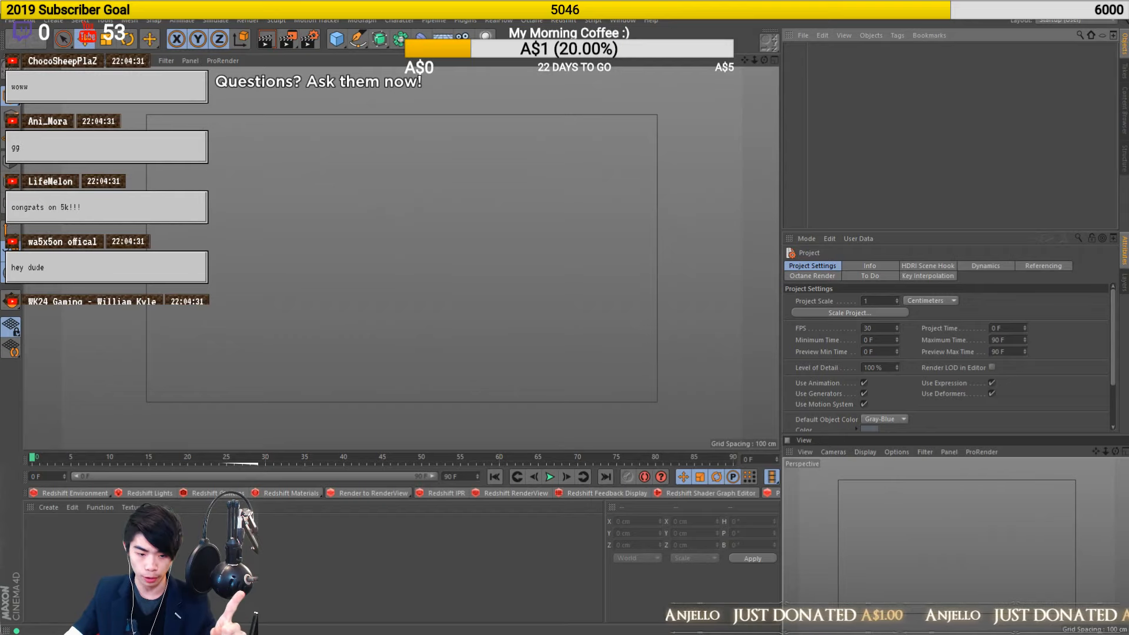
# Inspect the armoured character's animation in the stone corridor scene from several angles, stepping through frames 14, 0 and 28
pyautogui.moveTo(520, 633)
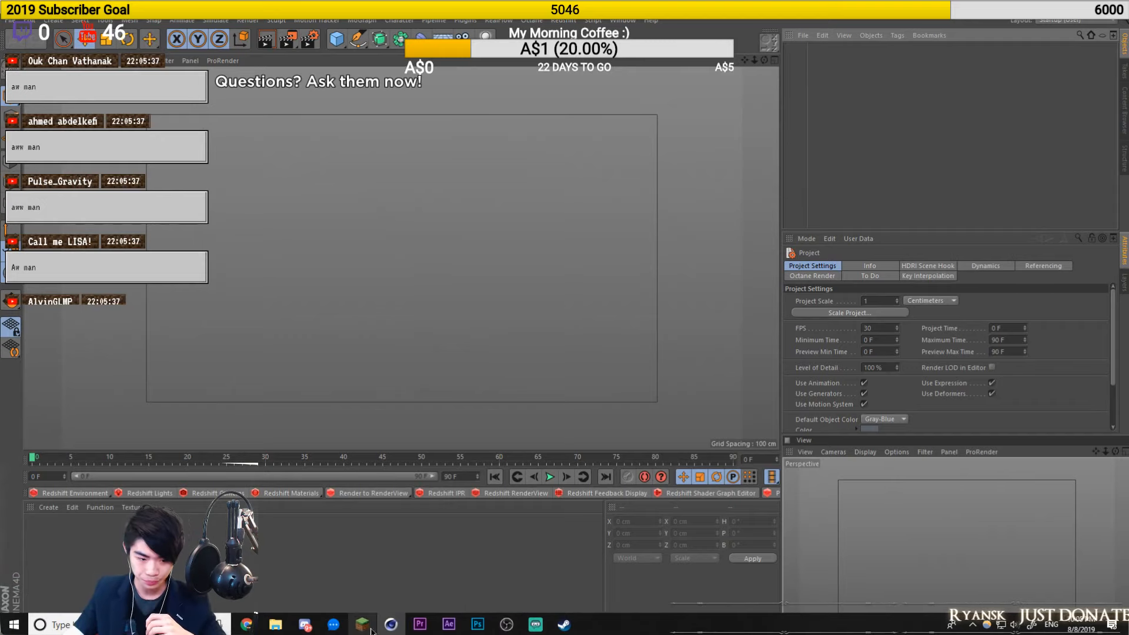
pyautogui.moveTo(275, 627)
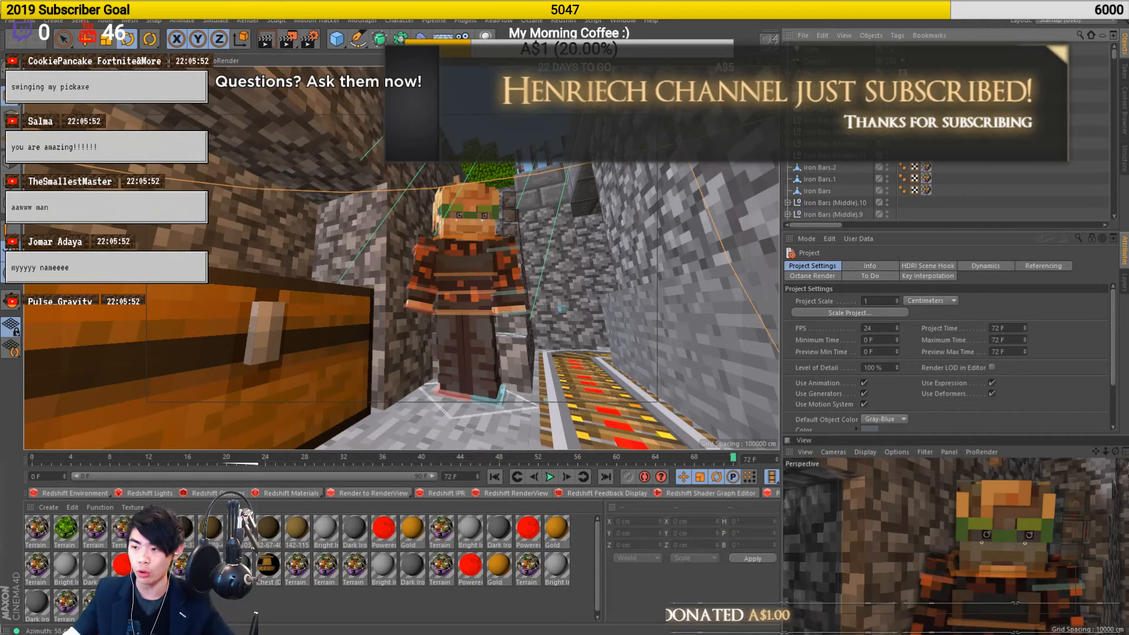
pyautogui.keyDown('alt'); pyautogui.moveTo(462, 280); pyautogui.dragTo(93, 460); pyautogui.keyUp('alt')
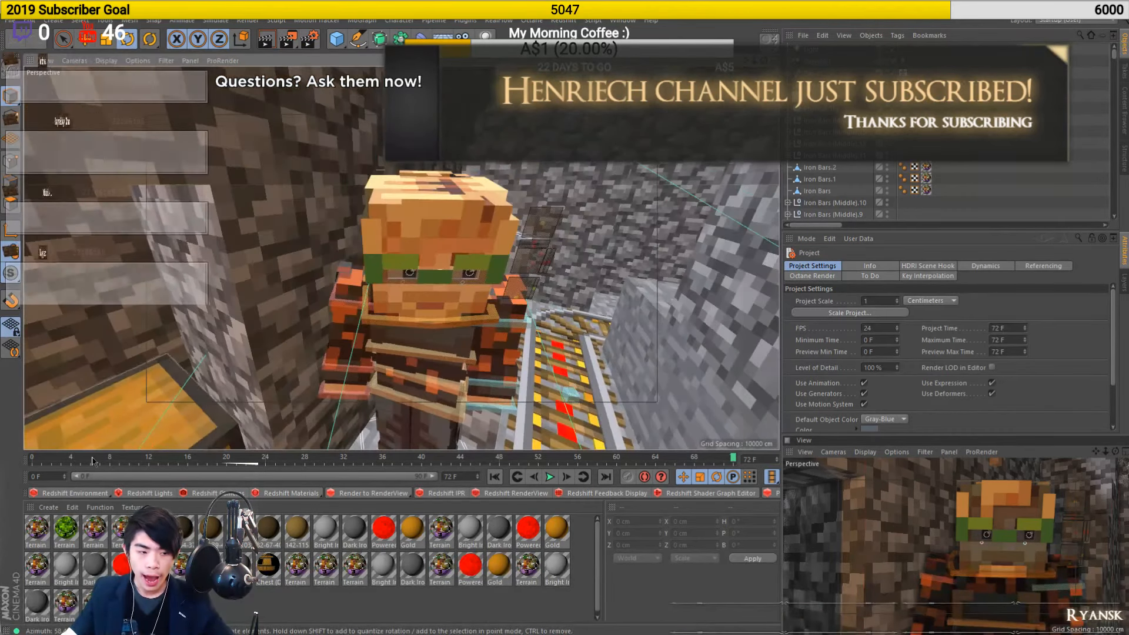
pyautogui.click(168, 458)
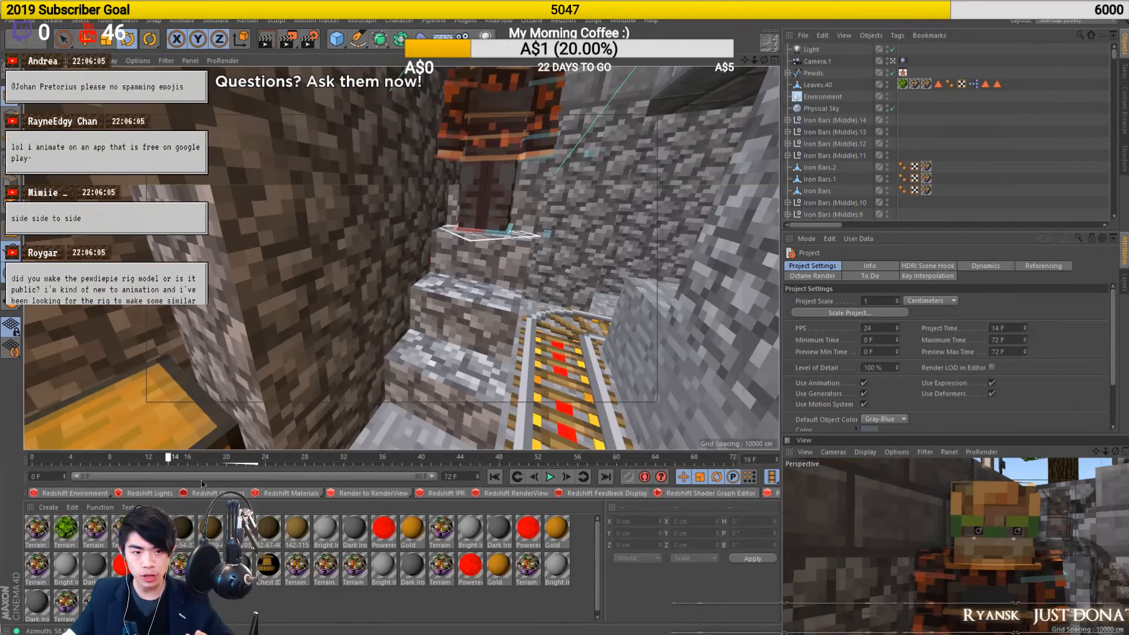
pyautogui.hotkey('shift', 'f')
pyautogui.keyDown('alt'); pyautogui.moveTo(391, 242); pyautogui.dragTo(409, 330); pyautogui.keyUp('alt')
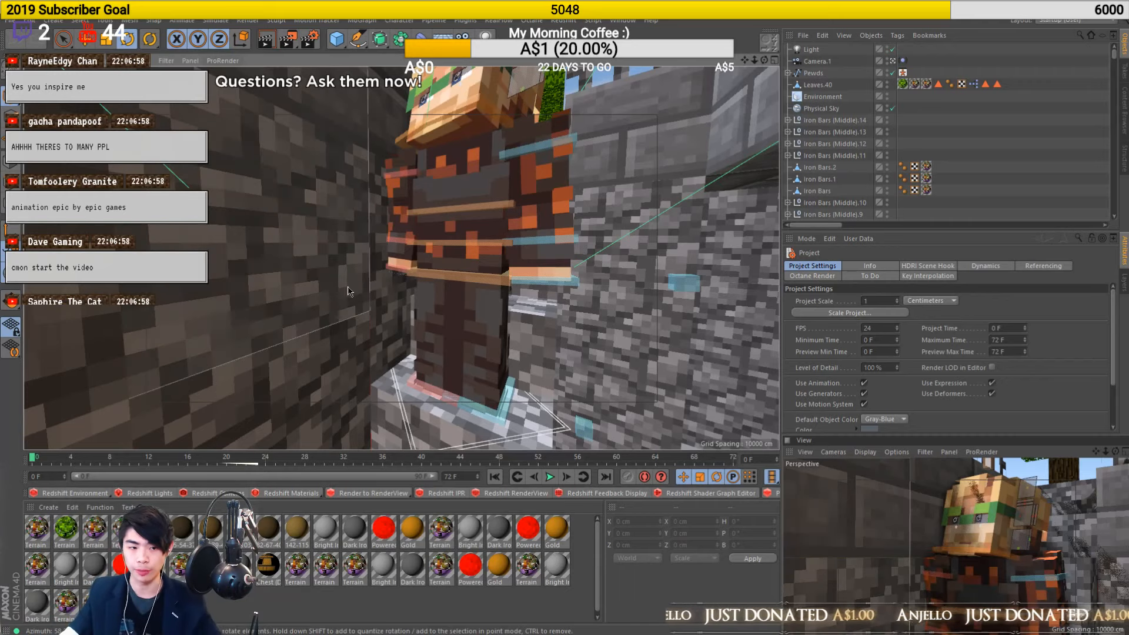
pyautogui.keyDown('alt'); pyautogui.moveTo(383, 282); pyautogui.dragTo(361, 222, button='right'); pyautogui.keyUp('alt')
pyautogui.keyDown('alt'); pyautogui.moveTo(401, 258); pyautogui.dragTo(408, 233); pyautogui.keyUp('alt')
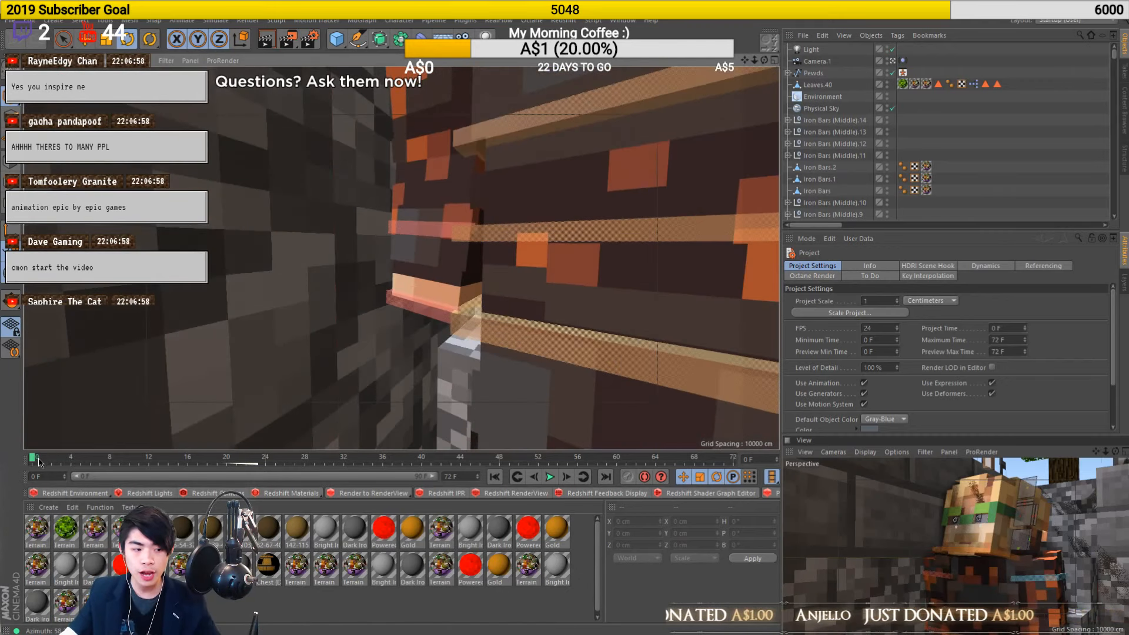
pyautogui.click(157, 456)
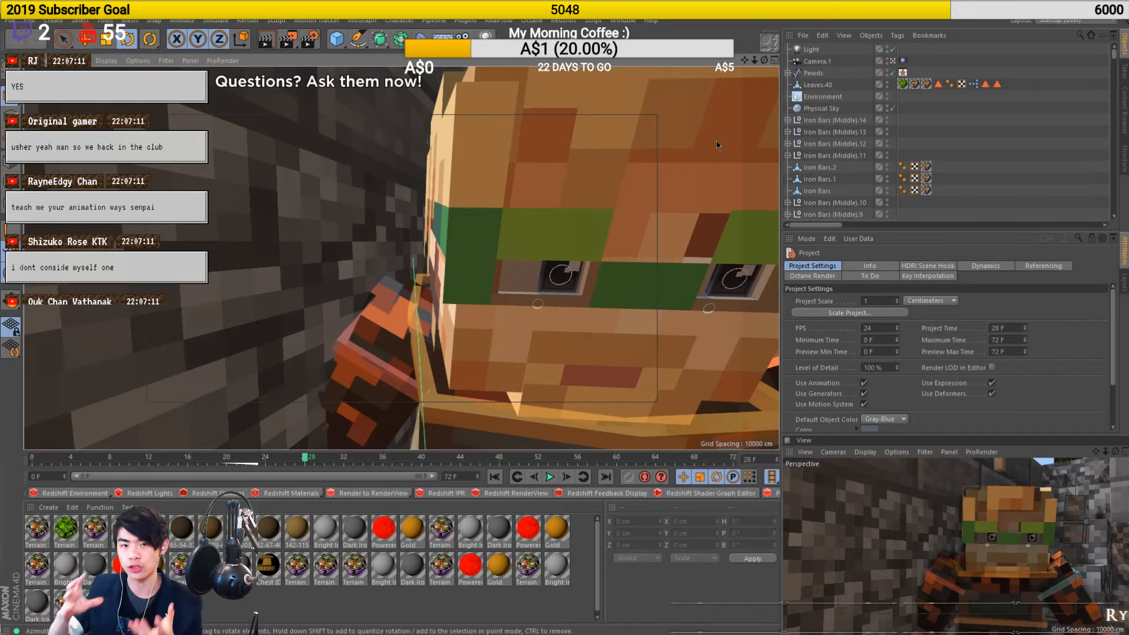
pyautogui.keyDown('alt'); pyautogui.moveTo(398, 276); pyautogui.dragTo(329, 365); pyautogui.keyUp('alt')
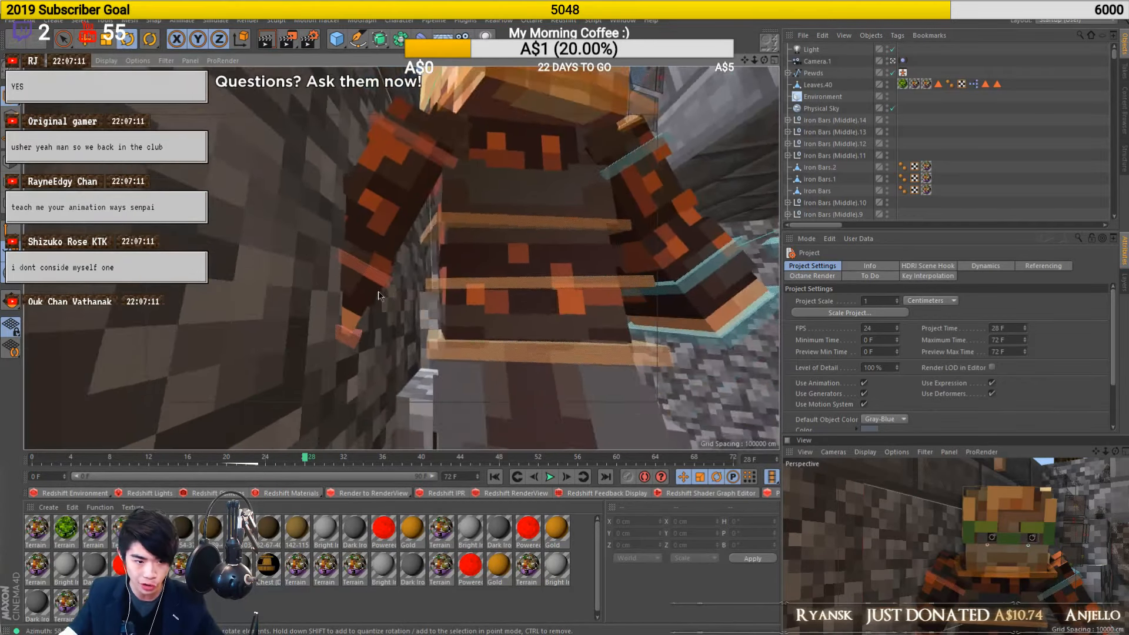
pyautogui.scroll(3, 318, 368)
pyautogui.scroll(-6, 318, 368)
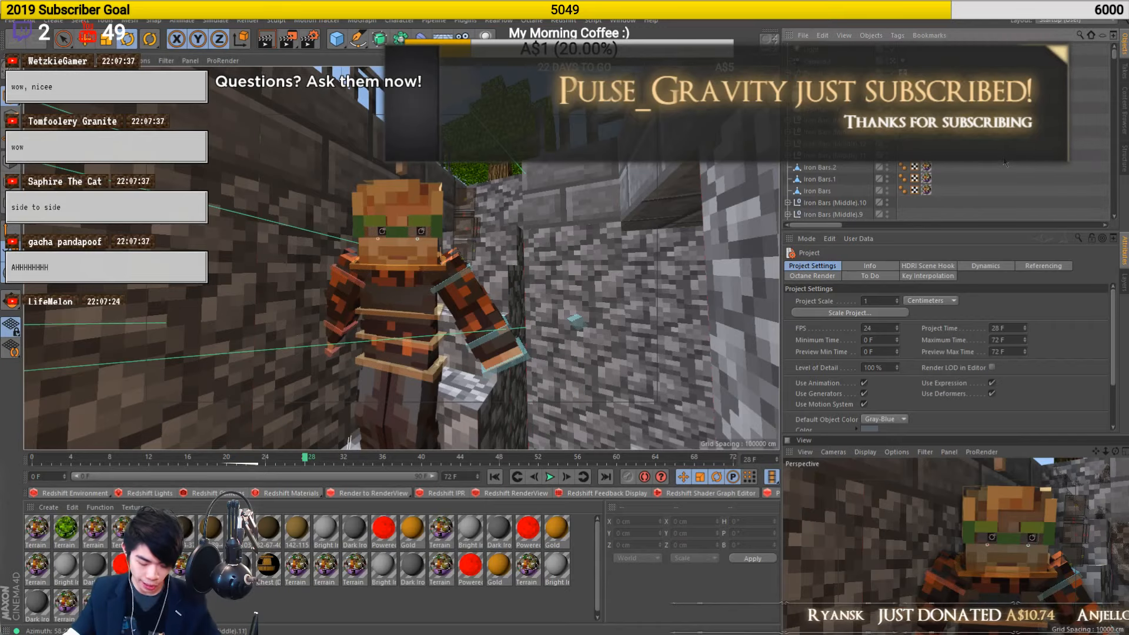
# Create a new empty project and look through the rig presets in the Content Browser
pyautogui.hotkey('ctrl', 'n')
pyautogui.click(1124, 101)
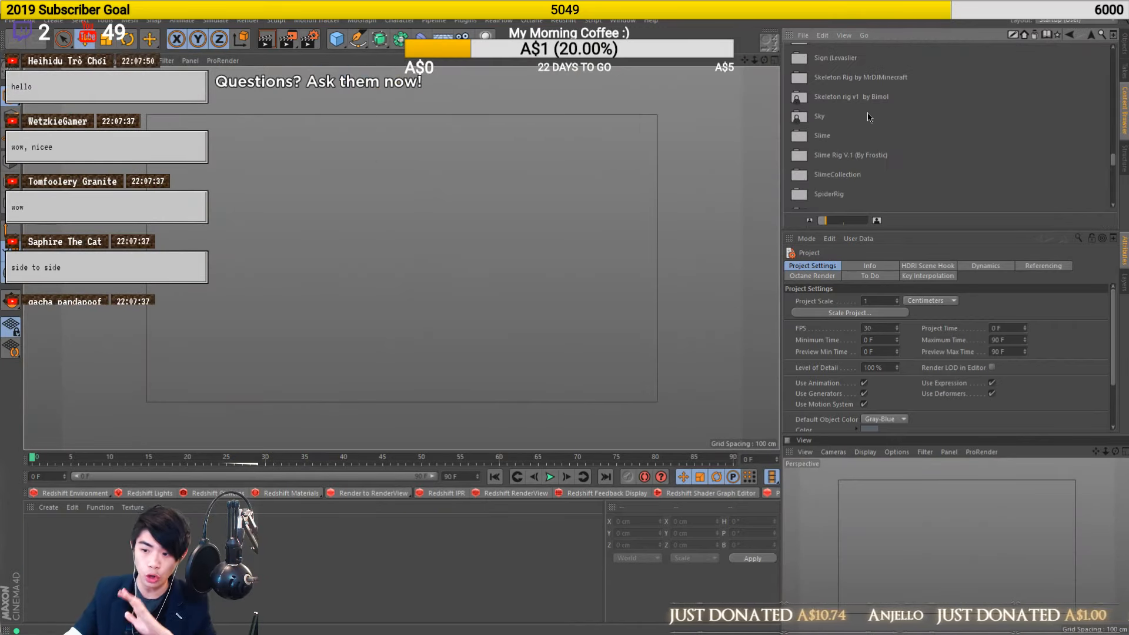
pyautogui.scroll(15, 866, 112)
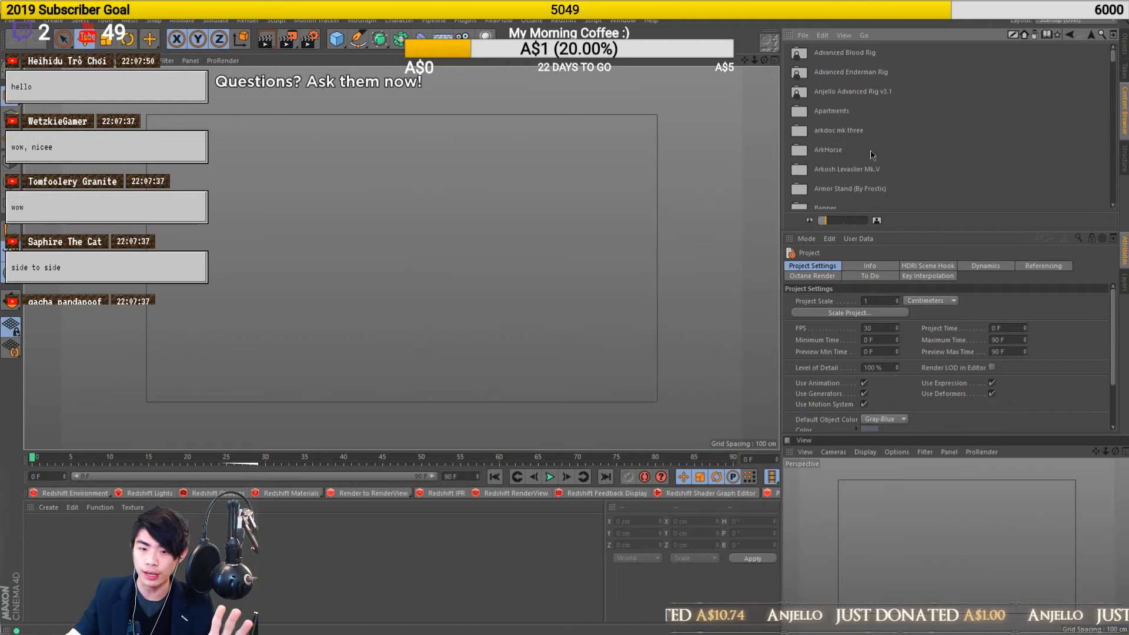
pyautogui.scroll(-3, 872, 155)
pyautogui.scroll(3, 870, 153)
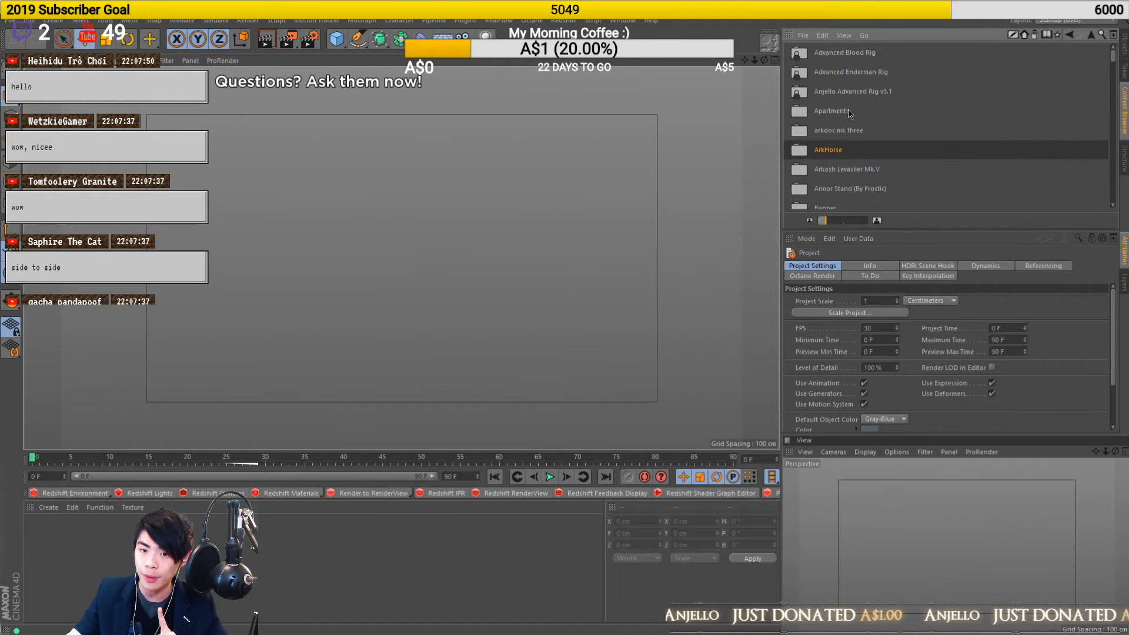
pyautogui.scroll(-3, 862, 122)
pyautogui.scroll(-3, 856, 154)
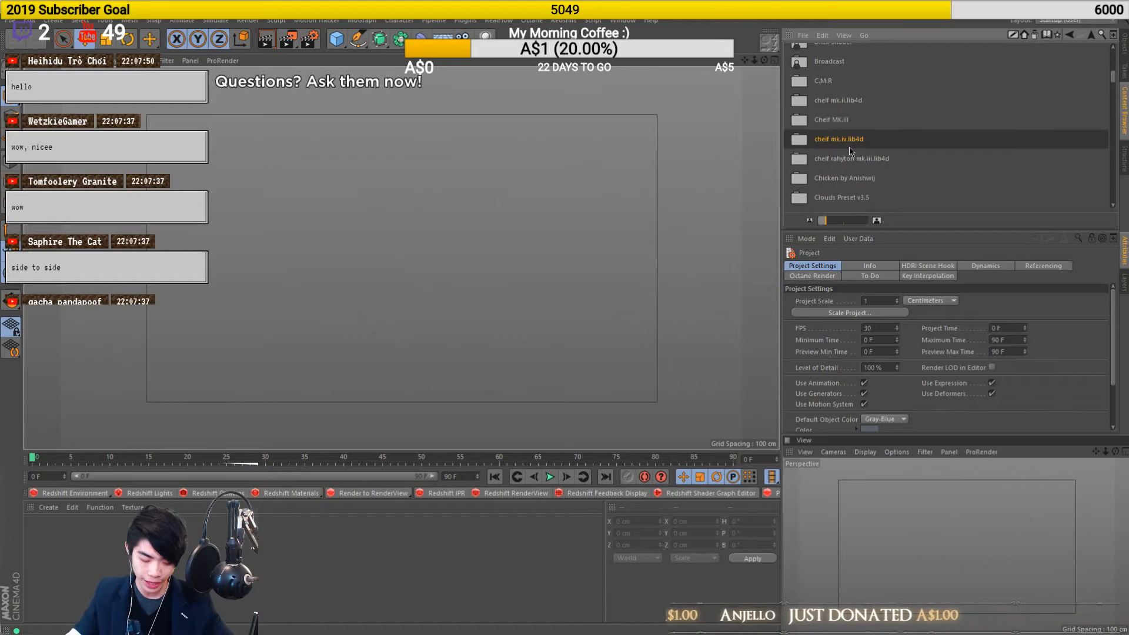
pyautogui.scroll(6, 917, 103)
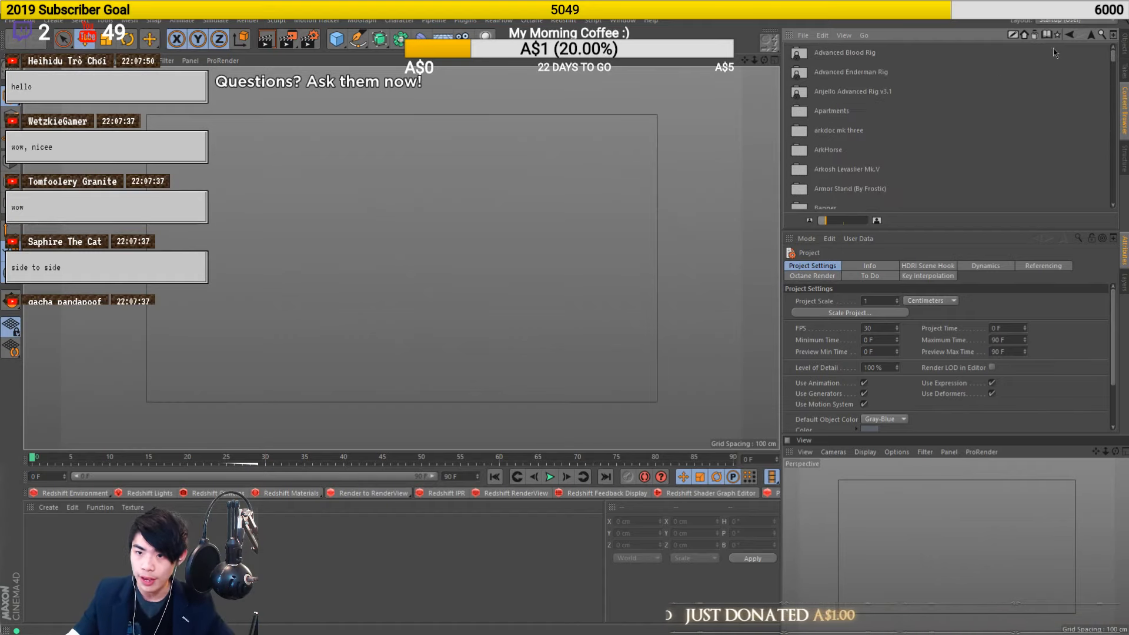
# Search the presets for "fmr" and load the FMR ANIMATE v1.1 rig into the empty scene
pyautogui.click(1098, 35)
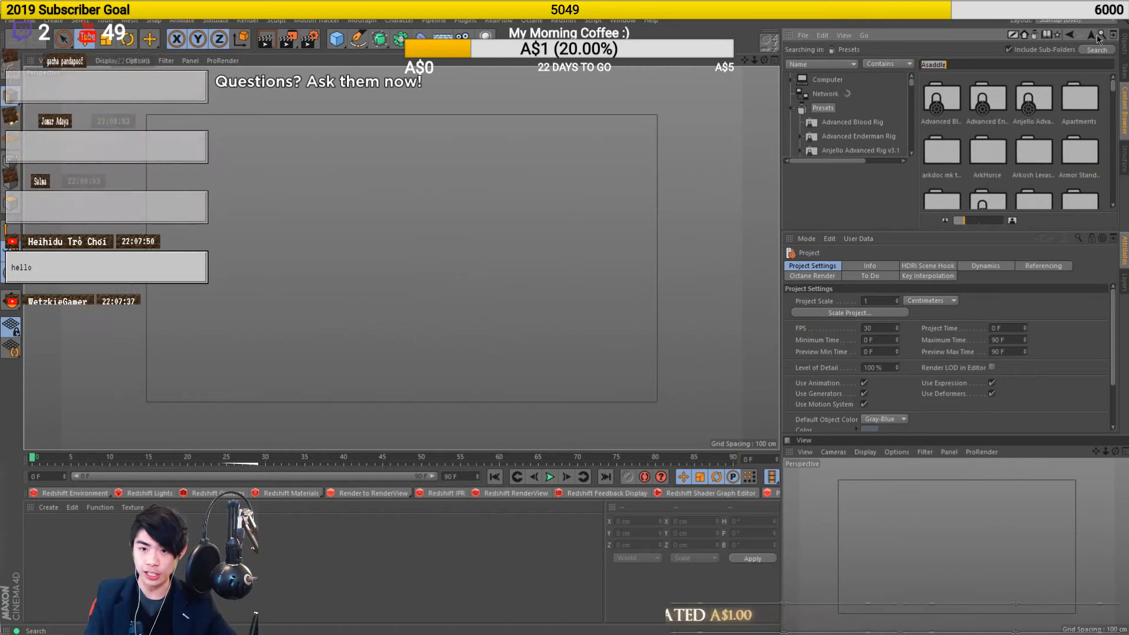
pyautogui.write('fmr')
pyautogui.press('Return')
pyautogui.scroll(-1, 931, 168)
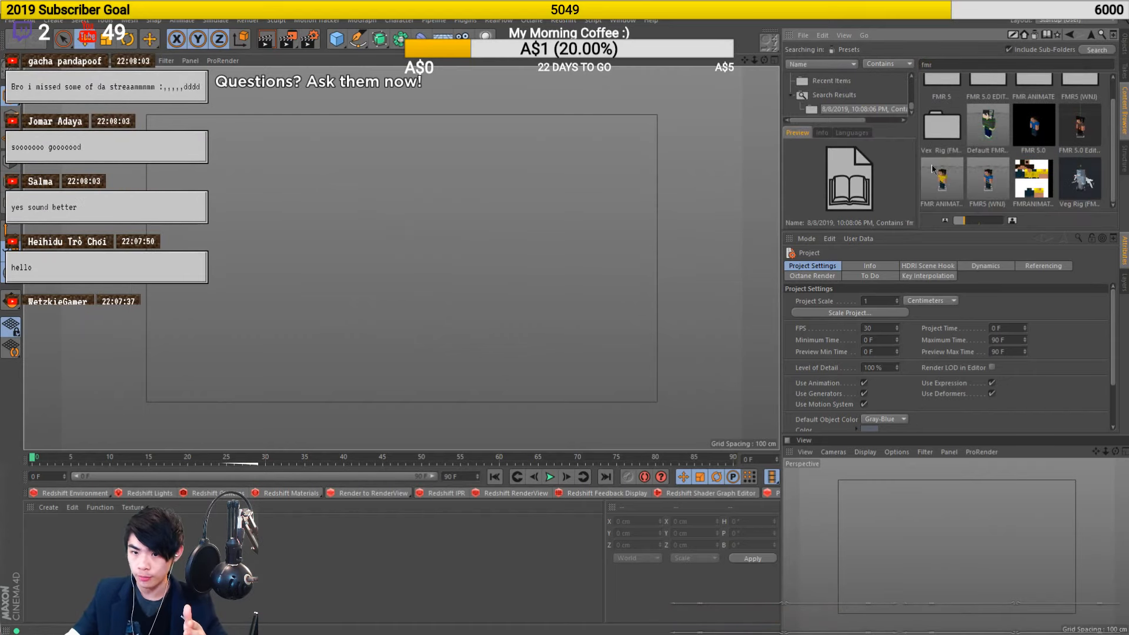
pyautogui.doubleClick(934, 169)
pyautogui.keyDown('alt'); pyautogui.moveTo(377, 160); pyautogui.dragTo(391, 206, button='middle'); pyautogui.keyUp('alt')
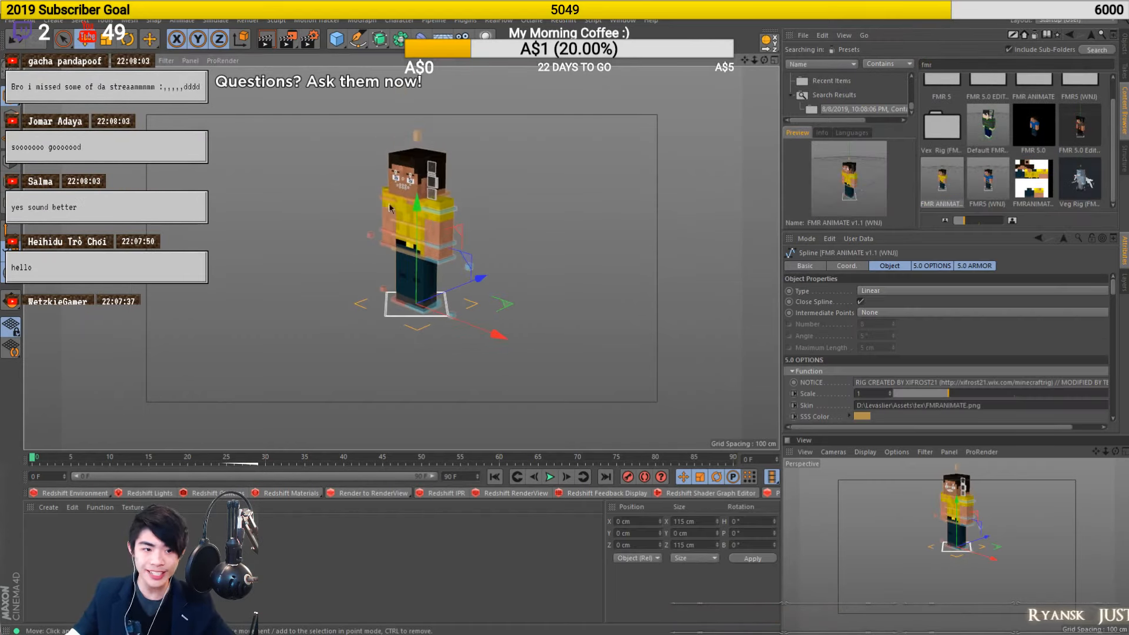
pyautogui.scroll(5, 390, 206)
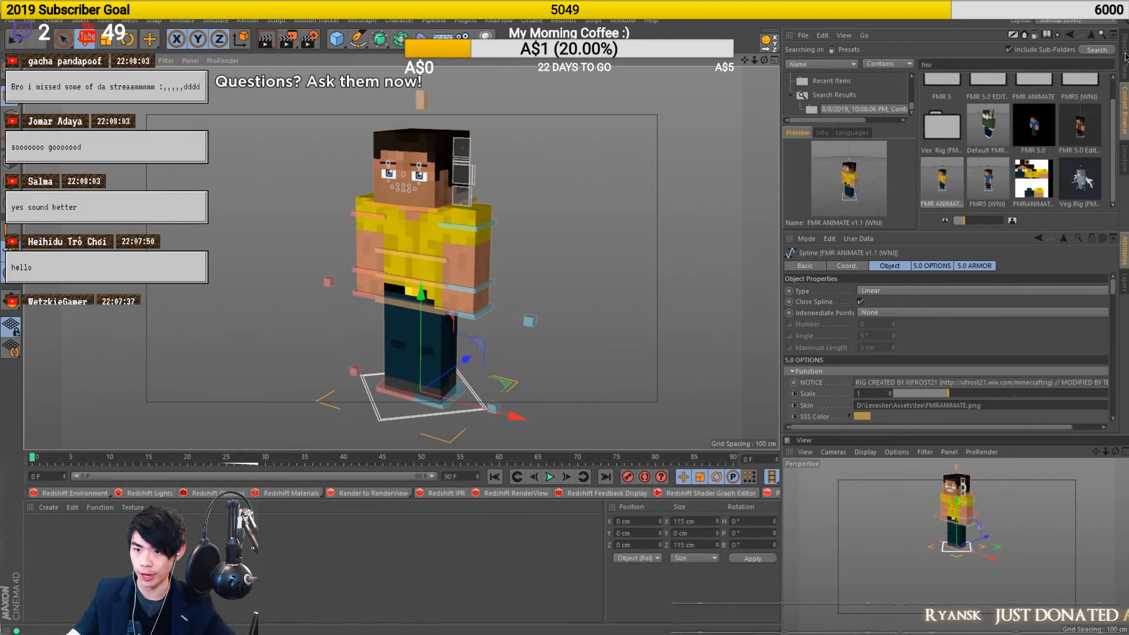
pyautogui.click(1124, 54)
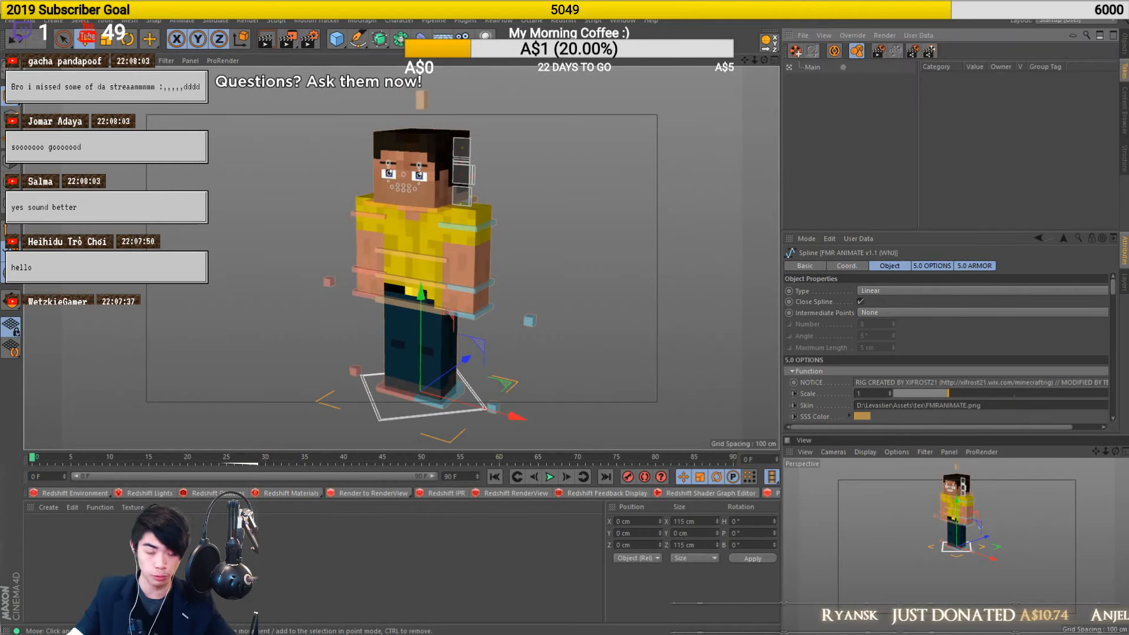
pyautogui.keyDown('alt'); pyautogui.moveTo(419, 294); pyautogui.dragTo(408, 235); pyautogui.keyUp('alt')
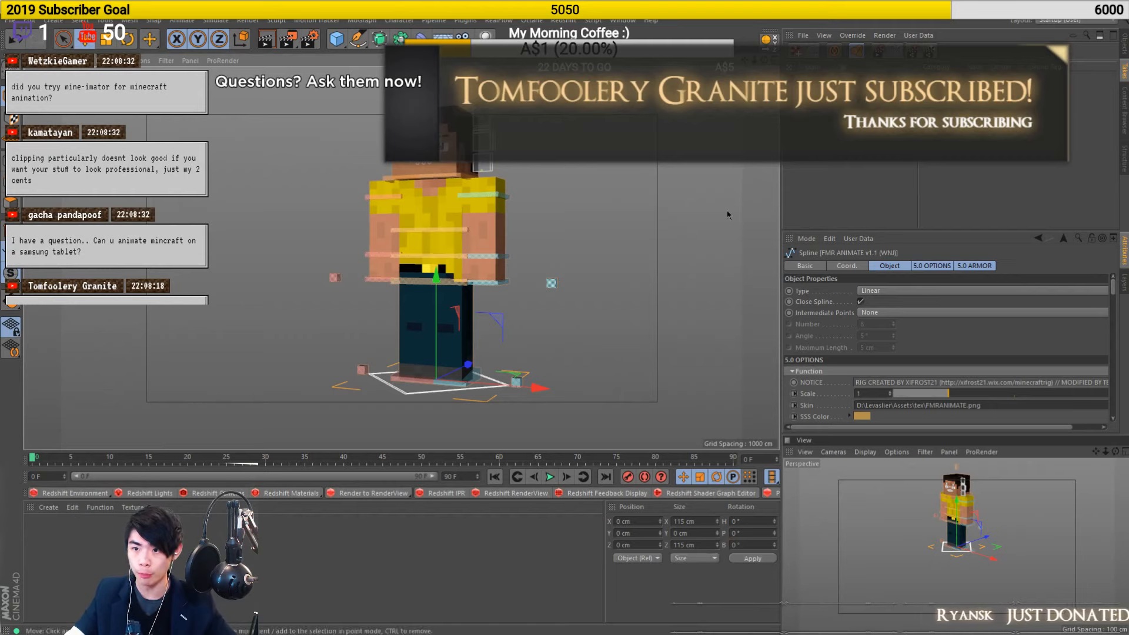
# Search the presets by the rig author's name and load the 1.Default character from the TemplateRigV9 folder beside the first rig
pyautogui.click(1124, 97)
pyautogui.click(1032, 66)
pyautogui.write('anish')
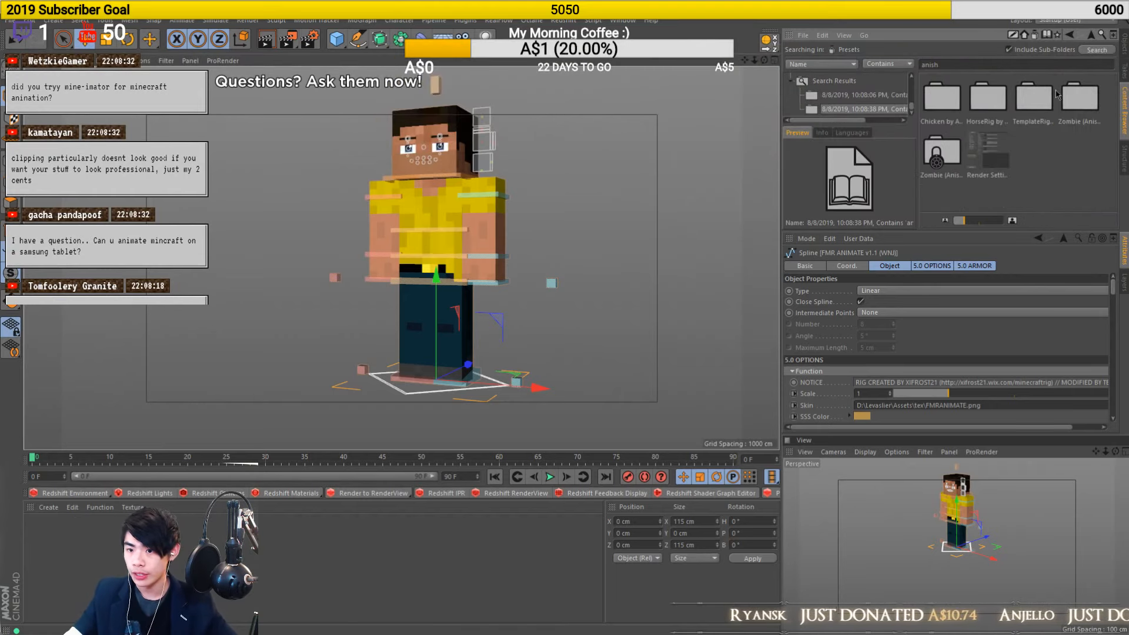
pyautogui.click(1055, 95)
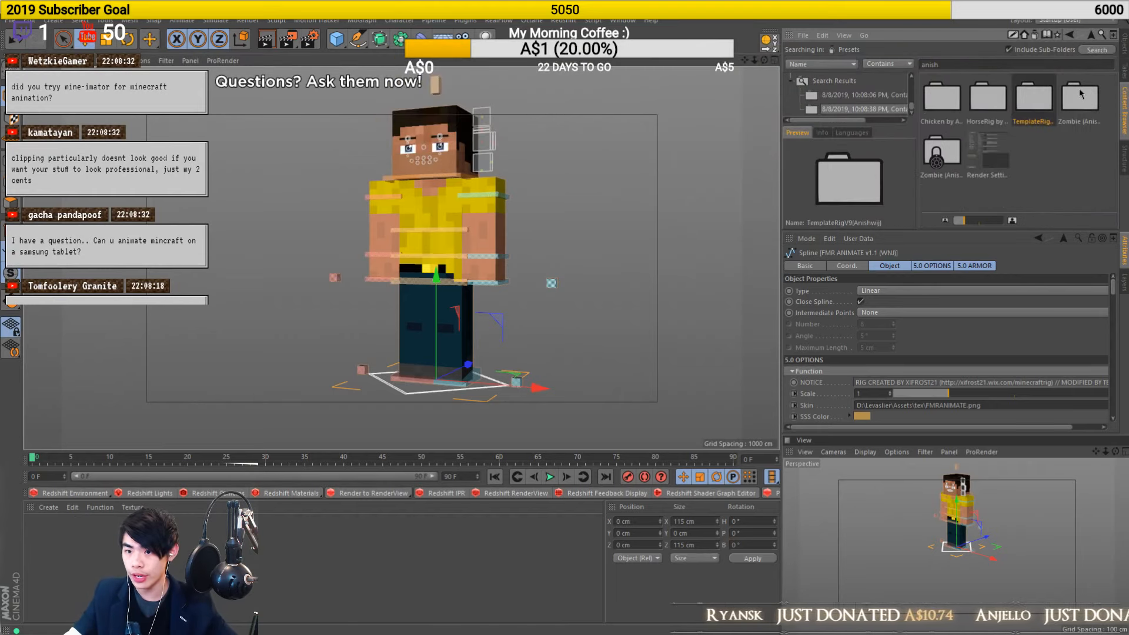
pyautogui.doubleClick(964, 63)
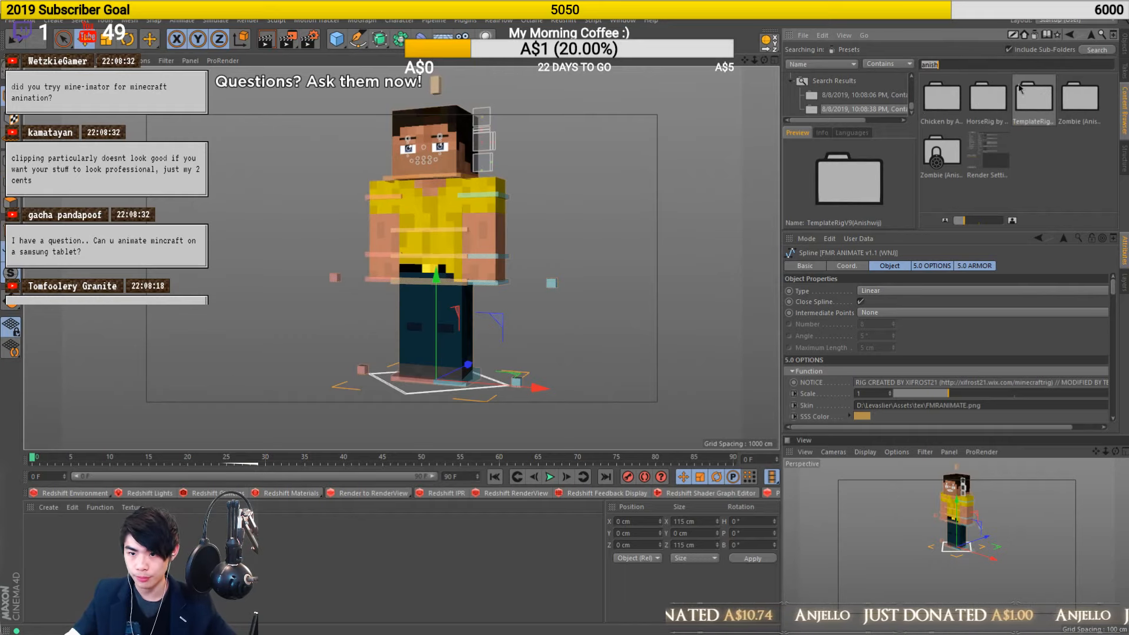
pyautogui.doubleClick(1033, 97)
pyautogui.click(1035, 100)
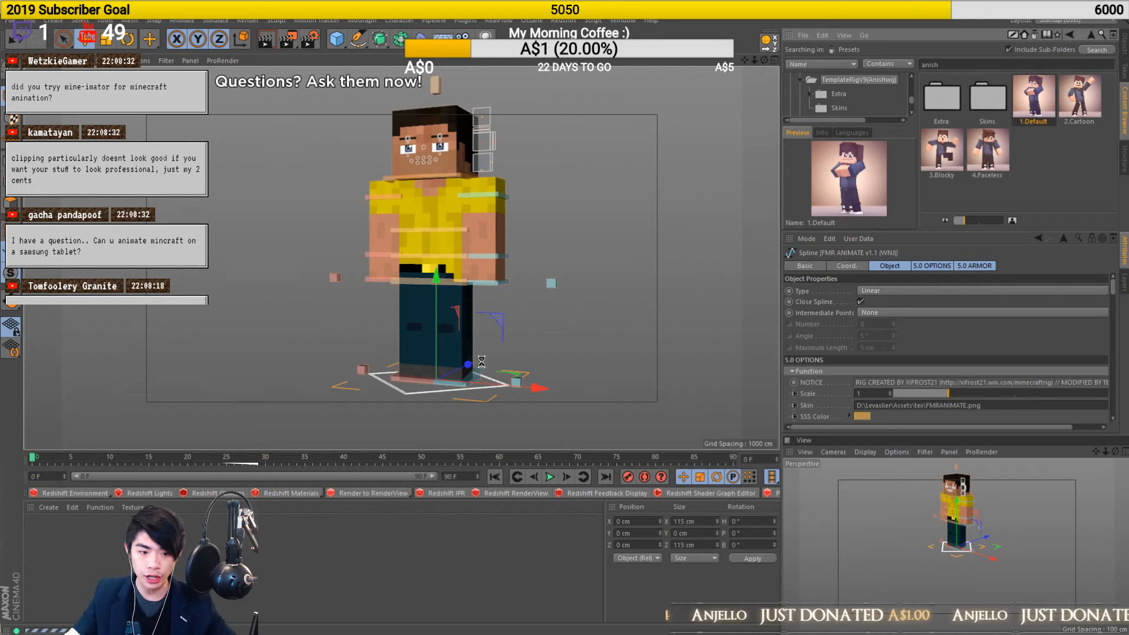
pyautogui.scroll(6, 453, 227)
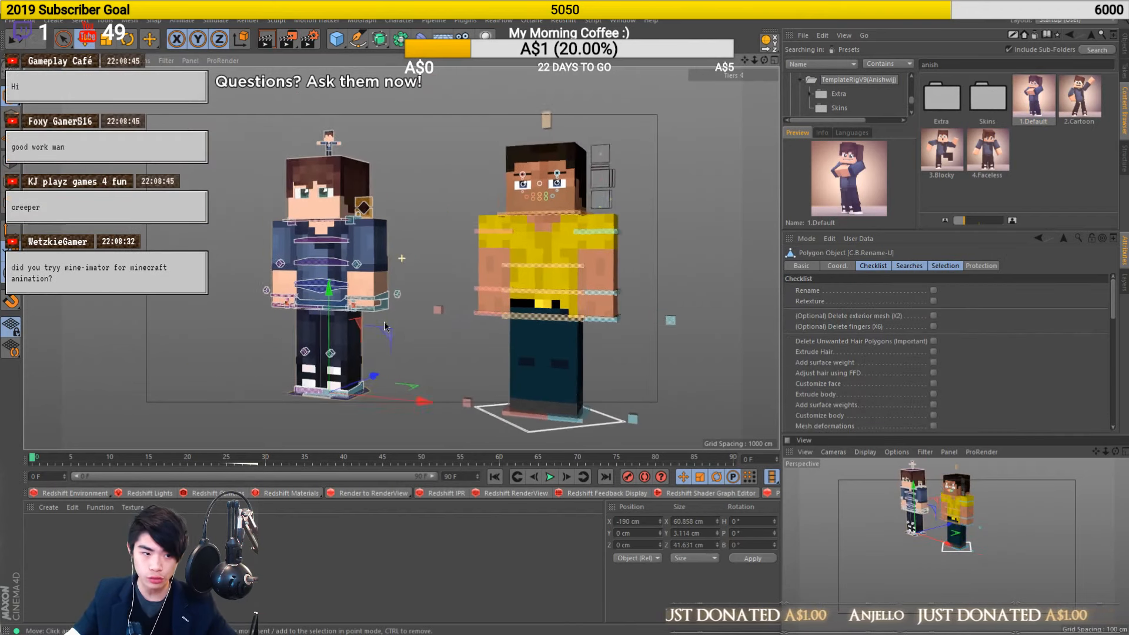
# Shift a facial control on the template rig's face panel and compare it with the yellow-shirted rig's face controls
pyautogui.click(453, 227)
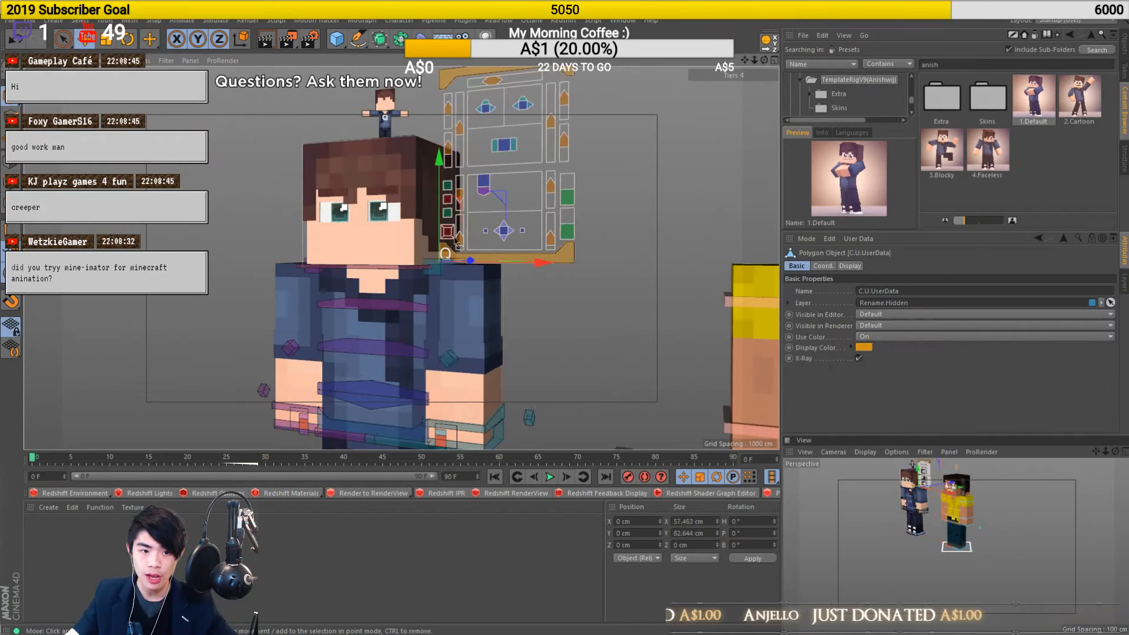
pyautogui.click(470, 302)
pyautogui.moveTo(470, 302); pyautogui.dragTo(382, 259)
pyautogui.keyDown('alt'); pyautogui.moveTo(676, 254); pyautogui.dragTo(395, 299, button='middle'); pyautogui.keyUp('alt')
pyautogui.scroll(-3, 407, 334)
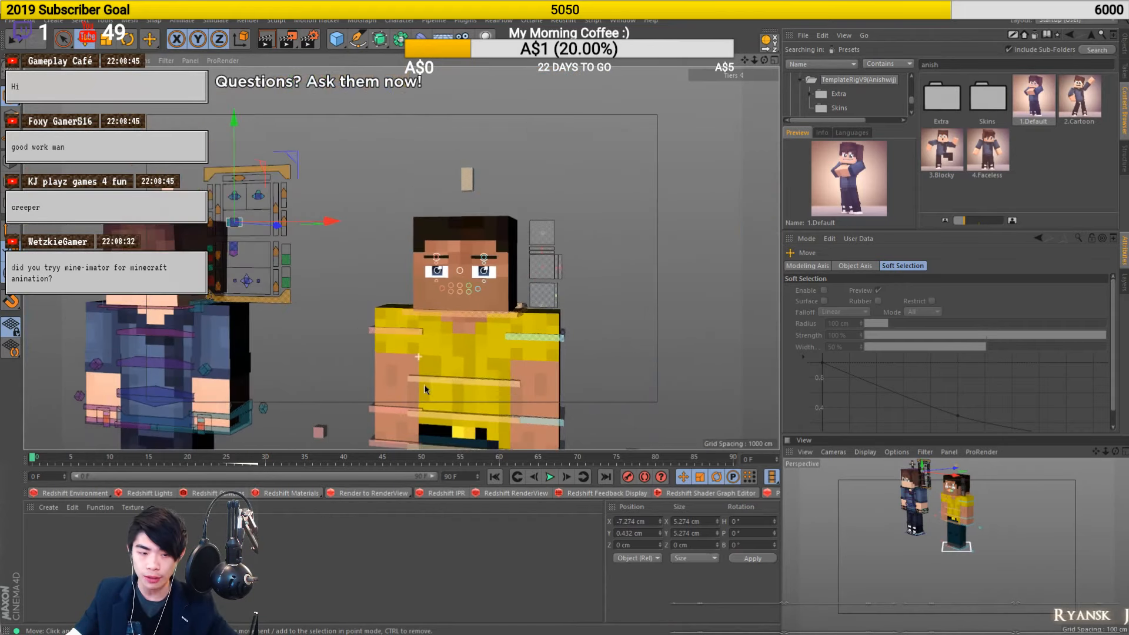
pyautogui.scroll(2, 459, 401)
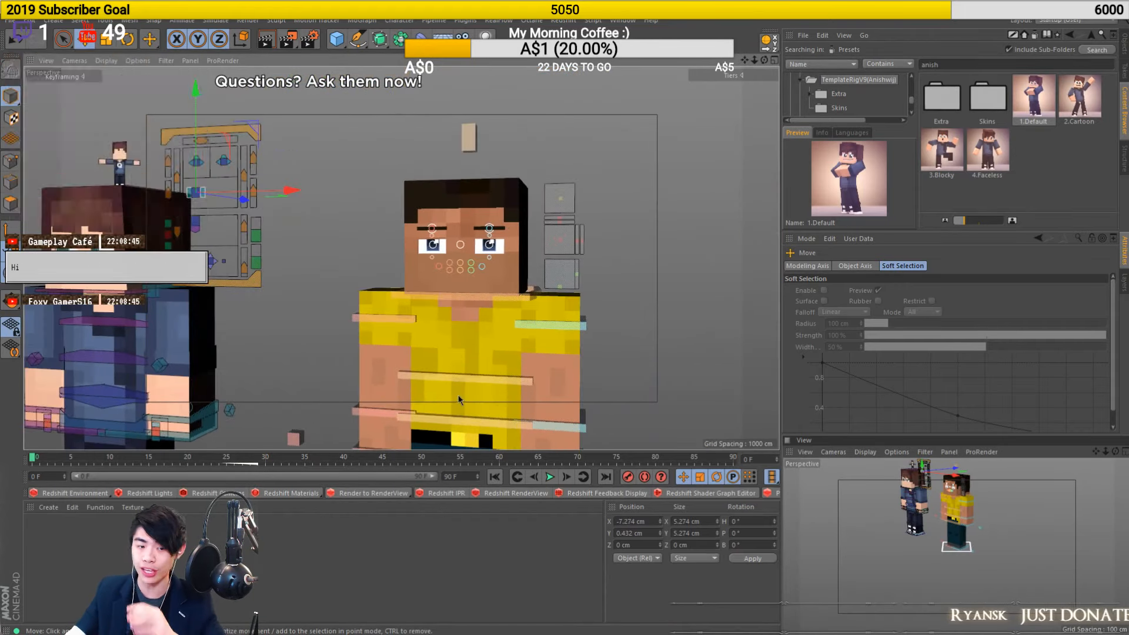
pyautogui.scroll(-2, 467, 390)
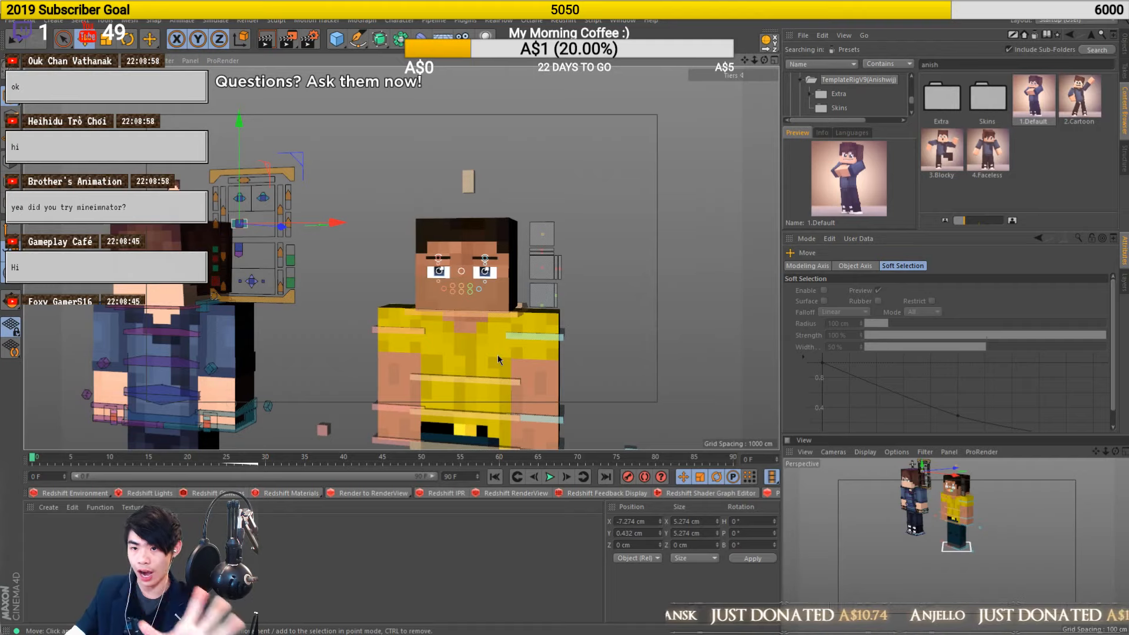
# Bring up the scene's object list, clear the selection and view the two rigs side by side
pyautogui.click(1124, 81)
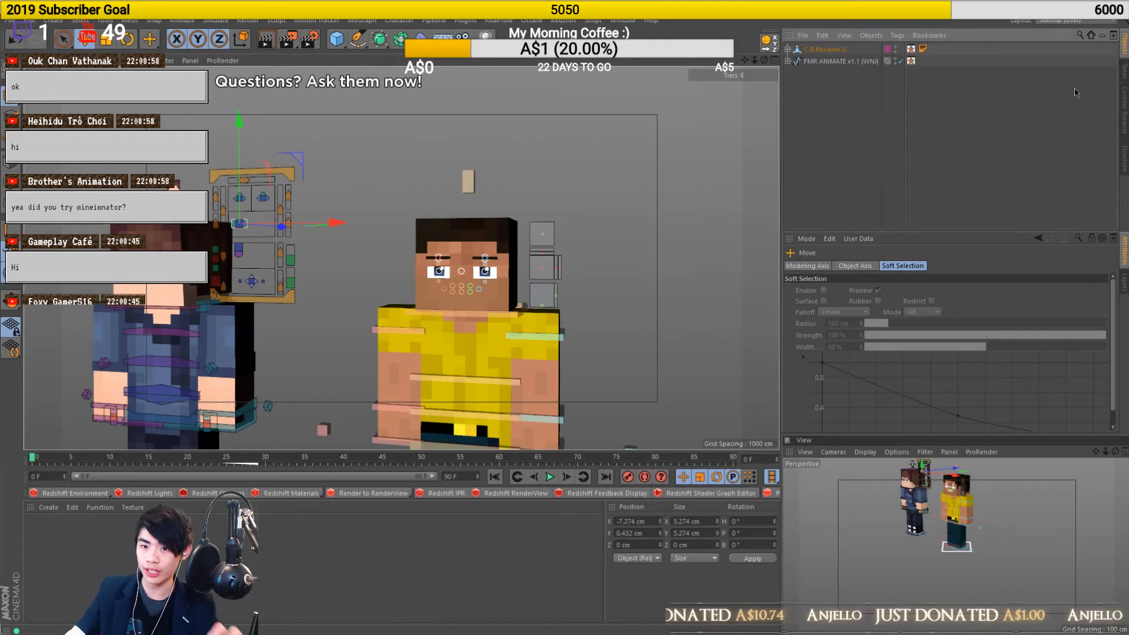
pyautogui.click(856, 163)
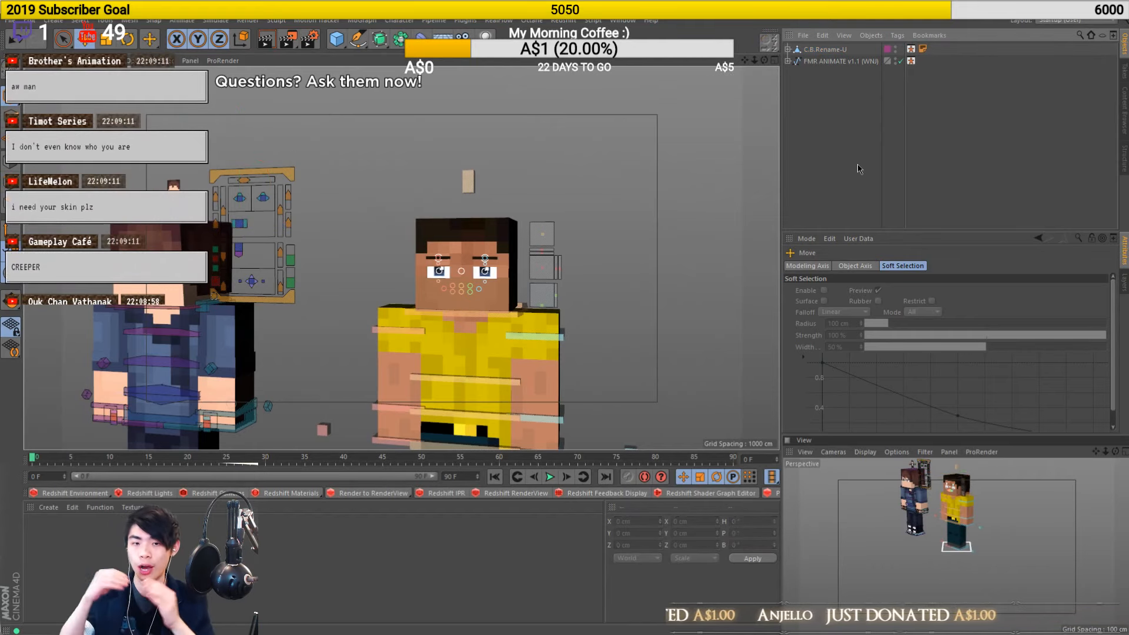
pyautogui.keyDown('alt'); pyautogui.moveTo(191, 280); pyautogui.dragTo(365, 262, button='middle'); pyautogui.keyUp('alt')
pyautogui.moveTo(412, 207); pyautogui.dragTo(492, 214)
pyautogui.click(506, 340)
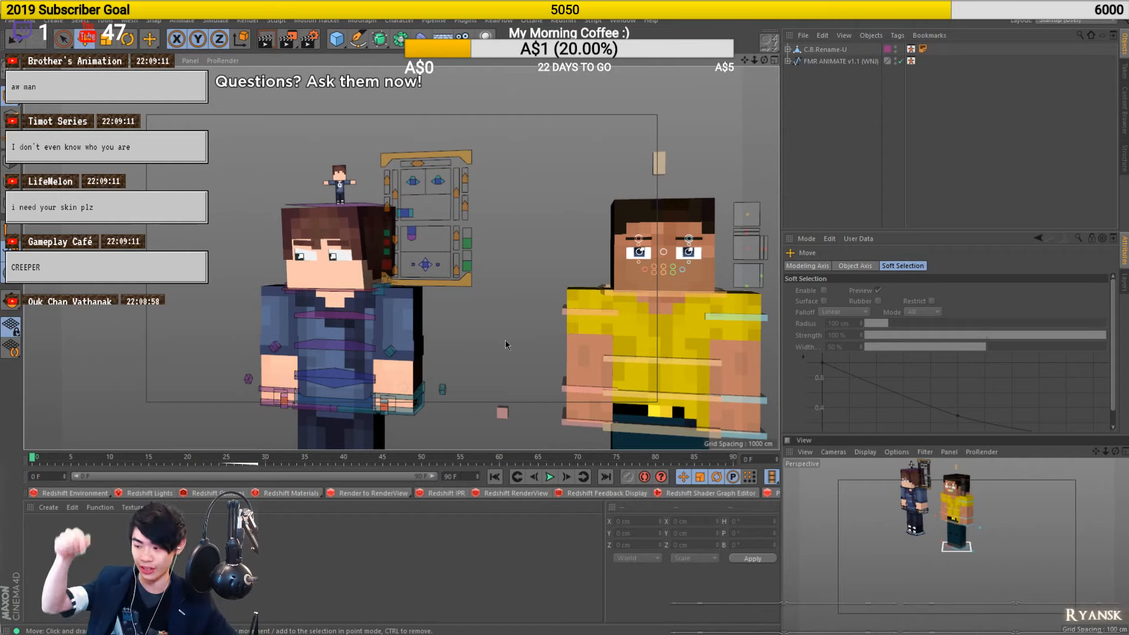
# Close the rig comparison project without saving and return to the armoured character in the stone corridor scene
pyautogui.hotkey('ctrl', 'F4')
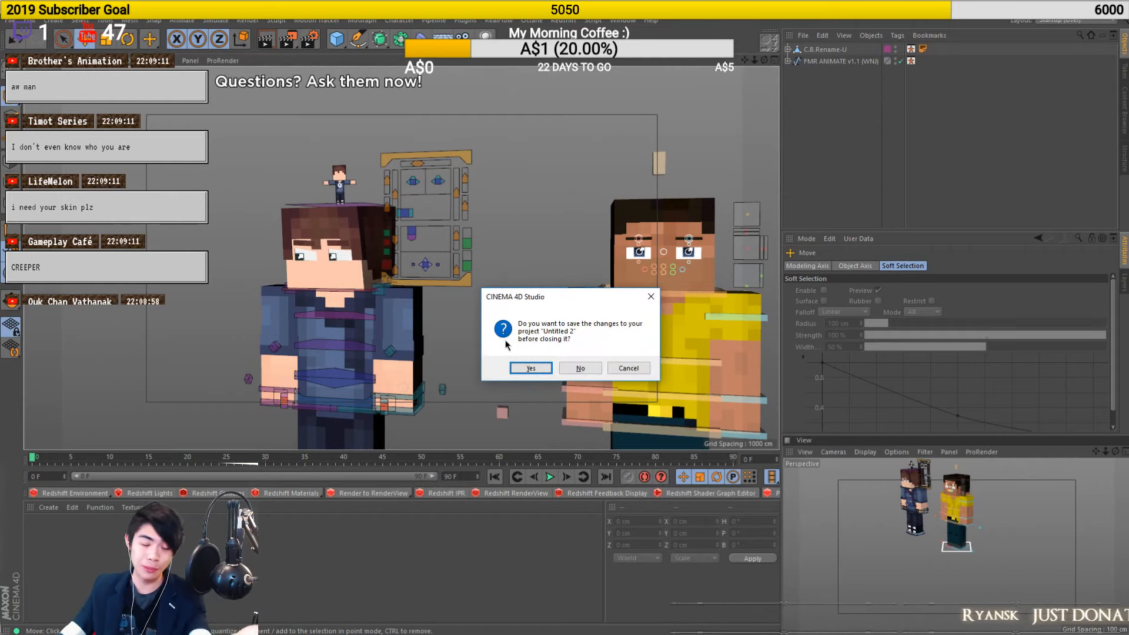
pyautogui.click(587, 367)
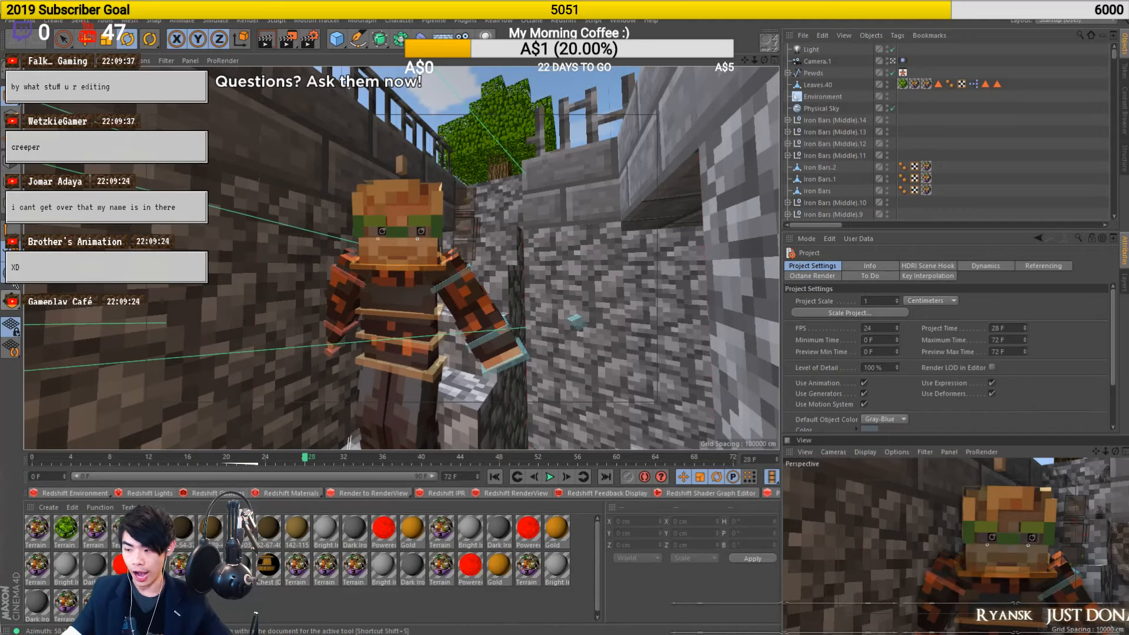
pyautogui.keyDown('alt'); pyautogui.moveTo(587, 366); pyautogui.dragTo(435, 311); pyautogui.keyUp('alt')
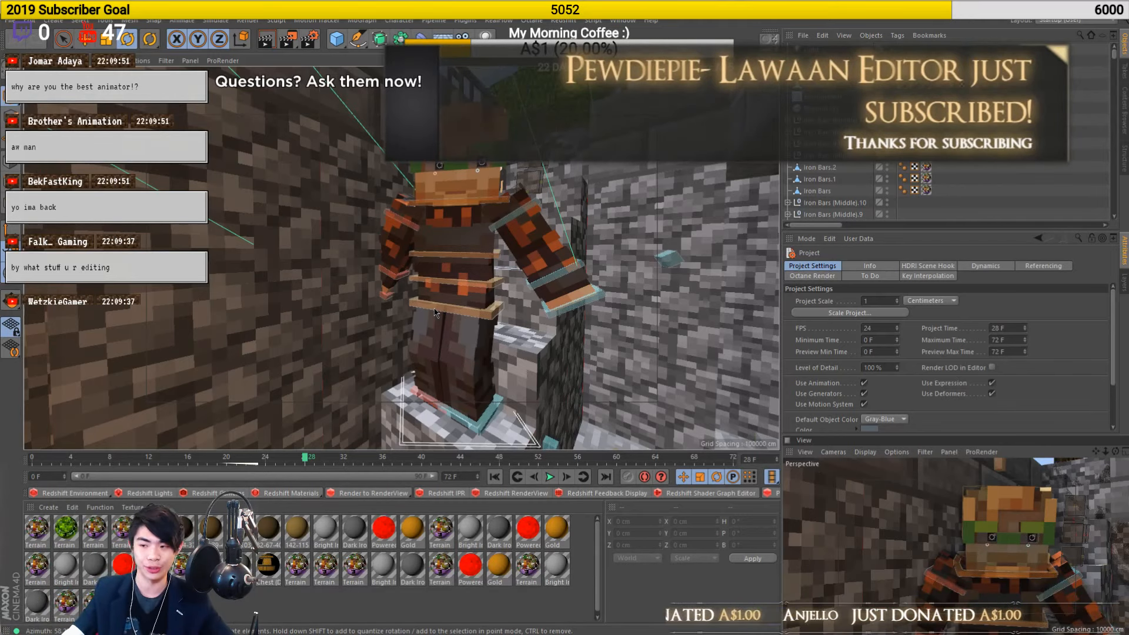
# Scrub the staircase animation from frame 0 through frame 72 and examine the character's walk down the steps
pyautogui.keyDown('alt'); pyautogui.moveTo(403, 273); pyautogui.dragTo(473, 295); pyautogui.keyUp('alt')
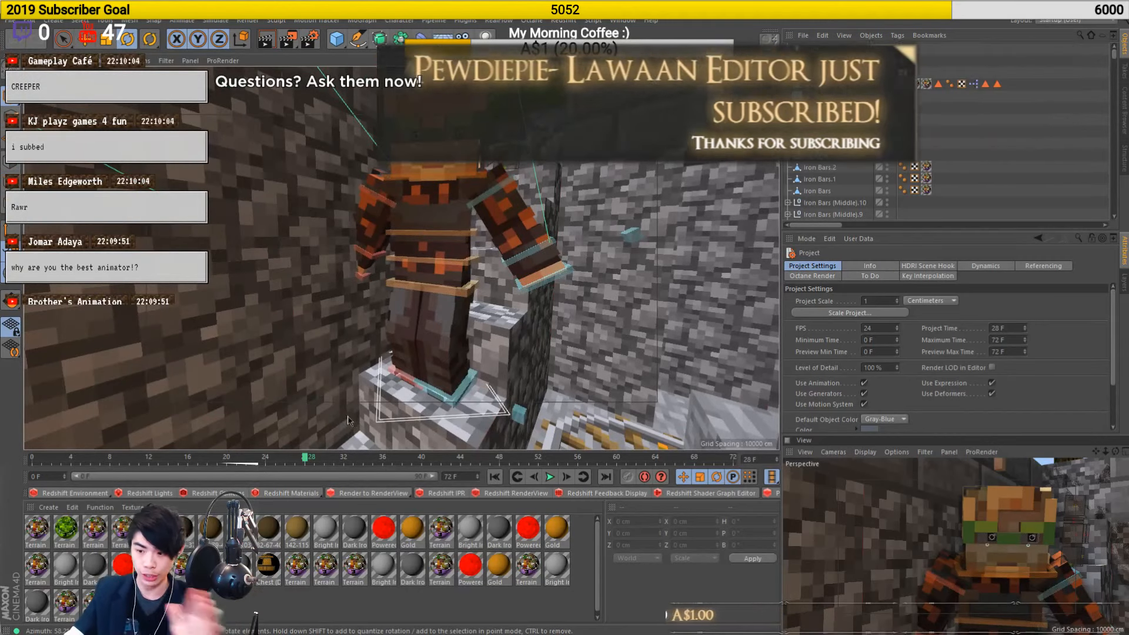
pyautogui.moveTo(56, 460); pyautogui.dragTo(32, 460)
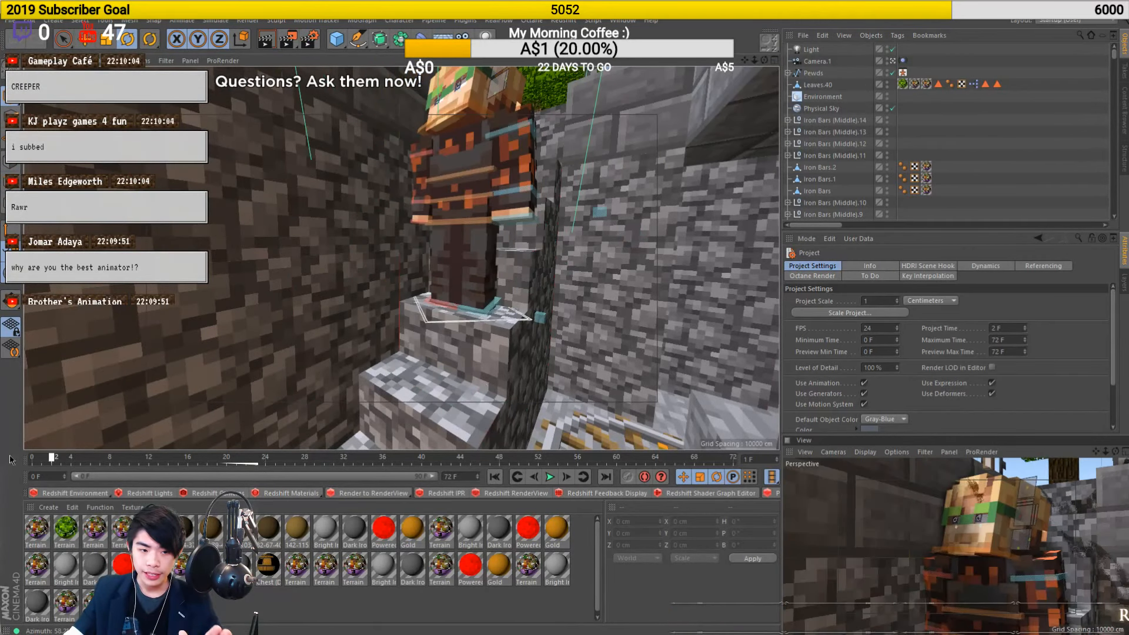
pyautogui.click(59, 463)
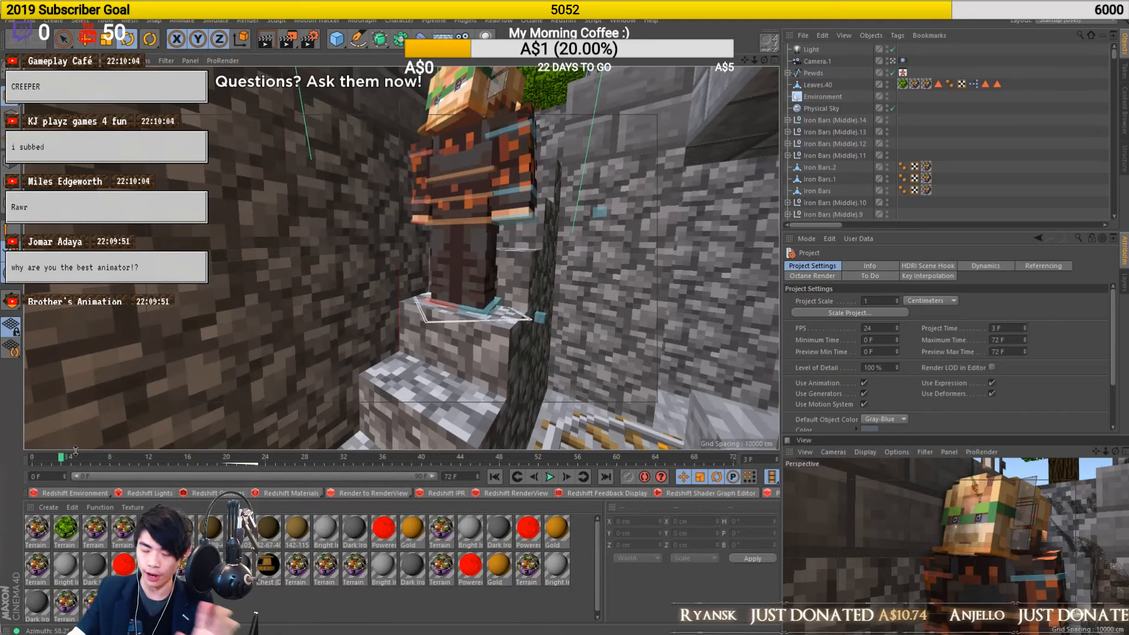
pyautogui.moveTo(61, 457); pyautogui.dragTo(48, 418)
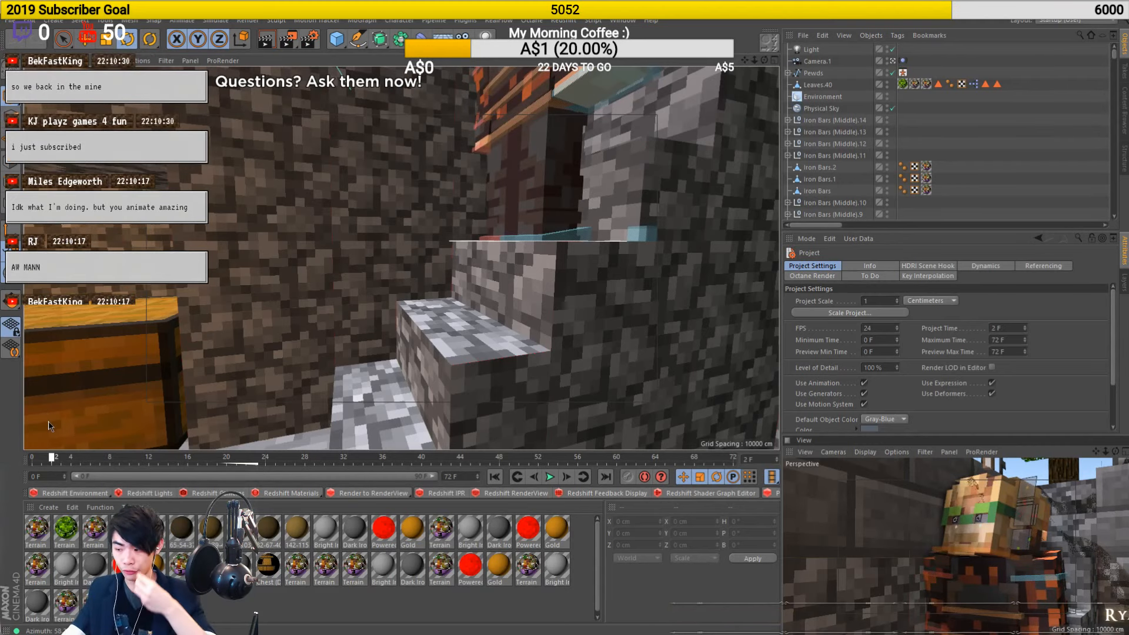
pyautogui.moveTo(48, 428); pyautogui.dragTo(17, 430)
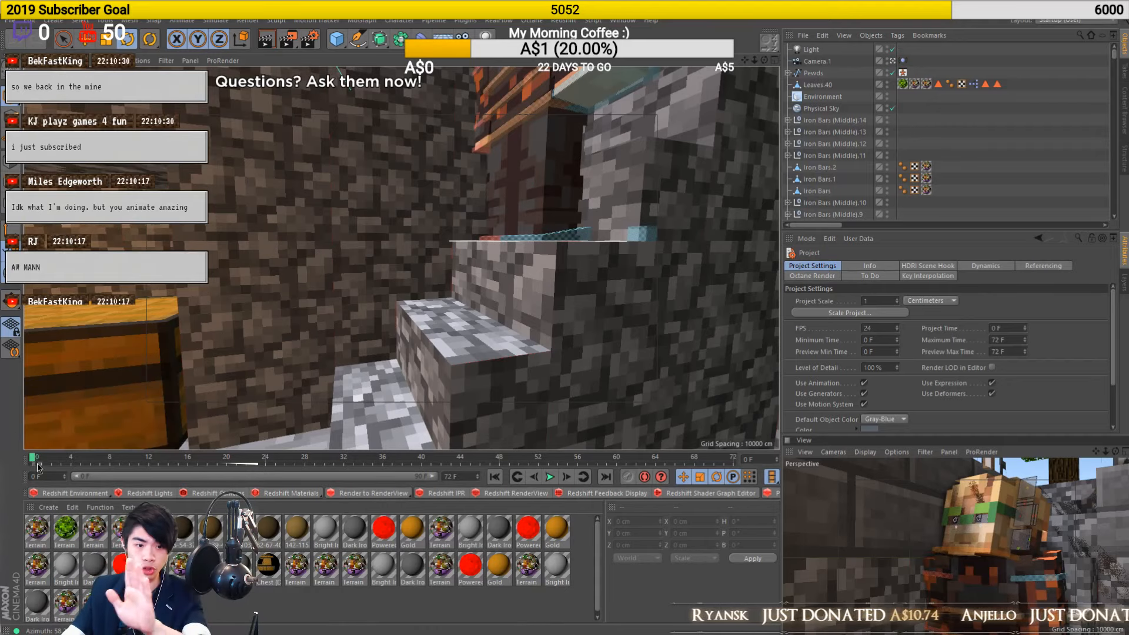
pyautogui.moveTo(33, 453); pyautogui.dragTo(470, 432)
pyautogui.moveTo(480, 458); pyautogui.dragTo(561, 457)
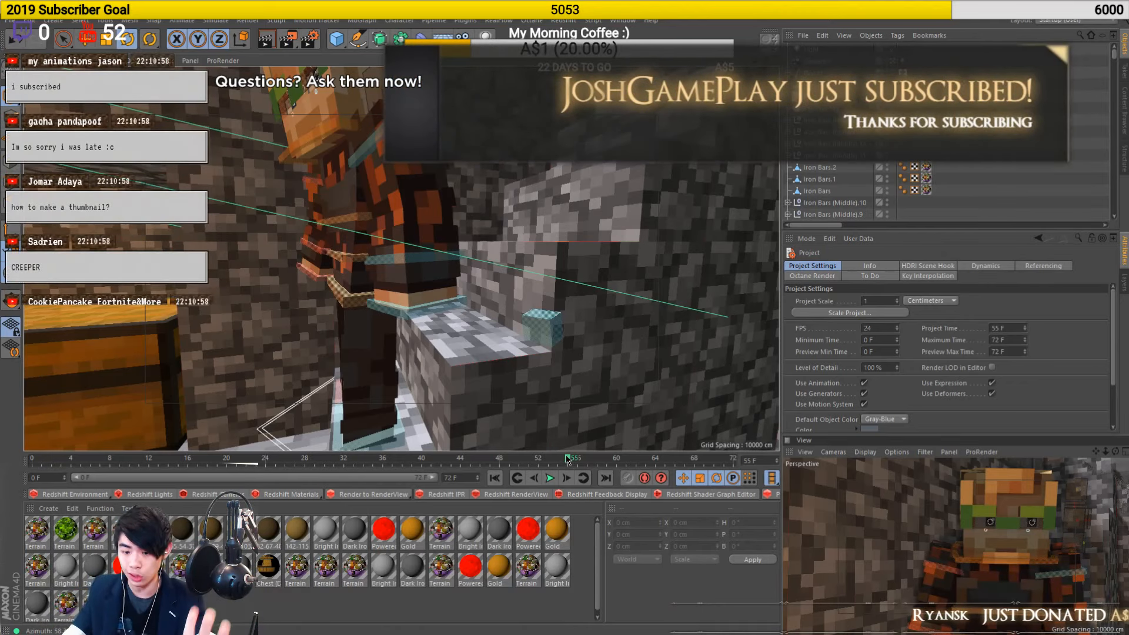
pyautogui.moveTo(561, 457); pyautogui.dragTo(21, 450)
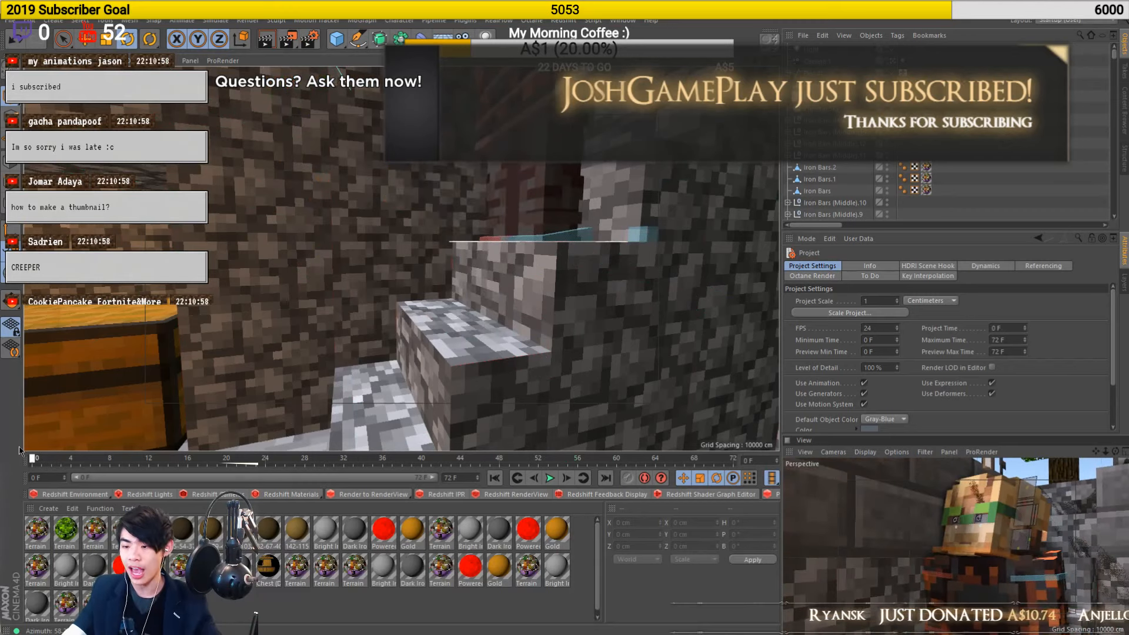
pyautogui.moveTo(22, 450); pyautogui.dragTo(742, 453)
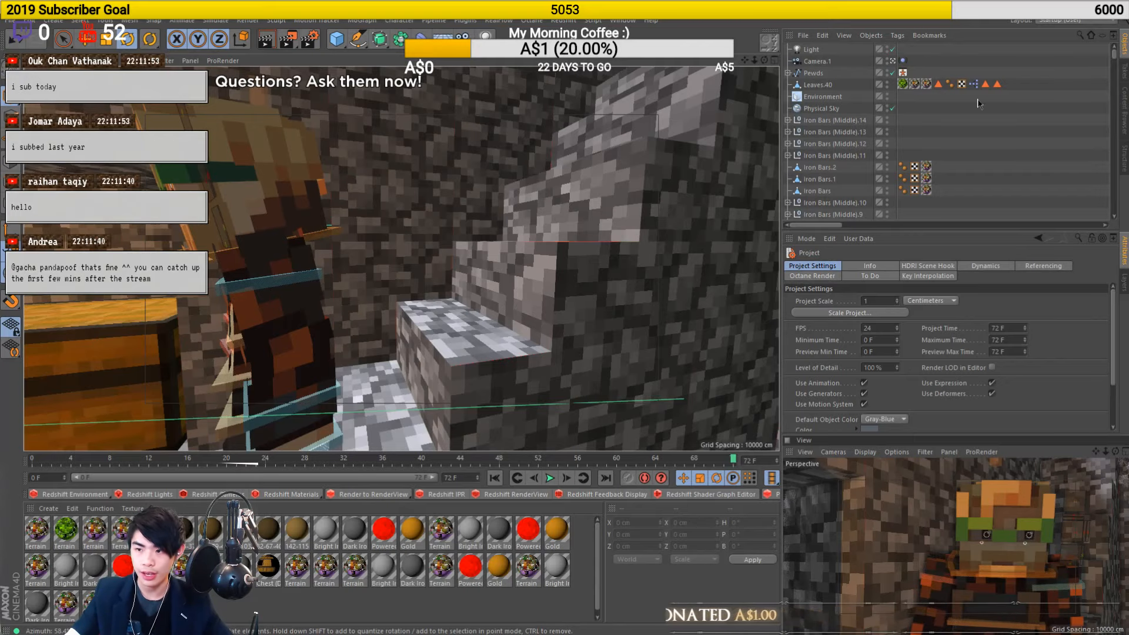
# Switch to the browser and look over the web search results for the Pewdiepie Joergen animation
pyautogui.hotkey('alt', 'Tab')
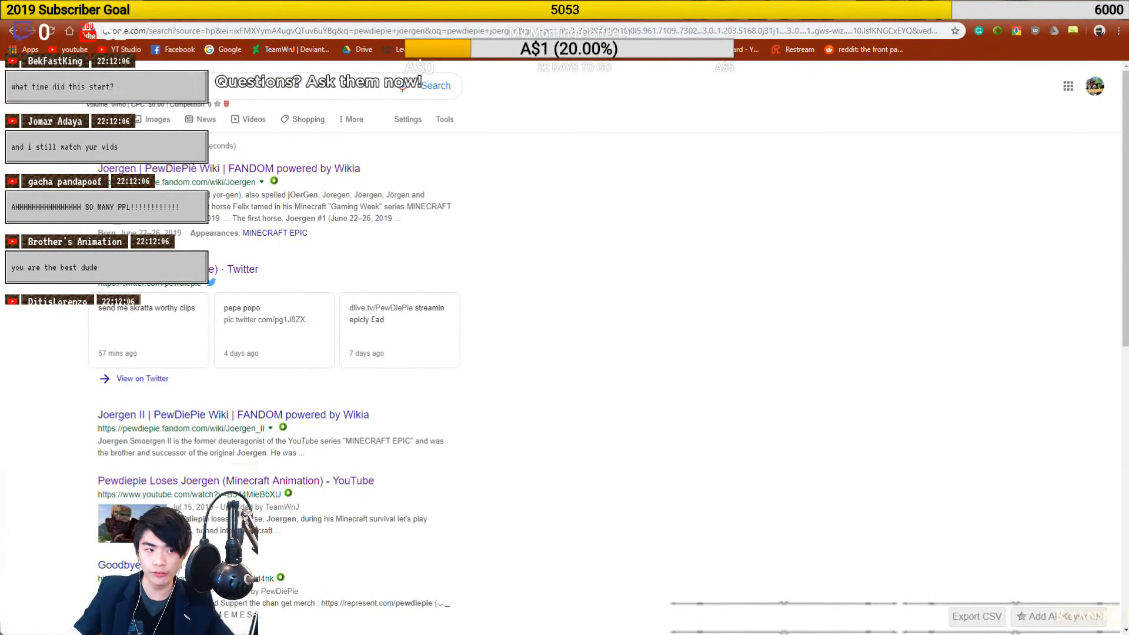
pyautogui.scroll(-1, 87, 230)
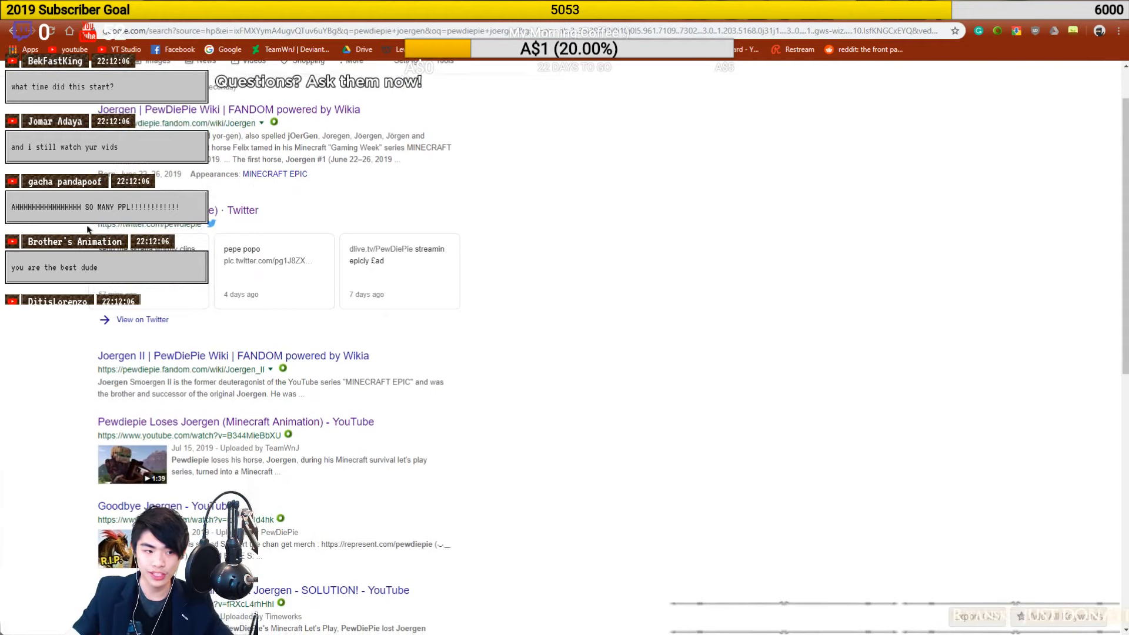
pyautogui.scroll(-1, 82, 305)
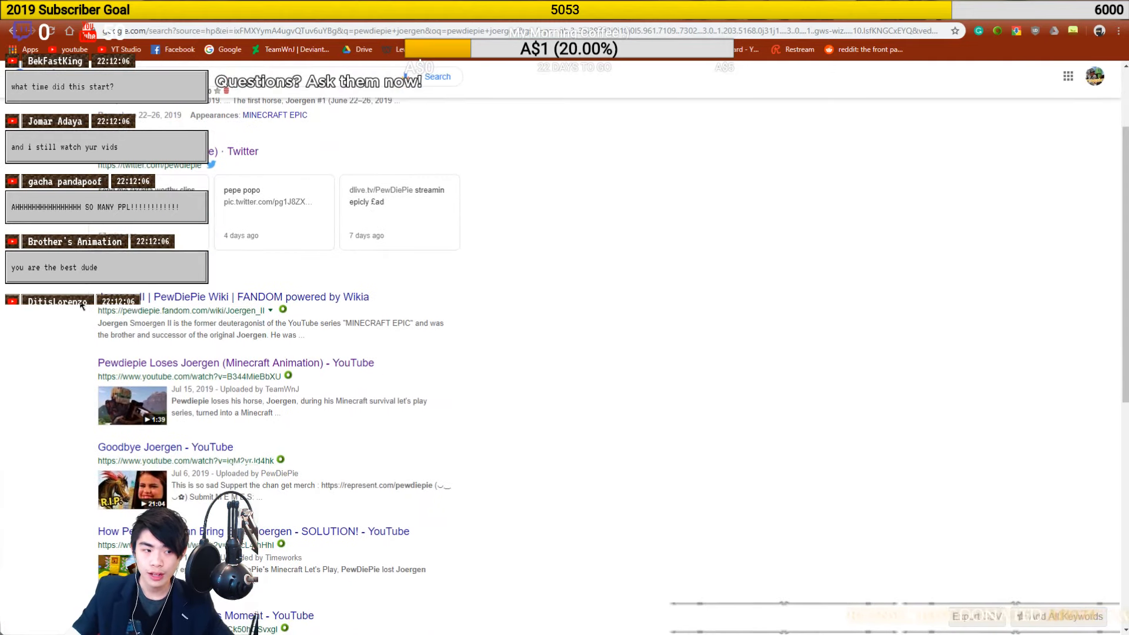
pyautogui.moveTo(97, 300); pyautogui.dragTo(189, 351)
pyautogui.click(88, 342)
pyautogui.scroll(-1, 87, 343)
pyautogui.click(259, 347)
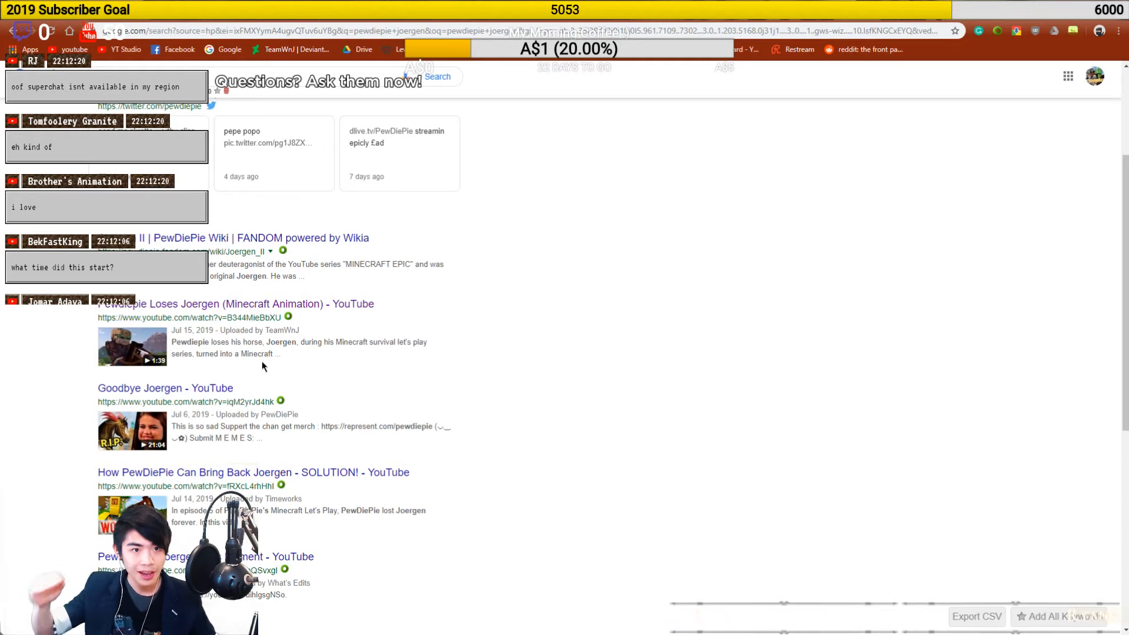
# Search the web for "pewdiepie joergen 2" and look over the results
pyautogui.click(194, 77)
pyautogui.write('2')
pyautogui.press('Return')
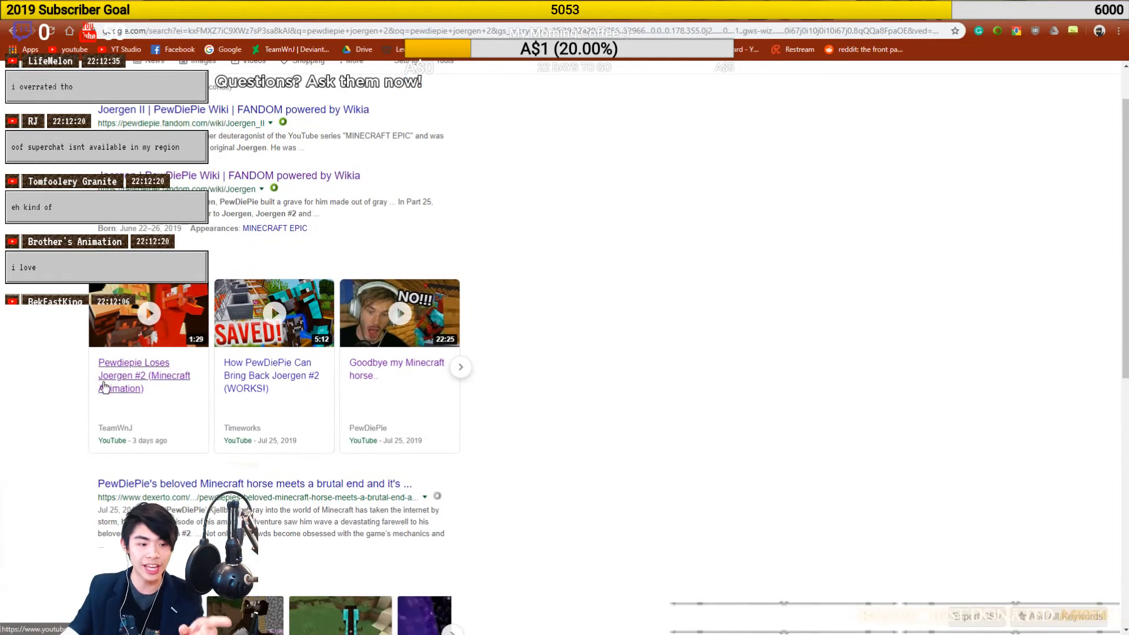
pyautogui.moveTo(101, 355); pyautogui.dragTo(169, 400)
pyautogui.scroll(-1, 73, 444)
pyautogui.scroll(-4, 73, 438)
pyautogui.scroll(6, 73, 439)
# Limit the search results to videos and look over the Joergen animation listings
pyautogui.click(205, 126)
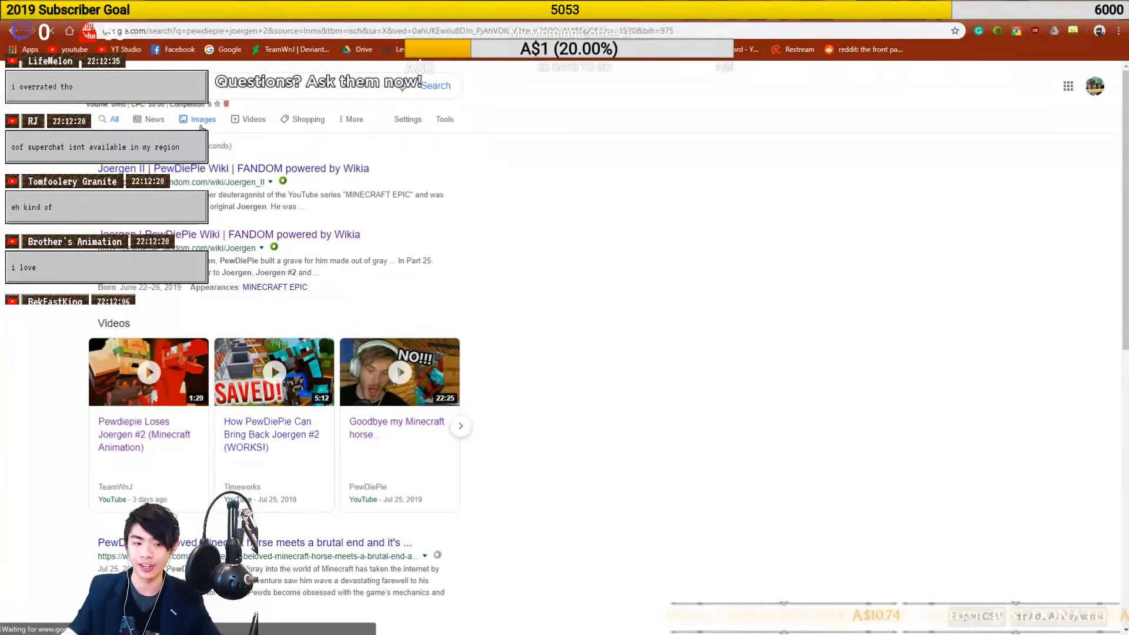
pyautogui.click(245, 119)
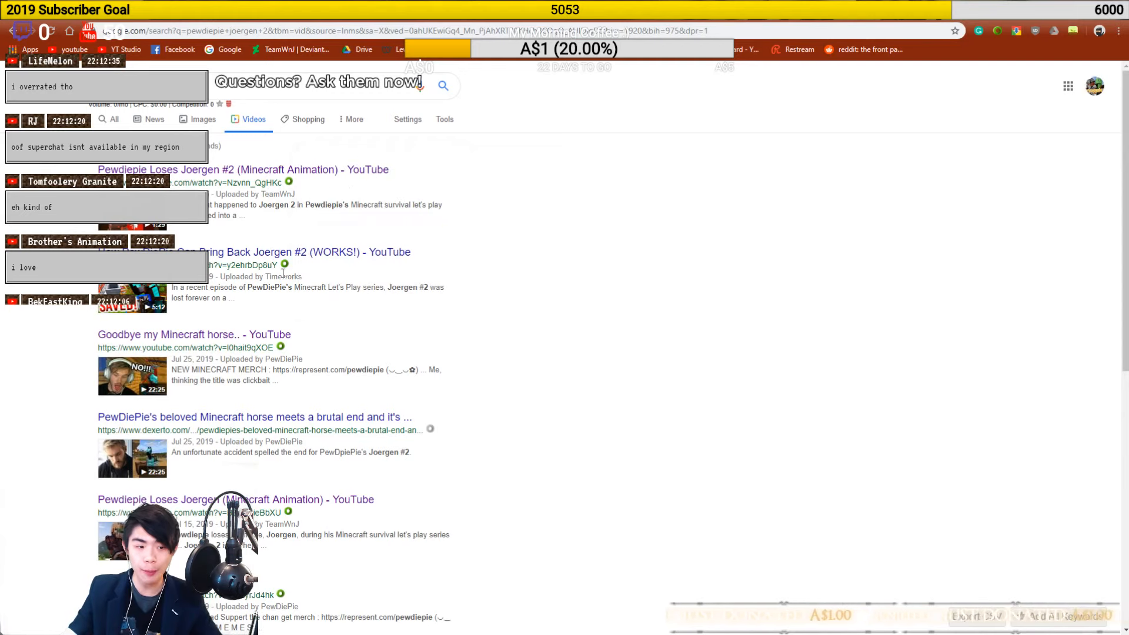
pyautogui.scroll(-1, 291, 358)
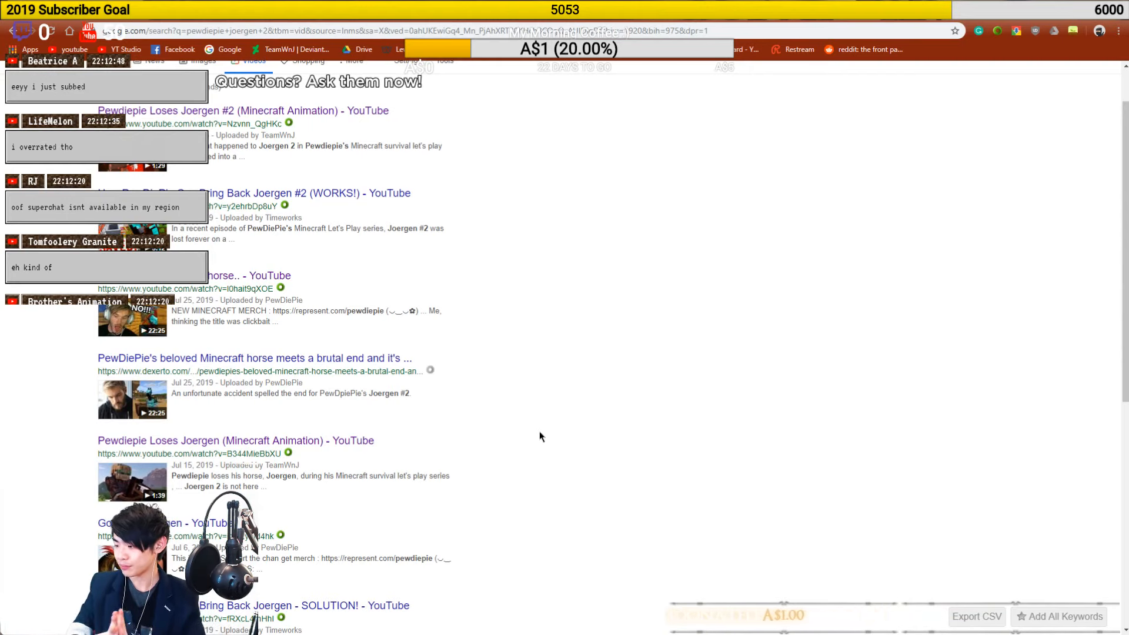
pyautogui.scroll(1, 784, 428)
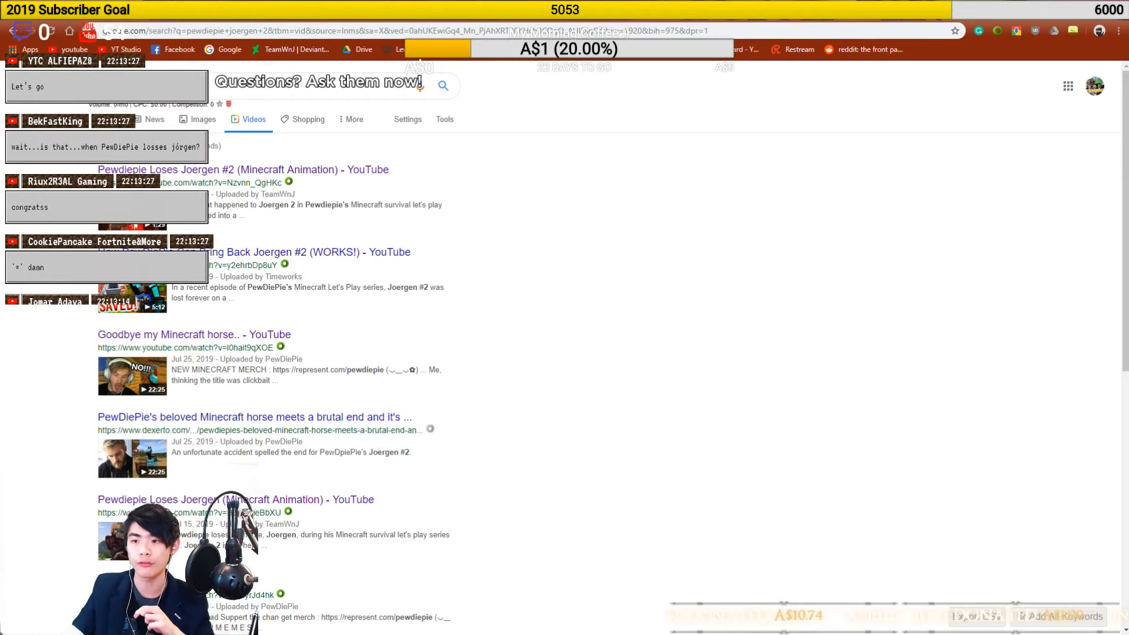
# Switch back to Cinema 4D and replay the staircase animation from frame 0 to check the character's movement
pyautogui.hotkey('alt', 'Tab')
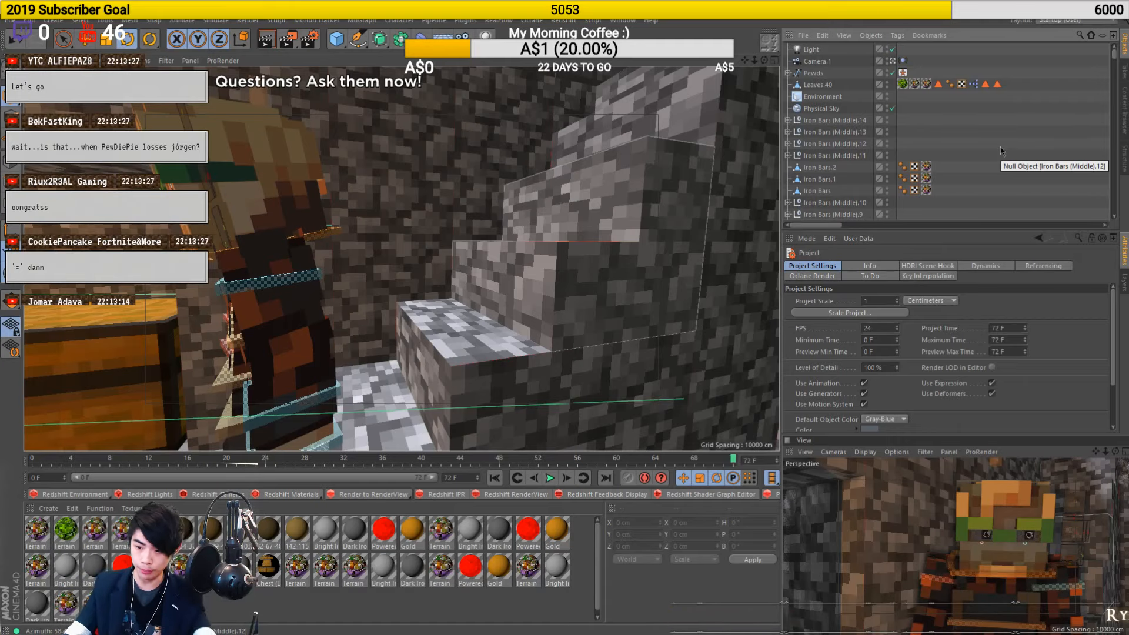
pyautogui.moveTo(247, 628)
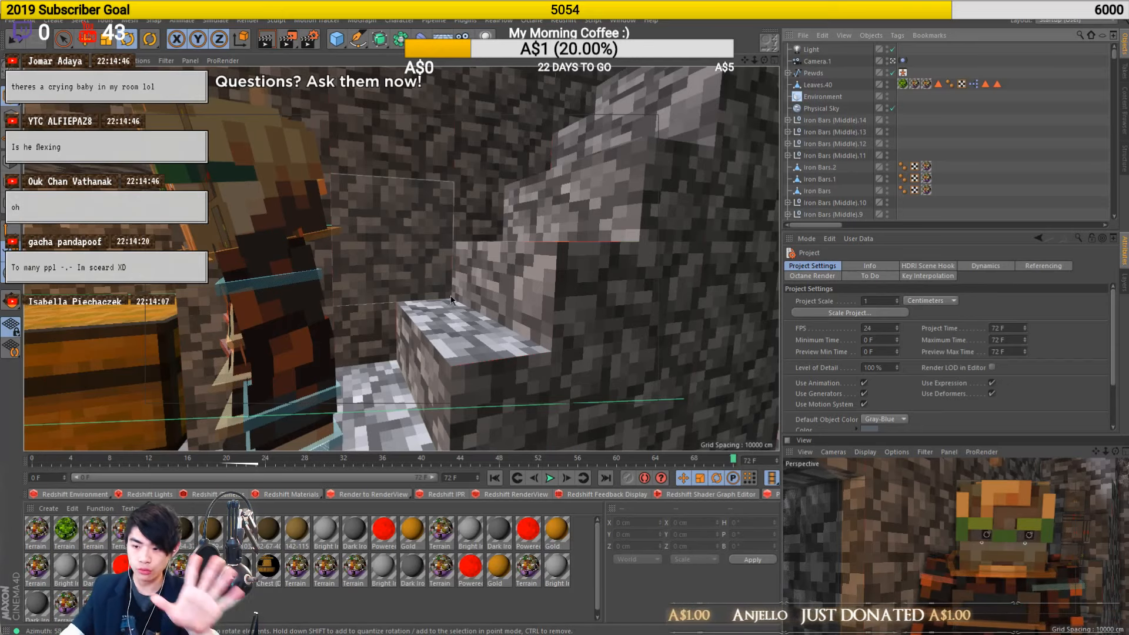
pyautogui.click(139, 458)
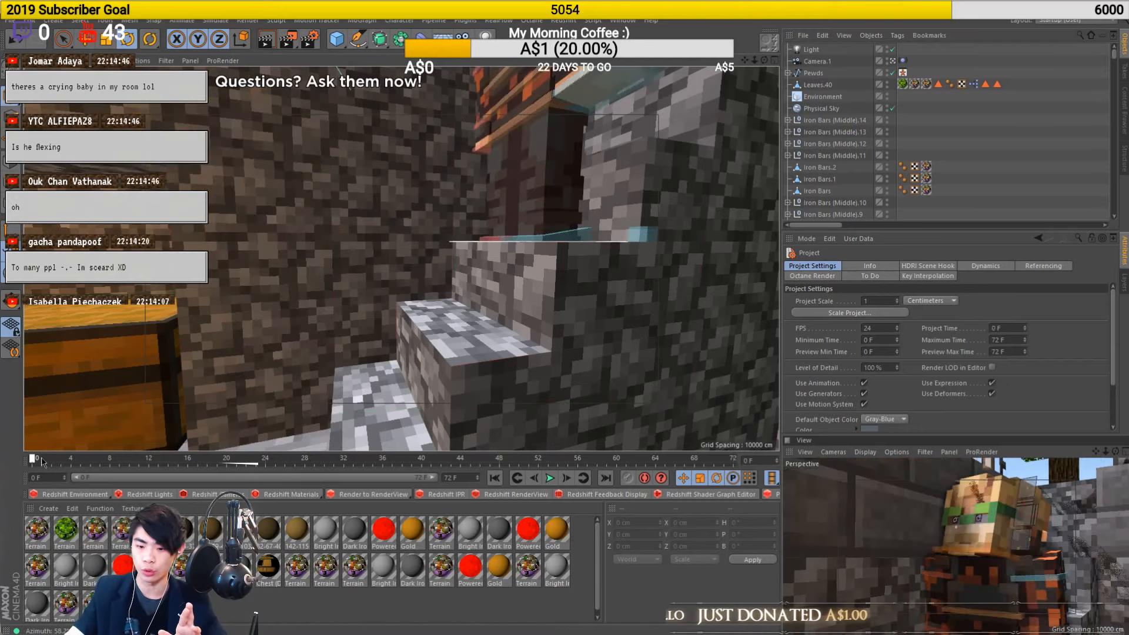
pyautogui.press('F8')
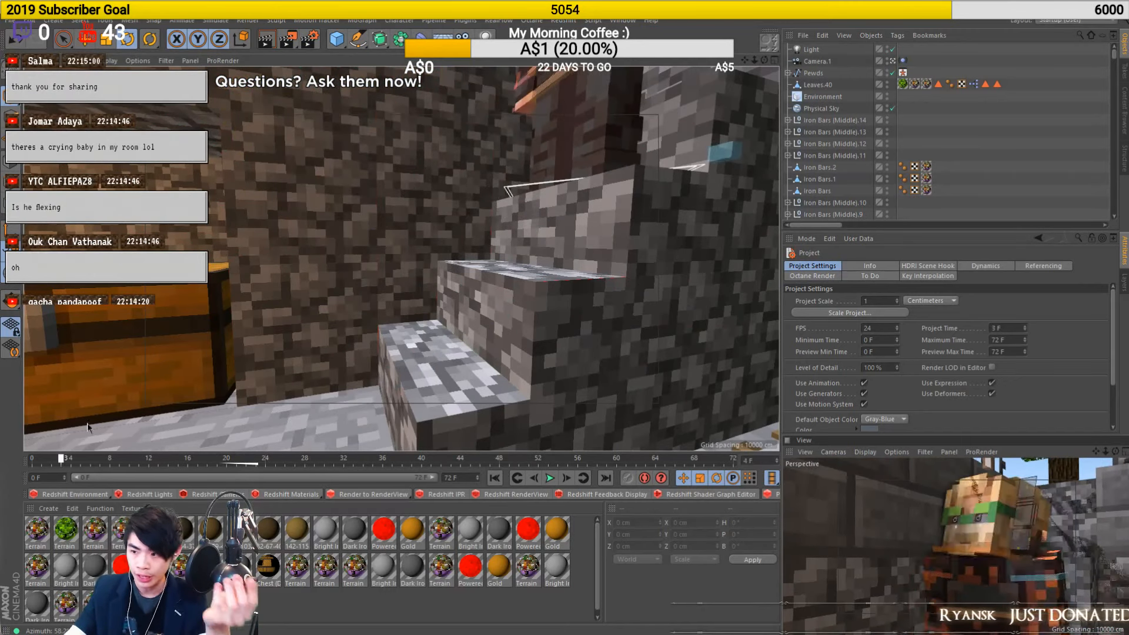
pyautogui.moveTo(492, 372); pyautogui.dragTo(549, 370)
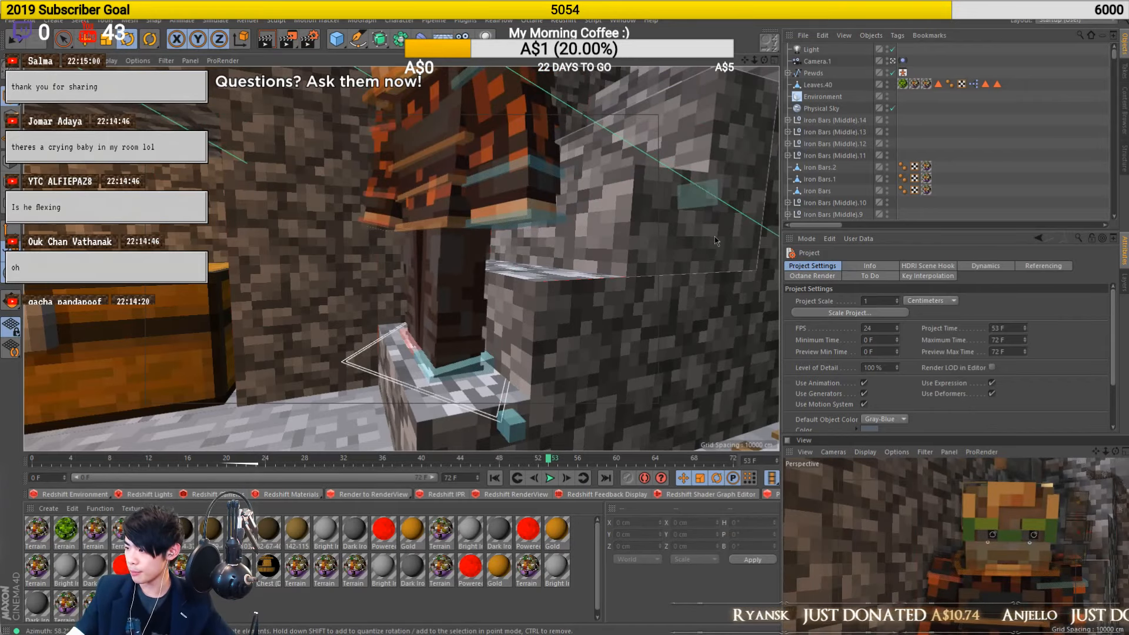
# Close the staircase project without saving and view the character beside the open chest up close at frame 65 of the minecart scene
pyautogui.hotkey('alt', 'F4')
pyautogui.press('n')
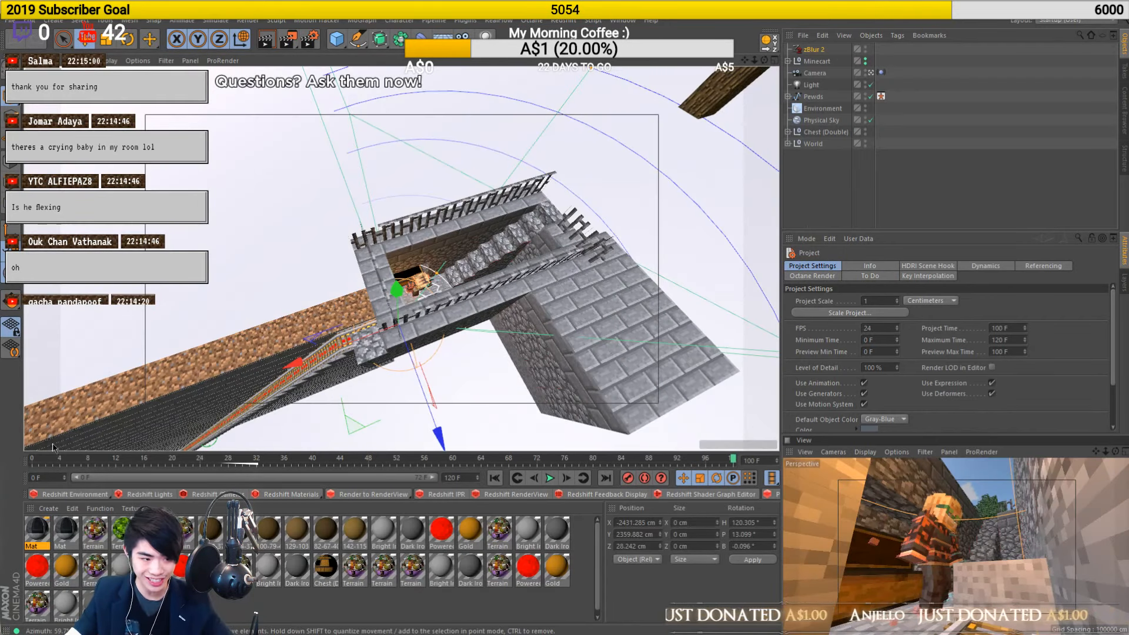
pyautogui.moveTo(48, 461); pyautogui.dragTo(488, 424)
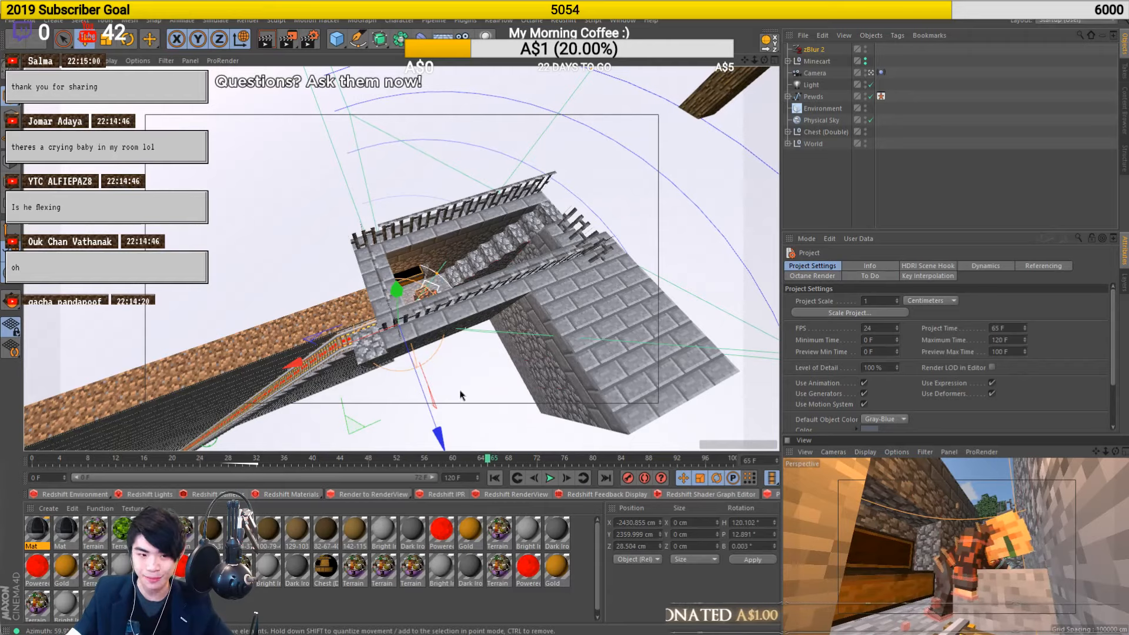
pyautogui.scroll(5, 390, 303)
pyautogui.scroll(5, 390, 302)
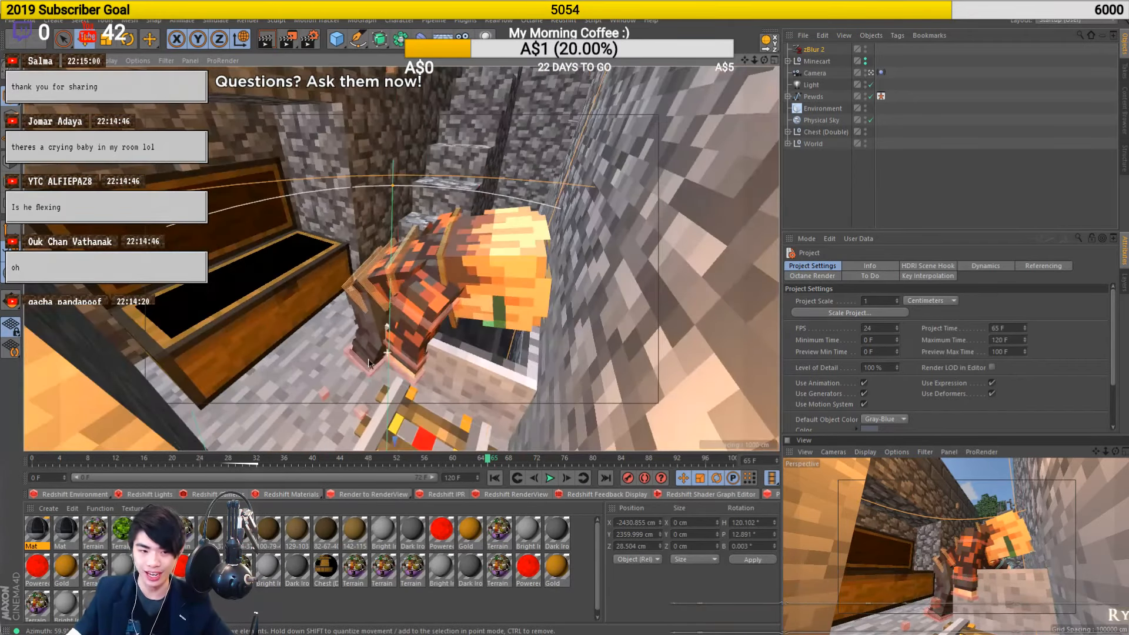
pyautogui.keyDown('alt'); pyautogui.moveTo(369, 363); pyautogui.dragTo(382, 342); pyautogui.keyUp('alt')
pyautogui.click(910, 204)
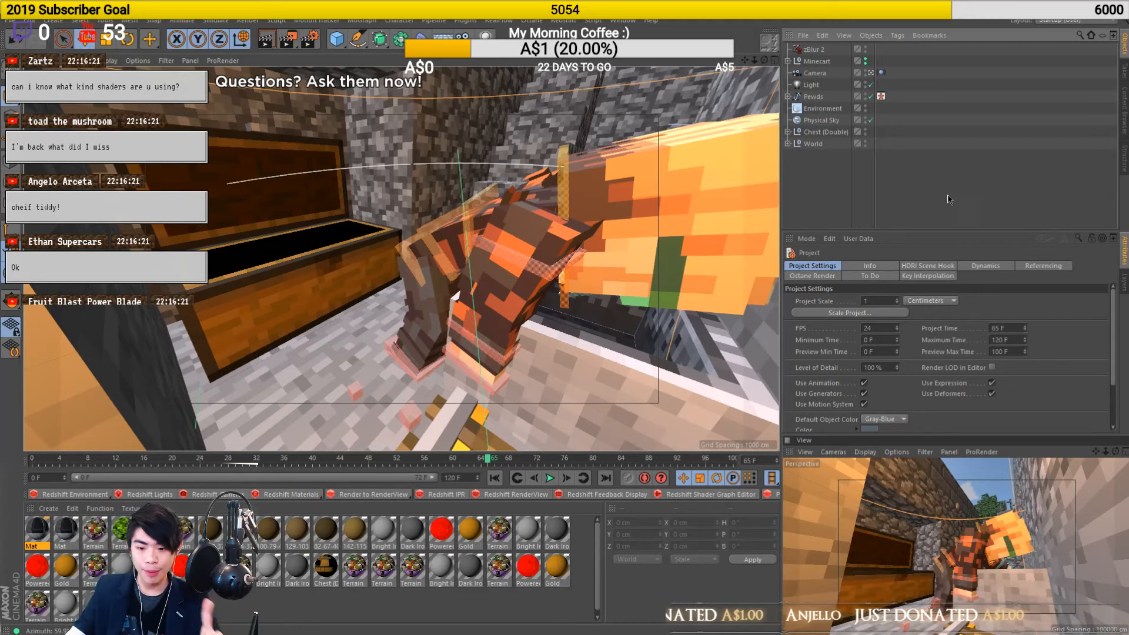
# Scrub the opening frames of the minecart scene from frame 0 to 25 to examine the character opening the chest
pyautogui.click(52, 462)
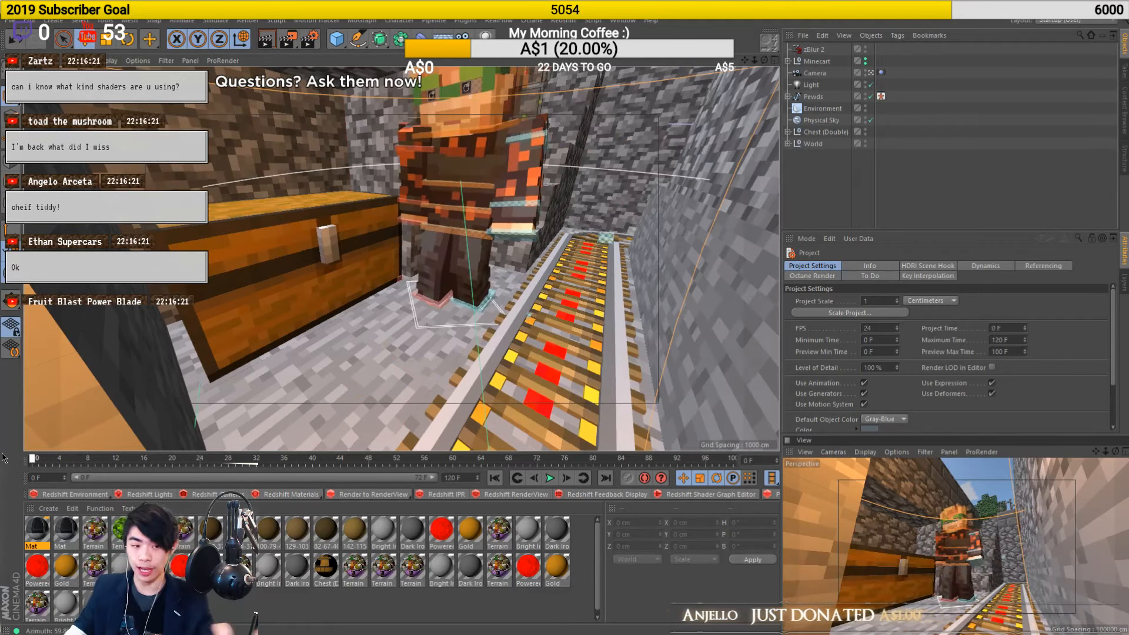
pyautogui.click(61, 462)
pyautogui.moveTo(67, 465); pyautogui.dragTo(204, 481)
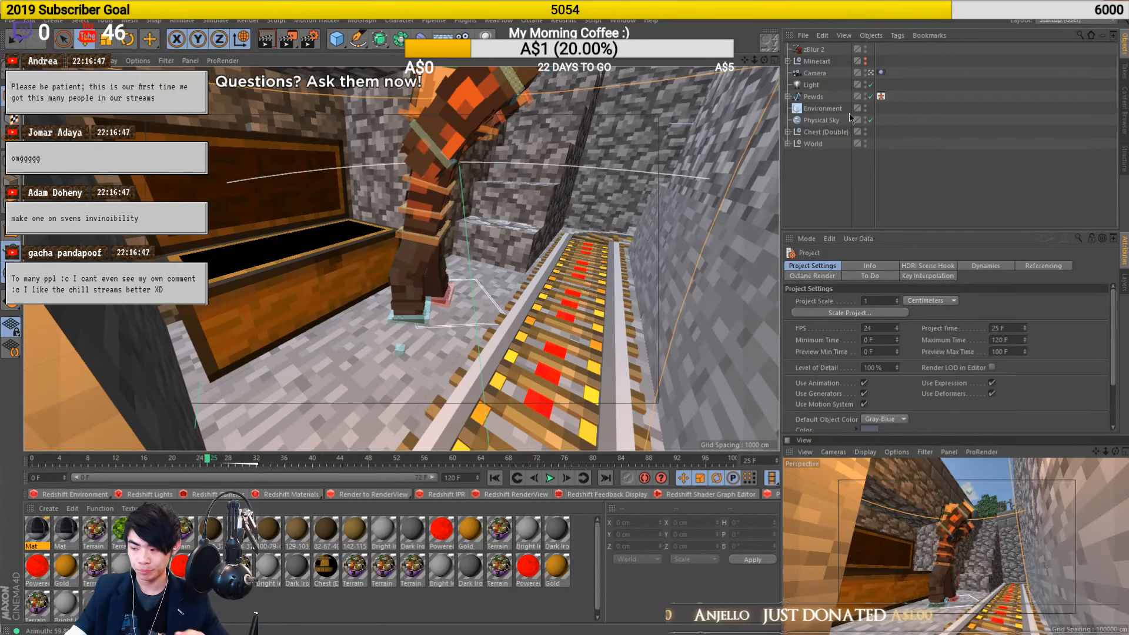
pyautogui.click(37, 462)
pyautogui.moveTo(37, 462); pyautogui.dragTo(158, 461)
pyautogui.moveTo(87, 492); pyautogui.dragTo(25, 507)
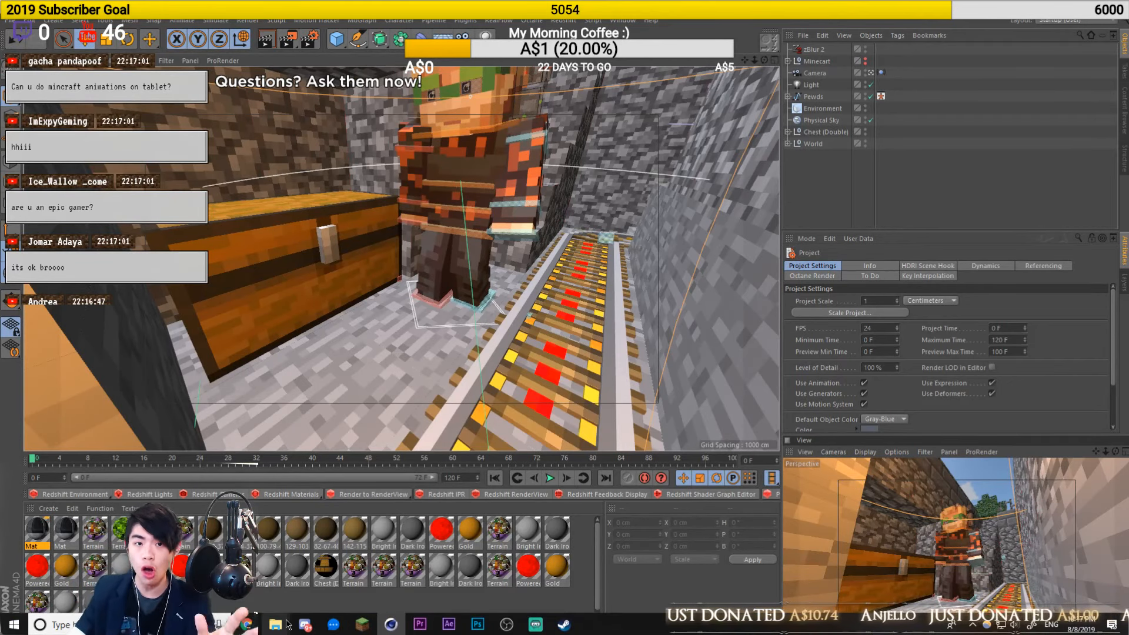
pyautogui.moveTo(287, 624)
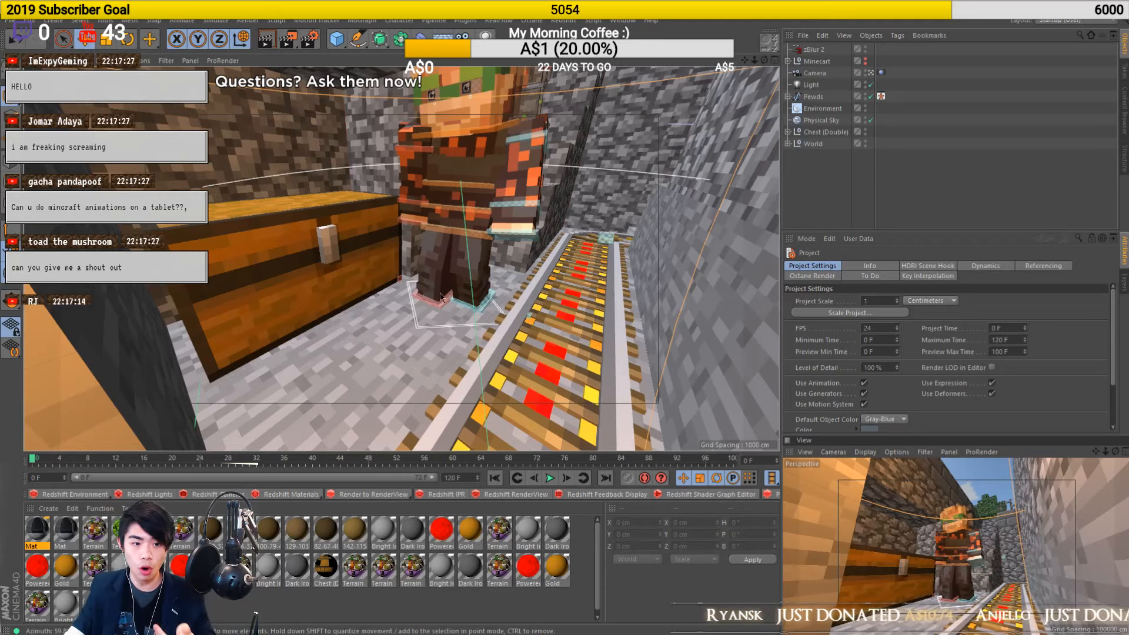
# Try rotating the character's waist control at frame 20 and undo the rotation
pyautogui.click(436, 232)
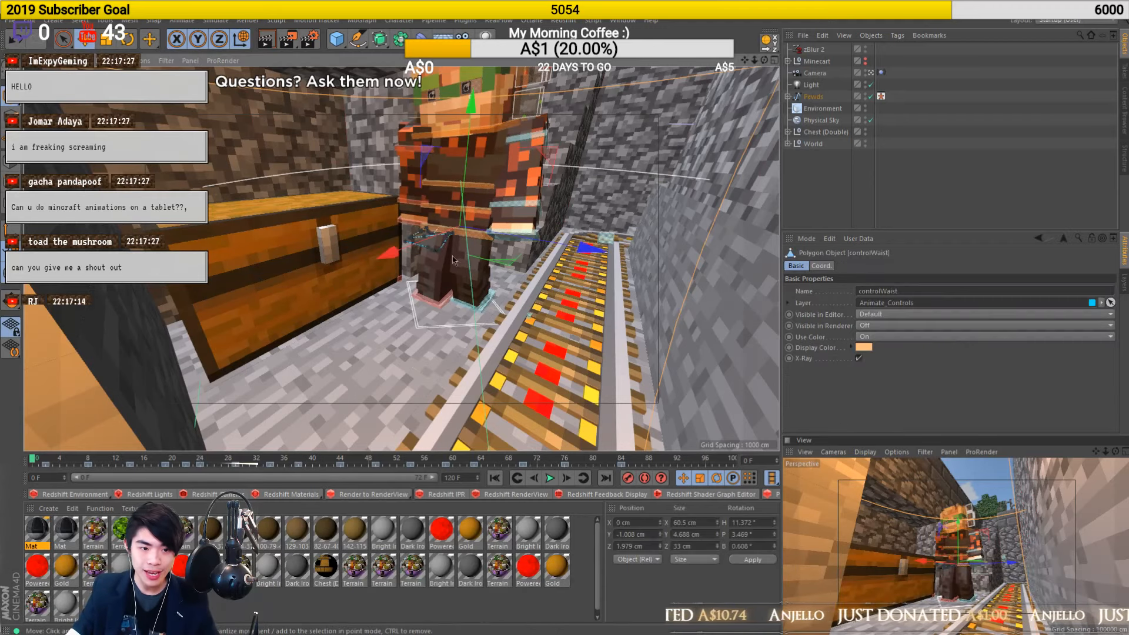
pyautogui.click(80, 458)
pyautogui.moveTo(96, 459); pyautogui.dragTo(171, 458)
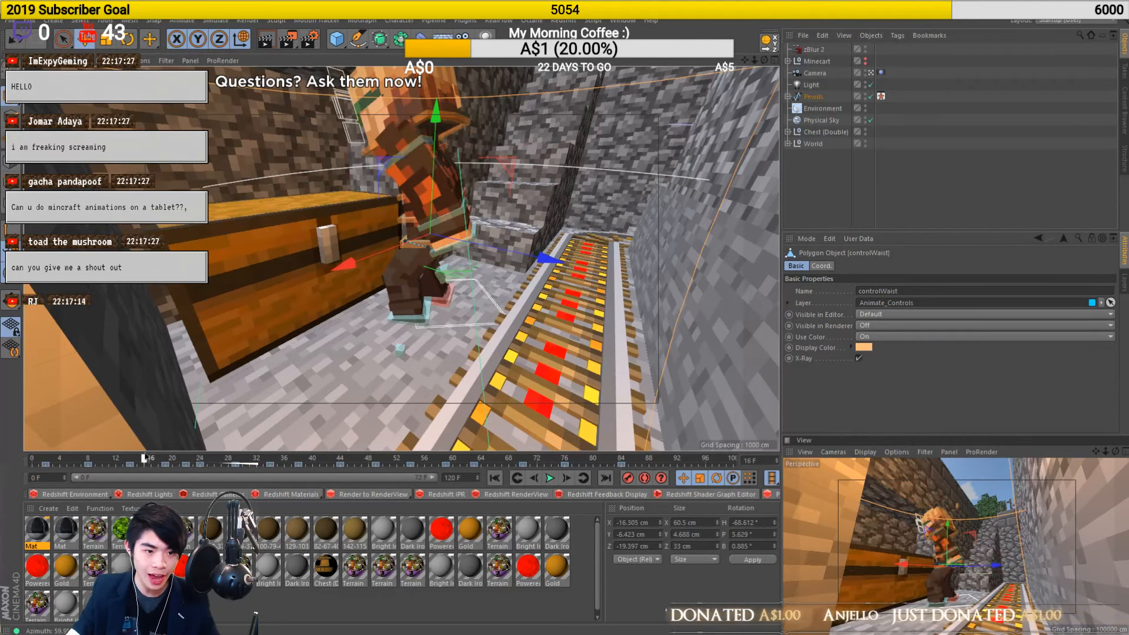
pyautogui.press('r')
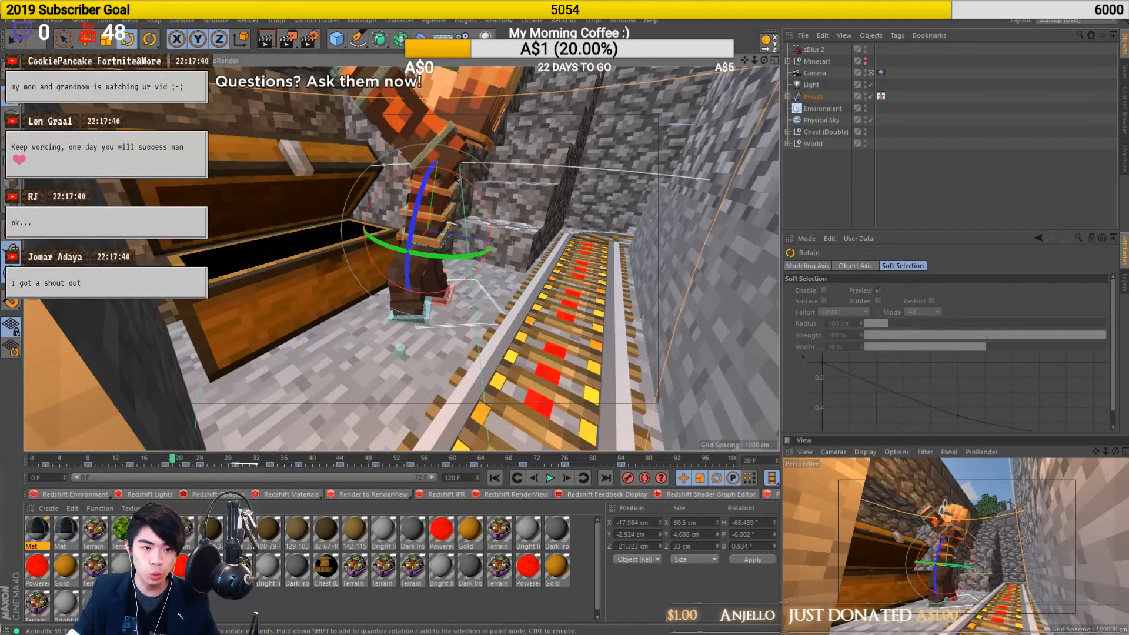
pyautogui.moveTo(459, 188); pyautogui.dragTo(389, 304)
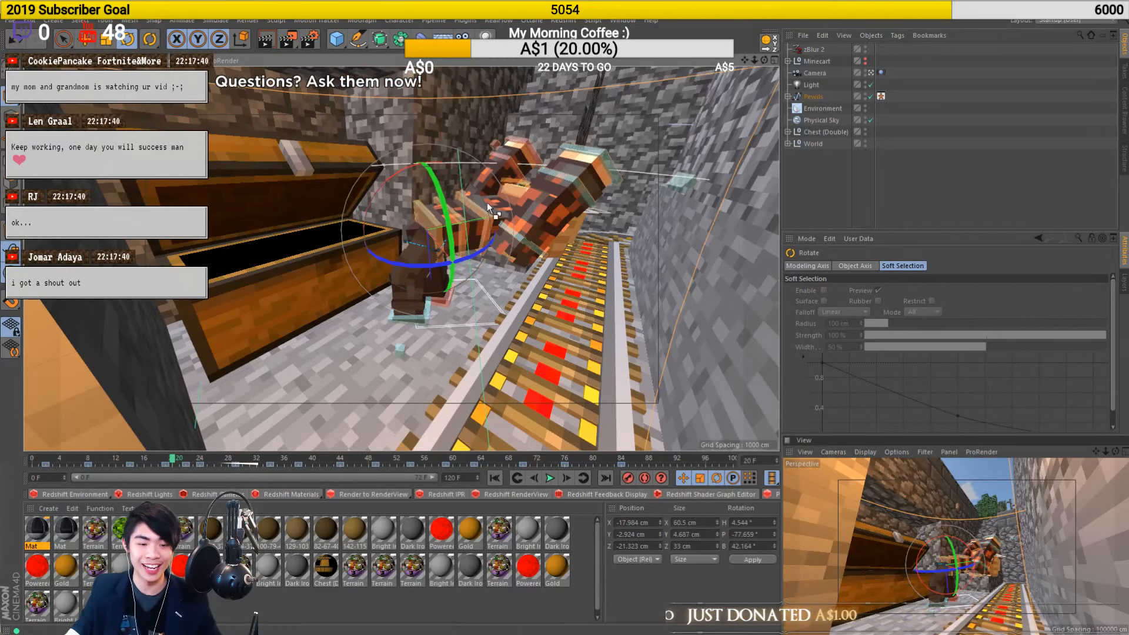
pyautogui.hotkey('ctrl', 'z')
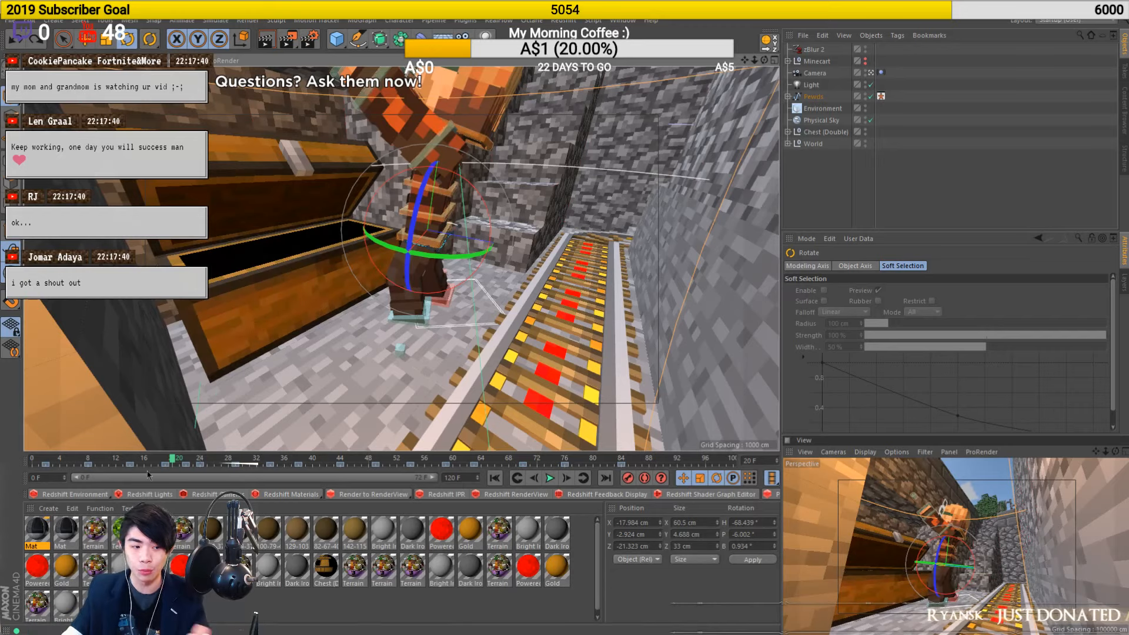
# Scrub the chest scene forward from frame 20 to 49 to review the character's movement
pyautogui.click(199, 462)
pyautogui.moveTo(200, 463); pyautogui.dragTo(374, 450)
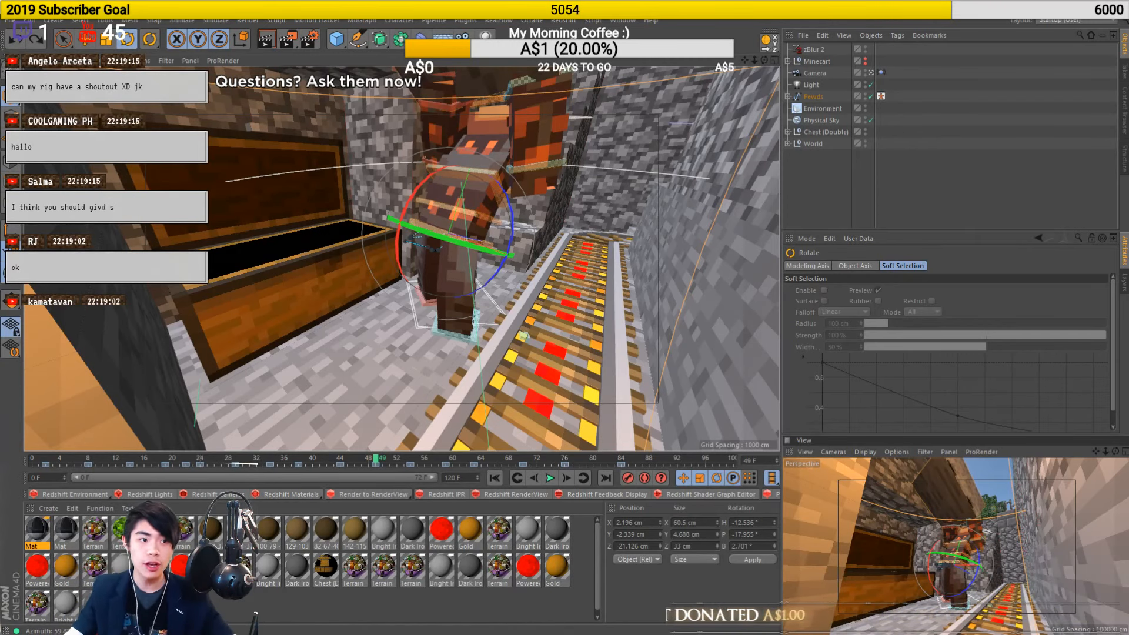
# Close the chest scene without saving, and also close the horse-and-minecart project to reach the torch-lit staircase scene
pyautogui.click(1115, 6)
pyautogui.click(579, 367)
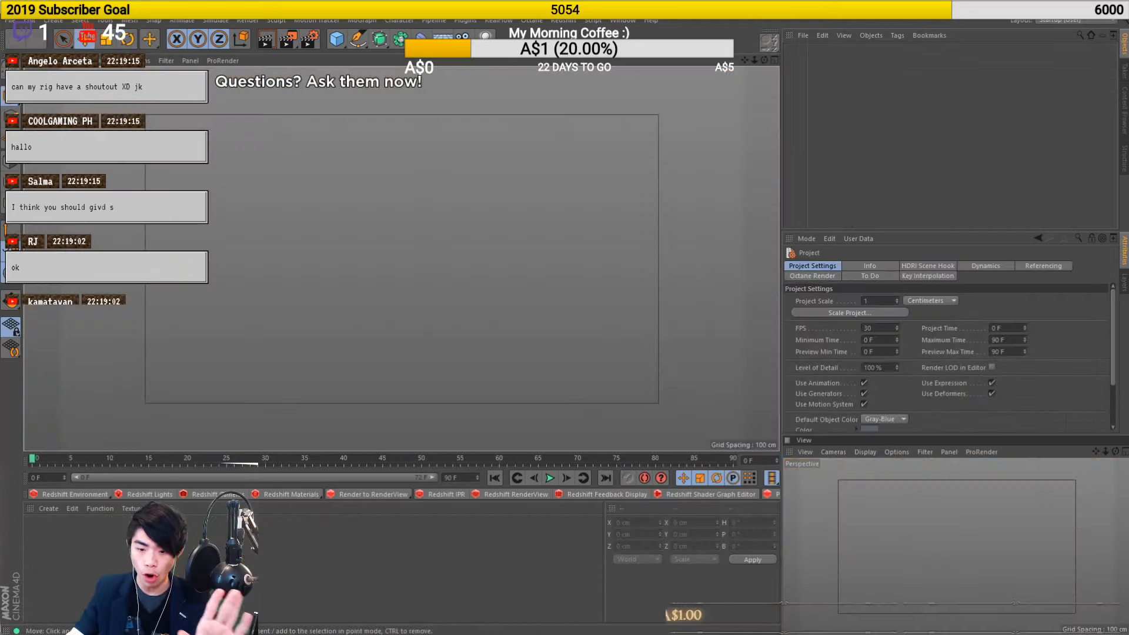
pyautogui.moveTo(275, 629)
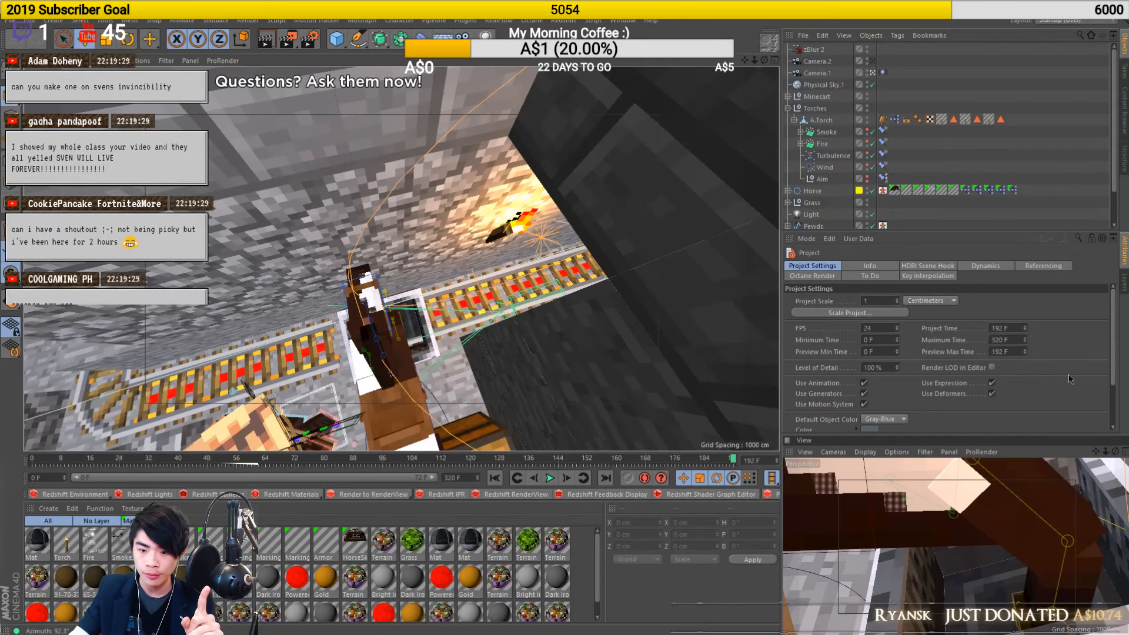
pyautogui.hotkey('ctrl', 'f4')
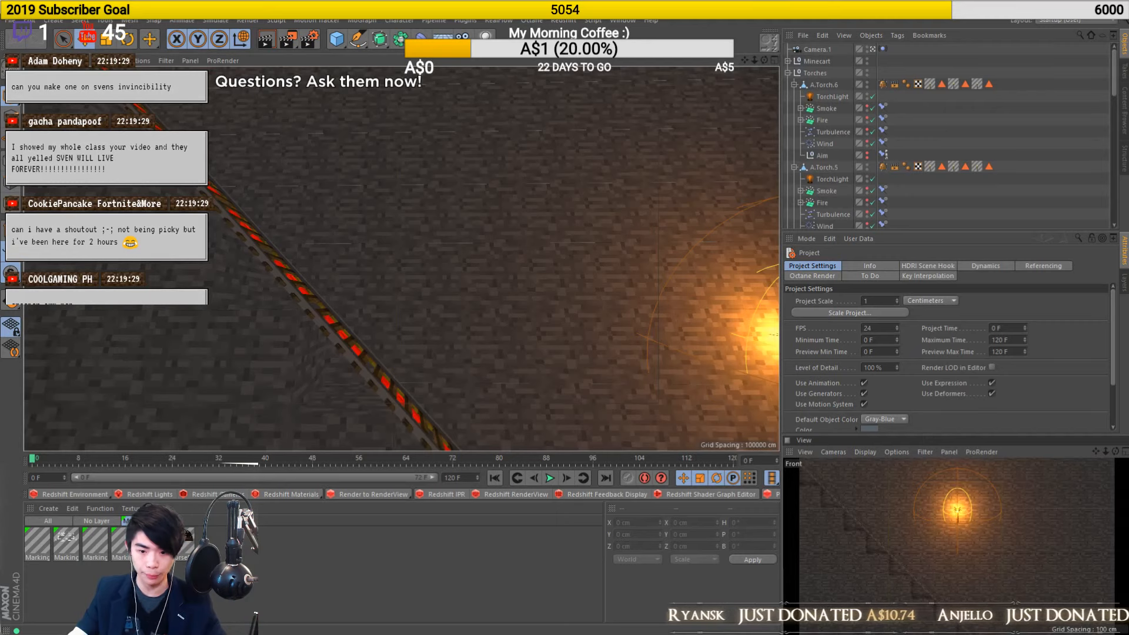
# Scrub the torch-lit staircase scene to frame 77, return to frame 0 and view the rail slope from a distance
pyautogui.moveTo(53, 462); pyautogui.dragTo(483, 487)
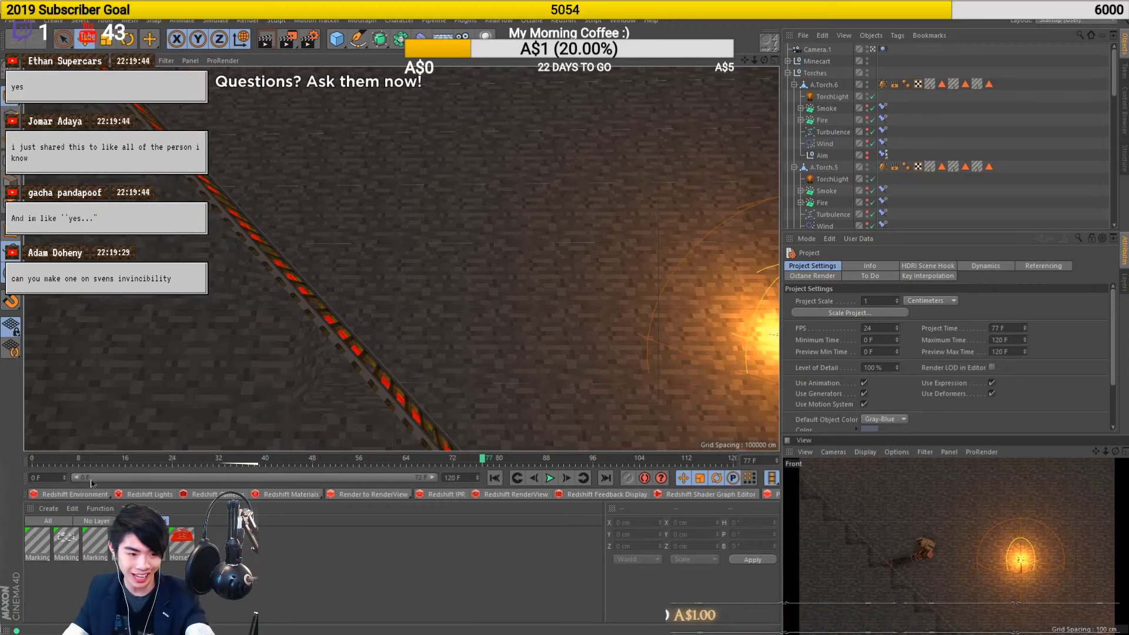
pyautogui.click(34, 459)
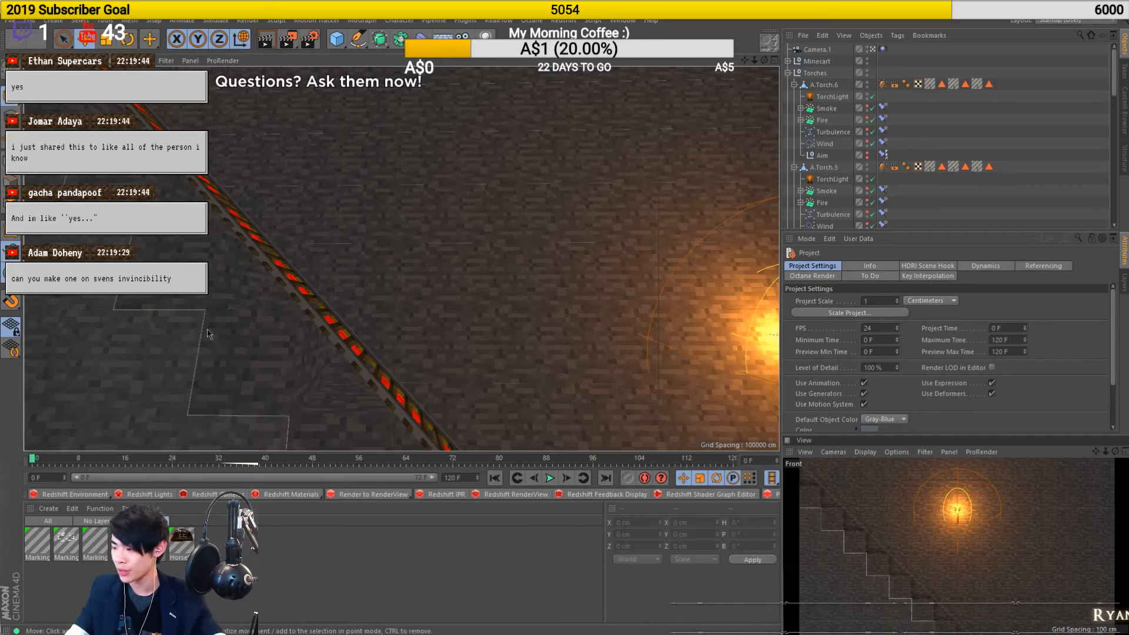
pyautogui.scroll(-8, 264, 300)
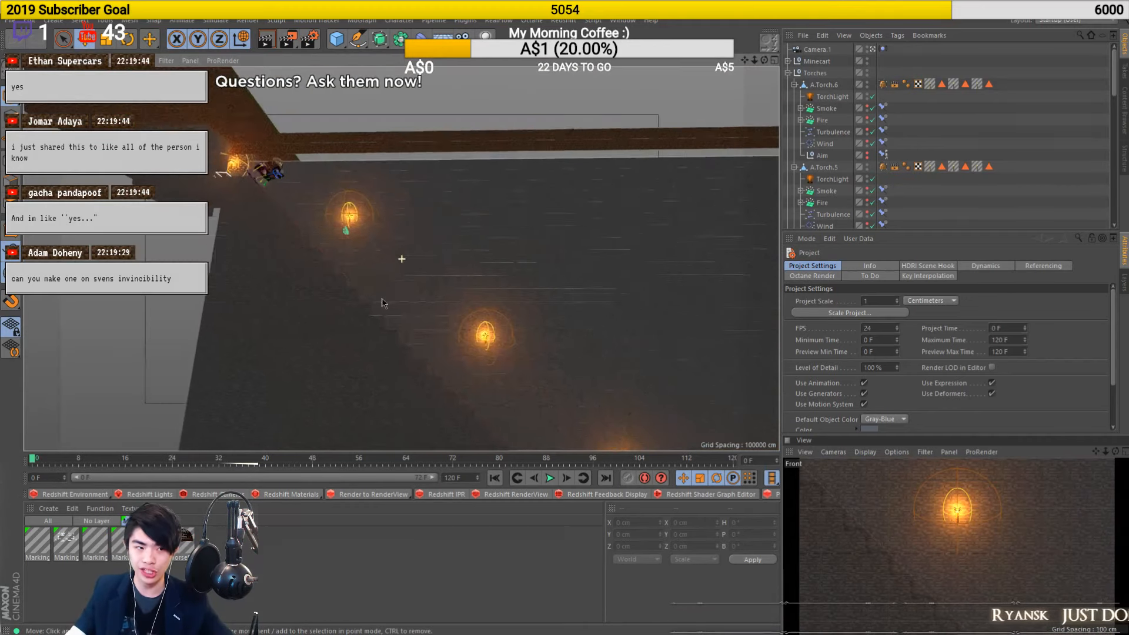
pyautogui.keyDown('alt'); pyautogui.moveTo(383, 303); pyautogui.dragTo(388, 308, button='middle'); pyautogui.keyUp('alt')
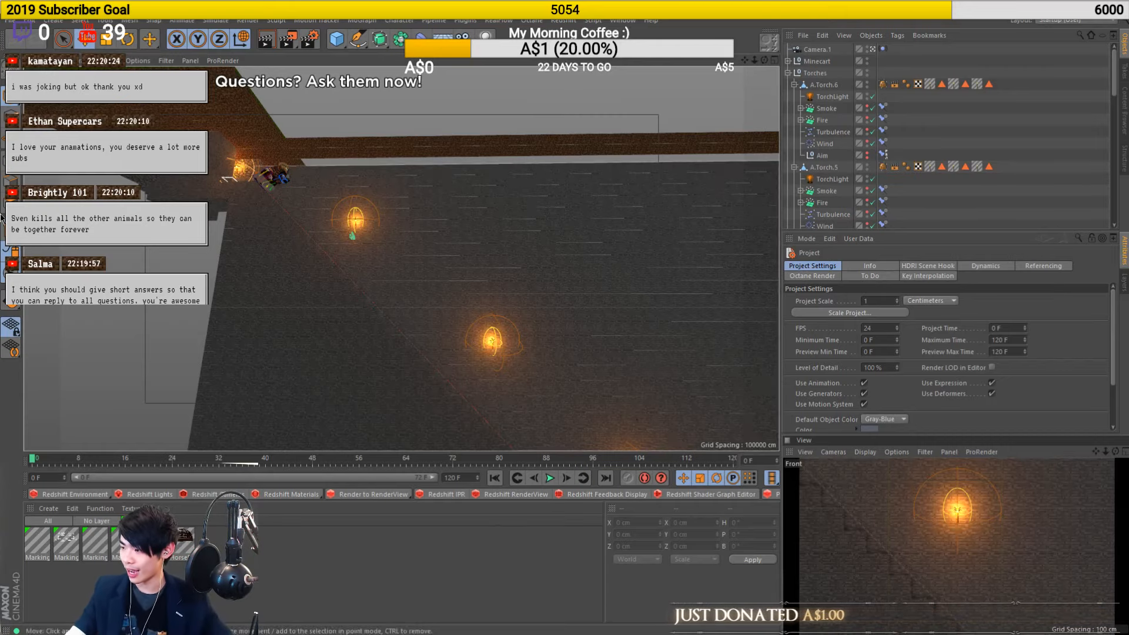
# Examine the minecart, horse and rider up close at frame 0, scrubbing to frame 5 and back
pyautogui.scroll(2, 230, 159)
pyautogui.scroll(5, 229, 159)
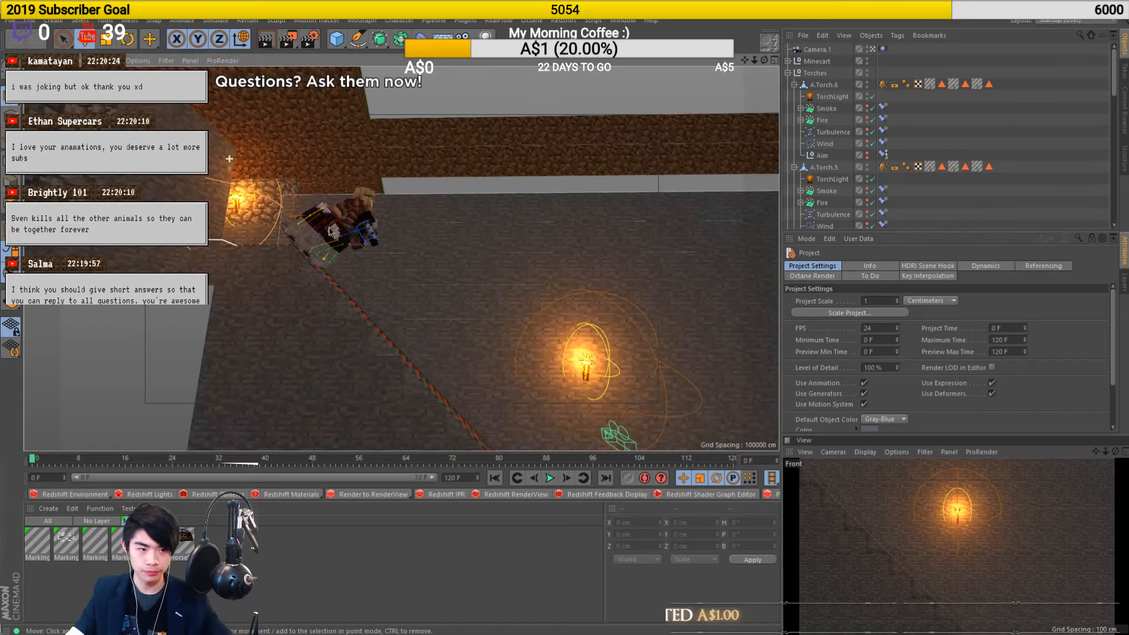
pyautogui.scroll(1, 396, 344)
pyautogui.keyDown('alt'); pyautogui.moveTo(396, 344); pyautogui.dragTo(367, 191); pyautogui.keyUp('alt')
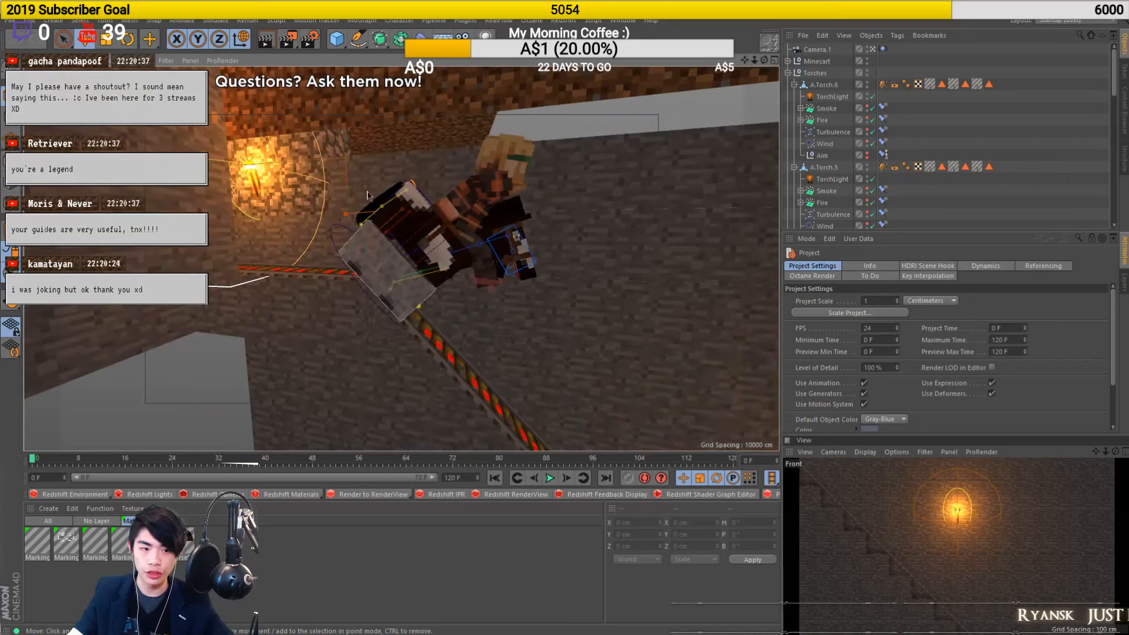
pyautogui.keyDown('alt'); pyautogui.moveTo(438, 236); pyautogui.dragTo(462, 307); pyautogui.keyUp('alt')
pyautogui.keyDown('alt'); pyautogui.moveTo(487, 268); pyautogui.dragTo(471, 196); pyautogui.keyUp('alt')
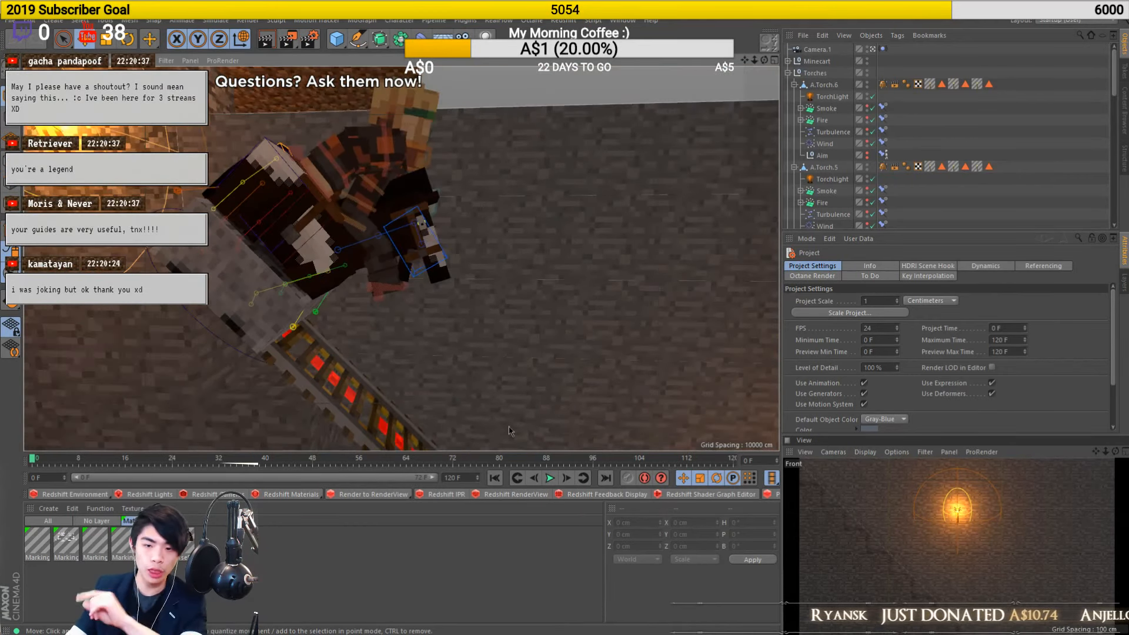
pyautogui.moveTo(51, 458)
pyautogui.mouseDown()
pyautogui.moveTo(113, 462)
pyautogui.moveTo(1, 469)
pyautogui.moveTo(62, 465)
pyautogui.mouseUp()
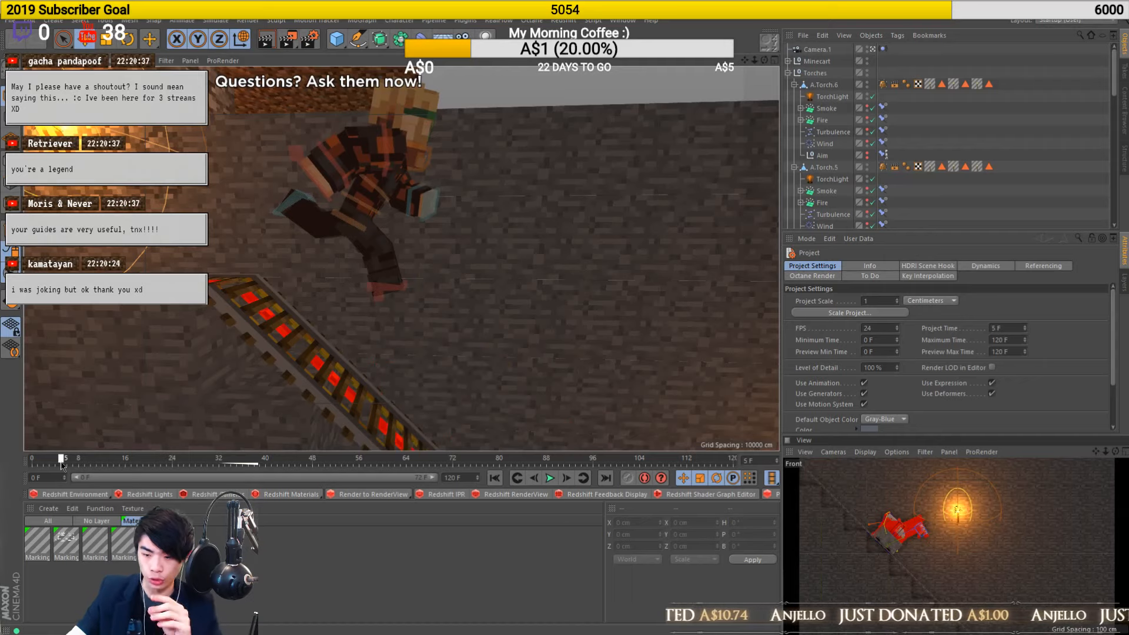
pyautogui.moveTo(62, 464); pyautogui.dragTo(12, 466)
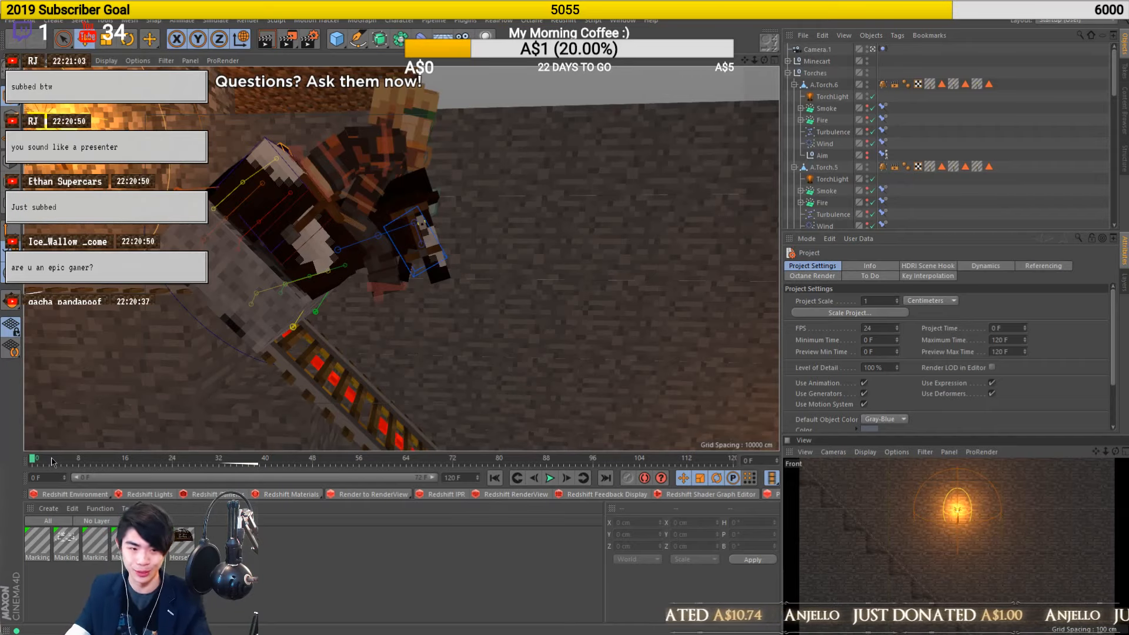
# Scrub to frame 7 to follow the jump from the minecart, survey the full rail path and return to frame 0
pyautogui.moveTo(51, 461); pyautogui.dragTo(73, 459)
pyautogui.scroll(-10, 328, 379)
pyautogui.keyDown('alt'); pyautogui.moveTo(376, 383); pyautogui.dragTo(285, 196, button='middle'); pyautogui.keyUp('alt')
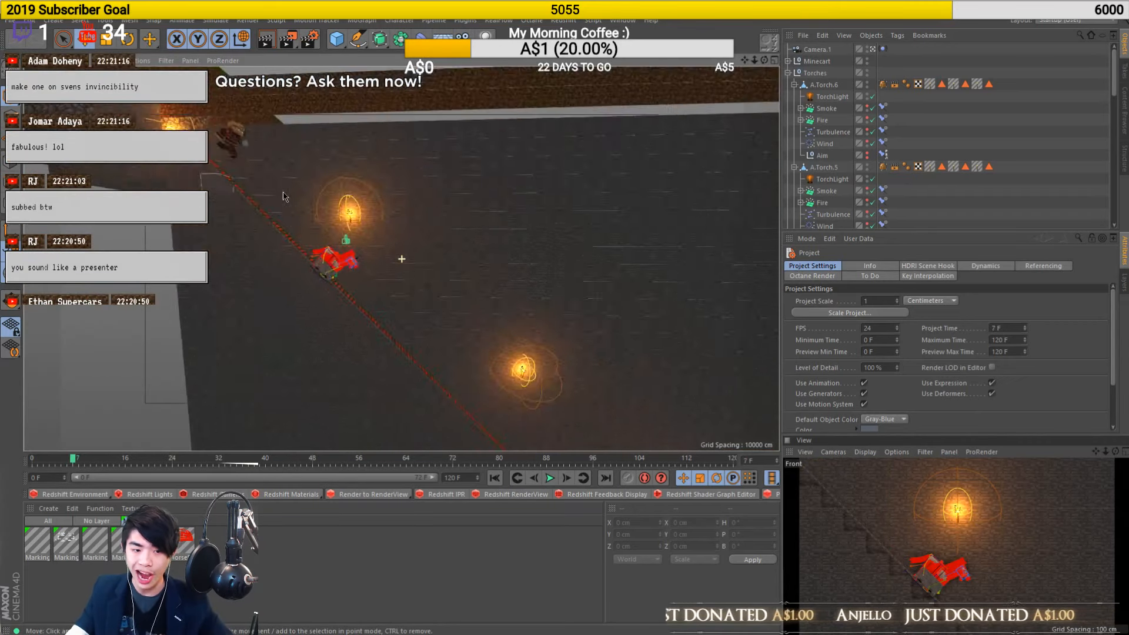
pyautogui.scroll(-4, 366, 279)
pyautogui.keyDown('alt'); pyautogui.moveTo(463, 360); pyautogui.dragTo(330, 244, button='middle'); pyautogui.keyUp('alt')
pyautogui.moveTo(83, 464); pyautogui.dragTo(4, 471)
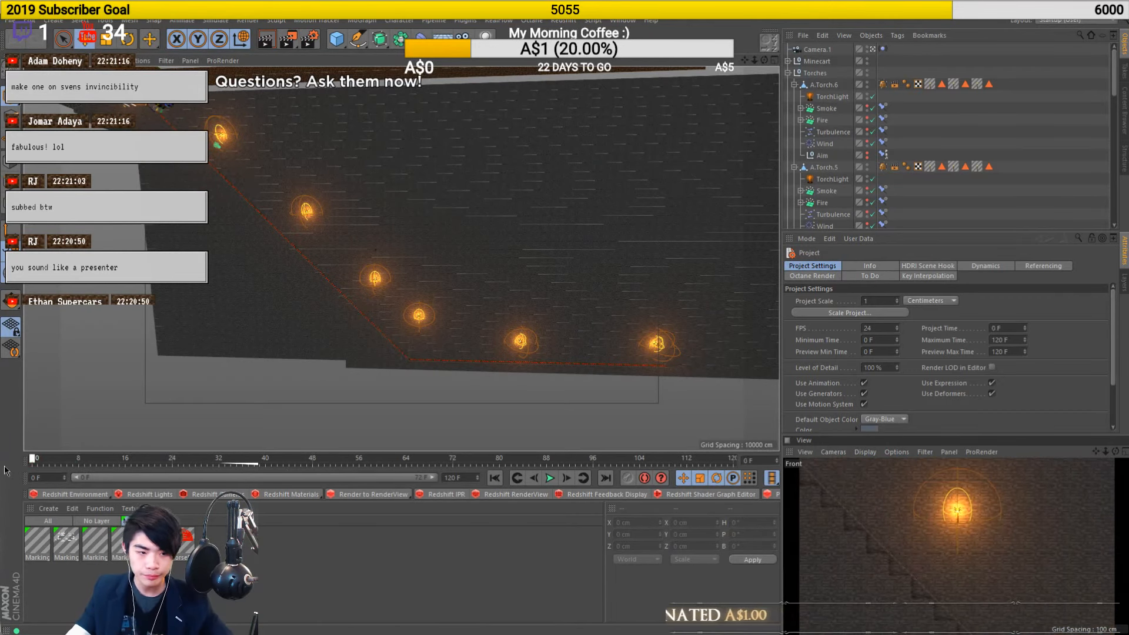
# Inspect the horse and rider in the tilted minecart at the top of the rail at frame 0
pyautogui.scroll(10, 279, 220)
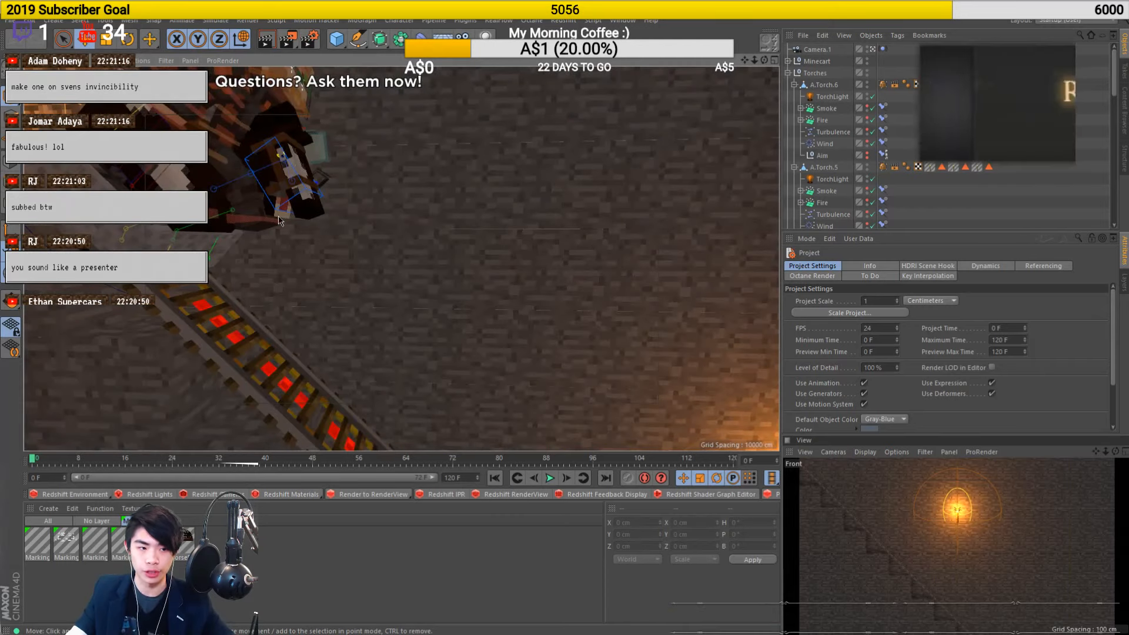
pyautogui.moveTo(279, 221); pyautogui.dragTo(515, 306, button='middle')
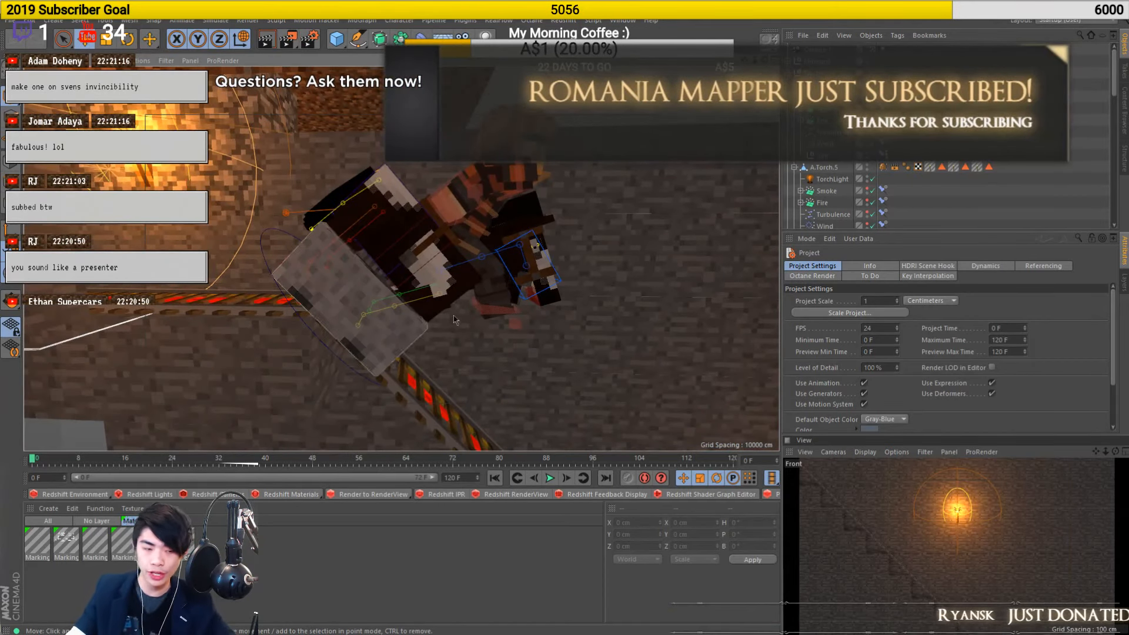
pyautogui.keyDown('alt'); pyautogui.moveTo(443, 312); pyautogui.dragTo(389, 318); pyautogui.keyUp('alt')
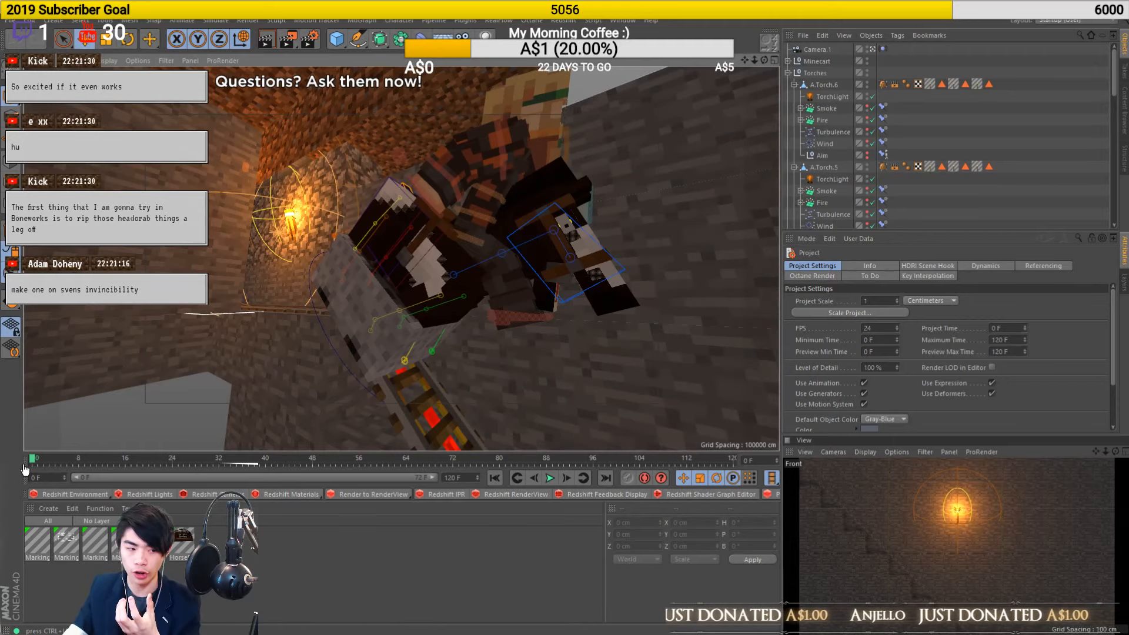
pyautogui.moveTo(35, 461); pyautogui.dragTo(9, 471)
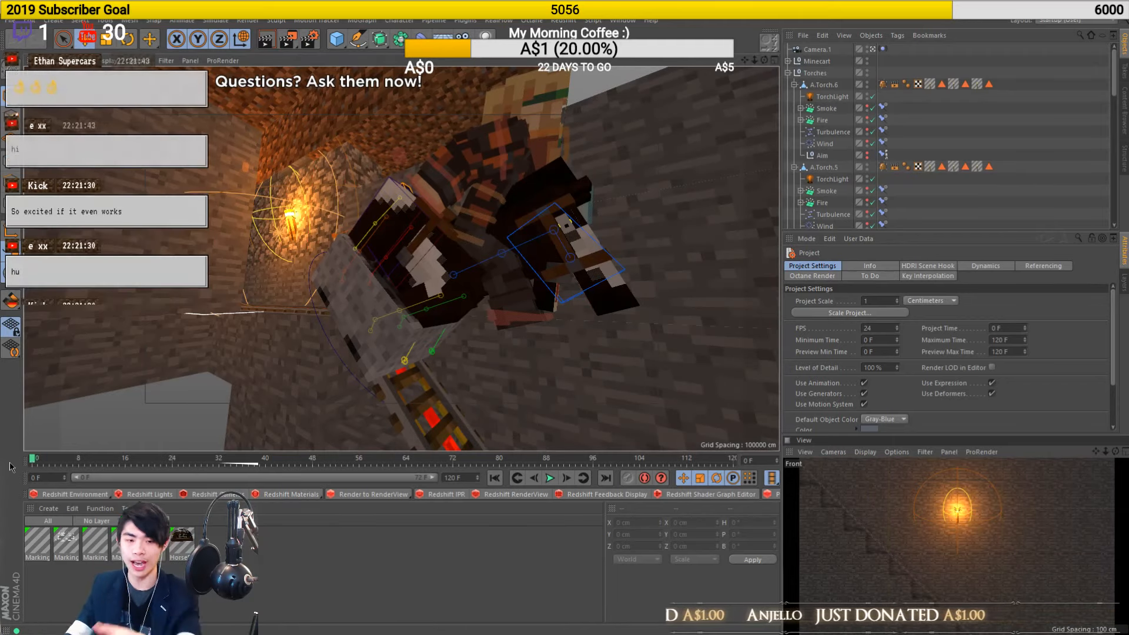
# Scrub to frame 16 and examine the character in mid-air above the sloping rail
pyautogui.moveTo(40, 462); pyautogui.dragTo(126, 465)
pyautogui.scroll(6, 410, 357)
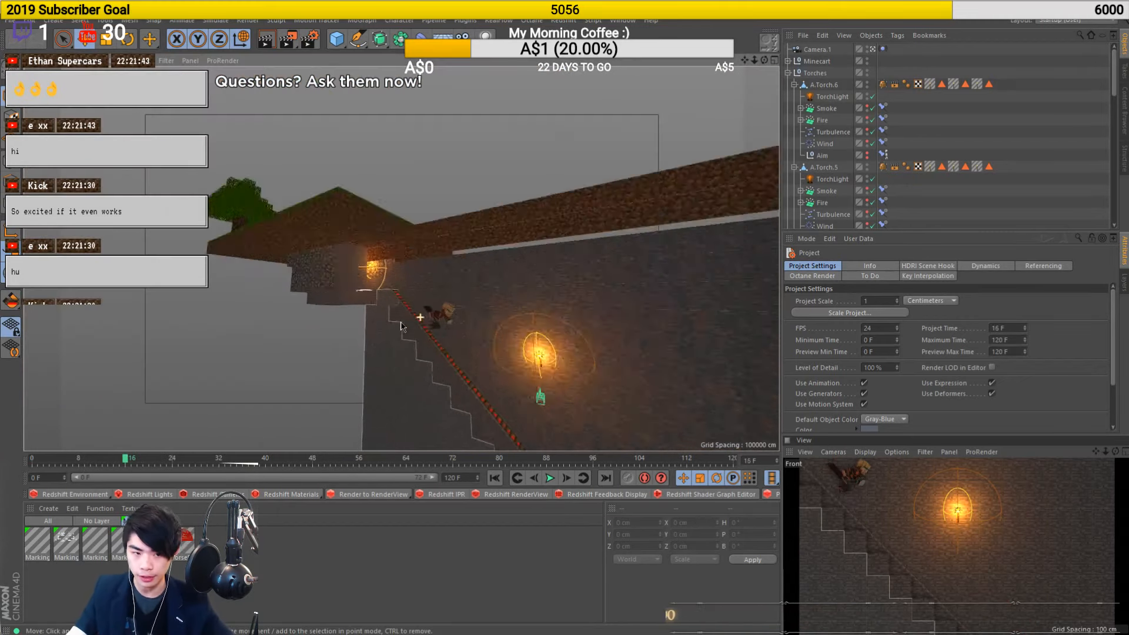
pyautogui.scroll(-2, 479, 370)
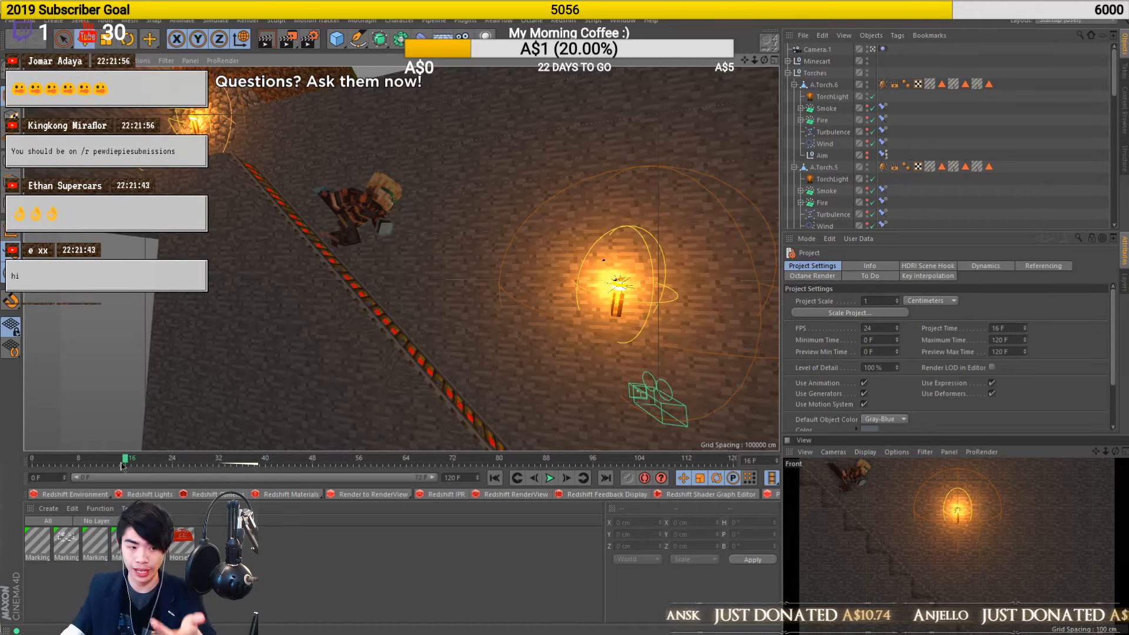
pyautogui.scroll(-5, 339, 406)
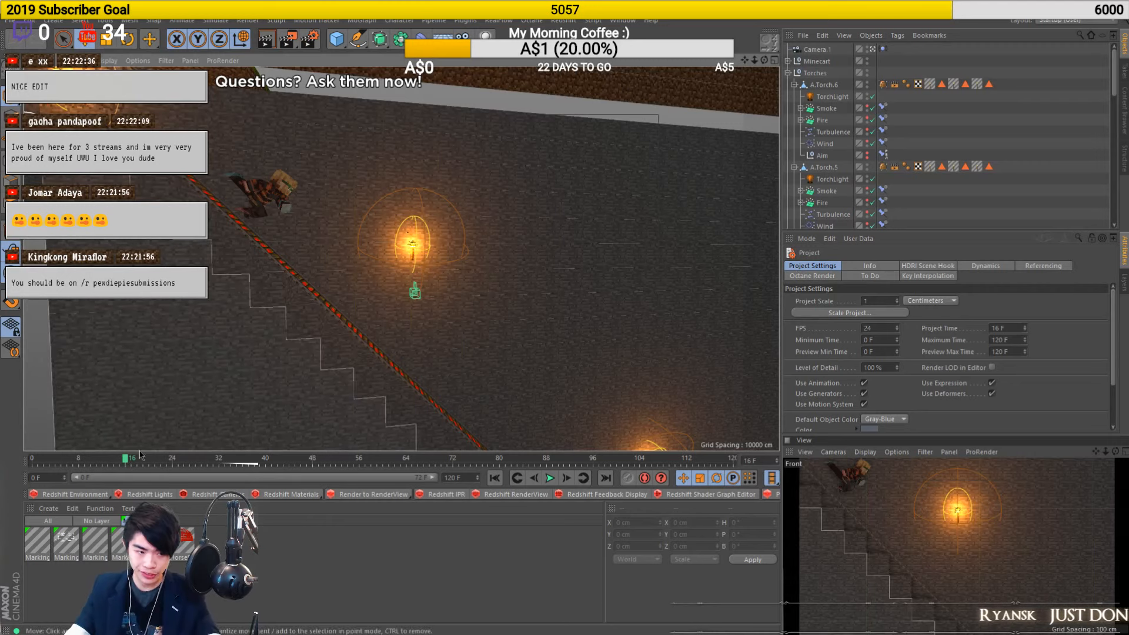
# Scrub to frame 27 to view the character tumbling on the rail slope, and go back to frame 0
pyautogui.moveTo(156, 466); pyautogui.dragTo(189, 466)
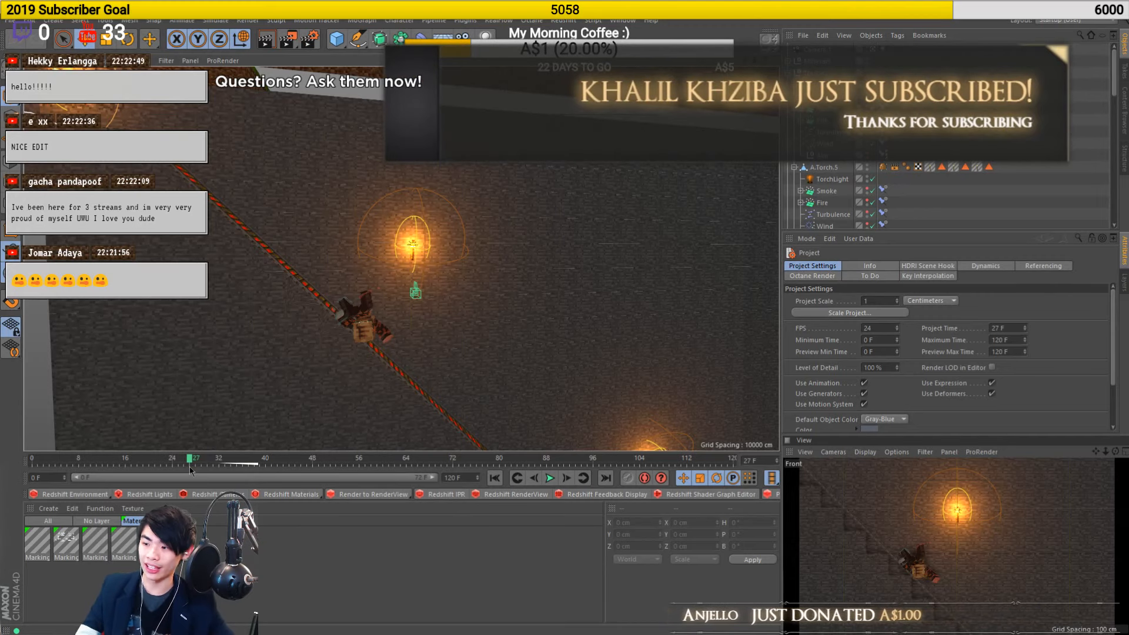
pyautogui.scroll(-5, 378, 384)
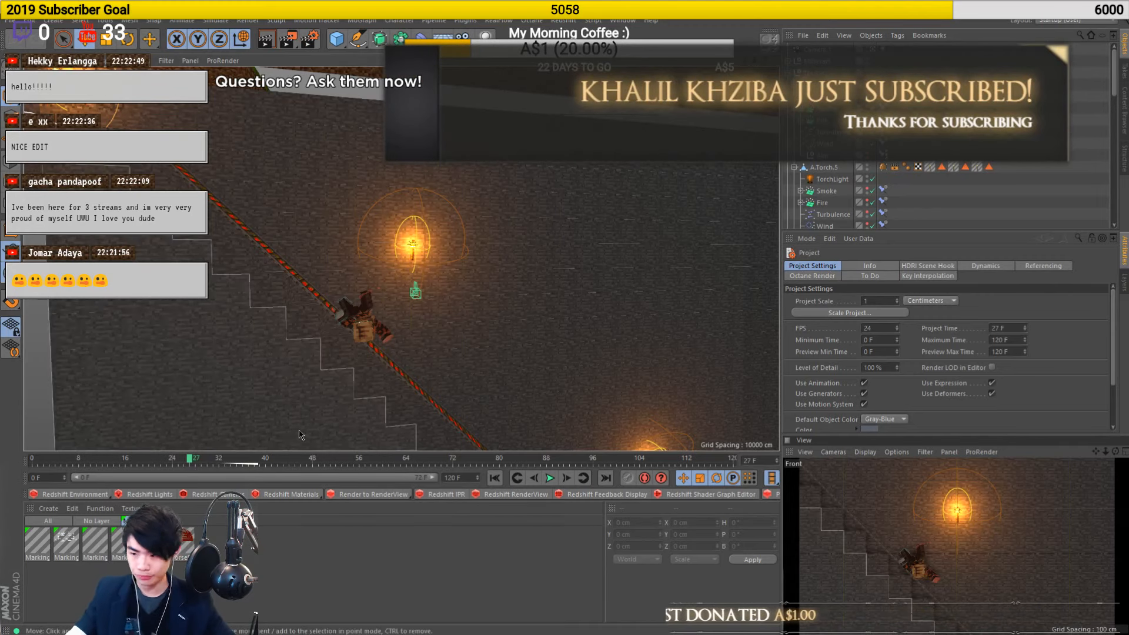
pyautogui.keyDown('alt'); pyautogui.moveTo(378, 384); pyautogui.dragTo(357, 349, button='middle'); pyautogui.keyUp('alt')
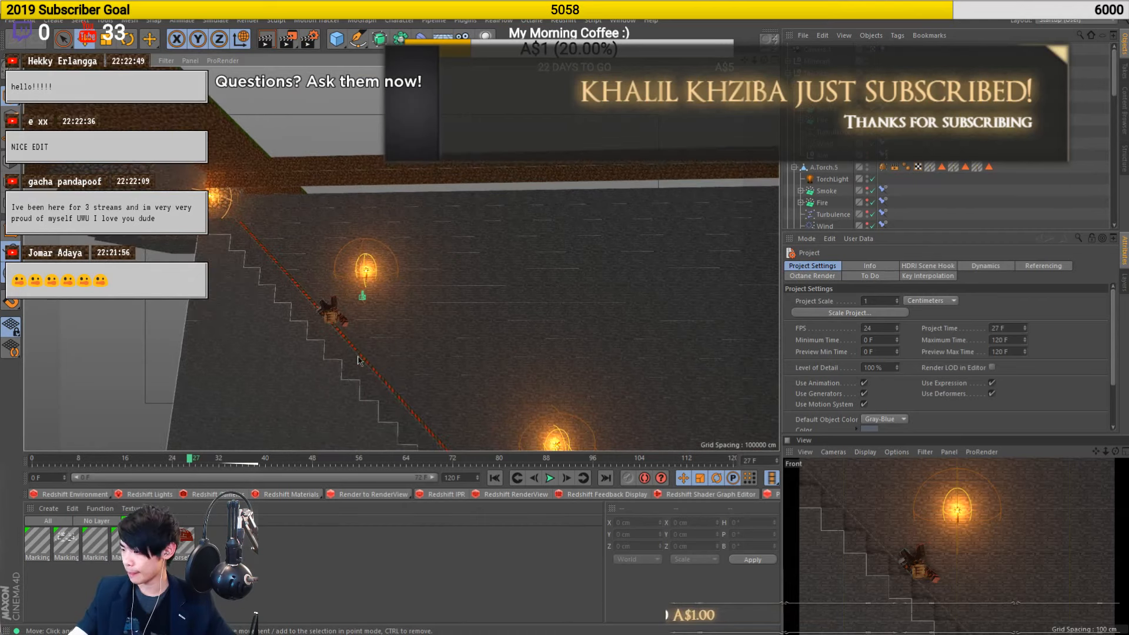
pyautogui.moveTo(197, 463); pyautogui.dragTo(5, 472)
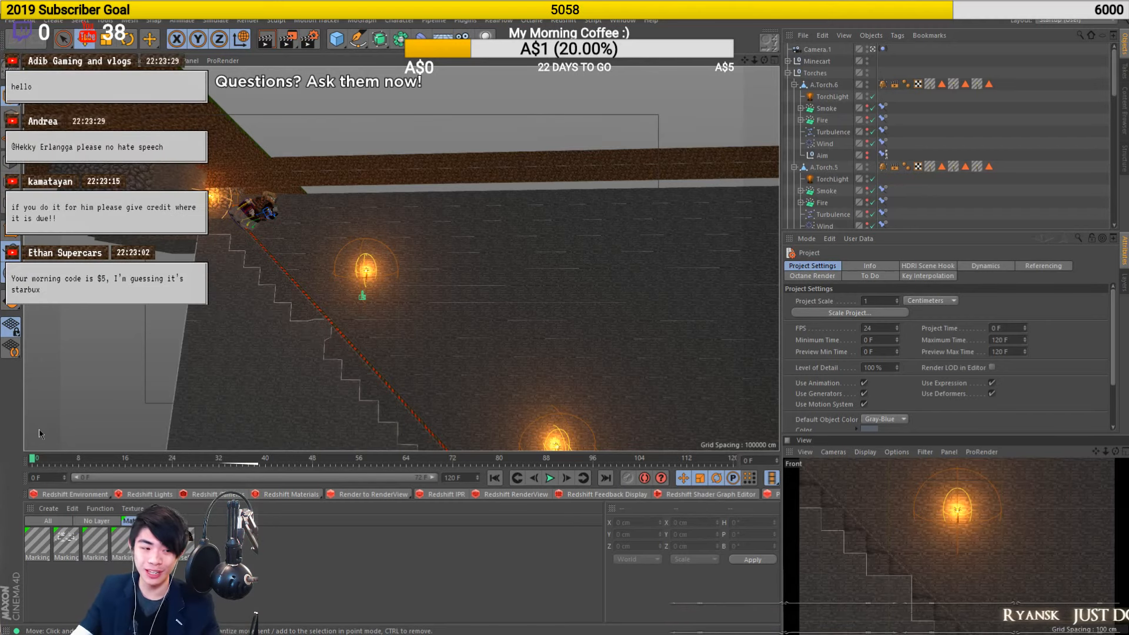
# Scrub to frame 21 to view the character's fall up close, and step back to frame 16
pyautogui.moveTo(33, 464); pyautogui.dragTo(154, 472)
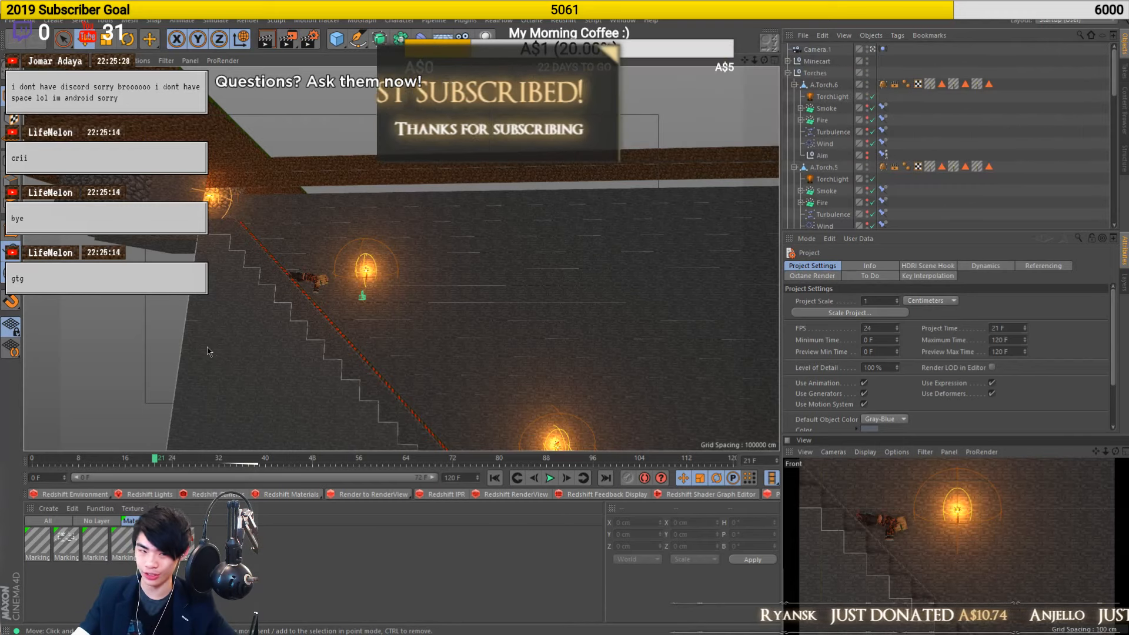
pyautogui.scroll(6, 328, 320)
pyautogui.scroll(-6, 328, 320)
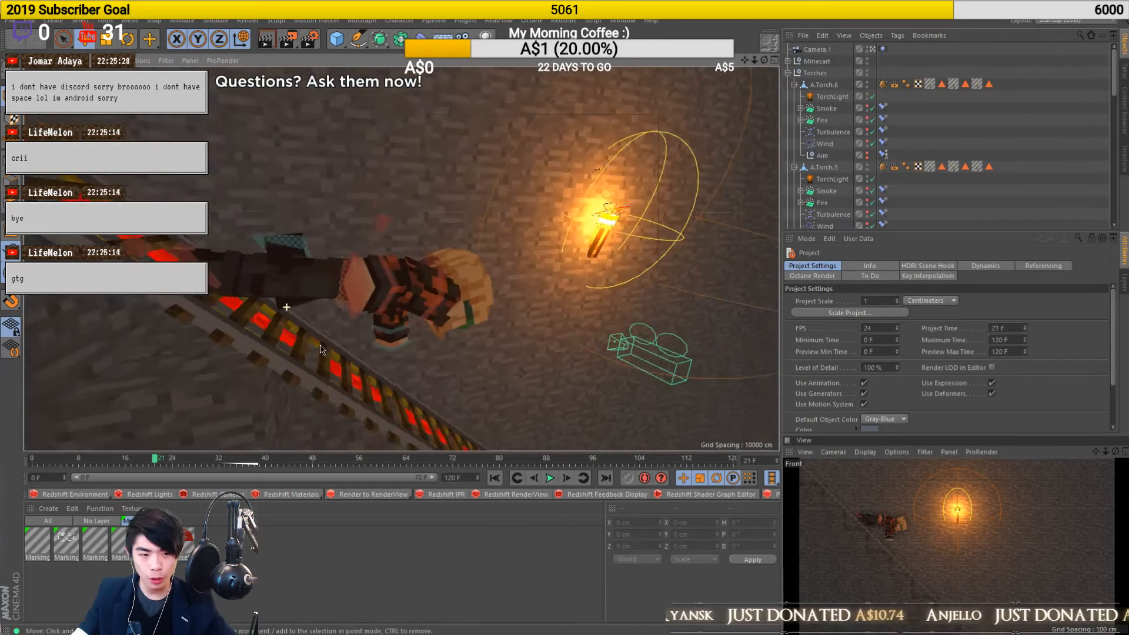
pyautogui.keyDown('alt'); pyautogui.moveTo(357, 307); pyautogui.dragTo(327, 355); pyautogui.keyUp('alt')
pyautogui.moveTo(155, 459); pyautogui.dragTo(125, 460)
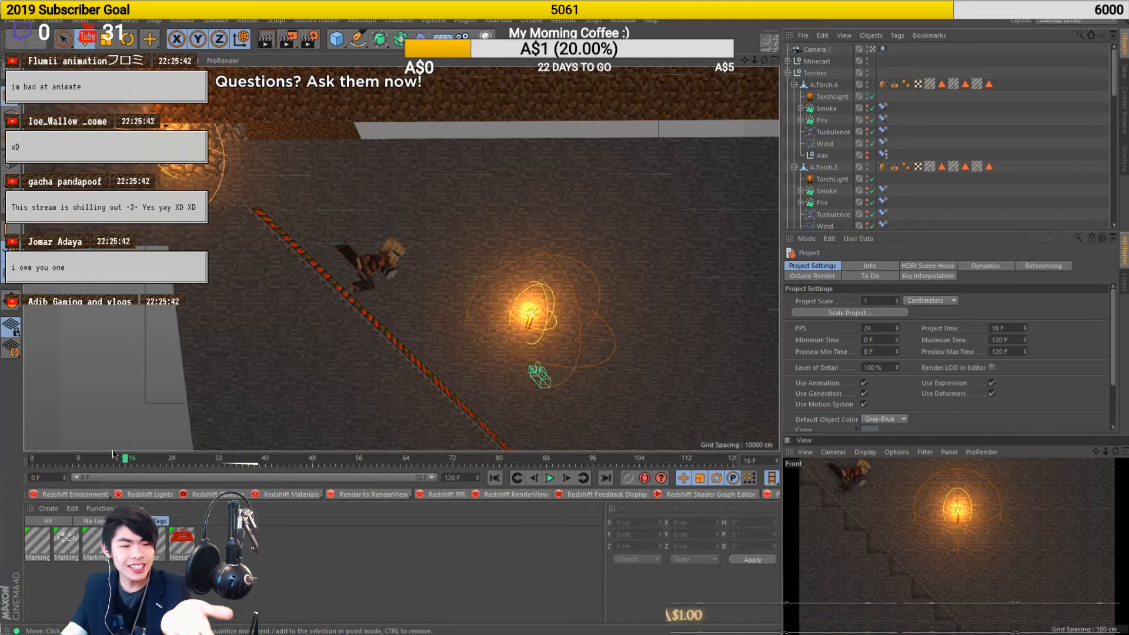
# Compare the character's mid-air pose at frame 16 with the landing on the rail at frames 18 and 19
pyautogui.keyDown('alt'); pyautogui.moveTo(347, 314); pyautogui.dragTo(414, 348, button='right'); pyautogui.keyUp('alt')
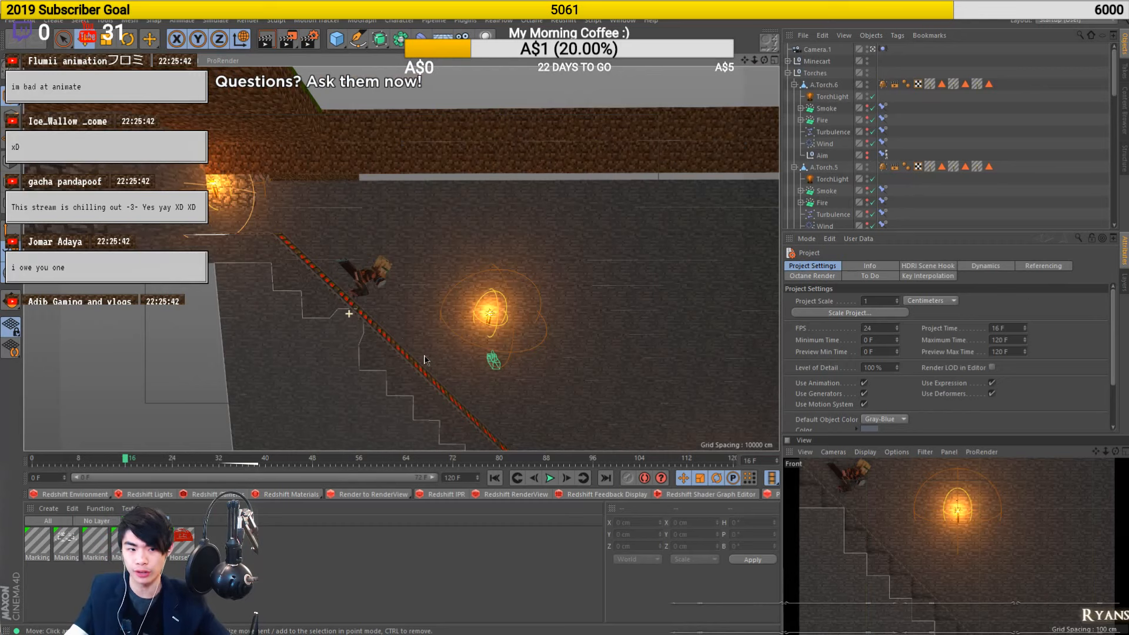
pyautogui.keyDown('alt'); pyautogui.moveTo(464, 381); pyautogui.dragTo(408, 307, button='middle'); pyautogui.keyUp('alt')
pyautogui.keyDown('alt'); pyautogui.moveTo(376, 226); pyautogui.dragTo(123, 415, button='right'); pyautogui.keyUp('alt')
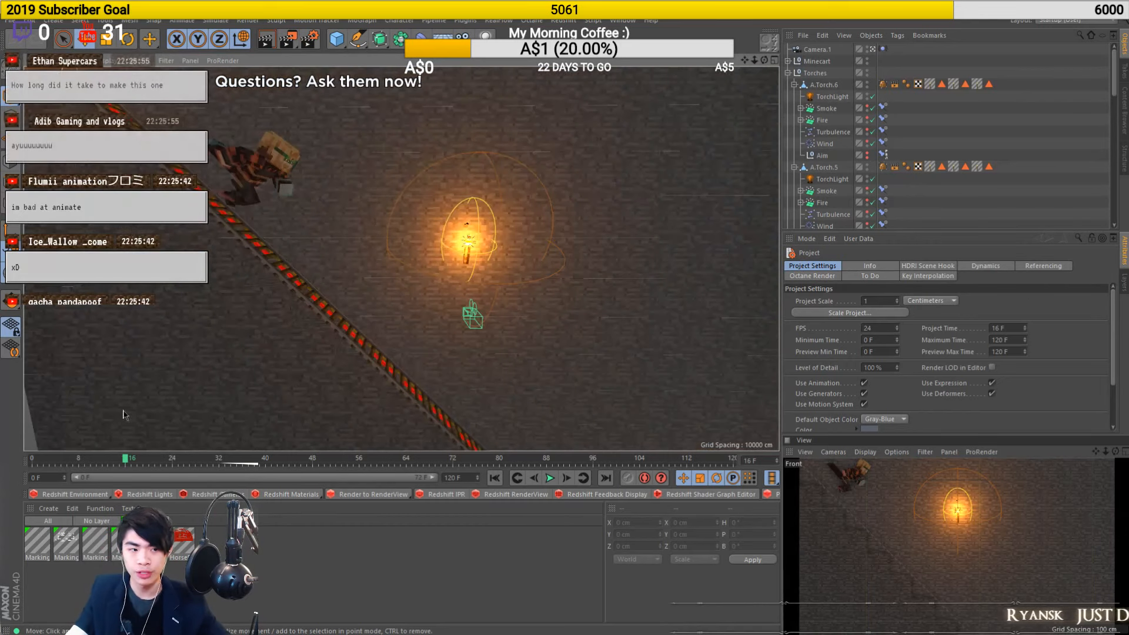
pyautogui.click(135, 461)
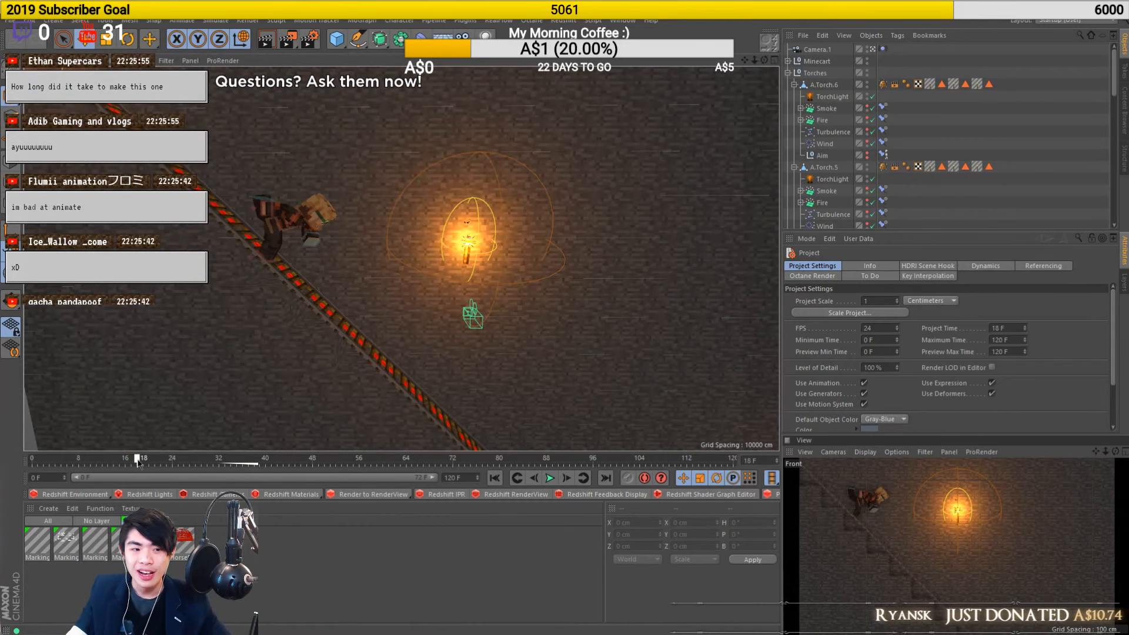
pyautogui.moveTo(140, 463); pyautogui.dragTo(142, 462)
pyautogui.keyDown('alt'); pyautogui.moveTo(268, 228); pyautogui.dragTo(297, 314, button='right'); pyautogui.keyUp('alt')
pyautogui.keyDown('alt'); pyautogui.moveTo(355, 354); pyautogui.dragTo(398, 254, button='right'); pyautogui.keyUp('alt')
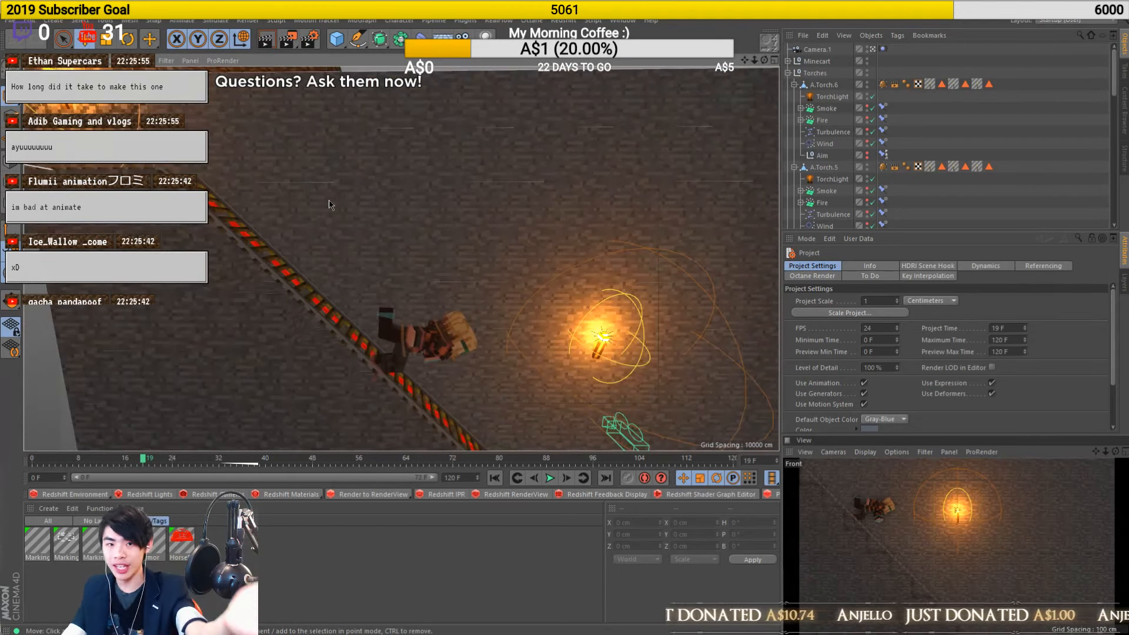
# Scrub through frame 22 to frame 27 and examine the character's upside-down tumbling pose on the rail up close
pyautogui.moveTo(81, 462); pyautogui.dragTo(161, 461)
pyautogui.keyDown('alt'); pyautogui.moveTo(381, 389); pyautogui.dragTo(383, 357, button='right'); pyautogui.keyUp('alt')
pyautogui.keyDown('alt'); pyautogui.moveTo(383, 358); pyautogui.dragTo(380, 355); pyautogui.keyUp('alt')
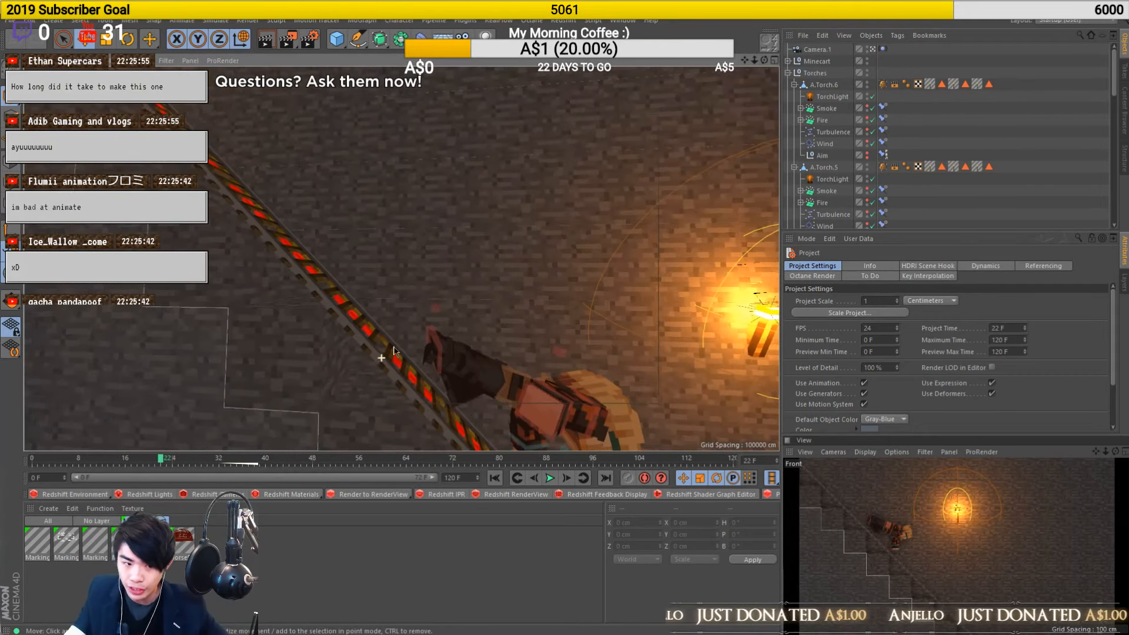
pyautogui.keyDown('alt'); pyautogui.moveTo(380, 355); pyautogui.dragTo(400, 257, button='middle'); pyautogui.keyUp('alt')
pyautogui.keyDown('alt'); pyautogui.moveTo(401, 257); pyautogui.dragTo(382, 268); pyautogui.keyUp('alt')
pyautogui.moveTo(118, 463); pyautogui.dragTo(189, 463)
pyautogui.keyDown('alt'); pyautogui.moveTo(459, 391); pyautogui.dragTo(306, 213, button='middle'); pyautogui.keyUp('alt')
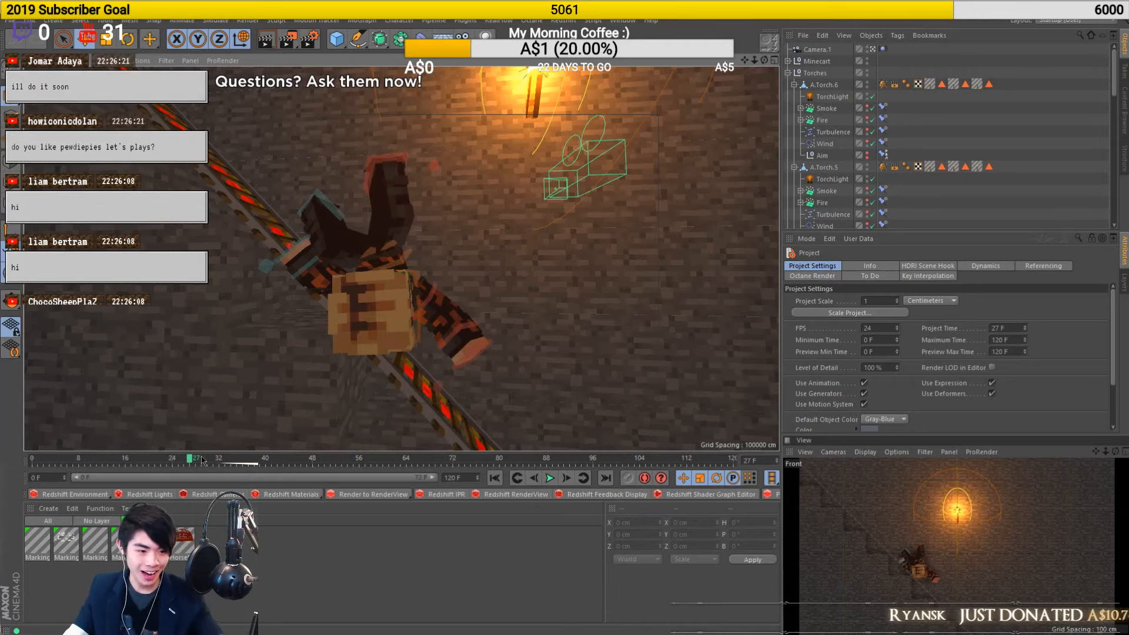
# Advance the animation from frame 27 to frame 30 and view the character's tumbling pose above the rail slope
pyautogui.scroll(-3, 365, 376)
pyautogui.scroll(3, 365, 376)
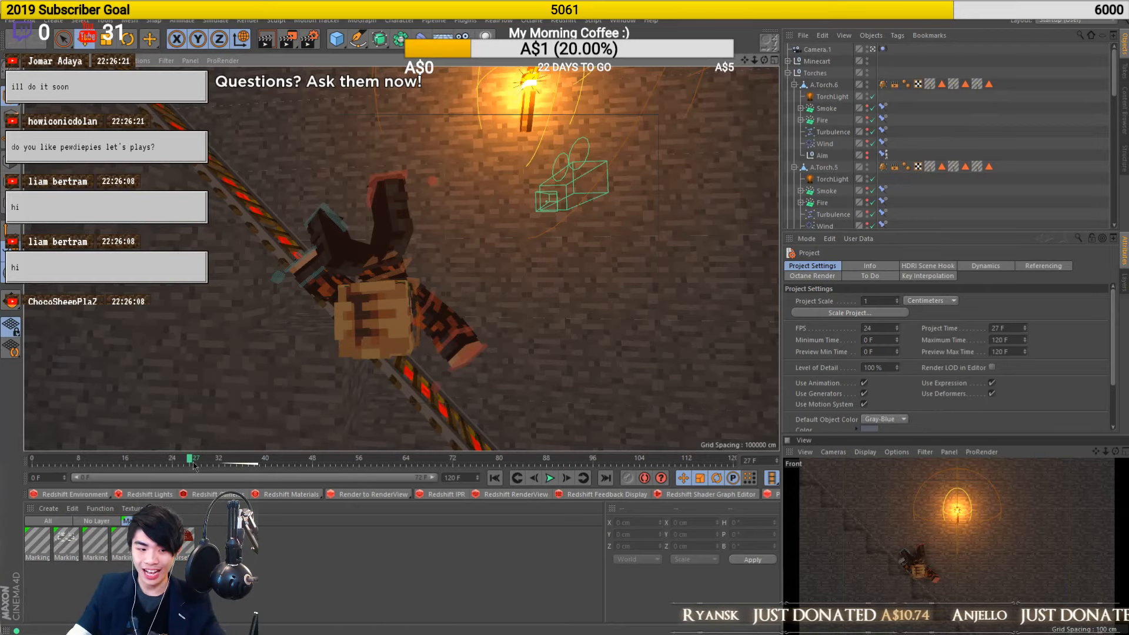
pyautogui.press('g')
pyautogui.press('g')
pyautogui.press('g')
pyautogui.keyDown('alt'); pyautogui.moveTo(247, 444); pyautogui.dragTo(240, 153, button='middle'); pyautogui.keyUp('alt')
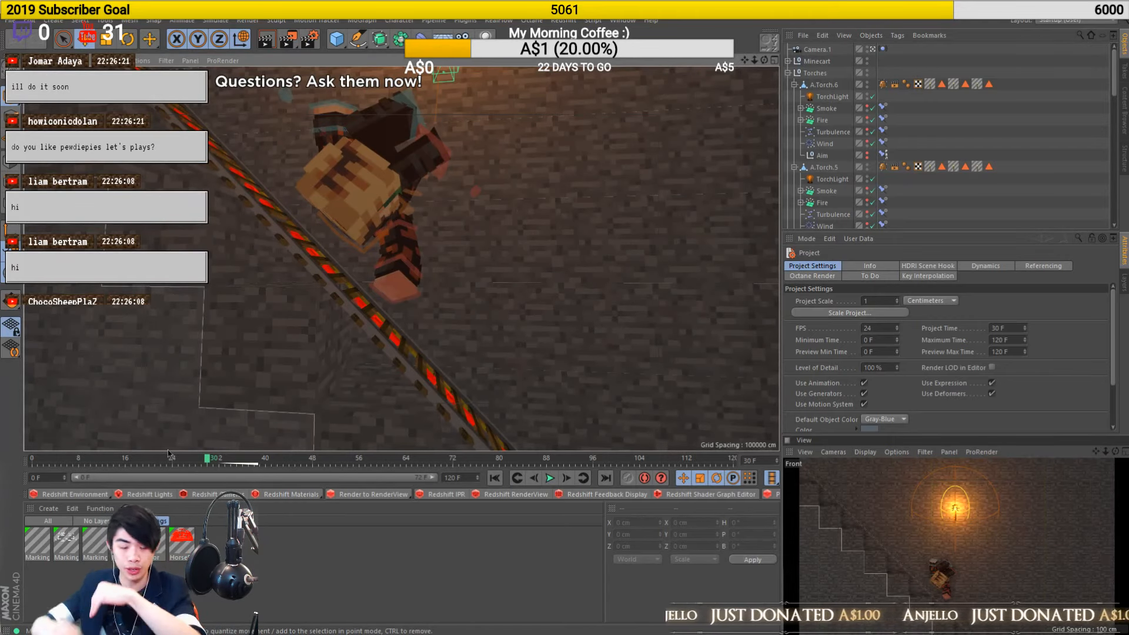
pyautogui.scroll(-3, 170, 450)
pyautogui.scroll(2, 293, 404)
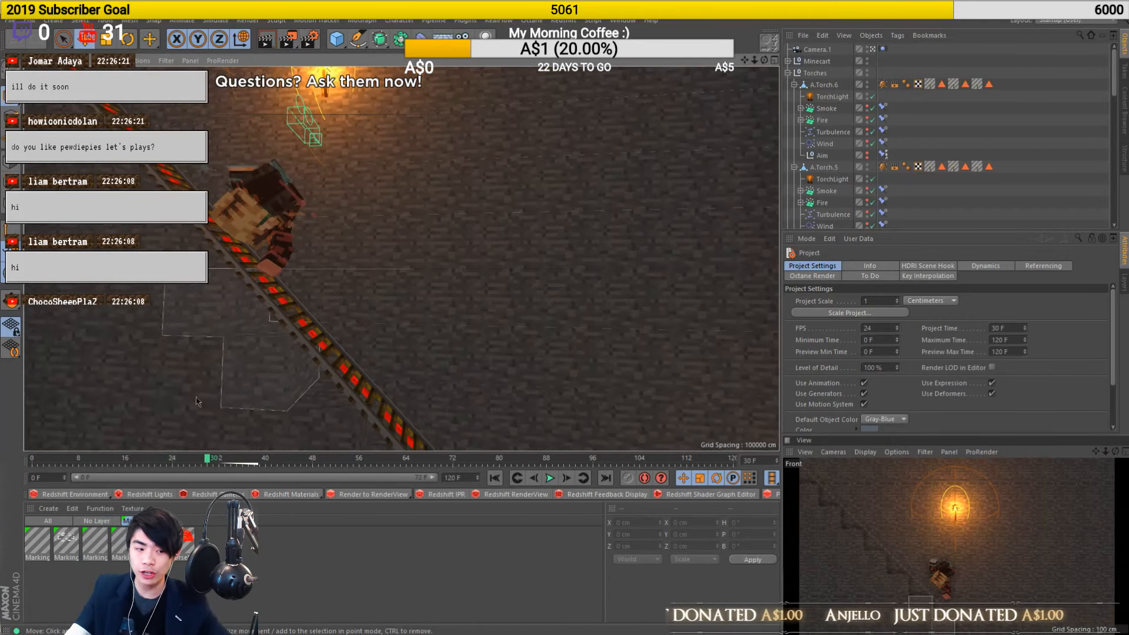
# Scrub to frame 35 and view the character's airborne pose from a wider angle that includes the surrounding torches
pyautogui.click(213, 458)
pyautogui.moveTo(213, 458); pyautogui.dragTo(235, 457)
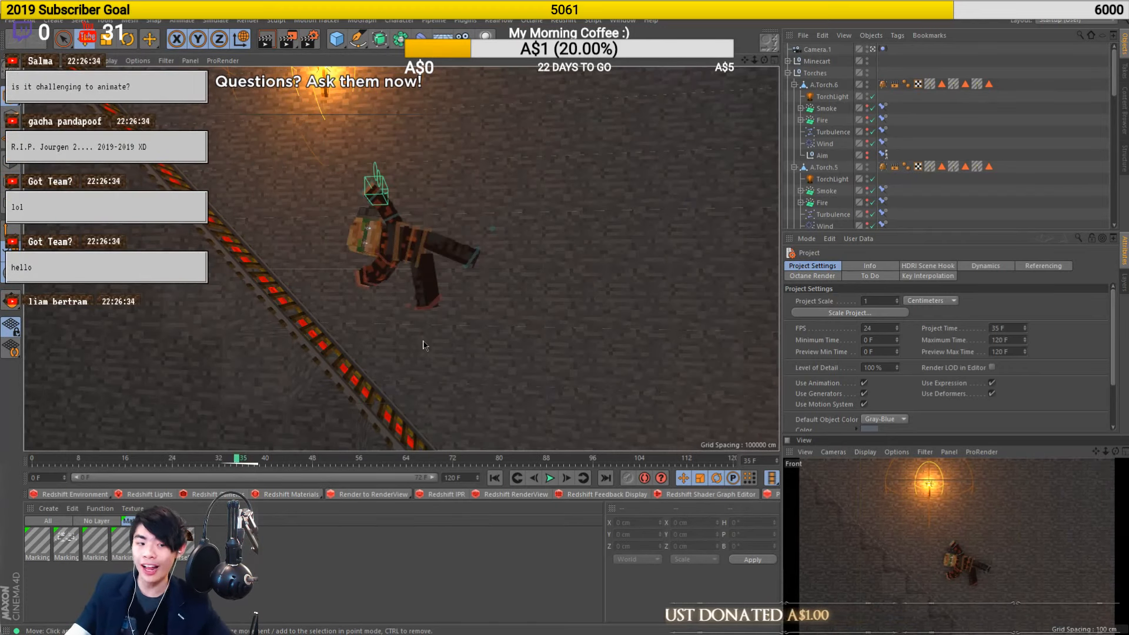
pyautogui.keyDown('alt'); pyautogui.moveTo(433, 331); pyautogui.dragTo(395, 310); pyautogui.keyUp('alt')
pyautogui.scroll(-4, 385, 363)
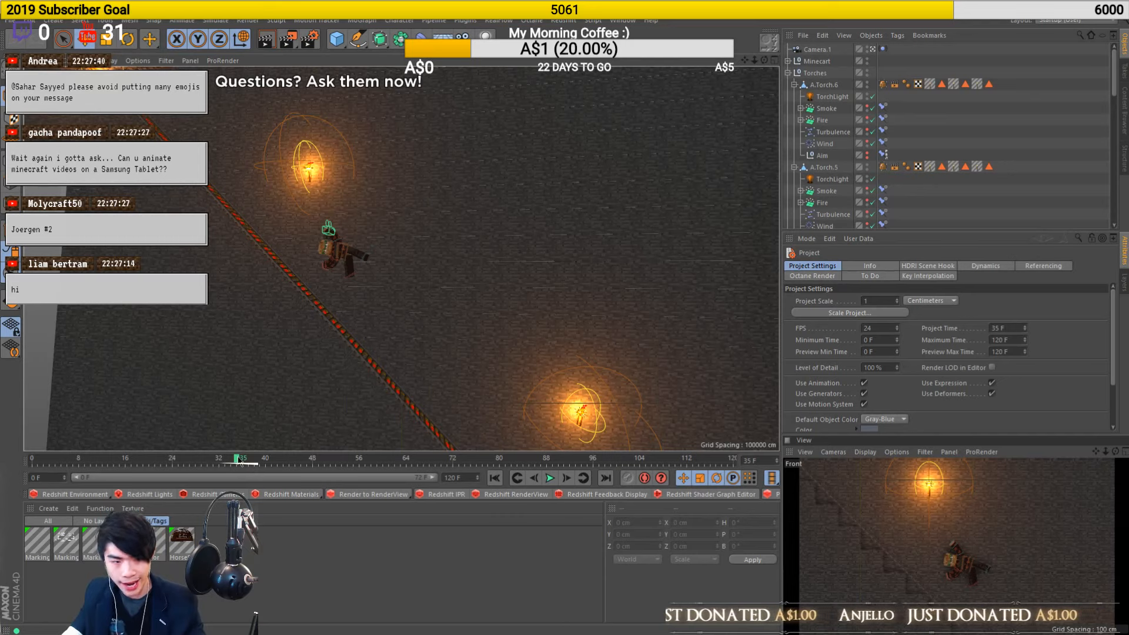
# Scrub through frames 38 and 39 to frame 52 and examine the character's landing on the rail up close and from afar
pyautogui.moveTo(239, 462); pyautogui.dragTo(258, 462)
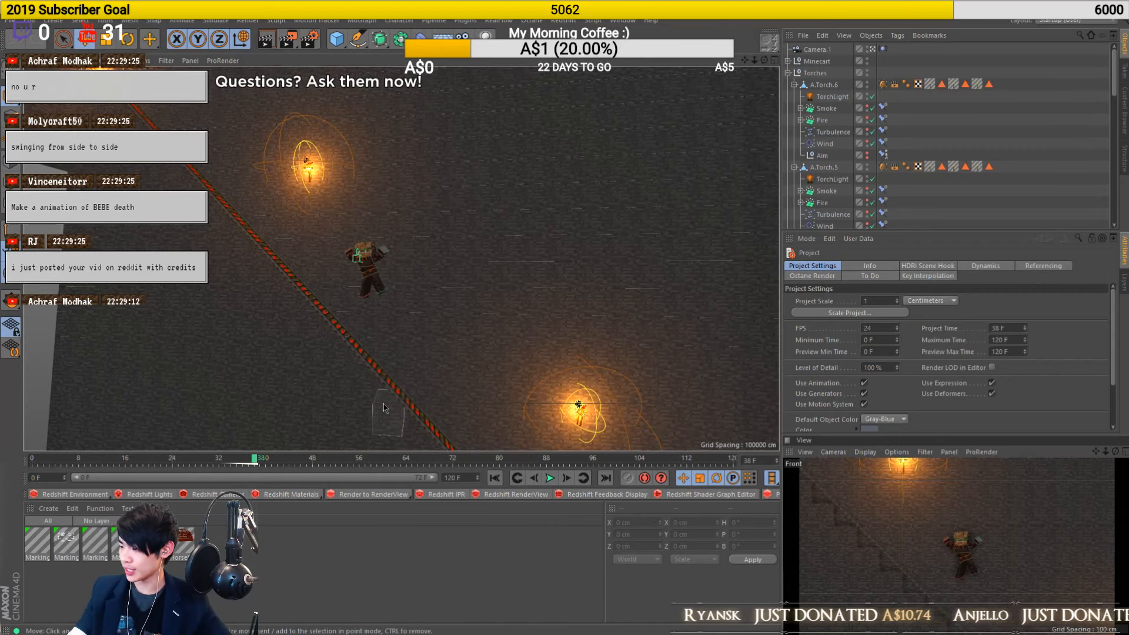
pyautogui.keyDown('alt'); pyautogui.moveTo(318, 421); pyautogui.dragTo(262, 378, button='middle'); pyautogui.keyUp('alt')
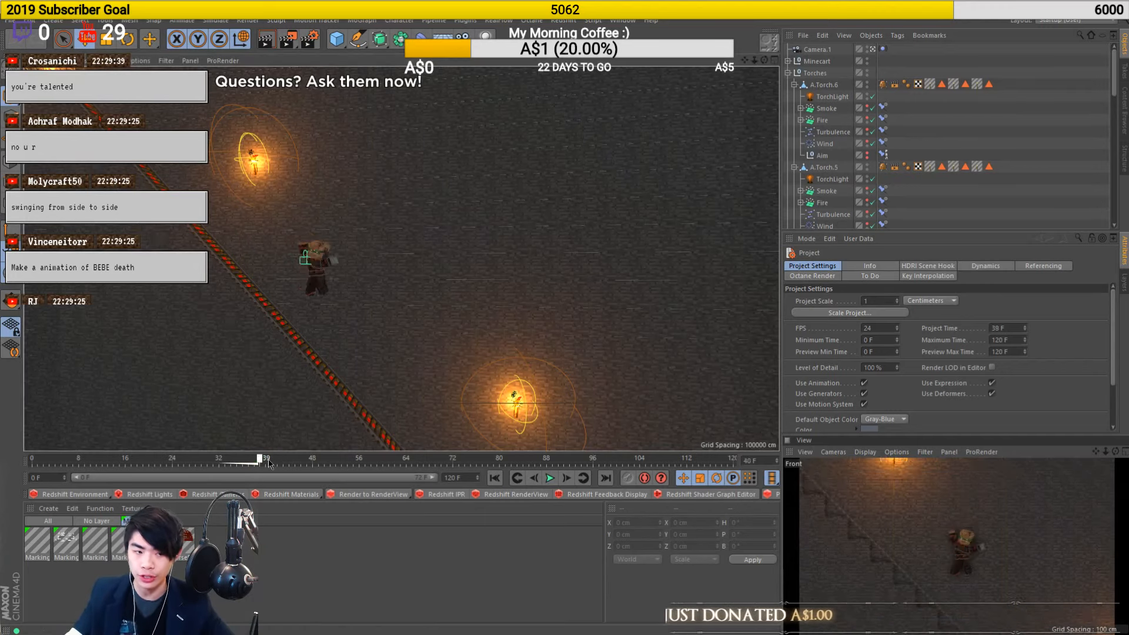
pyautogui.press('F8')
pyautogui.keyDown('alt'); pyautogui.moveTo(396, 436); pyautogui.dragTo(364, 348, button='middle'); pyautogui.keyUp('alt')
pyautogui.scroll(5, 324, 364)
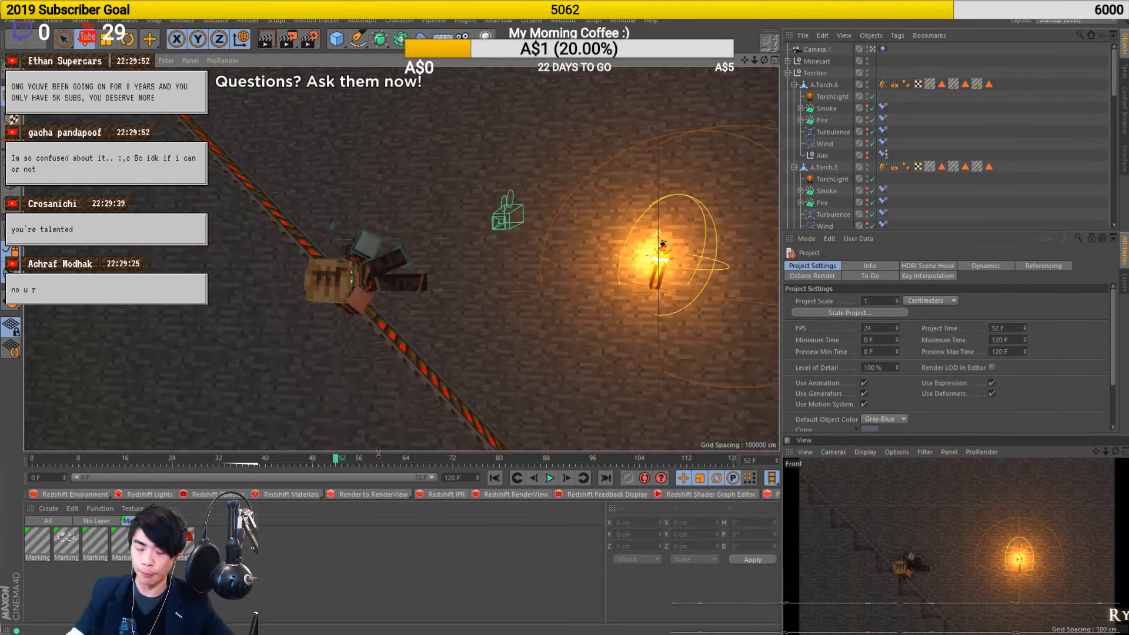
pyautogui.scroll(-5, 416, 386)
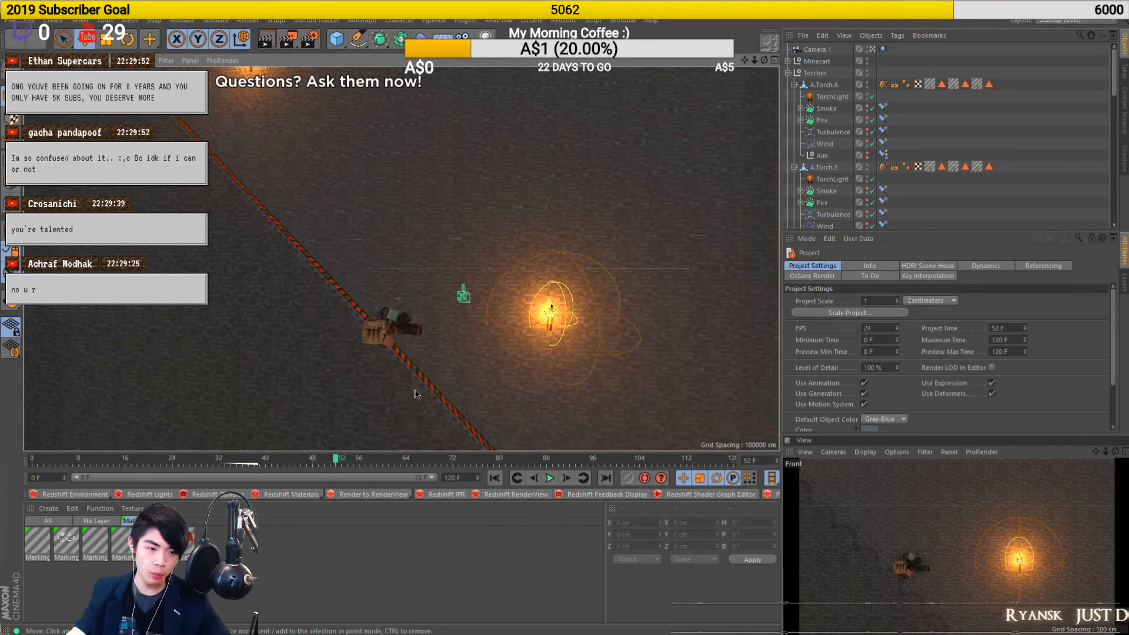
pyautogui.scroll(-2, 317, 304)
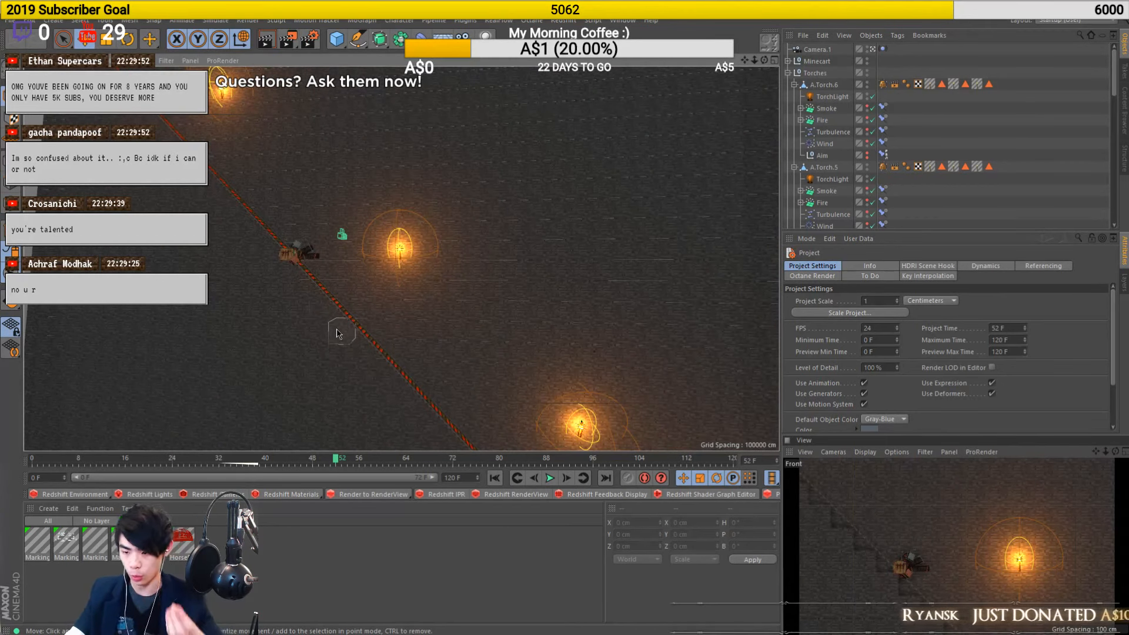
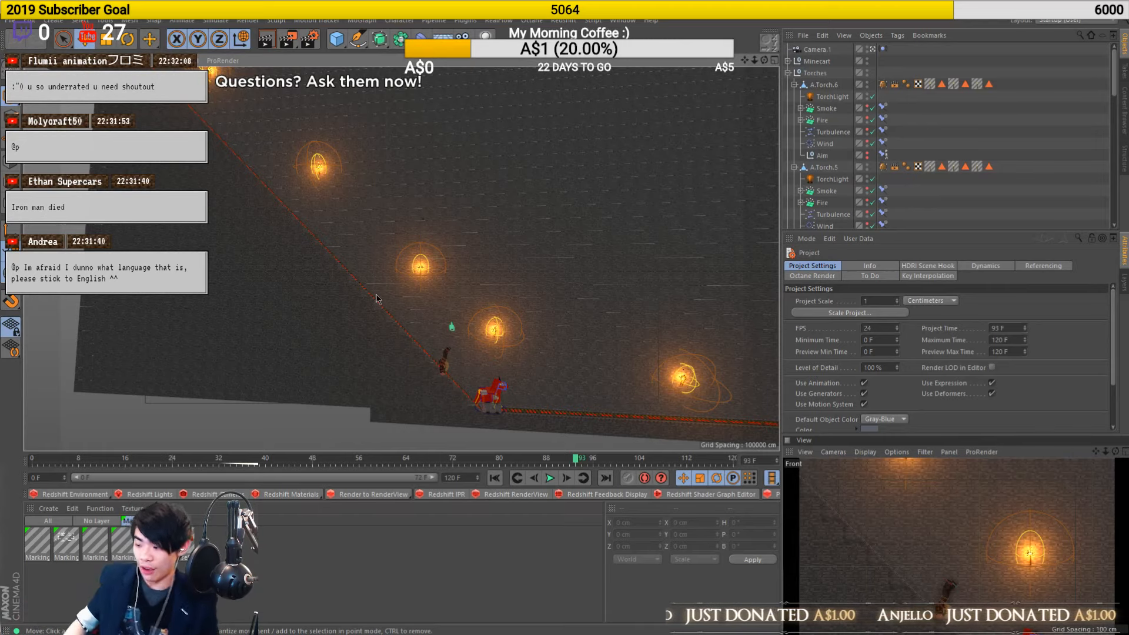
# Scrub the animation back from frame 93 through frame 10 to frame 0
pyautogui.click(579, 458)
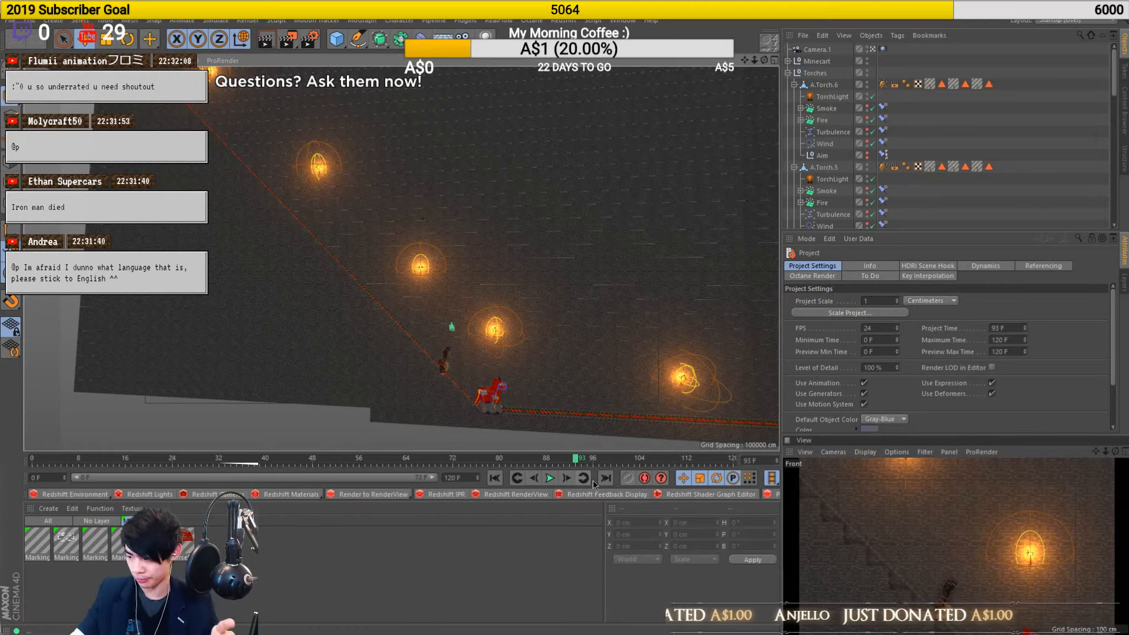
pyautogui.moveTo(550, 460); pyautogui.dragTo(90, 458)
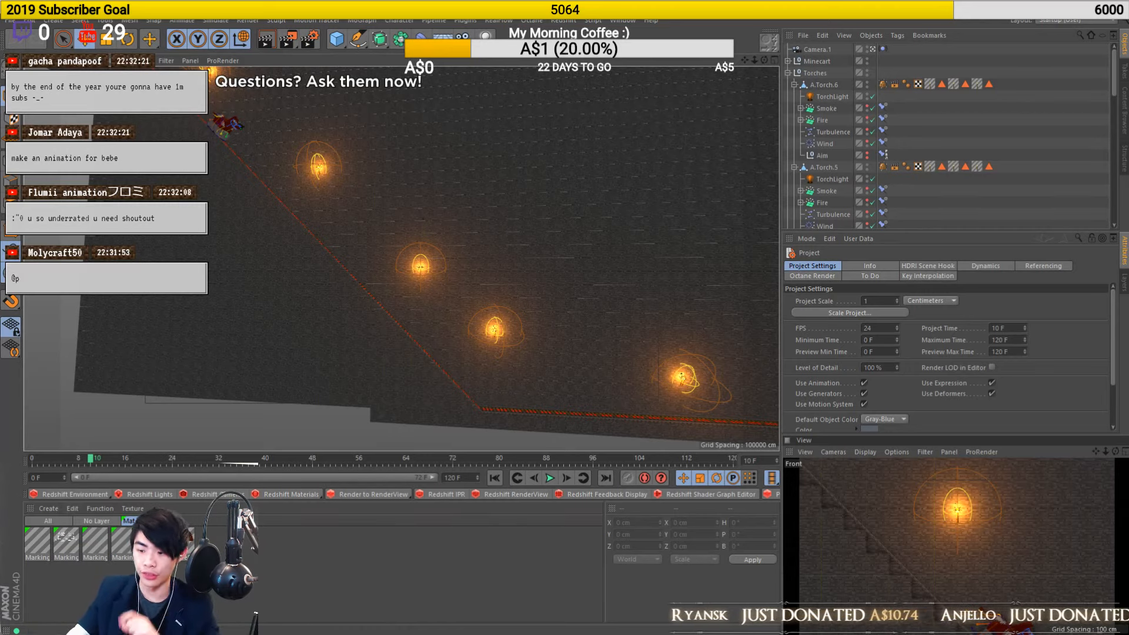
pyautogui.click(33, 461)
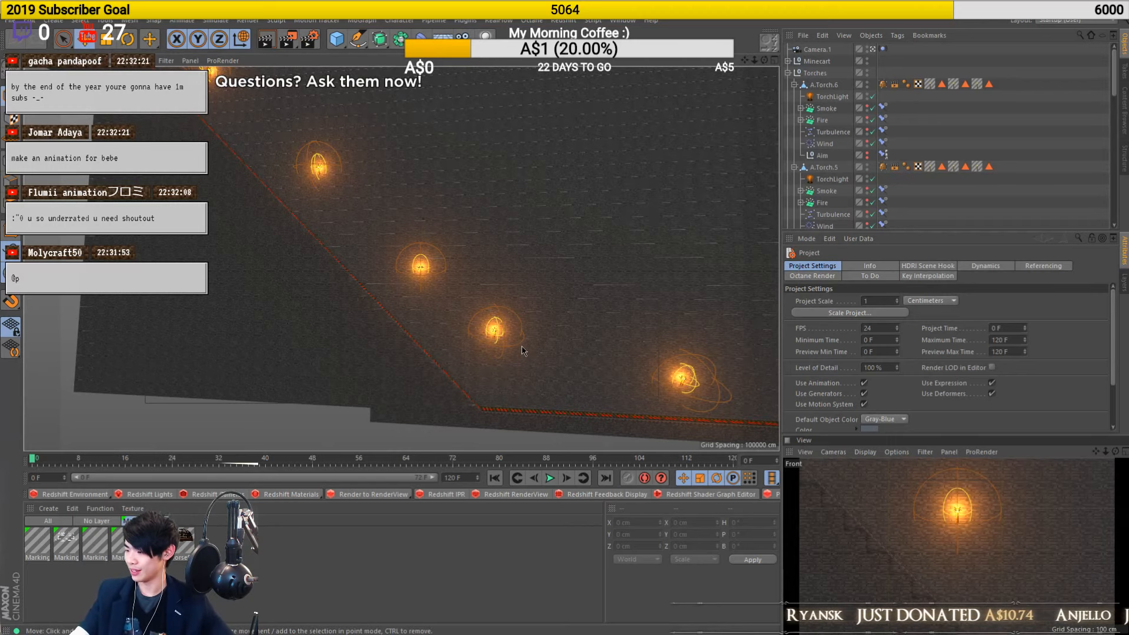
# Examine the full torch-lit rail slope and wall set at frame 0 from several angles
pyautogui.keyDown('alt'); pyautogui.moveTo(519, 373); pyautogui.dragTo(397, 369); pyautogui.keyUp('alt')
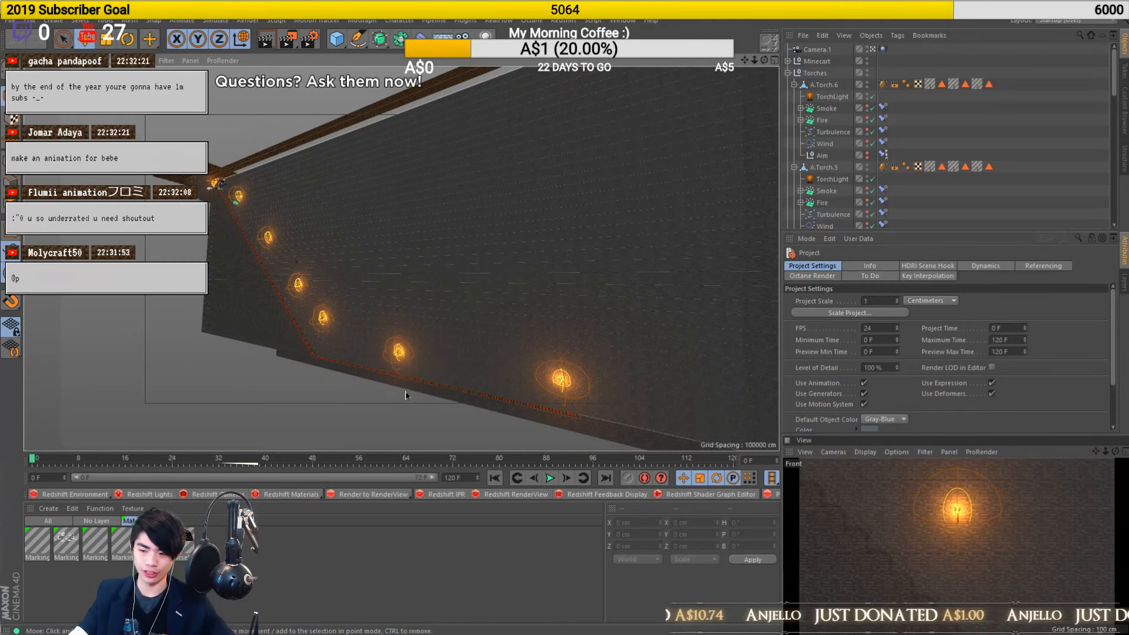
pyautogui.click(279, 333)
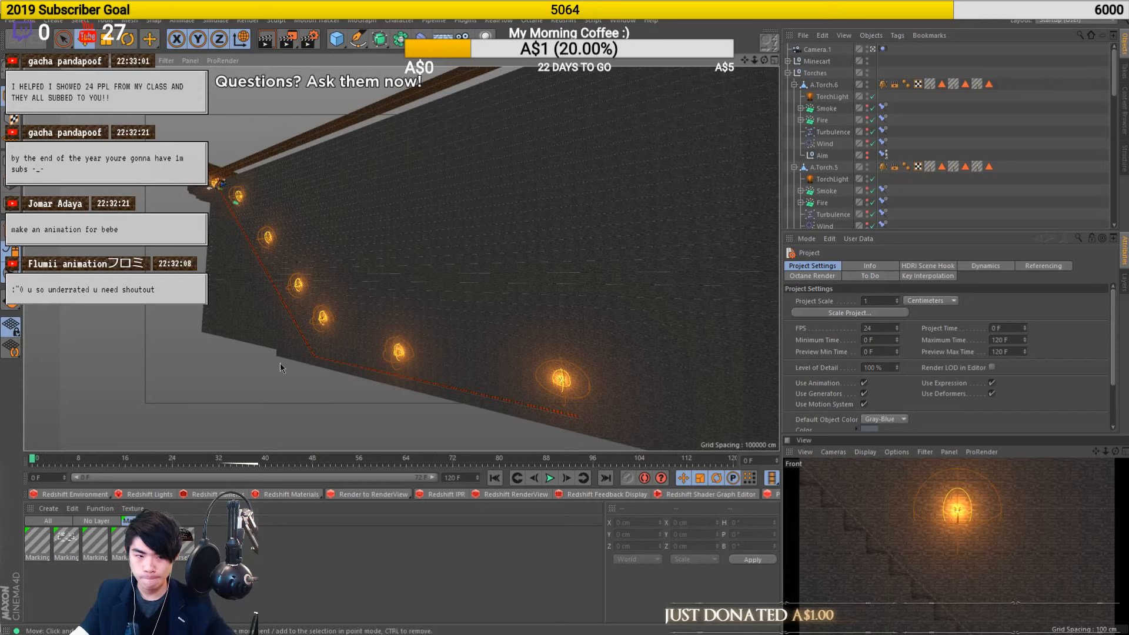
pyautogui.scroll(2, 454, 380)
pyautogui.keyDown('alt'); pyautogui.moveTo(461, 382); pyautogui.dragTo(449, 358, button='middle'); pyautogui.keyUp('alt')
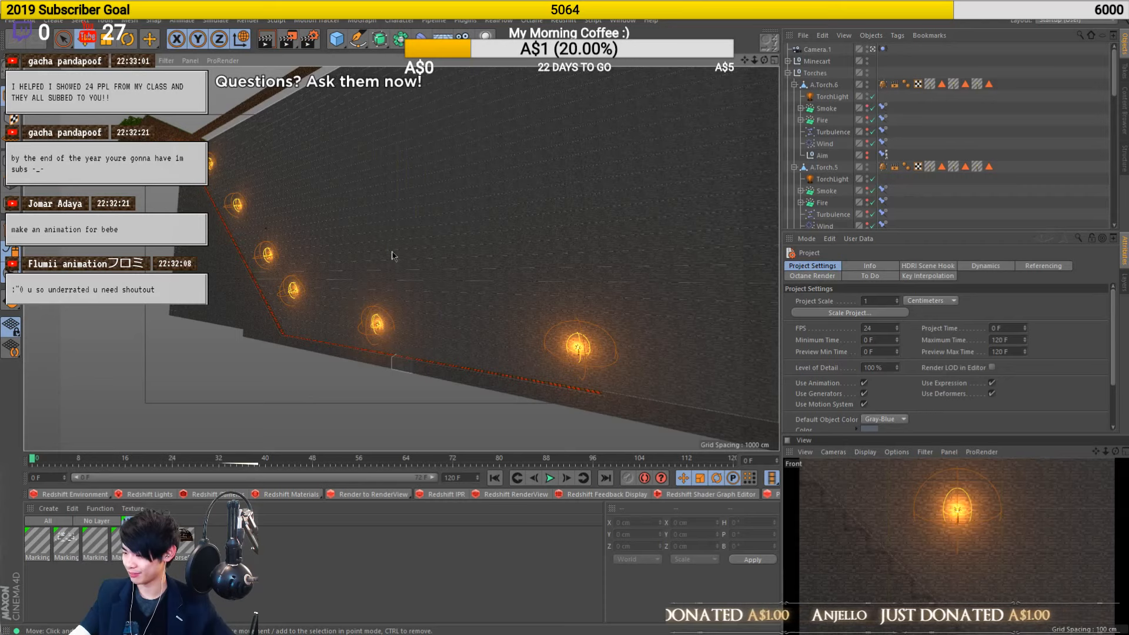
pyautogui.keyDown('alt'); pyautogui.moveTo(415, 252); pyautogui.dragTo(429, 274); pyautogui.keyUp('alt')
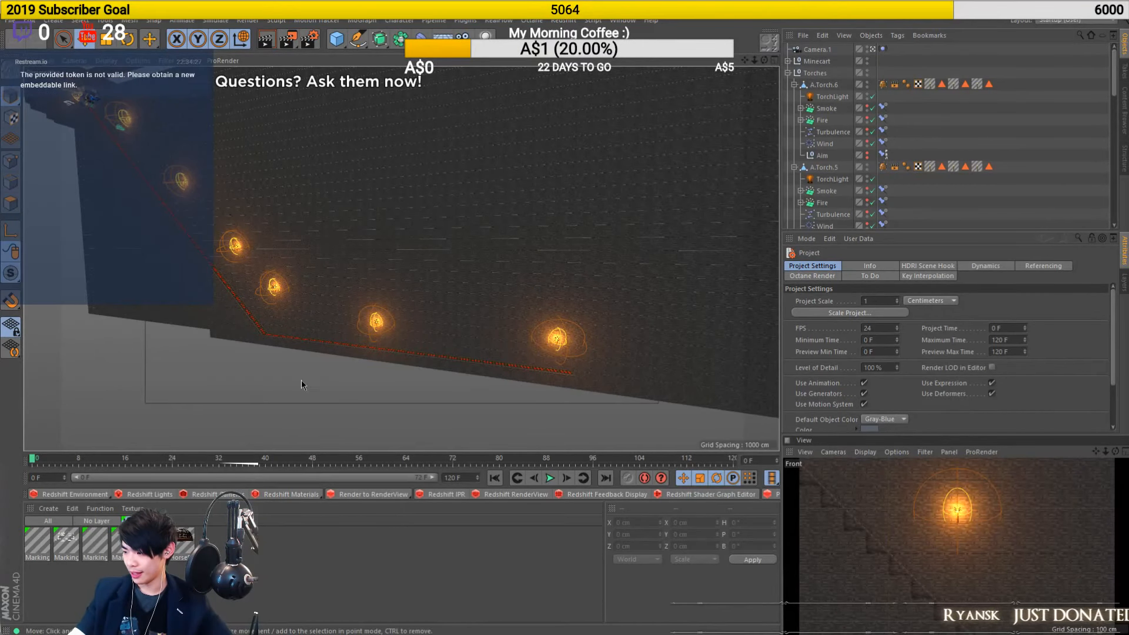
pyautogui.scroll(-2, 302, 378)
pyautogui.scroll(2, 302, 379)
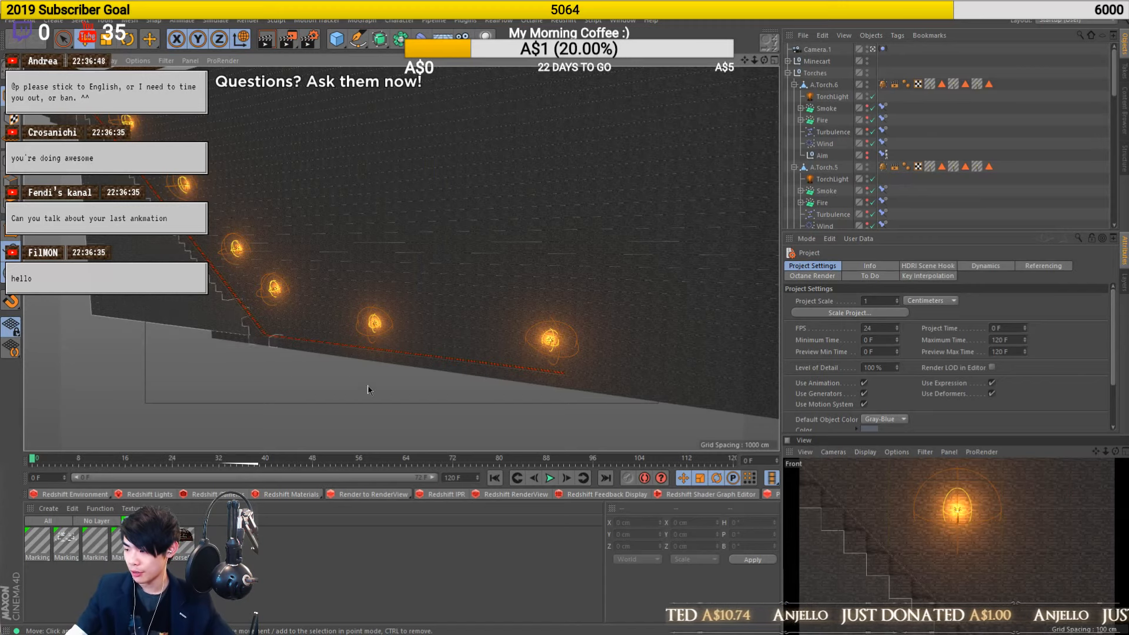
# Scrub to frame 42 to view the character beside the rail, and switch to the Pewds Animation 2 sequence in Premiere Pro
pyautogui.keyDown('alt'); pyautogui.moveTo(364, 300); pyautogui.dragTo(265, 411); pyautogui.keyUp('alt')
pyautogui.moveTo(59, 459); pyautogui.dragTo(367, 318)
pyautogui.moveTo(405, 631)
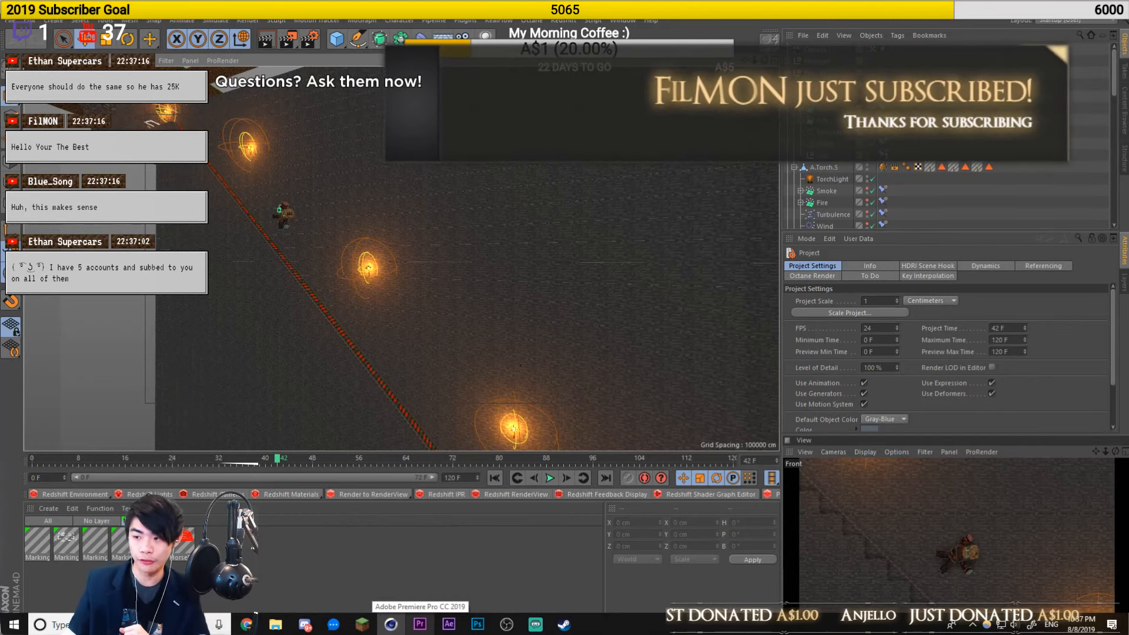
pyautogui.click(420, 624)
pyautogui.click(432, 582)
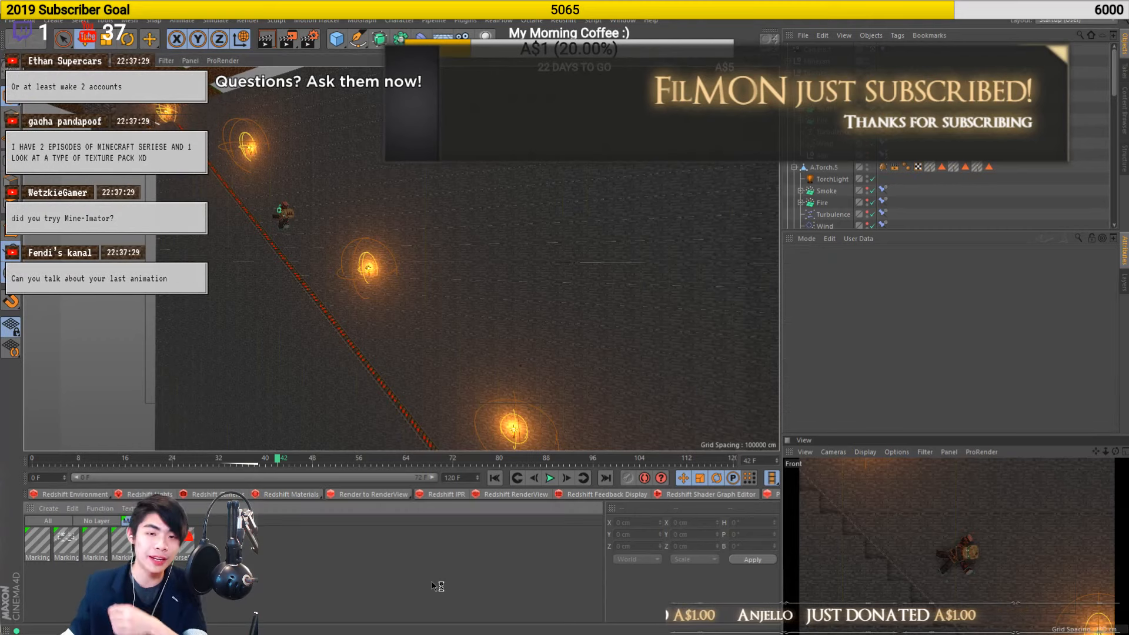
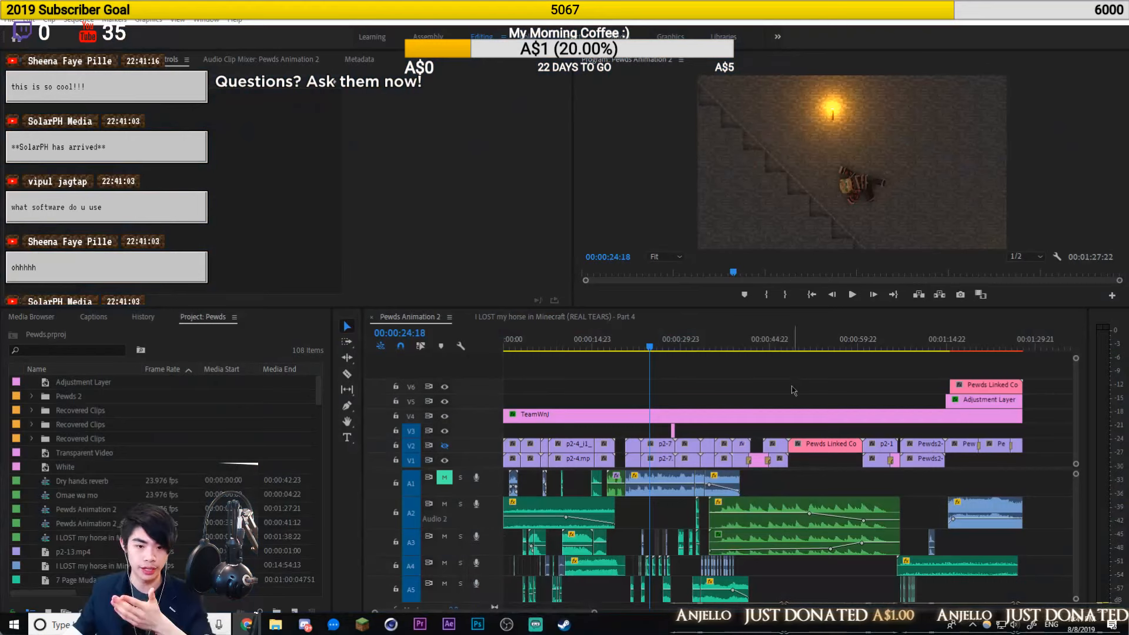
pyautogui.click(777, 400)
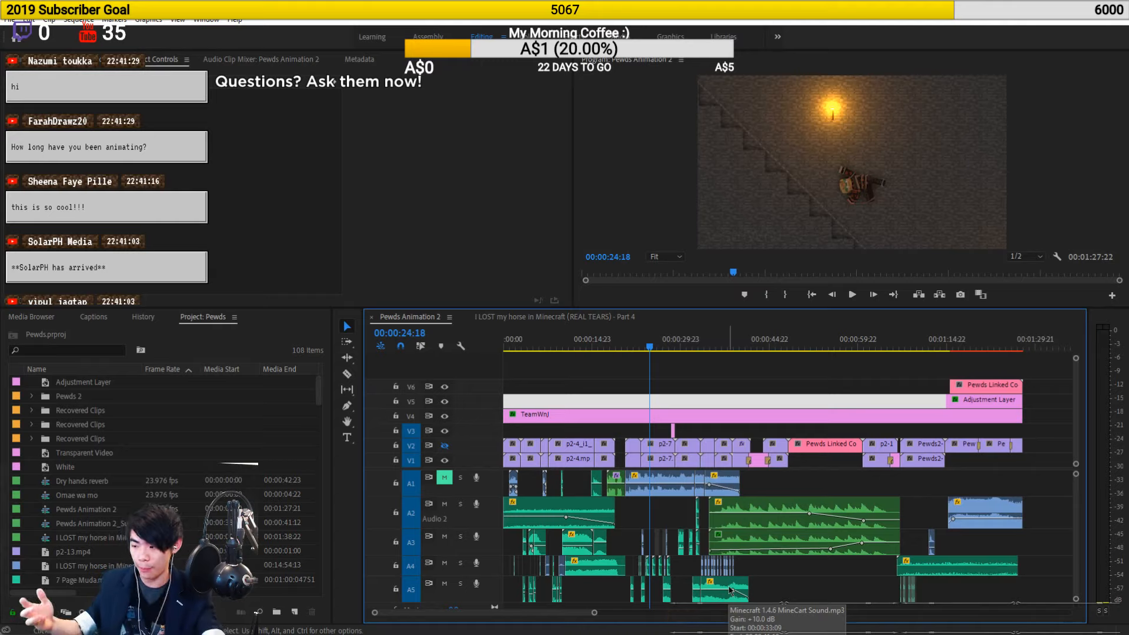
# Switch to YouTube Studio in the browser and look through the channel's uploaded videos down to the older ones
pyautogui.moveTo(392, 628)
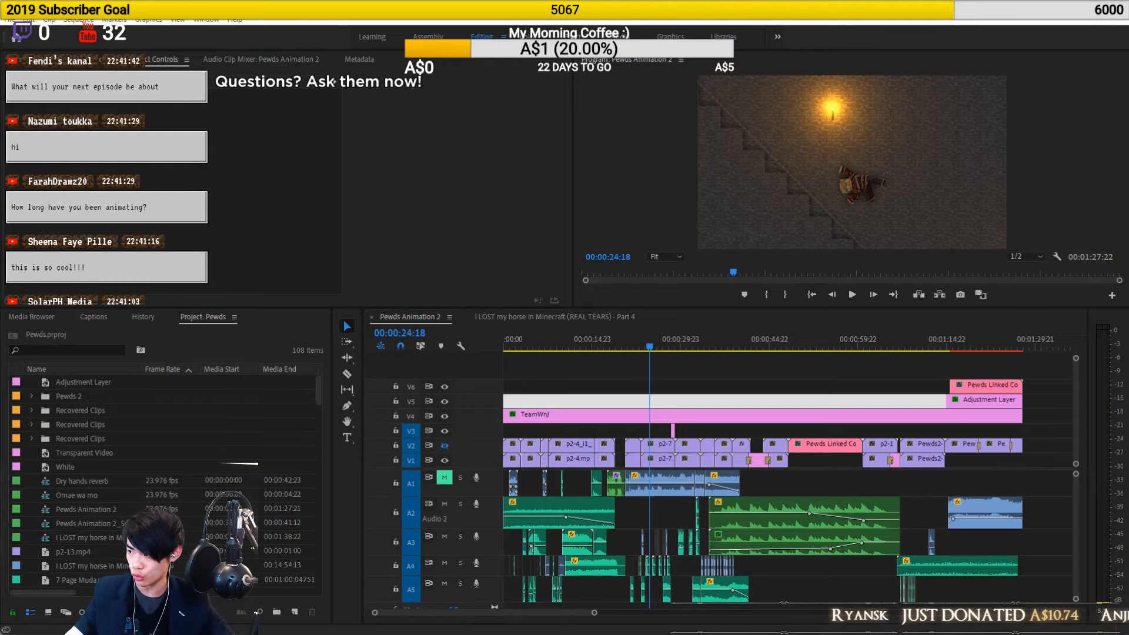
pyautogui.moveTo(1128, 353); pyautogui.dragTo(458, 1)
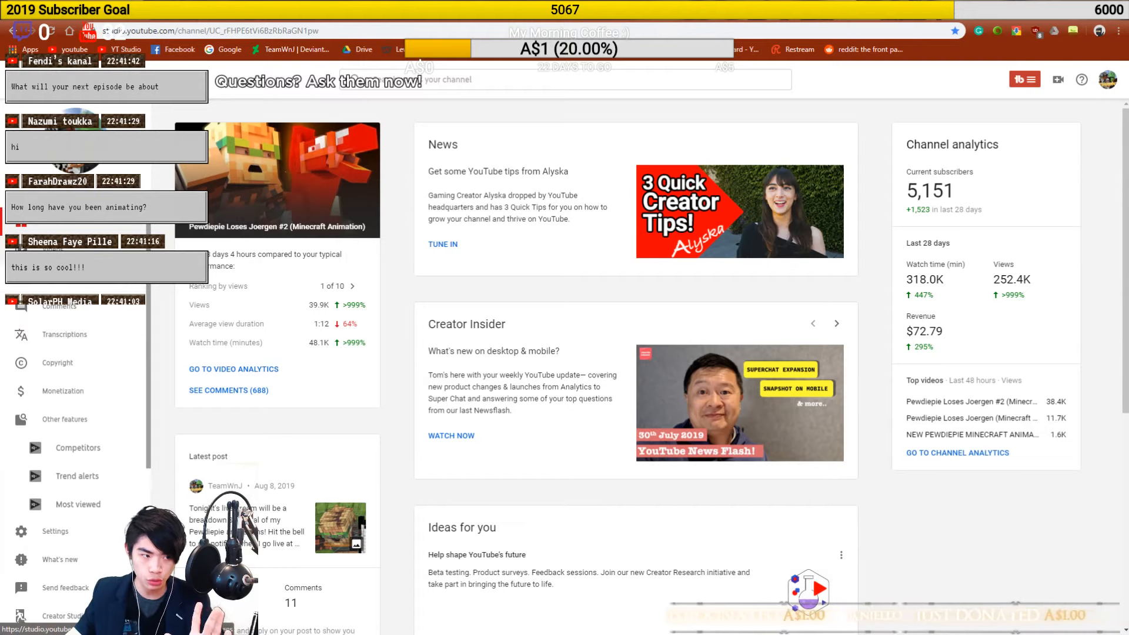
pyautogui.click(53, 250)
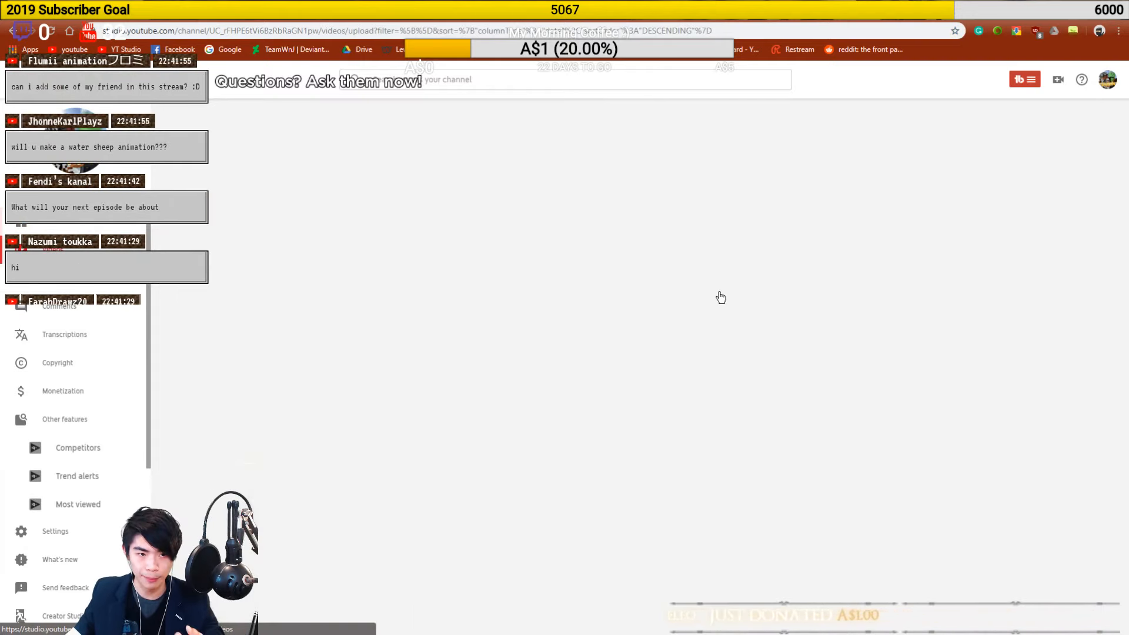
pyautogui.scroll(-10, 543, 352)
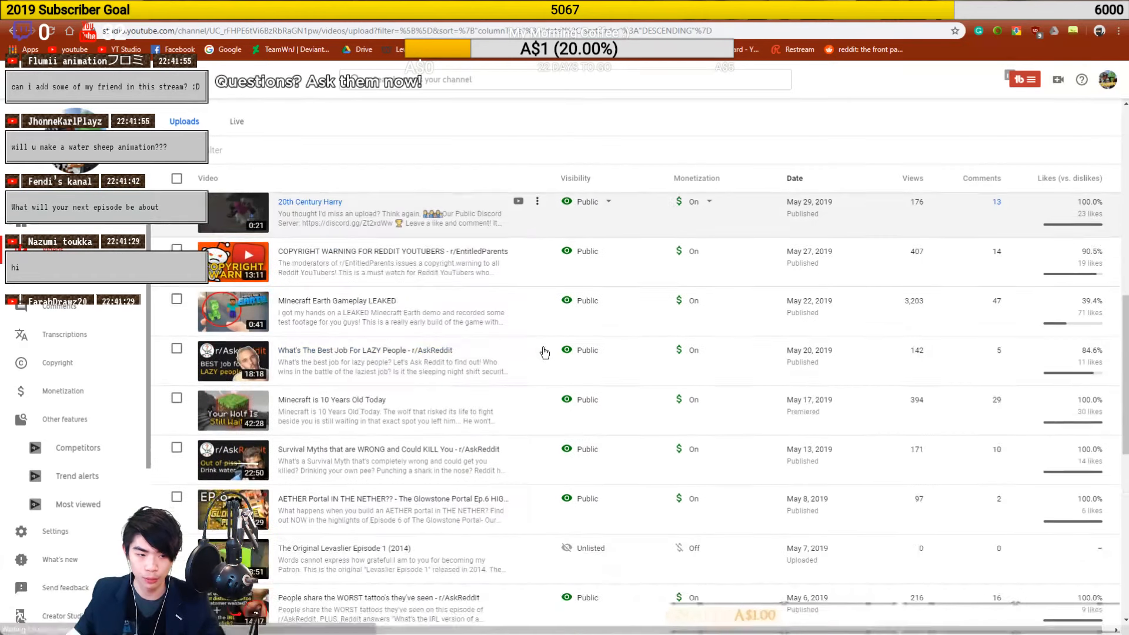
# Open an older uploaded video on YouTube, select its web address for sharing, and return to Premiere Pro
pyautogui.click(518, 369)
pyautogui.click(234, 33)
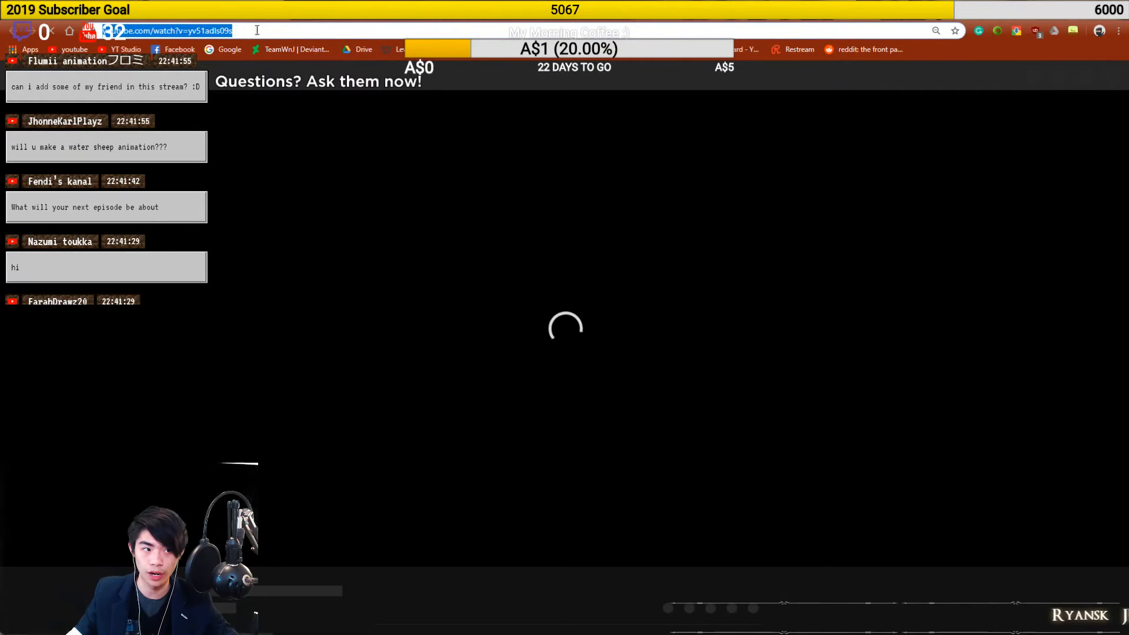
pyautogui.click(274, 10)
pyautogui.hotkey('alt', 'Tab')
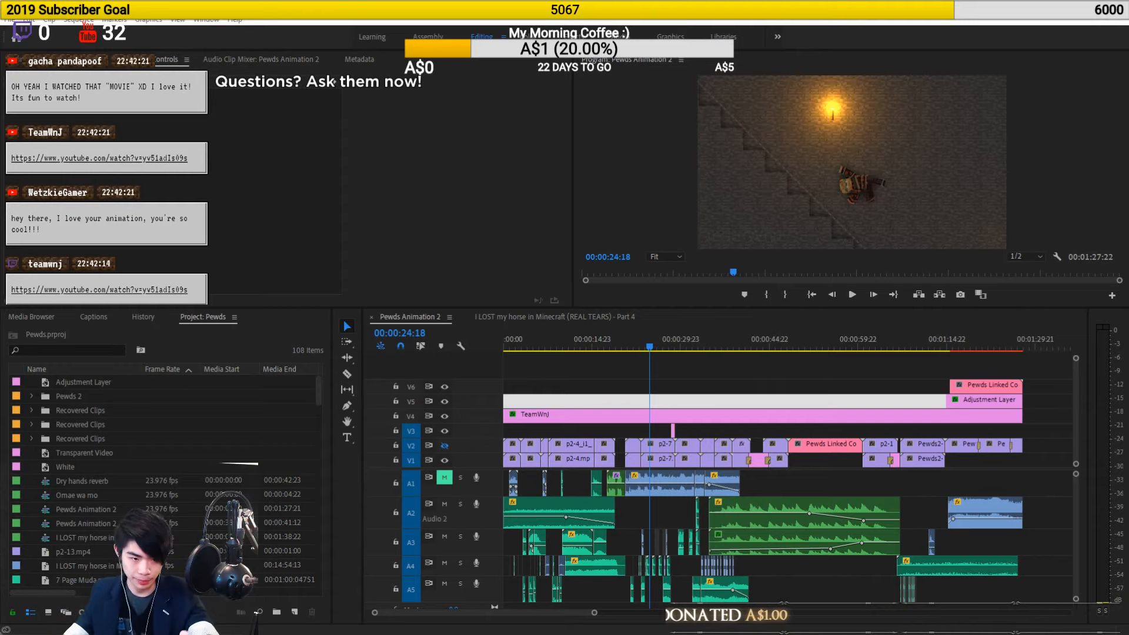
# Switch to Photoshop, open the recent file Manga15.psd and update its text layers
pyautogui.moveTo(258, 633)
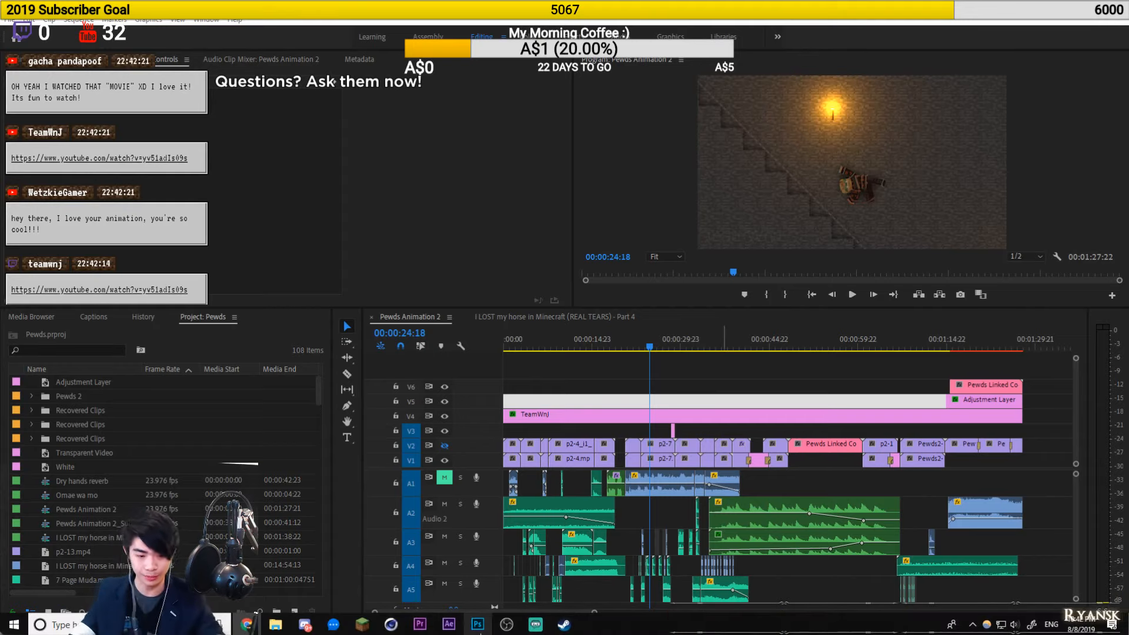
pyautogui.click(477, 625)
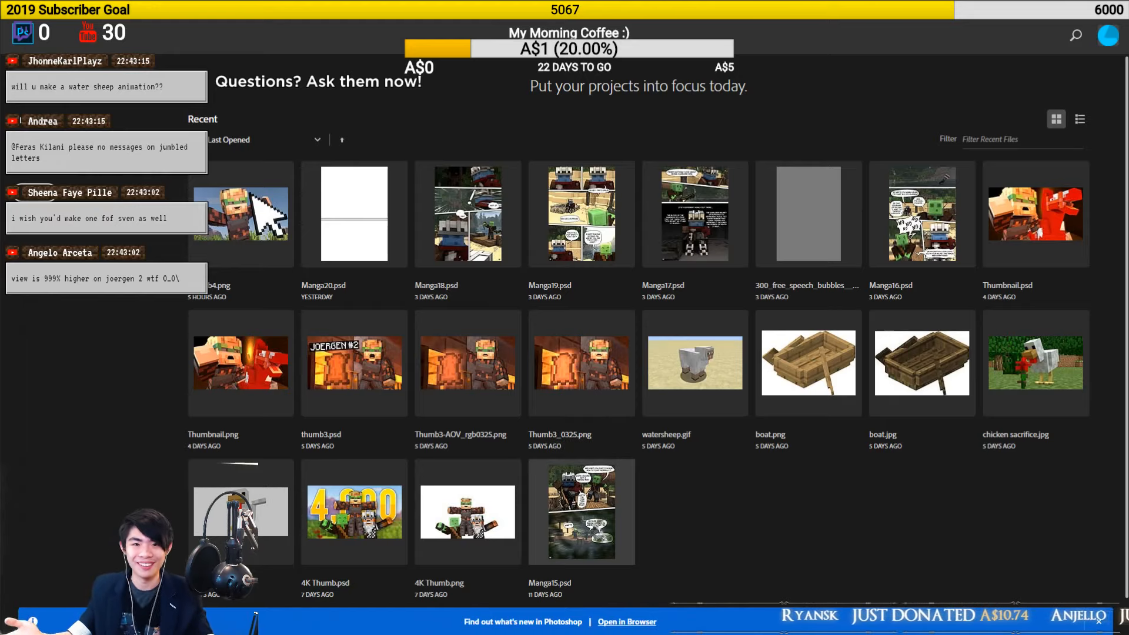
pyautogui.click(596, 532)
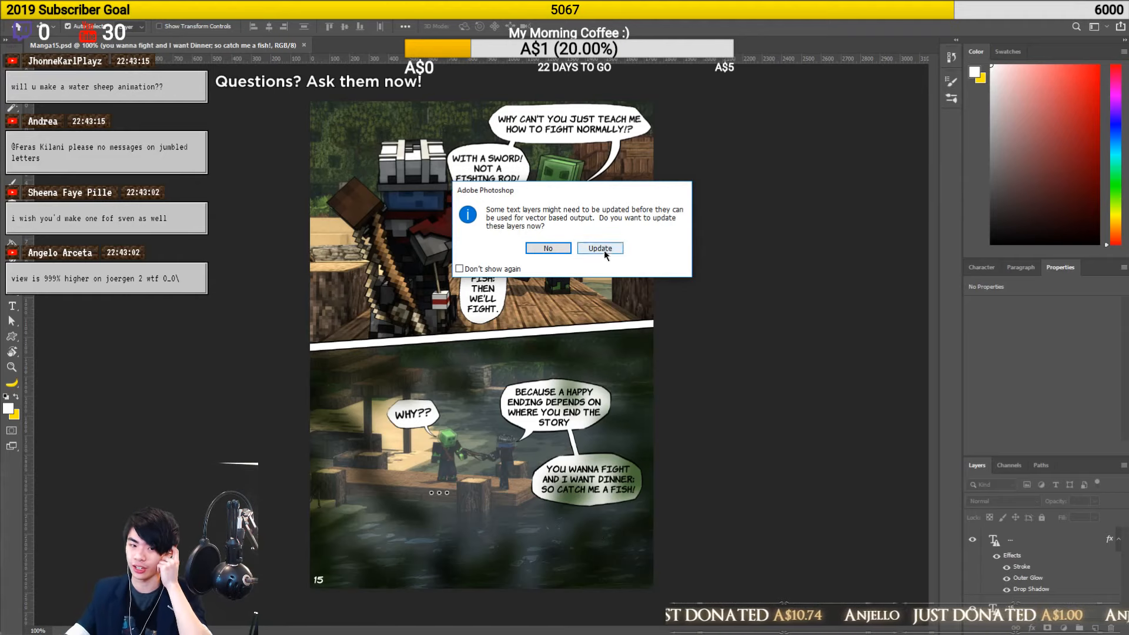
pyautogui.click(600, 248)
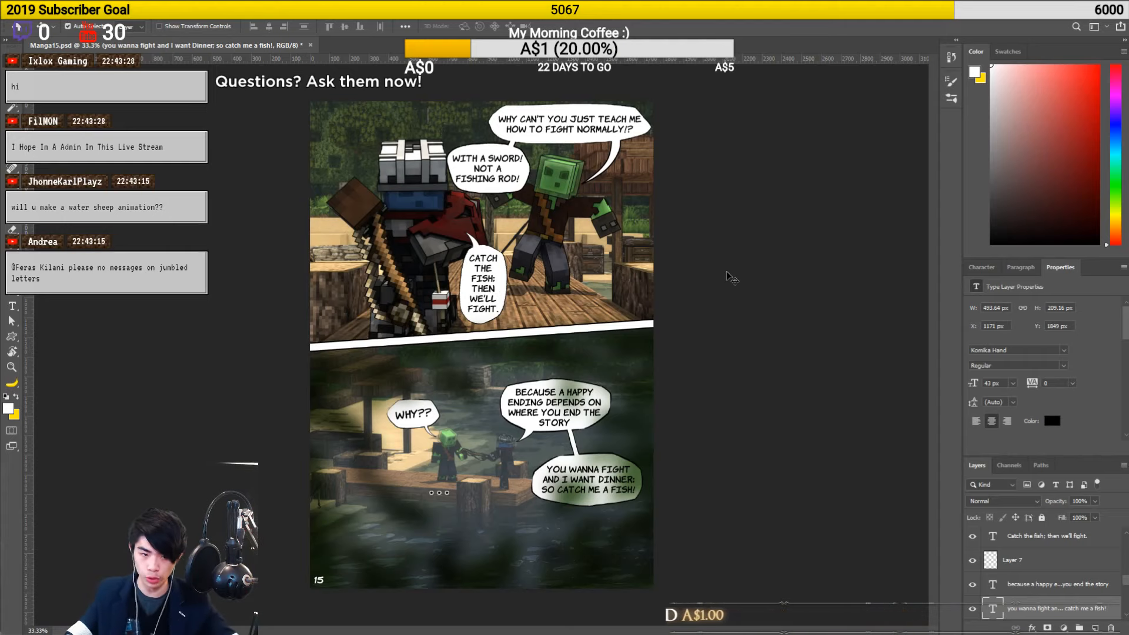
# Search the computer's files with the launcher for "stro", then for "lev", and open a result
pyautogui.hotkey('alt', 'space')
pyautogui.write('stro')
pyautogui.press('BackSpace')
pyautogui.press('BackSpace')
pyautogui.press('BackSpace')
pyautogui.press('BackSpace')
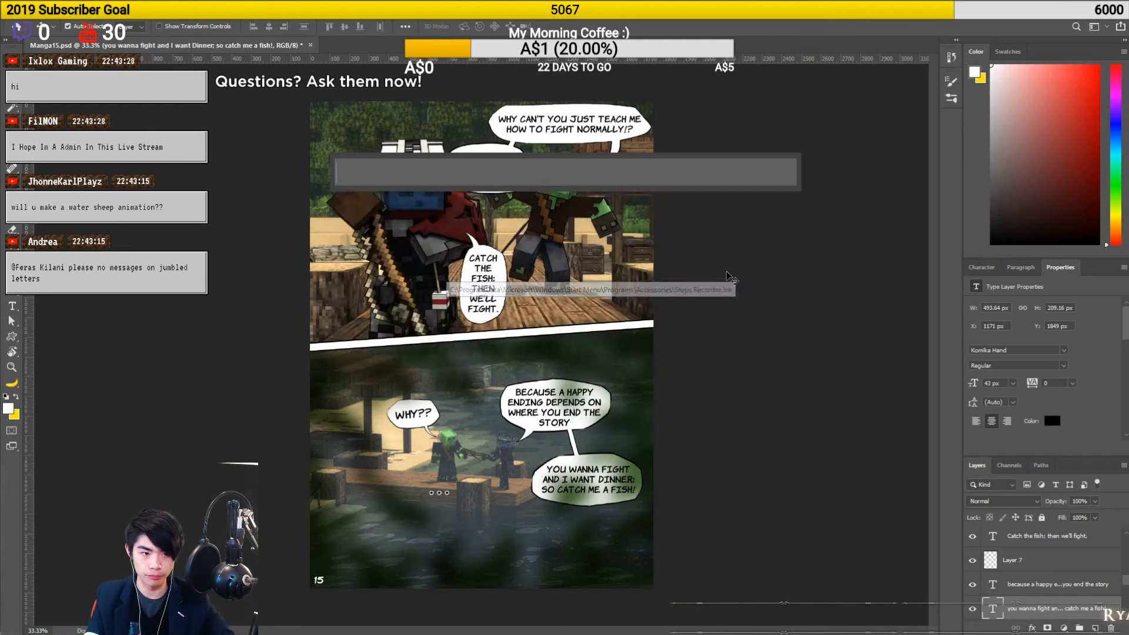
pyautogui.write('lev')
pyautogui.press('Up')
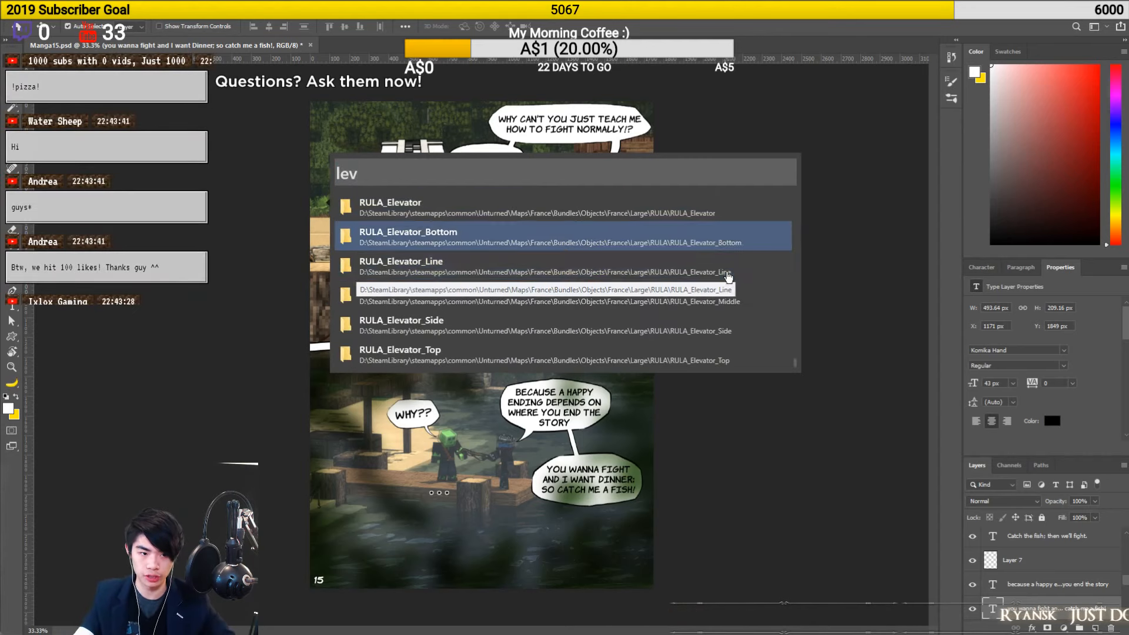
pyautogui.press('Return')
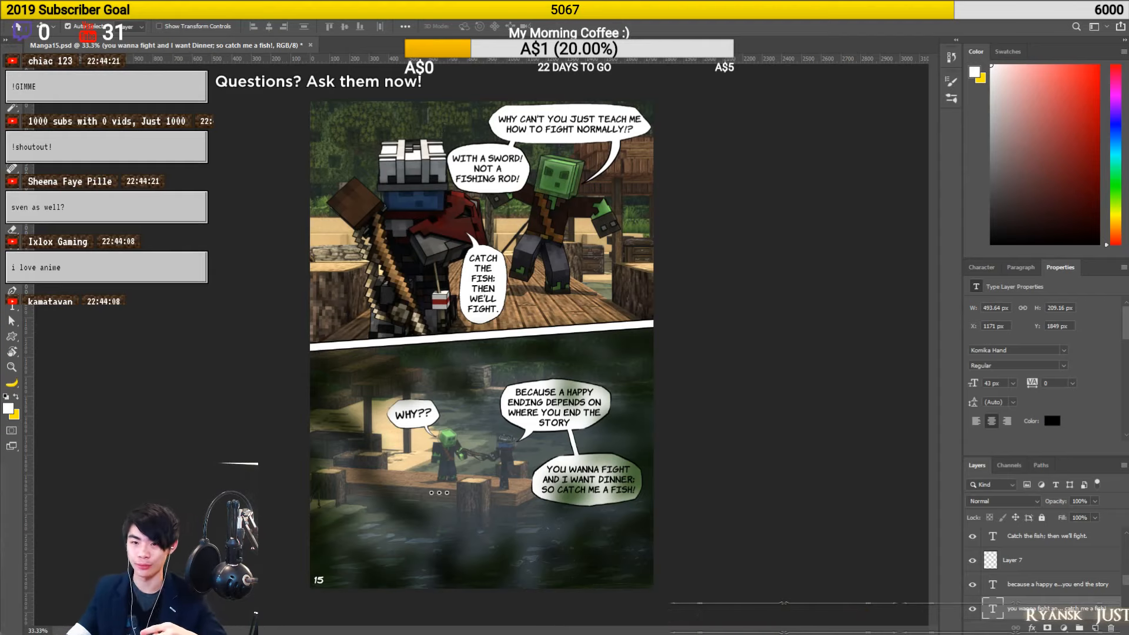
# Quit Photoshop, switch to Cinema 4D and close the open torch scene to leave an empty project
pyautogui.hotkey('ctrl', 'q')
pyautogui.click(550, 241)
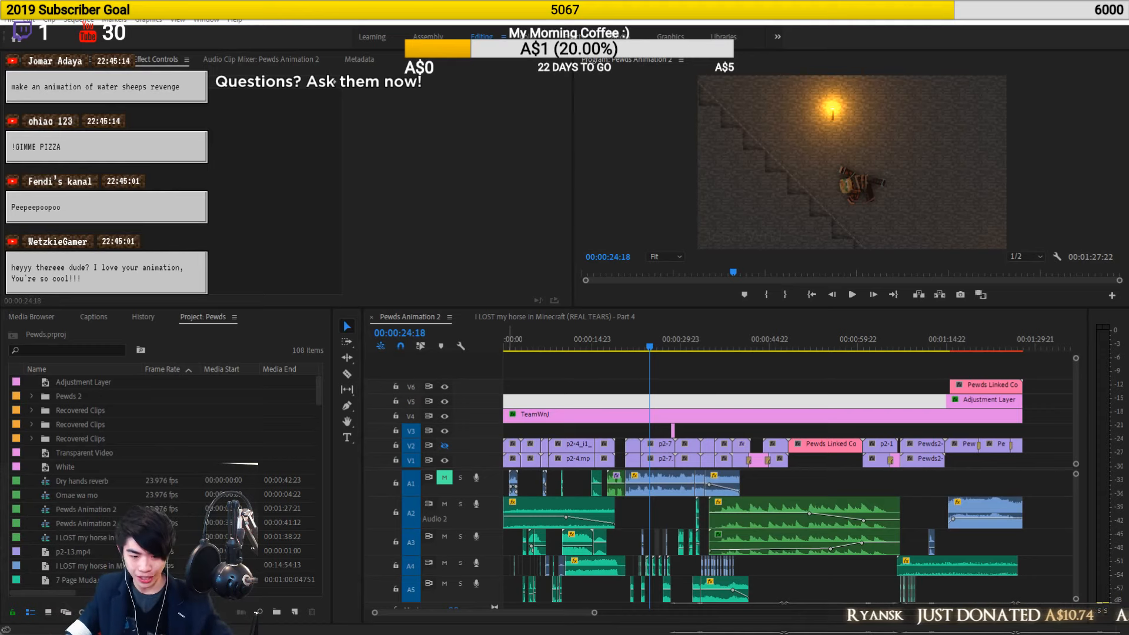
pyautogui.click(391, 629)
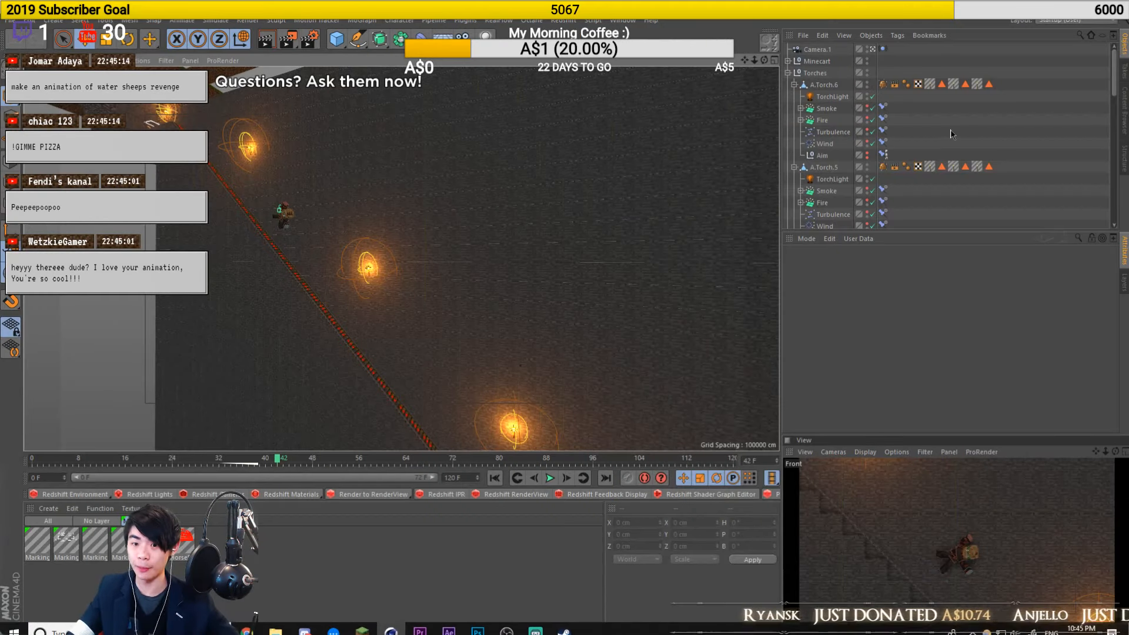
pyautogui.hotkey('ctrl', 'F4')
pyautogui.click(595, 366)
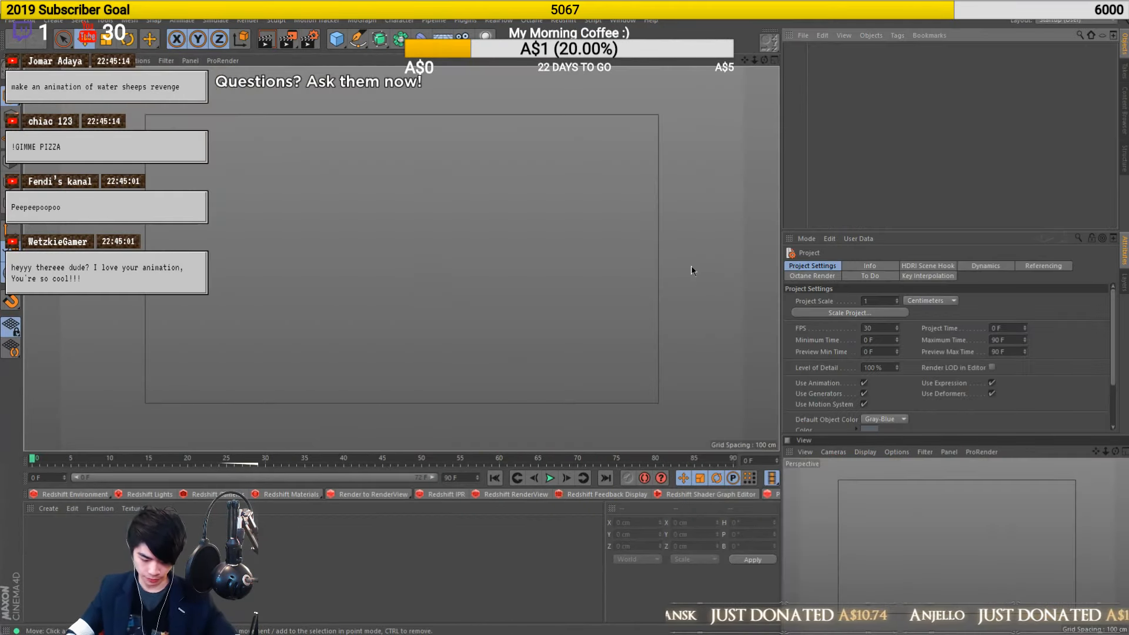
# Search the Content Browser presets for "pig"
pyautogui.click(1124, 110)
pyautogui.moveTo(979, 62); pyautogui.dragTo(751, 95)
pyautogui.write('pig')
pyautogui.press('Return')
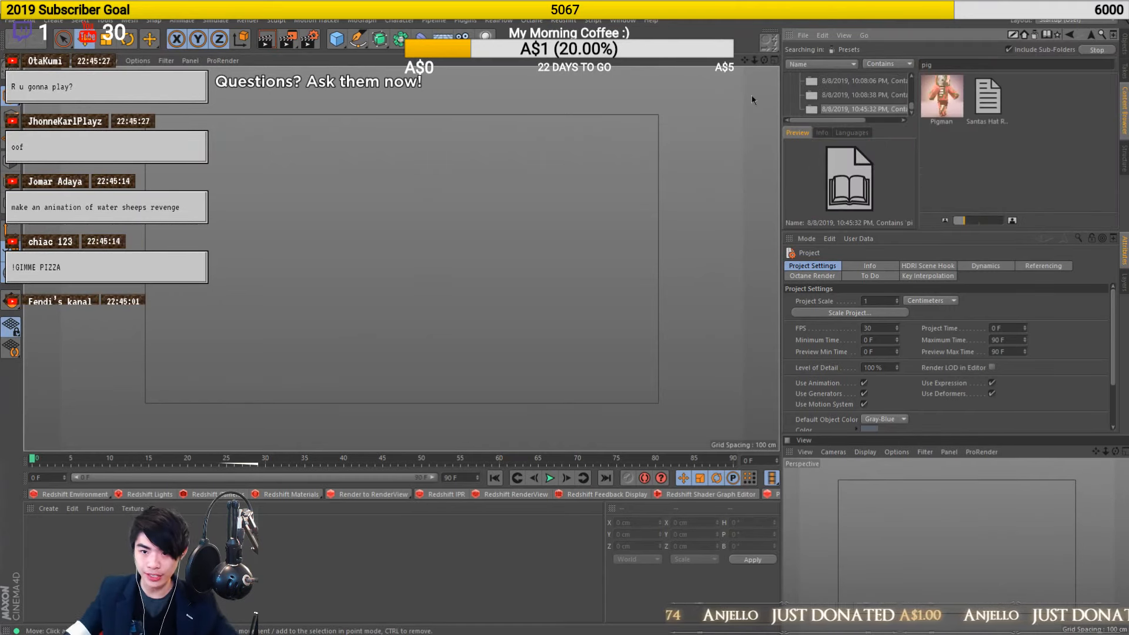
pyautogui.doubleClick(944, 65)
pyautogui.press('BackSpace')
pyautogui.write('pig')
pyautogui.press('Return')
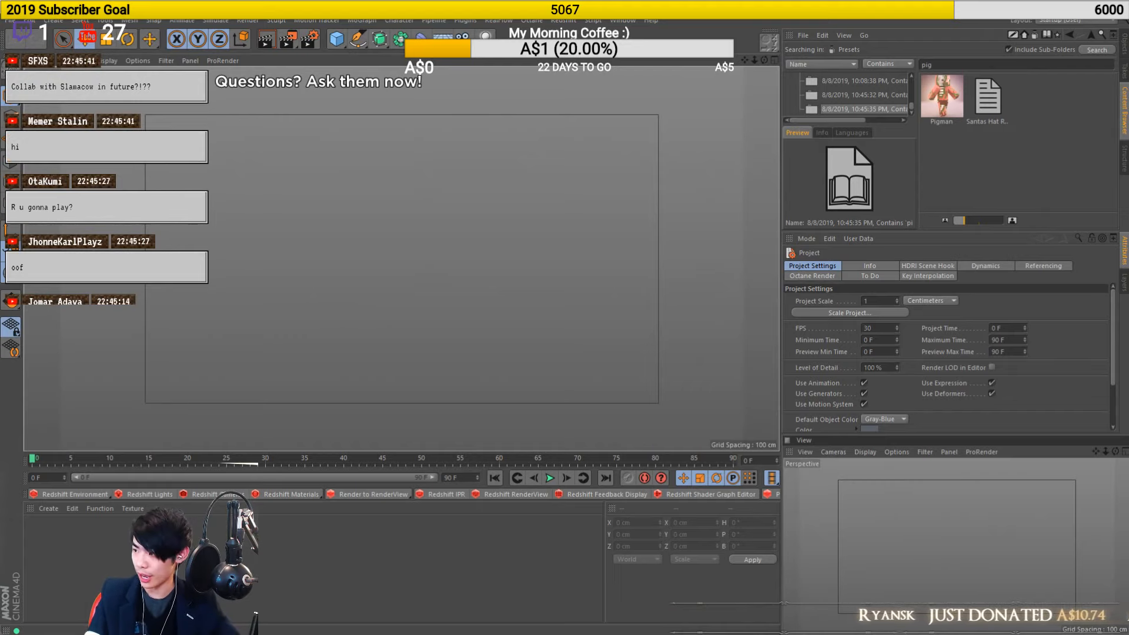
# Switch to the browser, open the Cinema 4D Minecraft Pig Rig V2 video from the search results in a new tab and return to Cinema 4D
pyautogui.hotkey('alt', 'Tab')
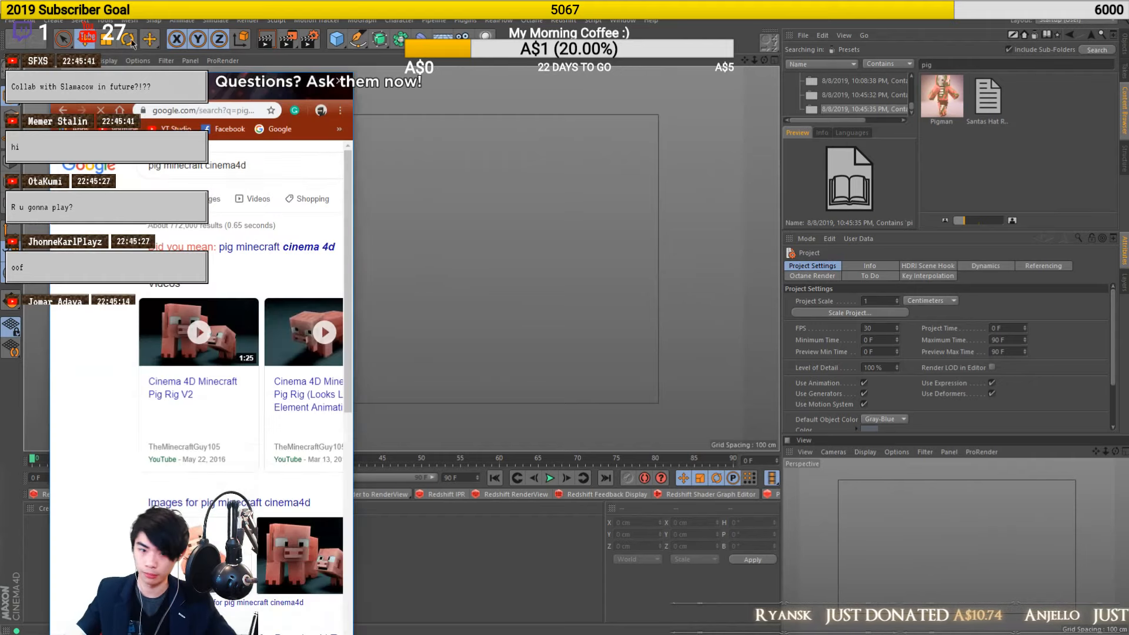
pyautogui.scroll(-1, 266, 308)
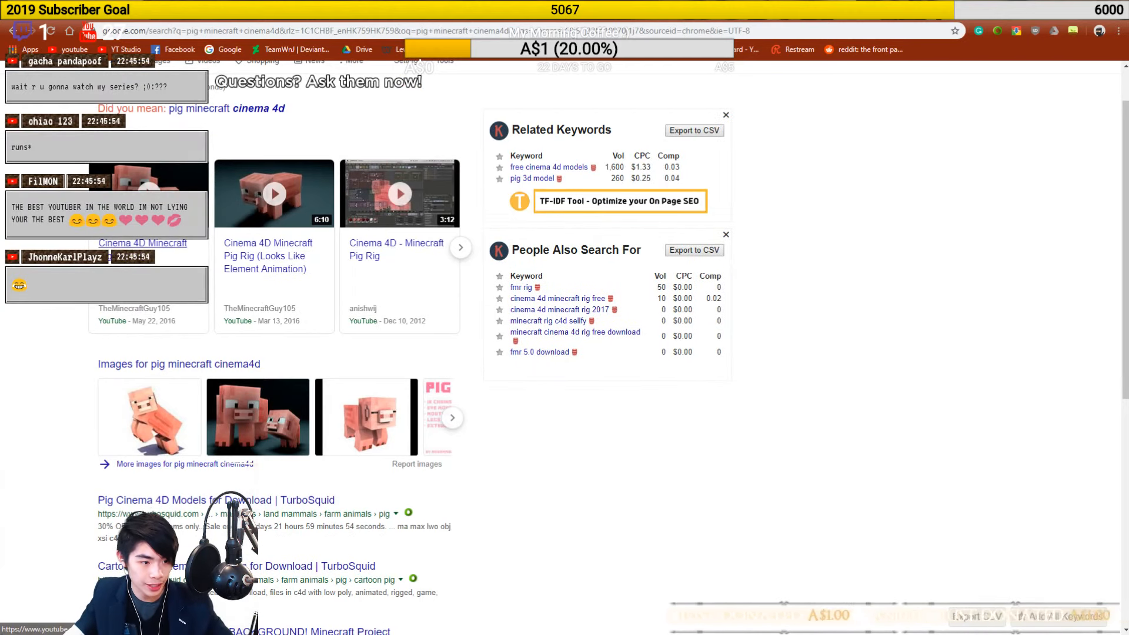
pyautogui.middleClick(142, 244)
pyautogui.moveTo(568, 9); pyautogui.dragTo(658, 634)
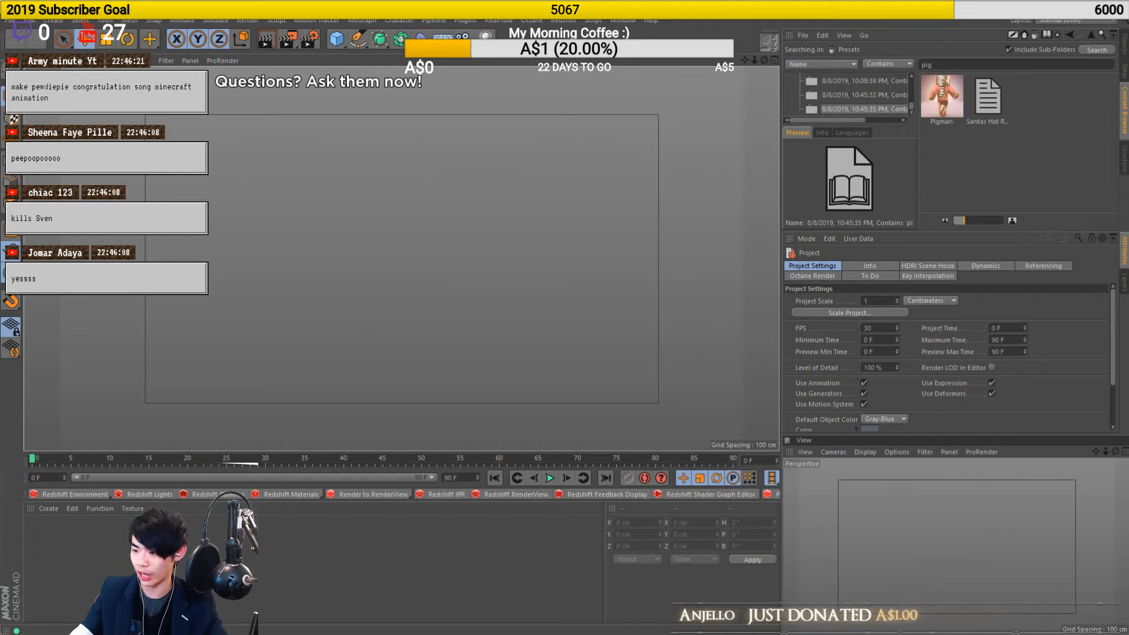
# Load the Pig rig from the Content Browser library into the empty scene and show the scene's object list
pyautogui.hotkey('shift', 'F8')
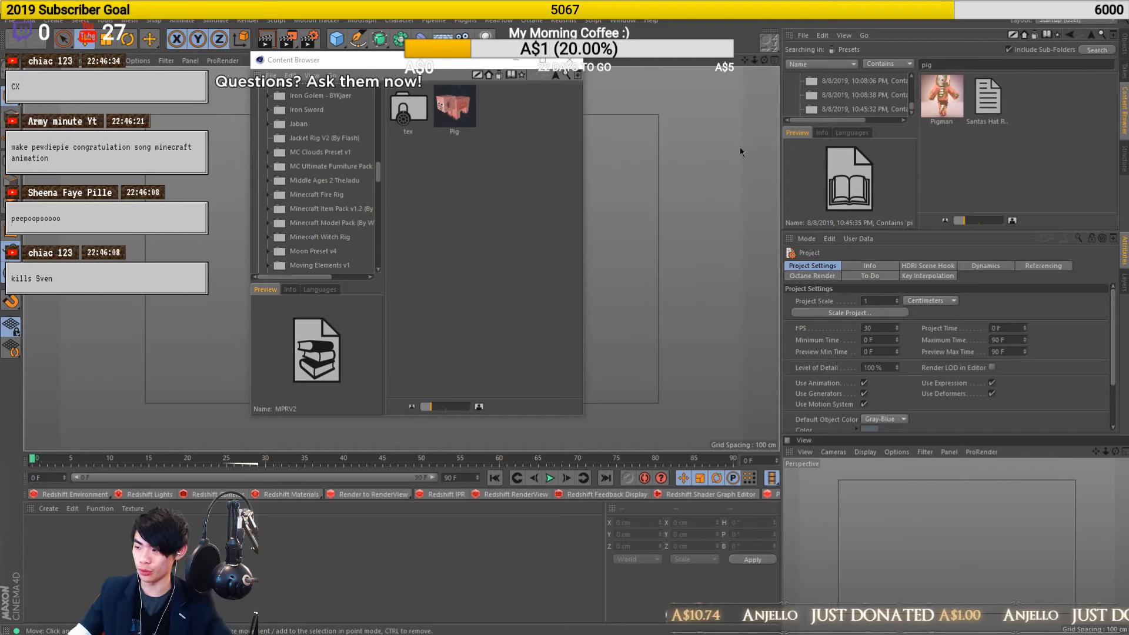
pyautogui.doubleClick(462, 108)
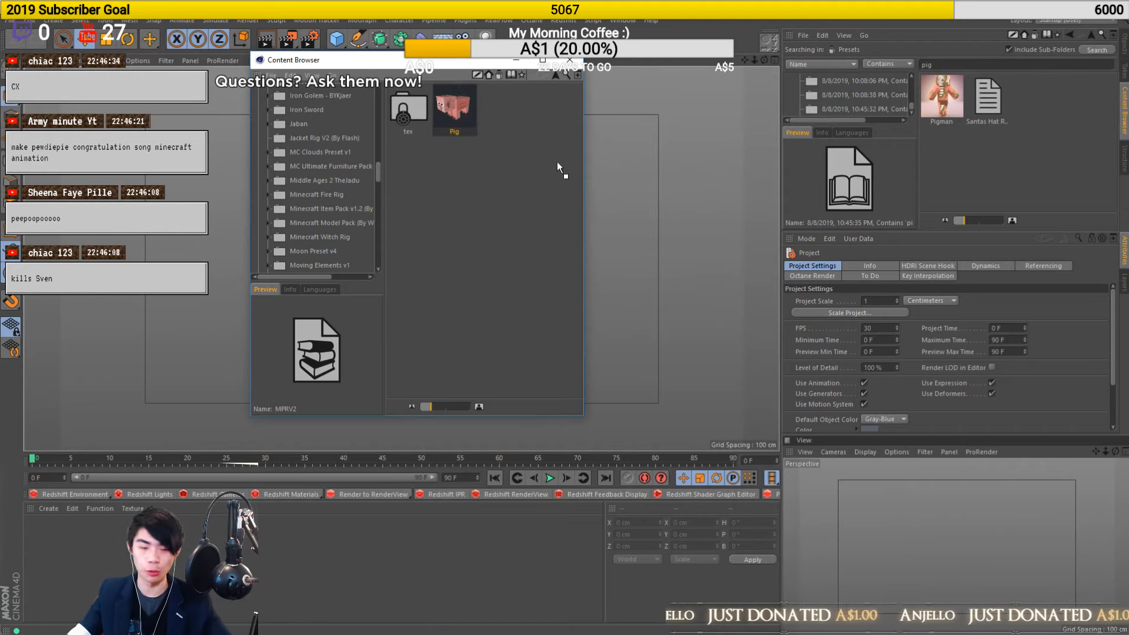
pyautogui.click(575, 60)
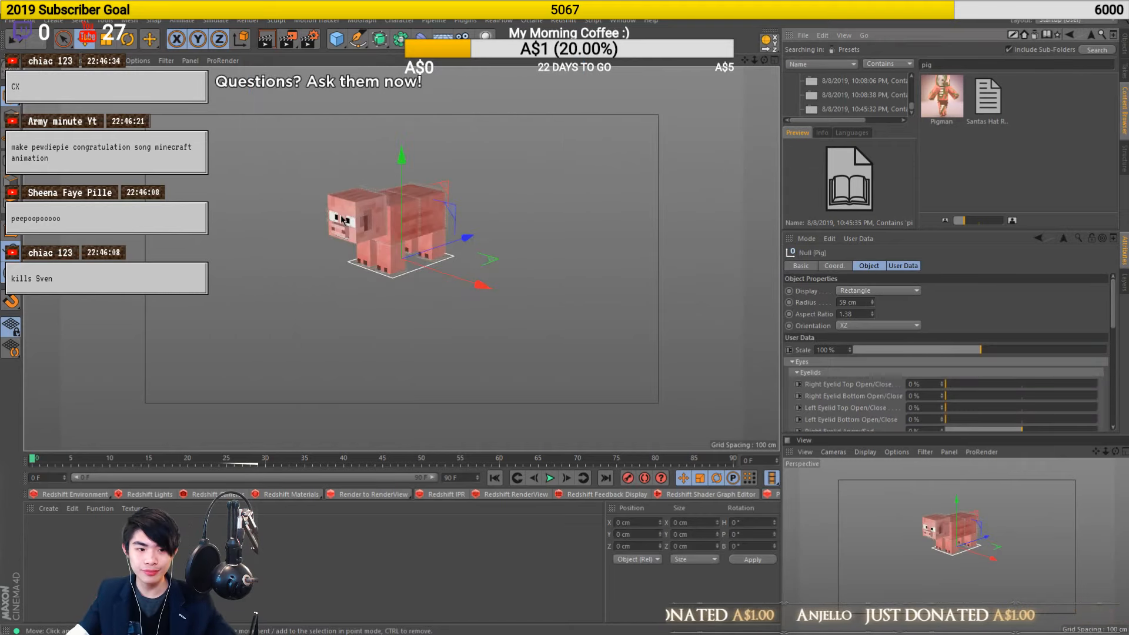
pyautogui.scroll(6, 401, 253)
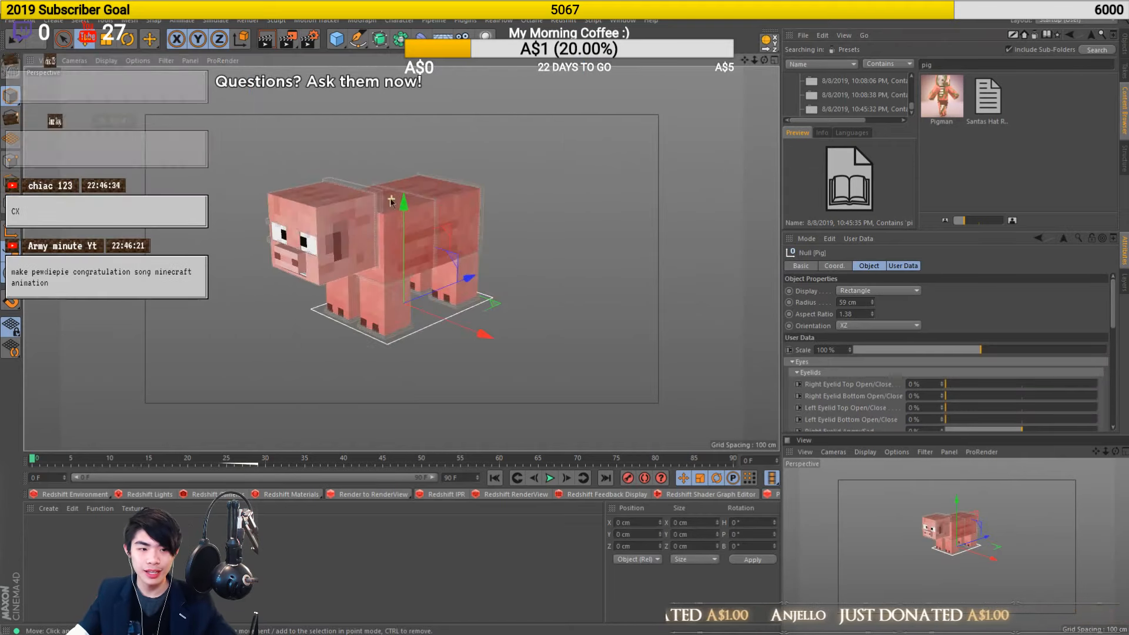
pyautogui.click(1125, 43)
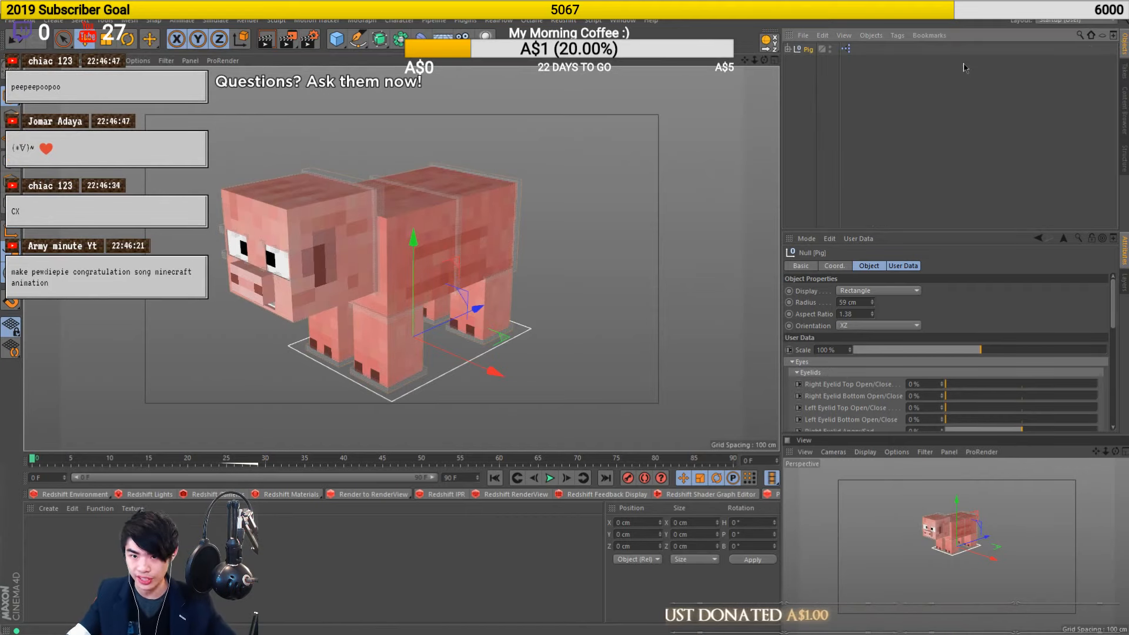
# Add a Plane as the ground under the pig and enlarge it to about 6244 by 6879 cm
pyautogui.scroll(-5, 368, 169)
pyautogui.keyDown('alt'); pyautogui.moveTo(368, 169); pyautogui.dragTo(421, 256, button='middle'); pyautogui.keyUp('alt')
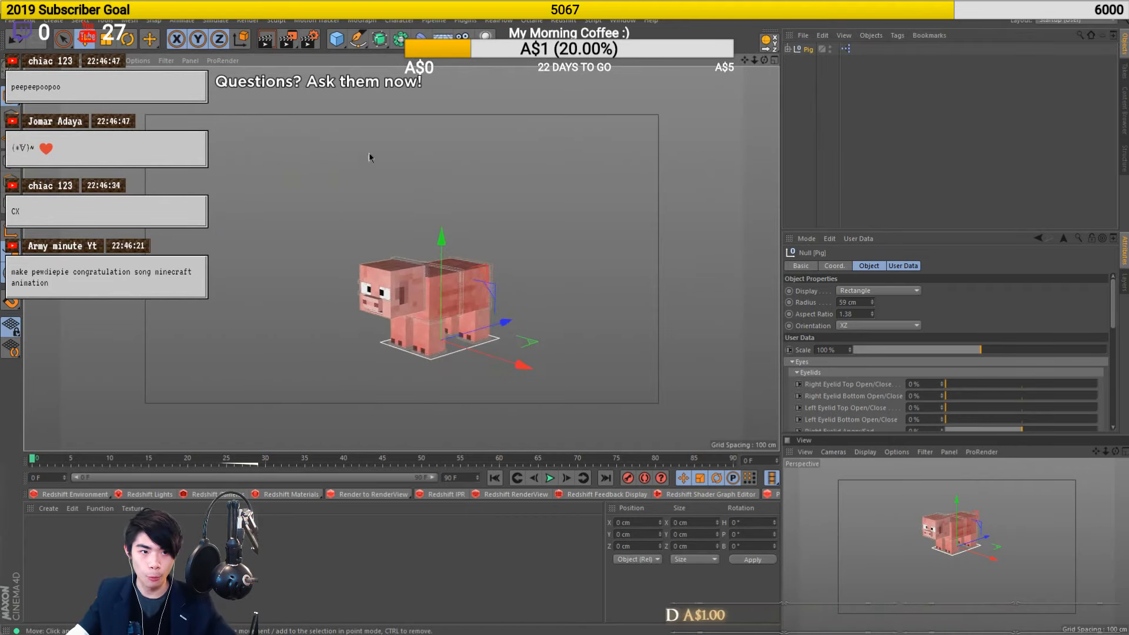
pyautogui.click(336, 39)
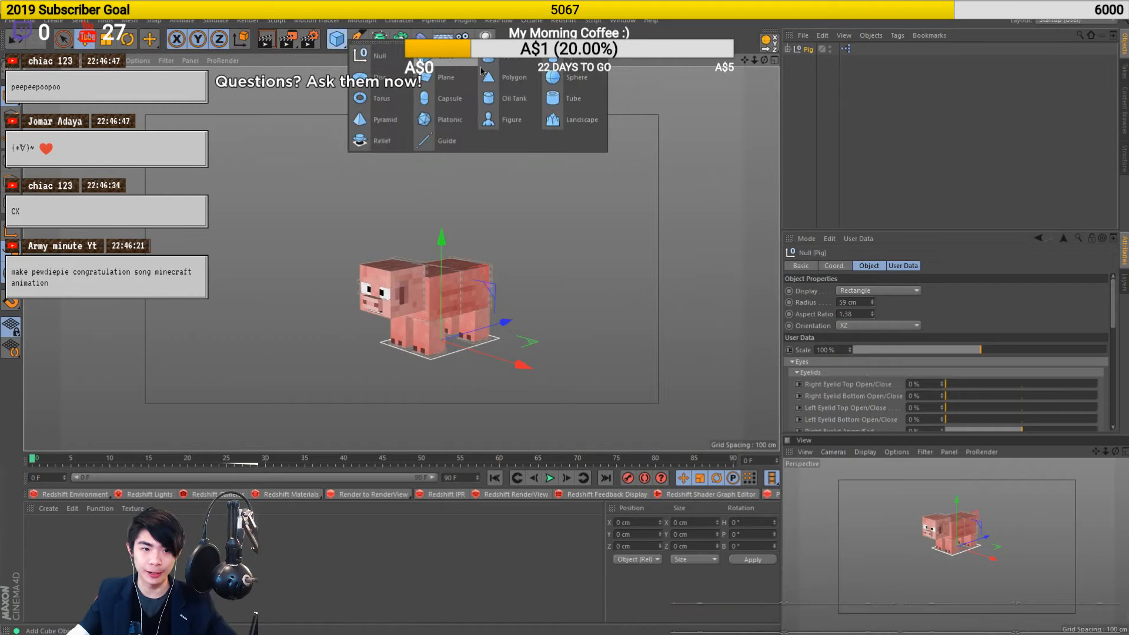
pyautogui.click(442, 77)
pyautogui.scroll(-5, 531, 369)
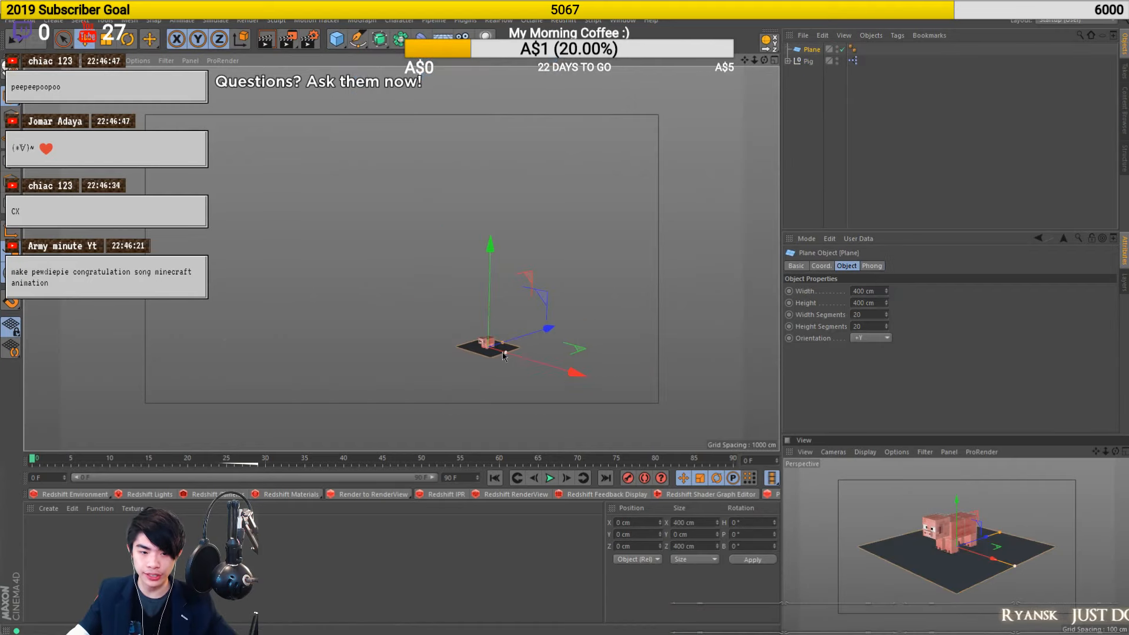
pyautogui.moveTo(506, 352); pyautogui.dragTo(905, 465)
pyautogui.moveTo(502, 343); pyautogui.dragTo(662, 235)
pyautogui.scroll(5, 554, 328)
pyautogui.keyDown('alt'); pyautogui.moveTo(335, 393); pyautogui.dragTo(416, 364, button='middle'); pyautogui.keyUp('alt')
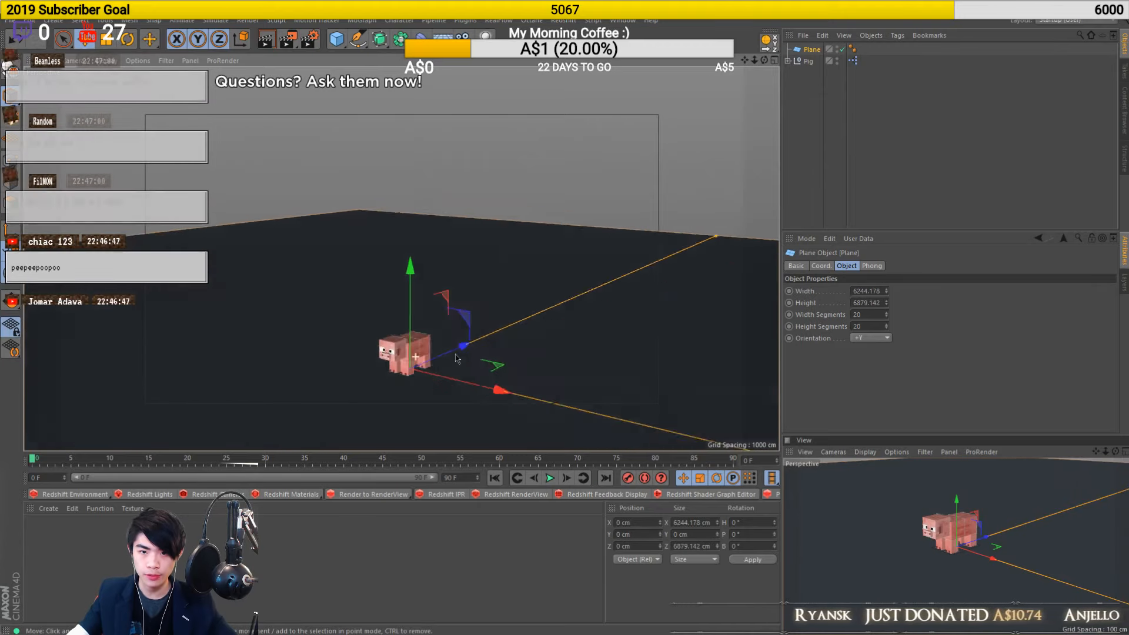
pyautogui.keyDown('alt'); pyautogui.moveTo(253, 405); pyautogui.dragTo(353, 413); pyautogui.keyUp('alt')
pyautogui.keyDown('alt'); pyautogui.moveTo(461, 329); pyautogui.dragTo(412, 411); pyautogui.keyUp('alt')
pyautogui.click(987, 119)
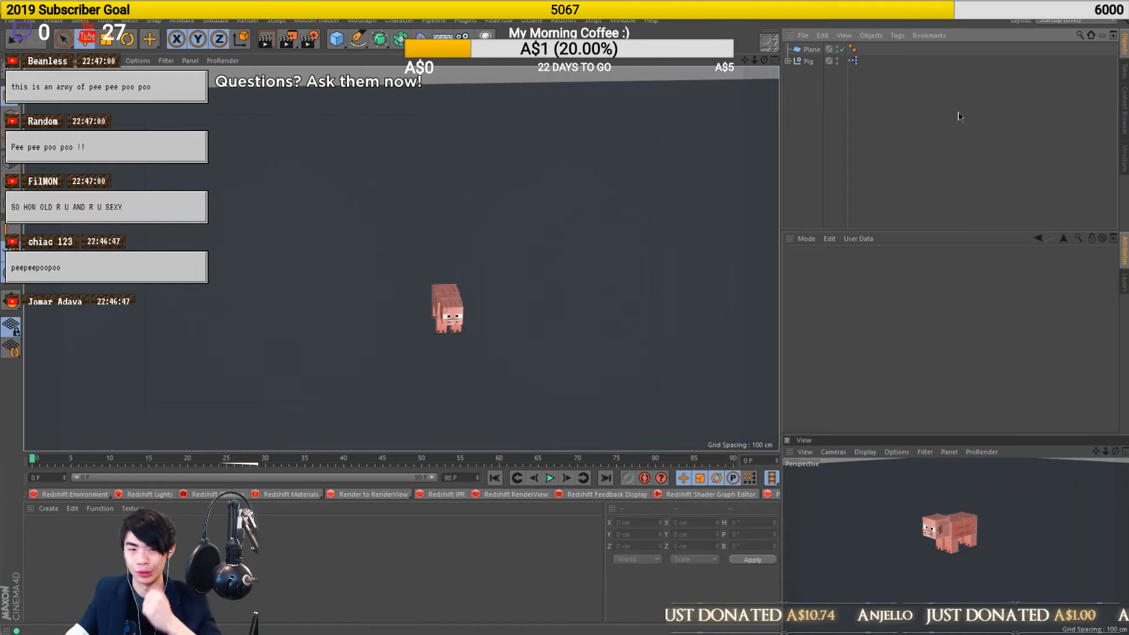
pyautogui.scroll(2, 505, 244)
pyautogui.keyDown('alt'); pyautogui.moveTo(470, 357); pyautogui.dragTo(466, 327); pyautogui.keyUp('alt')
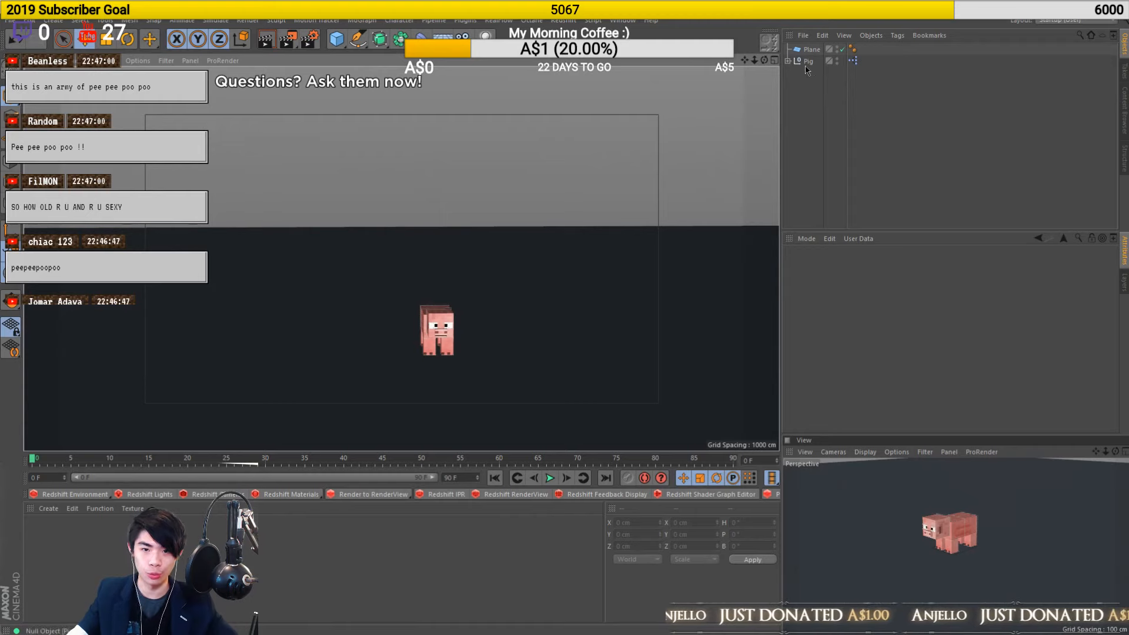
# Search the Content Browser for "creeper" and load the Creeper rig into the scene with the pig
pyautogui.hotkey('ctrl', 's')
pyautogui.press('Escape')
pyautogui.click(1123, 109)
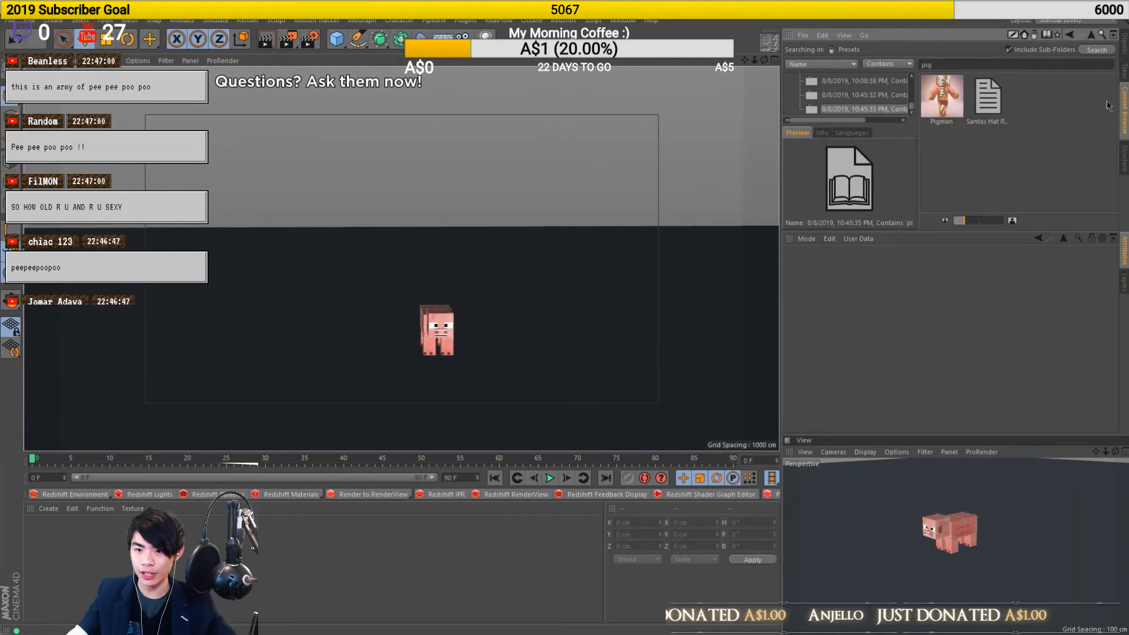
pyautogui.click(981, 65)
pyautogui.write('creeper')
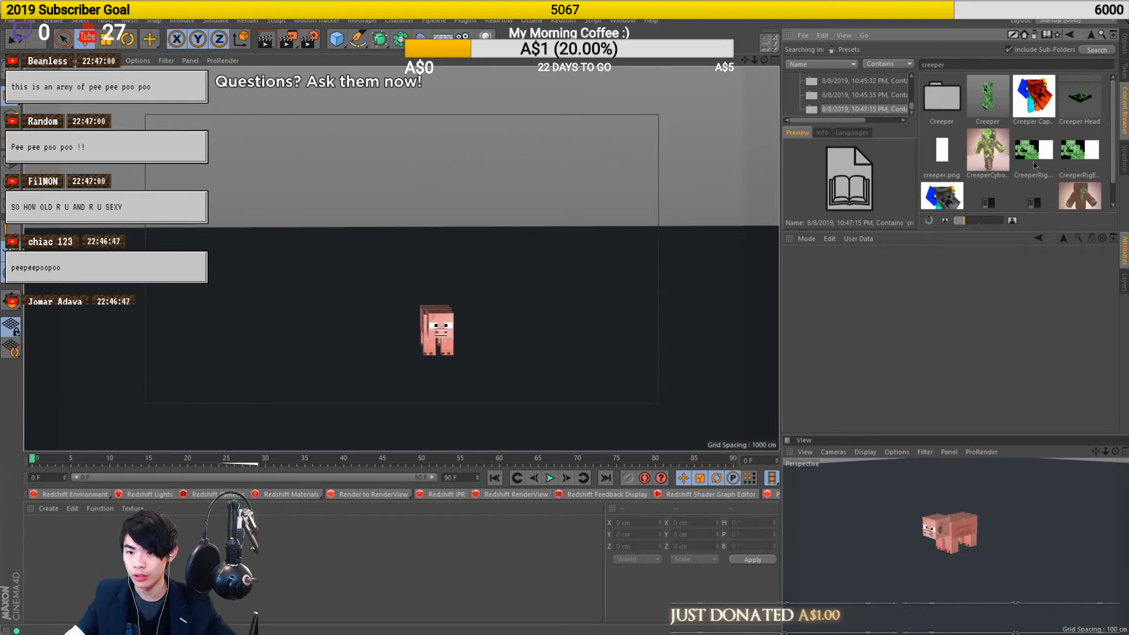
pyautogui.doubleClick(988, 85)
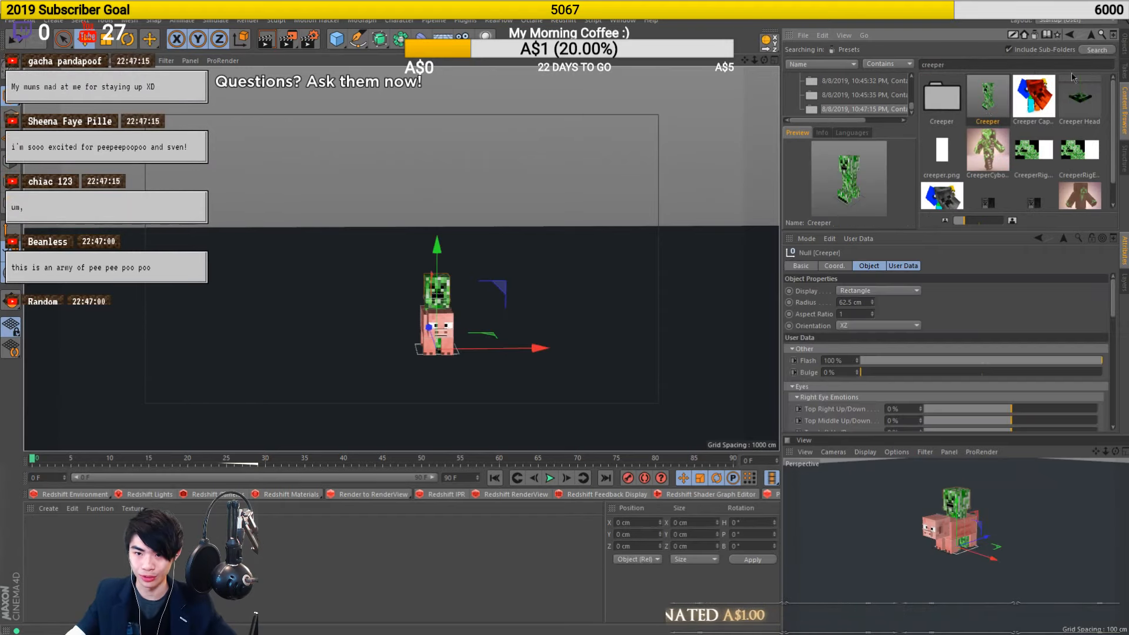
pyautogui.click(1123, 45)
# Examine the creeper rig up close together with its user data, and view it from above with the pig
pyautogui.press('o')
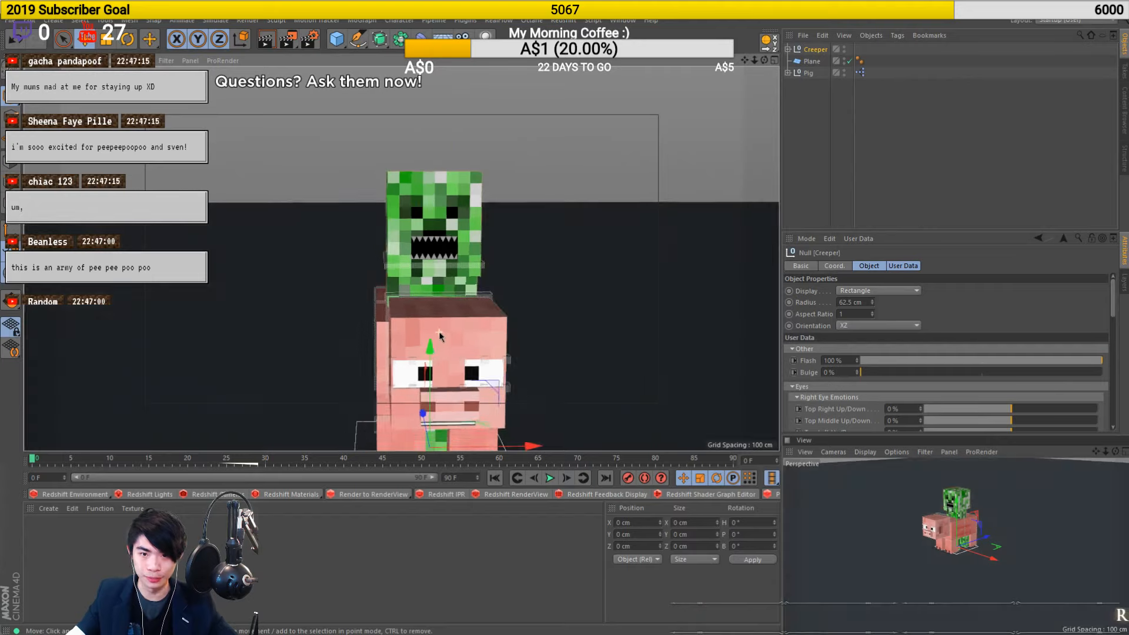
pyautogui.scroll(-3, 816, 341)
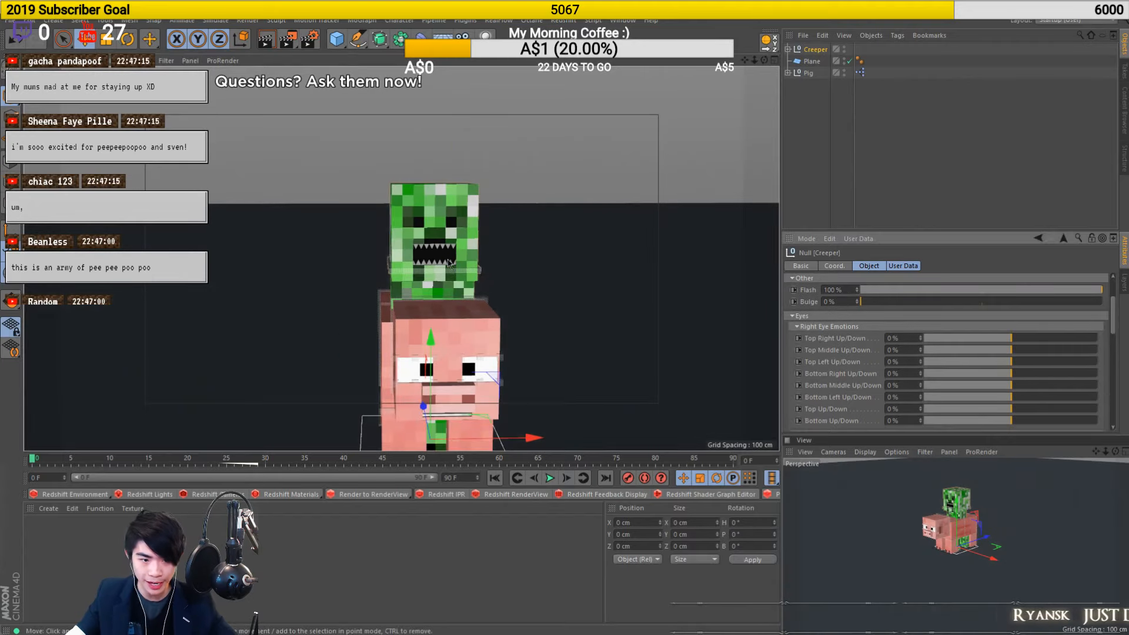
pyautogui.scroll(4, 381, 241)
pyautogui.scroll(2, 381, 241)
pyautogui.keyDown('alt'); pyautogui.moveTo(381, 241); pyautogui.dragTo(412, 235); pyautogui.keyUp('alt')
pyautogui.scroll(-5, 468, 242)
pyautogui.press('o')
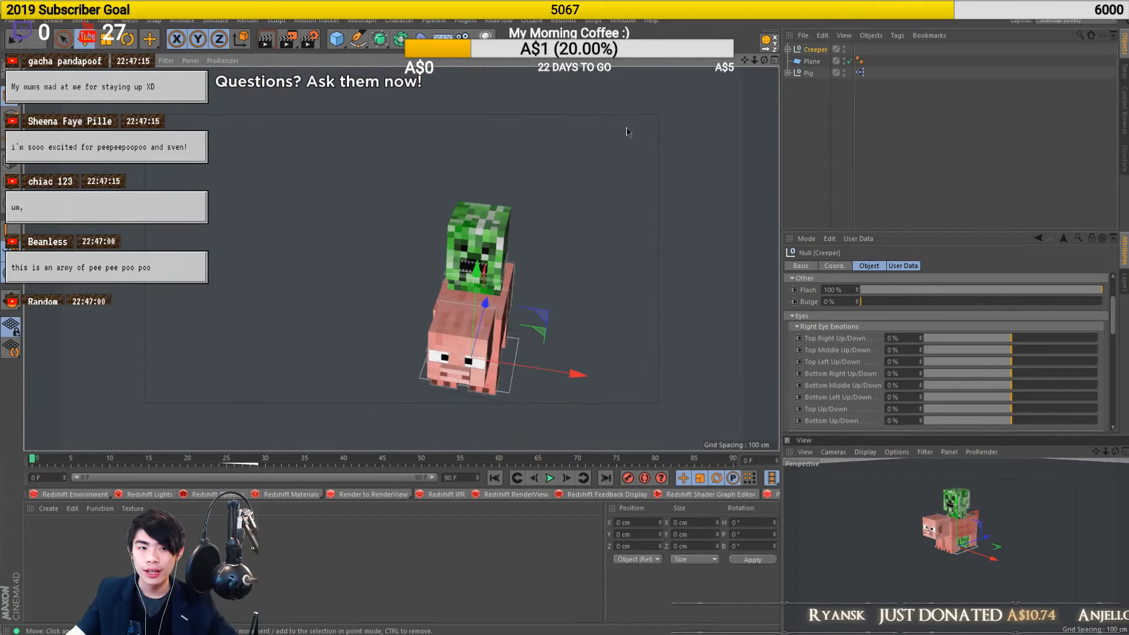
# Add a MoGraph Cloner and make the Pig rig its child
pyautogui.click(807, 73)
pyautogui.click(361, 20)
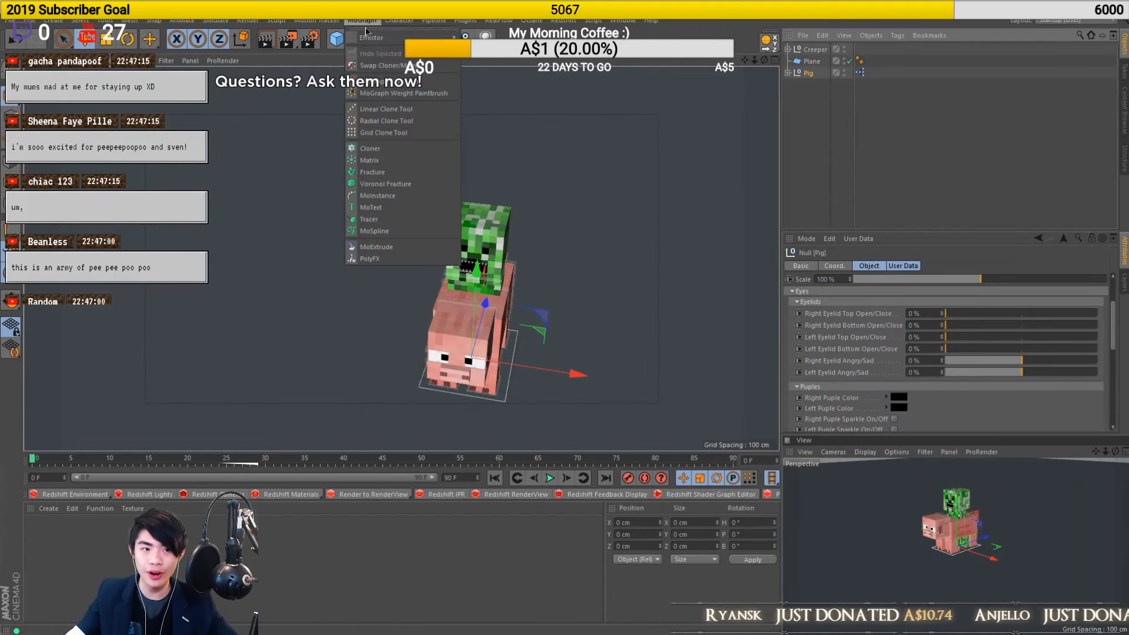
pyautogui.moveTo(382, 44)
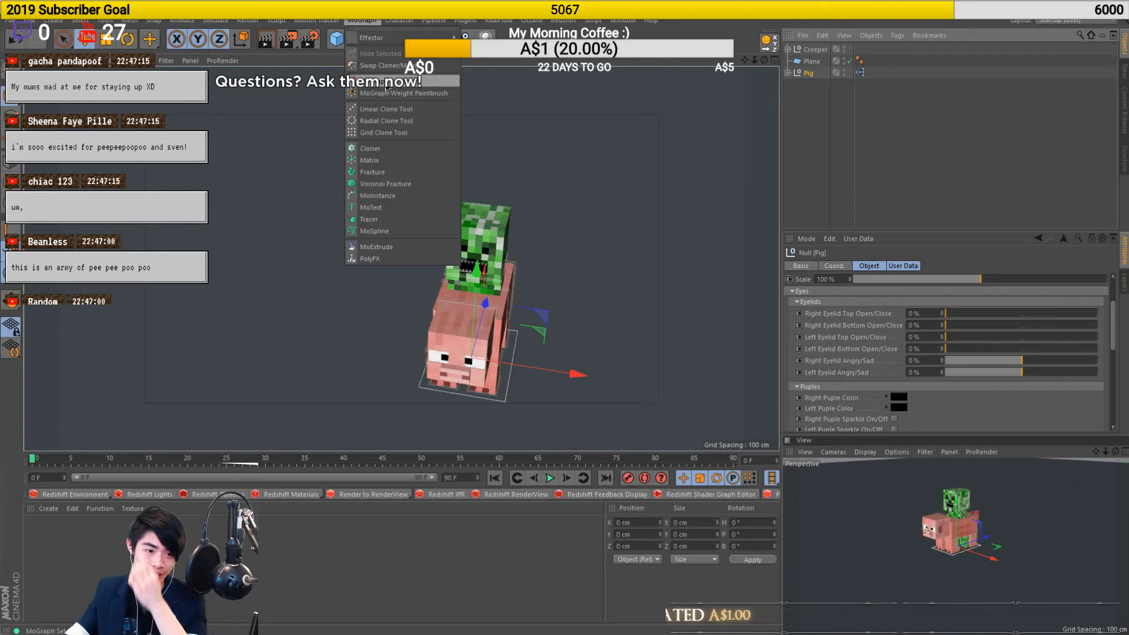
pyautogui.click(371, 149)
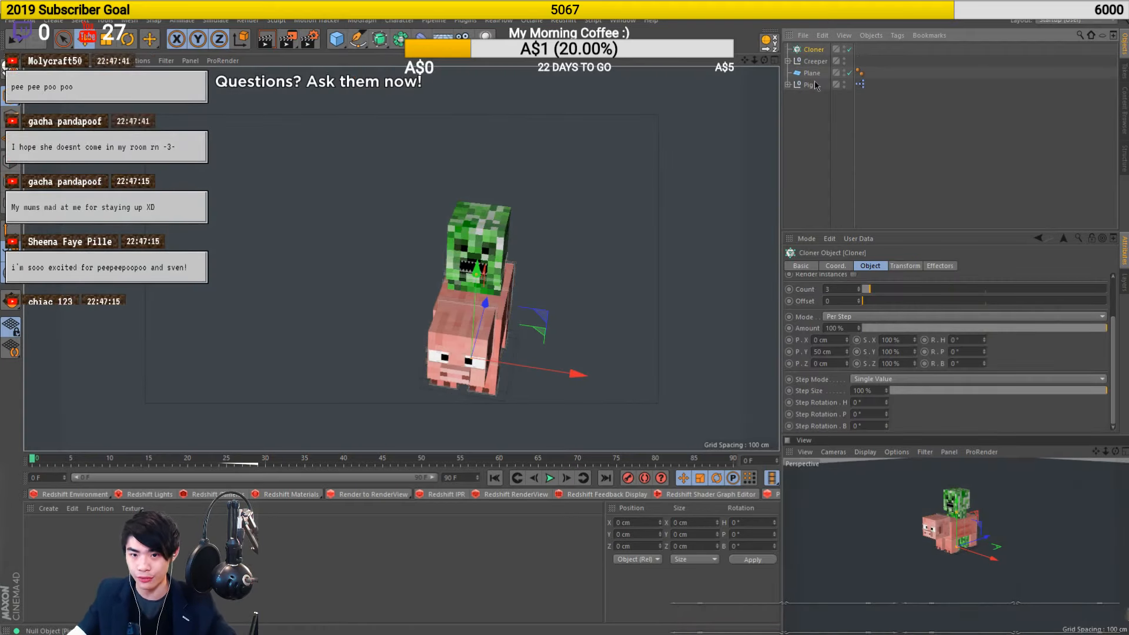
pyautogui.moveTo(815, 85); pyautogui.dragTo(814, 51)
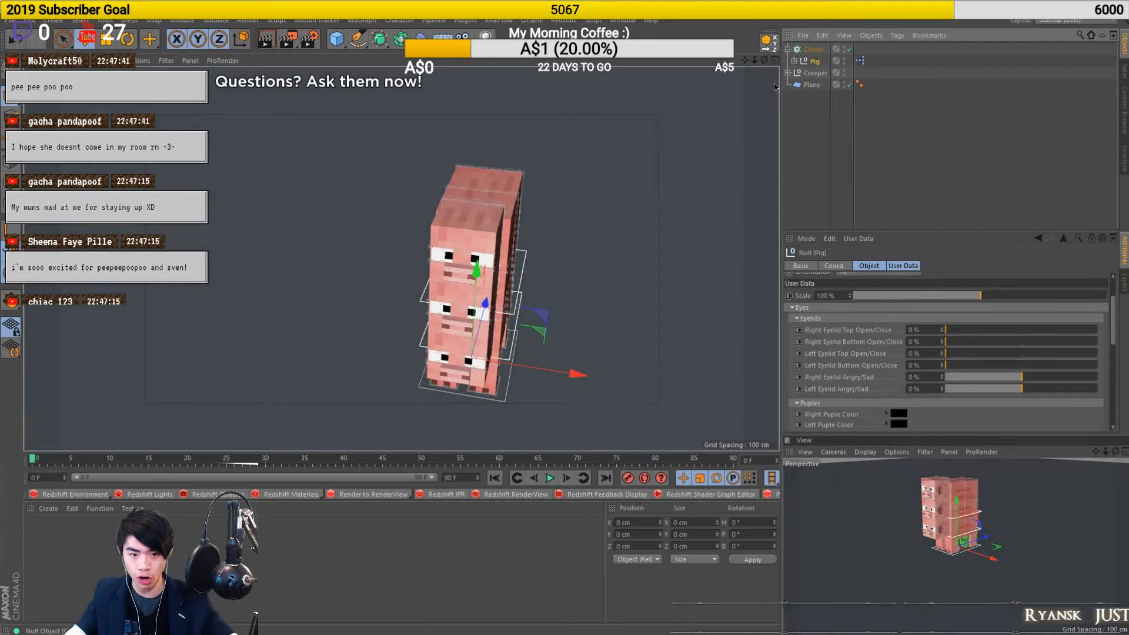
# Set the Cloner's per-step position to 0 cm in Y and 50 cm in X to line the pigs up sideways
pyautogui.click(813, 49)
pyautogui.doubleClick(823, 352)
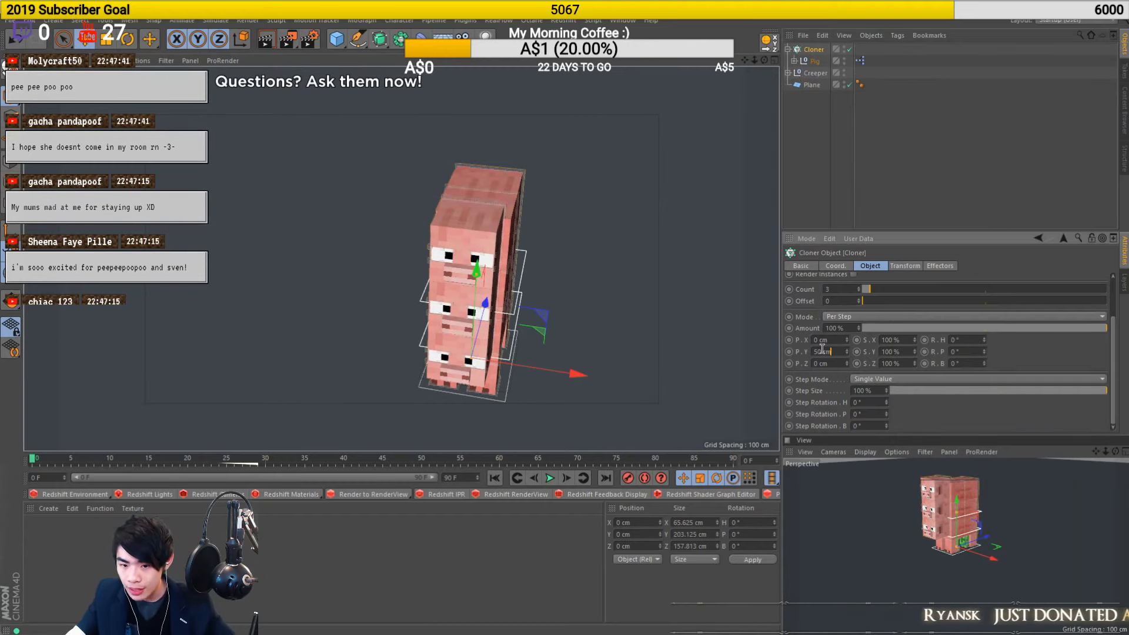
pyautogui.write('0')
pyautogui.hotkey('shift', 'Tab')
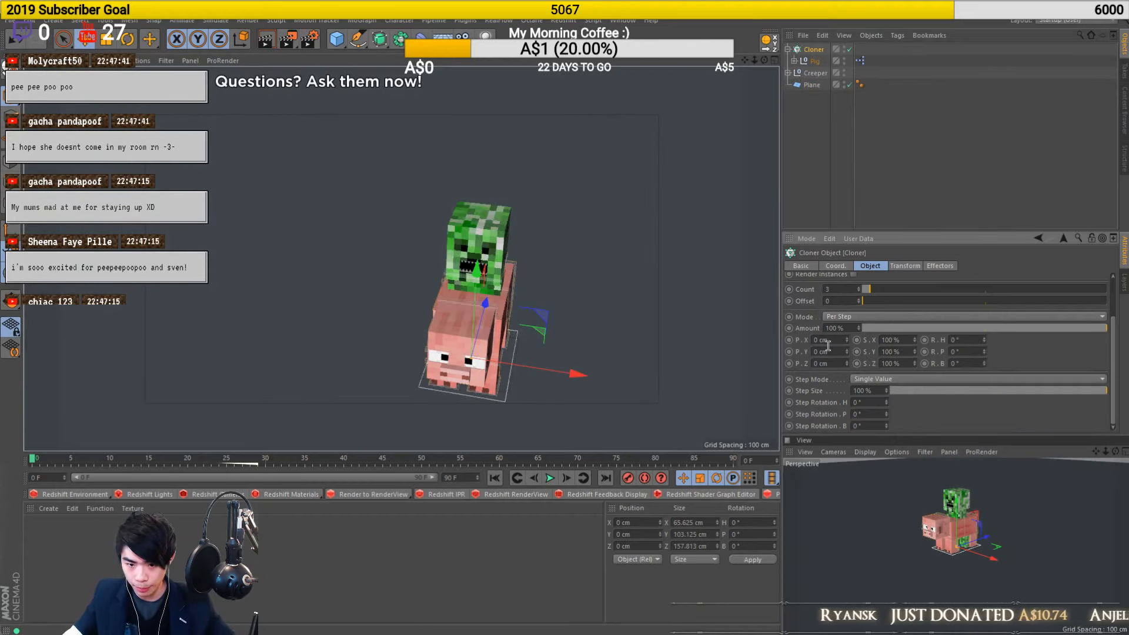
pyautogui.write('50')
pyautogui.press('Return')
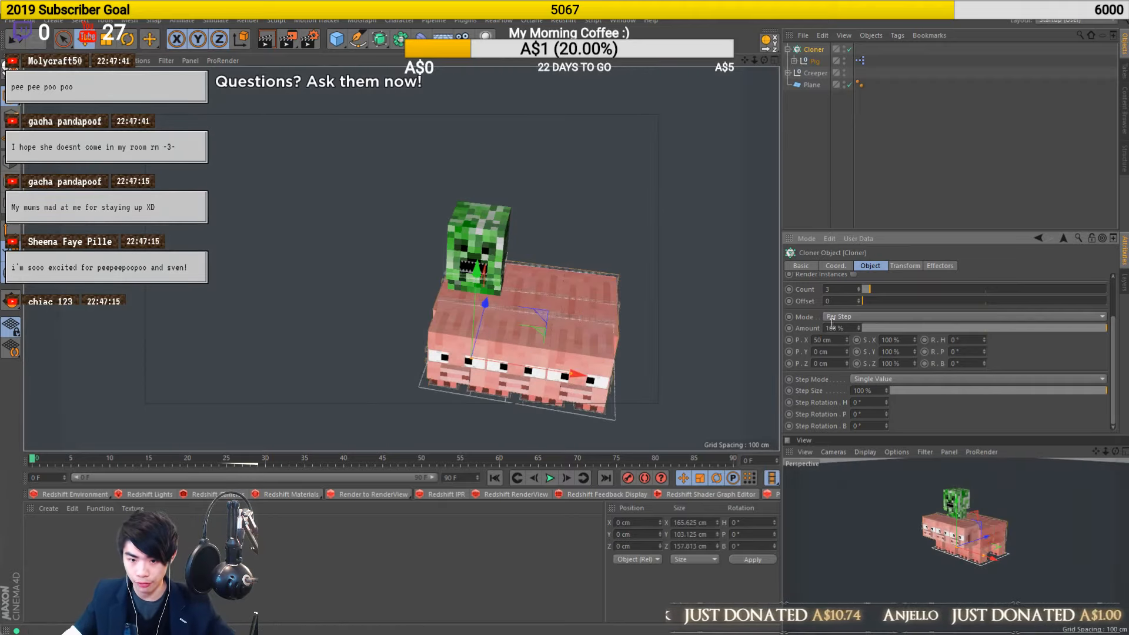
# Set the Cloner's per-step position to 80 cm in X and 80 cm in Z
pyautogui.doubleClick(822, 341)
pyautogui.write('60')
pyautogui.press('Return')
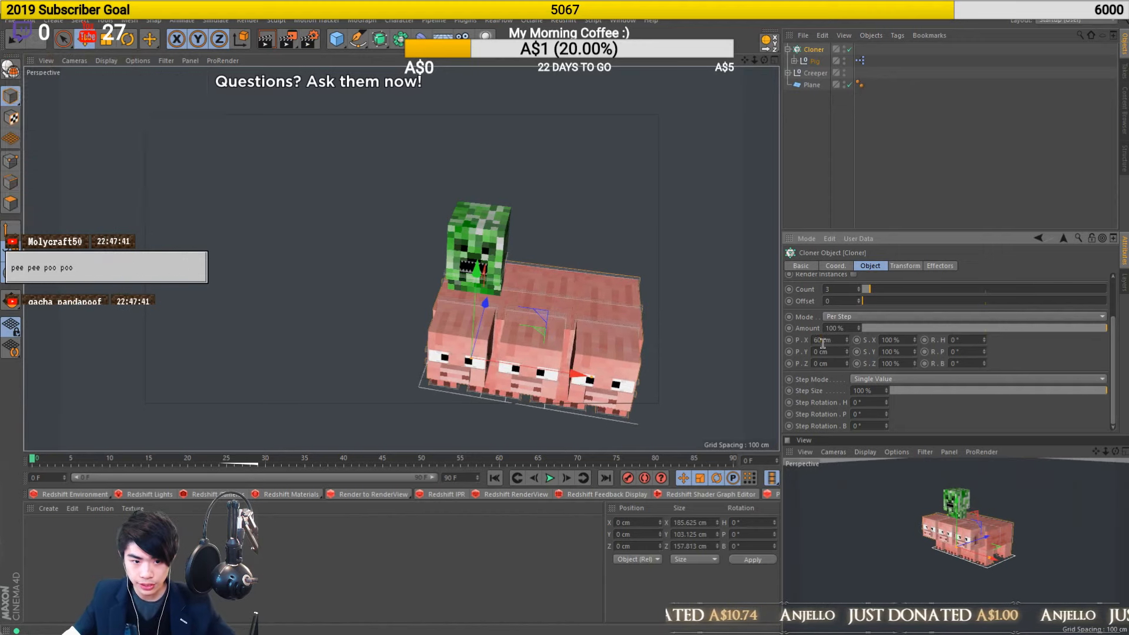
pyautogui.write('80')
pyautogui.press('Return')
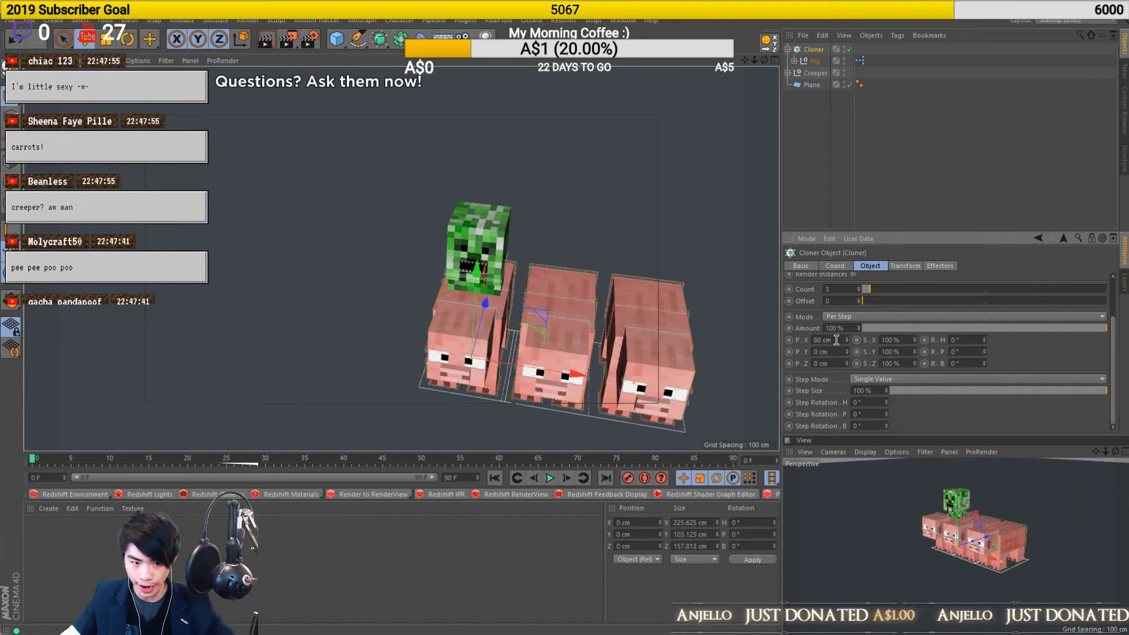
pyautogui.doubleClick(823, 364)
pyautogui.write('80')
pyautogui.press('Return')
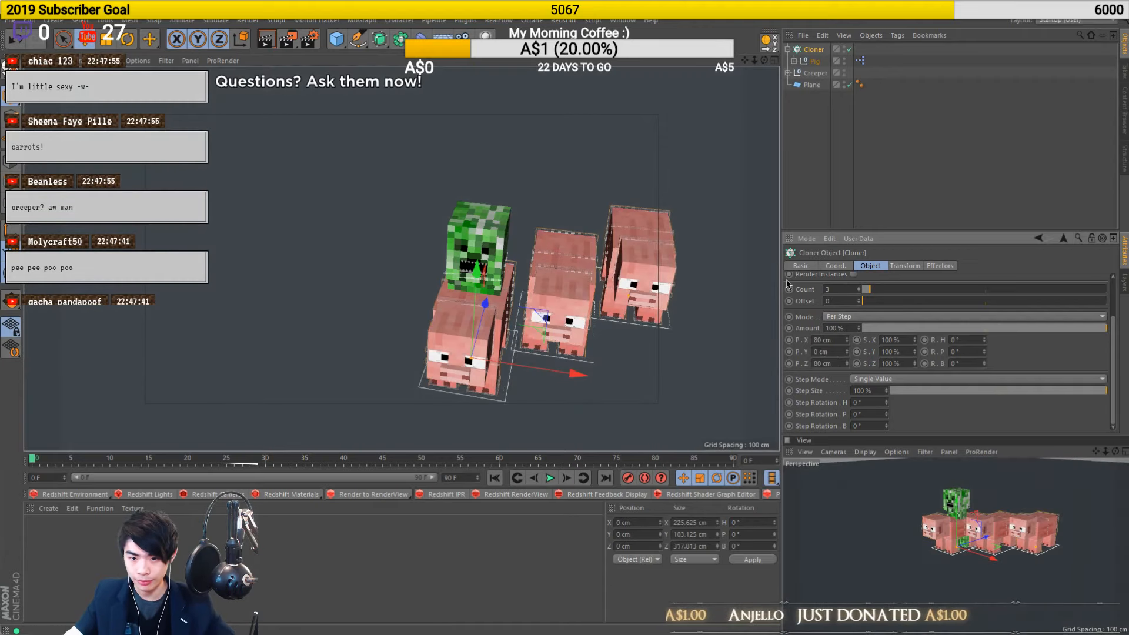
# Switch the Cloner to Grid Array mode, enable Render Instances and set the Y count to 1
pyautogui.scroll(3, 837, 294)
pyautogui.click(840, 291)
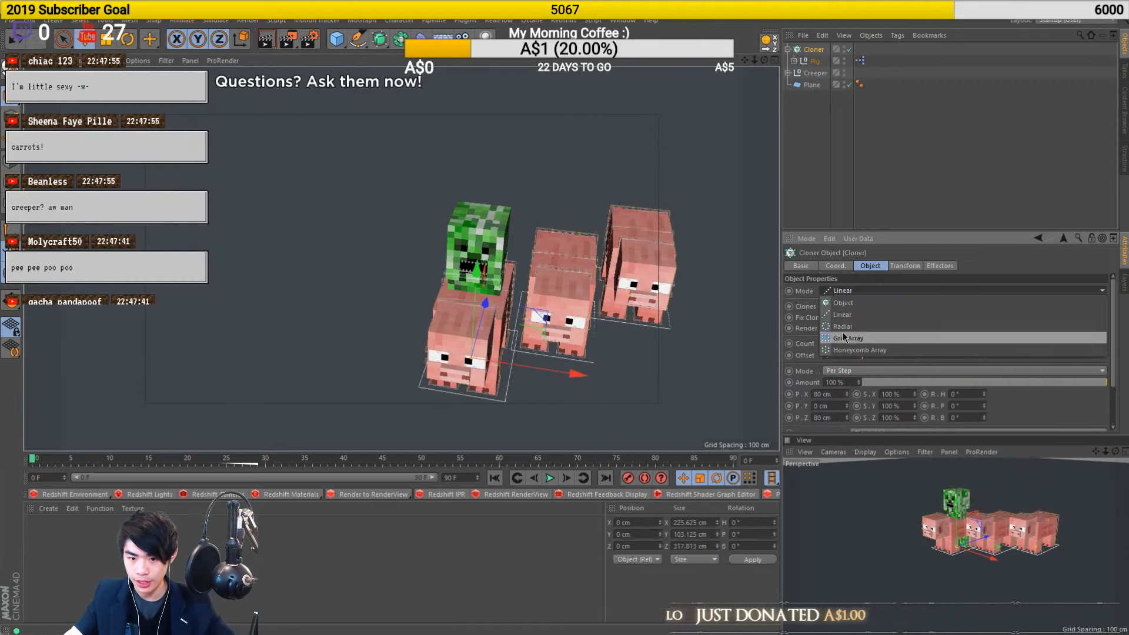
pyautogui.click(848, 338)
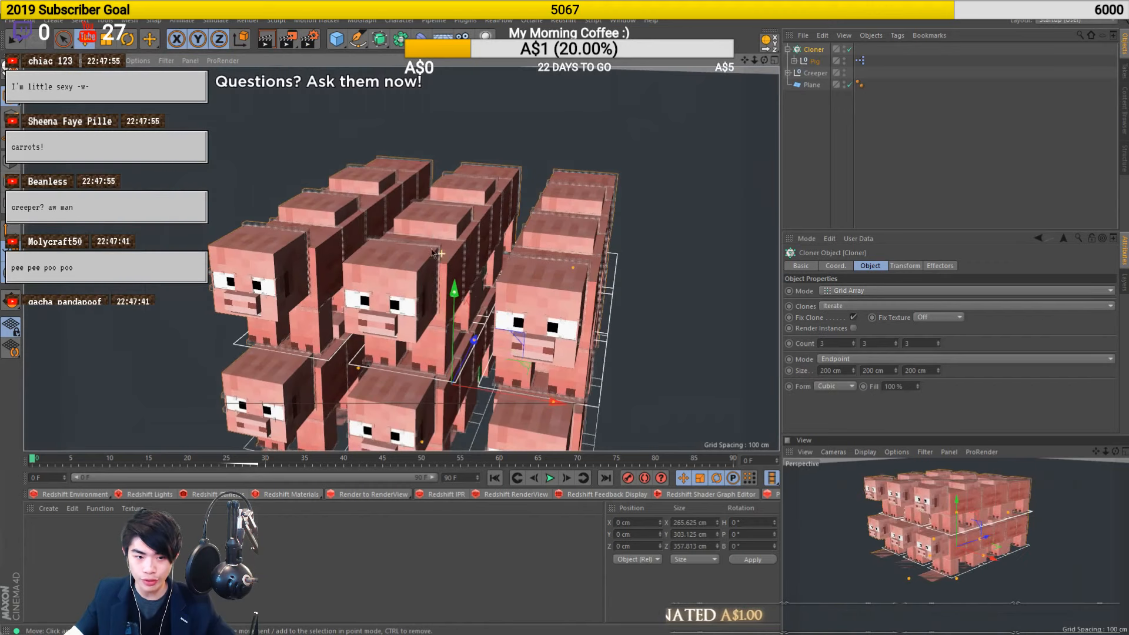
pyautogui.click(853, 328)
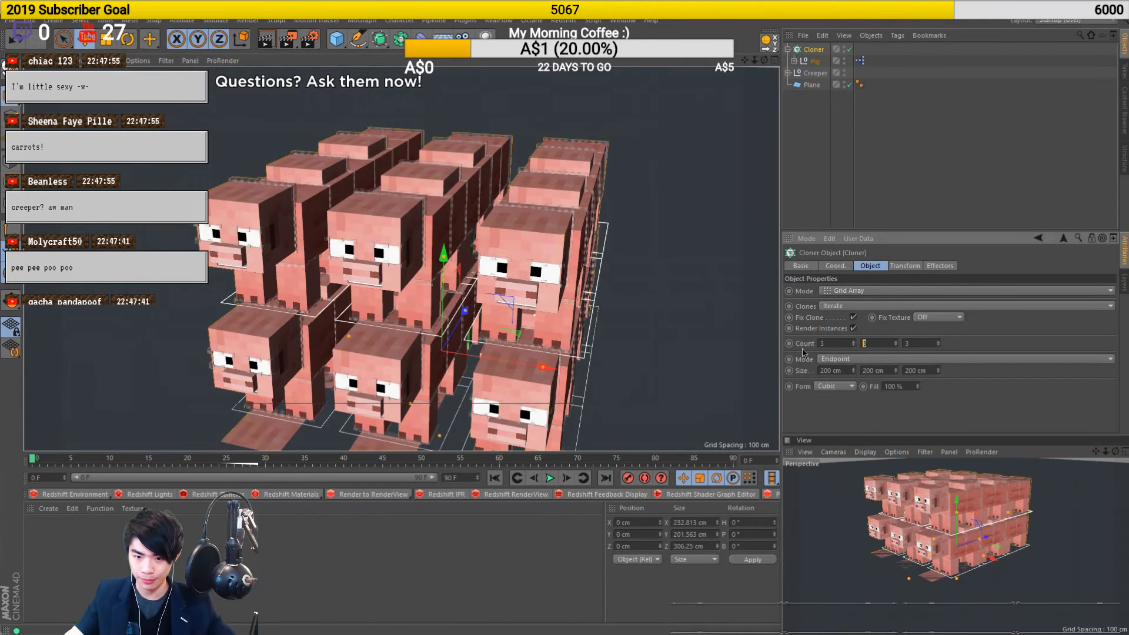
pyautogui.doubleClick(864, 342)
pyautogui.write('1')
pyautogui.press('Return')
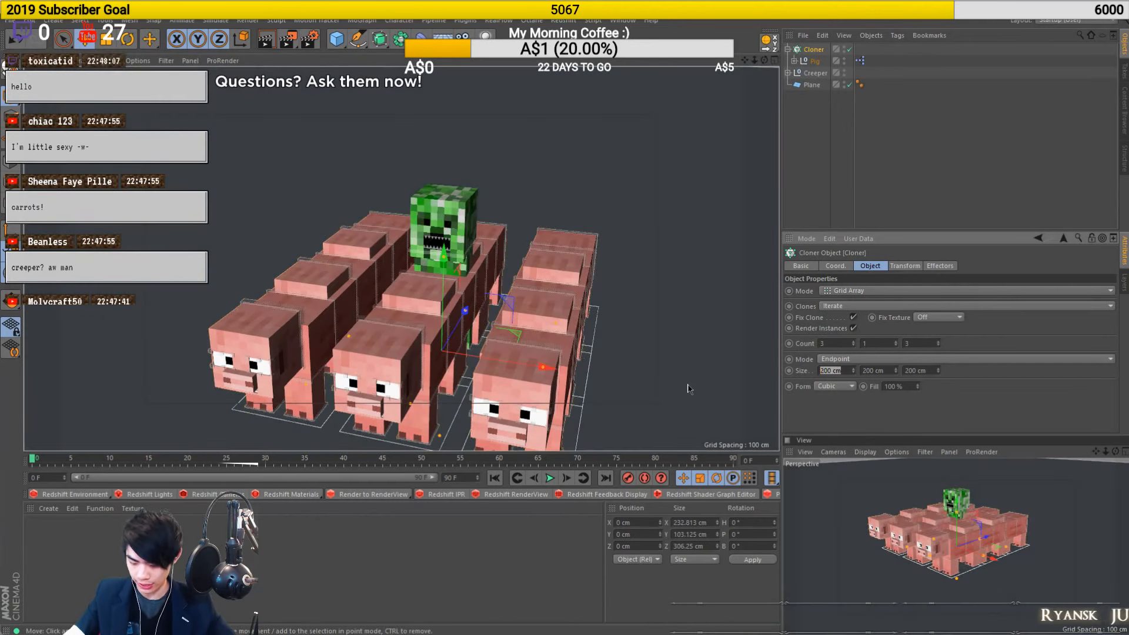
# Set the pig grid's overall size to 600 cm in X and 600 cm in Z
pyautogui.write('600')
pyautogui.press('Tab')
pyautogui.press('Tab')
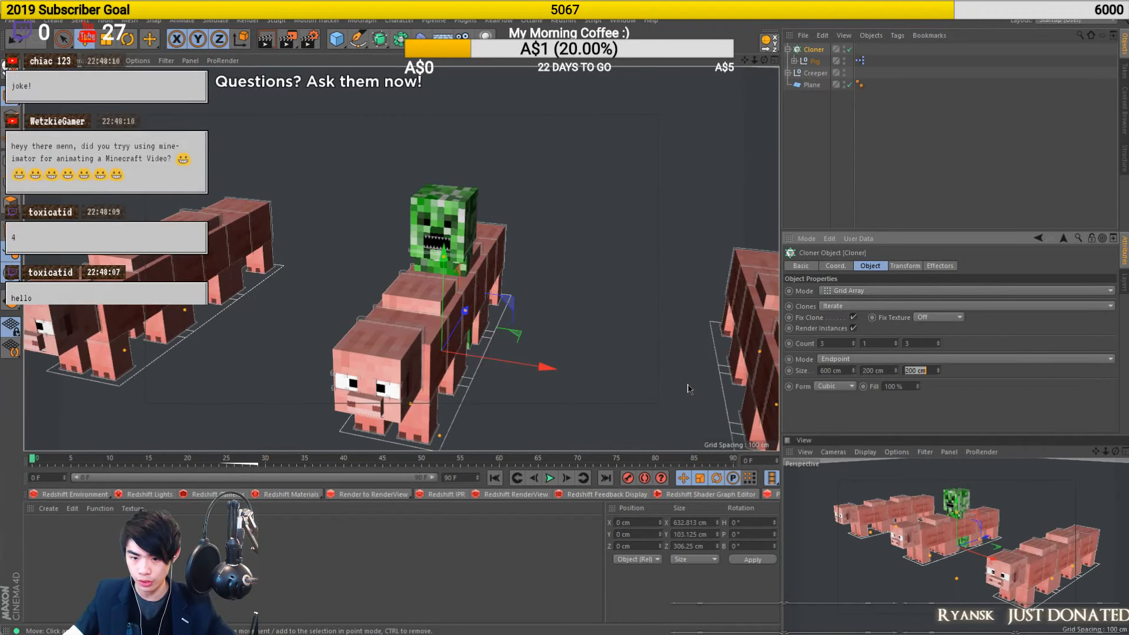
pyautogui.write('600')
pyautogui.press('Return')
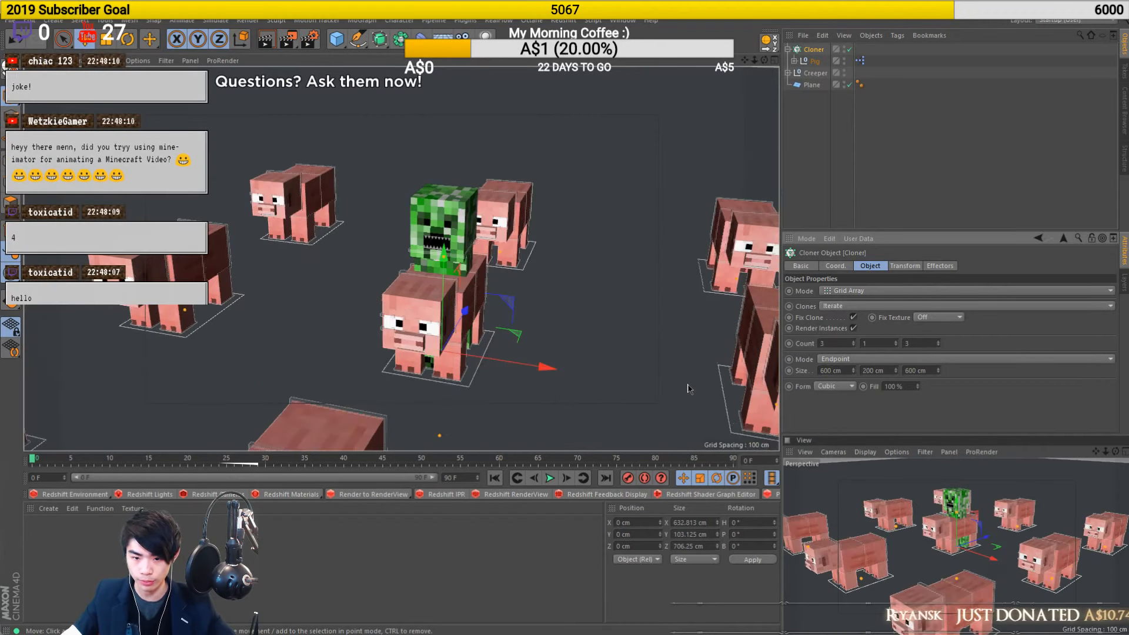
# Change the grid's size mode to Per-Step and set the spacing to 150 cm in X and Z
pyautogui.click(831, 371)
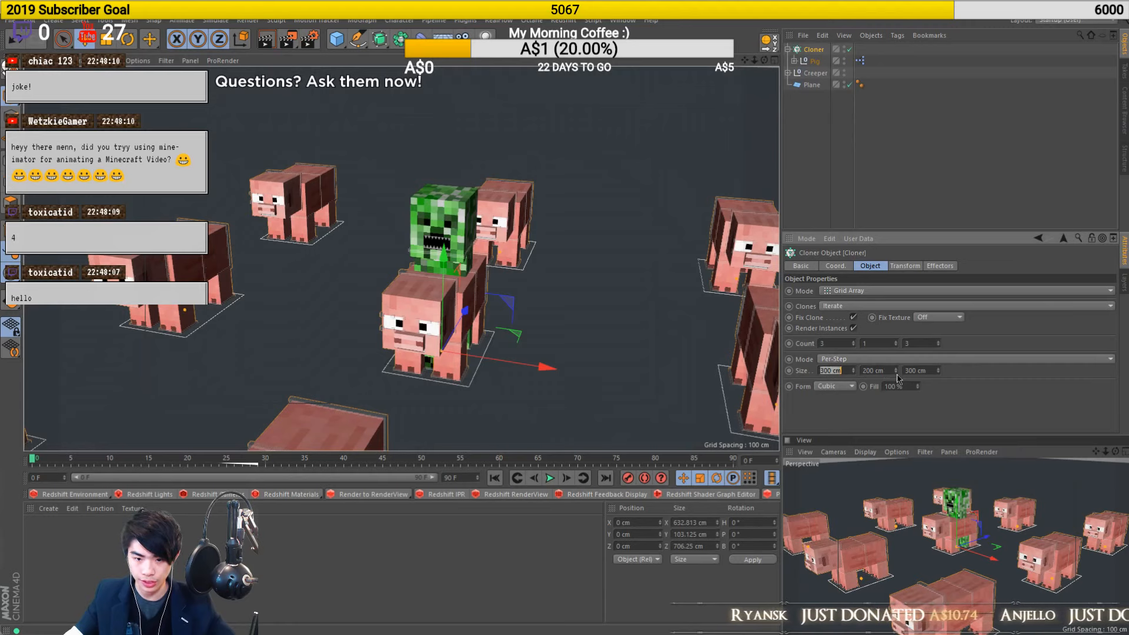
pyautogui.write('150')
pyautogui.press('Tab')
pyautogui.press('Tab')
pyautogui.write('150')
pyautogui.press('Return')
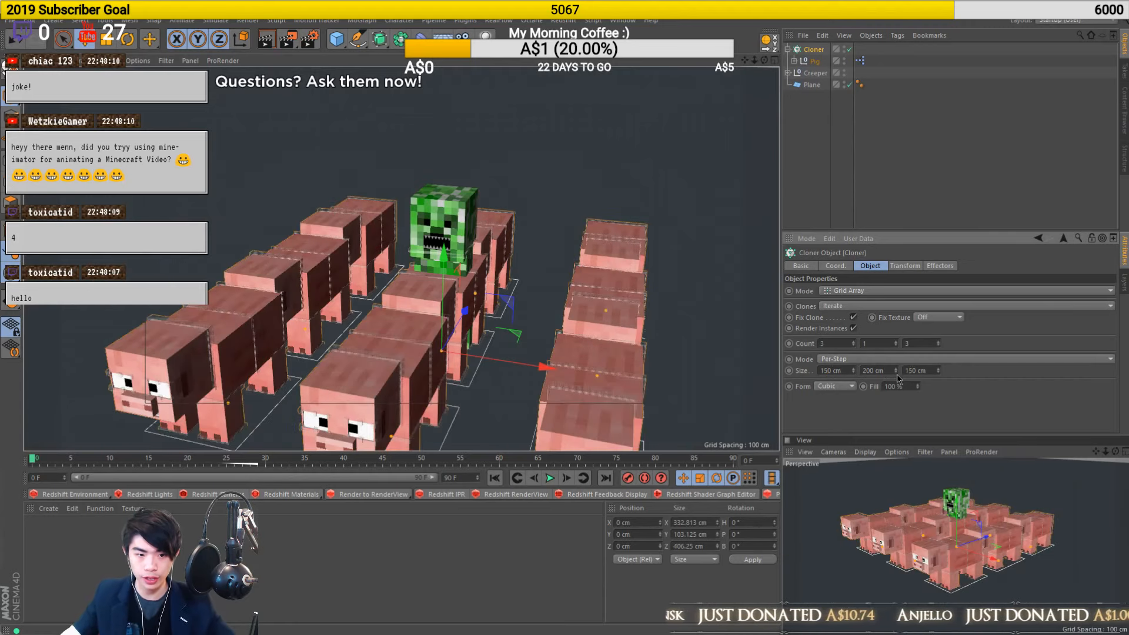
# Set the Cloner's grid count to 8 in X and 8 in Z
pyautogui.scroll(3, 306, 331)
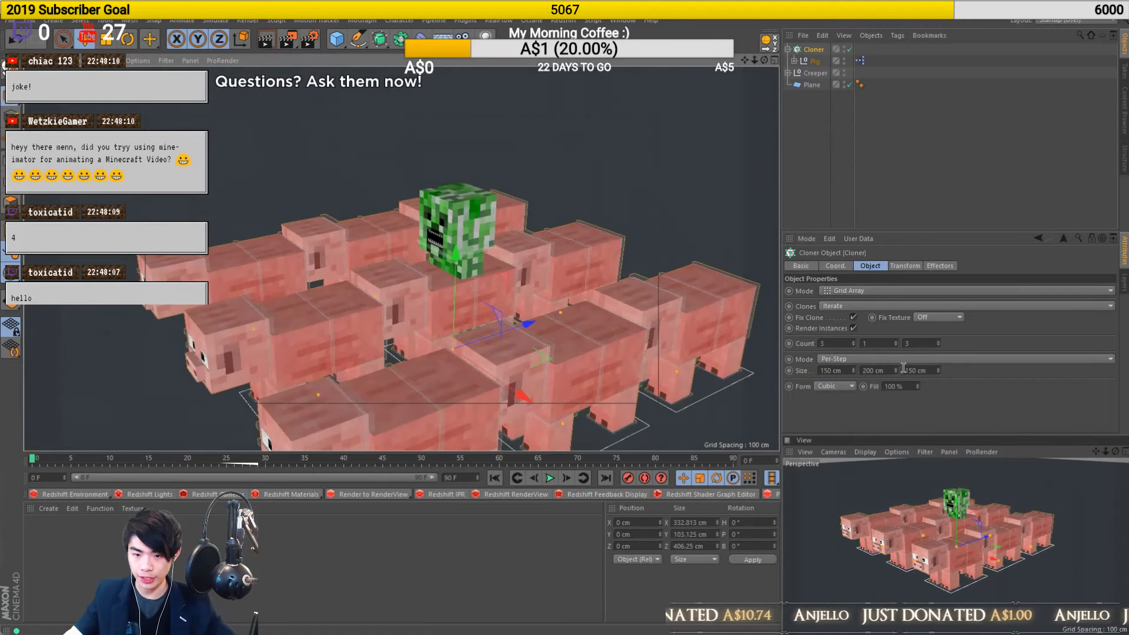
pyautogui.click(842, 342)
pyautogui.write('8')
pyautogui.press('Return')
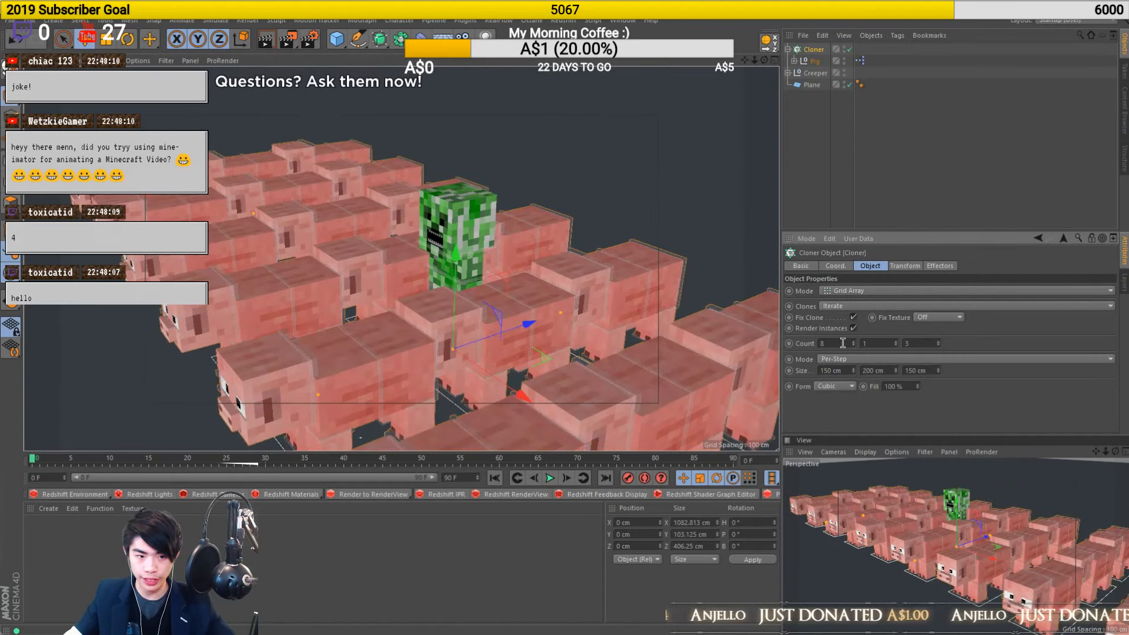
pyautogui.click(915, 343)
pyautogui.write('8')
pyautogui.press('Return')
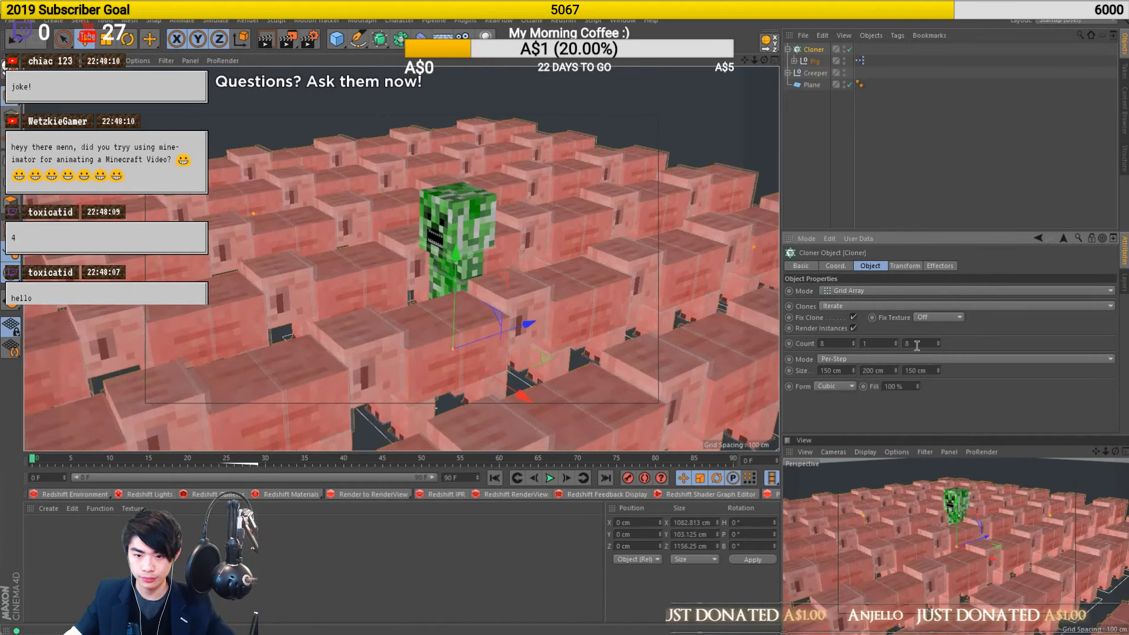
# Tighten the pig grid's per-step X spacing to 92 cm
pyautogui.keyDown('alt'); pyautogui.moveTo(357, 287); pyautogui.dragTo(335, 286, button='right'); pyautogui.keyUp('alt')
pyautogui.keyDown('alt'); pyautogui.moveTo(335, 287); pyautogui.dragTo(452, 300); pyautogui.keyUp('alt')
pyautogui.keyDown('alt'); pyautogui.moveTo(452, 300); pyautogui.dragTo(431, 299, button='right'); pyautogui.keyUp('alt')
pyautogui.keyDown('alt'); pyautogui.moveTo(431, 299); pyautogui.dragTo(415, 298); pyautogui.keyUp('alt')
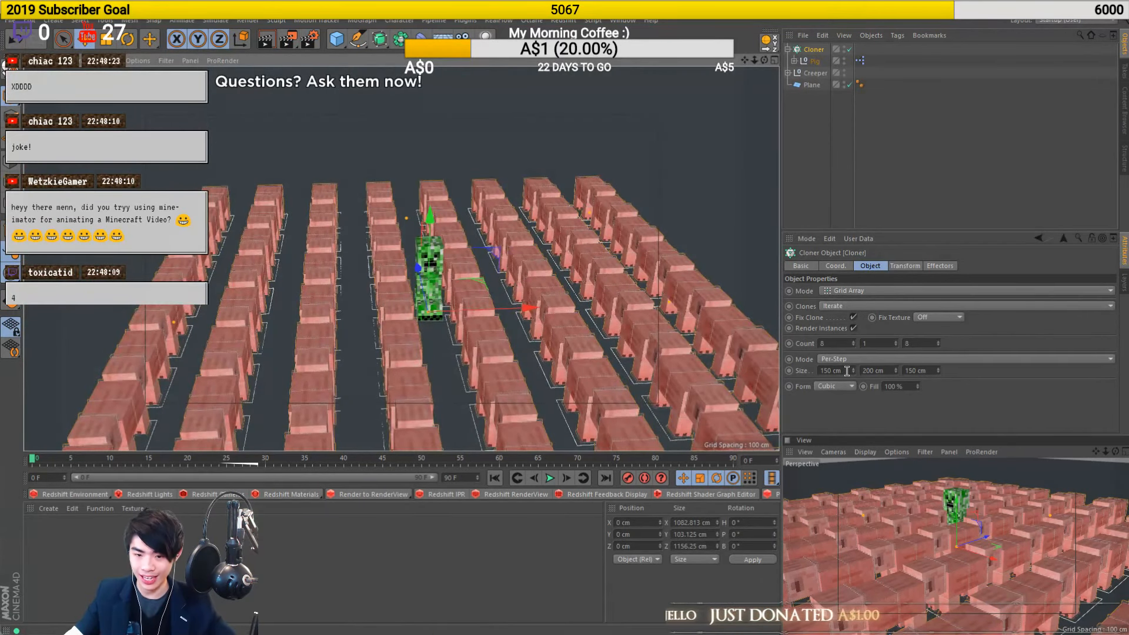
pyautogui.moveTo(845, 371)
pyautogui.mouseDown()
pyautogui.moveTo(816, 371)
pyautogui.moveTo(846, 370)
pyautogui.moveTo(835, 370)
pyautogui.mouseUp()
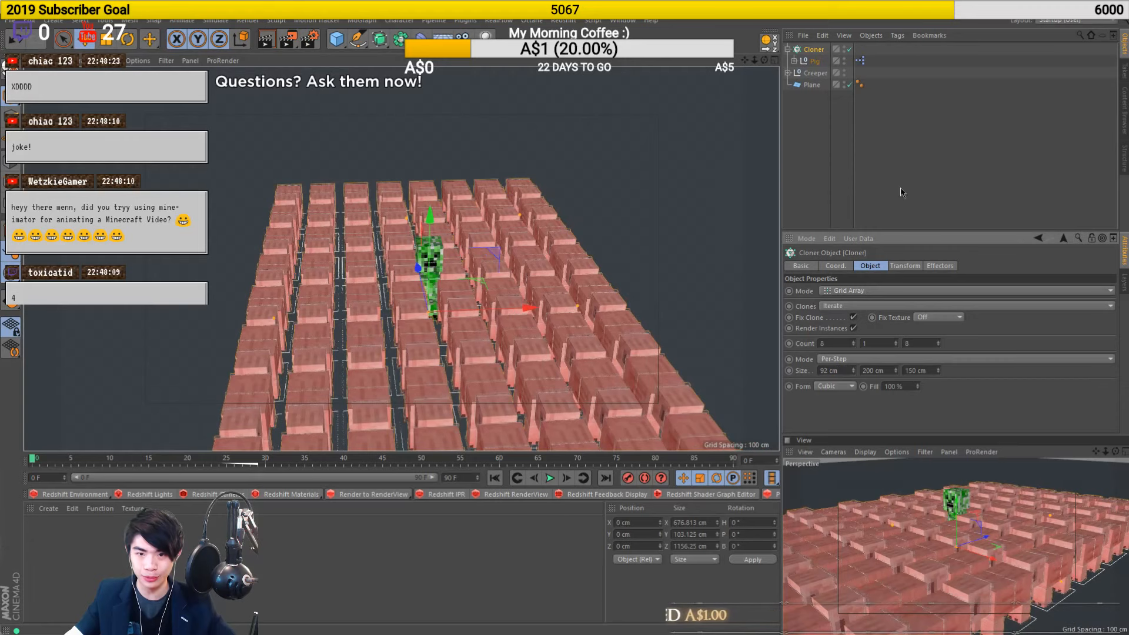
# Add a MoGraph Random effector to the Cloner
pyautogui.rightClick(811, 52)
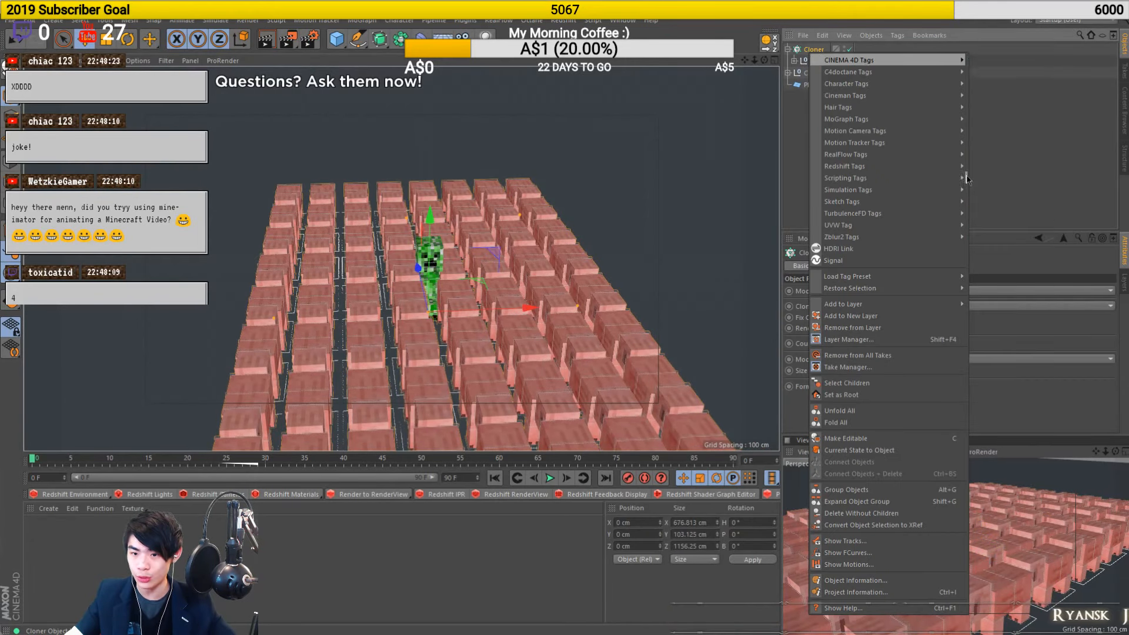
pyautogui.click(362, 20)
pyautogui.moveTo(434, 37)
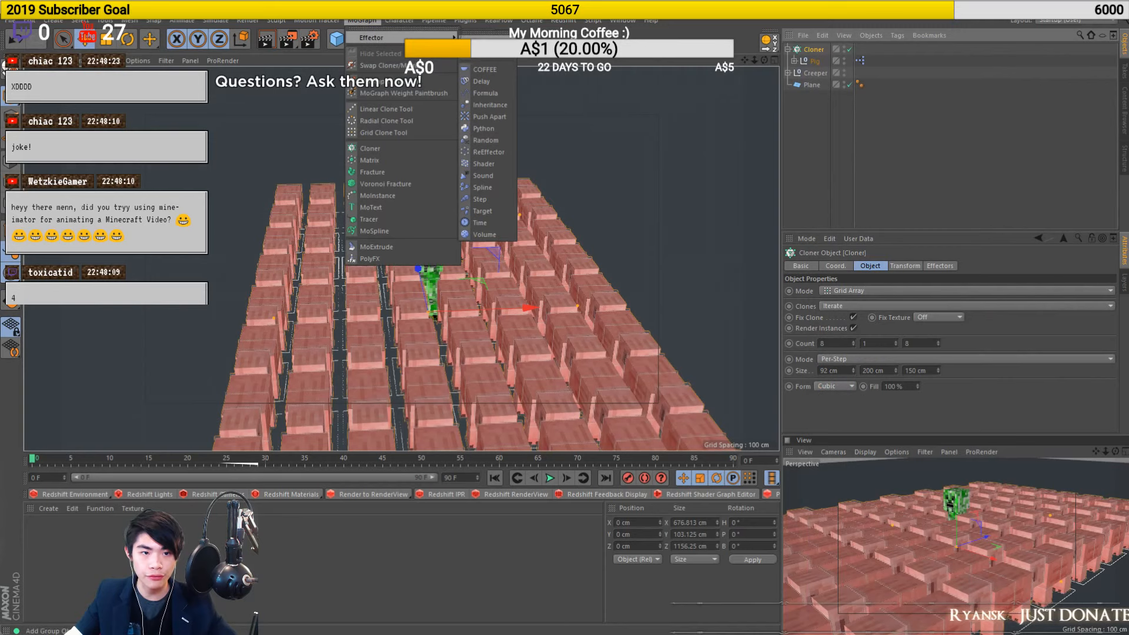
pyautogui.click(484, 142)
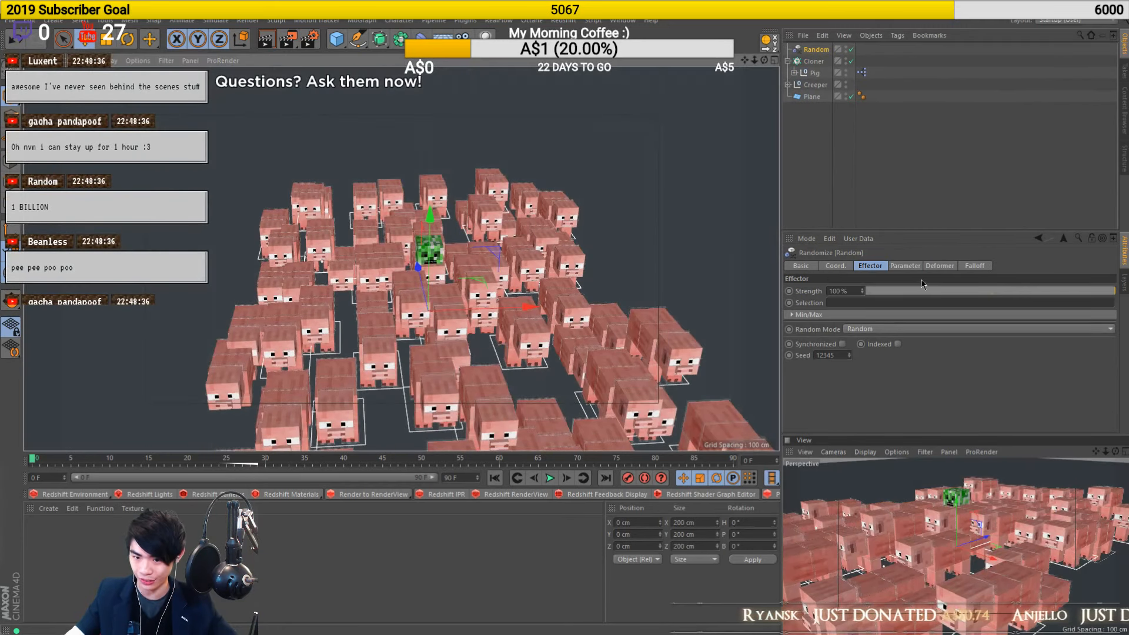
# Keep the Random effector's position variation enabled and set its Y amount to 0 cm
pyautogui.click(904, 266)
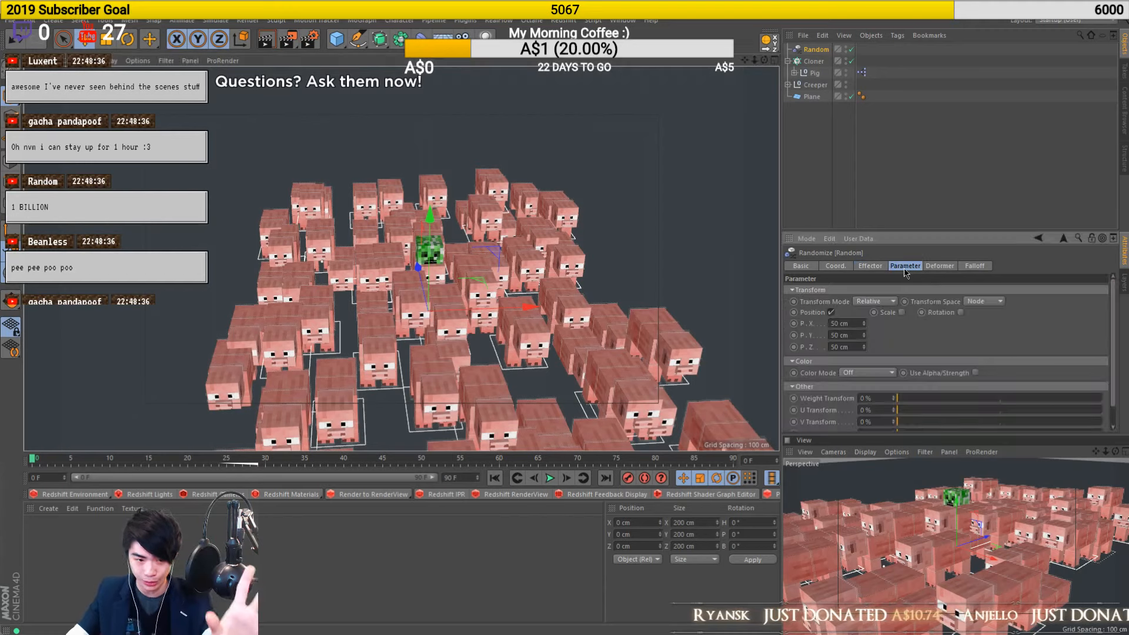
pyautogui.click(832, 312)
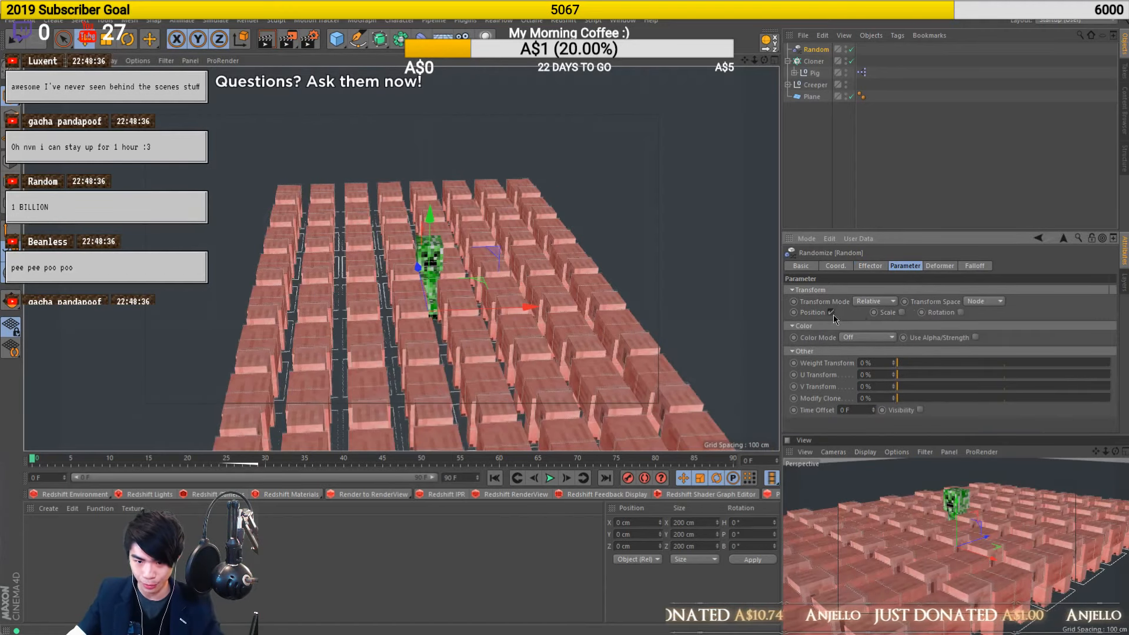
pyautogui.click(833, 314)
pyautogui.click(836, 335)
pyautogui.write('0')
pyautogui.press('Return')
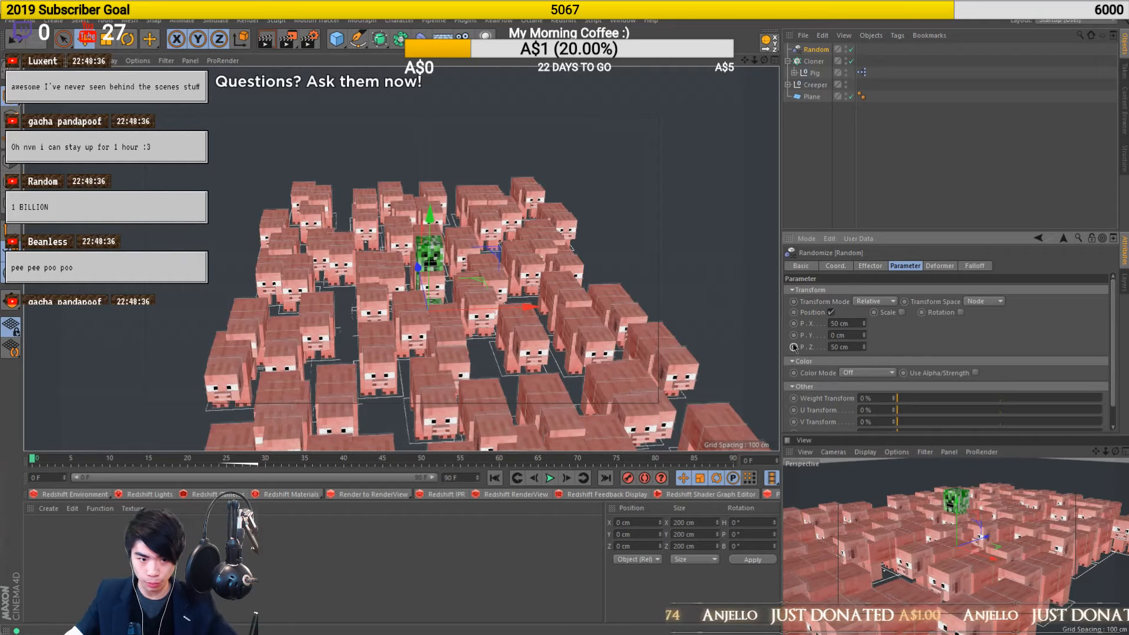
# Enable rotation on the Random effector and set its heading variation to 90°
pyautogui.keyDown('alt'); pyautogui.moveTo(521, 370); pyautogui.dragTo(498, 272); pyautogui.keyUp('alt')
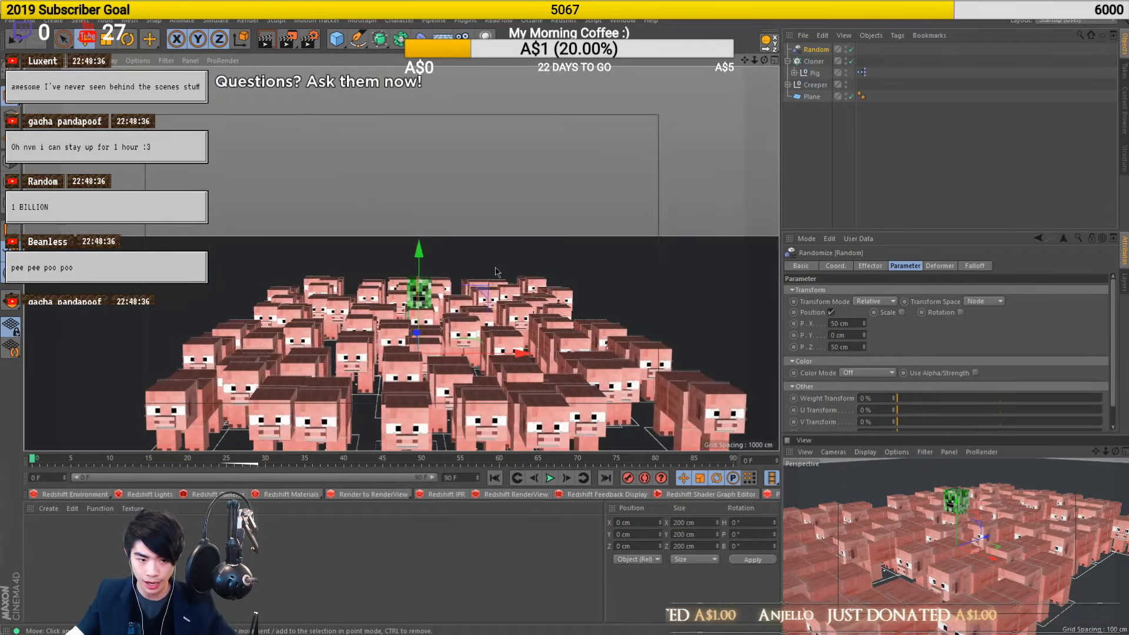
pyautogui.click(961, 313)
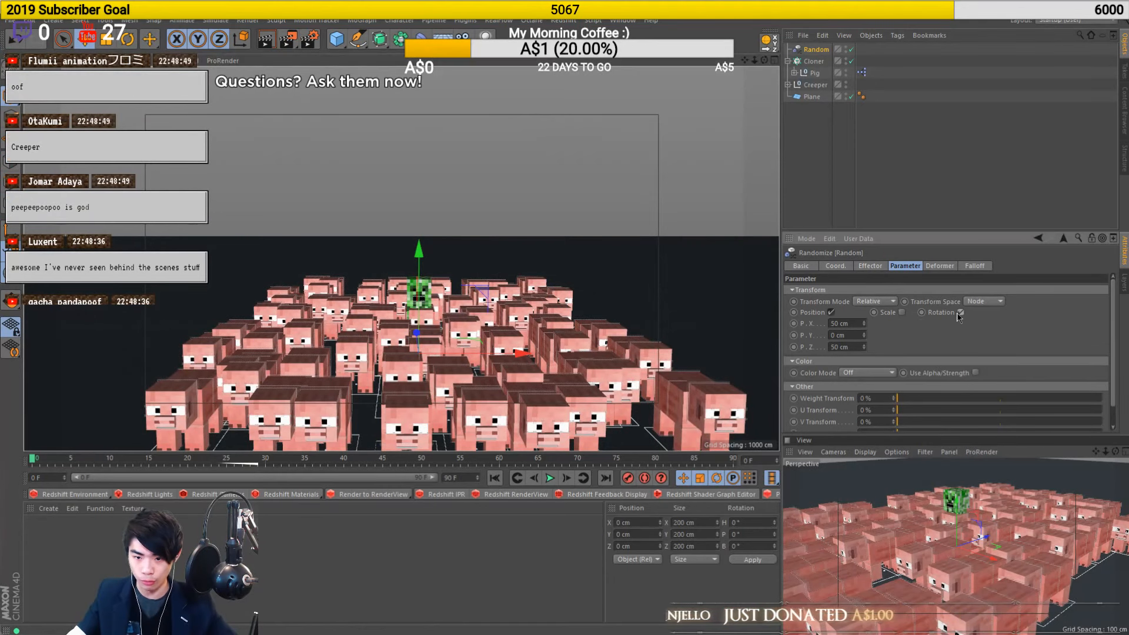
pyautogui.write('50')
pyautogui.press('Return')
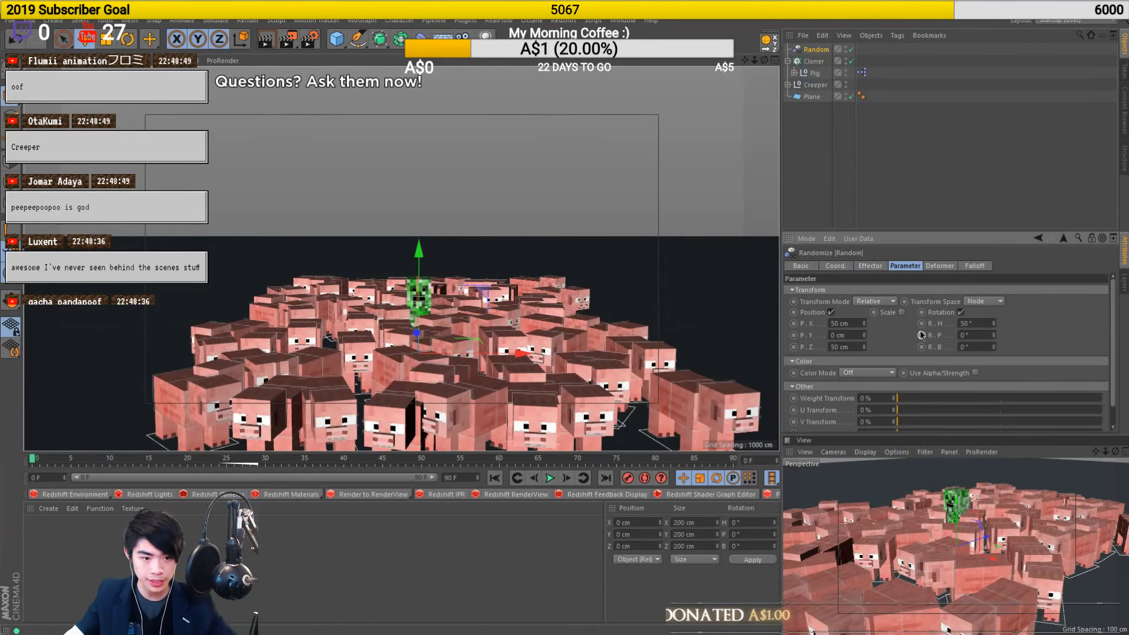
pyautogui.write('90')
pyautogui.press('Return')
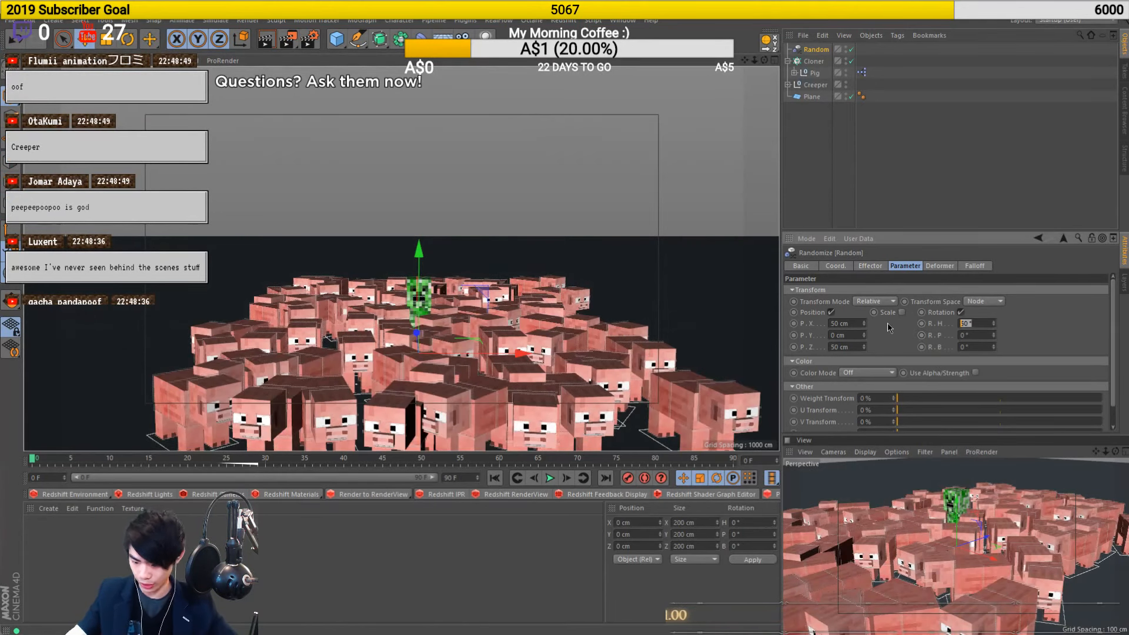
pyautogui.keyDown('alt'); pyautogui.moveTo(406, 388); pyautogui.dragTo(577, 339); pyautogui.keyUp('alt')
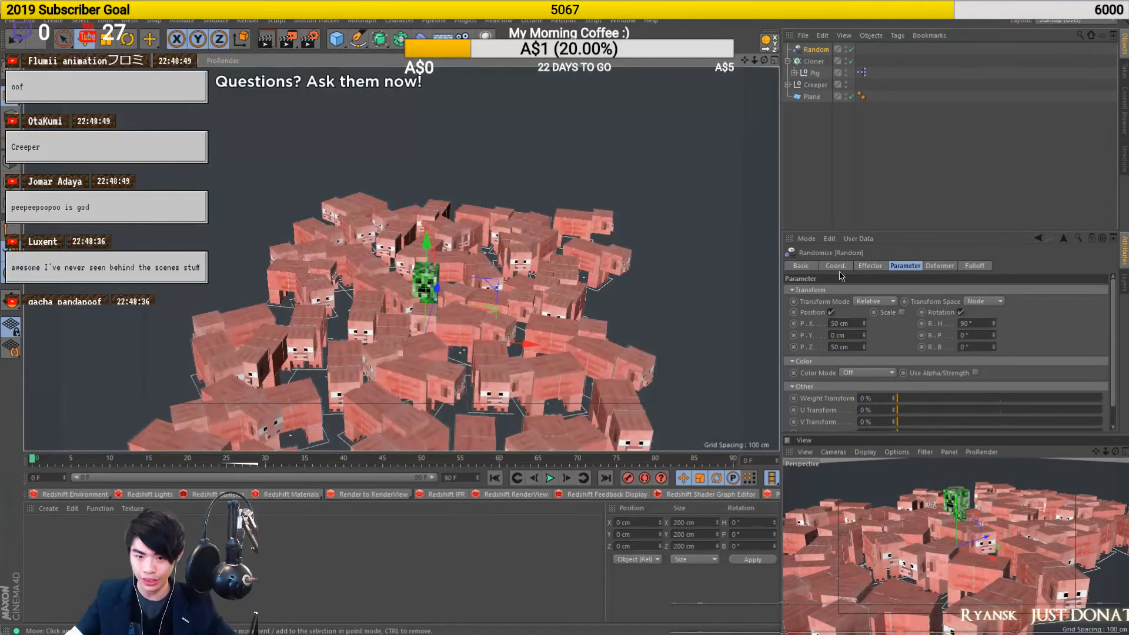
# Review the Cloner's coordinate and transform settings, and set its X count to 15
pyautogui.click(814, 61)
pyautogui.click(835, 266)
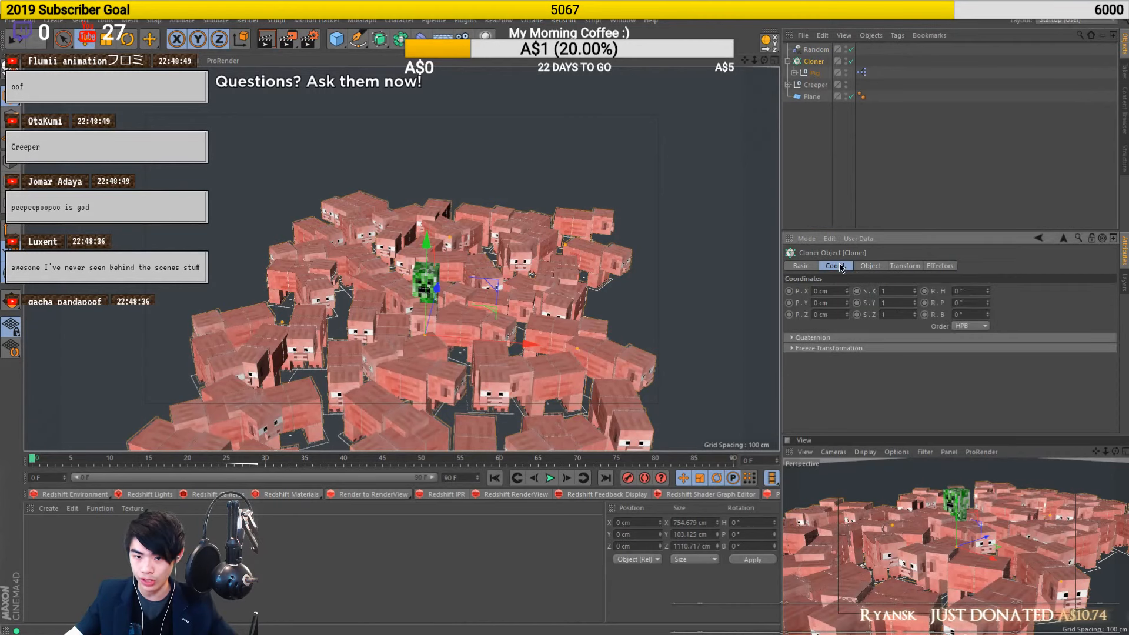
pyautogui.click(869, 266)
pyautogui.click(904, 265)
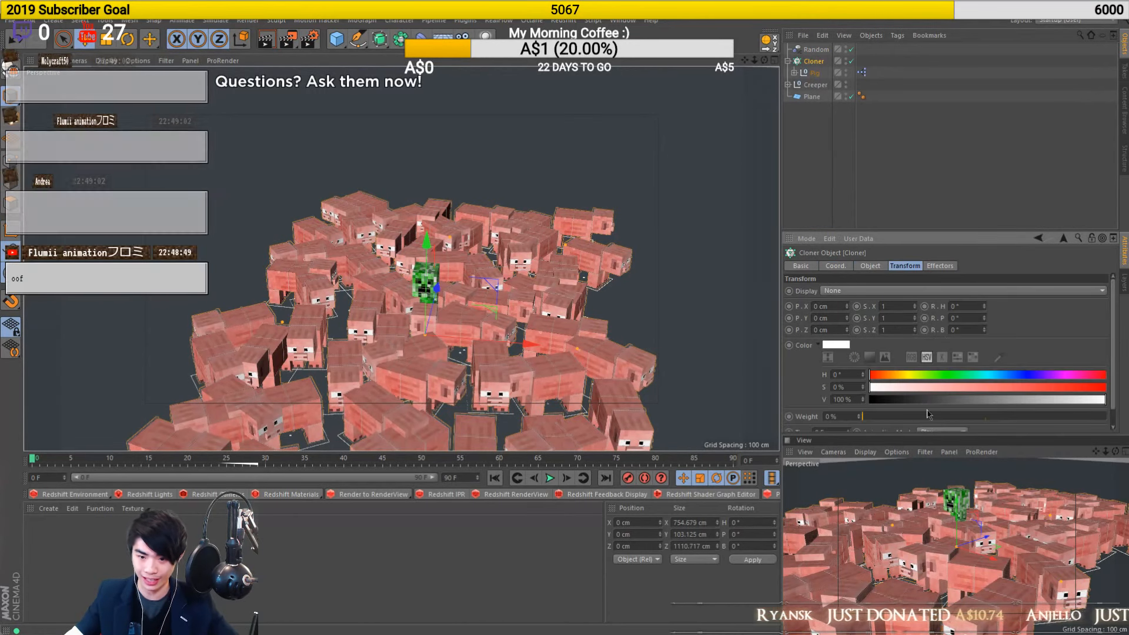
pyautogui.scroll(-1, 831, 289)
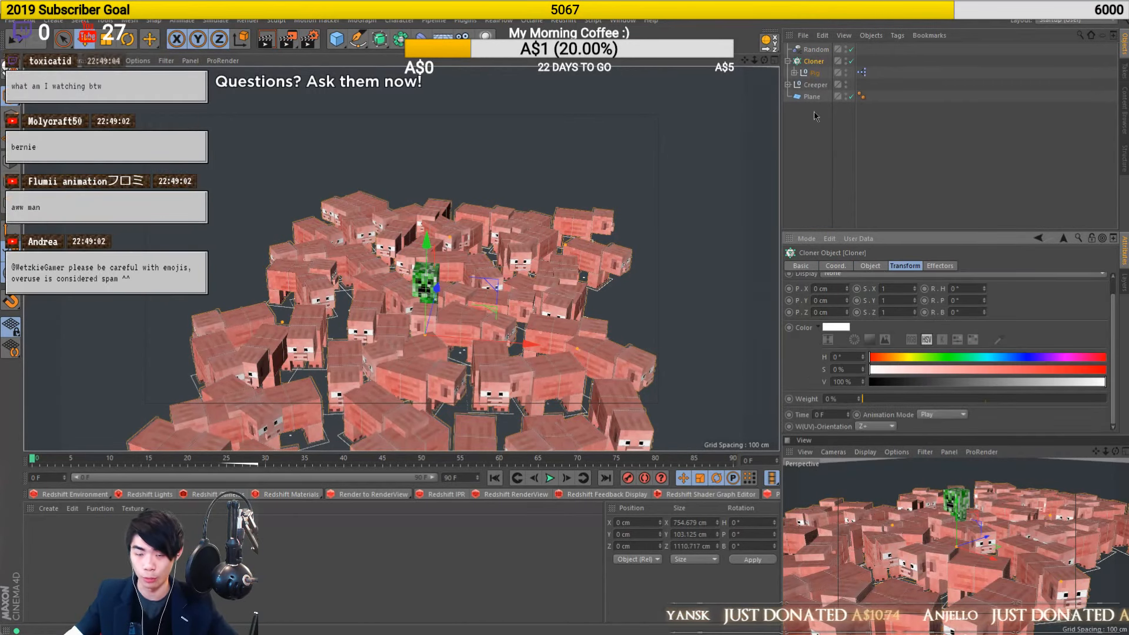
pyautogui.scroll(1, 867, 274)
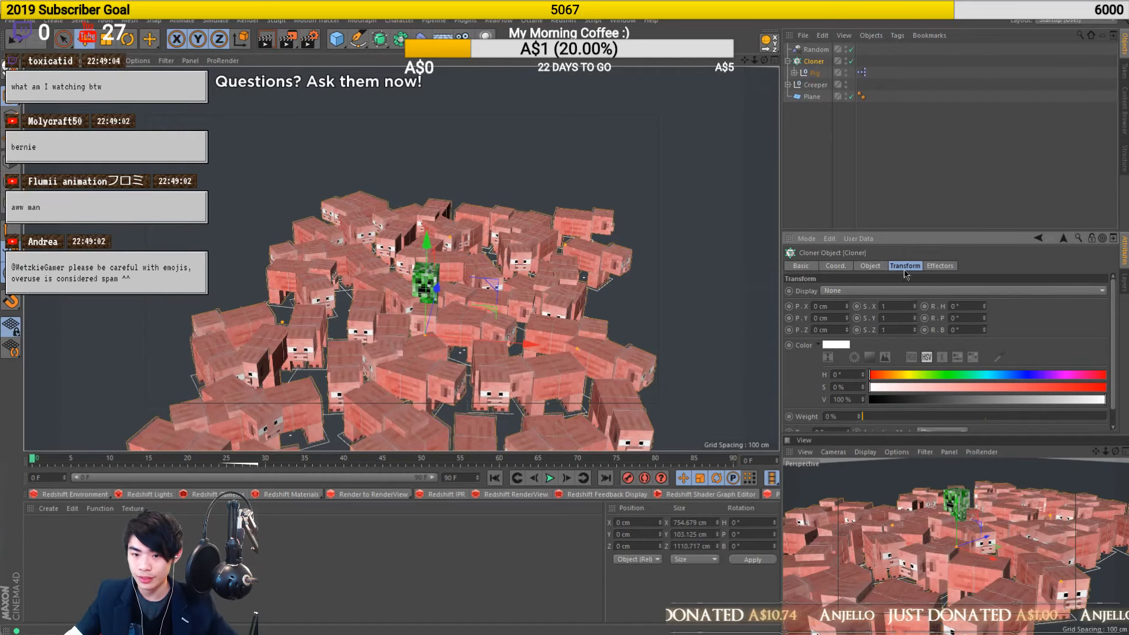
pyautogui.click(872, 267)
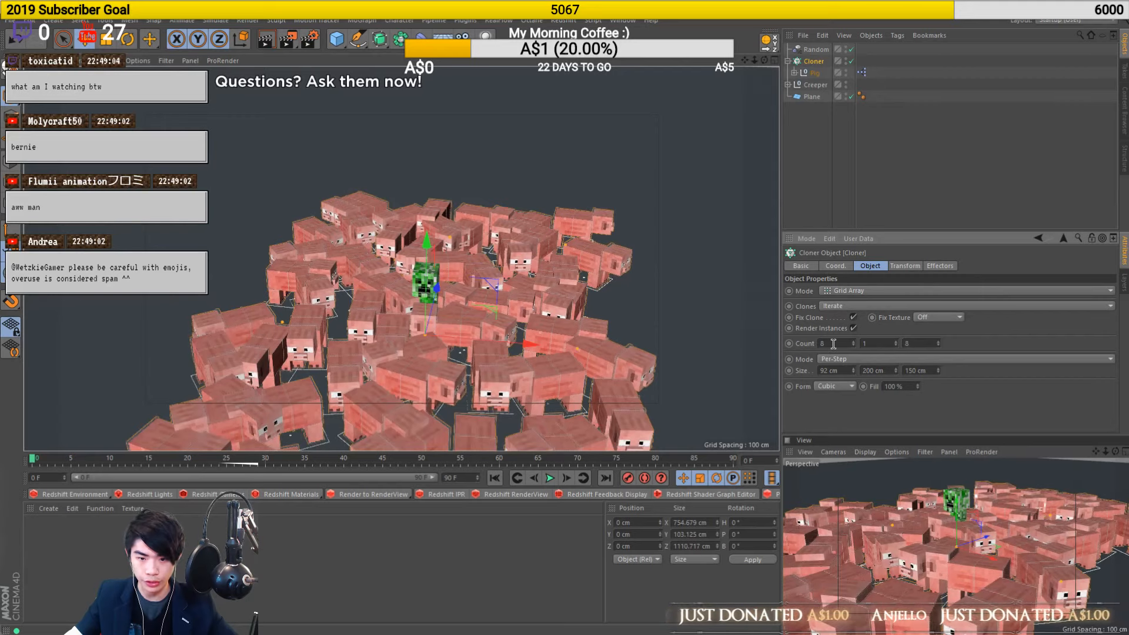
pyautogui.moveTo(833, 344); pyautogui.dragTo(488, 347)
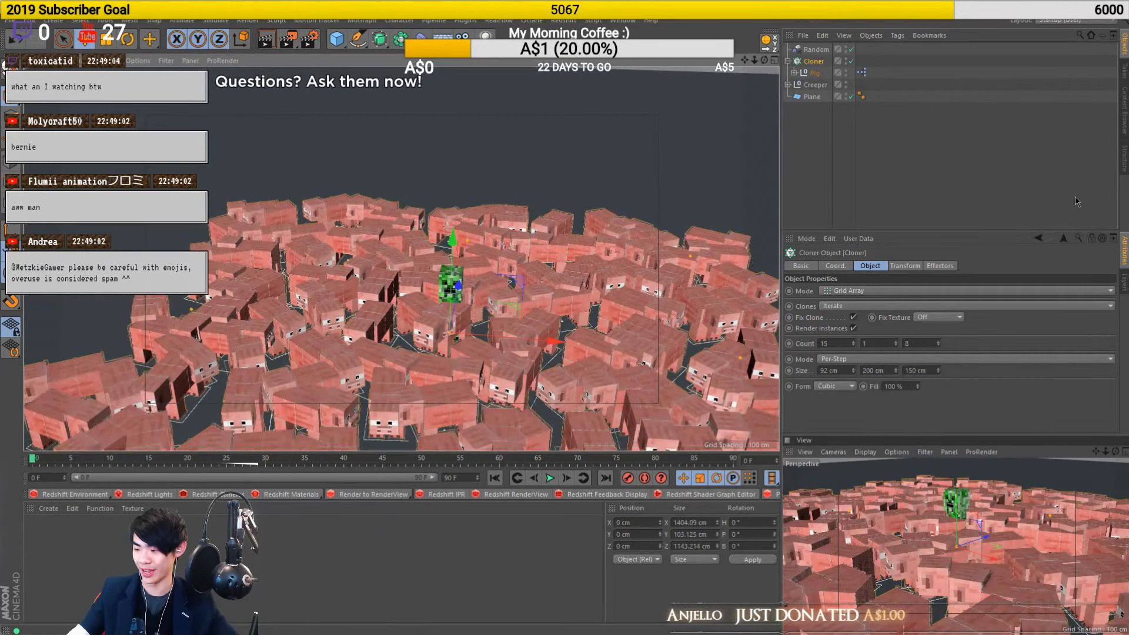
pyautogui.click(951, 163)
pyautogui.keyDown('alt'); pyautogui.moveTo(222, 306); pyautogui.dragTo(411, 258); pyautogui.keyUp('alt')
# Add a Rigid Body simulation tag to the Cloner
pyautogui.rightClick(815, 72)
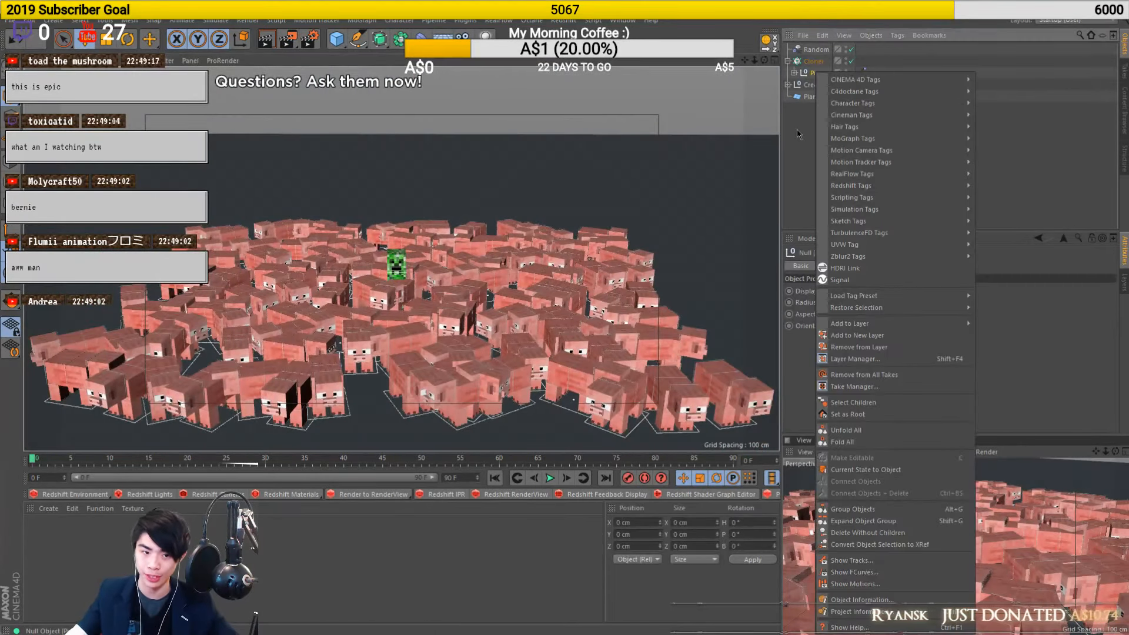
pyautogui.click(808, 61)
pyautogui.rightClick(813, 61)
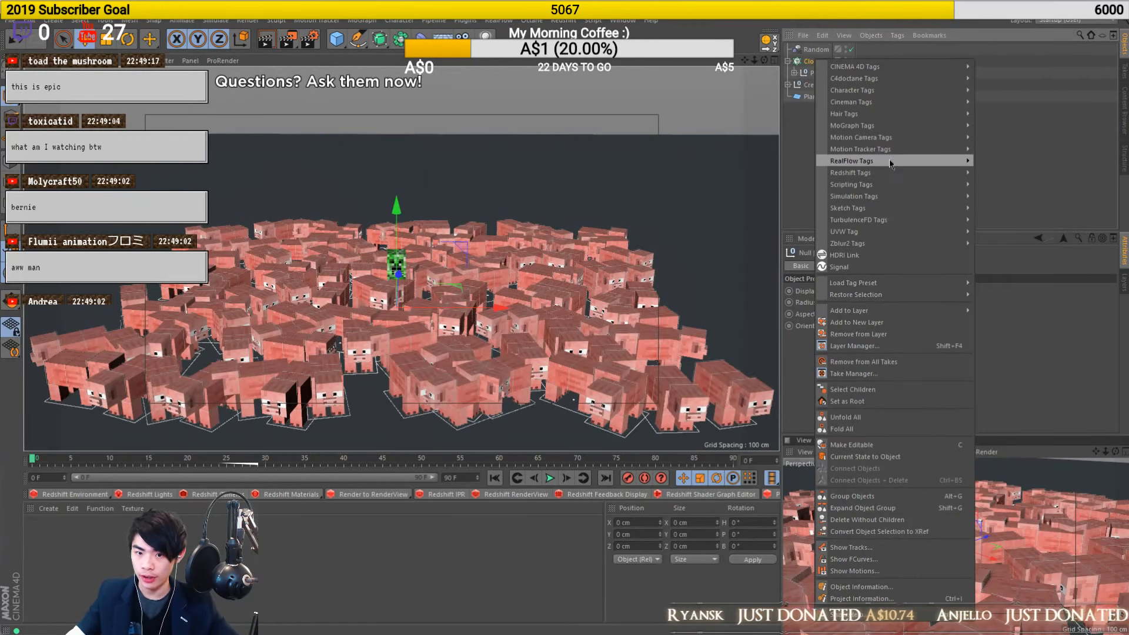
pyautogui.moveTo(870, 187)
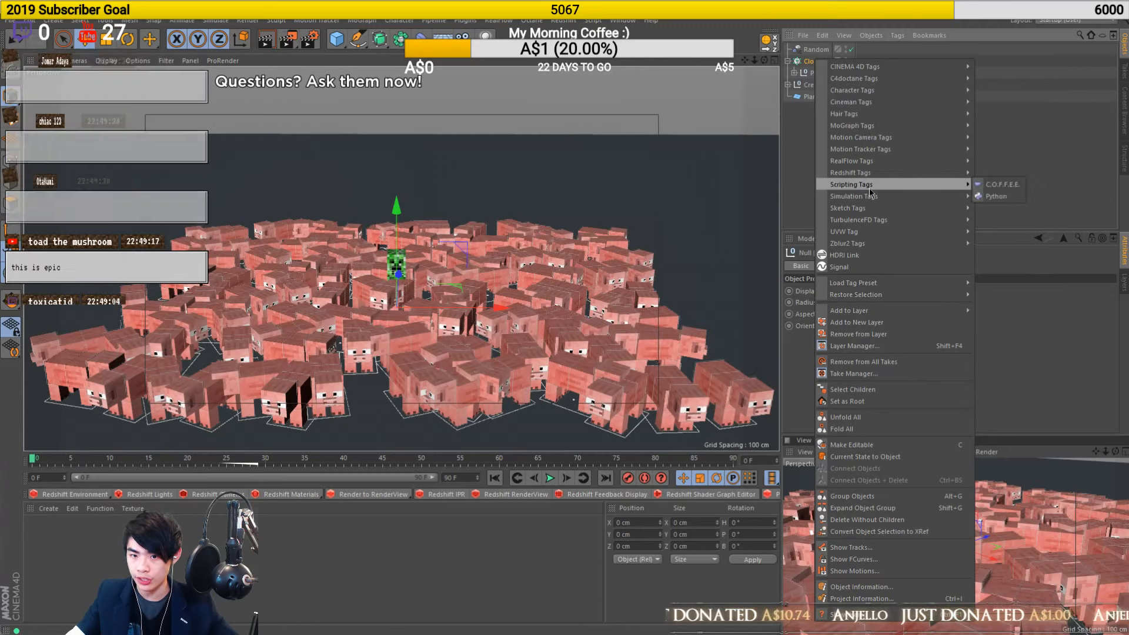
pyautogui.click(1012, 197)
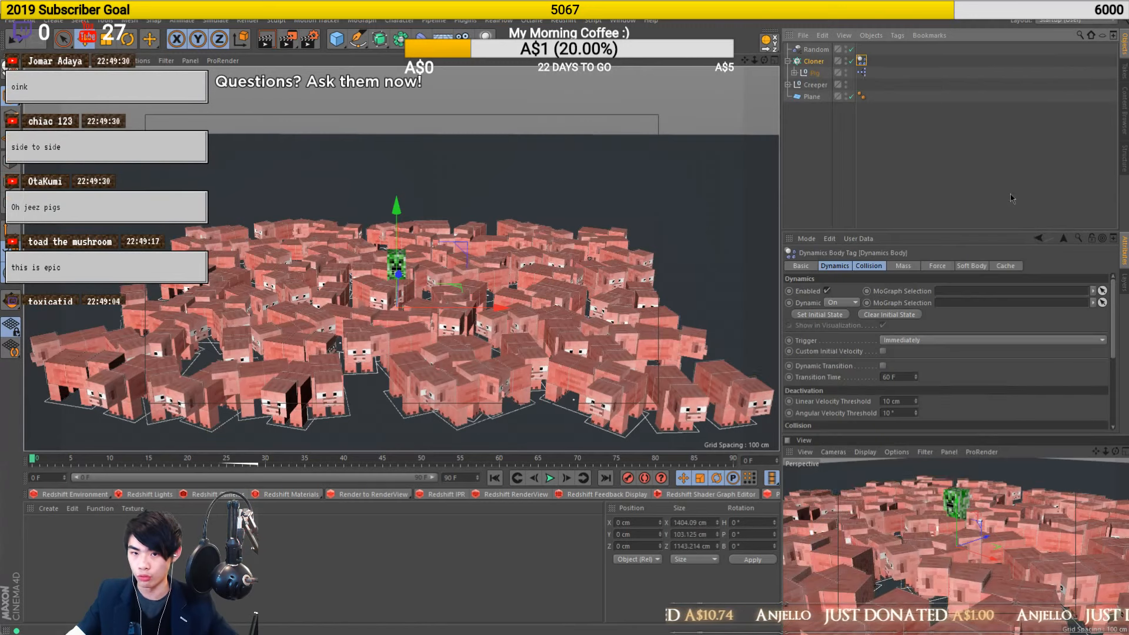
# Add a Collider Body simulation tag to the Plane
pyautogui.rightClick(821, 97)
pyautogui.moveTo(868, 209)
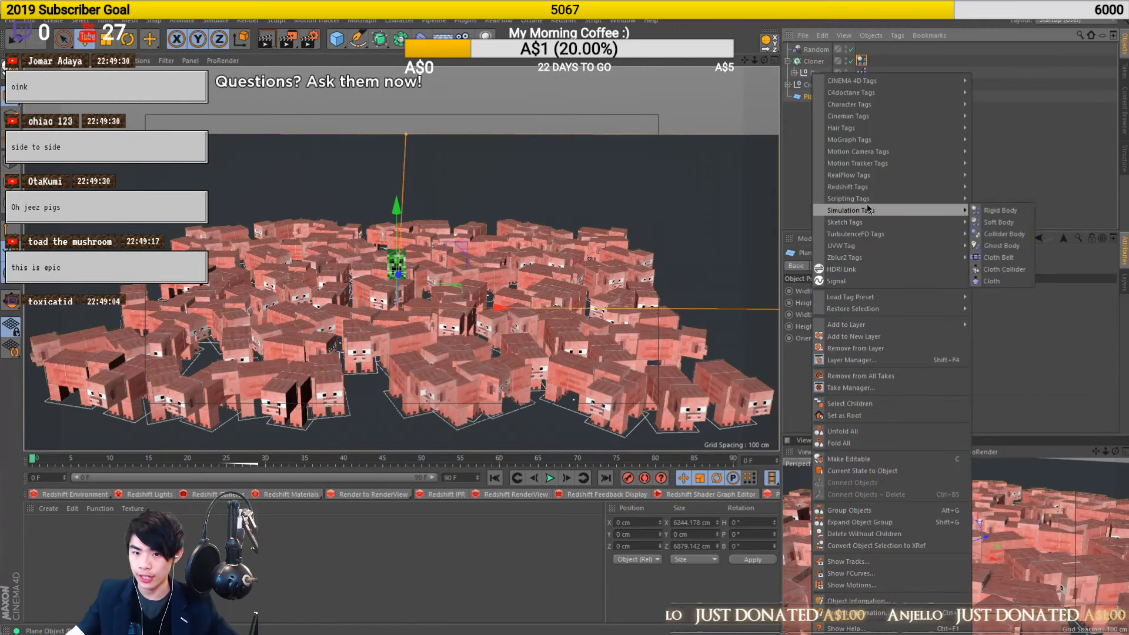
pyautogui.click(1004, 234)
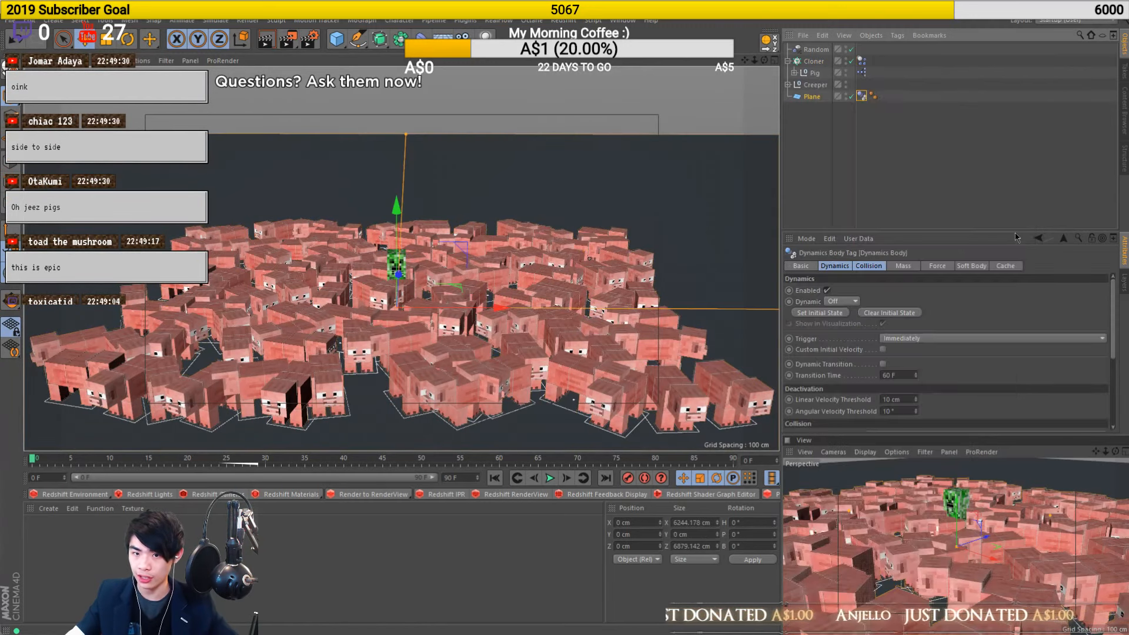
pyautogui.click(939, 182)
pyautogui.click(823, 75)
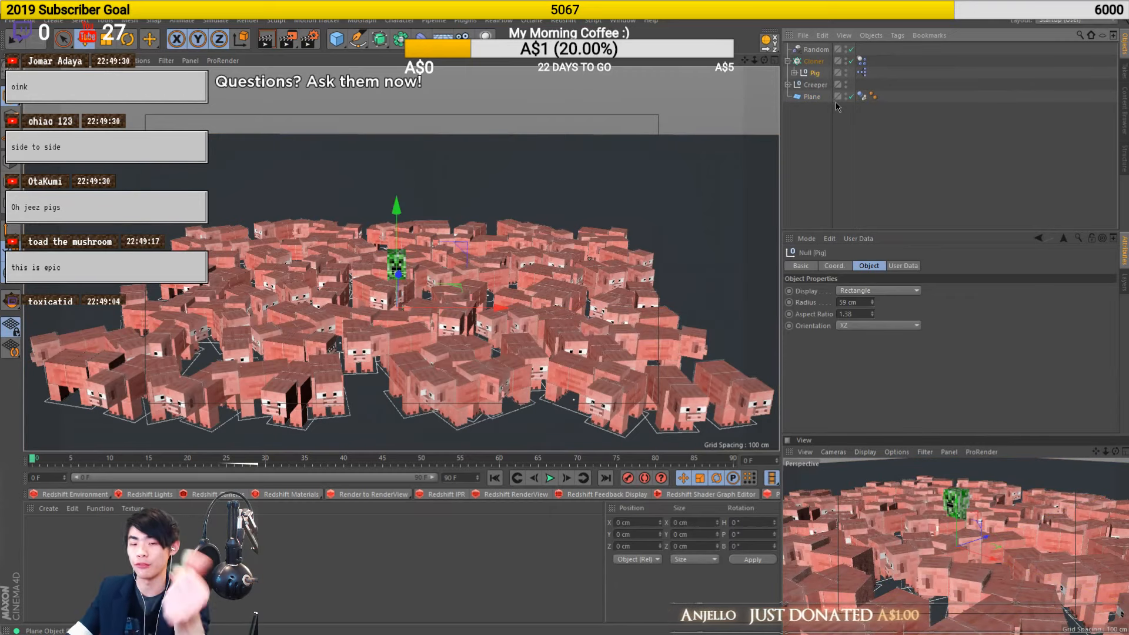
pyautogui.click(813, 98)
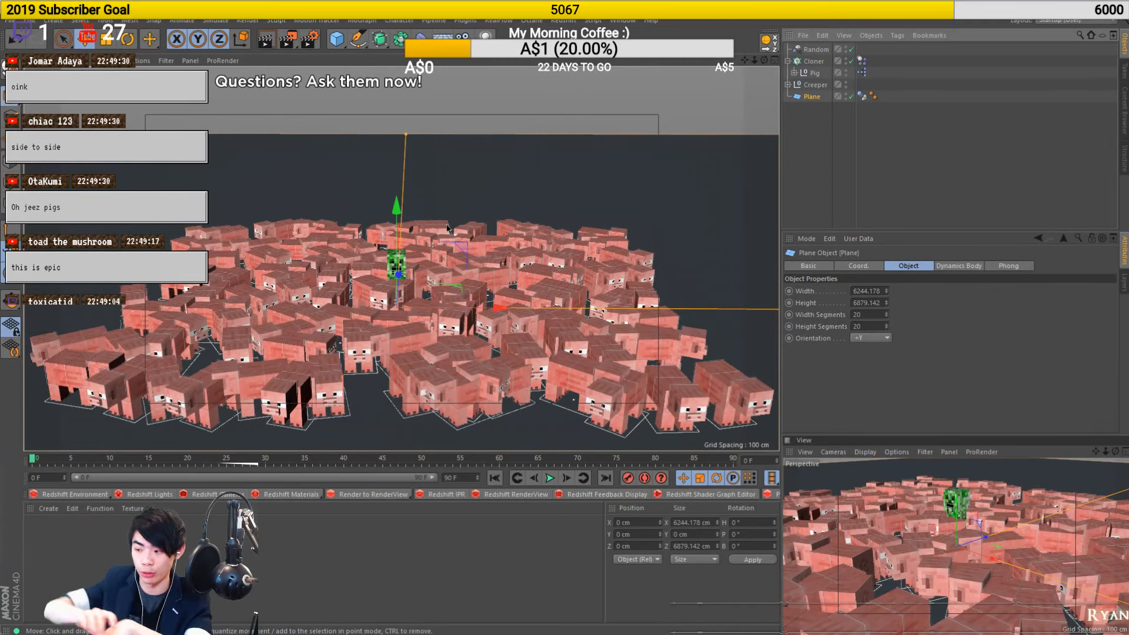
pyautogui.click(901, 169)
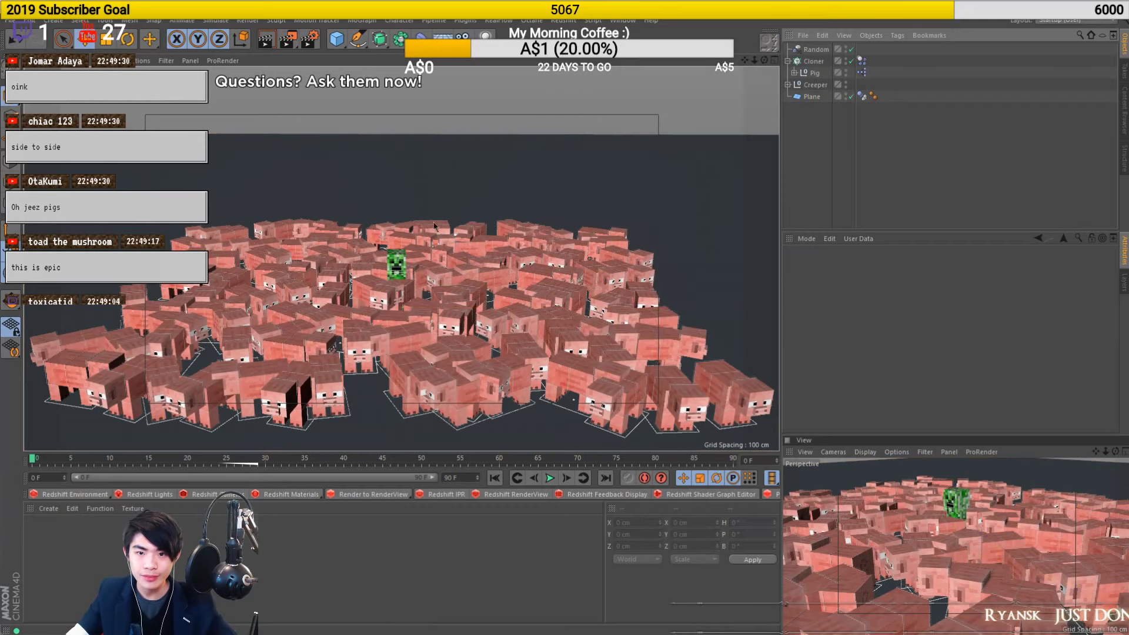
pyautogui.scroll(-2, 395, 292)
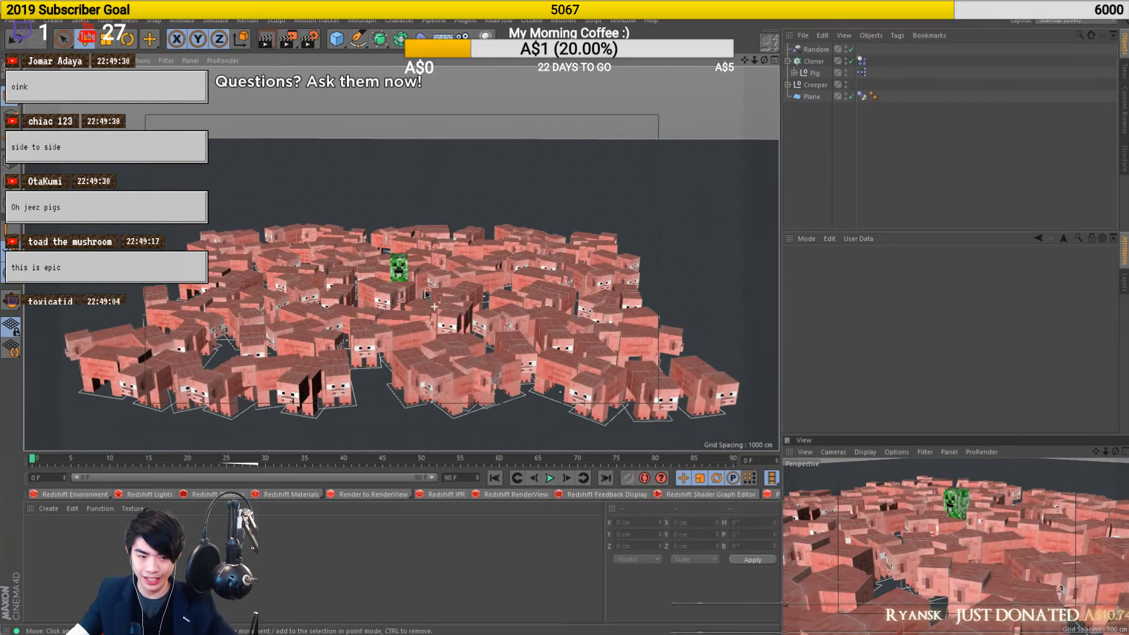
pyautogui.keyDown('alt'); pyautogui.moveTo(434, 307); pyautogui.dragTo(421, 259); pyautogui.keyUp('alt')
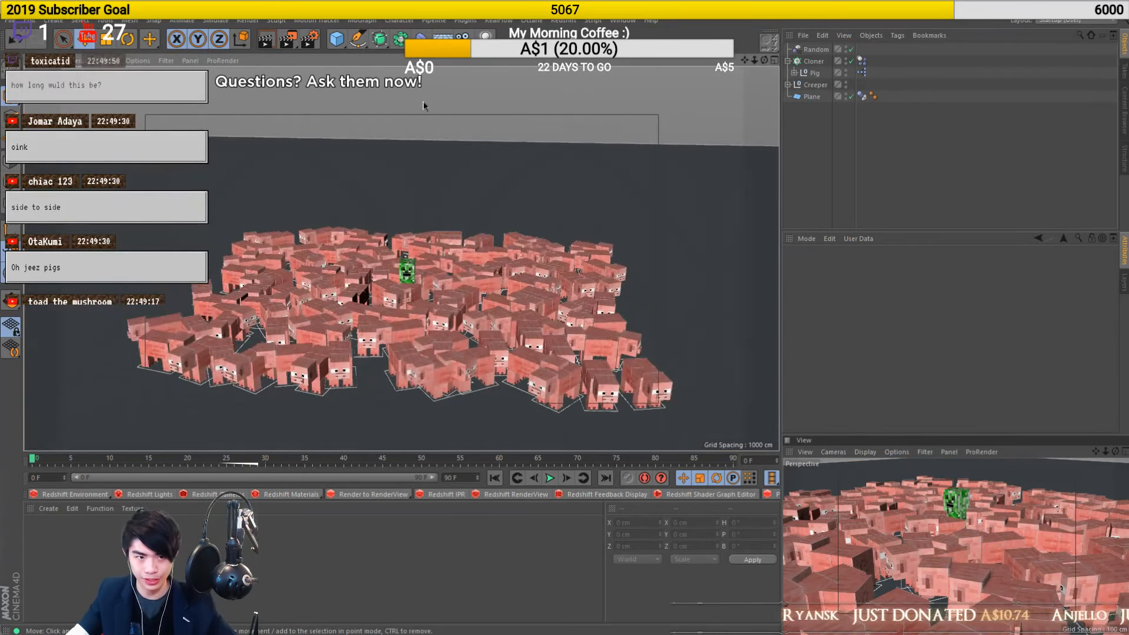
pyautogui.click(336, 39)
pyautogui.hotkey('ctrl', 'z')
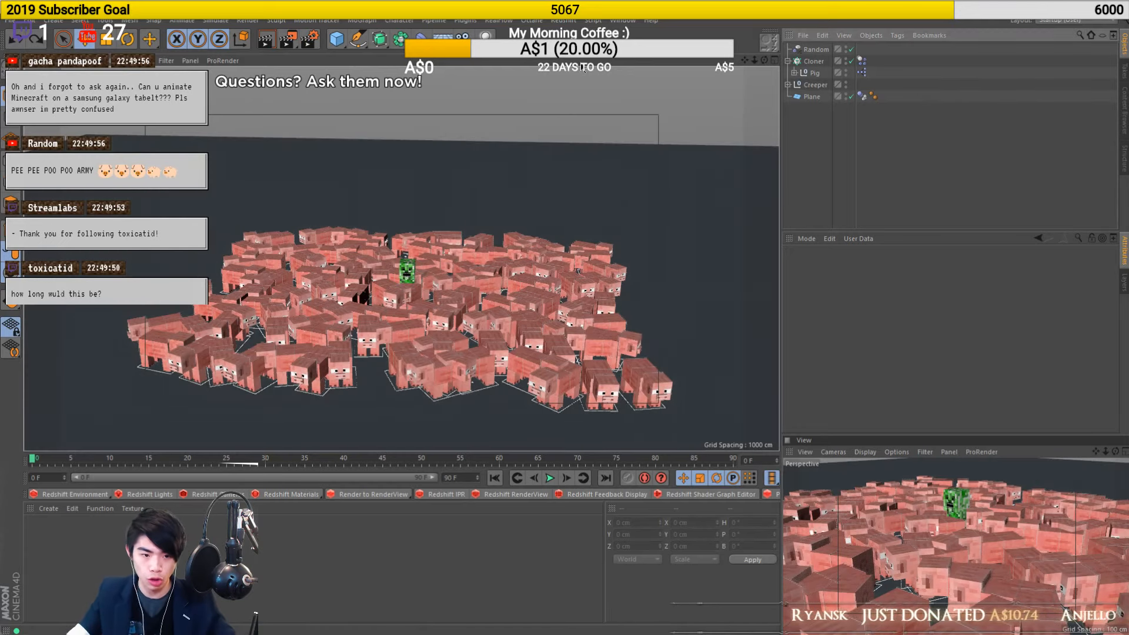
pyautogui.click(614, 20)
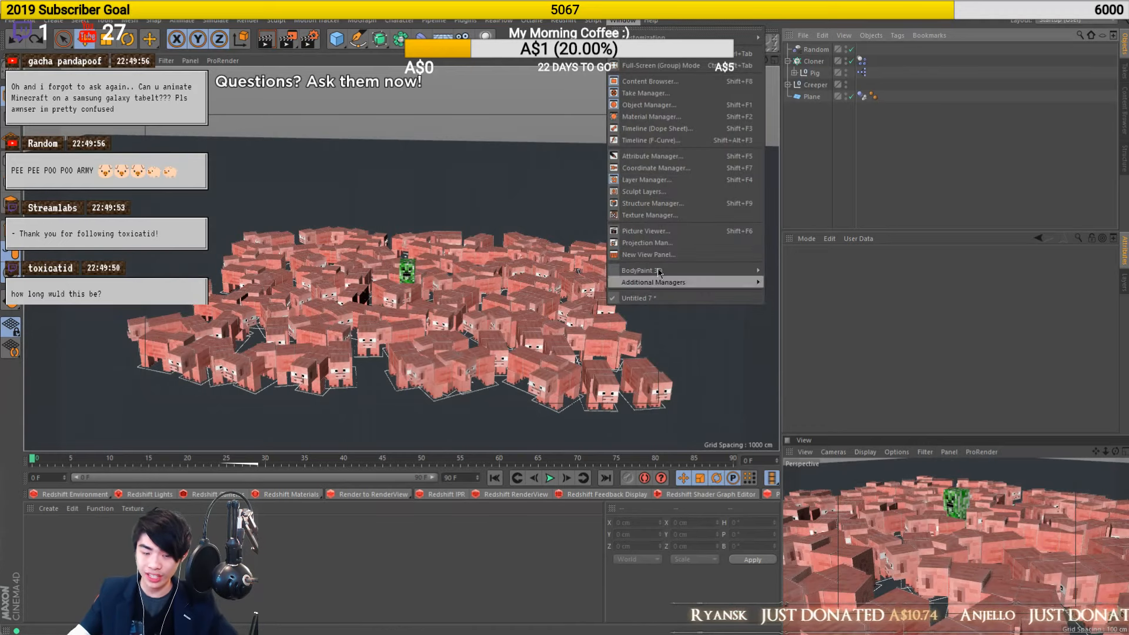
pyautogui.click(921, 167)
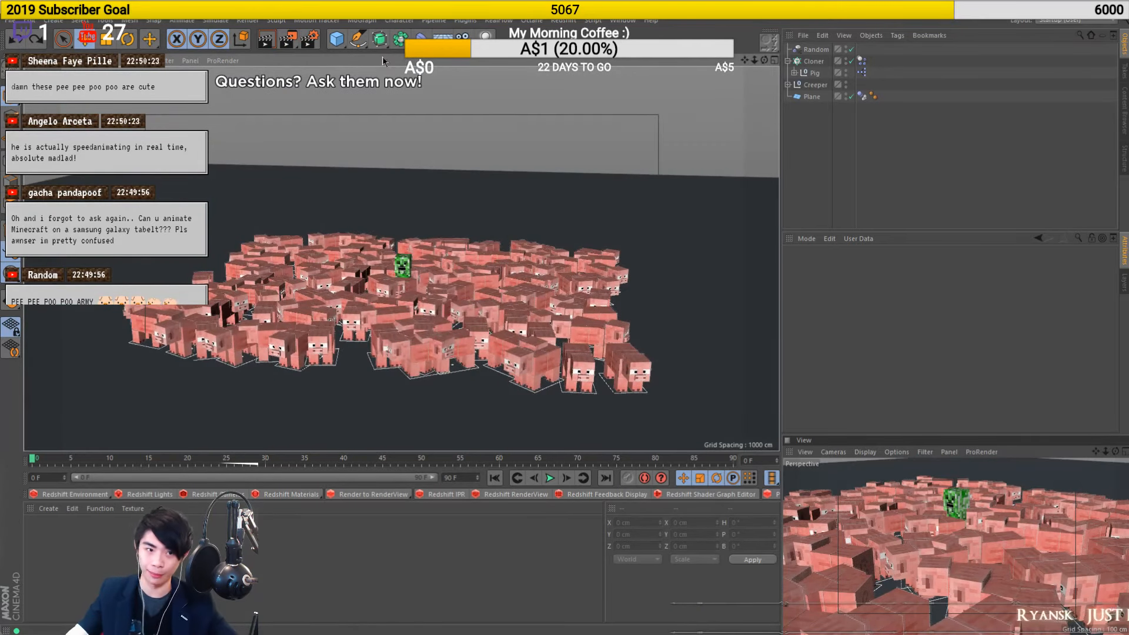
# Add a Sphere primitive to the scene and give it a Collider Body simulation tag
pyautogui.click(336, 39)
pyautogui.click(532, 74)
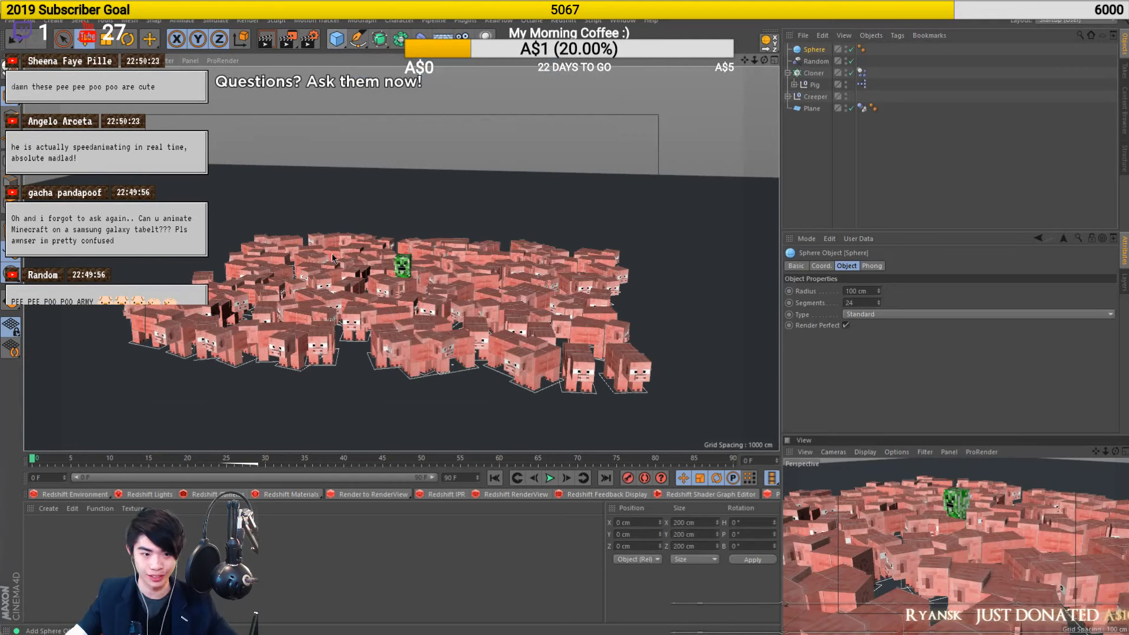
pyautogui.rightClick(813, 54)
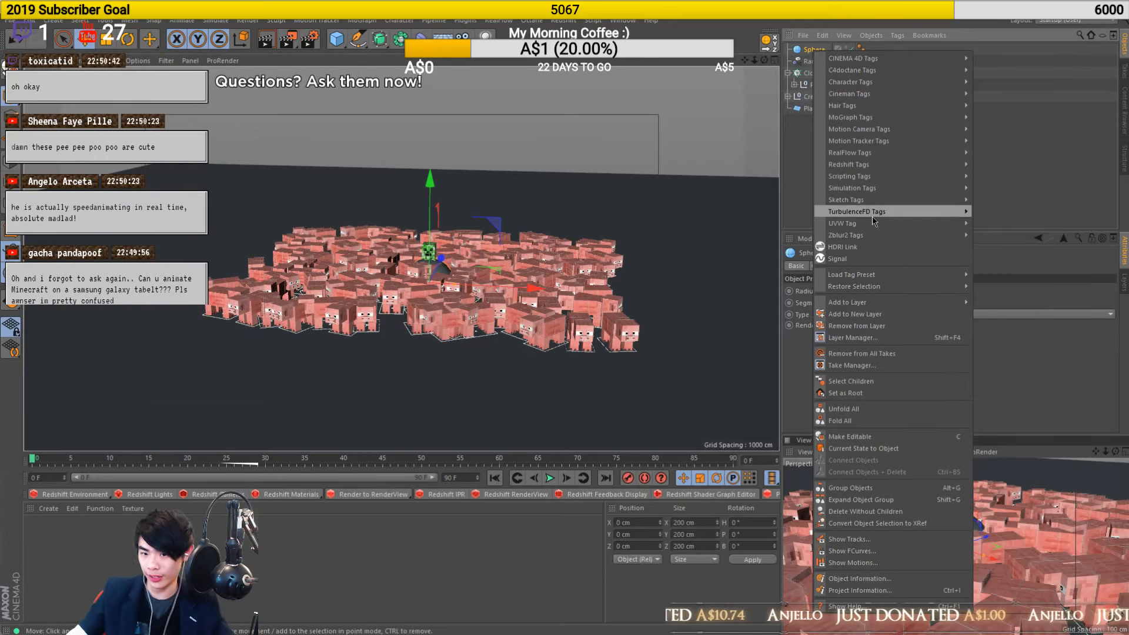
pyautogui.moveTo(905, 188)
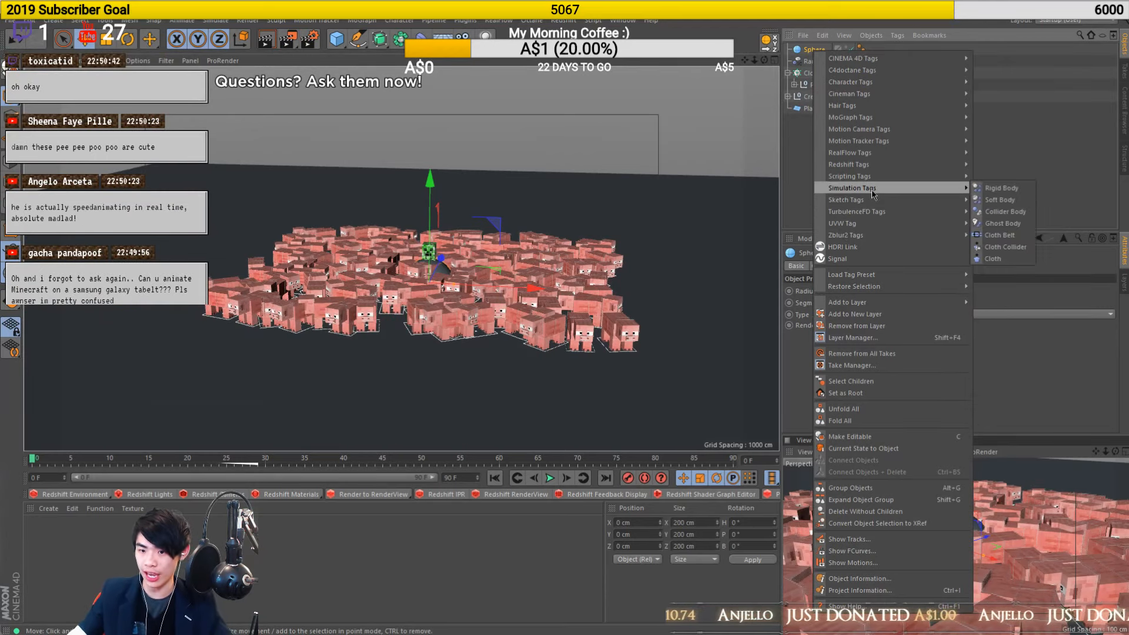
pyautogui.click(1002, 223)
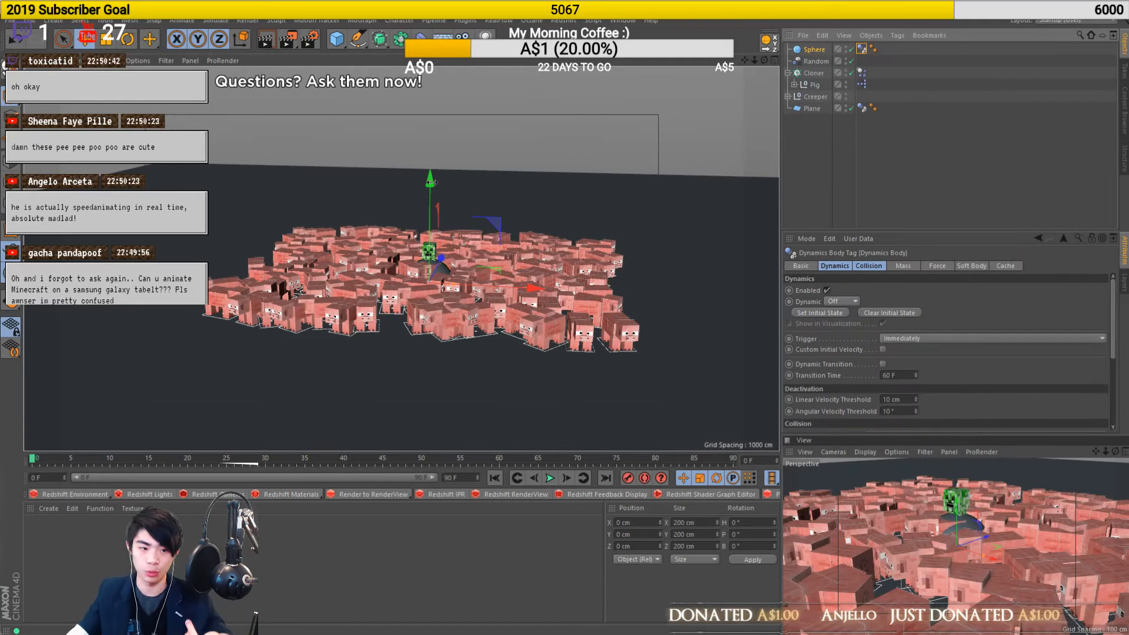
# Move the sphere straight down below the ground plane, to a Y position of about -588 cm
pyautogui.moveTo(434, 190); pyautogui.dragTo(450, 354)
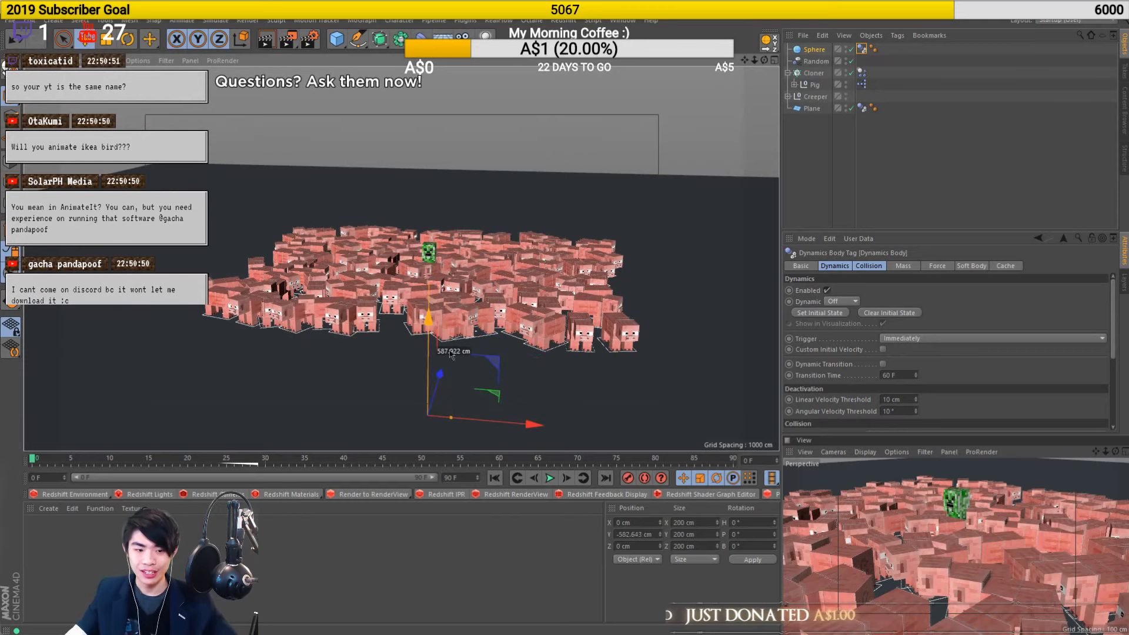
pyautogui.moveTo(449, 429); pyautogui.dragTo(439, 298)
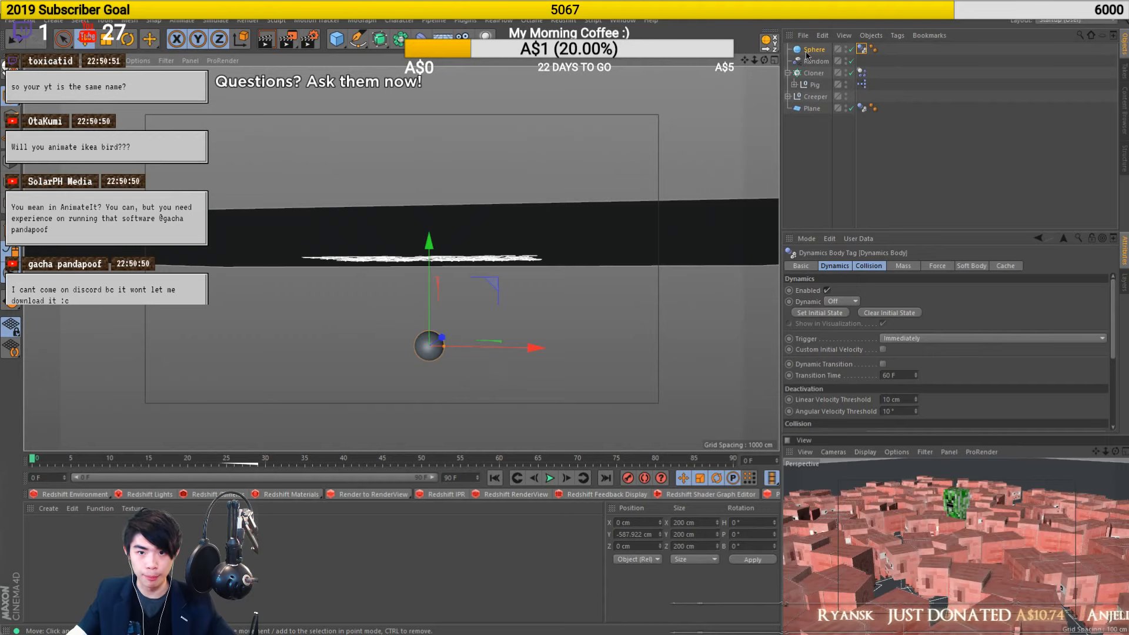
# Disable the Cloner and scale the sphere up uniformly to a size of about 2340 cm
pyautogui.press('t')
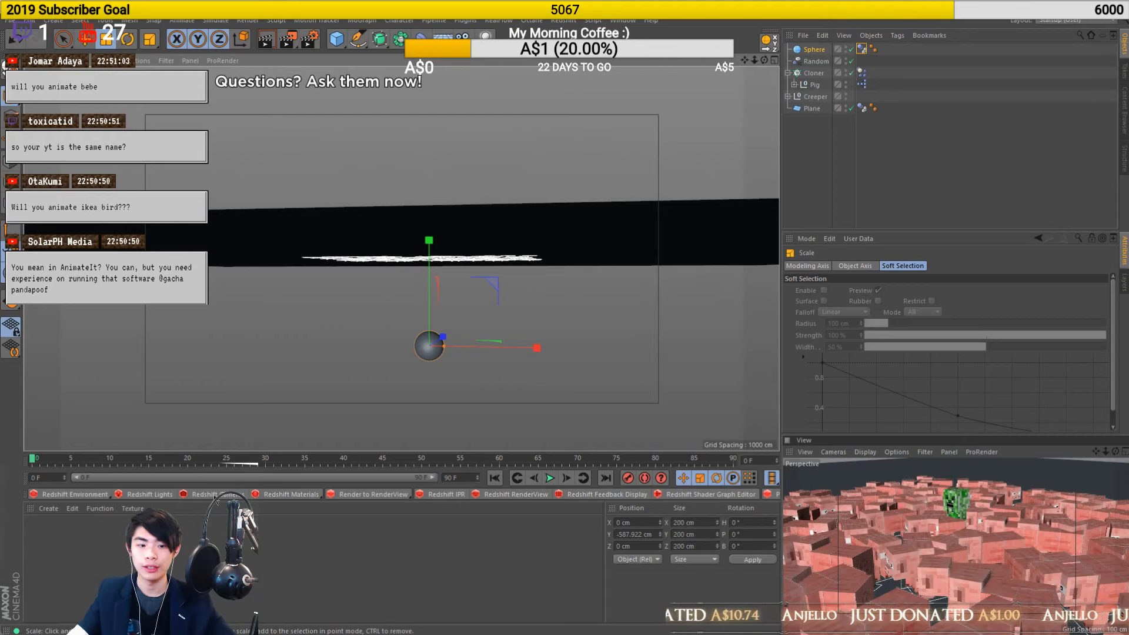
pyautogui.click(429, 231)
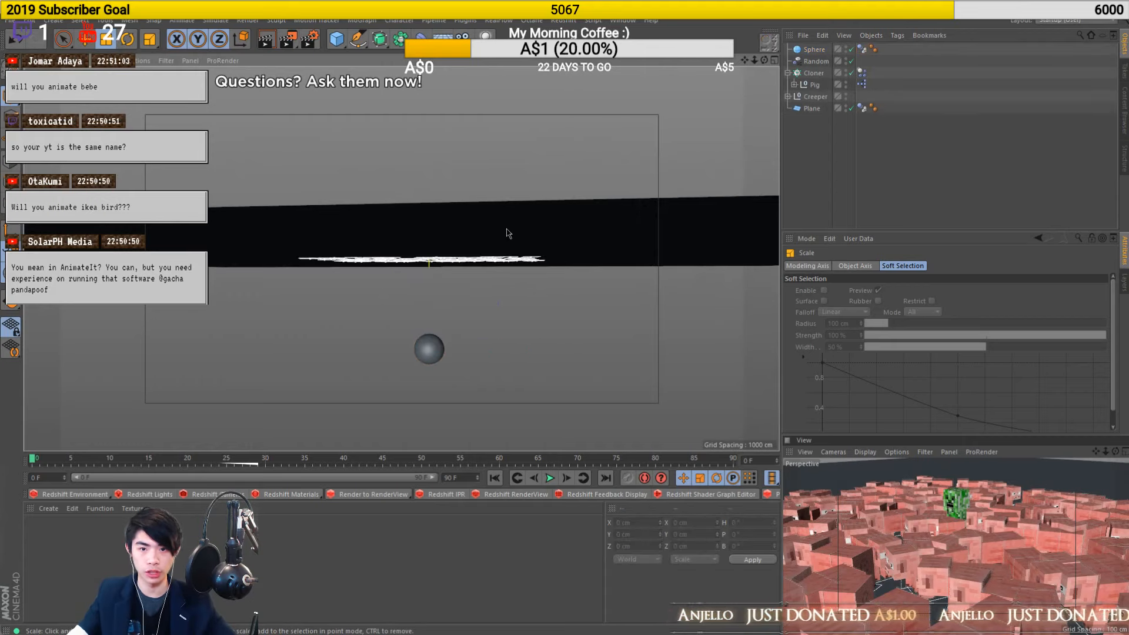
pyautogui.click(850, 73)
pyautogui.click(425, 333)
pyautogui.moveTo(372, 395); pyautogui.dragTo(1128, 353)
# Lower the enlarged sphere beneath the plane to a Y position of about -1228 cm and hide it in the viewport
pyautogui.press('e')
pyautogui.moveTo(432, 217); pyautogui.dragTo(432, 321)
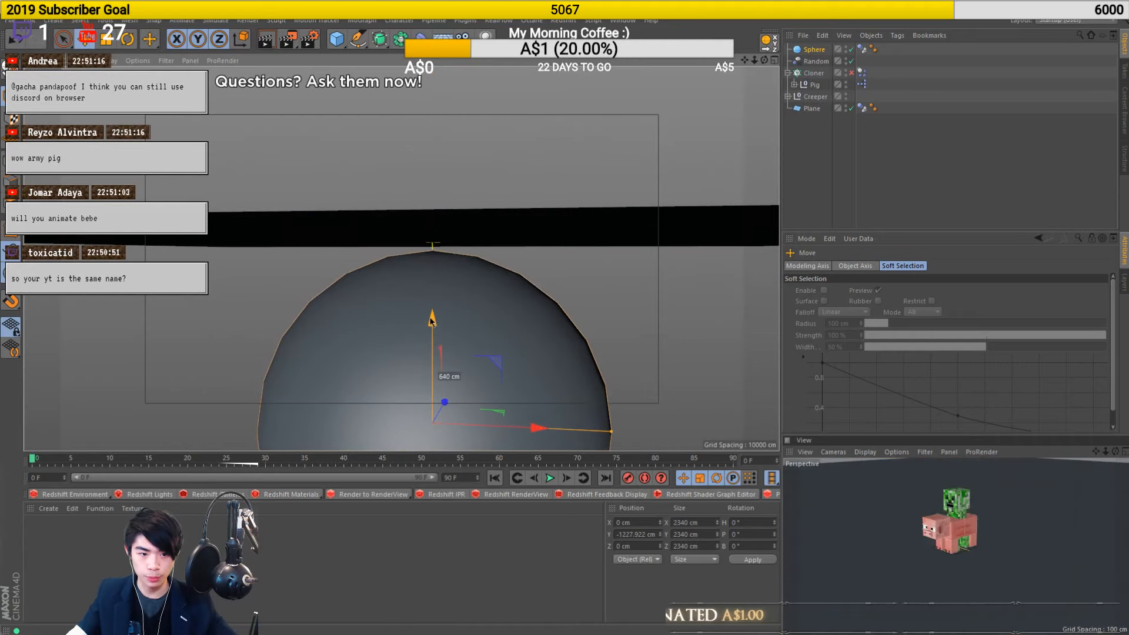
pyautogui.click(846, 49)
pyautogui.keyDown('alt'); pyautogui.moveTo(401, 258); pyautogui.dragTo(419, 254); pyautogui.keyUp('alt')
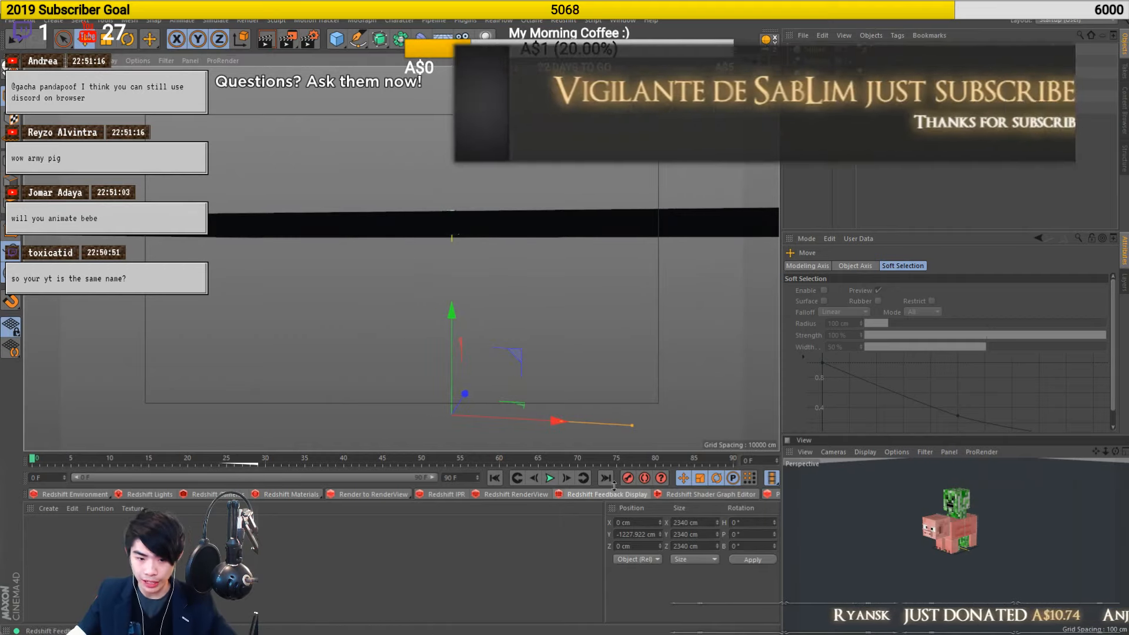
# Animate the sphere rising from below the plane at frame 0 to a Y position of about 1972 cm at frame 7
pyautogui.moveTo(266, 461); pyautogui.dragTo(187, 464)
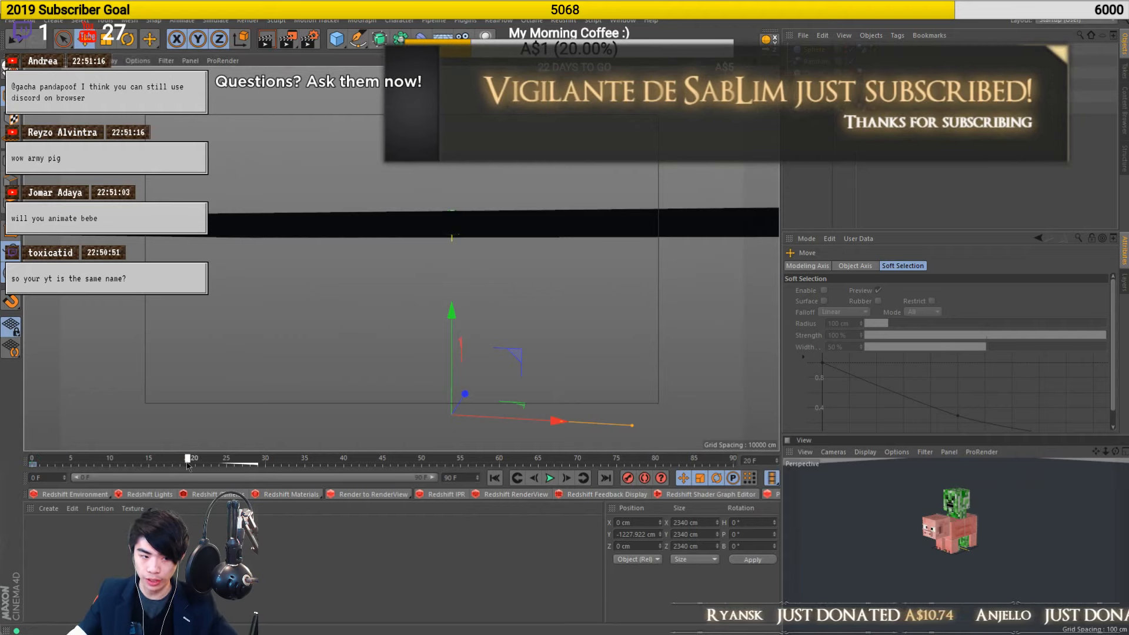
pyautogui.click(88, 462)
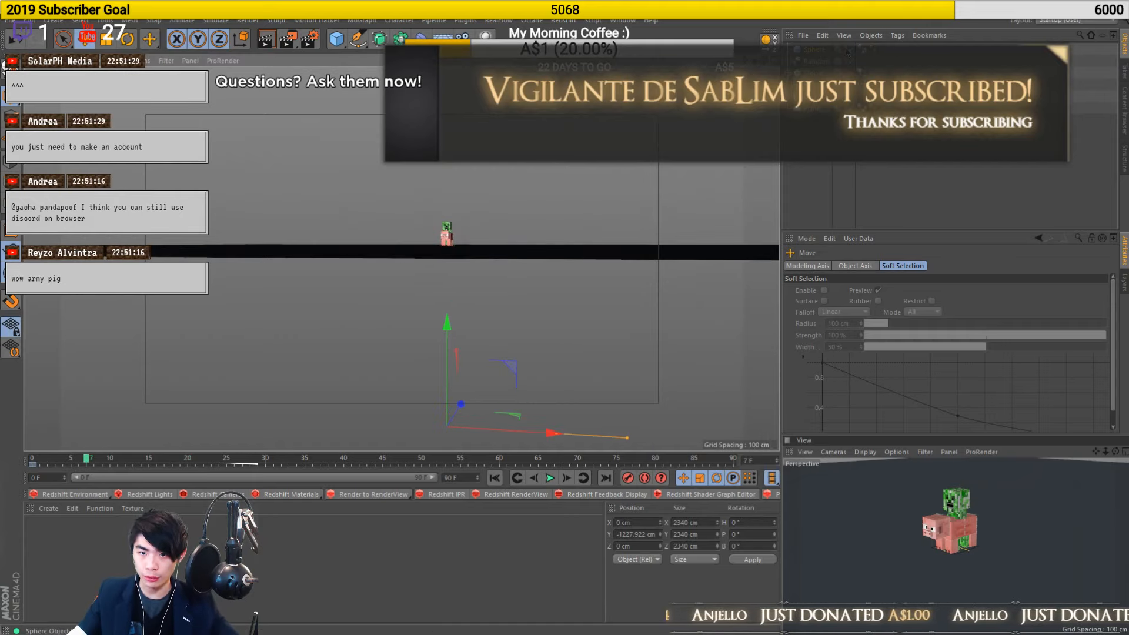
pyautogui.moveTo(447, 326); pyautogui.dragTo(444, 232)
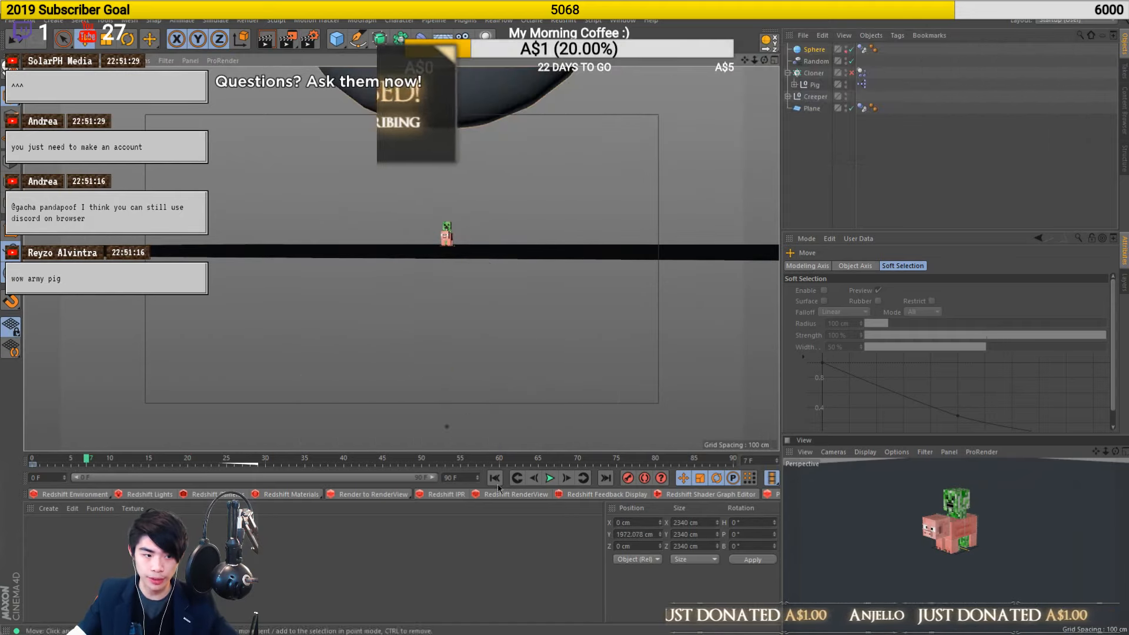
pyautogui.moveTo(38, 468)
pyautogui.mouseDown()
pyautogui.moveTo(24, 464)
pyautogui.moveTo(117, 464)
pyautogui.moveTo(33, 464)
pyautogui.mouseUp()
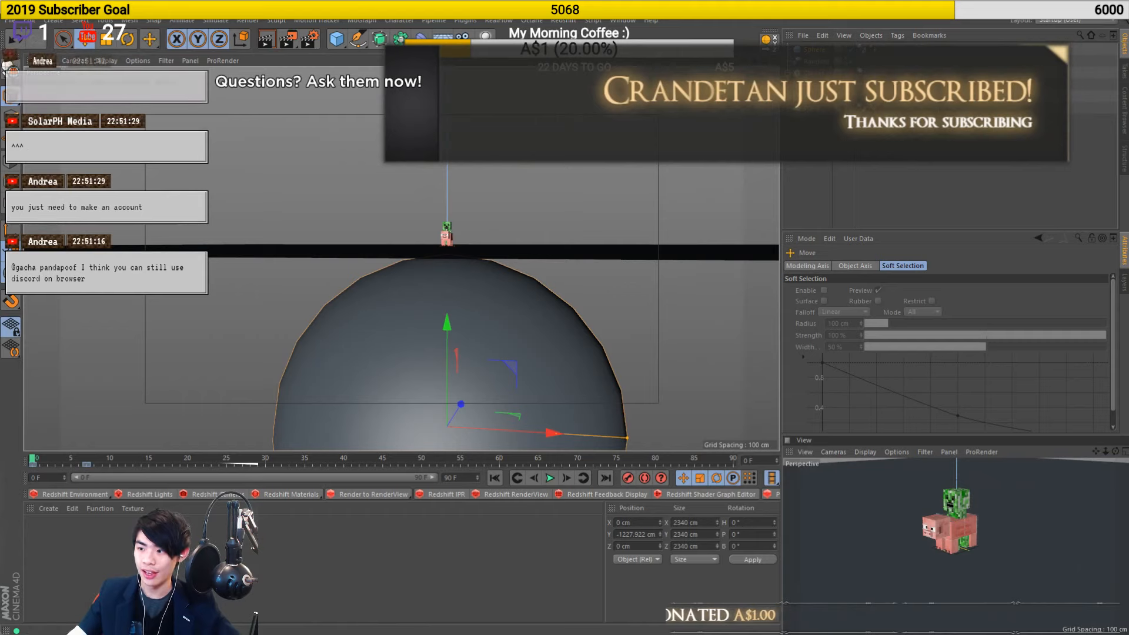
pyautogui.click(827, 133)
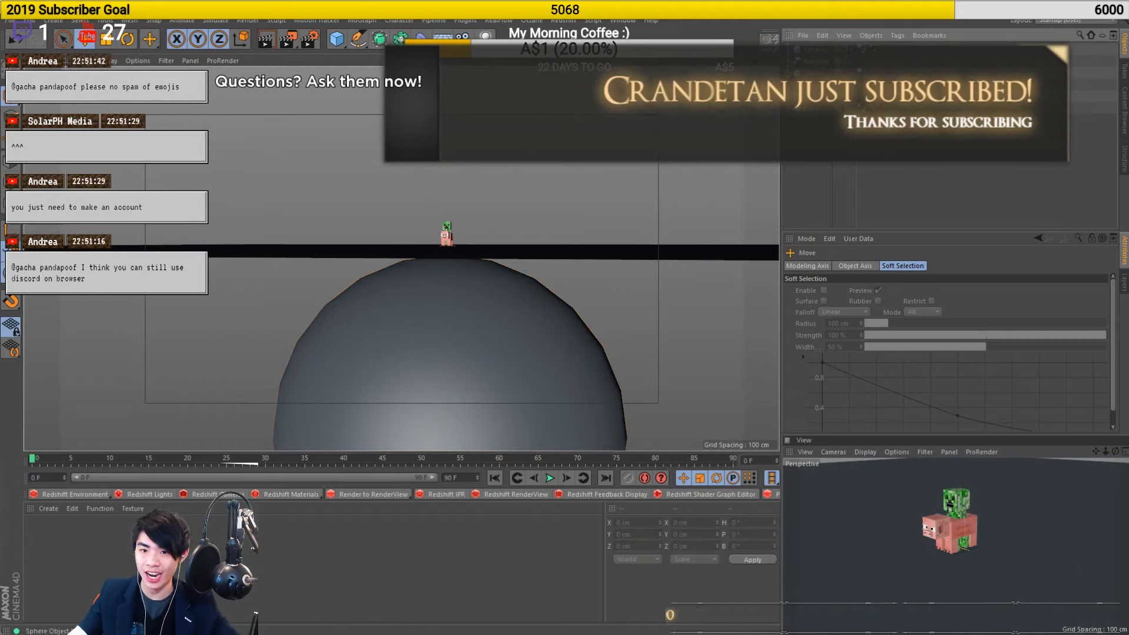
# Re-enable the Cloner with the sphere hidden in the viewport, and test the simulation by playing it from frame 0
pyautogui.click(847, 49)
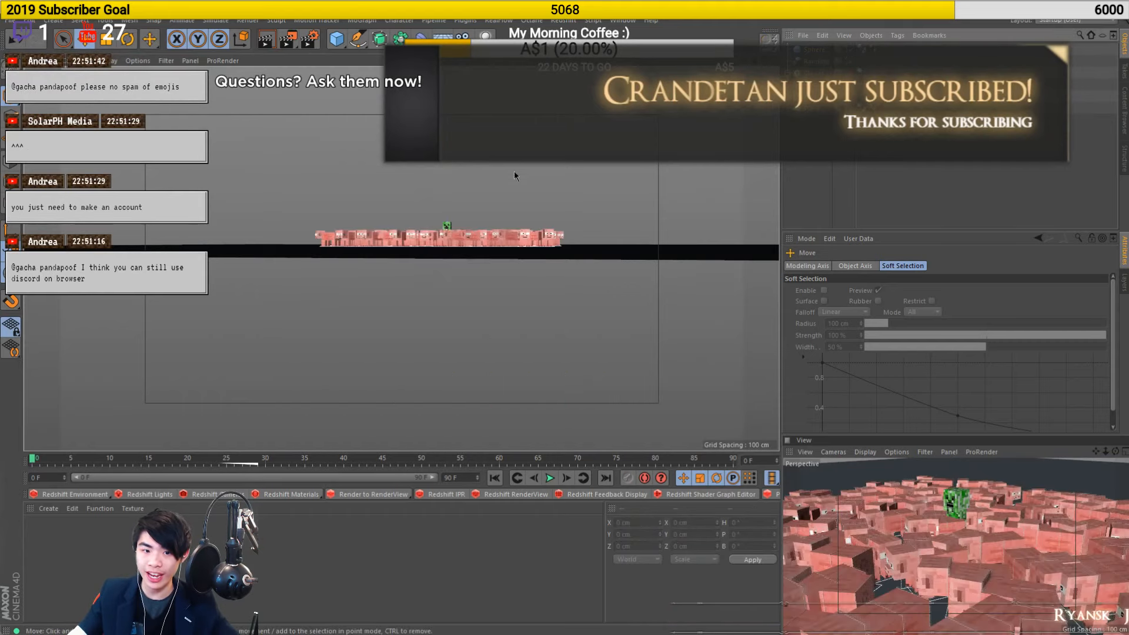
pyautogui.keyDown('alt'); pyautogui.moveTo(470, 253); pyautogui.dragTo(418, 303); pyautogui.keyUp('alt')
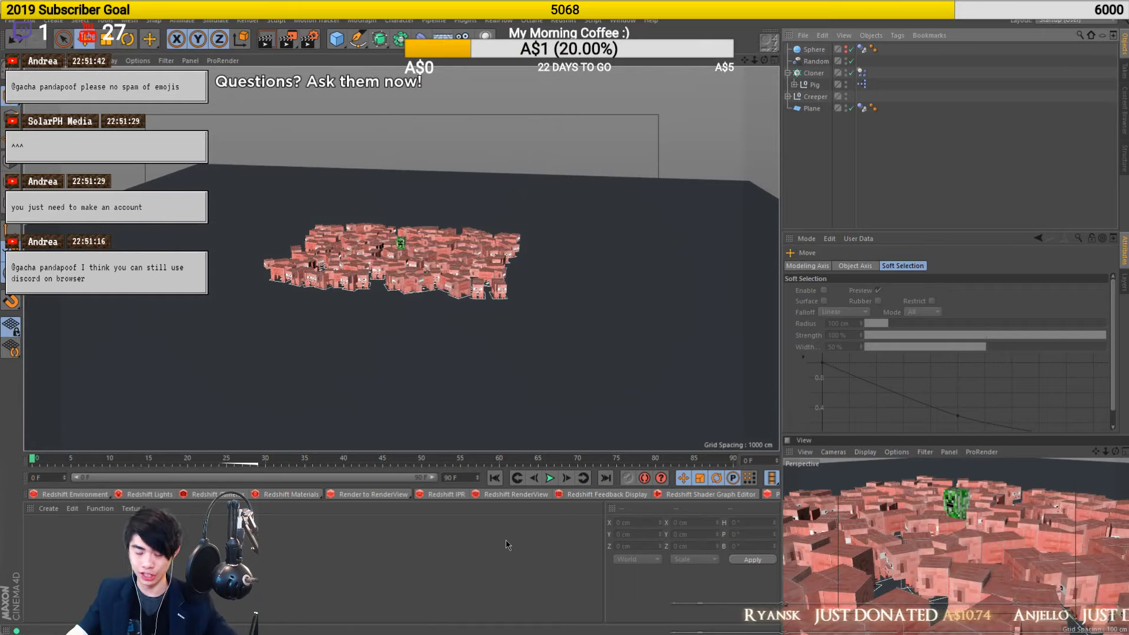
pyautogui.click(549, 477)
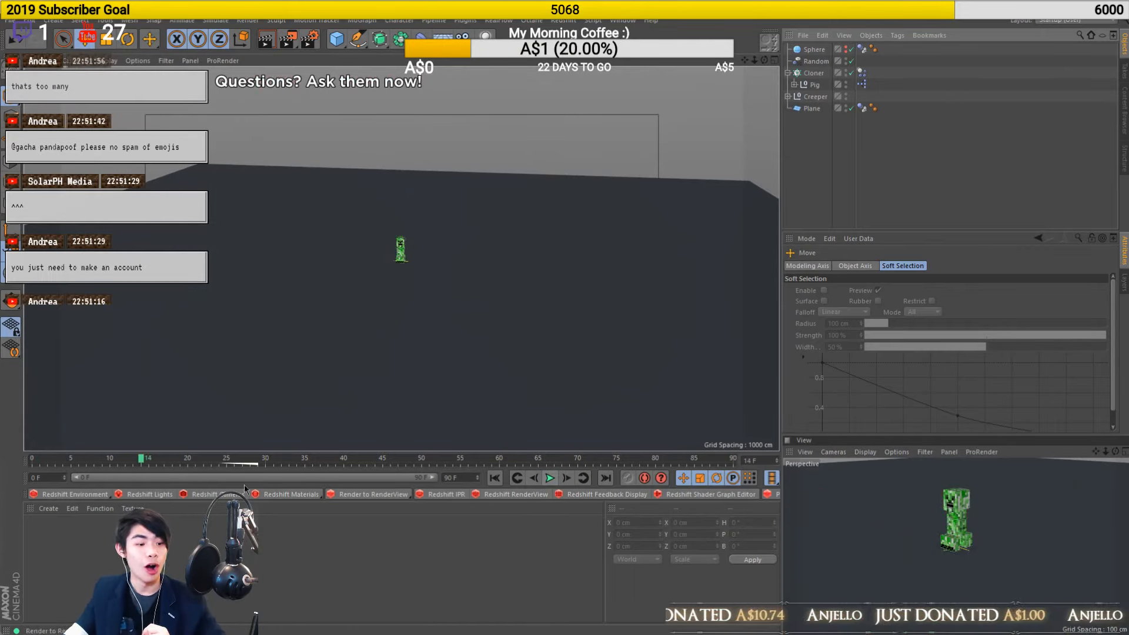
pyautogui.click(33, 462)
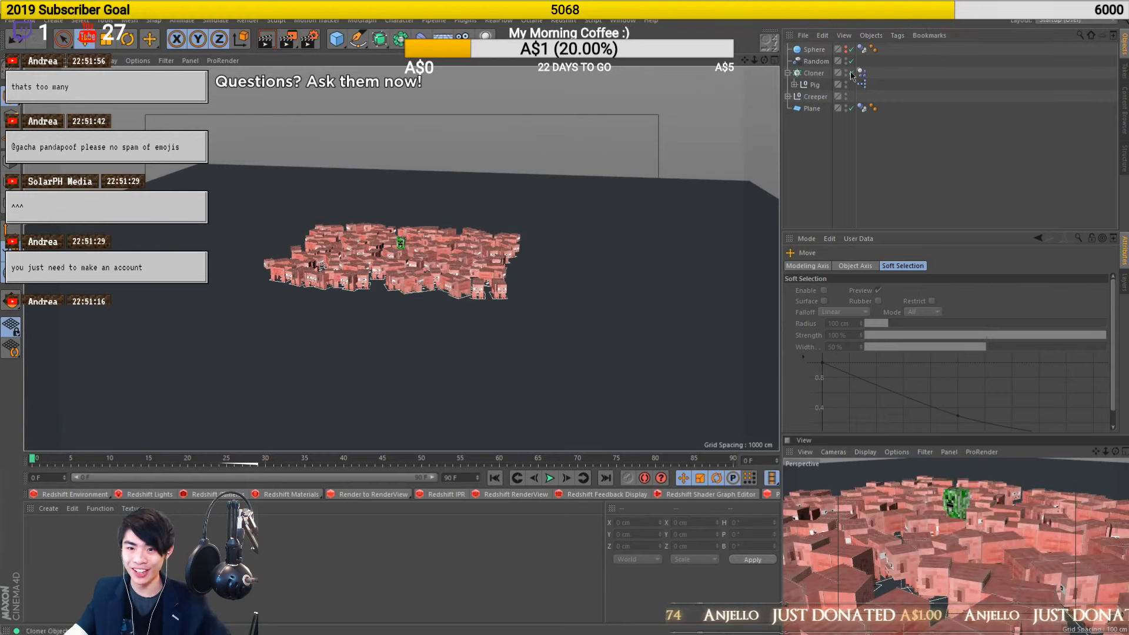
# Transfer the Dynamics Body tag from the Cloner to the Pig null and play the simulation again
pyautogui.click(873, 84)
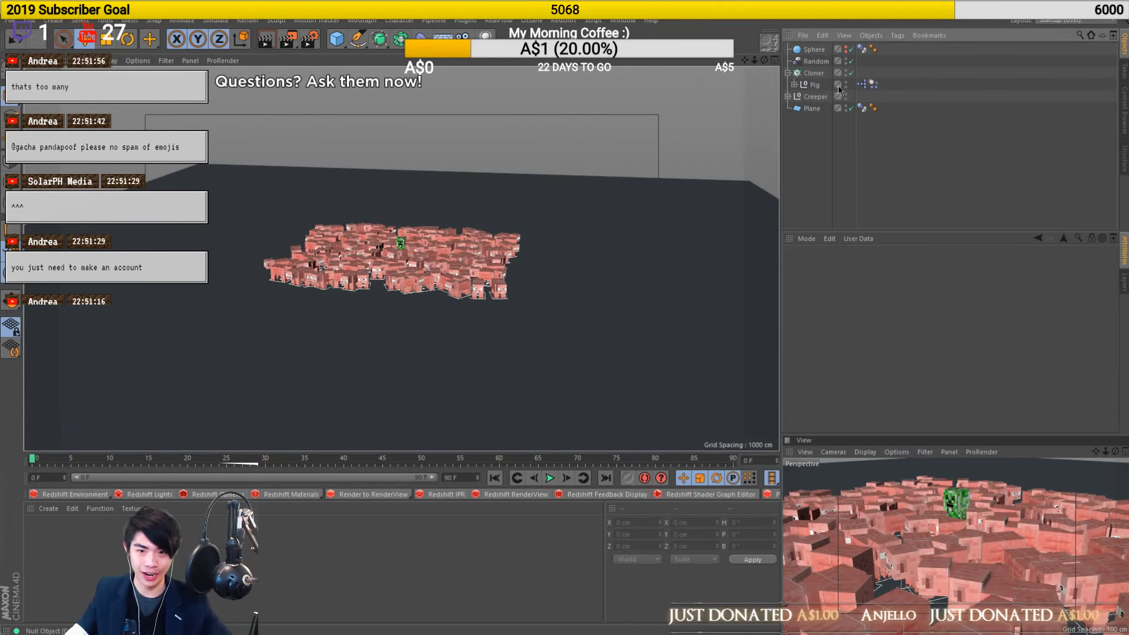
pyautogui.click(993, 172)
pyautogui.click(549, 478)
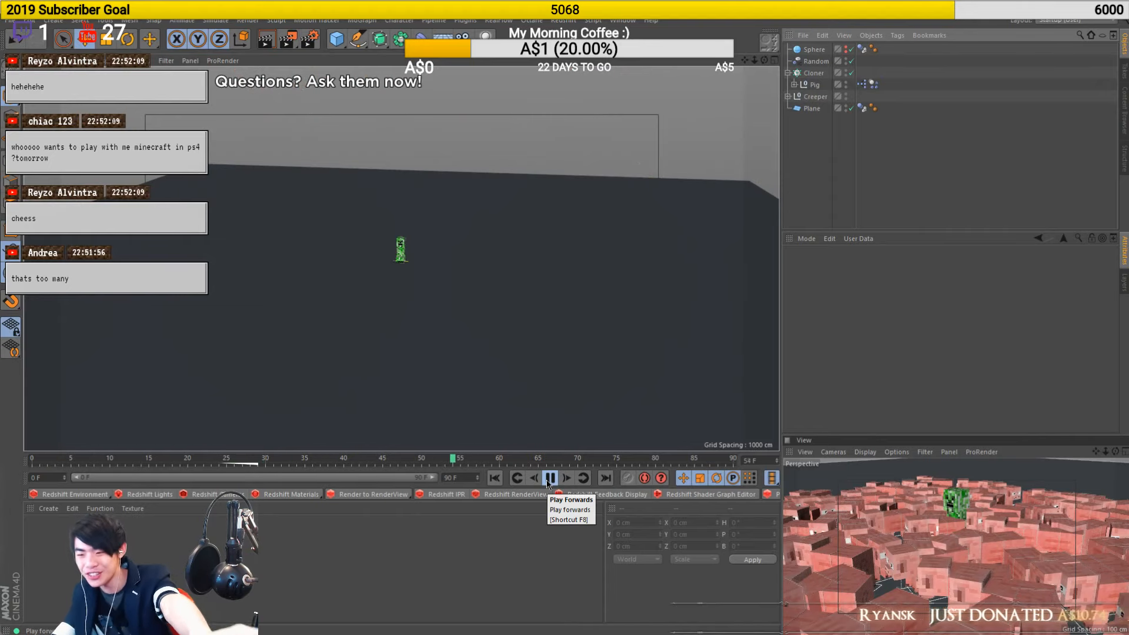
# Replay the pig launch simulation from frame 0 several times, stopping it shortly after the pigs burst outward
pyautogui.click(548, 478)
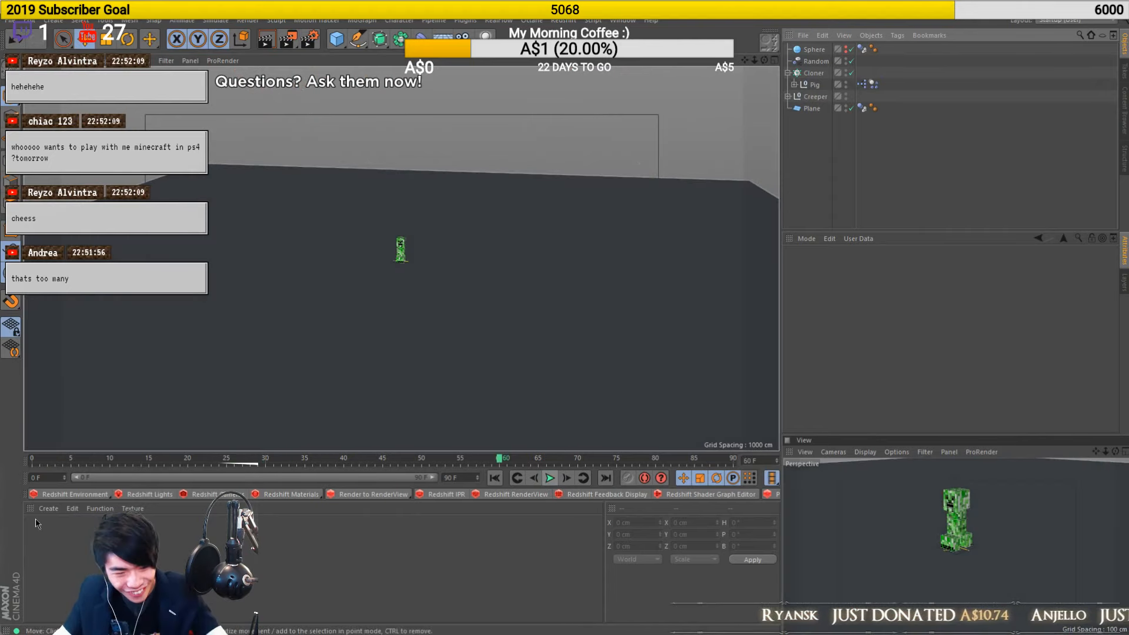
pyautogui.click(31, 462)
pyautogui.click(545, 479)
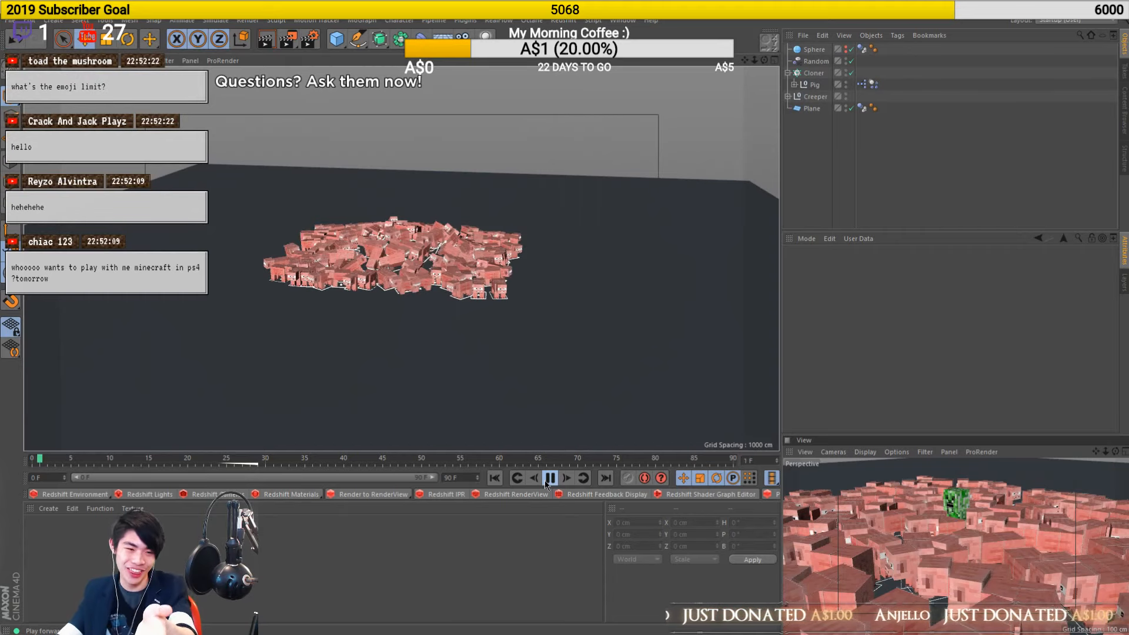
pyautogui.click(546, 479)
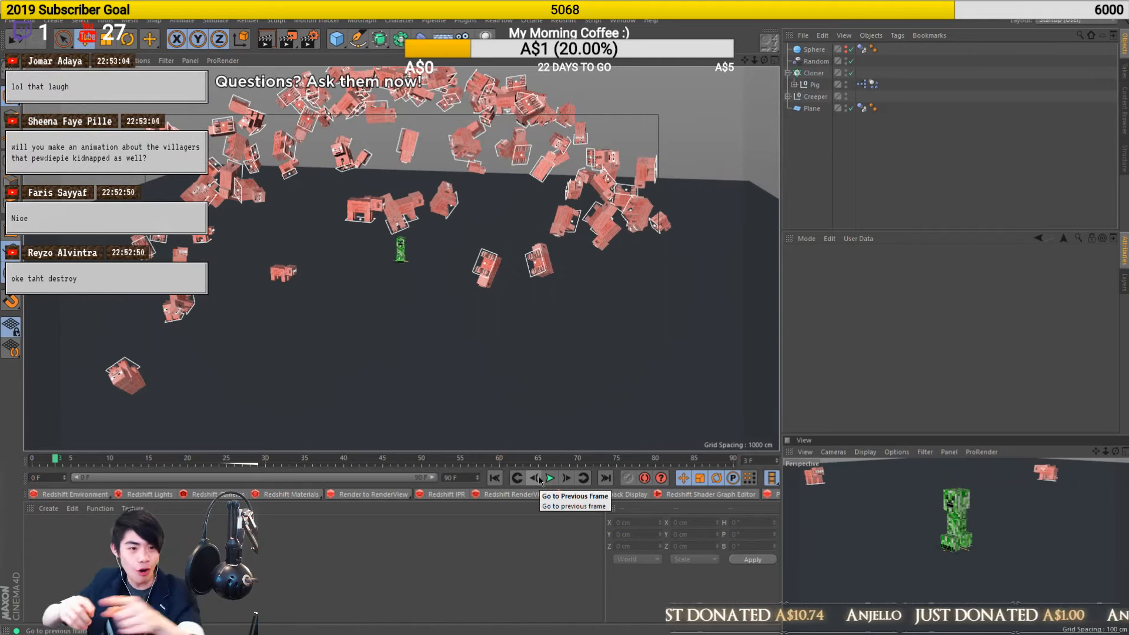
pyautogui.click(31, 457)
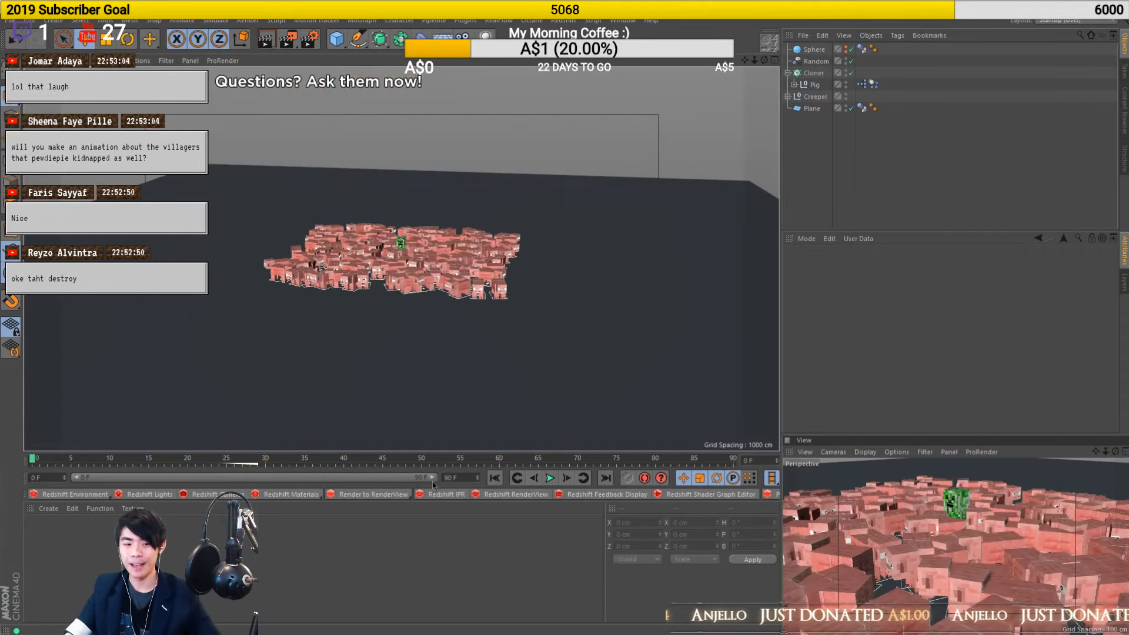
pyautogui.click(550, 478)
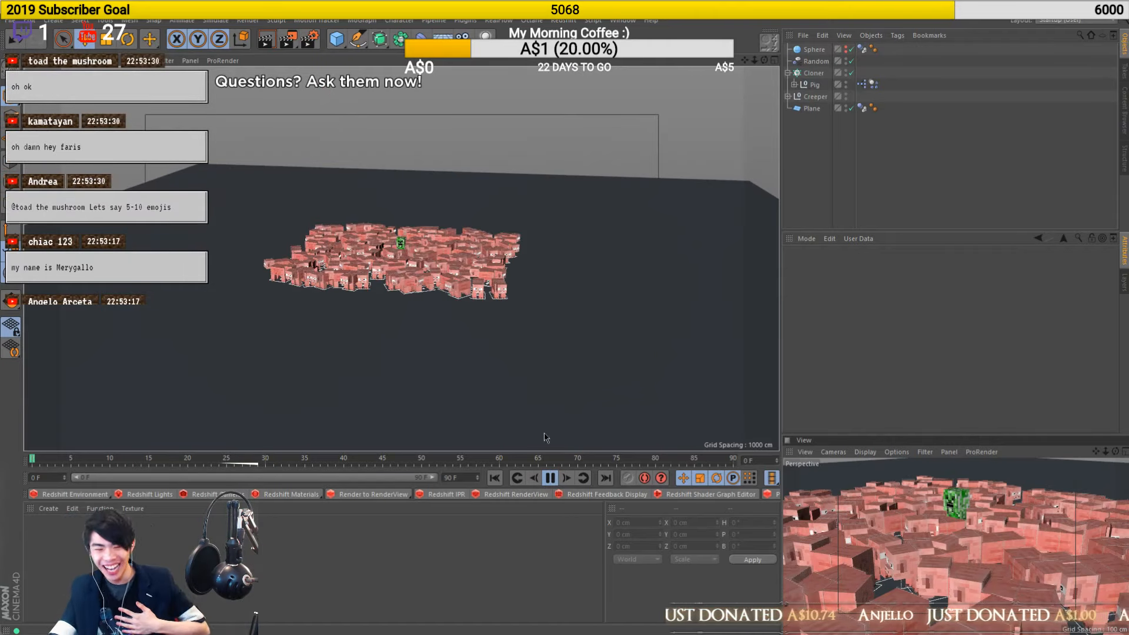
pyautogui.click(40, 462)
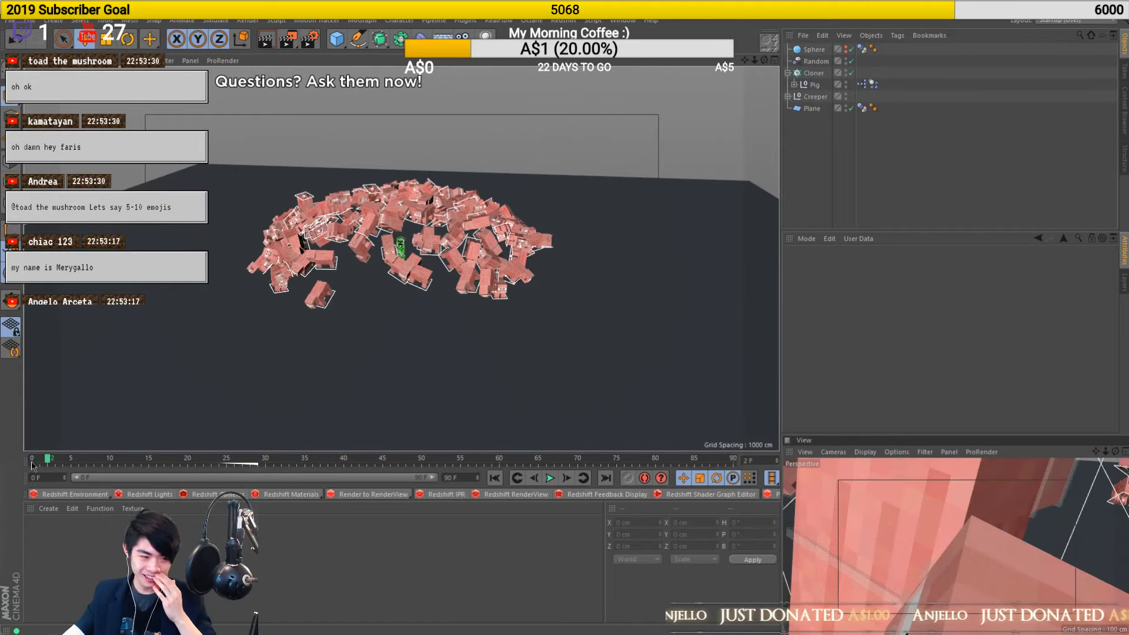
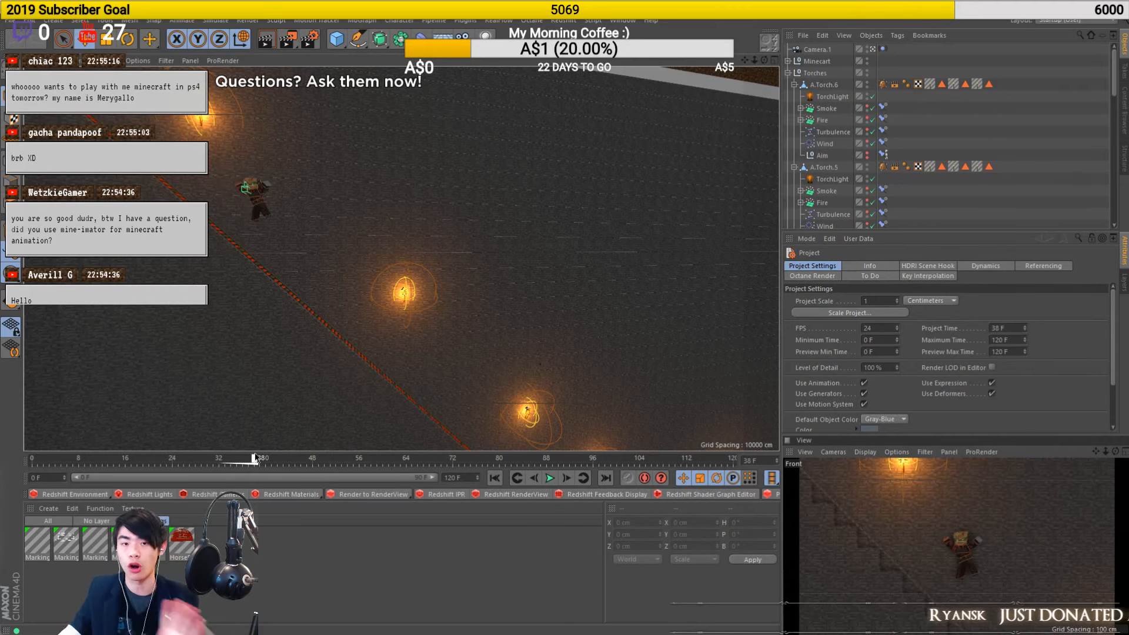
# Switch to Premiere Pro and play the falling-character shot in the Pewds Animation 2 sequence from 00:00:21:05 to 00:00:25:19
pyautogui.hotkey('alt', 'Tab')
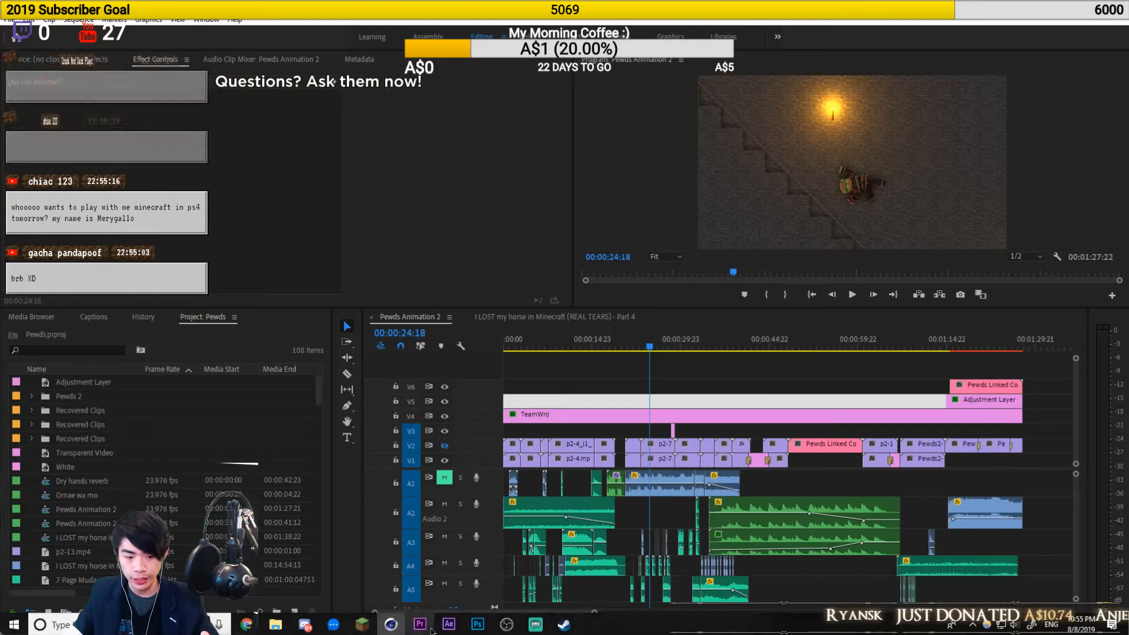
pyautogui.click(657, 344)
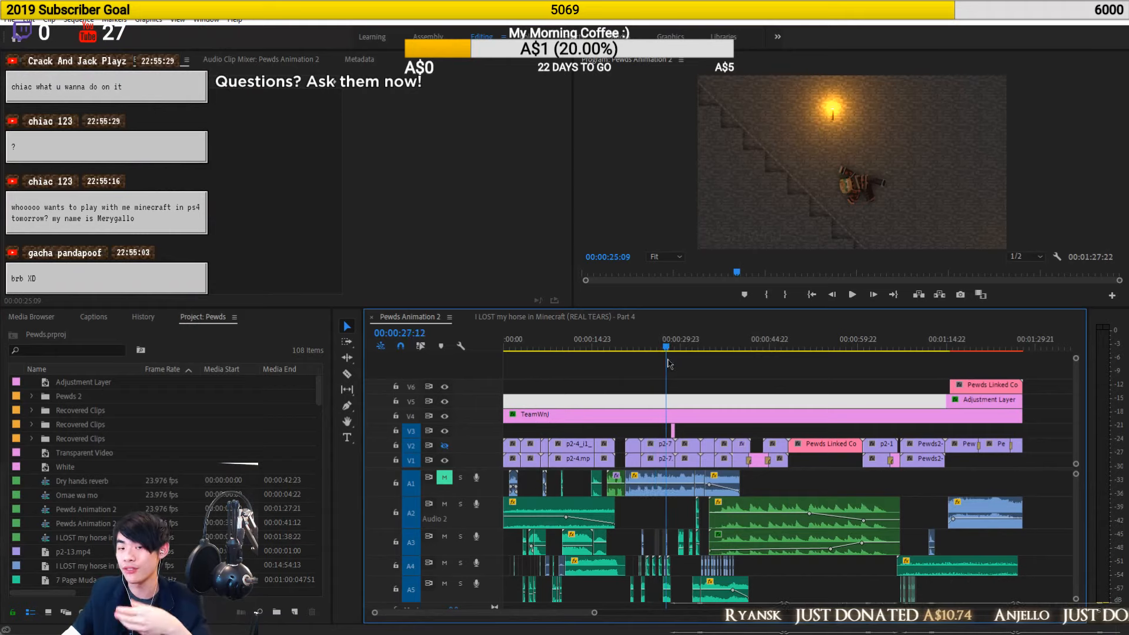
pyautogui.click(628, 345)
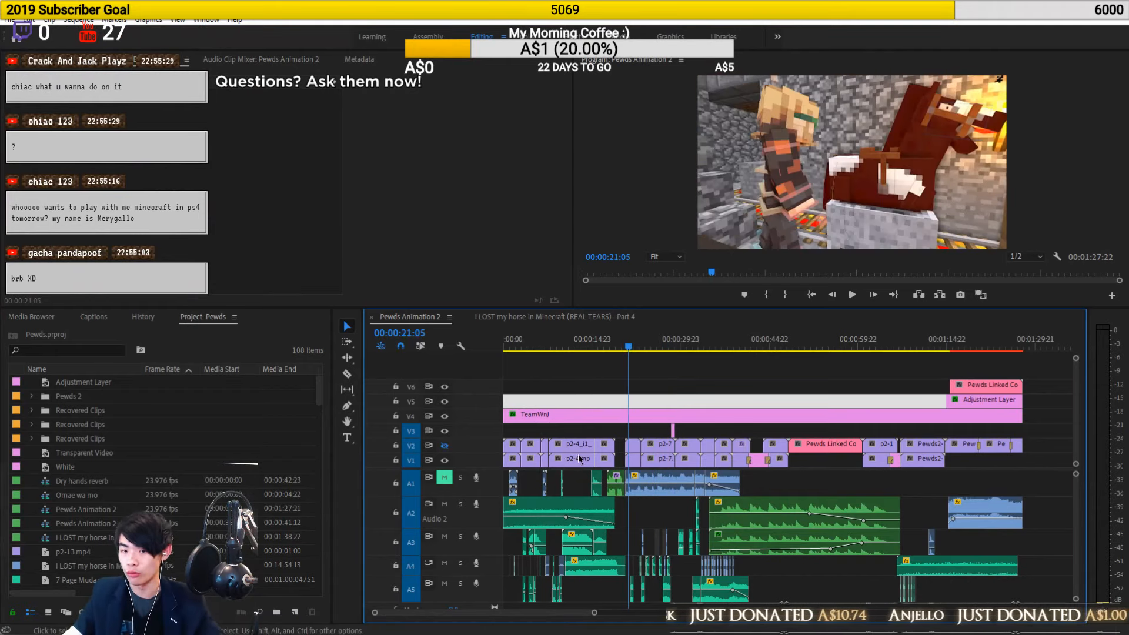
pyautogui.press('space')
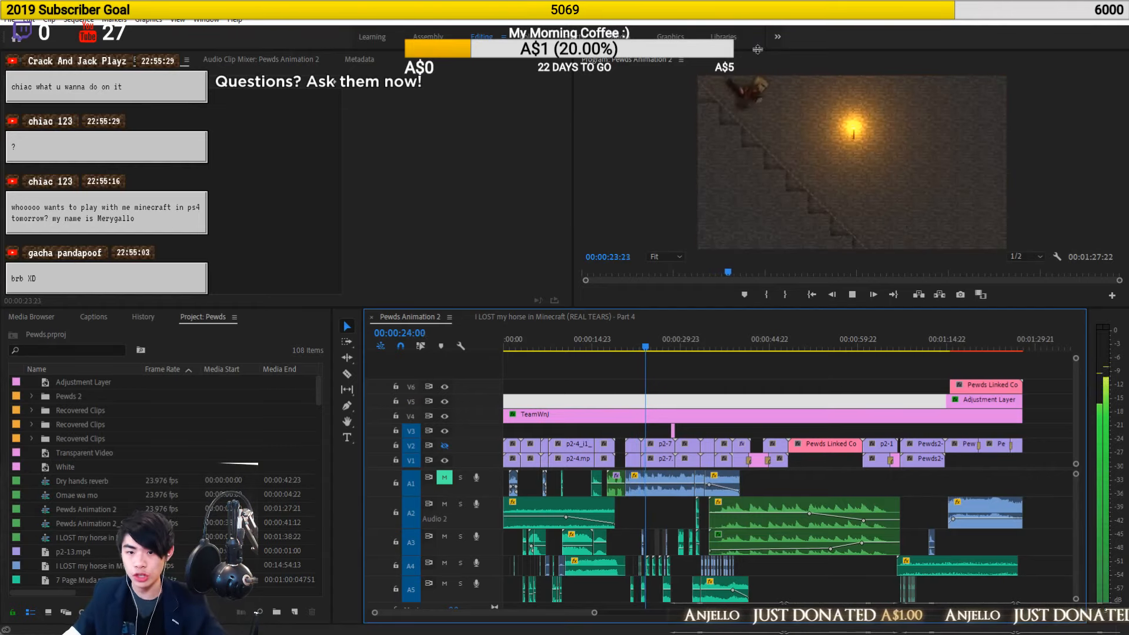
pyautogui.press('space')
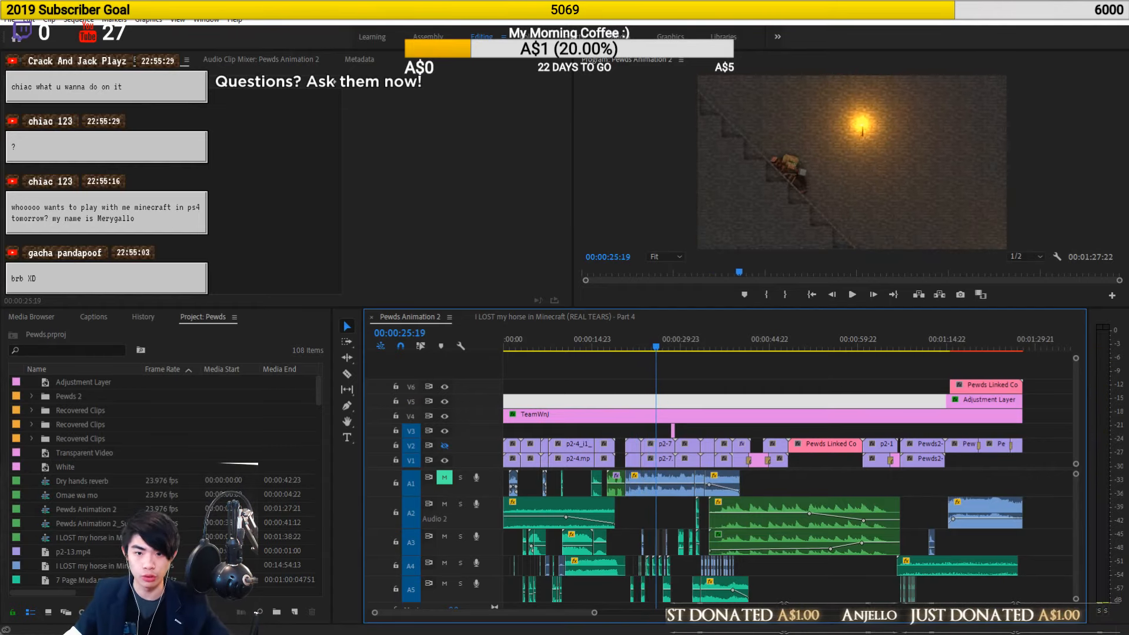
# Return to Cinema 4D and scrub the minecart scene to frame 116, examining the rail slope and torches
pyautogui.click(1062, 8)
pyautogui.keyDown('alt'); pyautogui.moveTo(291, 277); pyautogui.dragTo(346, 321); pyautogui.keyUp('alt')
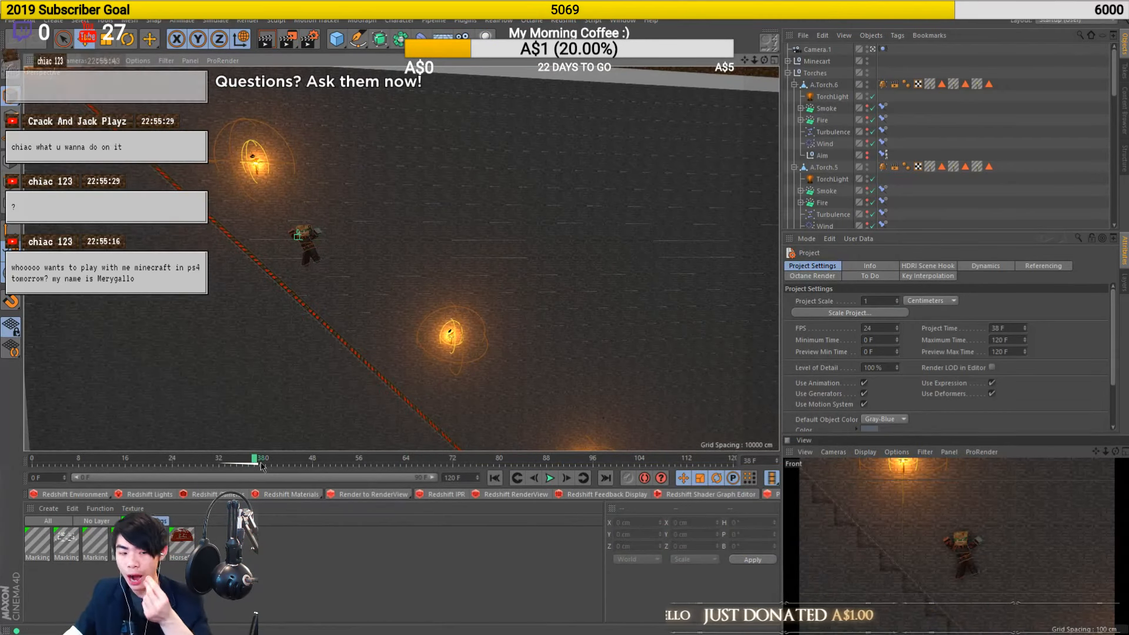
pyautogui.moveTo(264, 461); pyautogui.dragTo(648, 523)
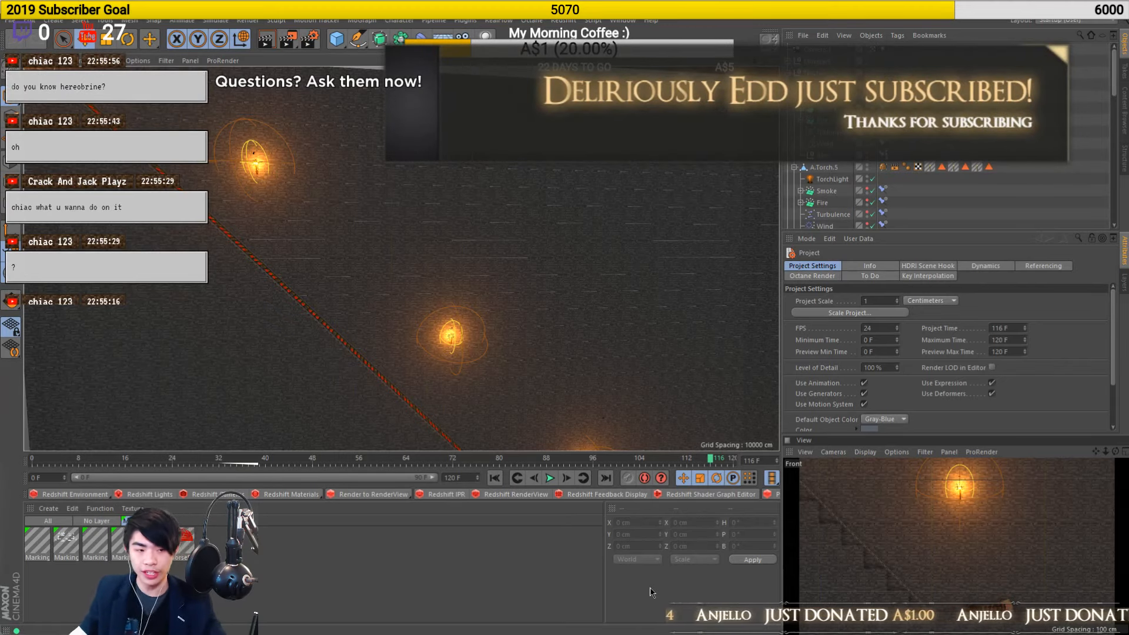
pyautogui.scroll(-3, 529, 422)
pyautogui.scroll(-2, 401, 259)
pyautogui.keyDown('alt'); pyautogui.moveTo(402, 259); pyautogui.dragTo(351, 321); pyautogui.keyUp('alt')
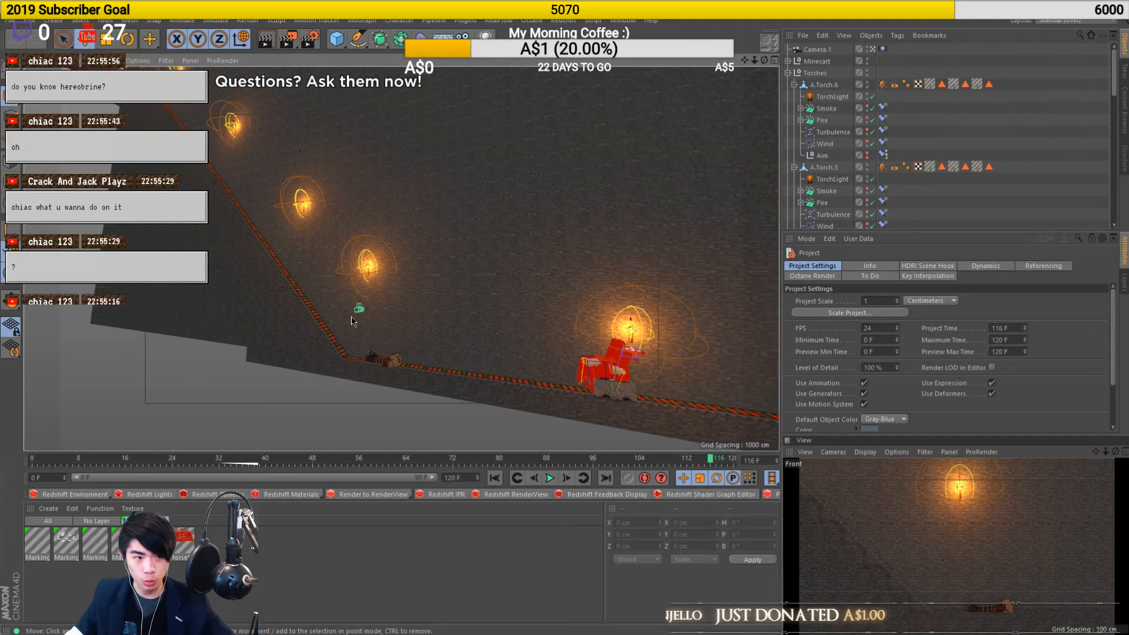
# Scrub back to frame 53 and examine the falling character up close on the sloping rail
pyautogui.scroll(3, 352, 321)
pyautogui.keyDown('alt'); pyautogui.moveTo(306, 321); pyautogui.dragTo(369, 340, button='middle'); pyautogui.keyUp('alt')
pyautogui.moveTo(38, 460); pyautogui.dragTo(341, 518)
pyautogui.scroll(-10, 460, 334)
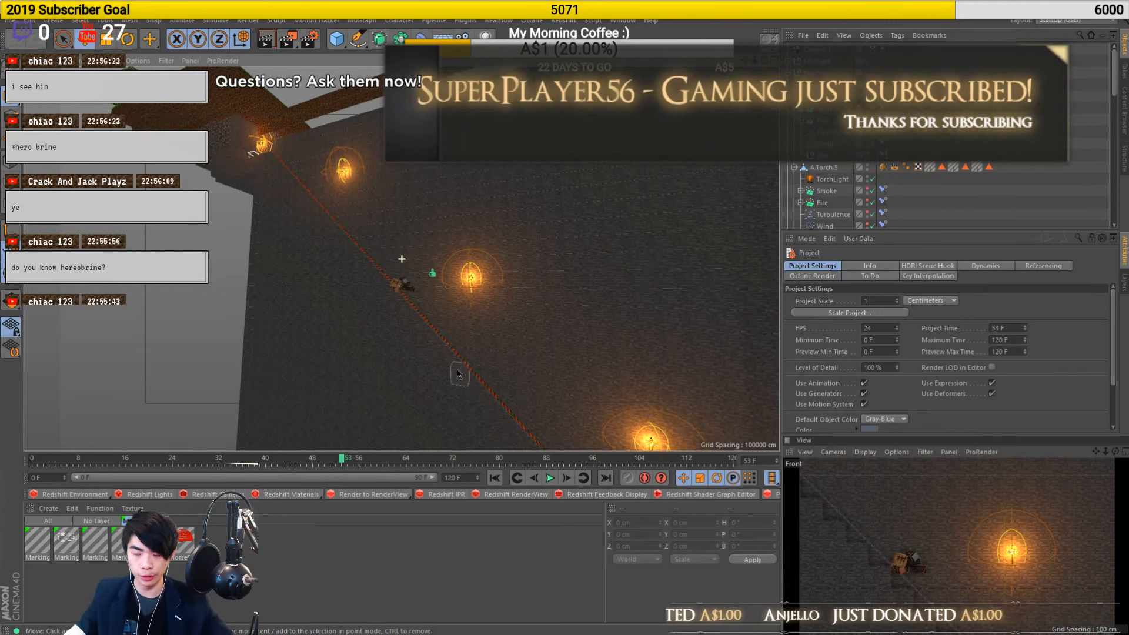
pyautogui.moveTo(469, 388); pyautogui.dragTo(409, 360, button='middle')
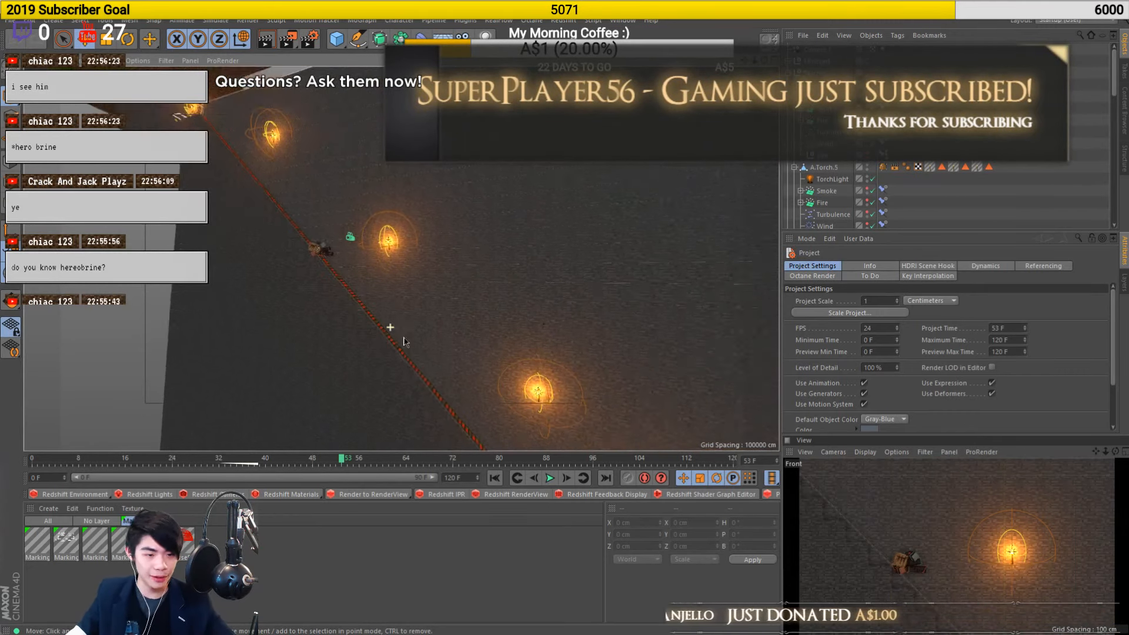
pyautogui.scroll(5, 395, 376)
pyautogui.scroll(5, 327, 252)
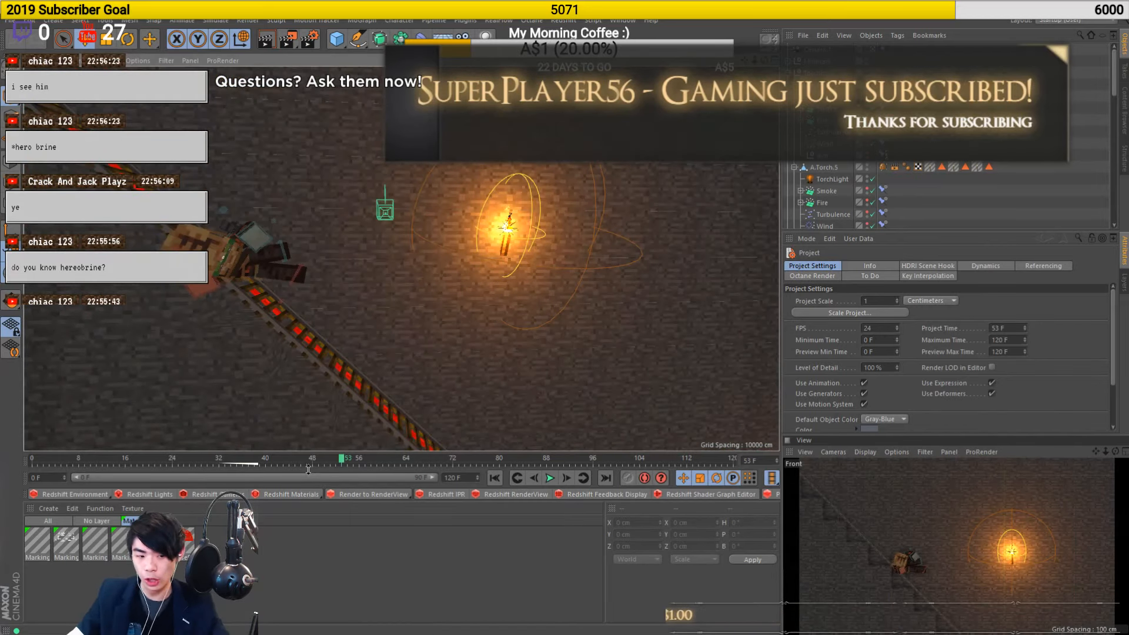
# Advance the animation to frame 63 and examine the character's position along the whole staircase slope
pyautogui.moveTo(308, 464); pyautogui.dragTo(401, 465)
pyautogui.scroll(-10, 418, 441)
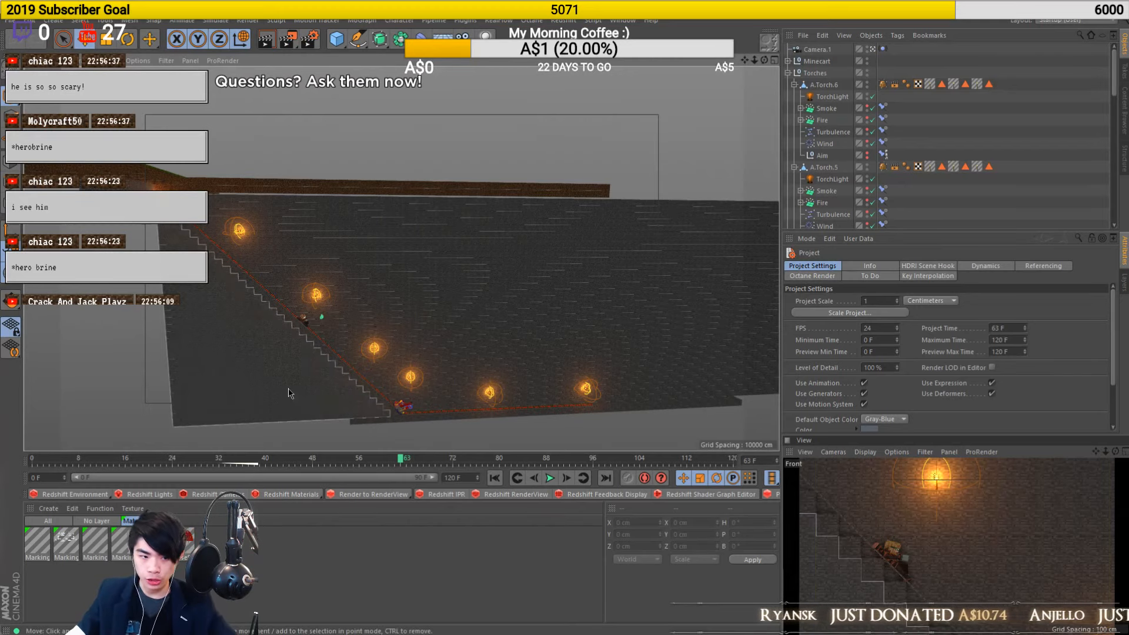
pyautogui.scroll(5, 330, 370)
pyautogui.scroll(4, 329, 365)
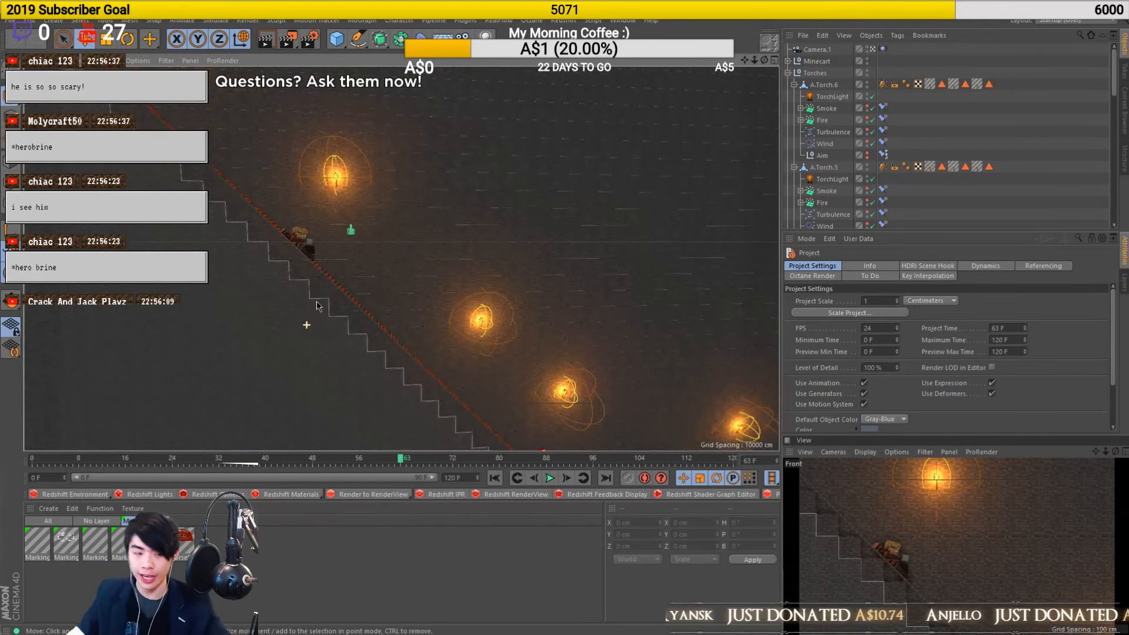
pyautogui.keyDown('alt'); pyautogui.moveTo(379, 357); pyautogui.dragTo(333, 317); pyautogui.keyUp('alt')
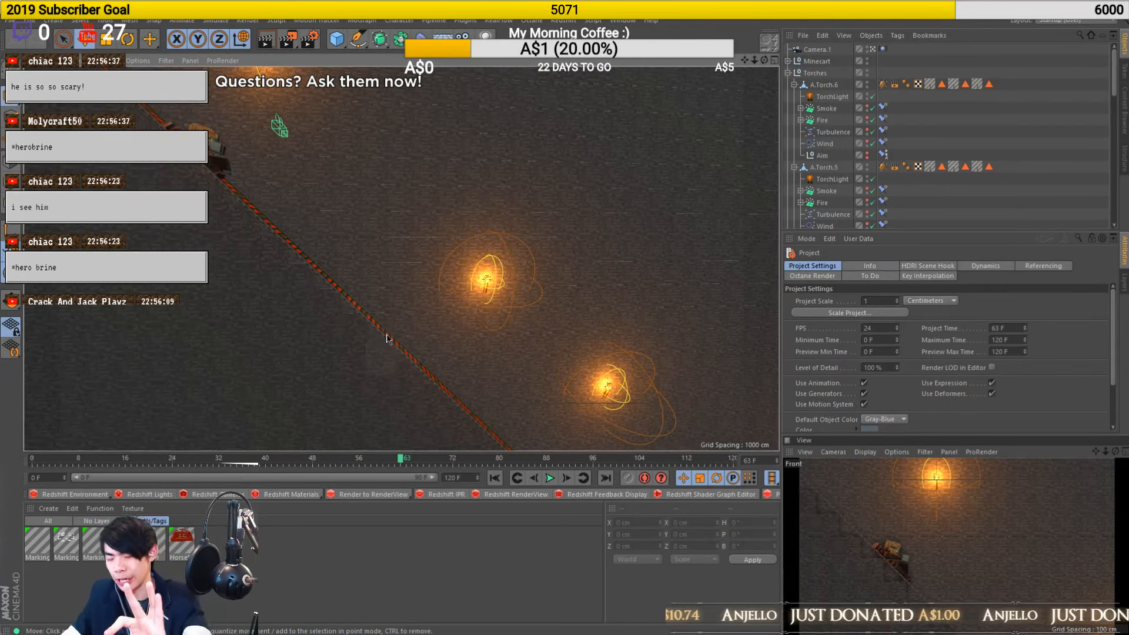
# Advance the animation to frame 78 and examine the character's bounce away from the slope beside the torch
pyautogui.moveTo(407, 460); pyautogui.dragTo(488, 475)
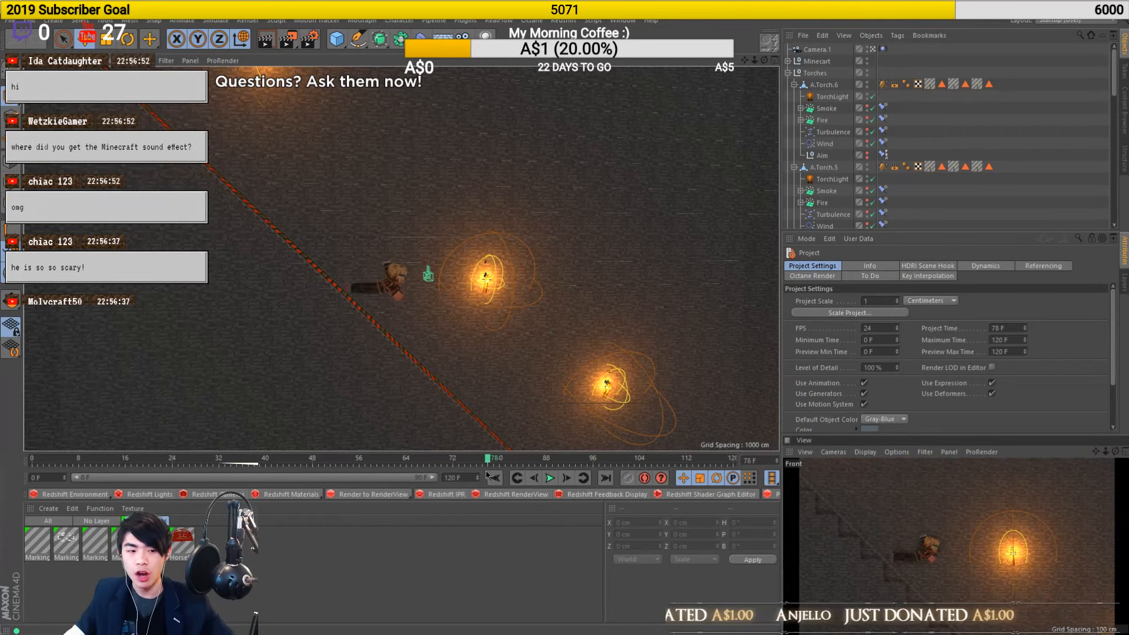
pyautogui.scroll(5, 313, 290)
pyautogui.scroll(-7, 314, 294)
pyautogui.keyDown('alt'); pyautogui.moveTo(327, 336); pyautogui.dragTo(283, 296, button='middle'); pyautogui.keyUp('alt')
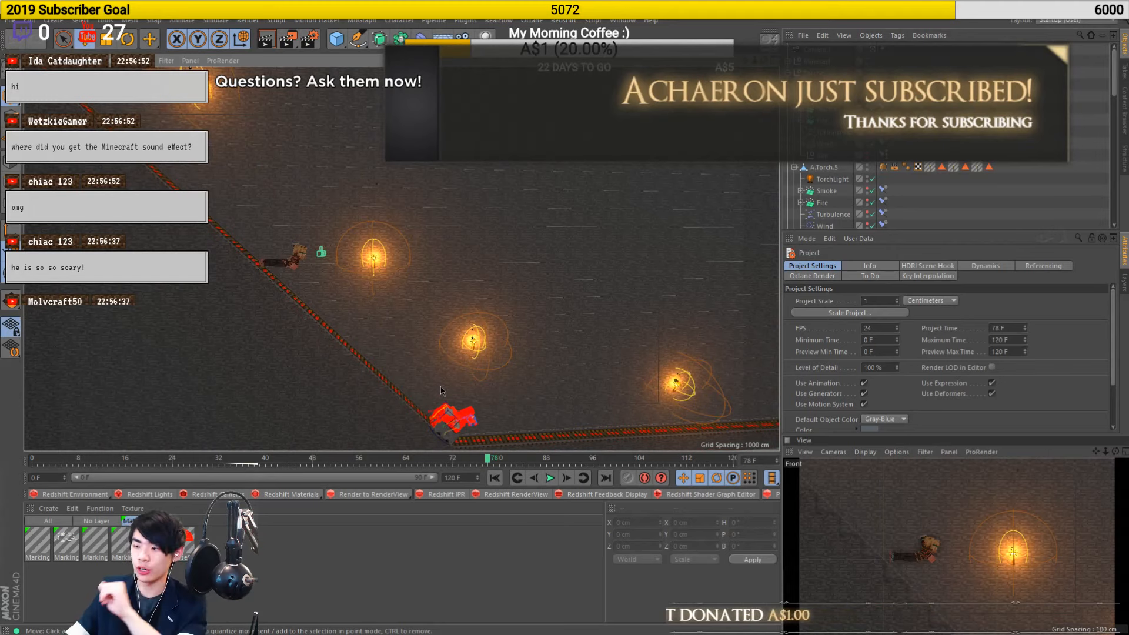
pyautogui.scroll(2, 372, 351)
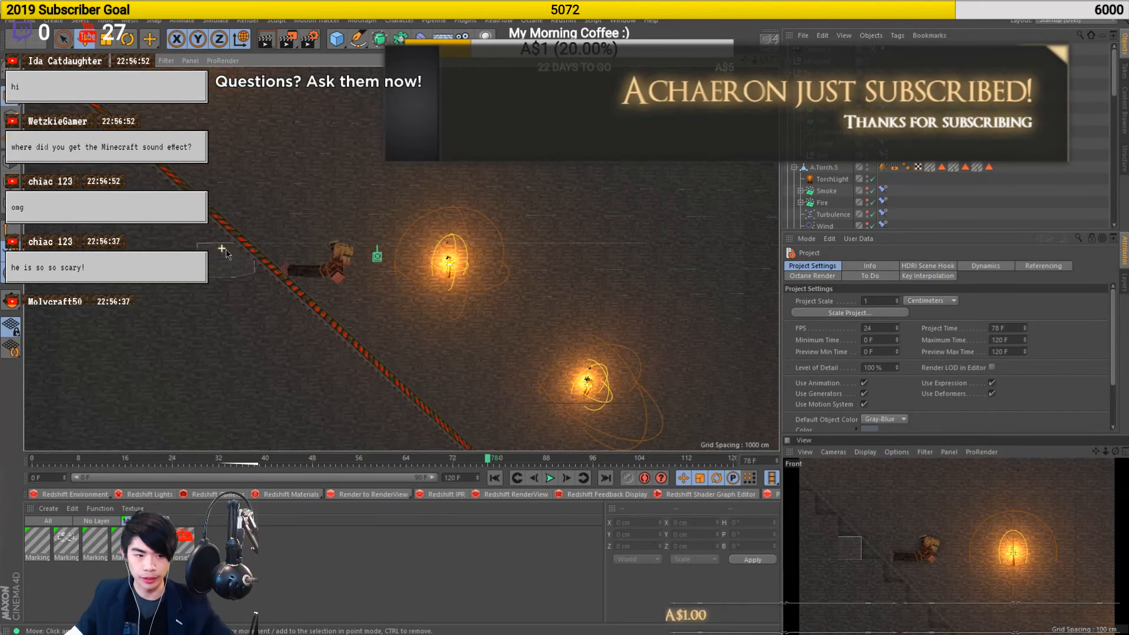
# Scrub the animation to frame 84 and examine the character's tumbling pose relative to the horse and minecart
pyautogui.moveTo(405, 463); pyautogui.dragTo(524, 477)
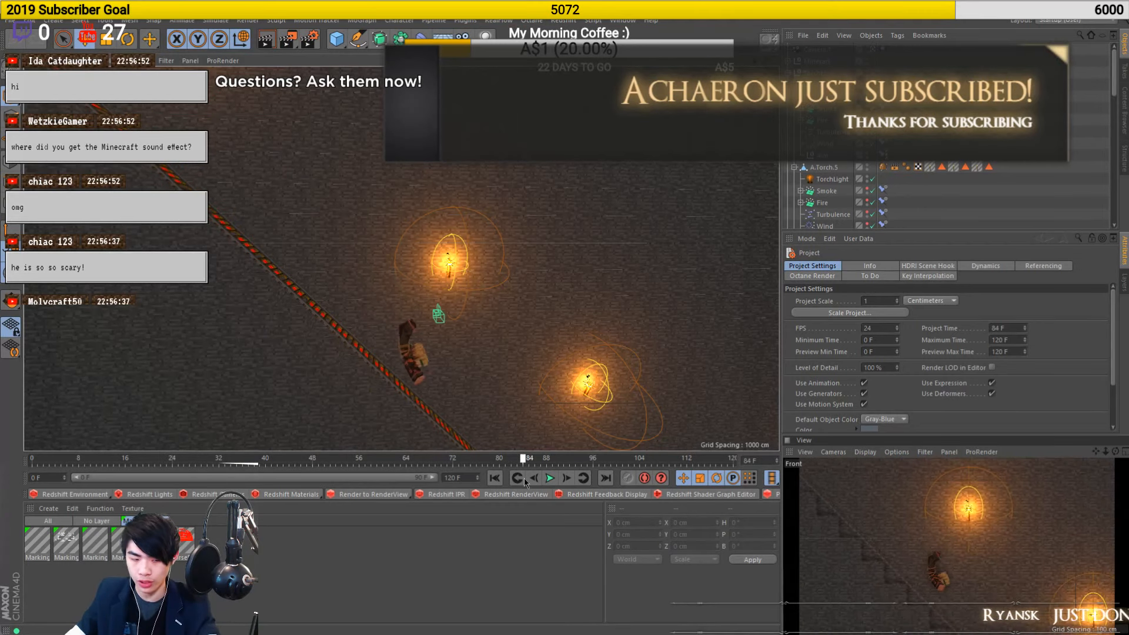
pyautogui.keyDown('alt'); pyautogui.moveTo(347, 303); pyautogui.dragTo(460, 438, button='middle'); pyautogui.keyUp('alt')
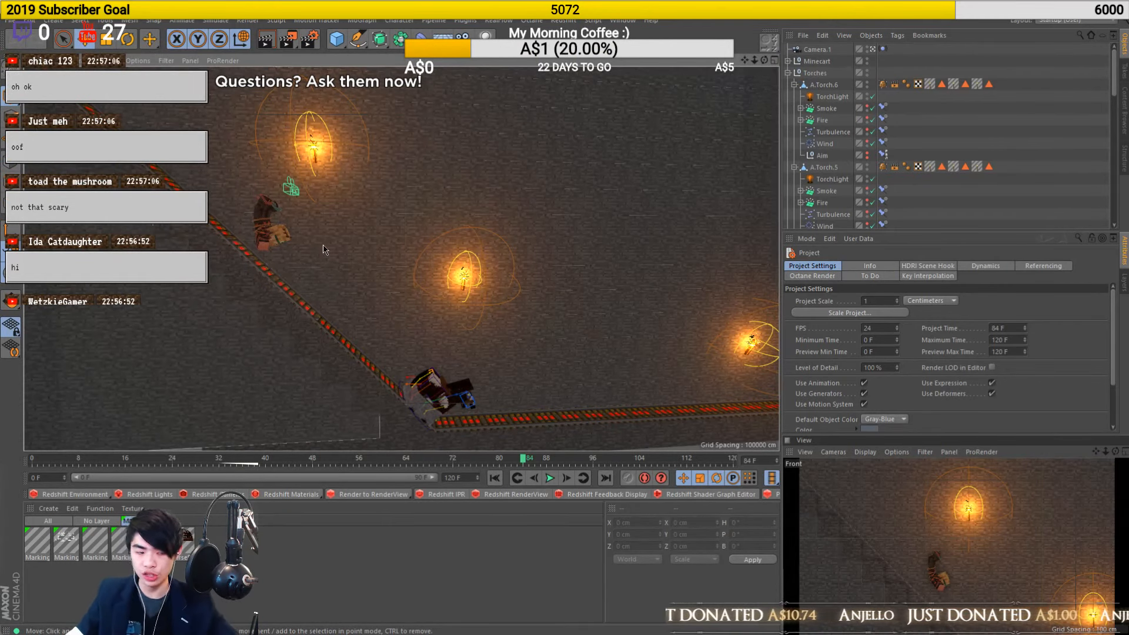
pyautogui.keyDown('alt'); pyautogui.moveTo(310, 241); pyautogui.dragTo(422, 332, button='middle'); pyautogui.keyUp('alt')
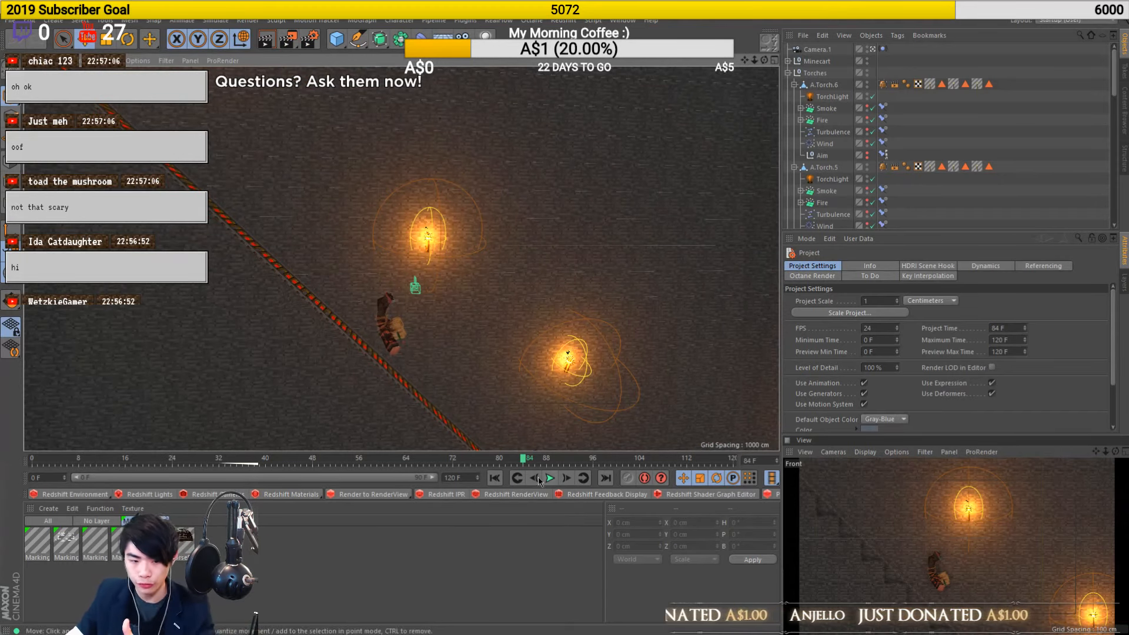
# Scrub through frames 95 to 97 and on to frame 120 to review the character's landing on the flat rails
pyautogui.moveTo(417, 461); pyautogui.dragTo(598, 462)
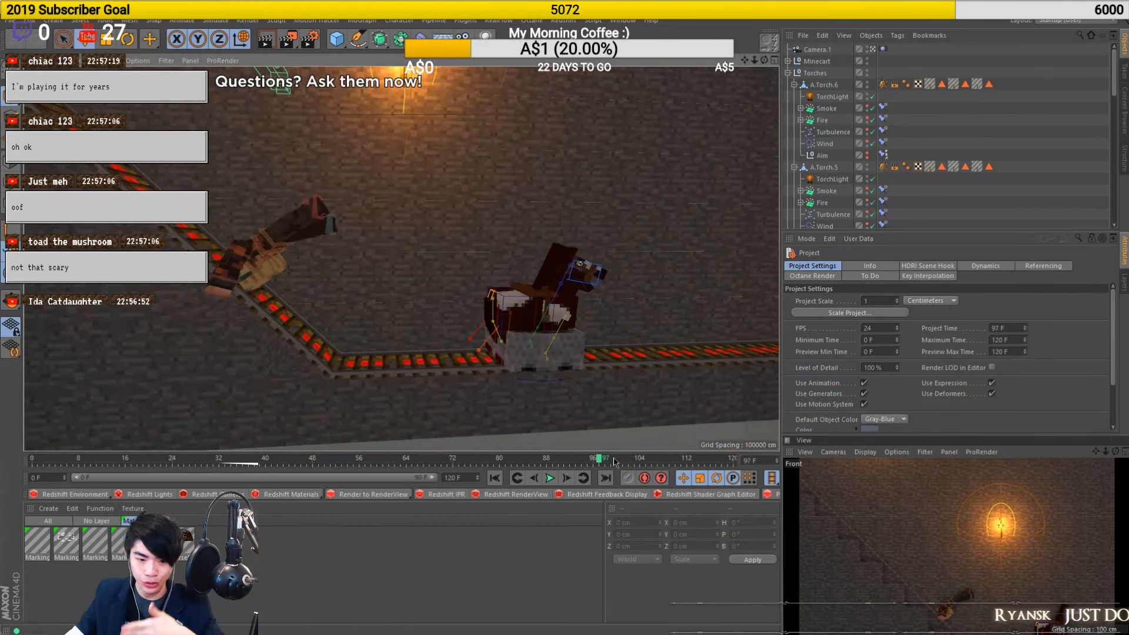
pyautogui.moveTo(599, 461); pyautogui.dragTo(587, 462)
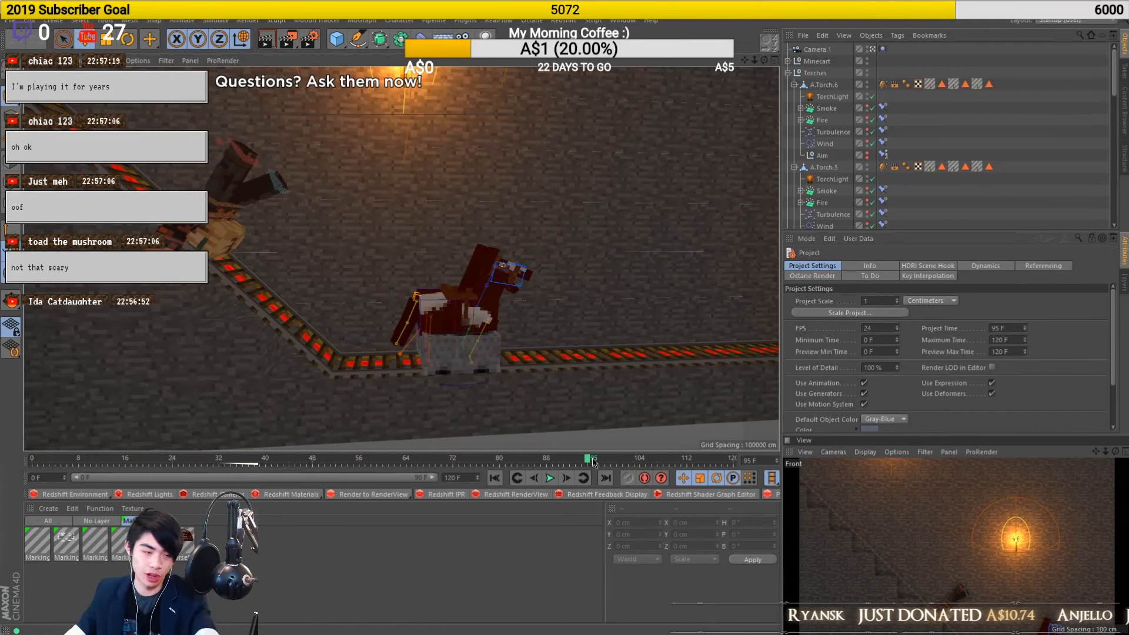
pyautogui.moveTo(585, 465); pyautogui.dragTo(739, 462)
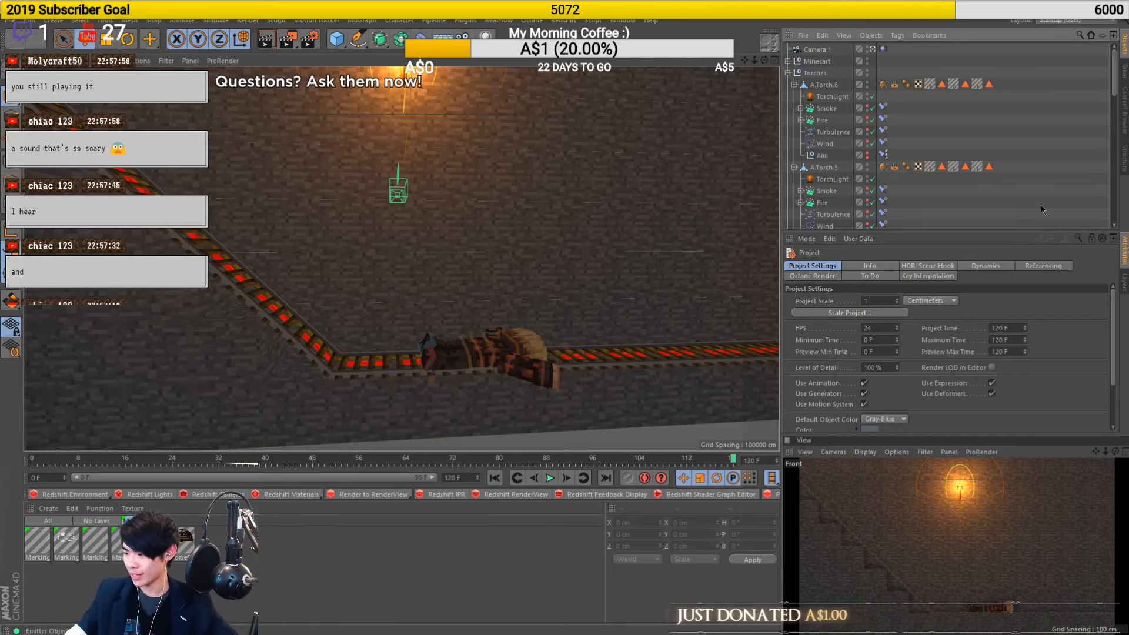
# Close the Joergen7.c4d project without saving its changes and switch to Premiere Pro
pyautogui.hotkey('ctrl', 'F4')
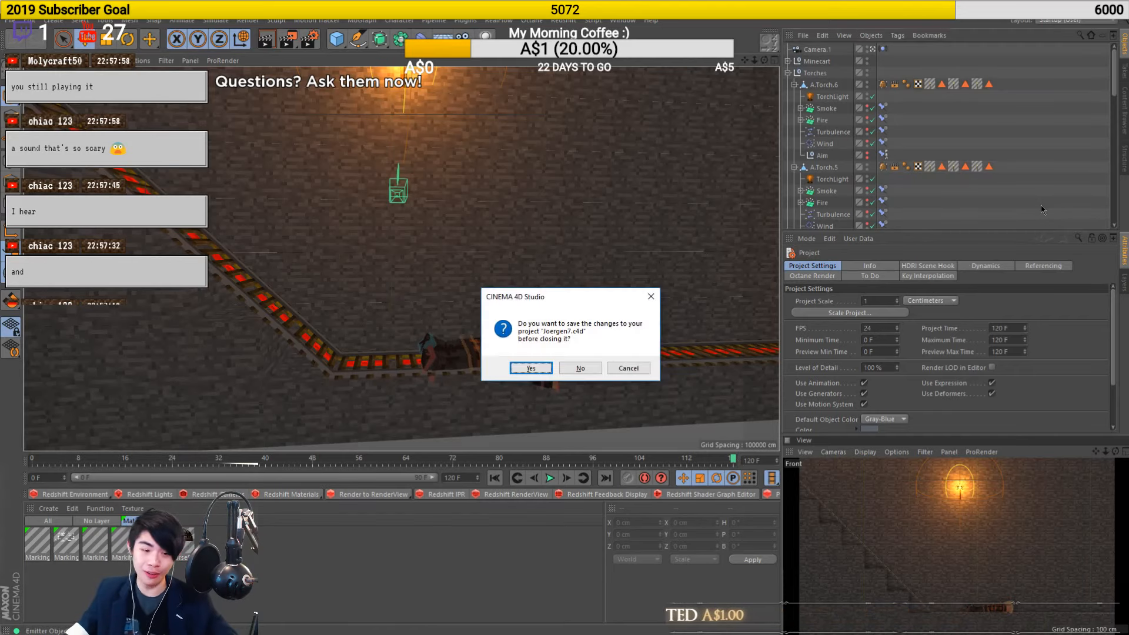
pyautogui.click(581, 368)
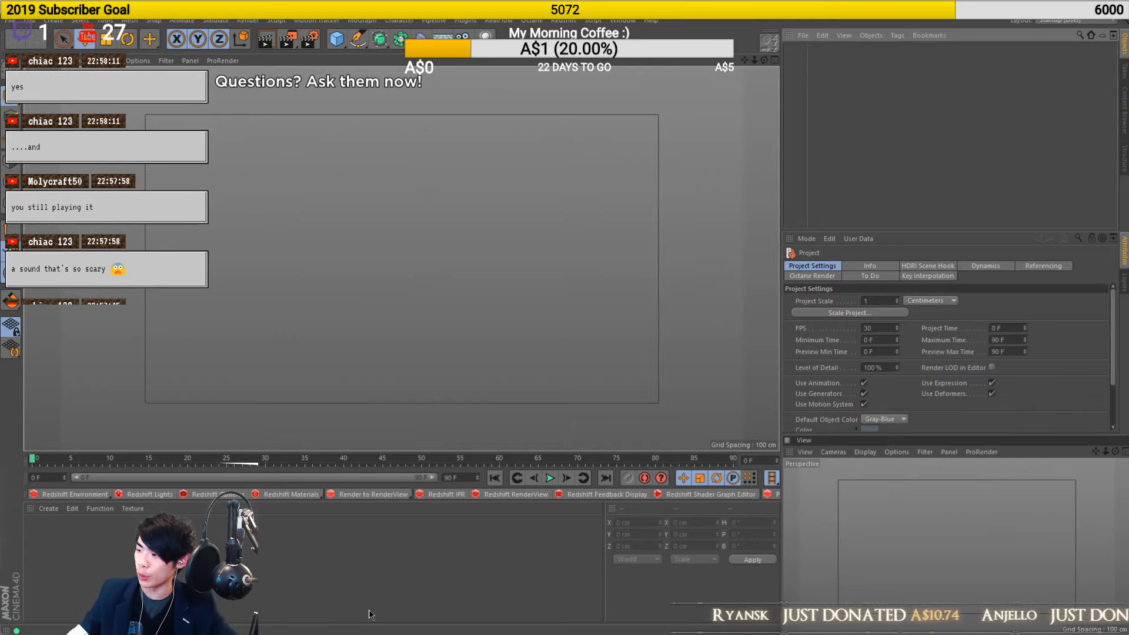
pyautogui.moveTo(370, 628)
pyautogui.click(416, 627)
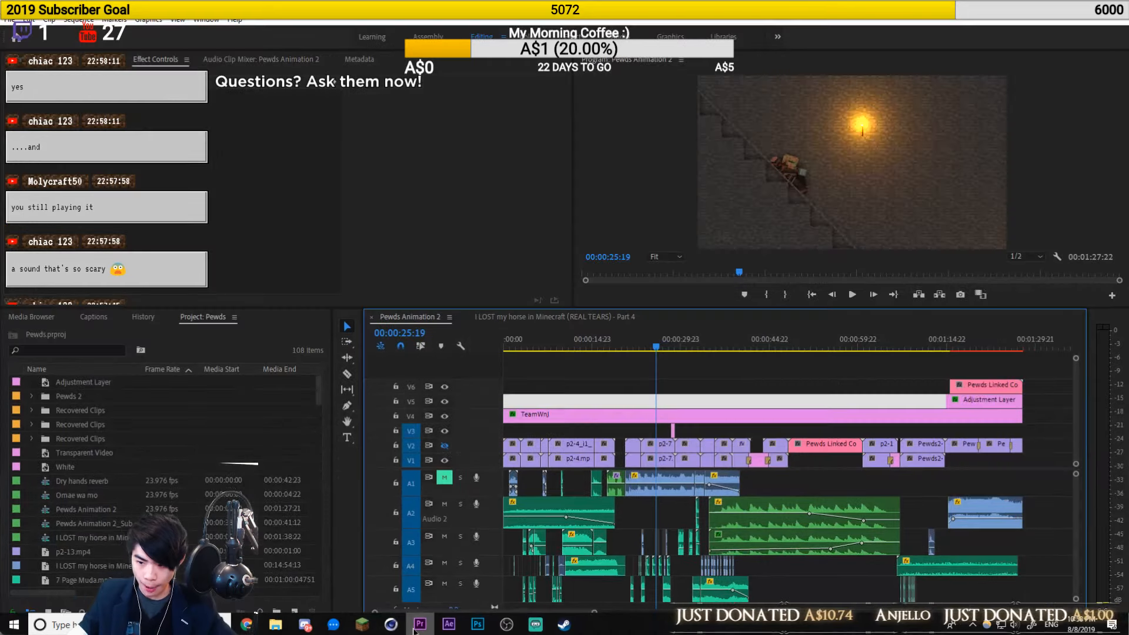
pyautogui.click(651, 507)
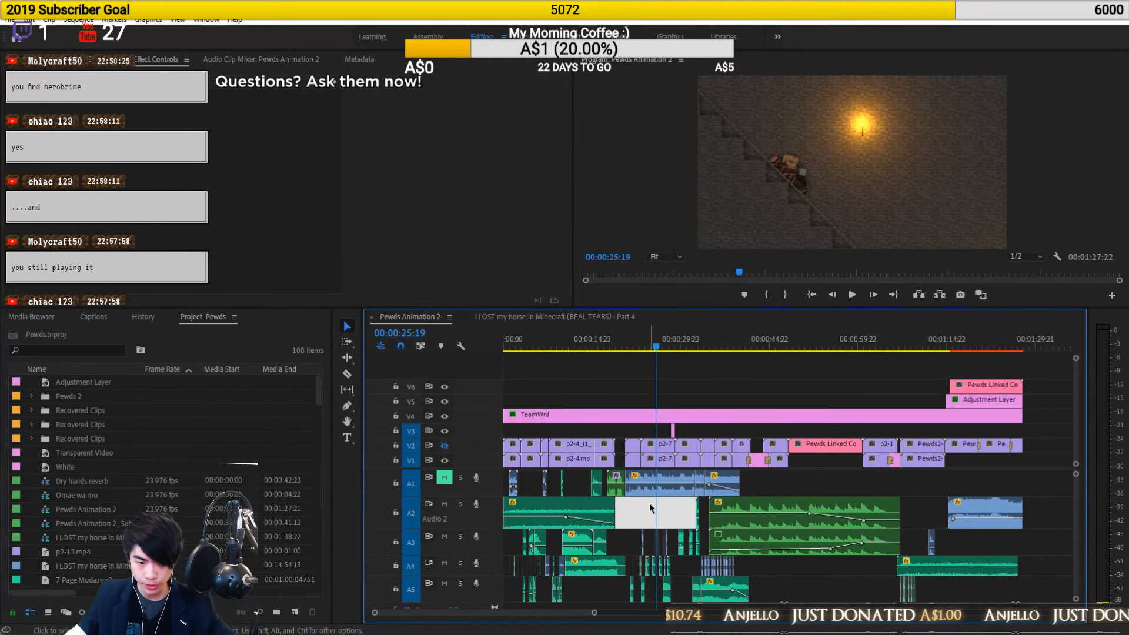
pyautogui.click(633, 406)
pyautogui.moveTo(535, 625)
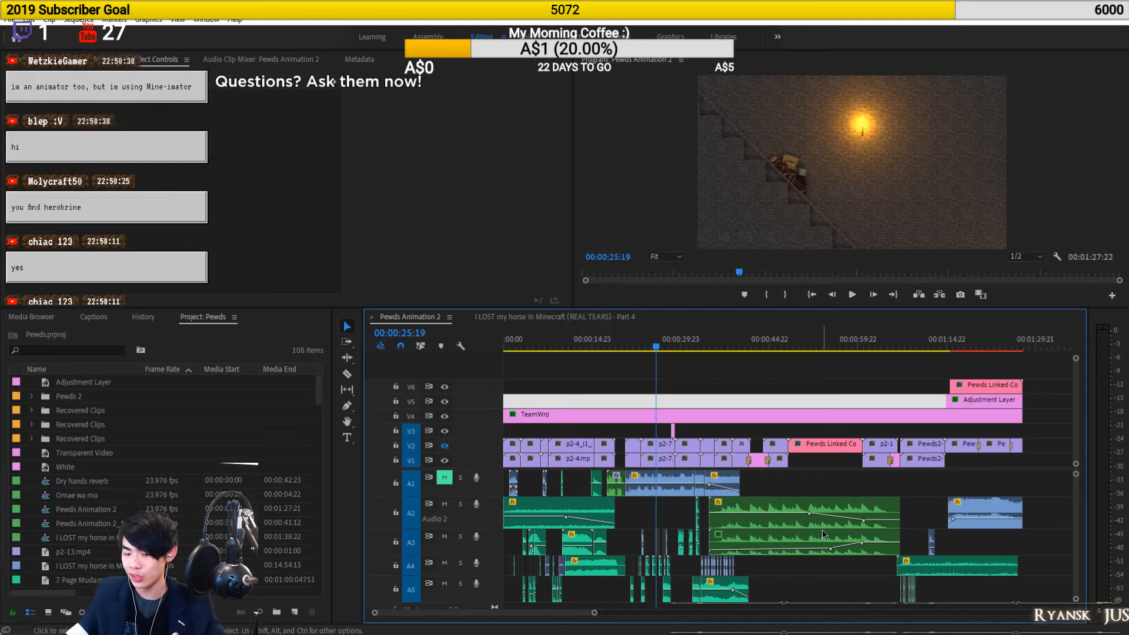
# Look through the project's media list, from the sound effects down to the rendered Pewds clips and PNG sequences
pyautogui.scroll(-10, 292, 455)
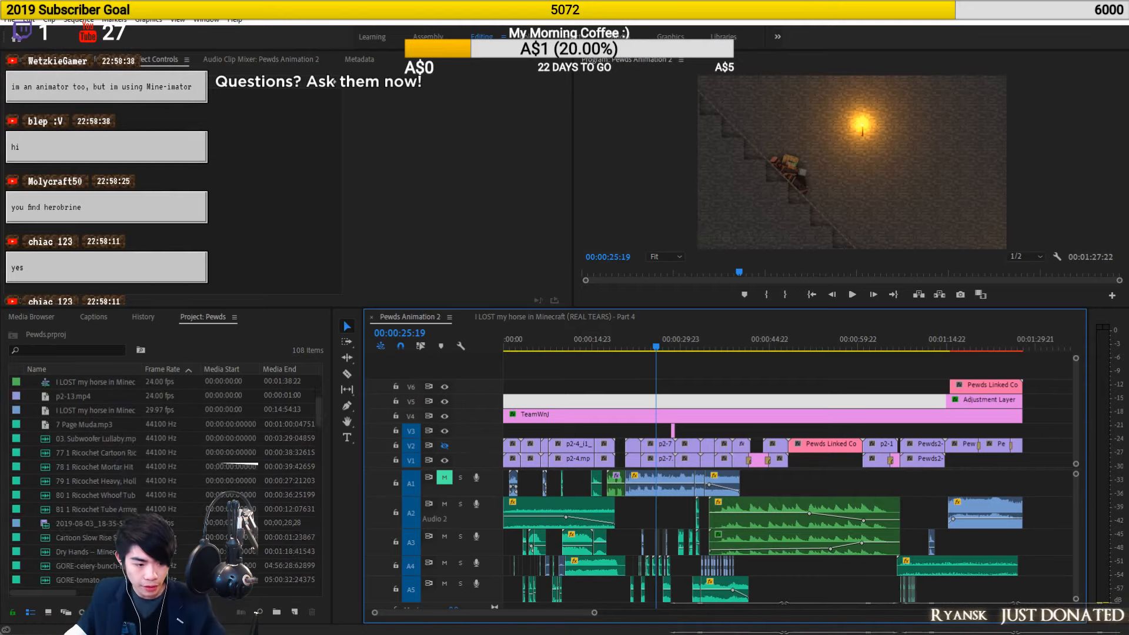
pyautogui.scroll(-12, 165, 476)
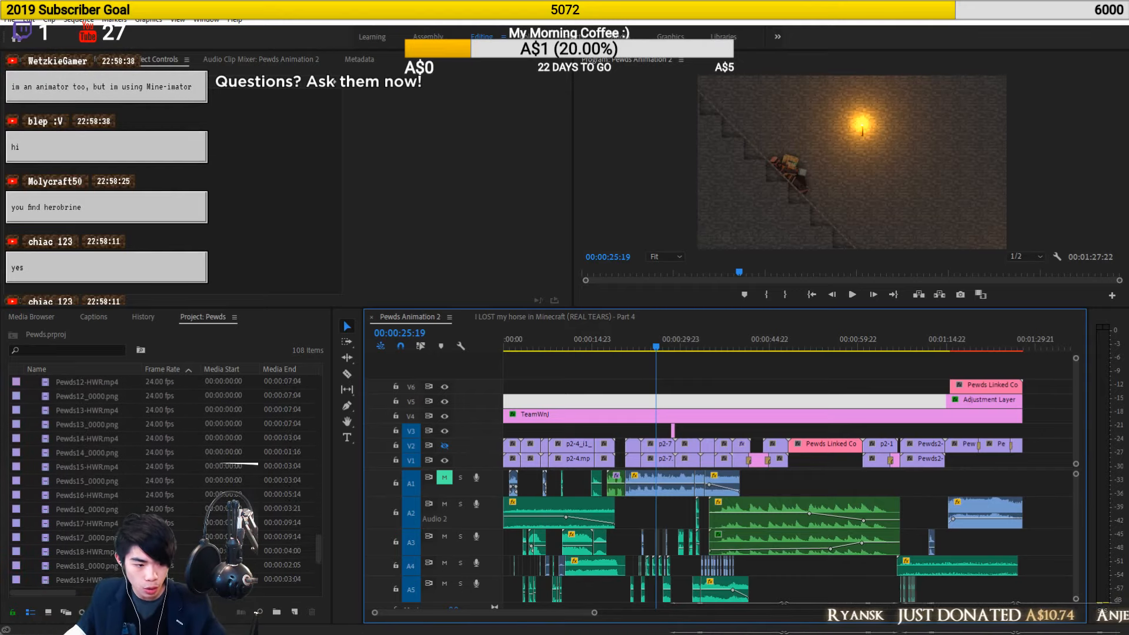
pyautogui.scroll(-5, 165, 476)
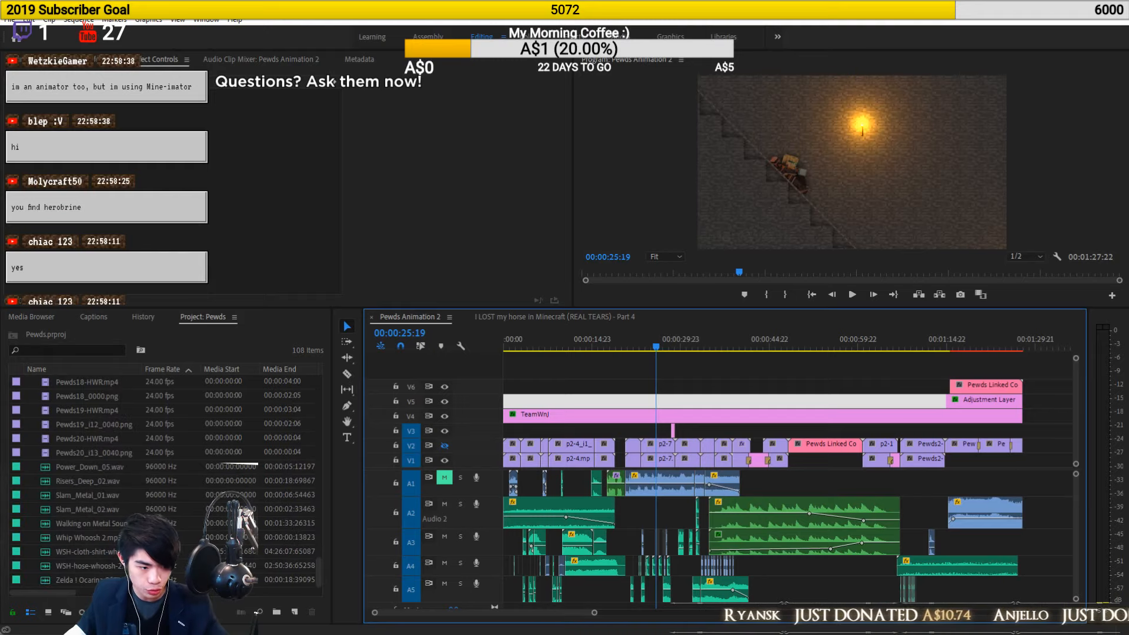
pyautogui.scroll(3, 165, 476)
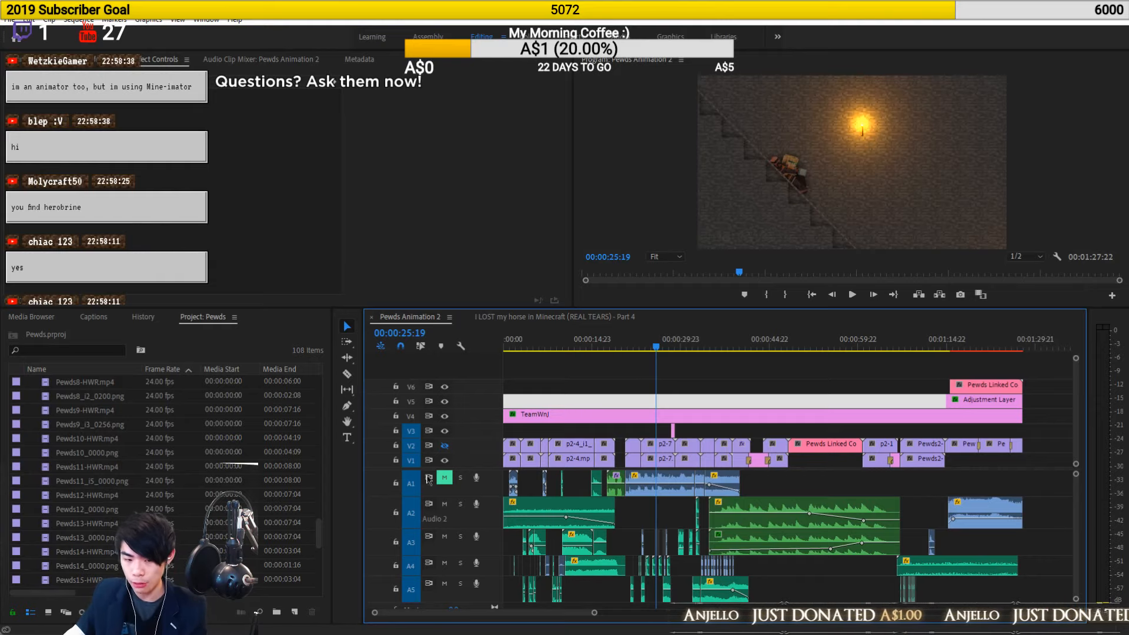
# Move the playhead to 00:00:25:08 in the fall shot and examine the character's impact against the sound clip on A4
pyautogui.keyDown('alt'); pyautogui.scroll(5, 697, 553); pyautogui.keyUp('alt')
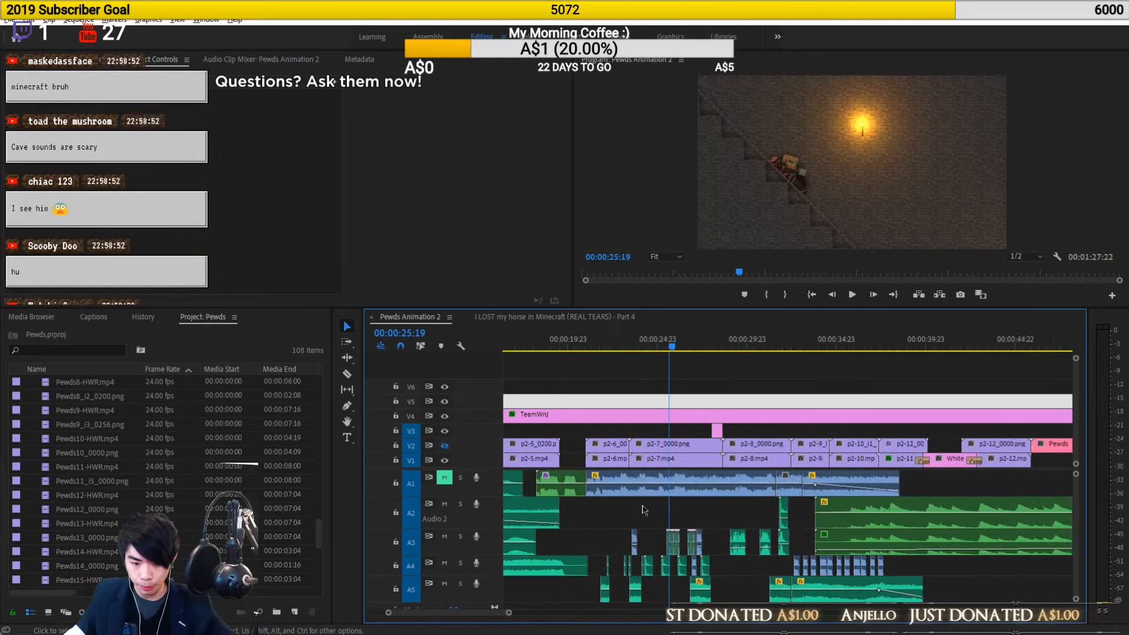
pyautogui.keyDown('alt'); pyautogui.scroll(5, 697, 552); pyautogui.keyUp('alt')
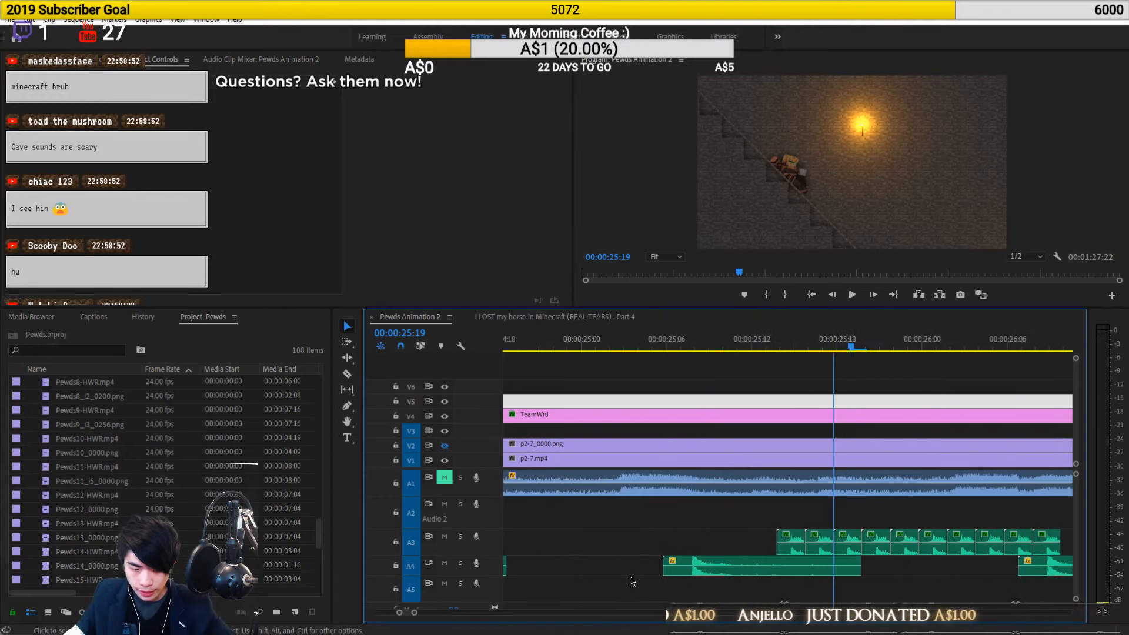
pyautogui.moveTo(739, 344); pyautogui.dragTo(718, 353)
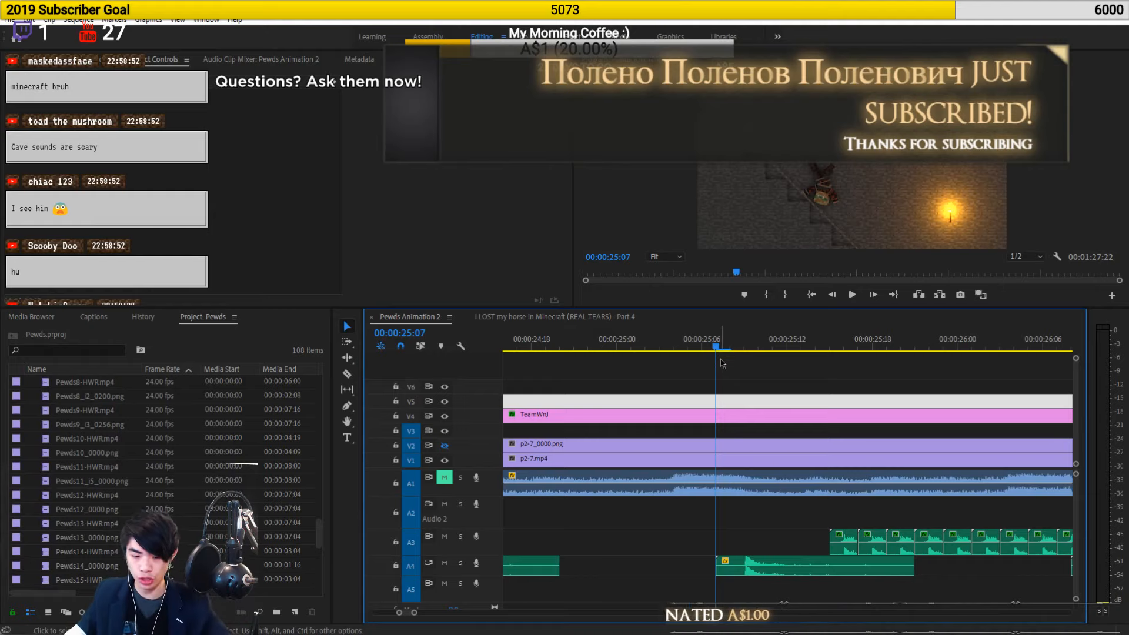
pyautogui.hotkey('alt', 'Up')
pyautogui.press('space')
pyautogui.moveTo(764, 347); pyautogui.dragTo(726, 363)
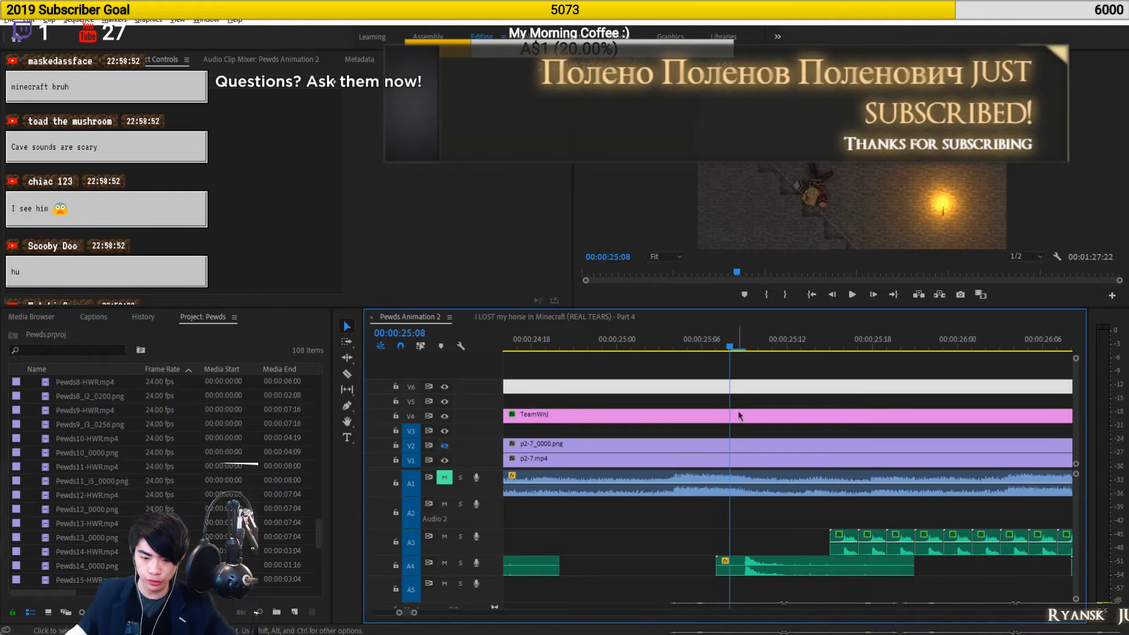
pyautogui.press('-')
pyautogui.press('=')
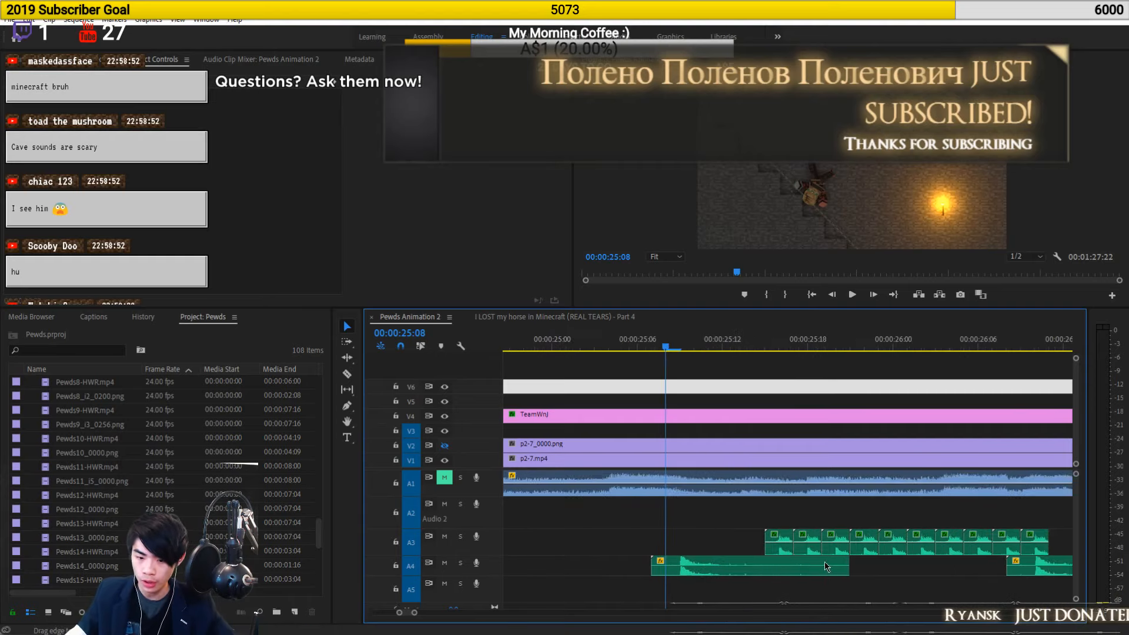
# Move the playhead to 00:00:25:16 and inspect the first GORE-tomato-smack.wav clip in the row of short hits on A3
pyautogui.click(769, 348)
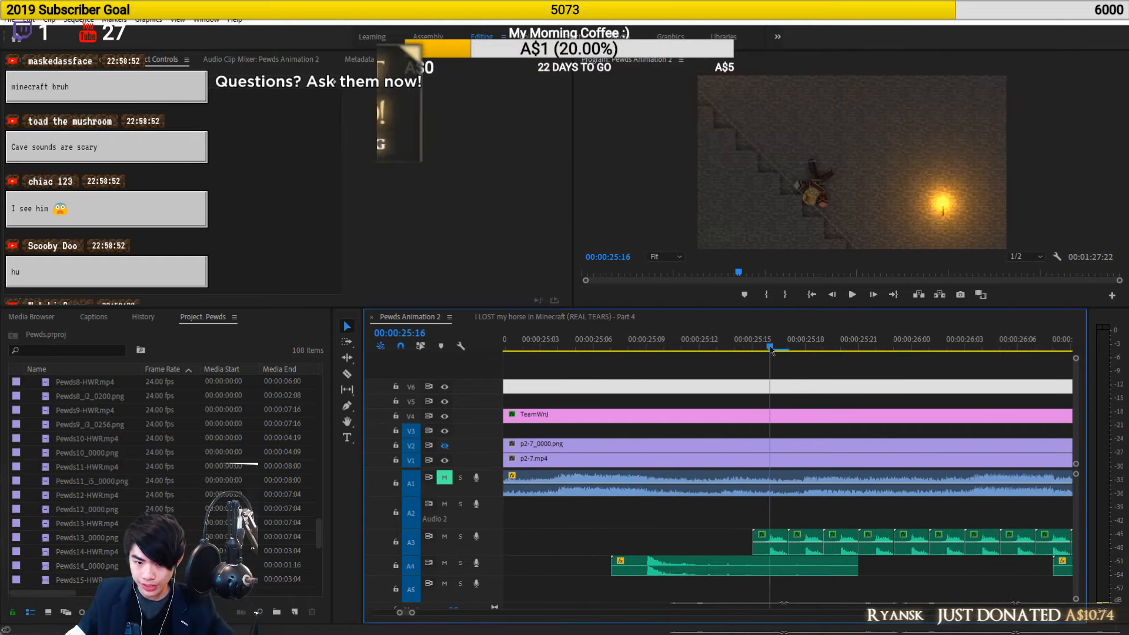
pyautogui.click(778, 535)
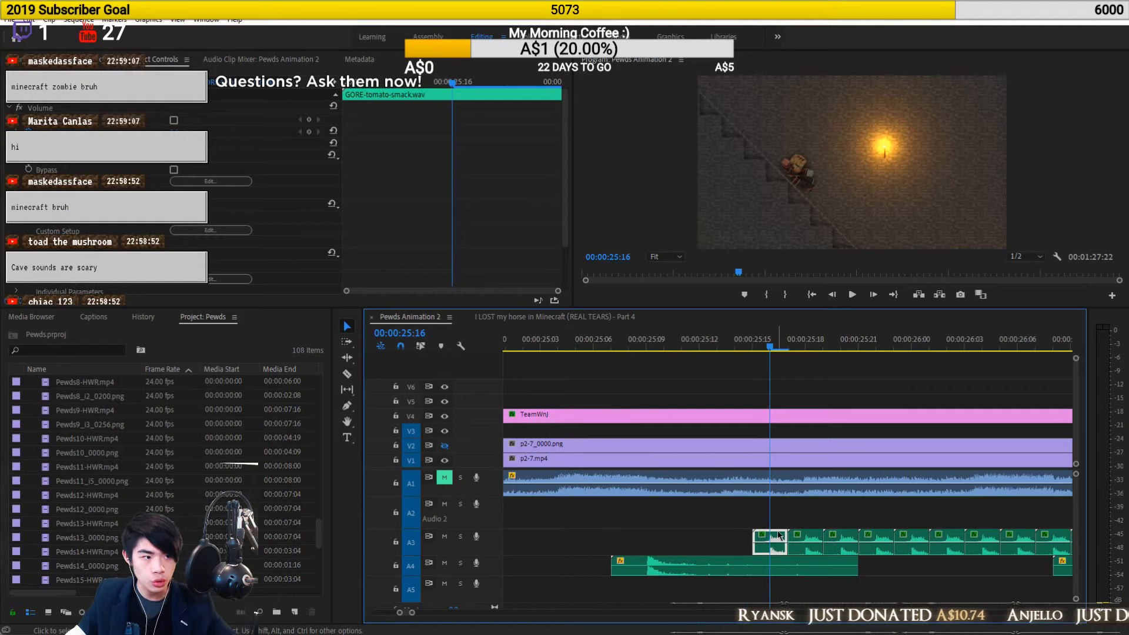
pyautogui.press('-')
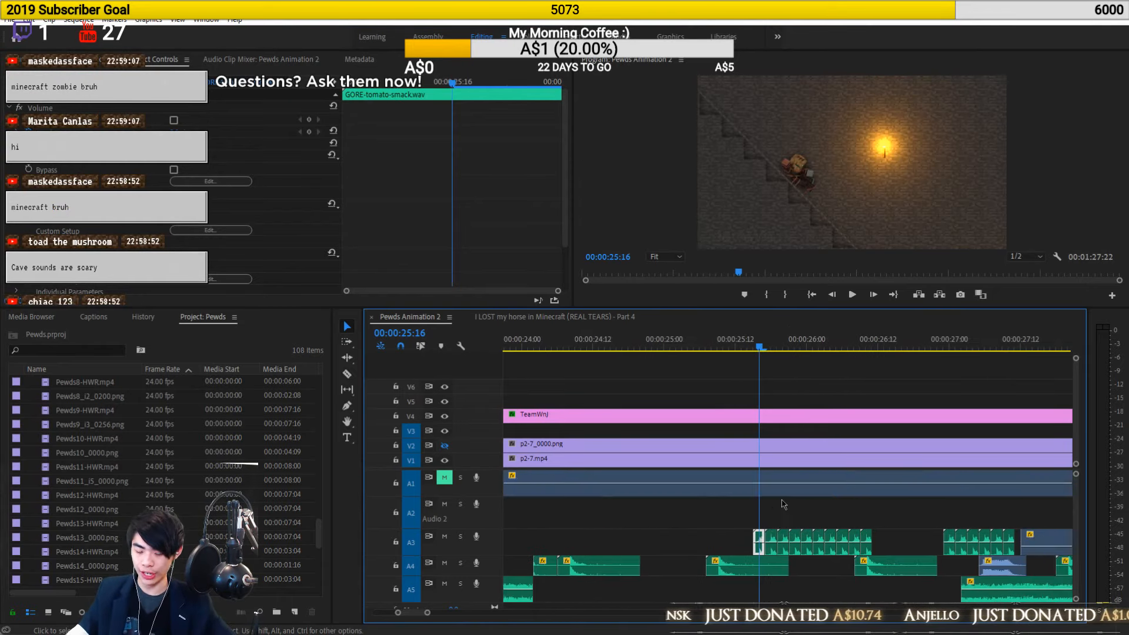
pyautogui.scroll(-3, 783, 504)
pyautogui.click(659, 406)
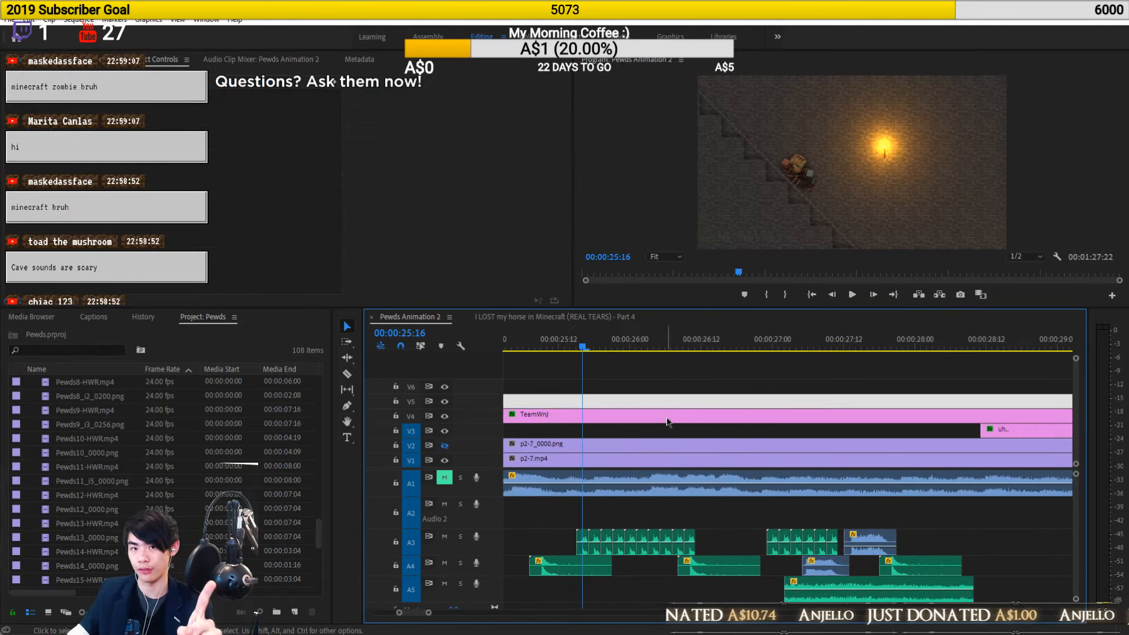
# Mute audio tracks A2 to A5 and play the sequence from 00:00:19:21 to watch the fall without sound
pyautogui.click(553, 346)
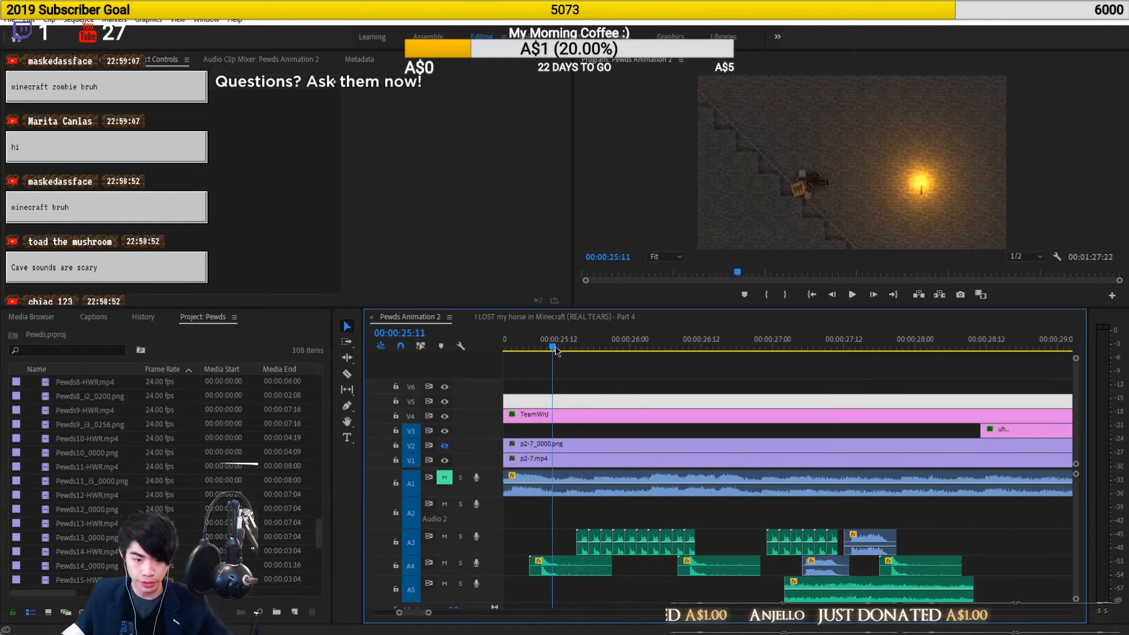
pyautogui.keyDown('alt'); pyautogui.scroll(-5, 611, 380); pyautogui.keyUp('alt')
pyautogui.press('\\')
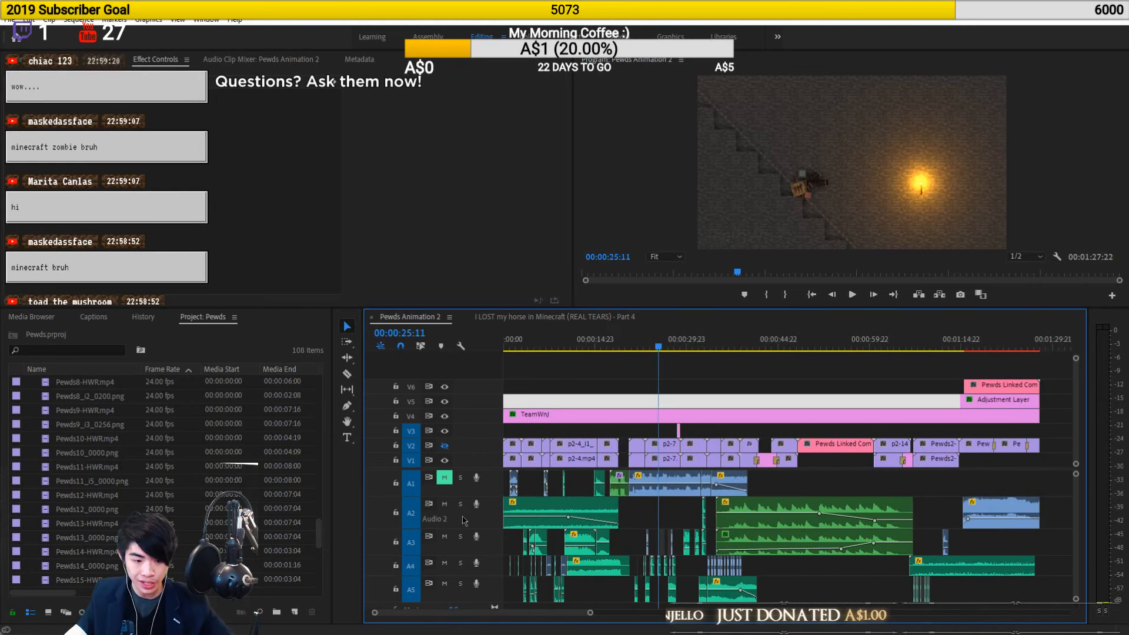
pyautogui.click(445, 536)
pyautogui.click(444, 563)
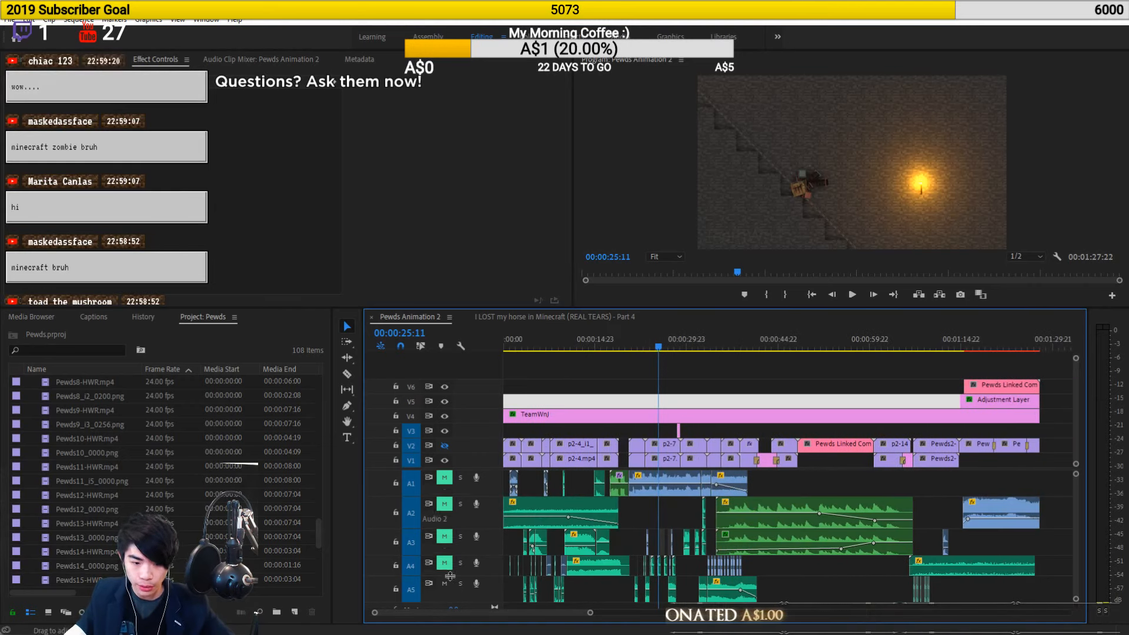
pyautogui.press('Up')
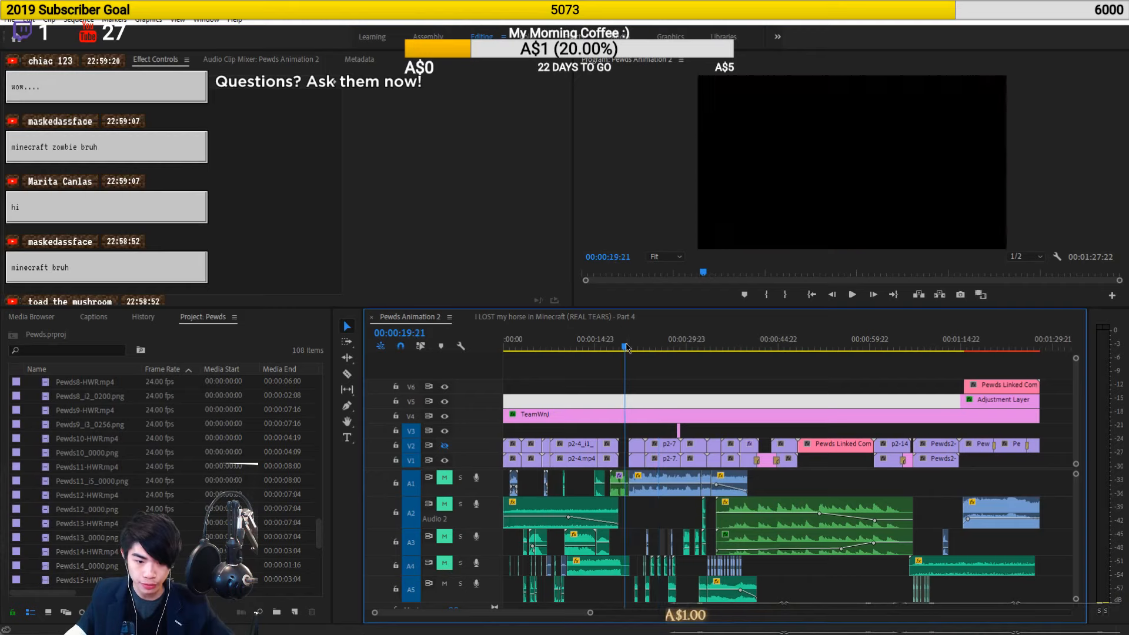
pyautogui.click(444, 584)
pyautogui.press('space')
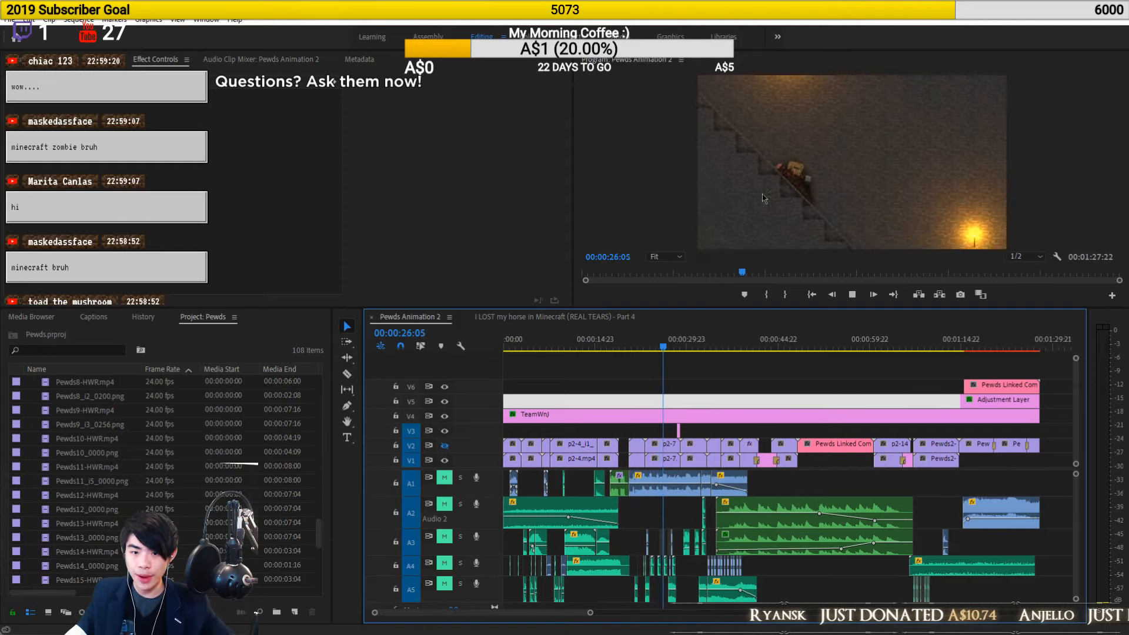
# Stop playback and unmute audio tracks A2 to A5
pyautogui.press('space')
pyautogui.click(444, 504)
pyautogui.click(444, 536)
pyautogui.click(445, 562)
pyautogui.click(444, 583)
# Play the fall with sound from 00:00:25:14, stop, and return the playhead to 00:00:25:16 at the first A3 hits
pyautogui.keyDown('alt'); pyautogui.scroll(2, 655, 576); pyautogui.keyUp('alt')
pyautogui.keyDown('alt'); pyautogui.scroll(3, 656, 576); pyautogui.keyUp('alt')
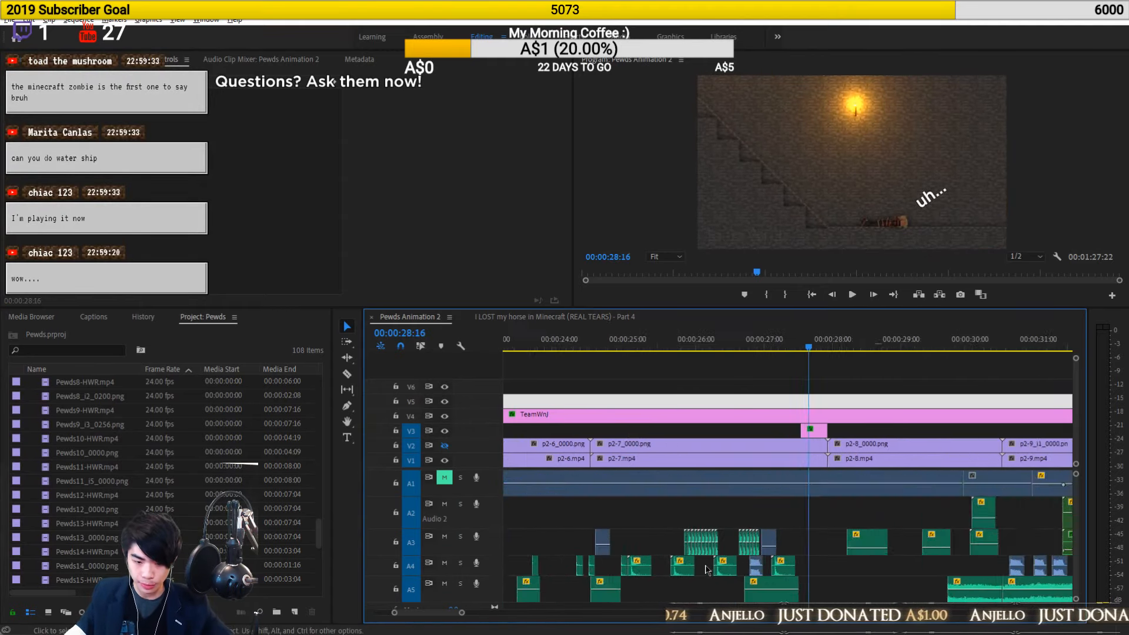
pyautogui.click(625, 346)
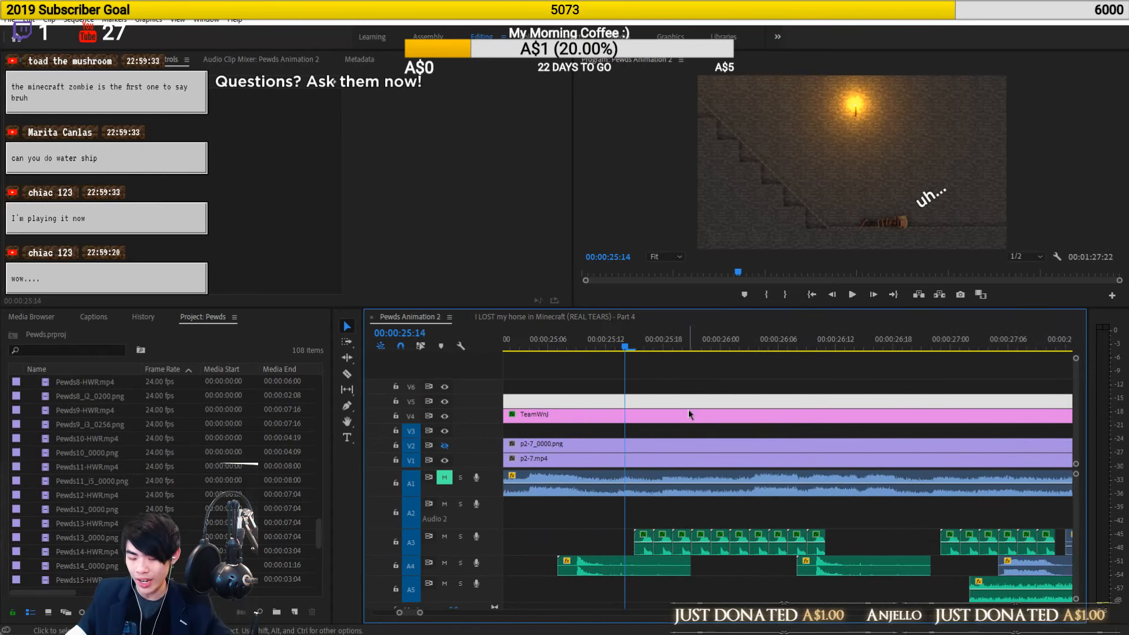
pyautogui.press('space')
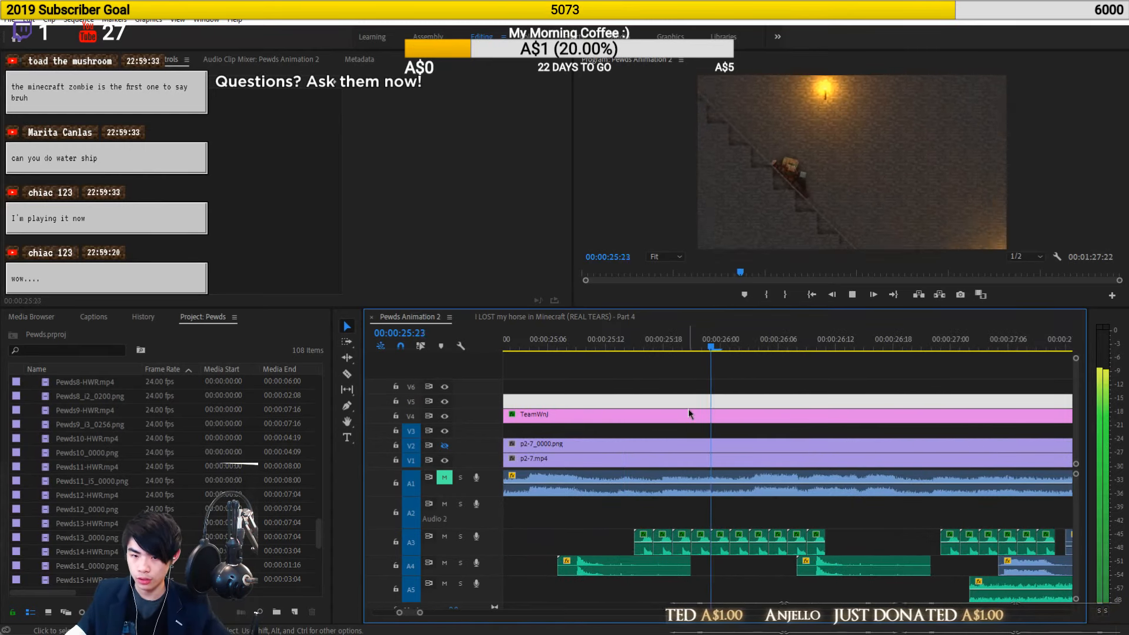
pyautogui.press('space')
pyautogui.moveTo(634, 347); pyautogui.dragTo(643, 347)
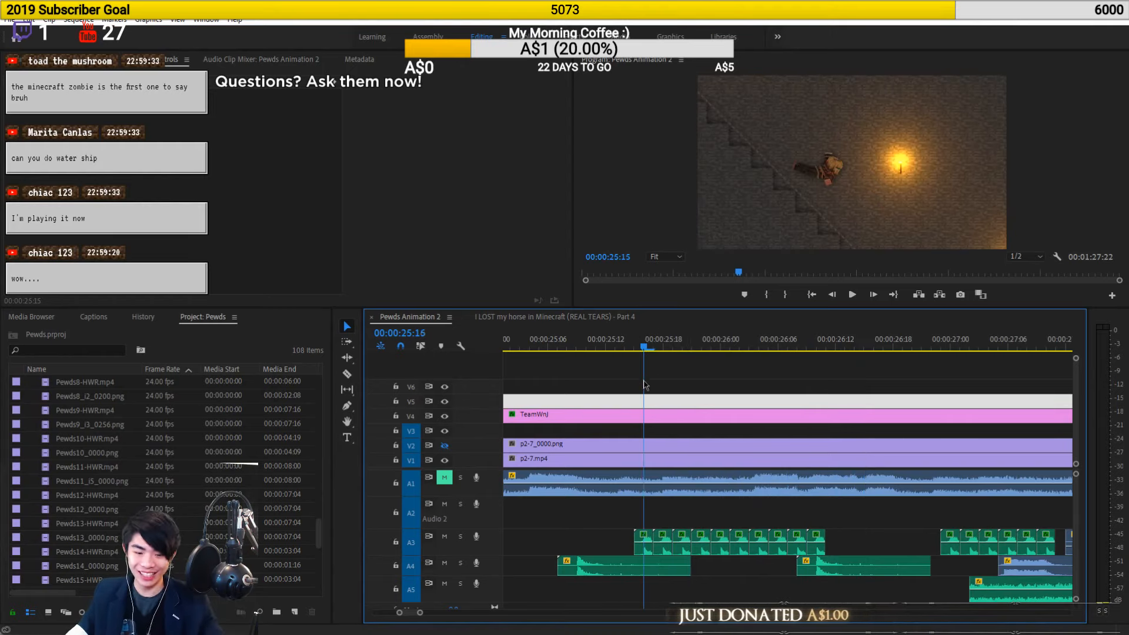
# Play back the row of short repeated sound-effect clips on track A3 from about 00:00:25:14 to 00:00:26:11
pyautogui.click(643, 542)
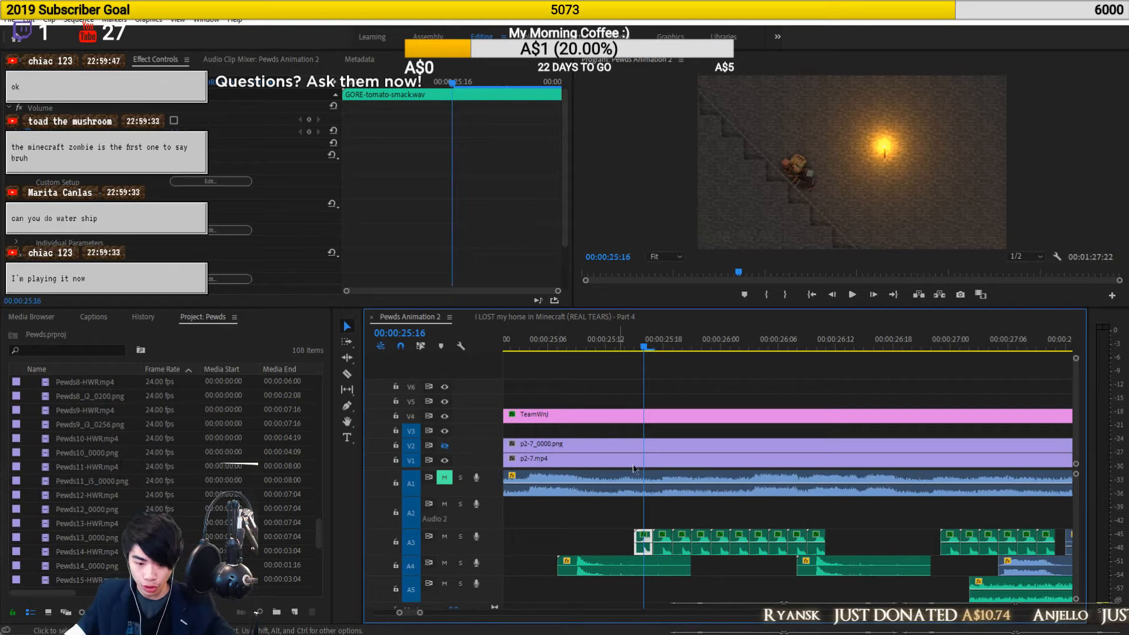
pyautogui.keyDown('alt'); pyautogui.scroll(1, 643, 540); pyautogui.keyUp('alt')
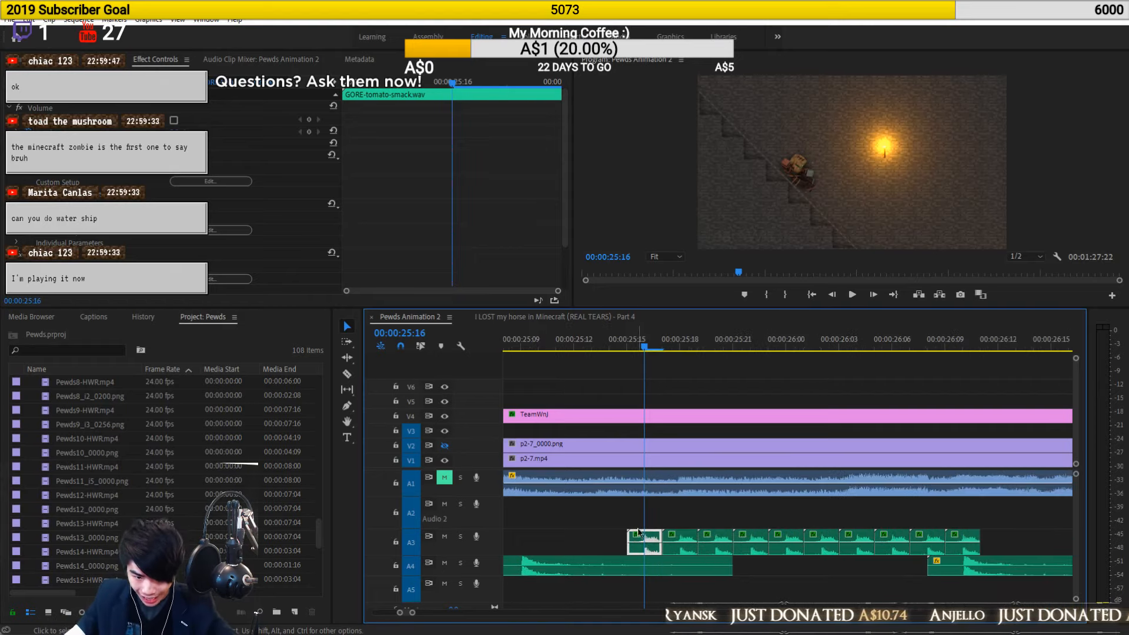
pyautogui.click(679, 518)
pyautogui.click(614, 346)
pyautogui.click(673, 390)
pyautogui.press('space')
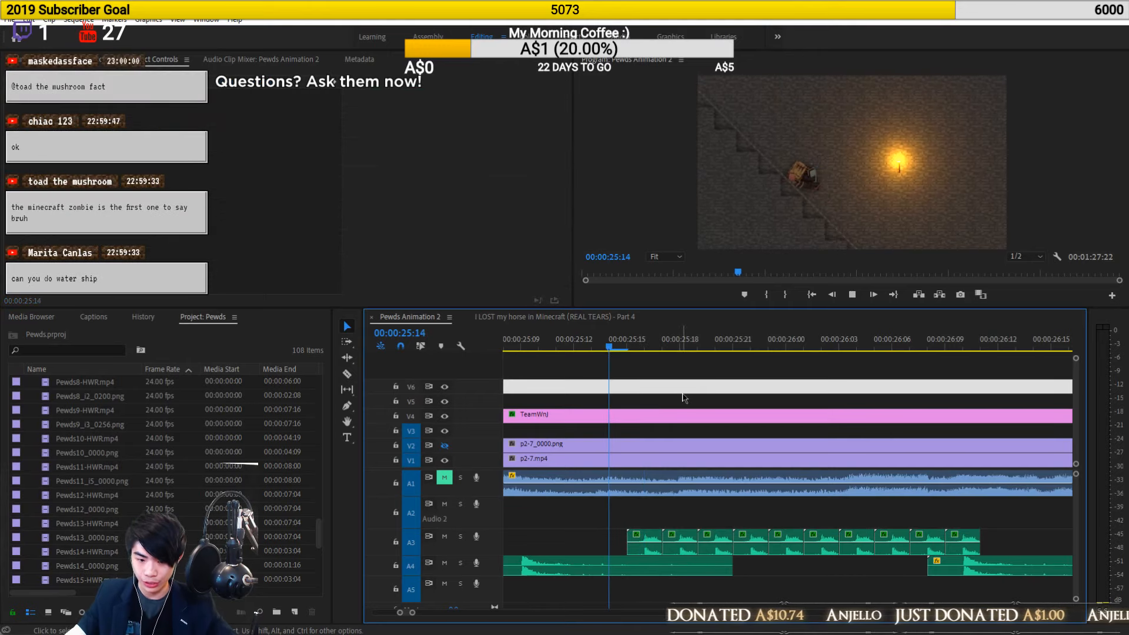
pyautogui.press('space')
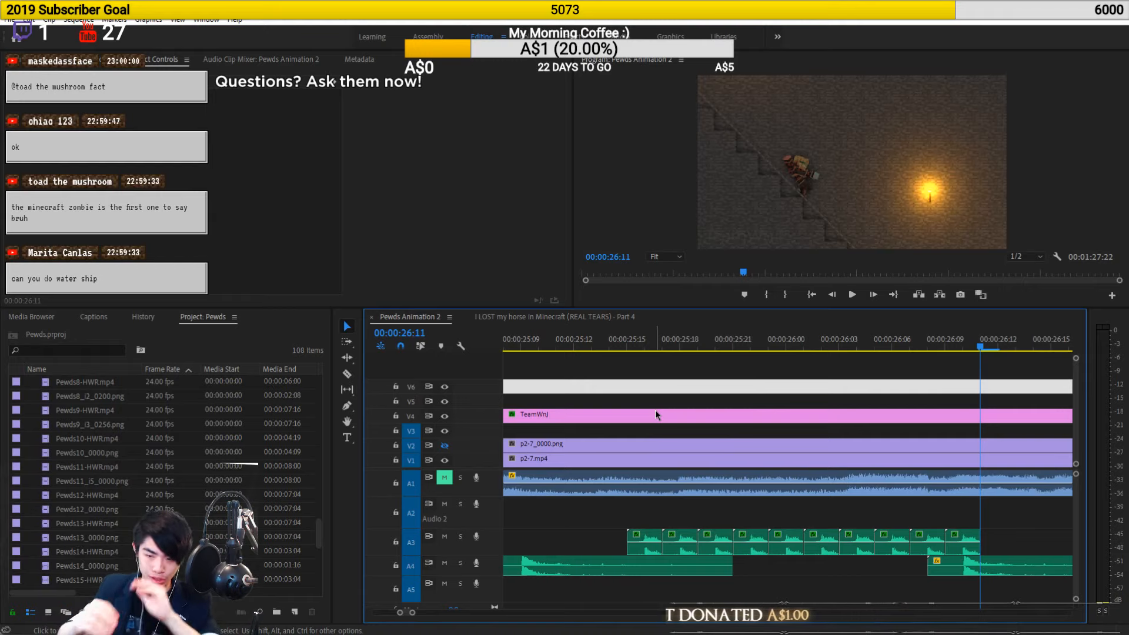
# Survey the wider Pewds Animation 2 timeline with its sound-effect tracks and save the project
pyautogui.keyDown('alt'); pyautogui.scroll(-6, 708, 552); pyautogui.keyUp('alt')
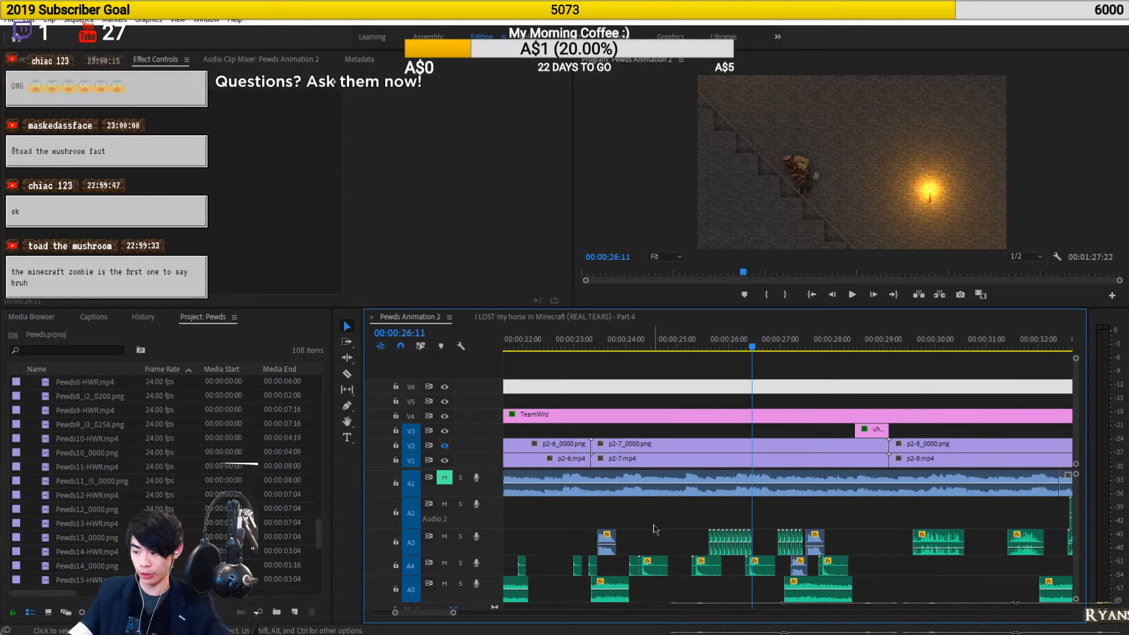
pyautogui.keyDown('alt'); pyautogui.scroll(-2, 656, 528); pyautogui.keyUp('alt')
pyautogui.keyDown('alt'); pyautogui.scroll(-3, 656, 528); pyautogui.keyUp('alt')
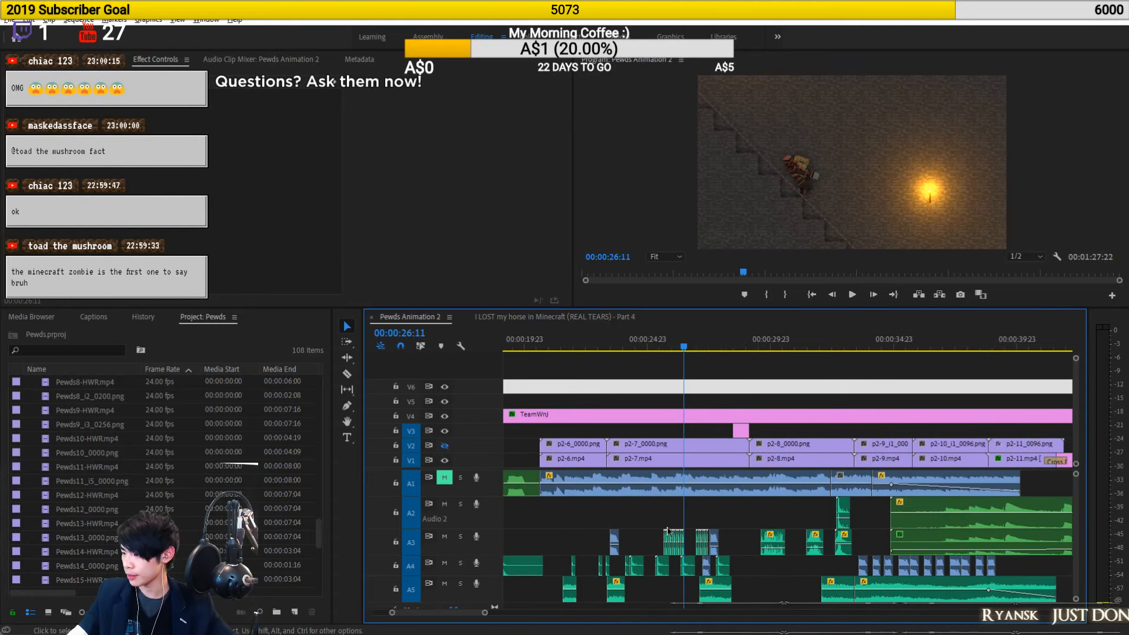
pyautogui.scroll(3, 658, 509)
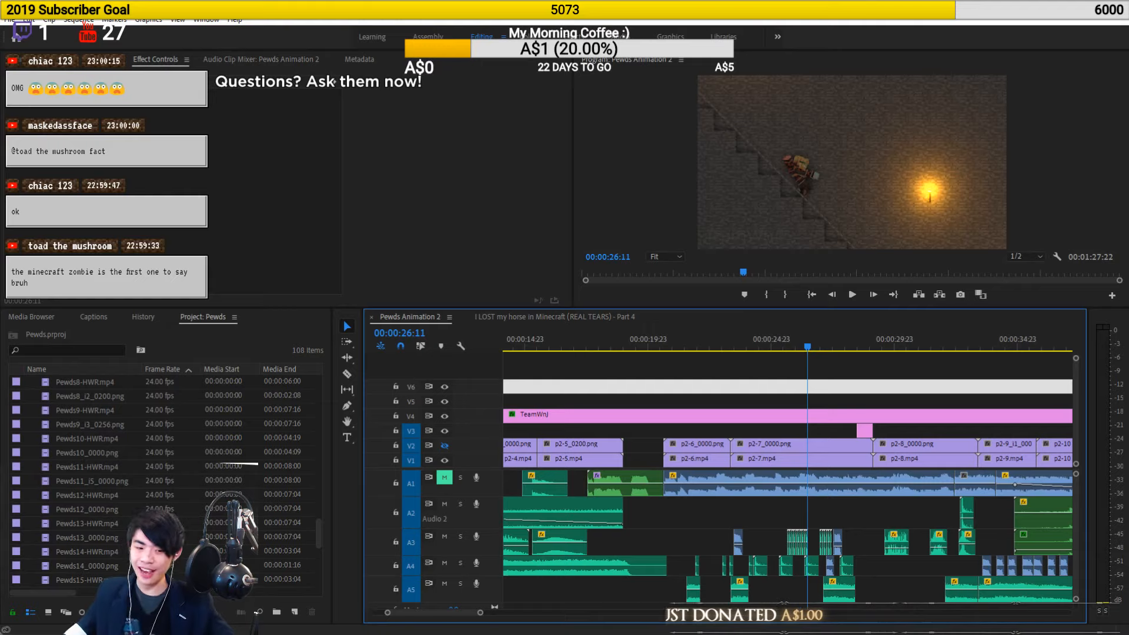
pyautogui.press('Delete')
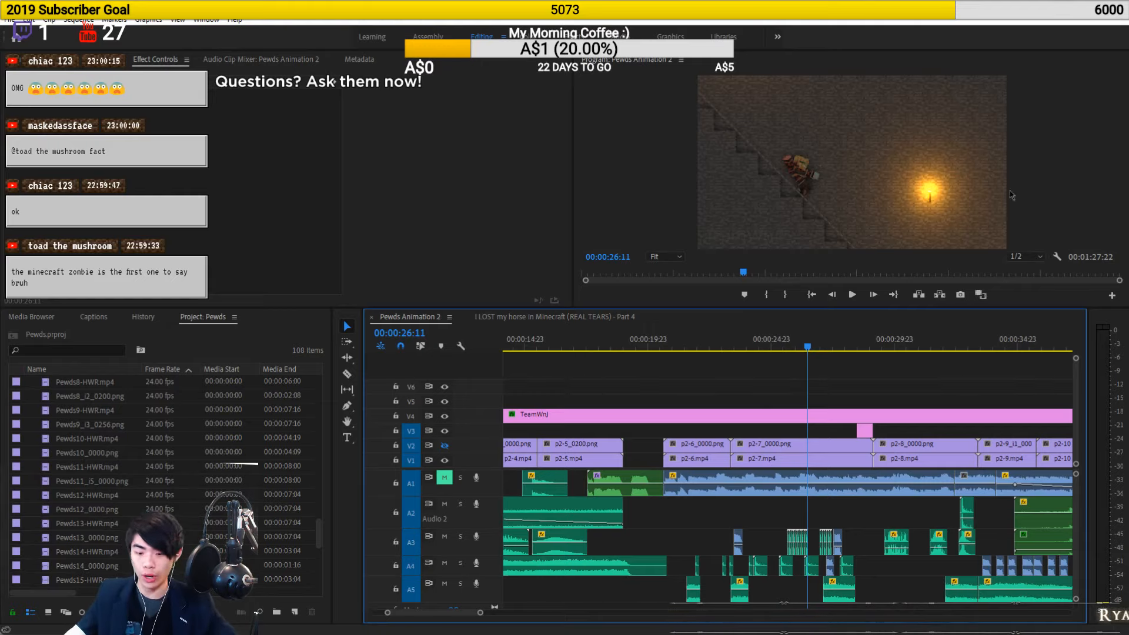
pyautogui.hotkey('ctrl', 's')
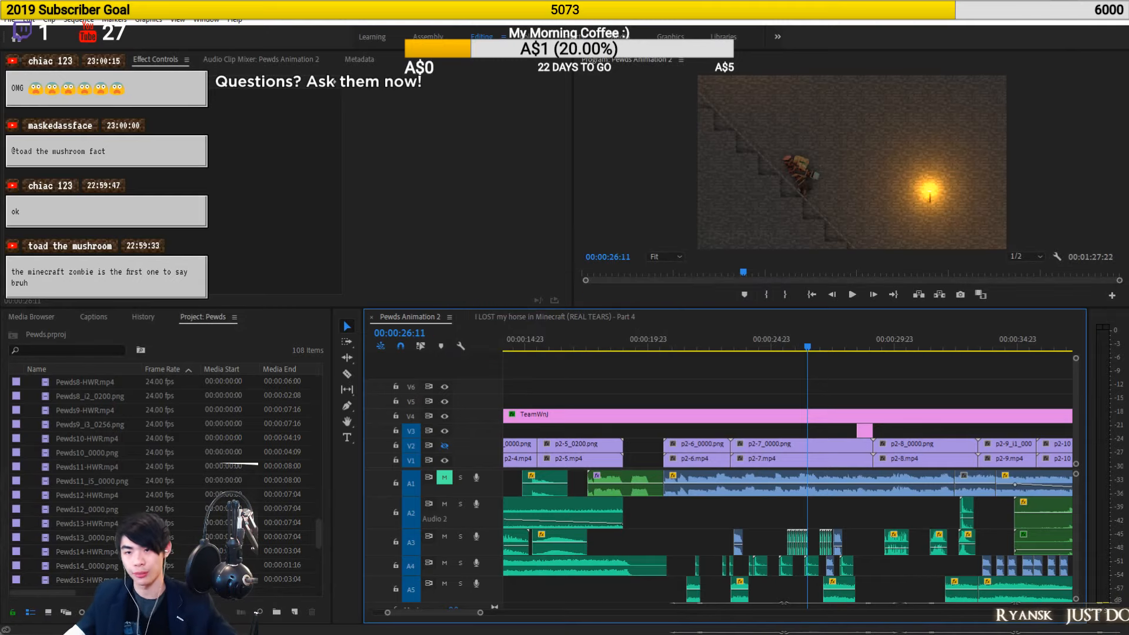
# Switch to Cinema 4D and search the content browser presets for "fmr animate"
pyautogui.click(1062, 18)
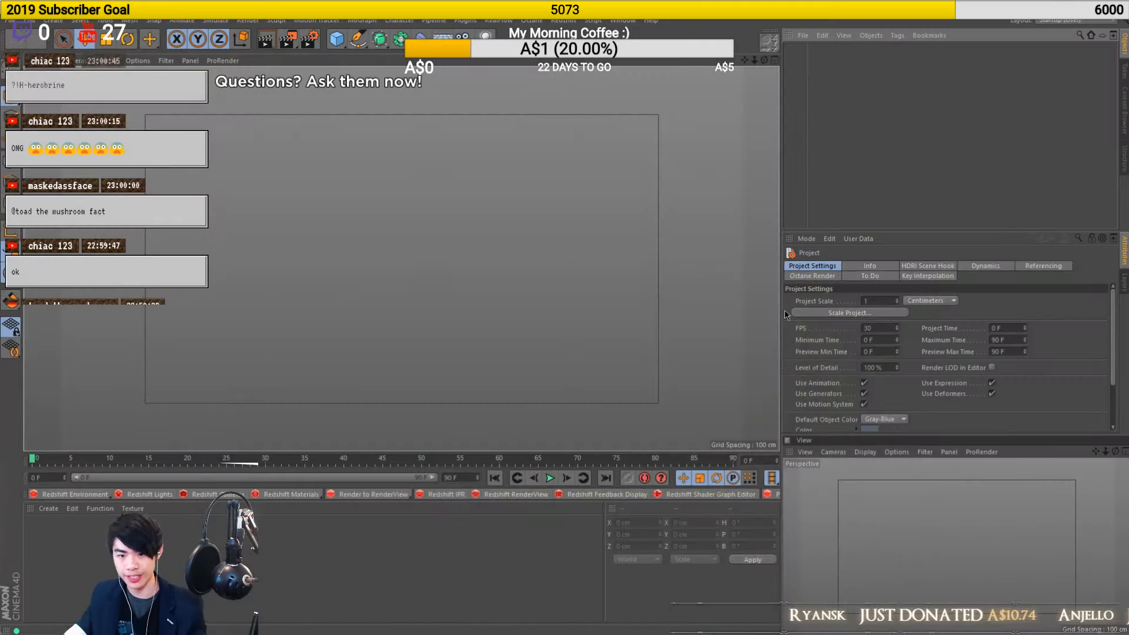
pyautogui.click(1125, 99)
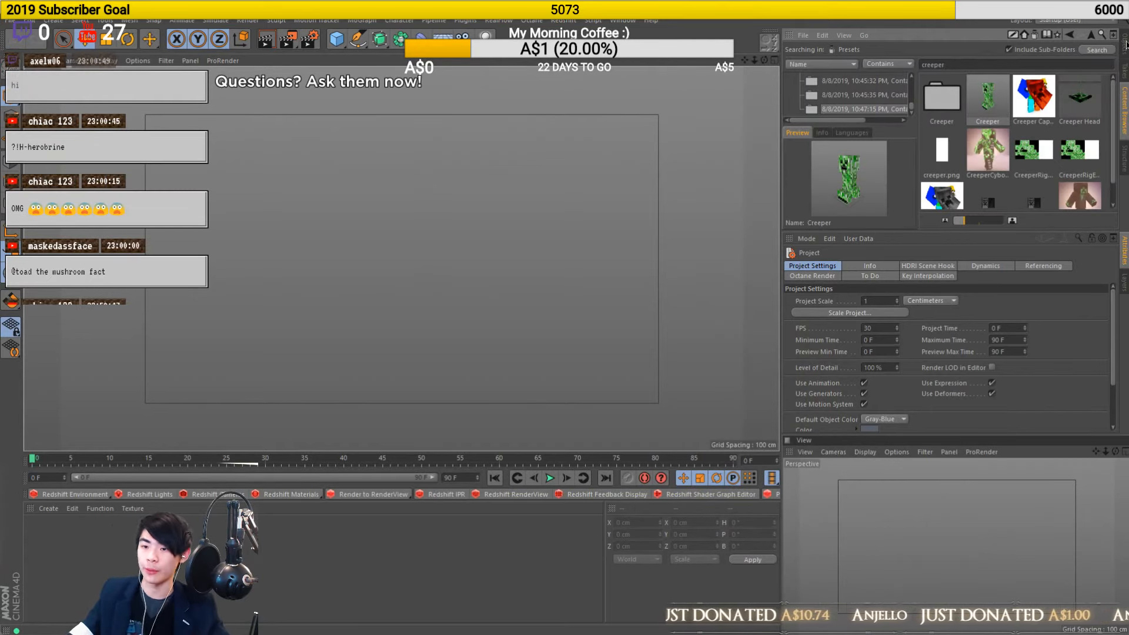
pyautogui.doubleClick(954, 64)
pyautogui.write('fmr anima')
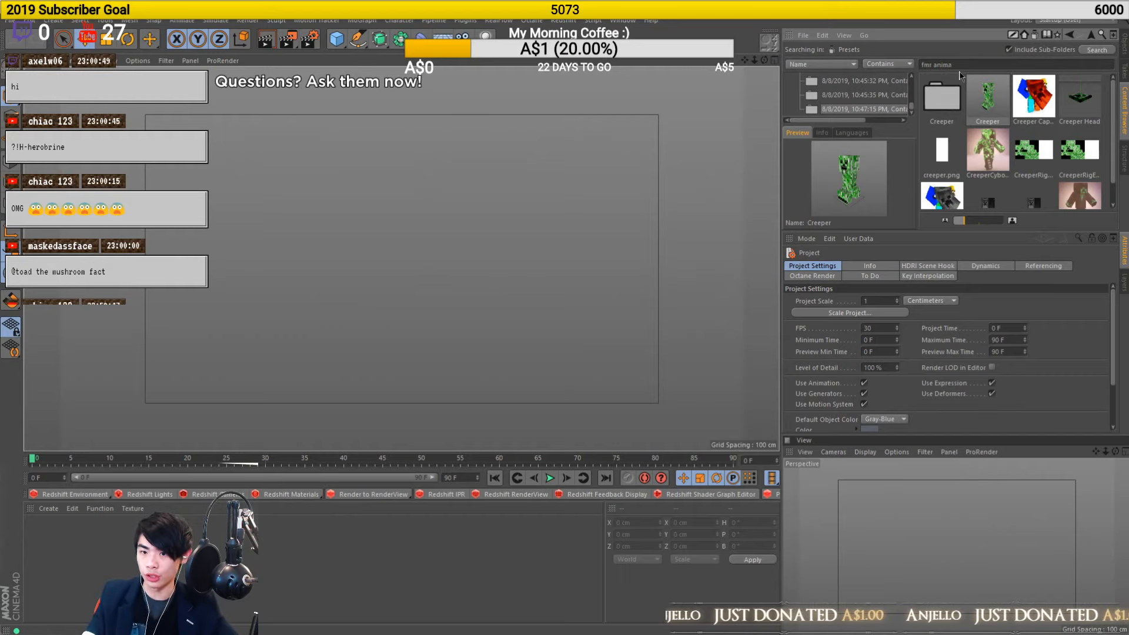
pyautogui.write('te')
pyautogui.press('Return')
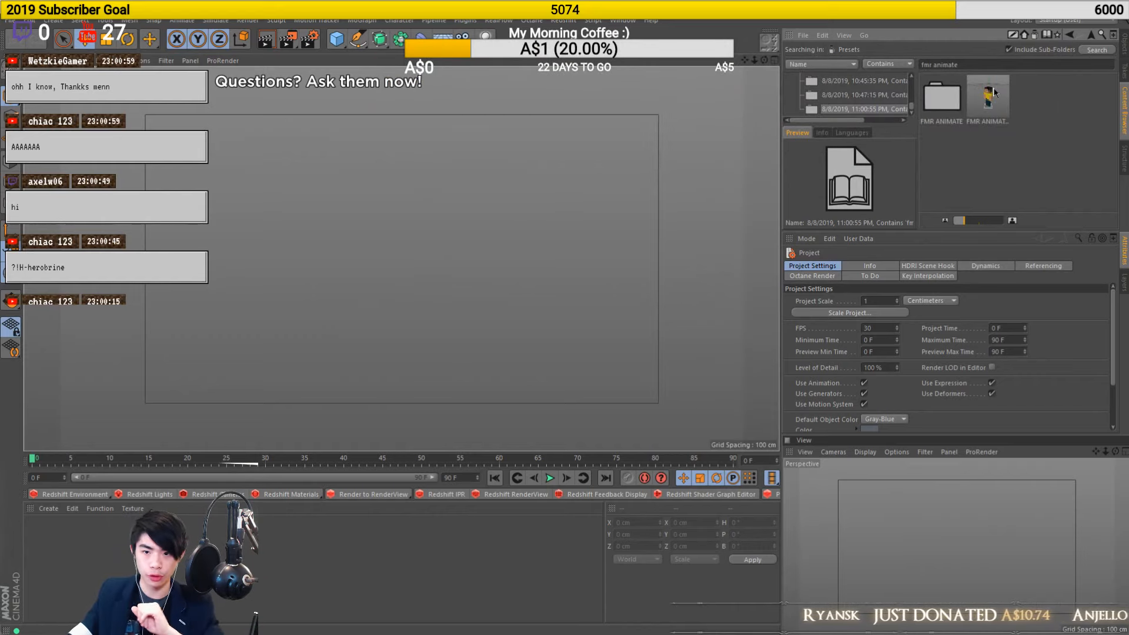
# Load the FMR ANIMATE v1.1 (WNJ) character rig into the empty scene and view it from the front
pyautogui.doubleClick(993, 92)
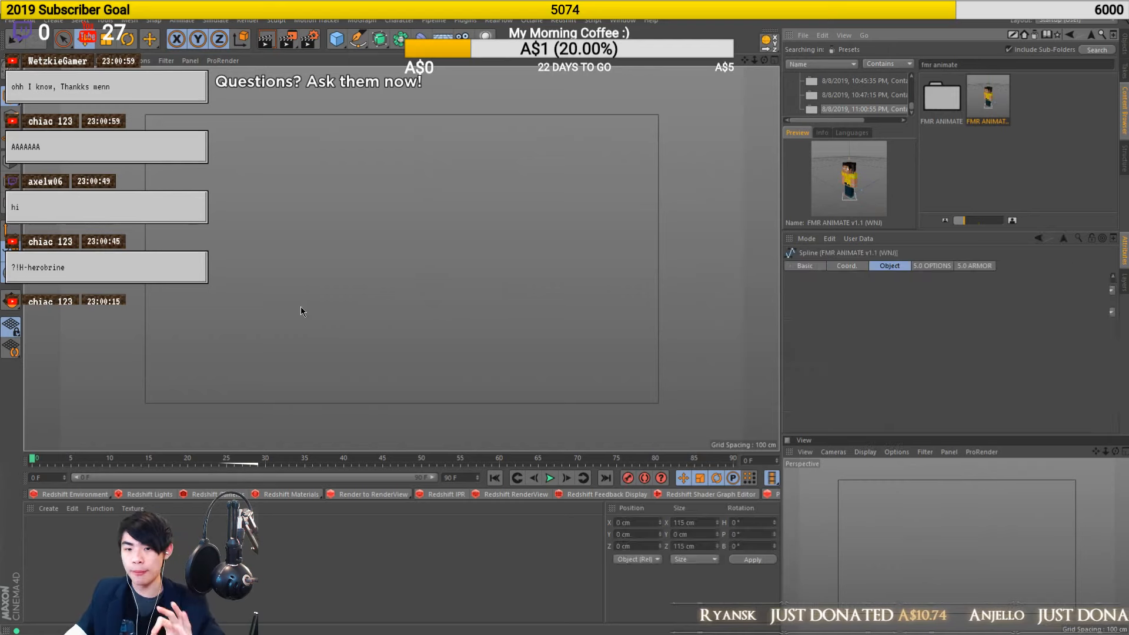
pyautogui.scroll(3, 388, 236)
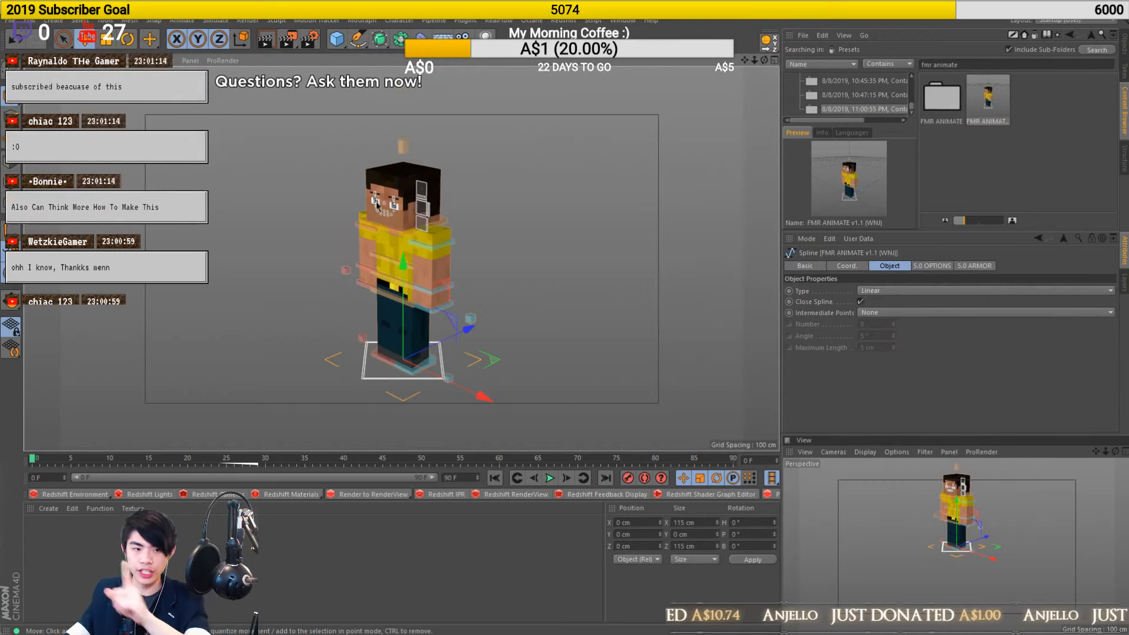
pyautogui.scroll(2, 382, 211)
pyautogui.scroll(1, 382, 213)
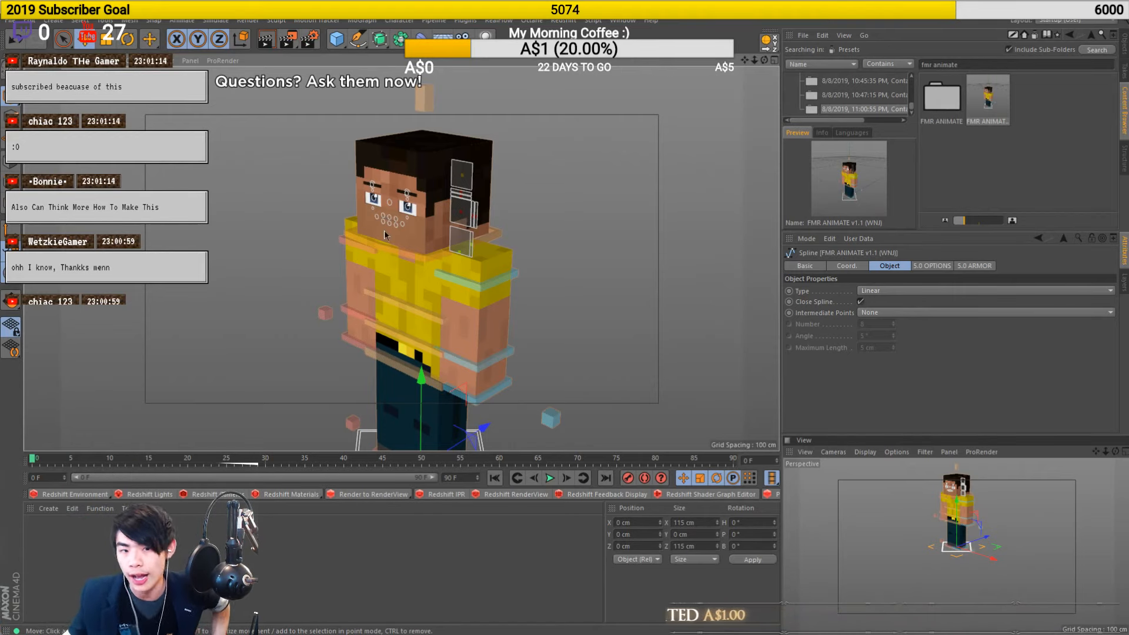
pyautogui.keyDown('alt'); pyautogui.moveTo(431, 325); pyautogui.dragTo(477, 275); pyautogui.keyUp('alt')
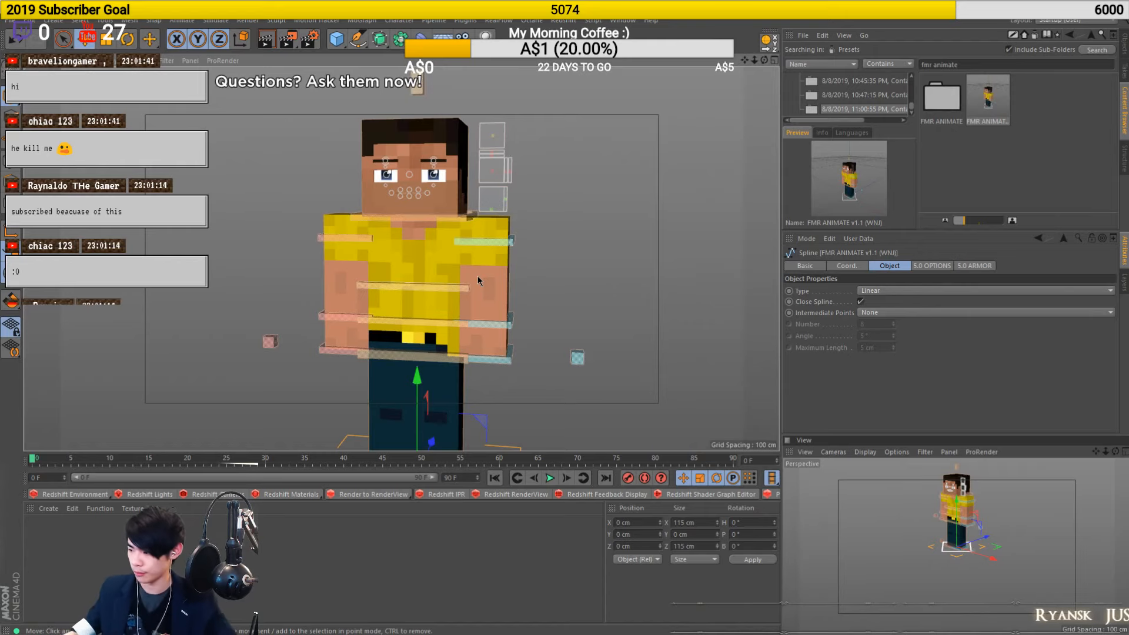
# Close the untitled project without saving and open the recent Joergen project containing the minecart rail scene
pyautogui.hotkey('ctrl', 'F4')
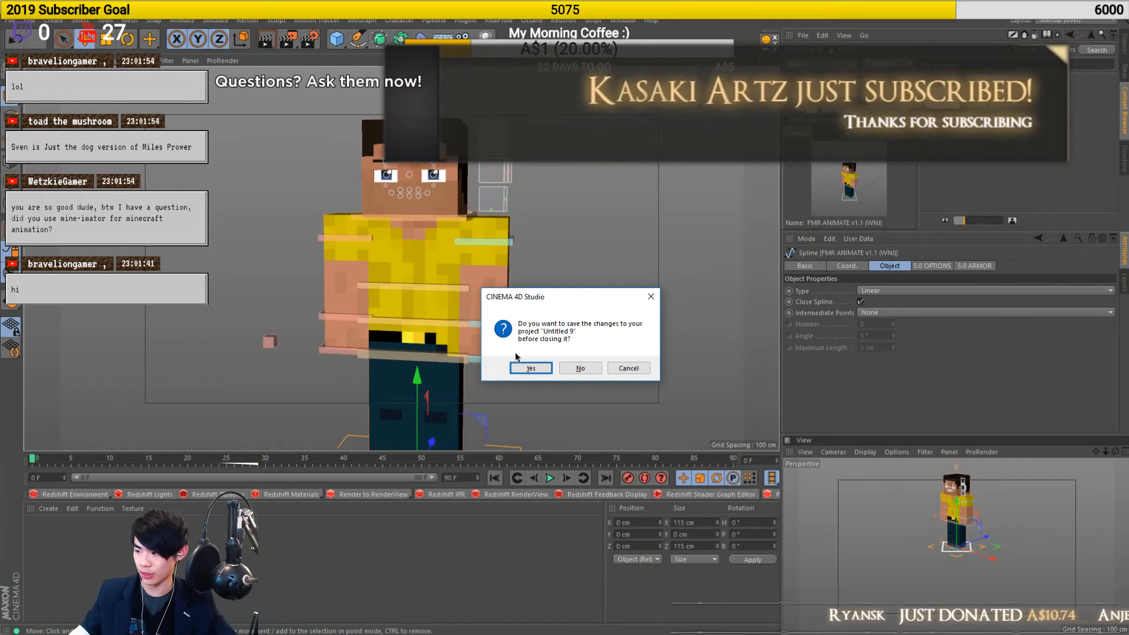
pyautogui.click(569, 370)
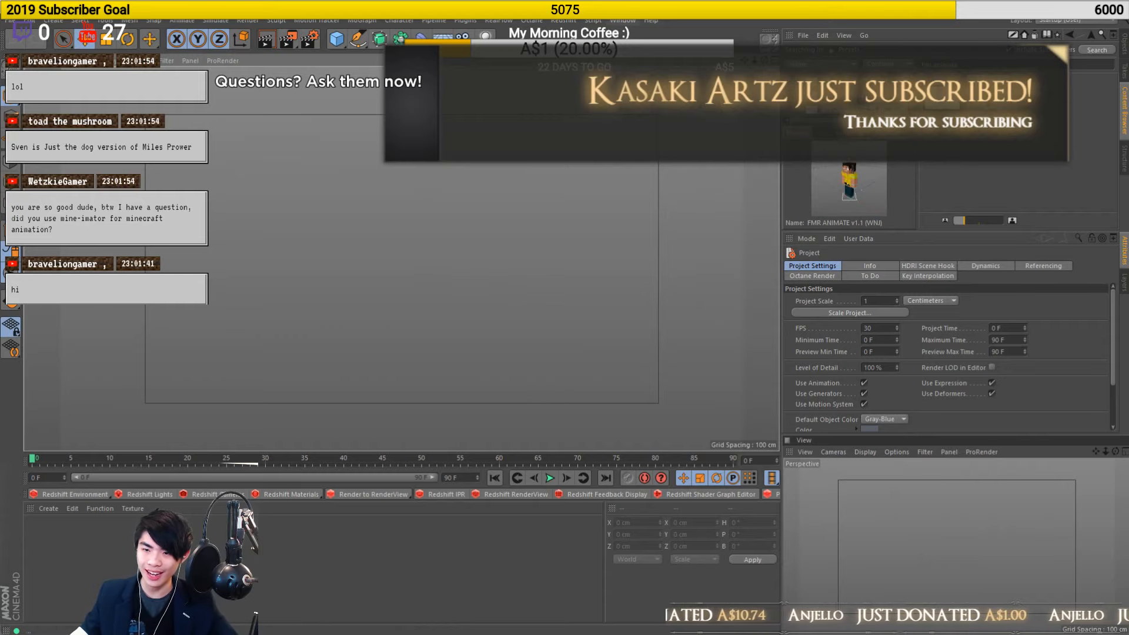
pyautogui.click(586, 22)
pyautogui.moveTo(11, 20)
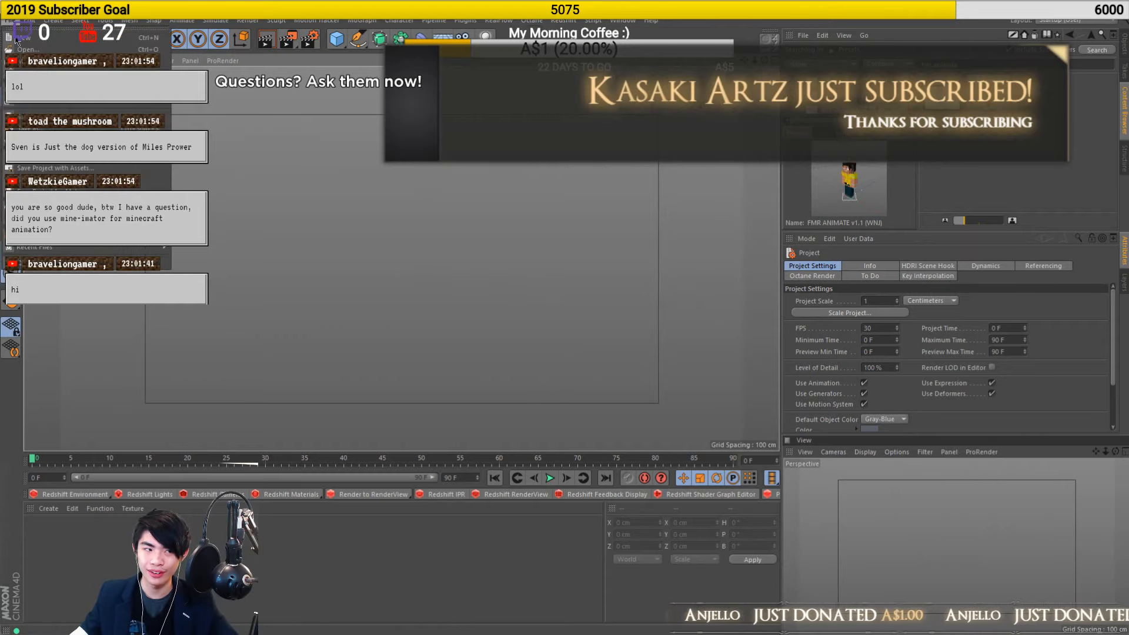
pyautogui.moveTo(57, 251)
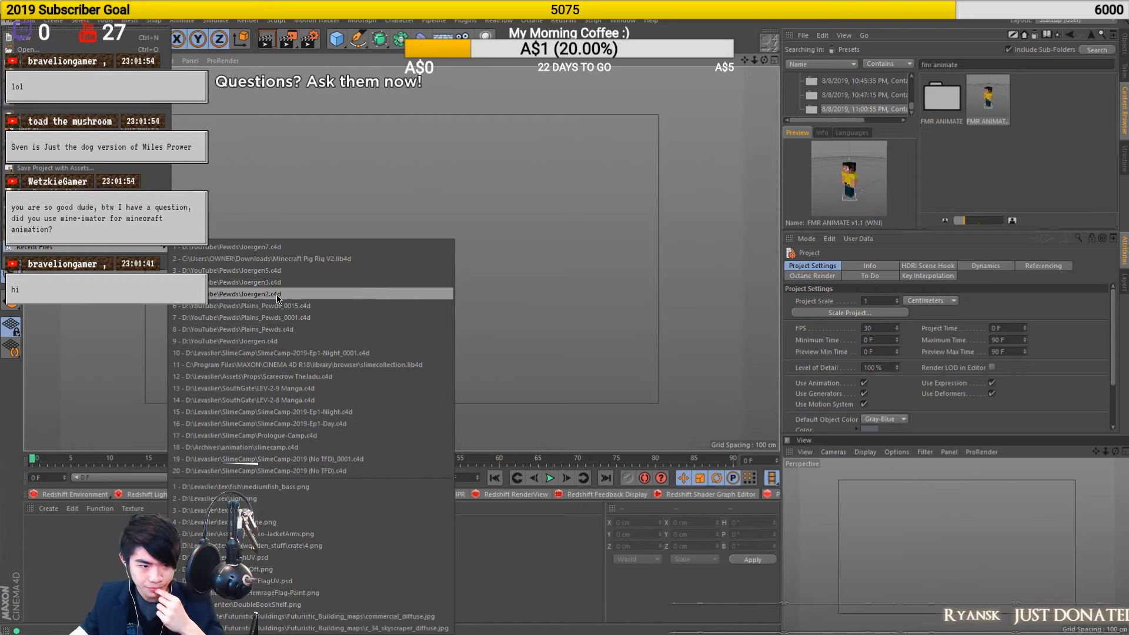
pyautogui.click(275, 624)
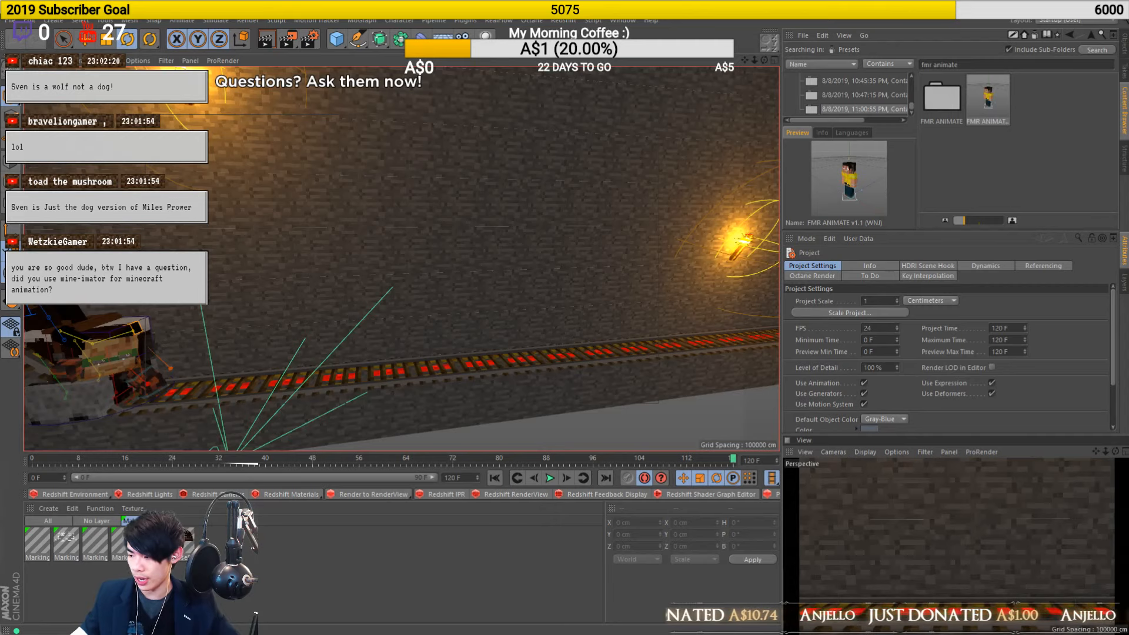
# Examine the rail scene at frames 0 and 28, viewing the characters on the track up close from several angles
pyautogui.keyDown('alt'); pyautogui.moveTo(411, 294); pyautogui.dragTo(493, 297); pyautogui.keyUp('alt')
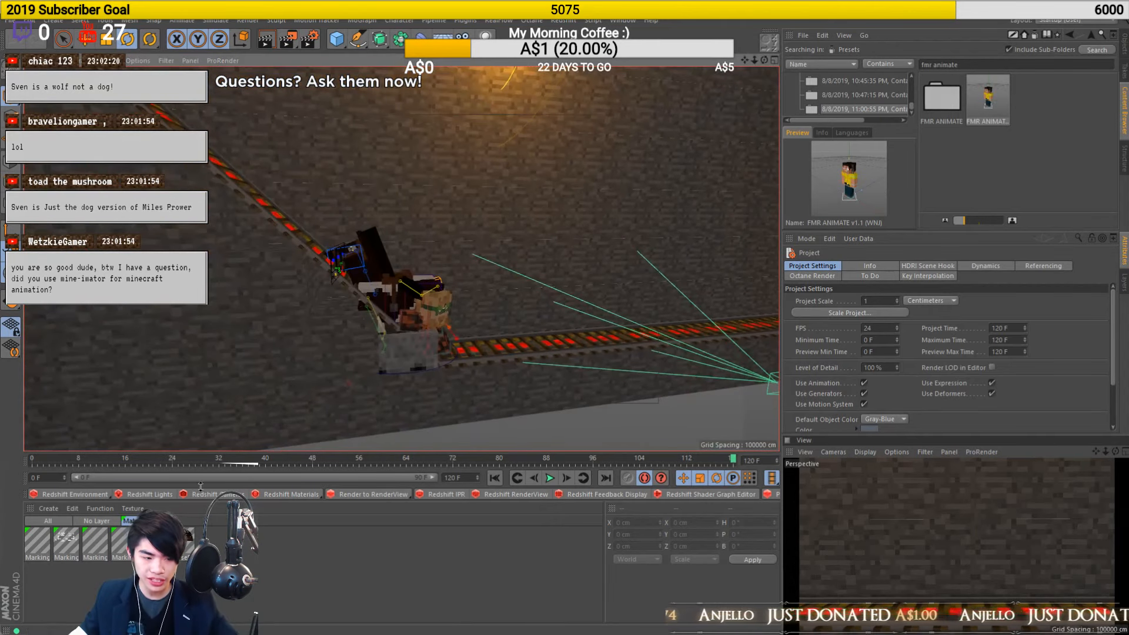
pyautogui.moveTo(93, 463); pyautogui.dragTo(32, 462)
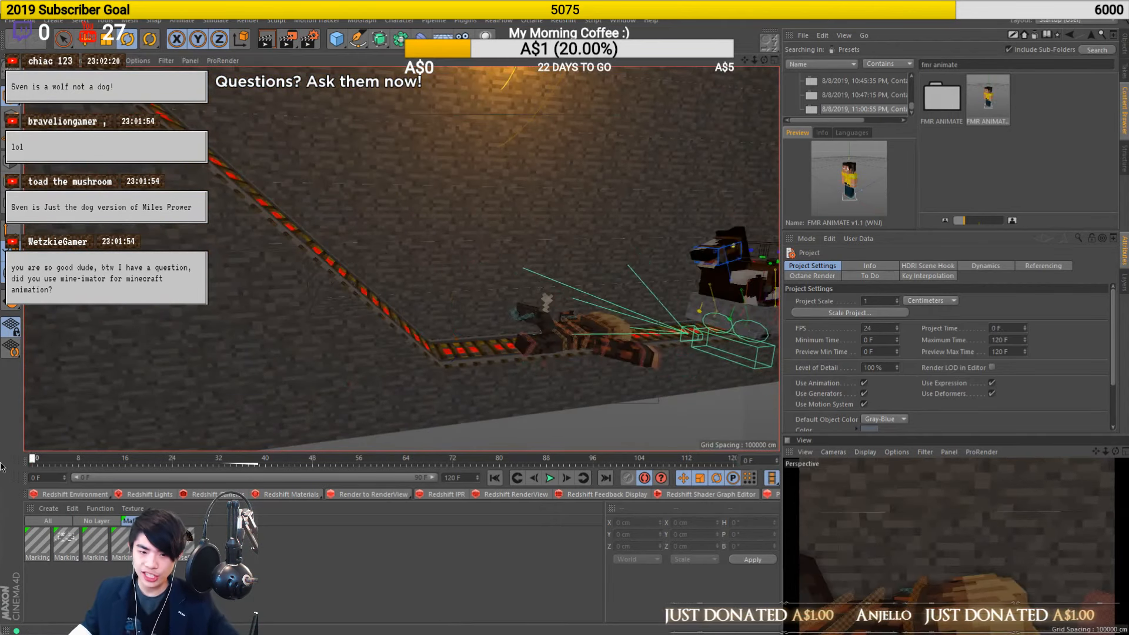
pyautogui.scroll(6, 650, 292)
pyautogui.keyDown('alt'); pyautogui.moveTo(650, 292); pyautogui.dragTo(486, 325); pyautogui.keyUp('alt')
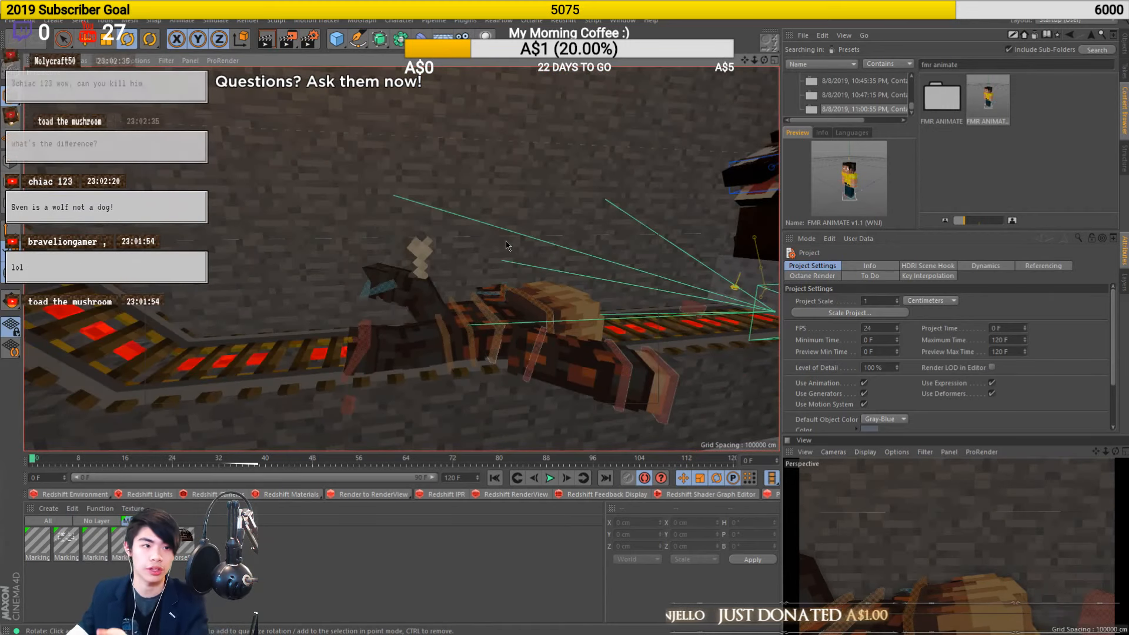
pyautogui.keyDown('alt'); pyautogui.moveTo(534, 267); pyautogui.dragTo(500, 275); pyautogui.keyUp('alt')
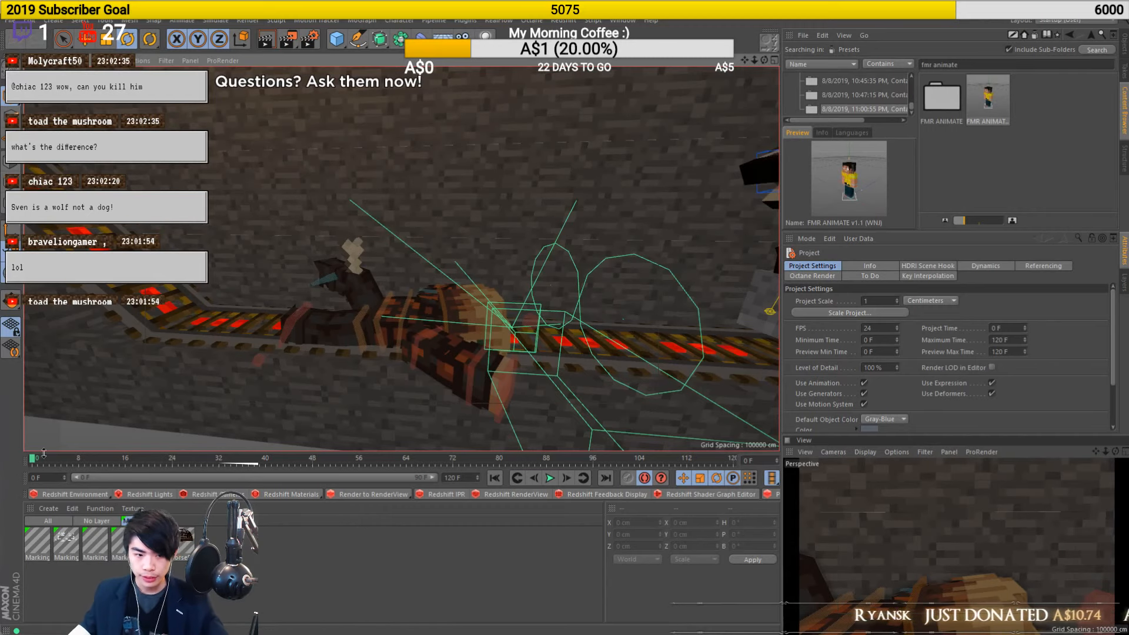
pyautogui.moveTo(36, 461); pyautogui.dragTo(197, 466)
pyautogui.scroll(5, 238, 266)
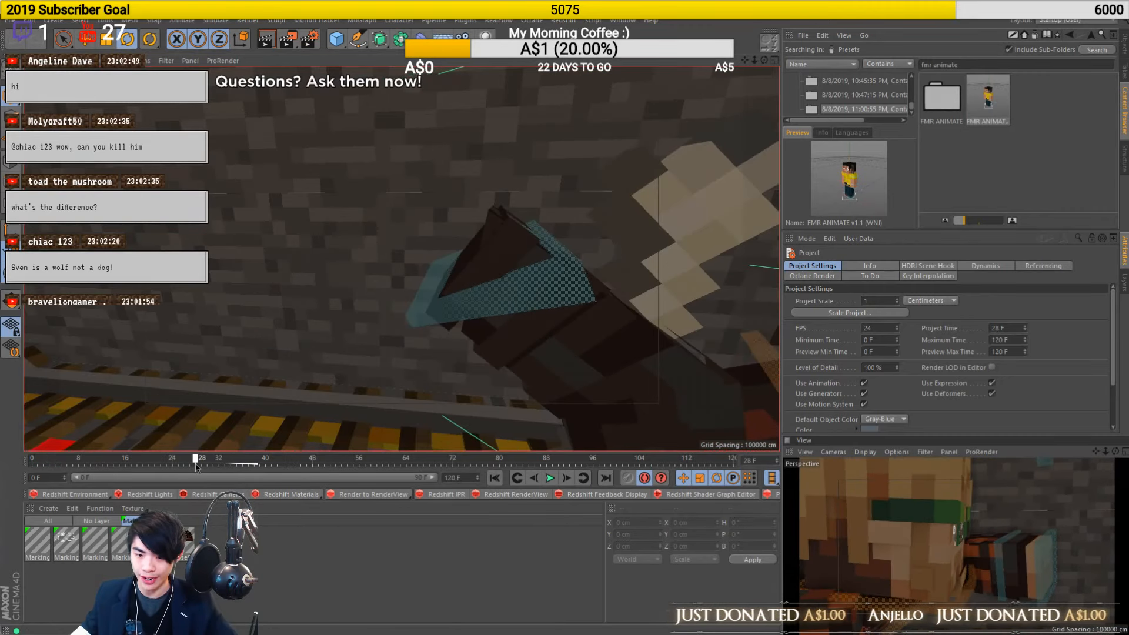
pyautogui.scroll(-5, 262, 427)
pyautogui.scroll(4, 262, 427)
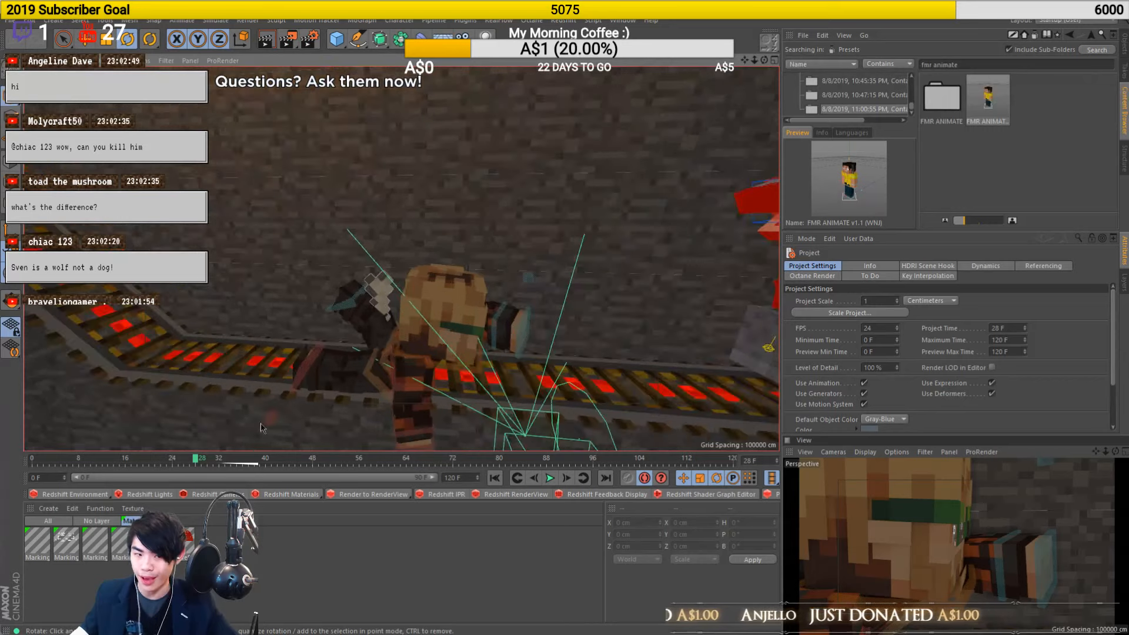
# Scrub the animation between frames 81 and 97 and examine the character's pose on the rails and in the minecart
pyautogui.moveTo(197, 460); pyautogui.dragTo(476, 459)
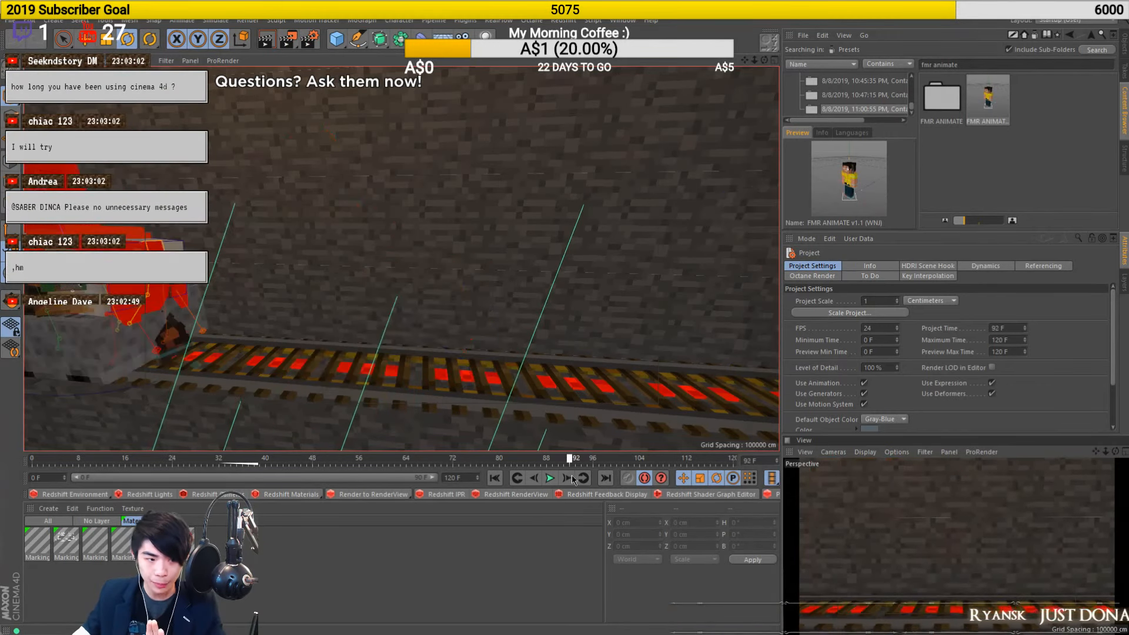
pyautogui.moveTo(580, 459); pyautogui.dragTo(509, 456)
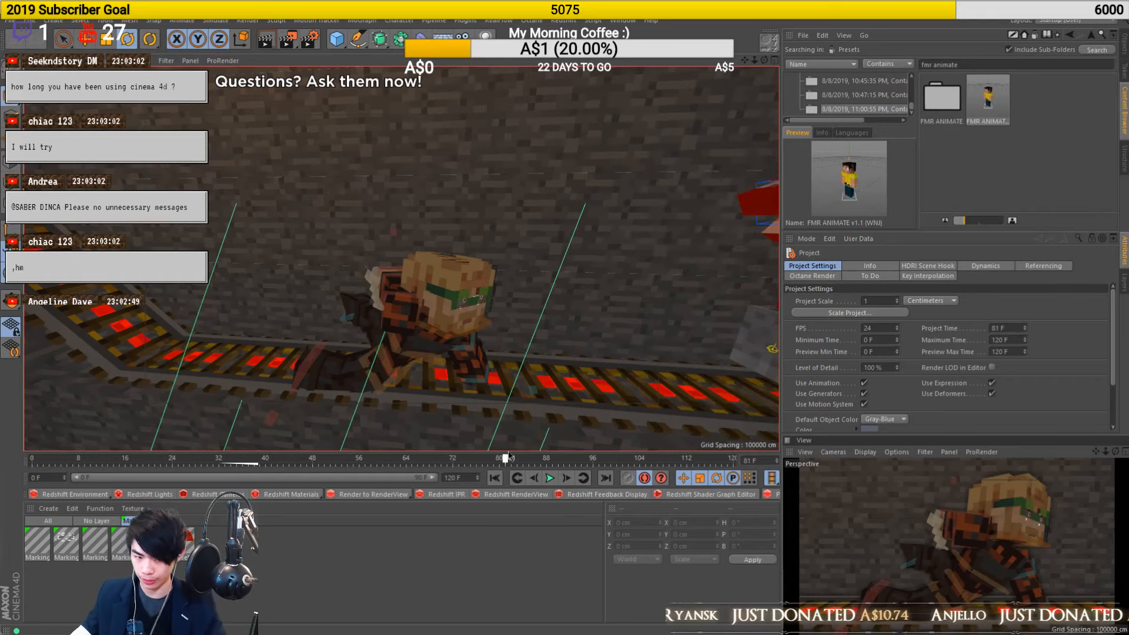
pyautogui.keyDown('alt'); pyautogui.moveTo(447, 320); pyautogui.dragTo(550, 312); pyautogui.keyUp('alt')
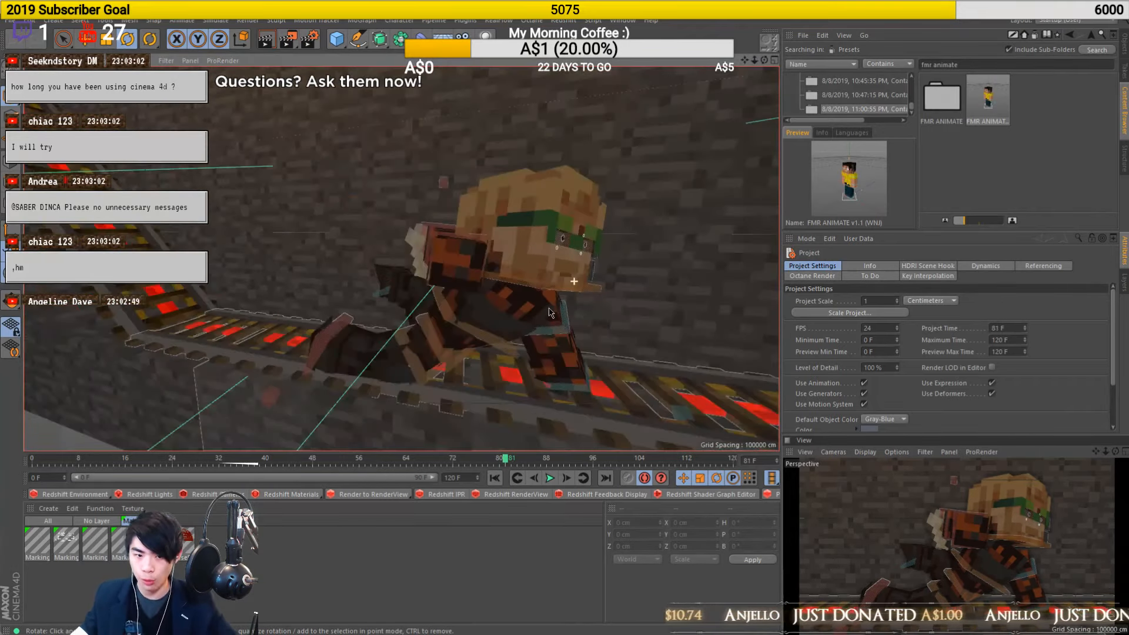
pyautogui.keyDown('alt'); pyautogui.moveTo(447, 265); pyautogui.dragTo(382, 268); pyautogui.keyUp('alt')
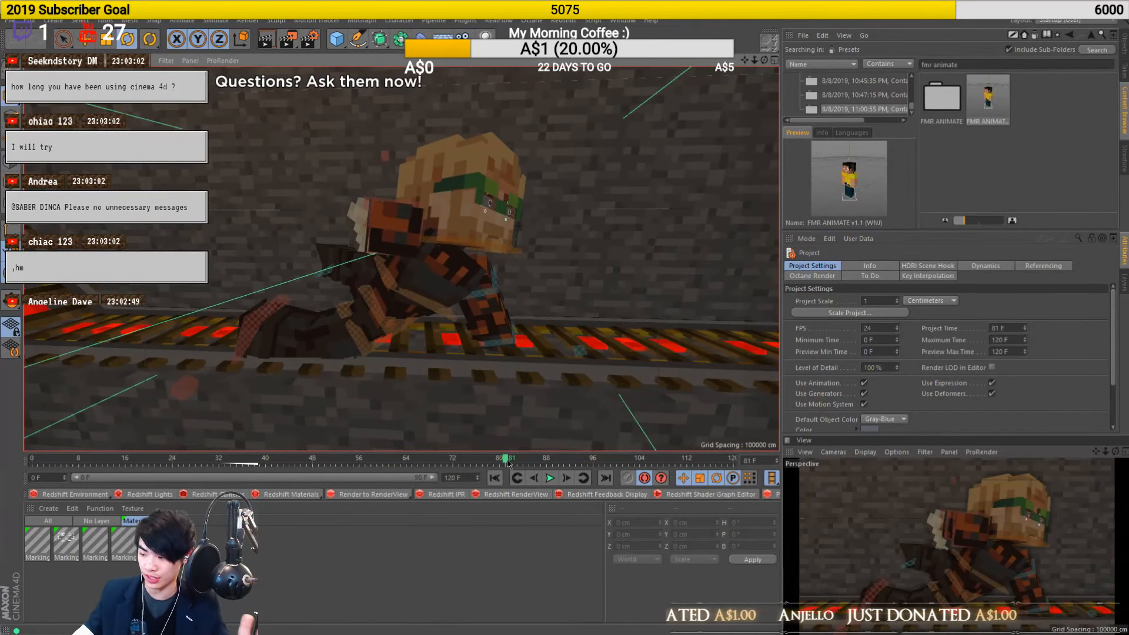
pyautogui.moveTo(508, 464); pyautogui.dragTo(598, 464)
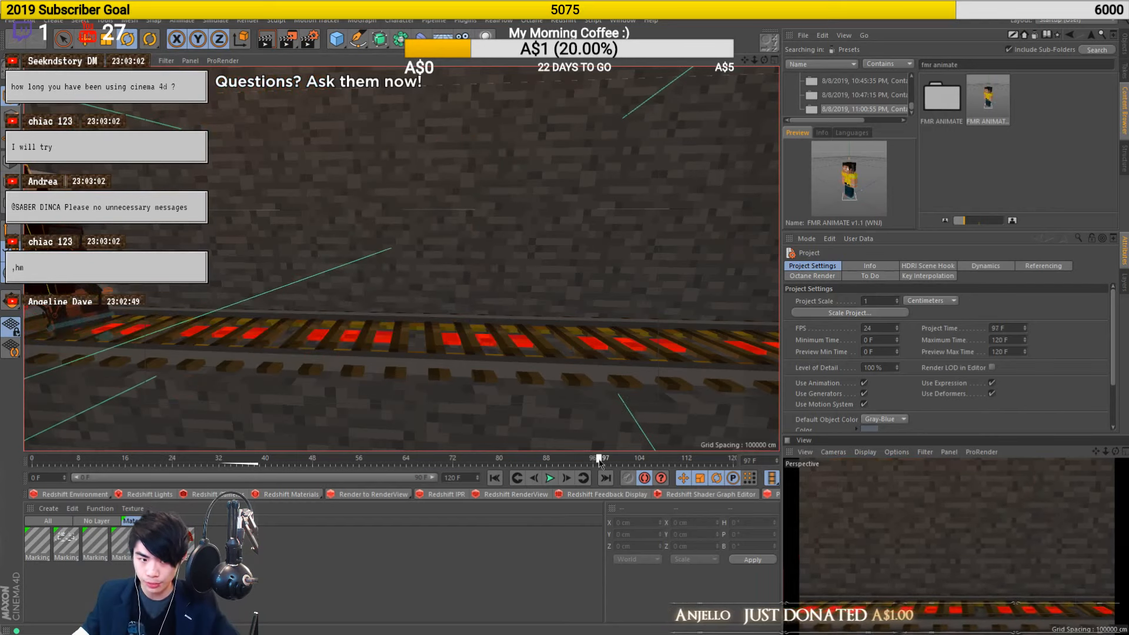
pyautogui.keyDown('alt'); pyautogui.moveTo(381, 288); pyautogui.dragTo(254, 253); pyautogui.keyUp('alt')
pyautogui.keyDown('alt'); pyautogui.moveTo(254, 253); pyautogui.dragTo(400, 325, button='right'); pyautogui.keyUp('alt')
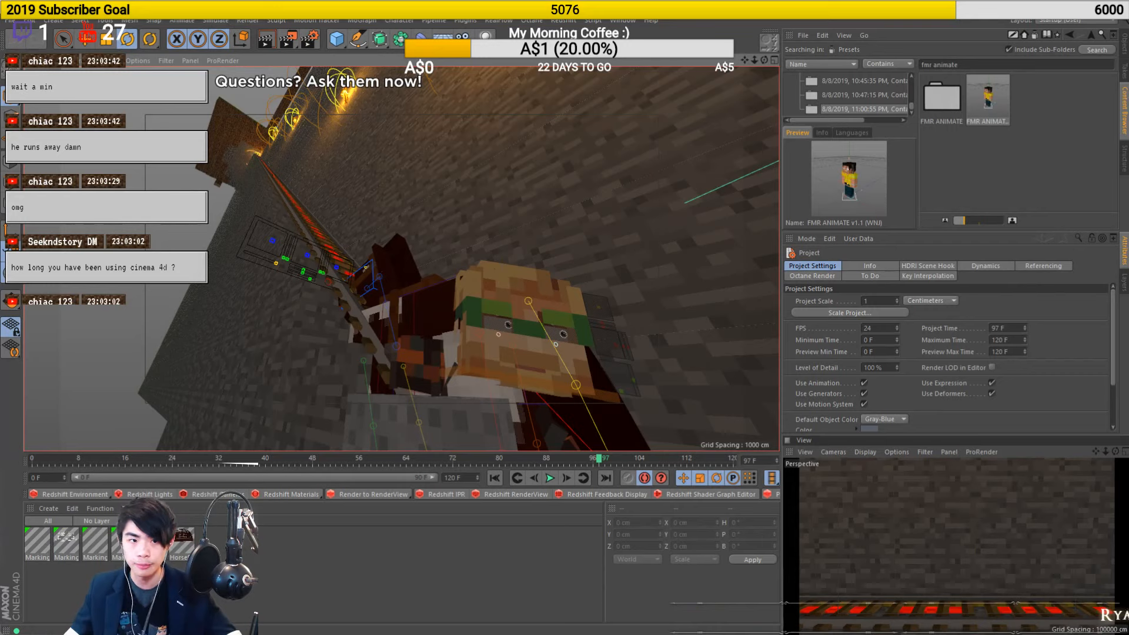
# Close the Joergen project without saving, open the minecart tunnel project and show its object hierarchy
pyautogui.hotkey('alt', 'F4')
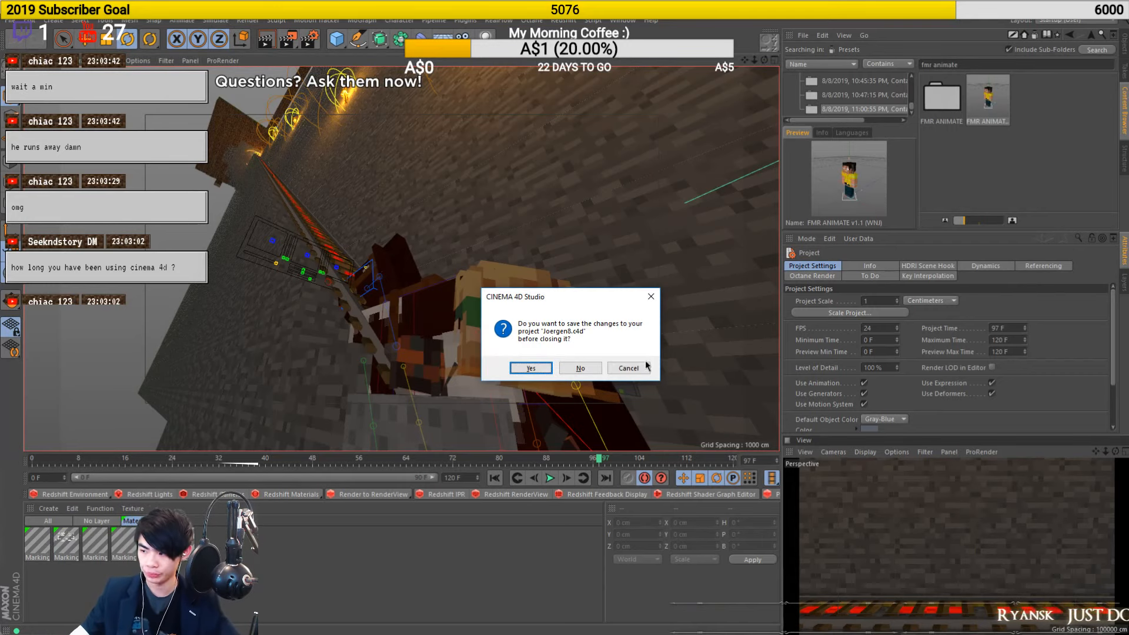
pyautogui.click(579, 368)
pyautogui.moveTo(390, 625)
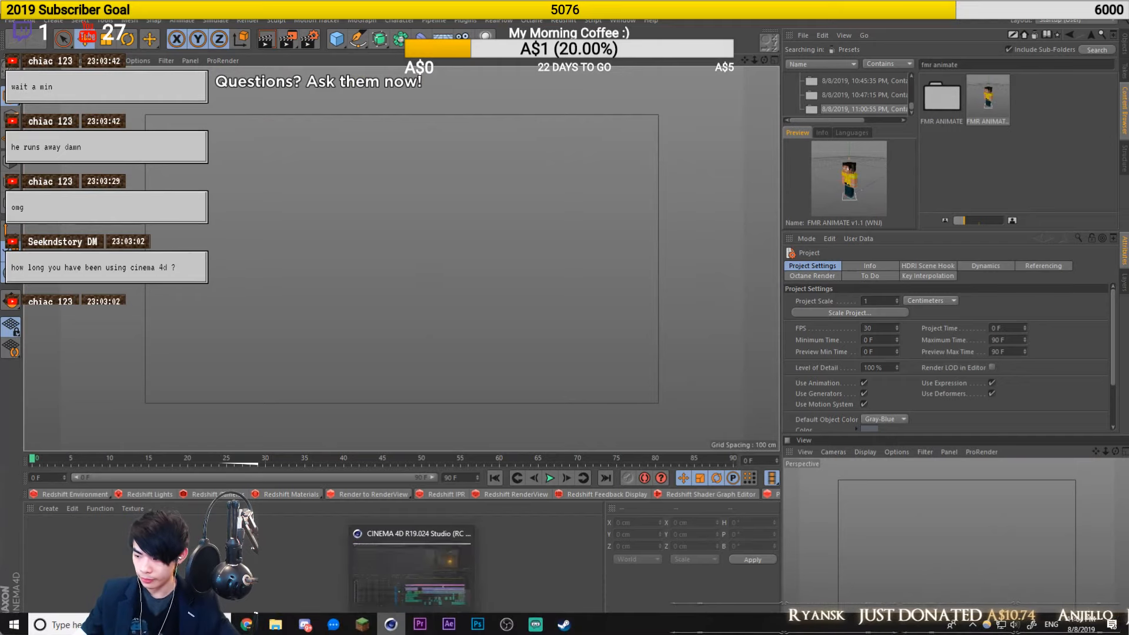
pyautogui.moveTo(275, 624)
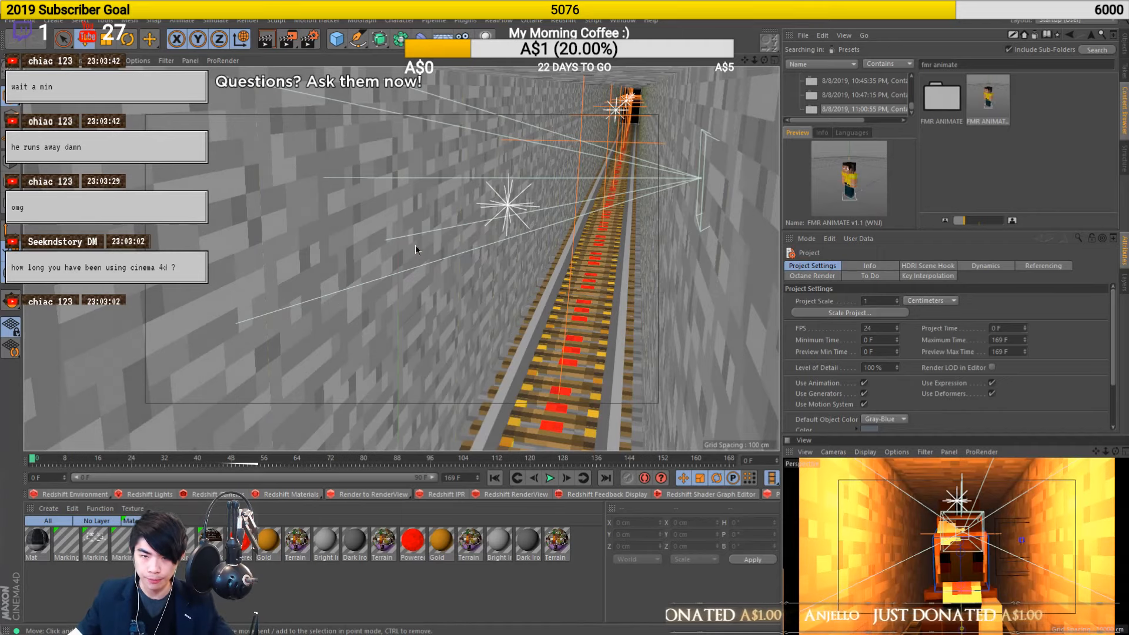
pyautogui.click(1122, 41)
# Examine the long stone tunnel and its row of lights from outside, from several angles and distances
pyautogui.keyDown('alt'); pyautogui.moveTo(354, 235); pyautogui.dragTo(377, 245); pyautogui.keyUp('alt')
pyautogui.scroll(-5, 380, 244)
pyautogui.scroll(3, 400, 257)
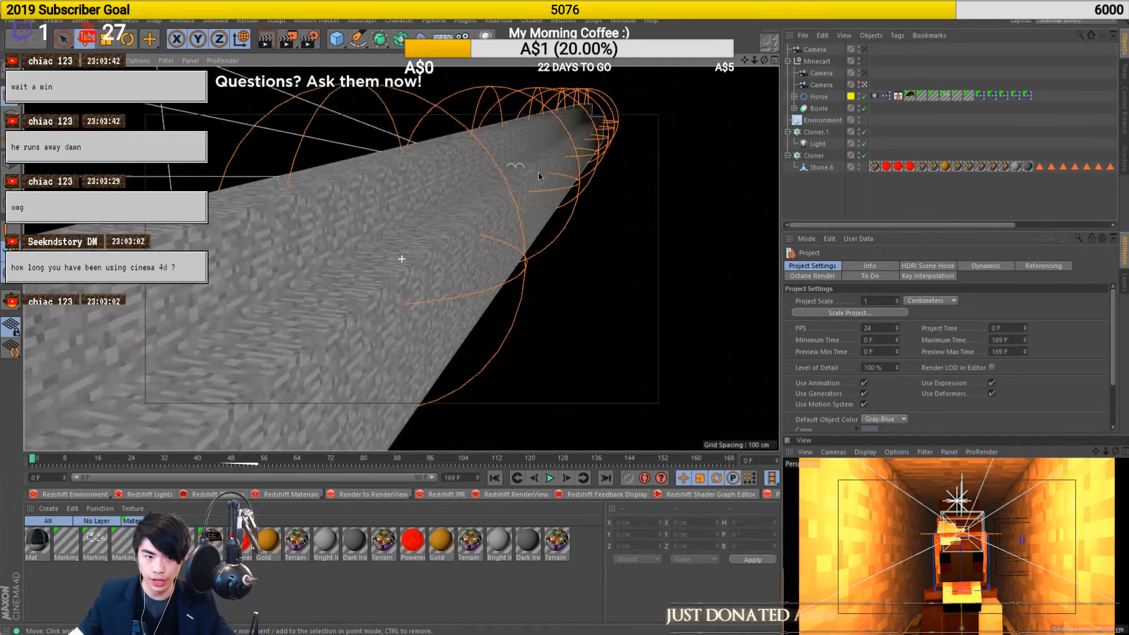
pyautogui.scroll(-4, 545, 156)
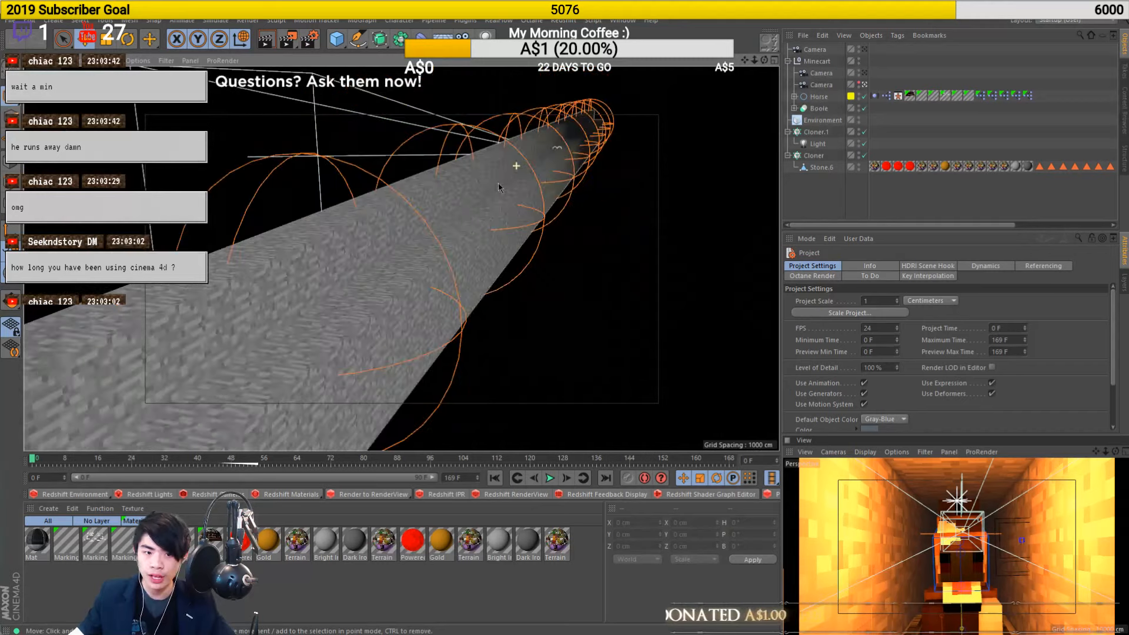
pyautogui.scroll(-4, 444, 249)
pyautogui.scroll(4, 401, 257)
pyautogui.scroll(-7, 553, 164)
pyautogui.scroll(6, 539, 175)
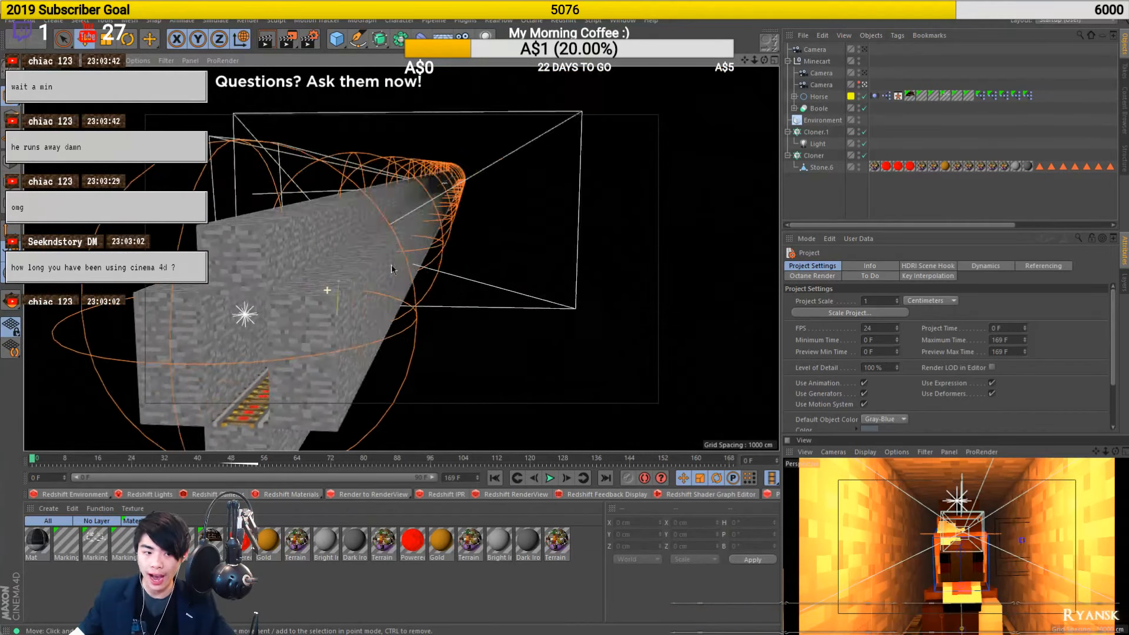
pyautogui.keyDown('alt'); pyautogui.moveTo(390, 263); pyautogui.dragTo(308, 314); pyautogui.keyUp('alt')
pyautogui.scroll(2, 310, 317)
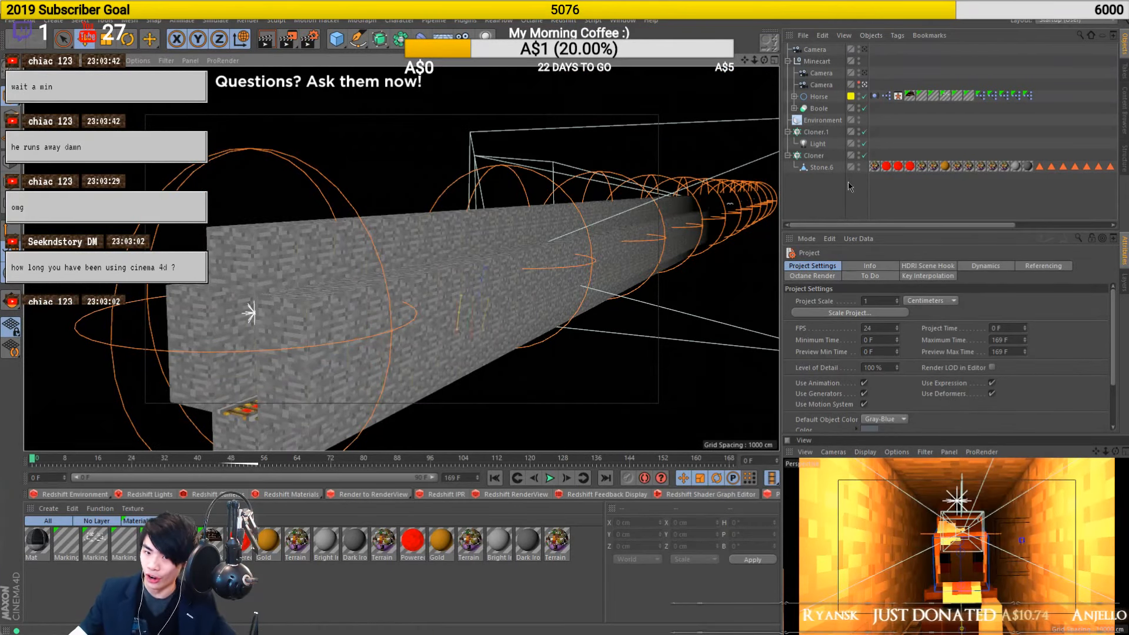
pyautogui.keyDown('alt'); pyautogui.moveTo(261, 373); pyautogui.dragTo(356, 328); pyautogui.keyUp('alt')
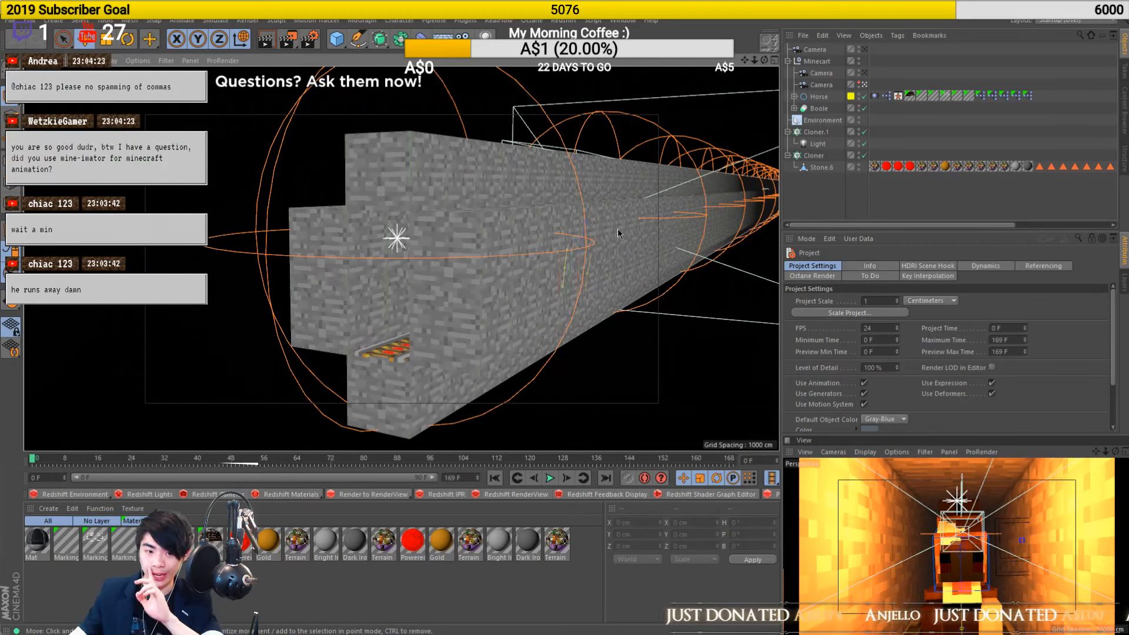
# Select the Stone.6 object inside the tunnel's Cloner, frame it and examine the wall blocks up close
pyautogui.click(498, 315)
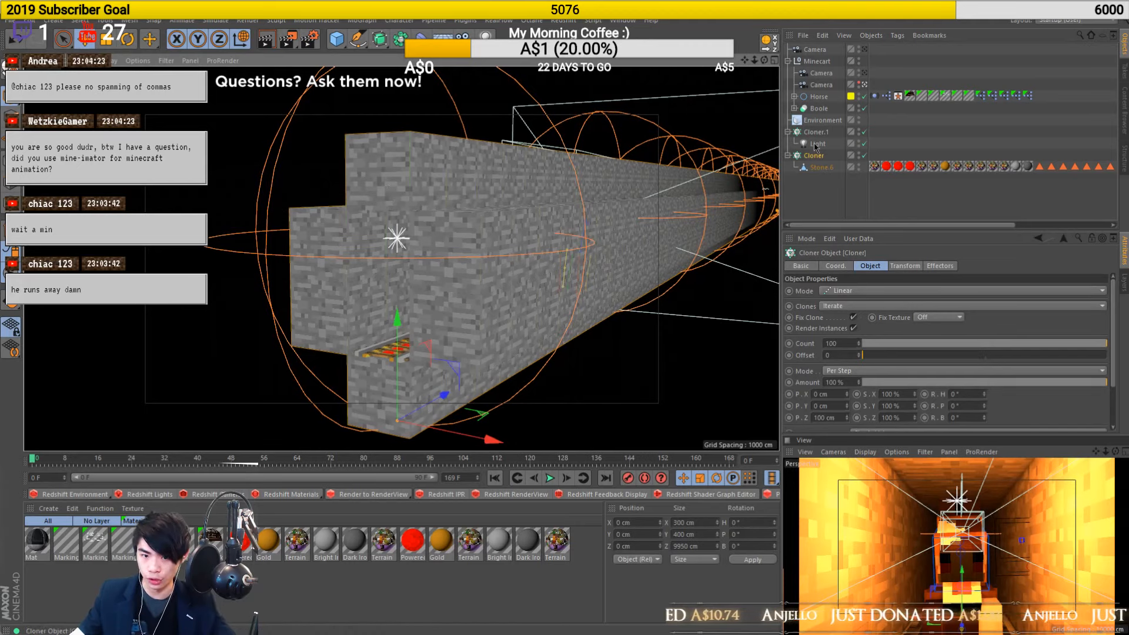
pyautogui.click(825, 167)
pyautogui.press('o')
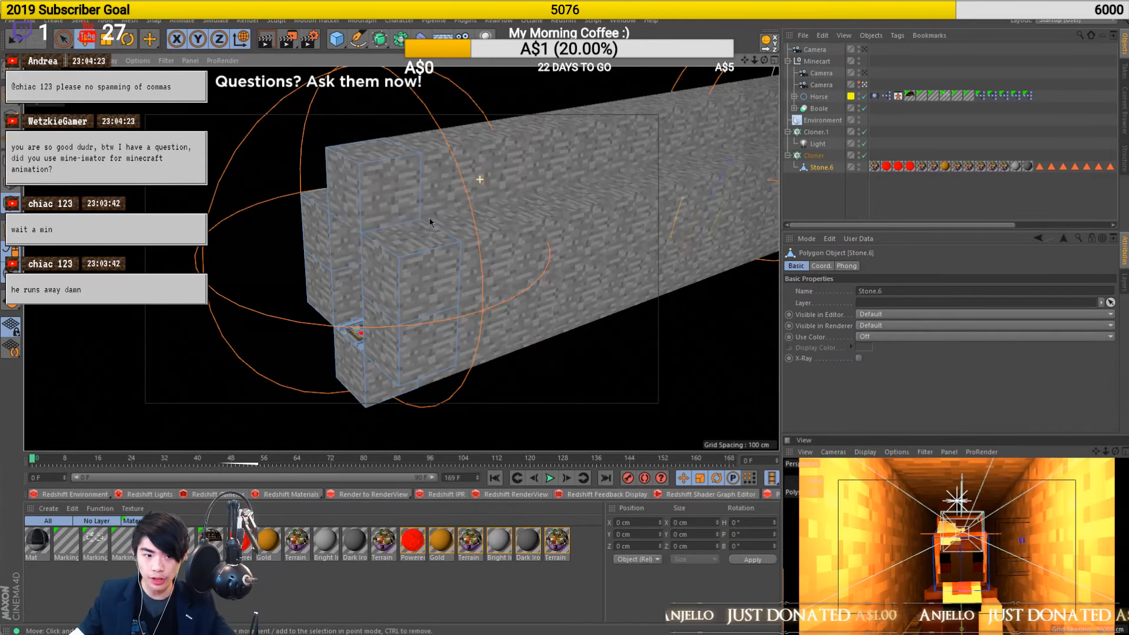
pyautogui.moveTo(357, 270)
pyautogui.keyDown('alt'); pyautogui.mouseDown()
pyautogui.moveTo(370, 229)
pyautogui.moveTo(393, 228)
pyautogui.mouseUp(); pyautogui.keyUp('alt')
pyautogui.scroll(3, 390, 249)
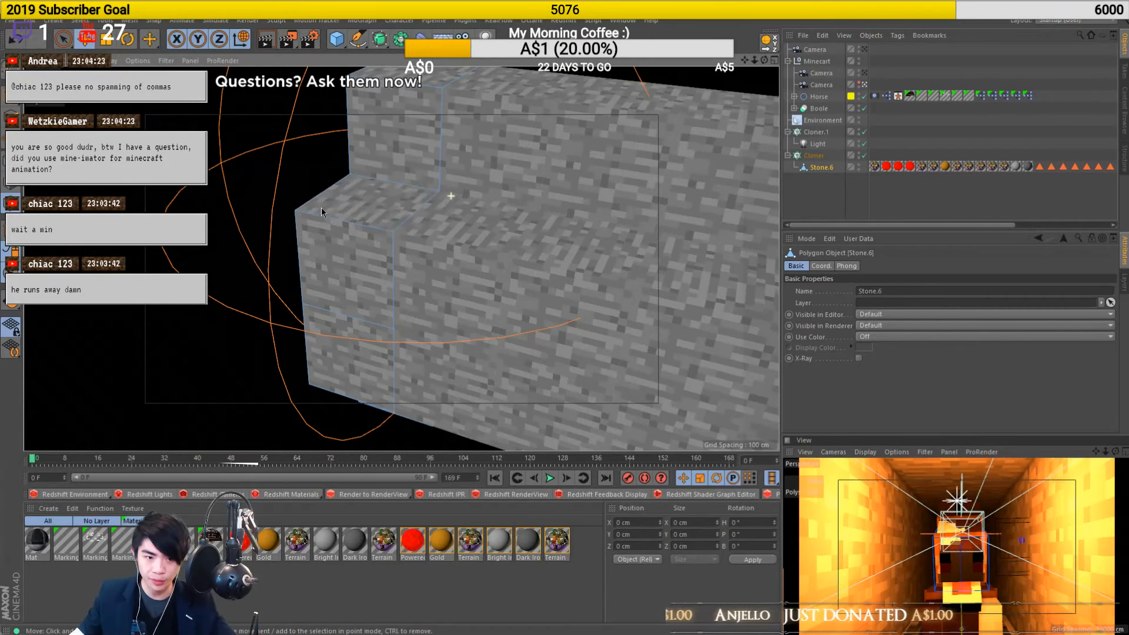
pyautogui.keyDown('alt'); pyautogui.moveTo(389, 254); pyautogui.dragTo(412, 241); pyautogui.keyUp('alt')
pyautogui.press('e')
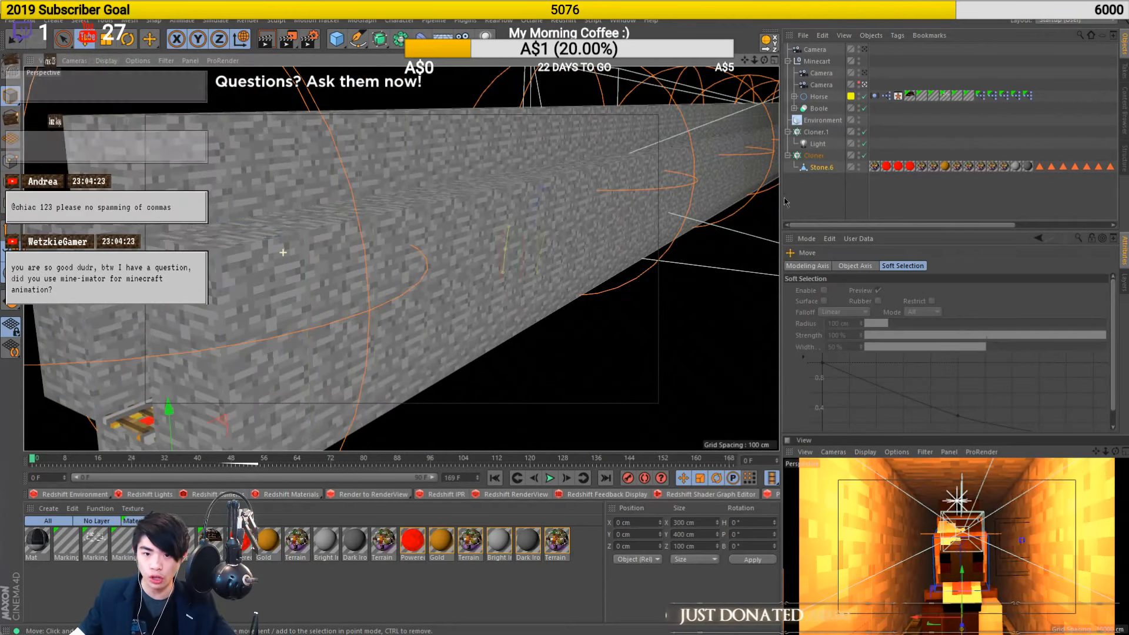
# Disable and re-enable the stone Cloner to compare the single Stone.6 segment with the full cloned tunnel
pyautogui.click(863, 156)
pyautogui.click(864, 155)
pyautogui.keyDown('alt'); pyautogui.moveTo(387, 219); pyautogui.dragTo(459, 226); pyautogui.keyUp('alt')
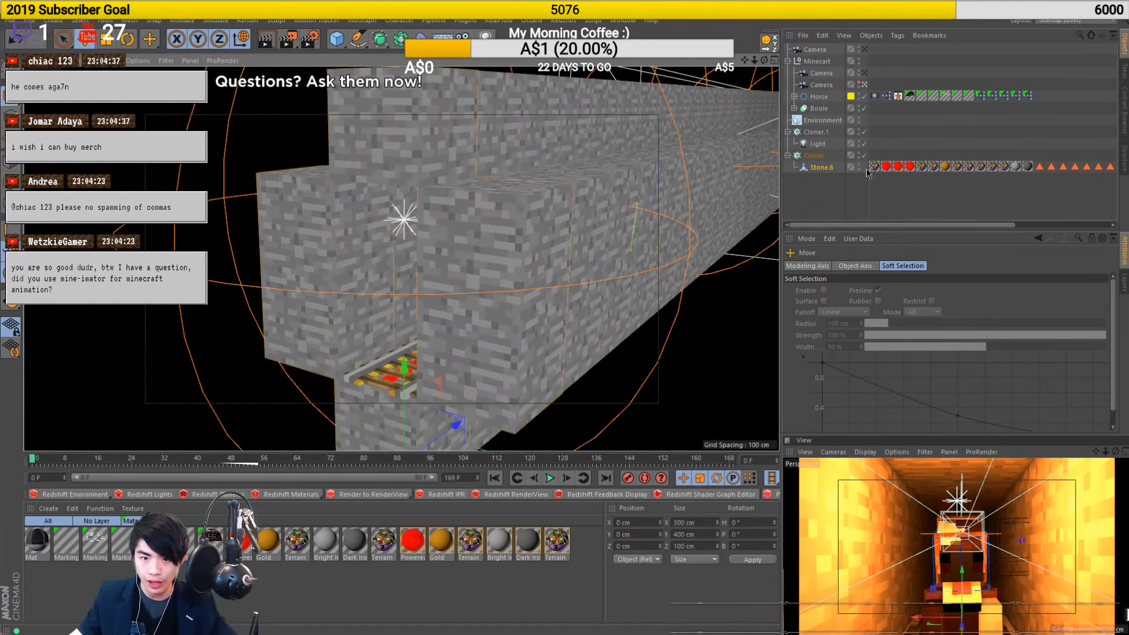
pyautogui.click(863, 156)
pyautogui.keyDown('alt'); pyautogui.moveTo(379, 399); pyautogui.dragTo(446, 352); pyautogui.keyUp('alt')
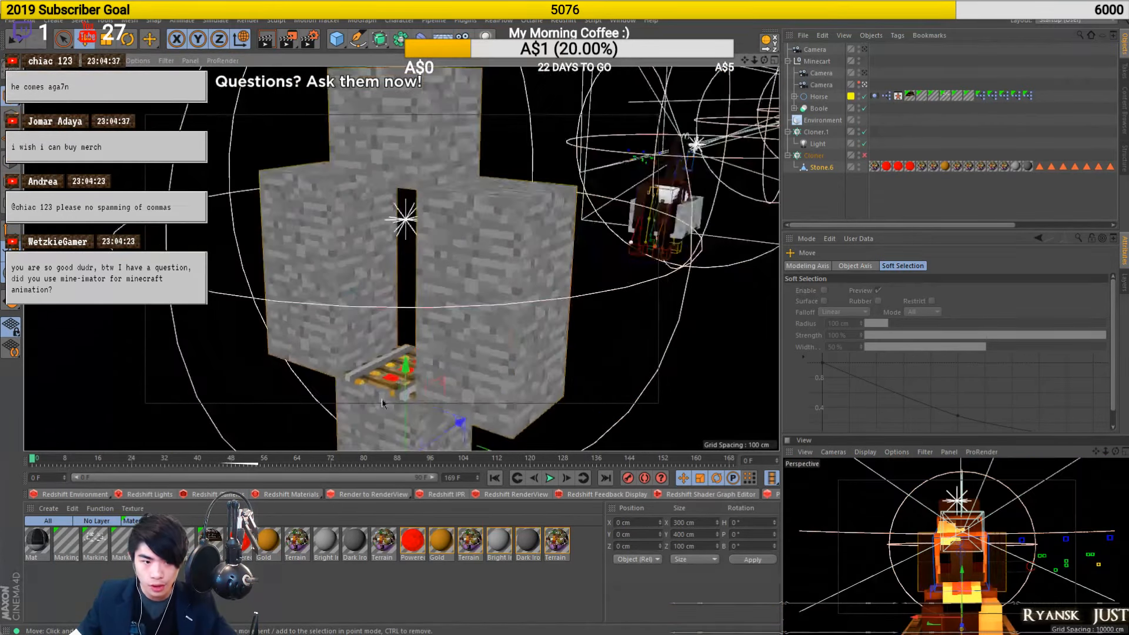
pyautogui.click(863, 155)
pyautogui.keyDown('alt'); pyautogui.moveTo(480, 243); pyautogui.dragTo(470, 246); pyautogui.keyUp('alt')
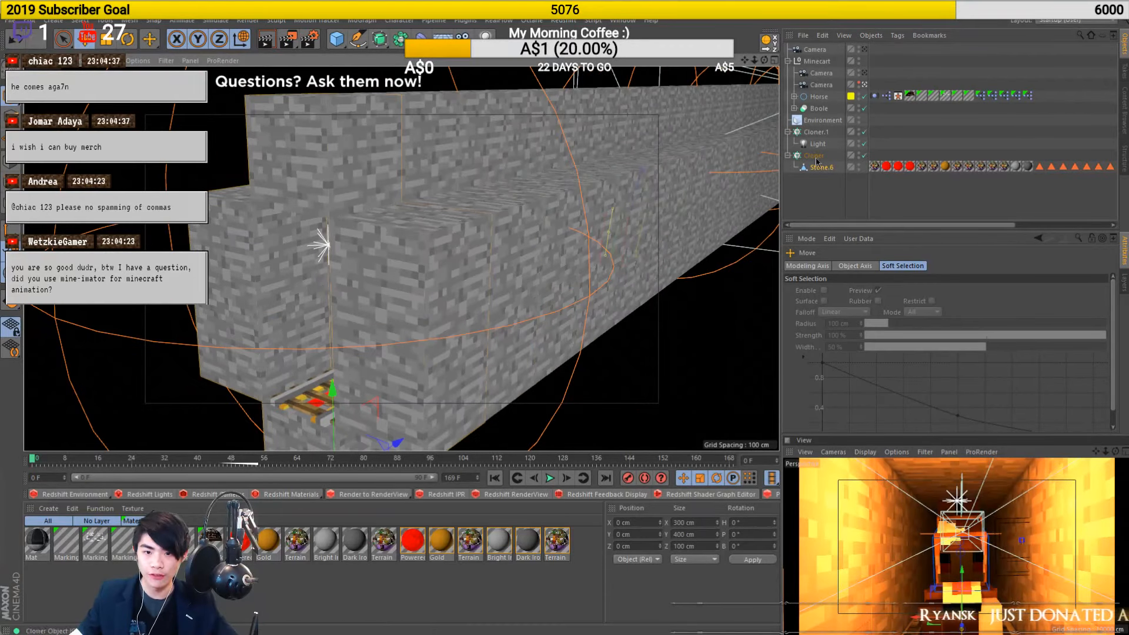
# Frame the light cloner Cloner.1, examine its object properties, clear the selection and view the rails at the tunnel entrance
pyautogui.click(815, 131)
pyautogui.press('o')
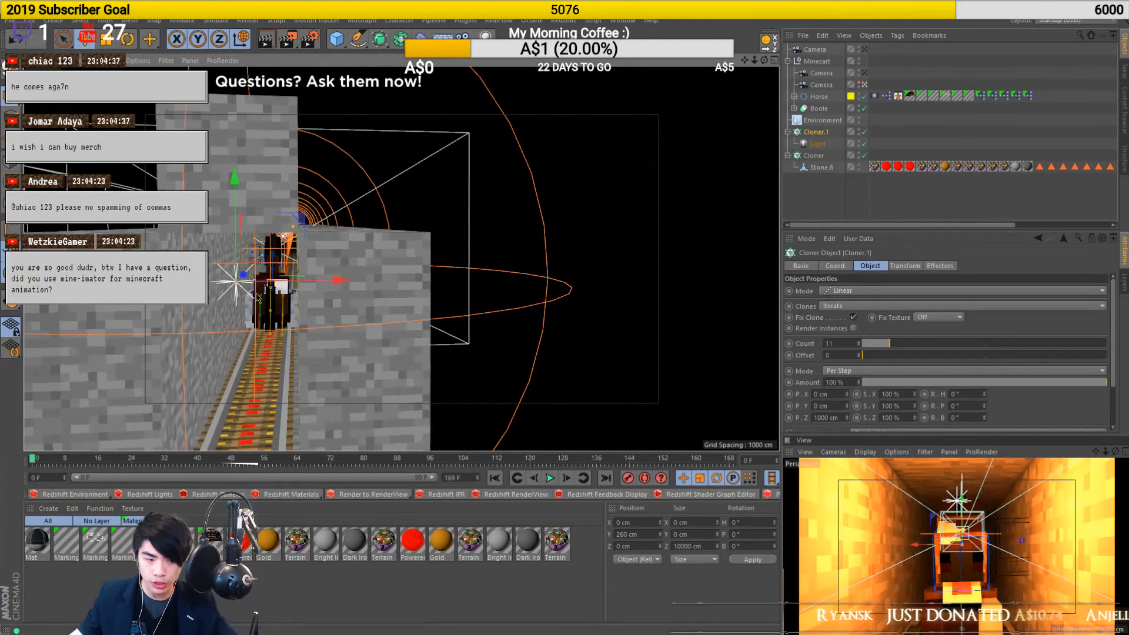
pyautogui.click(949, 194)
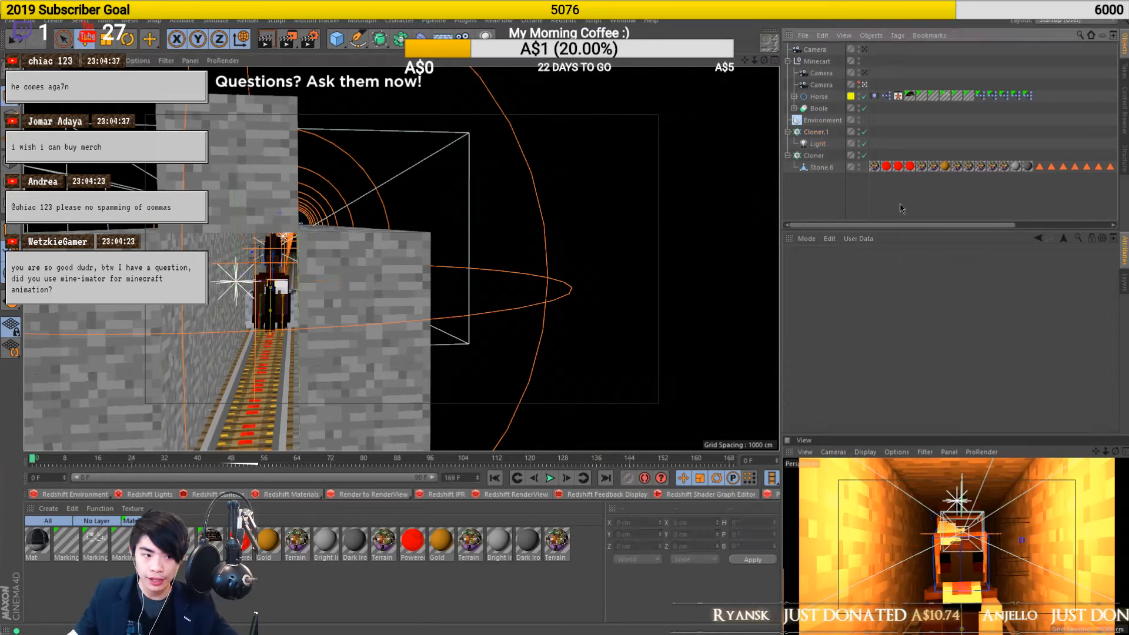
pyautogui.keyDown('alt'); pyautogui.moveTo(225, 330); pyautogui.dragTo(256, 330); pyautogui.keyUp('alt')
pyautogui.keyDown('alt'); pyautogui.moveTo(257, 330); pyautogui.dragTo(368, 263, button='right'); pyautogui.keyUp('alt')
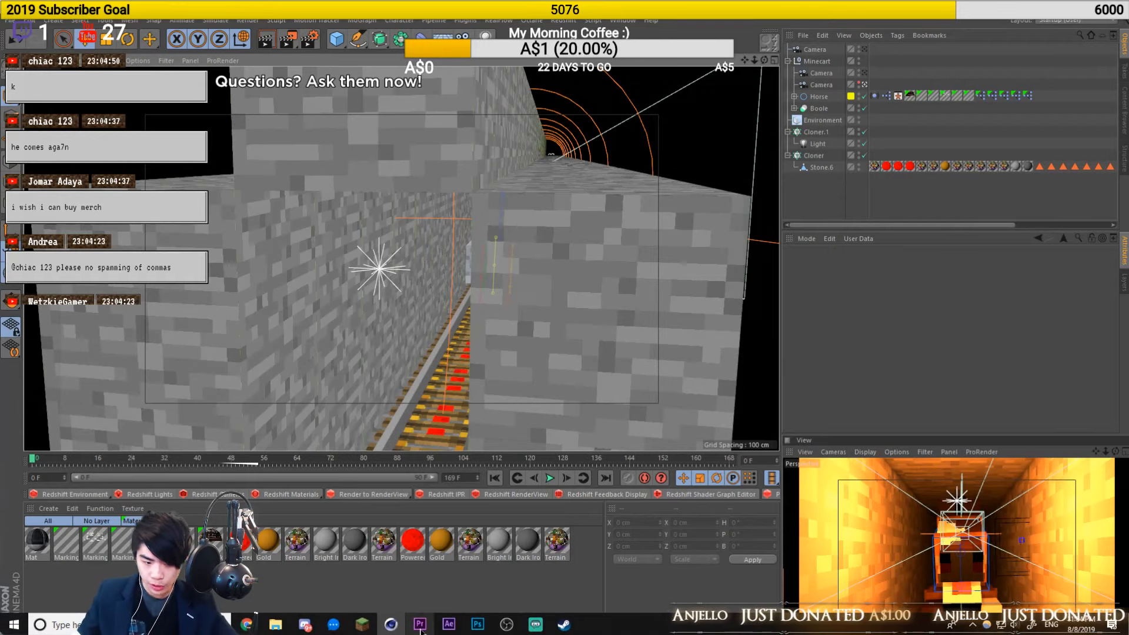
# Switch to Premiere Pro and import the p2-9 image sequence from the Pewds2-9 folder in Render 2
pyautogui.click(420, 627)
pyautogui.keyDown('alt'); pyautogui.scroll(-6, 812, 451); pyautogui.keyUp('alt')
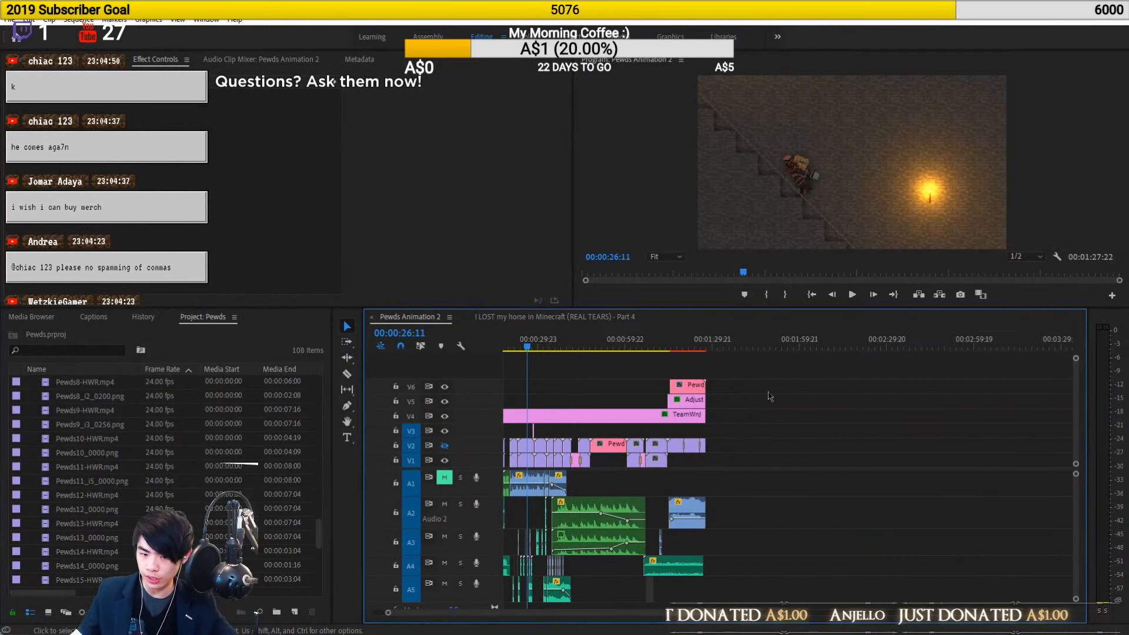
pyautogui.click(205, 497)
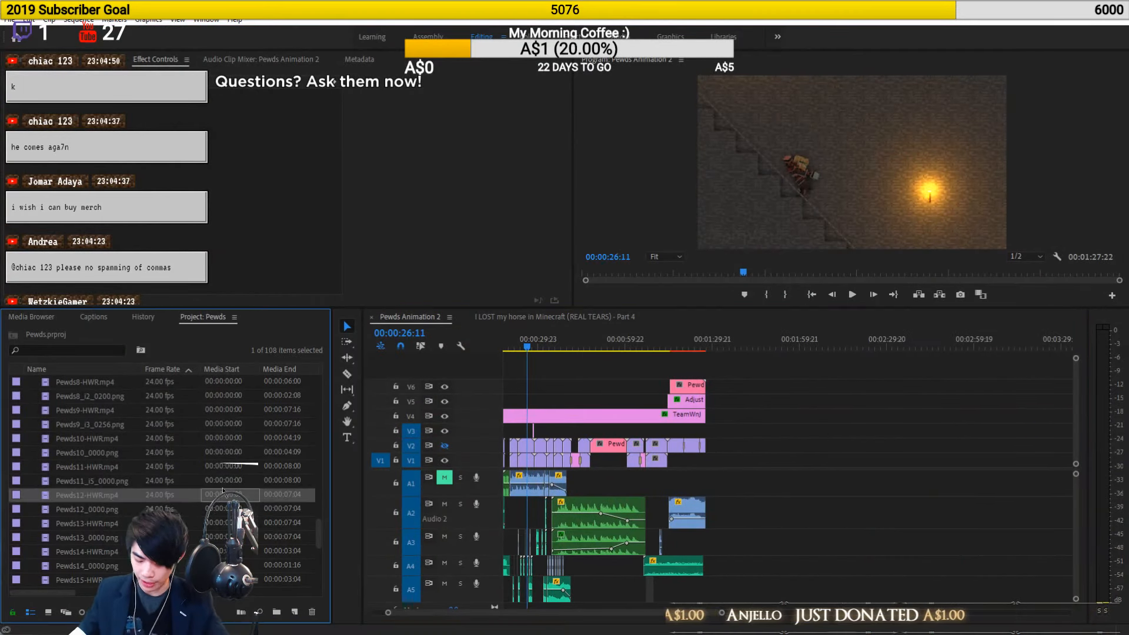
pyautogui.hotkey('ctrl', 'i')
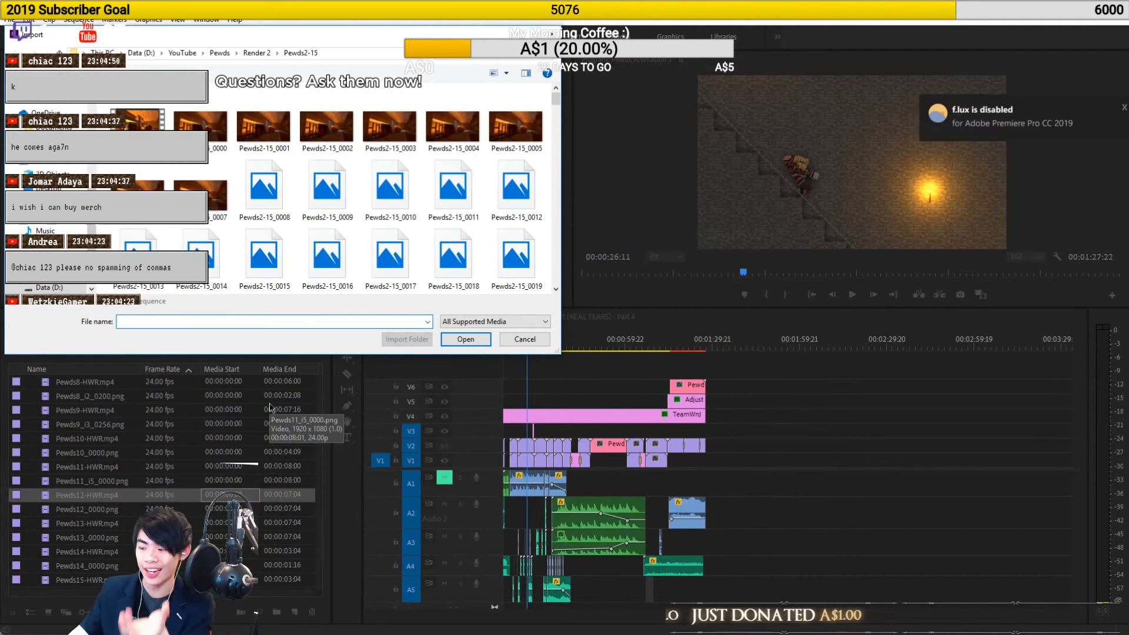
pyautogui.click(257, 53)
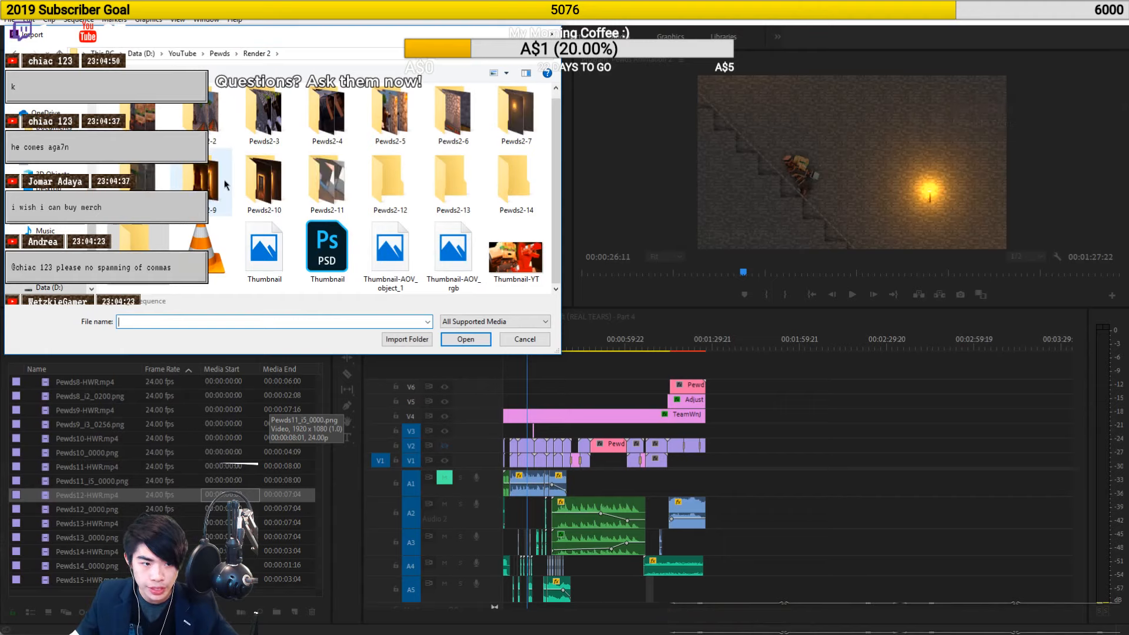
pyautogui.doubleClick(224, 183)
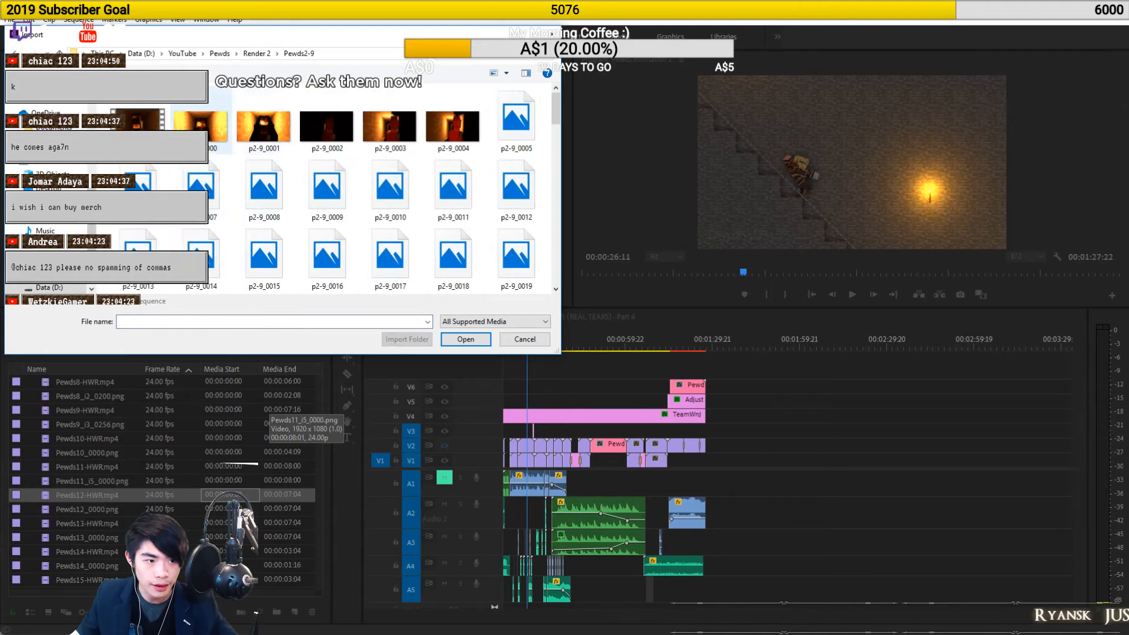
pyautogui.click(200, 126)
pyautogui.click(466, 339)
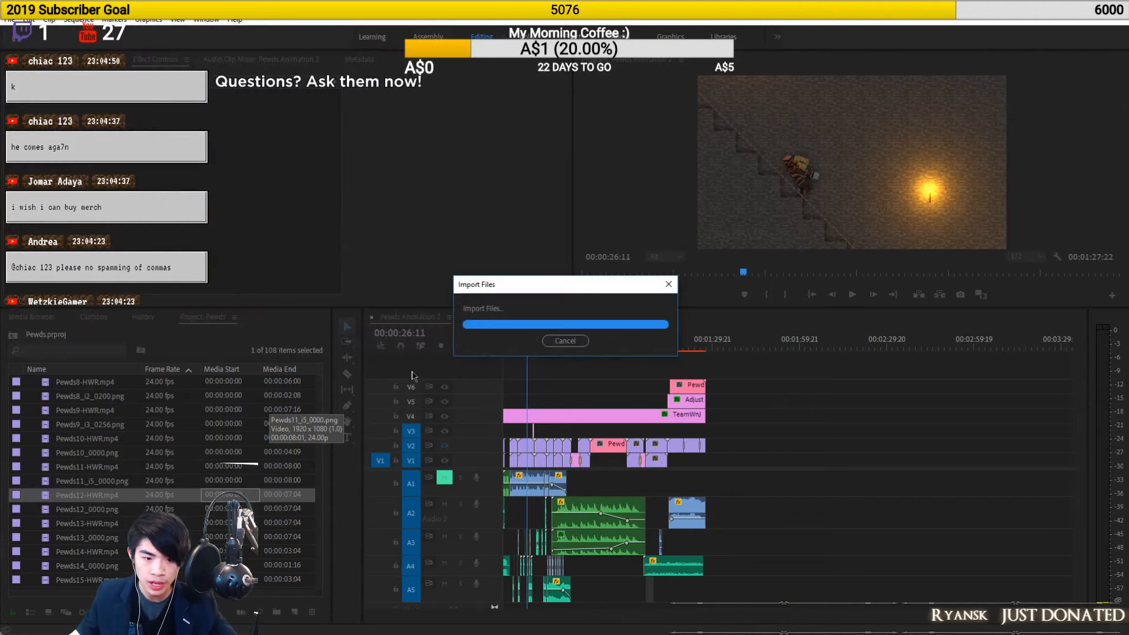
# Place the p2-9_0000.png clip on V1 beyond the end of the edit and play it from its start
pyautogui.moveTo(46, 388); pyautogui.dragTo(756, 461)
pyautogui.keyDown('alt'); pyautogui.scroll(6, 833, 424); pyautogui.keyUp('alt')
pyautogui.moveTo(791, 340); pyautogui.dragTo(806, 339)
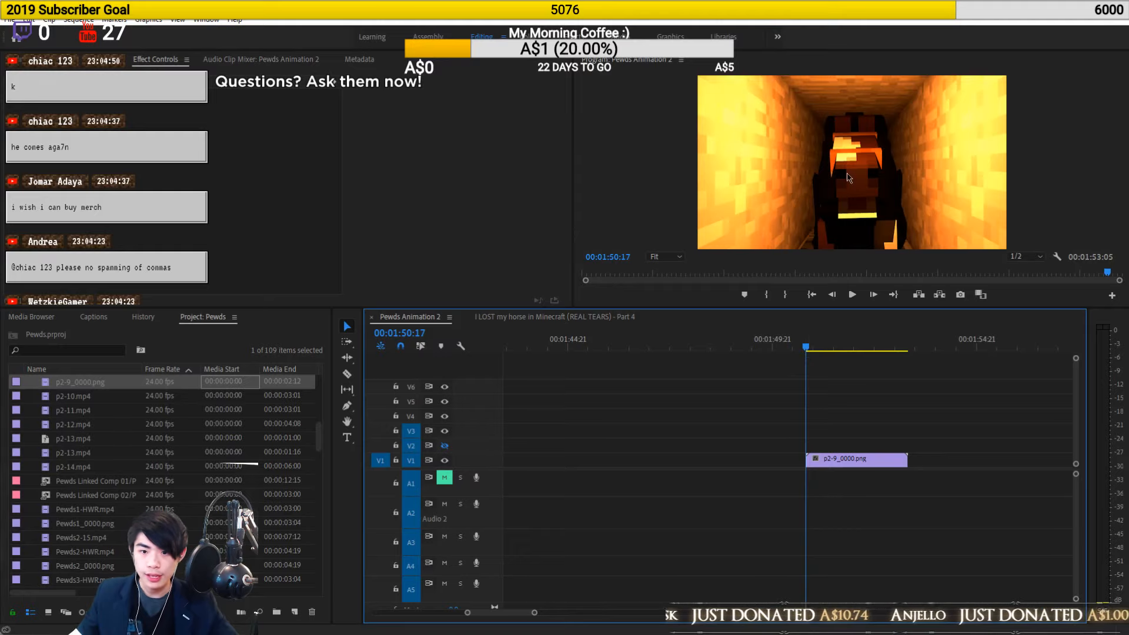
pyautogui.press('space')
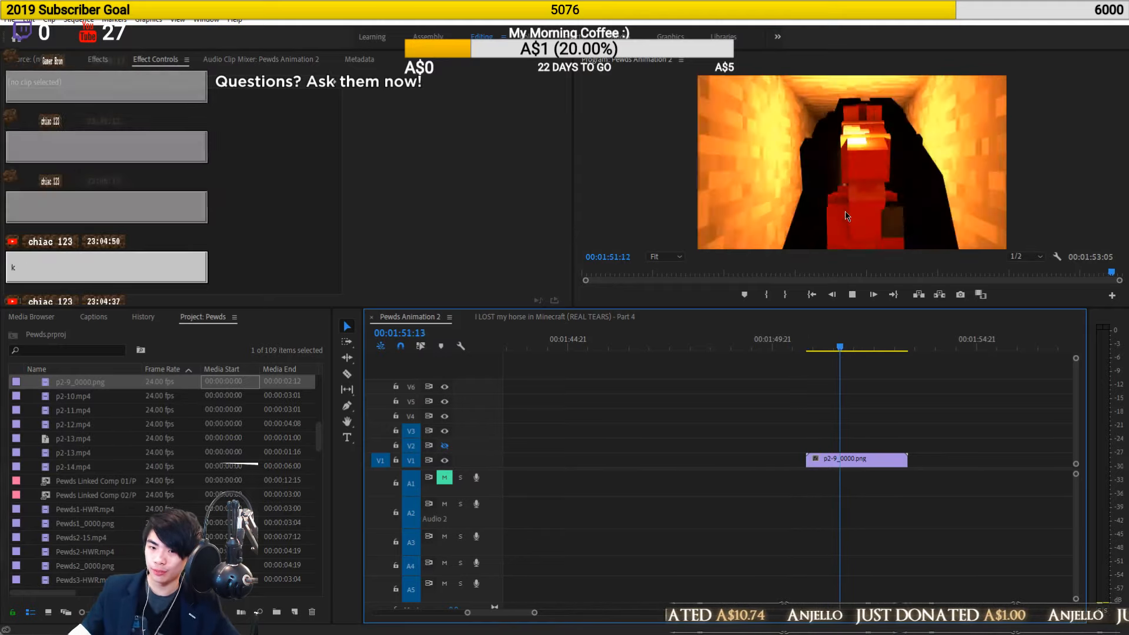
# Replay the p2-9_0000.png clip from near its start and delete it from the timeline
pyautogui.moveTo(817, 341); pyautogui.dragTo(803, 439)
pyautogui.press('space')
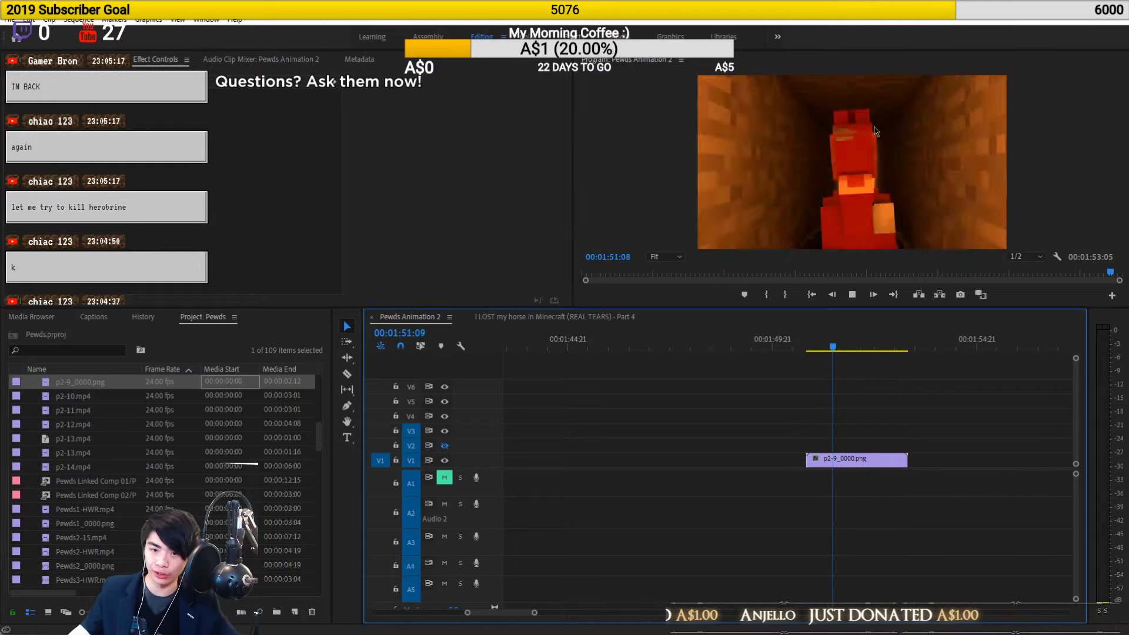
pyautogui.click(824, 344)
pyautogui.press('Delete')
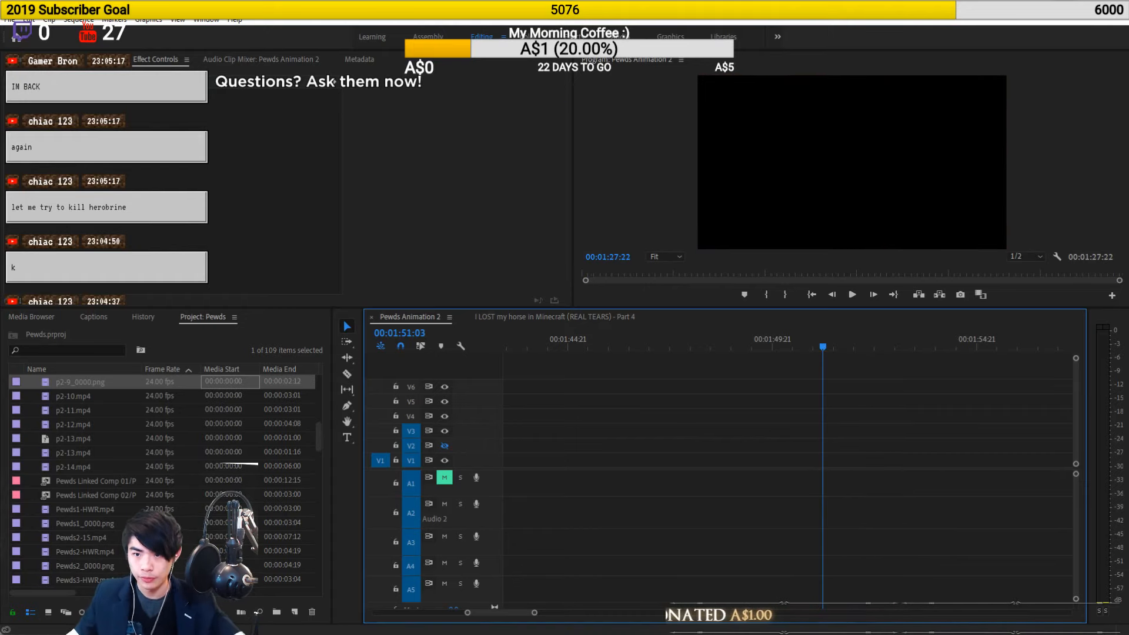
# Switch back to Cinema 4D, view the minecart along the tunnel rails and examine the stone Cloner's object properties
pyautogui.hotkey('alt', 'Tab')
pyautogui.keyDown('alt'); pyautogui.moveTo(344, 266); pyautogui.dragTo(543, 244); pyautogui.keyUp('alt')
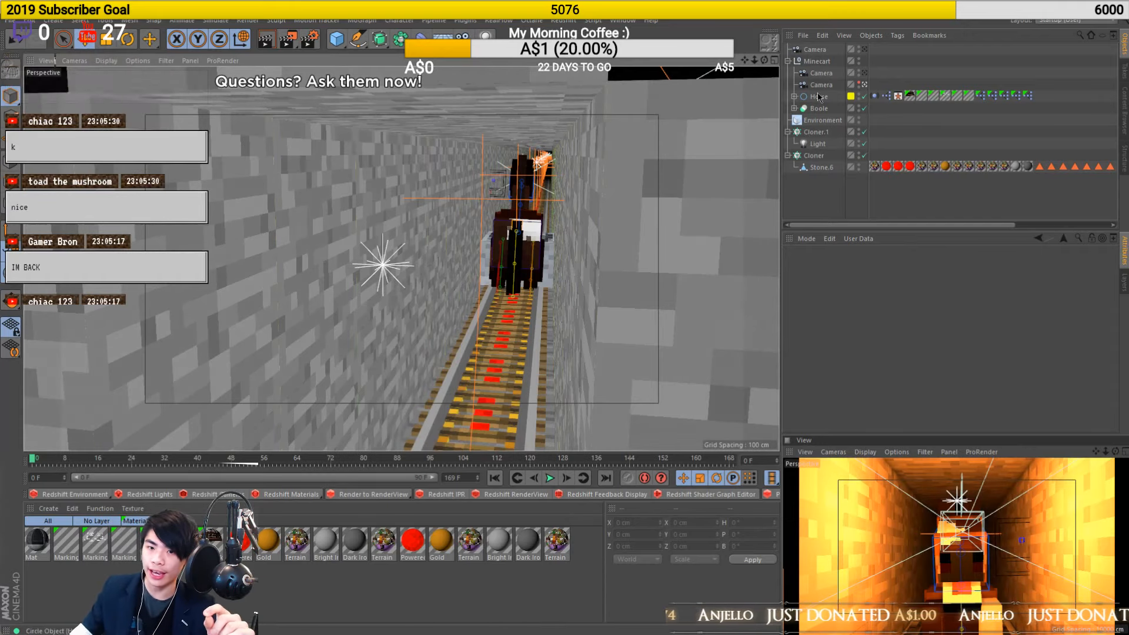
pyautogui.click(816, 156)
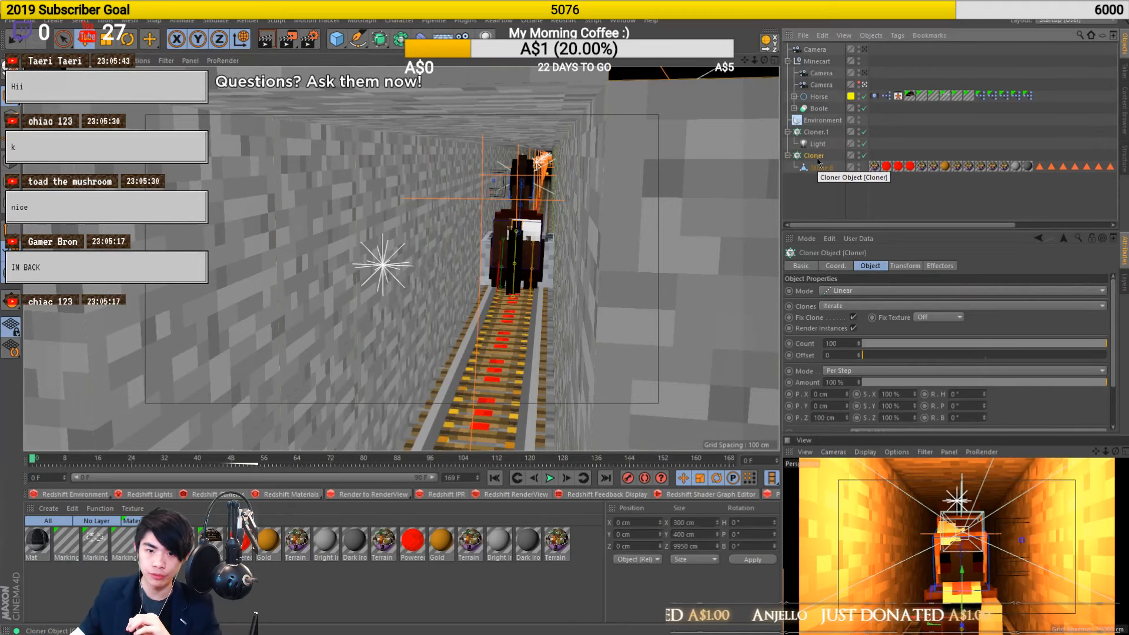
pyautogui.click(826, 182)
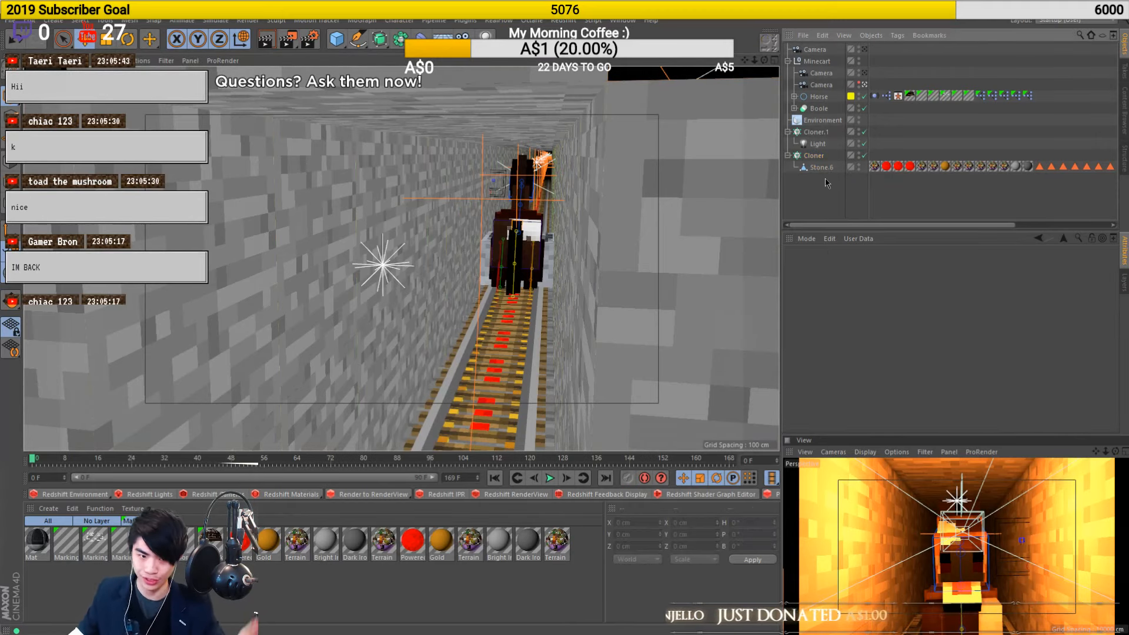
# Examine the Project exclusion settings of the light in Cloner.1 and scrub the animation to frame 74
pyautogui.click(816, 144)
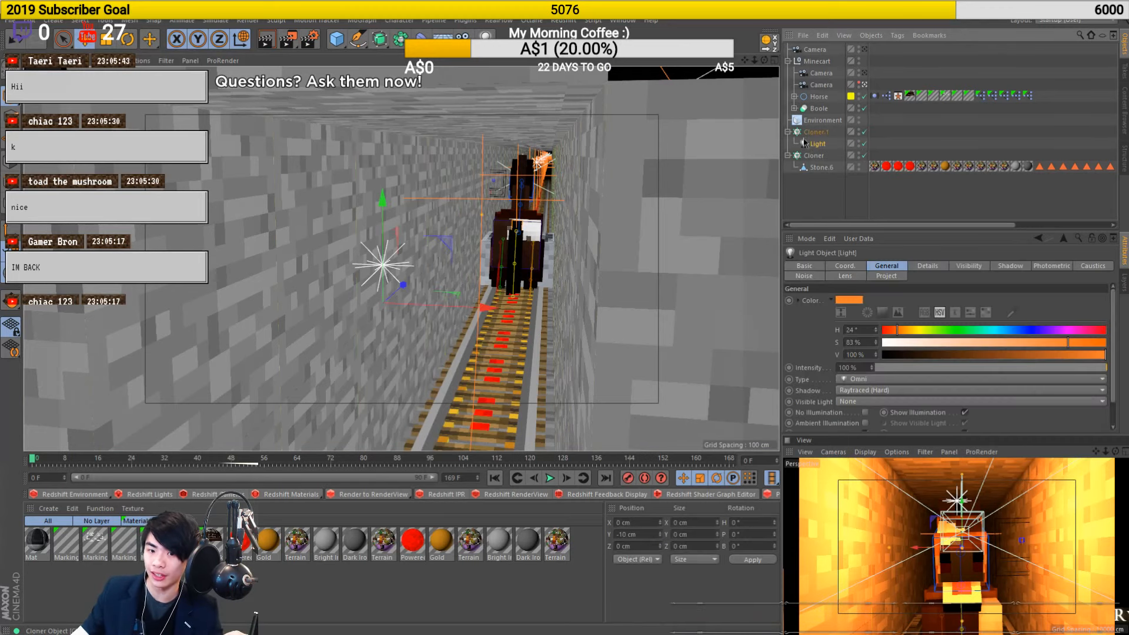
pyautogui.click(886, 279)
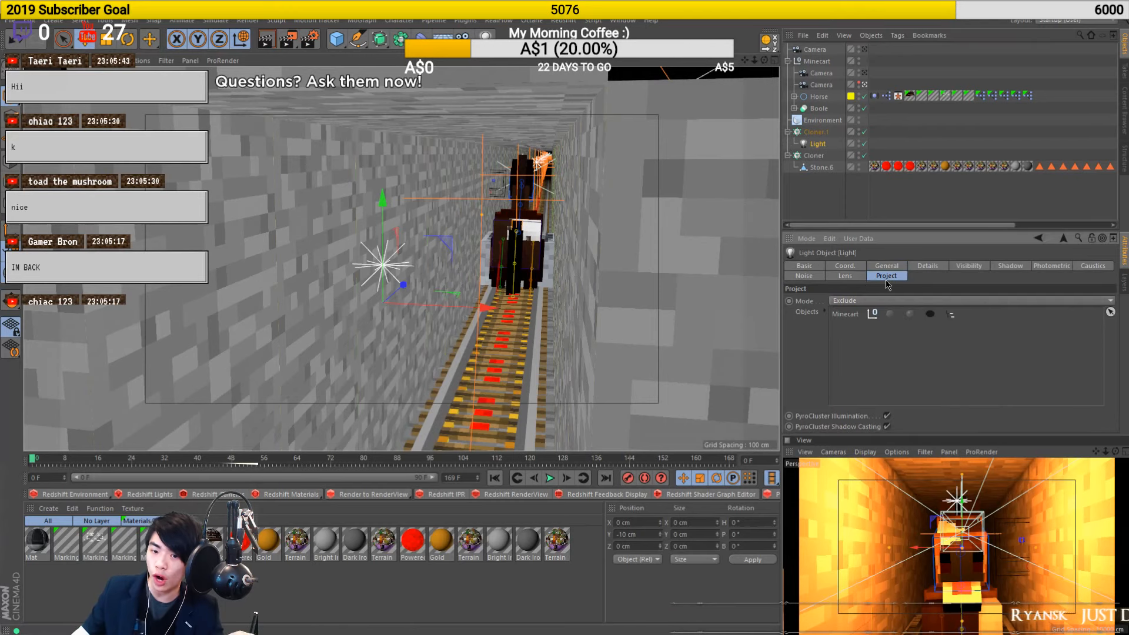
pyautogui.click(845, 315)
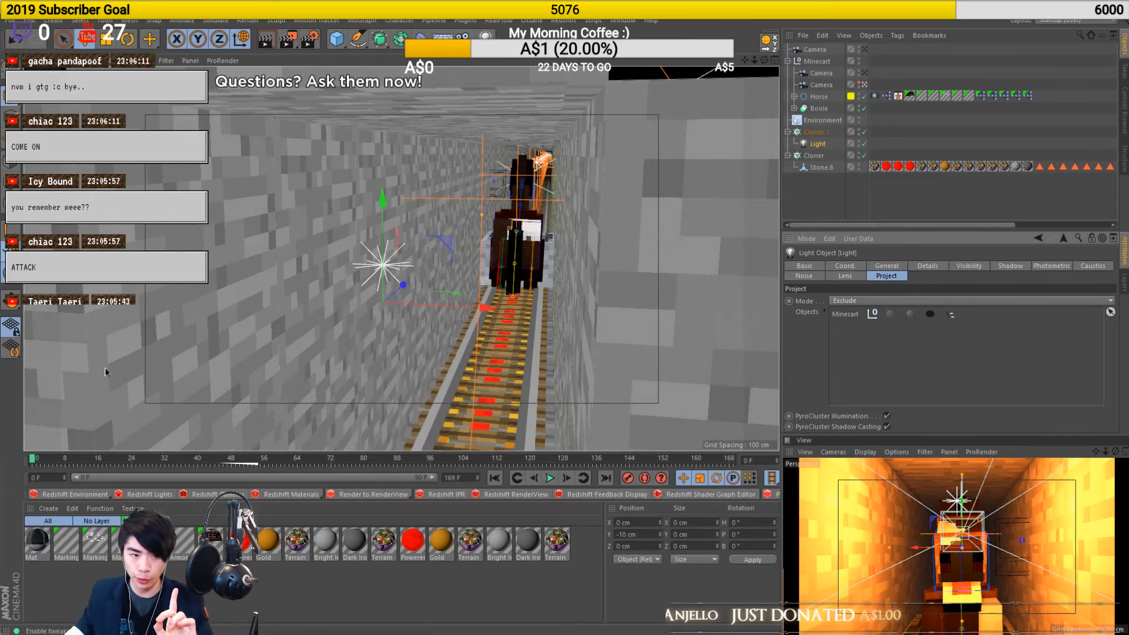
pyautogui.moveTo(39, 462); pyautogui.dragTo(341, 438)
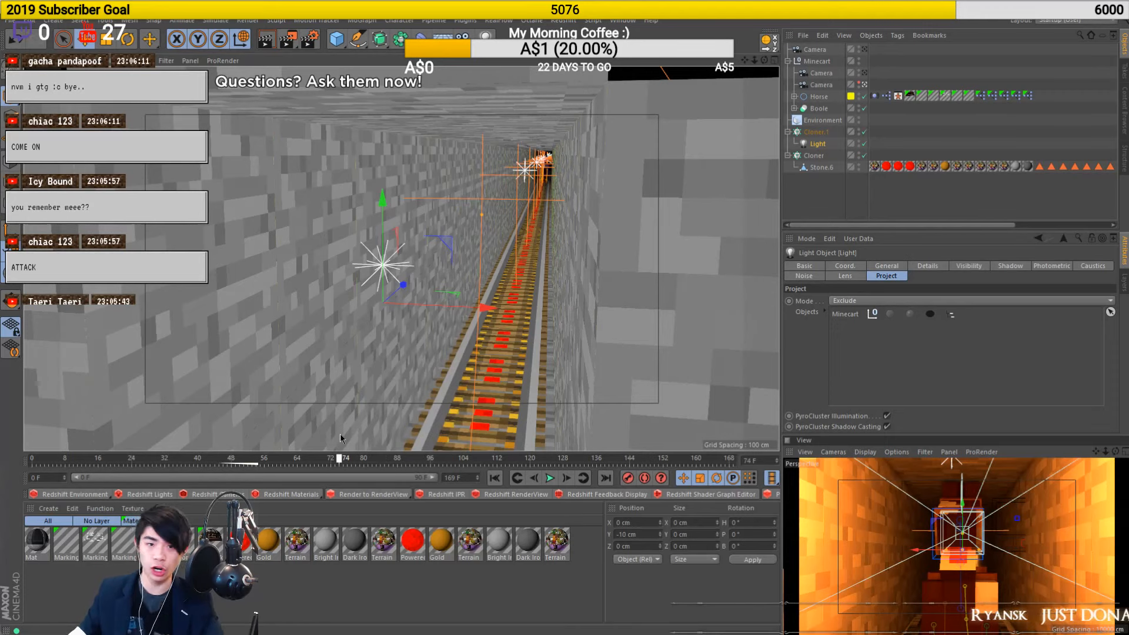
# Scrub the animation to frame 46 and examine the stone tunnel and its cloned lights from outside
pyautogui.moveTo(340, 438); pyautogui.dragTo(222, 455)
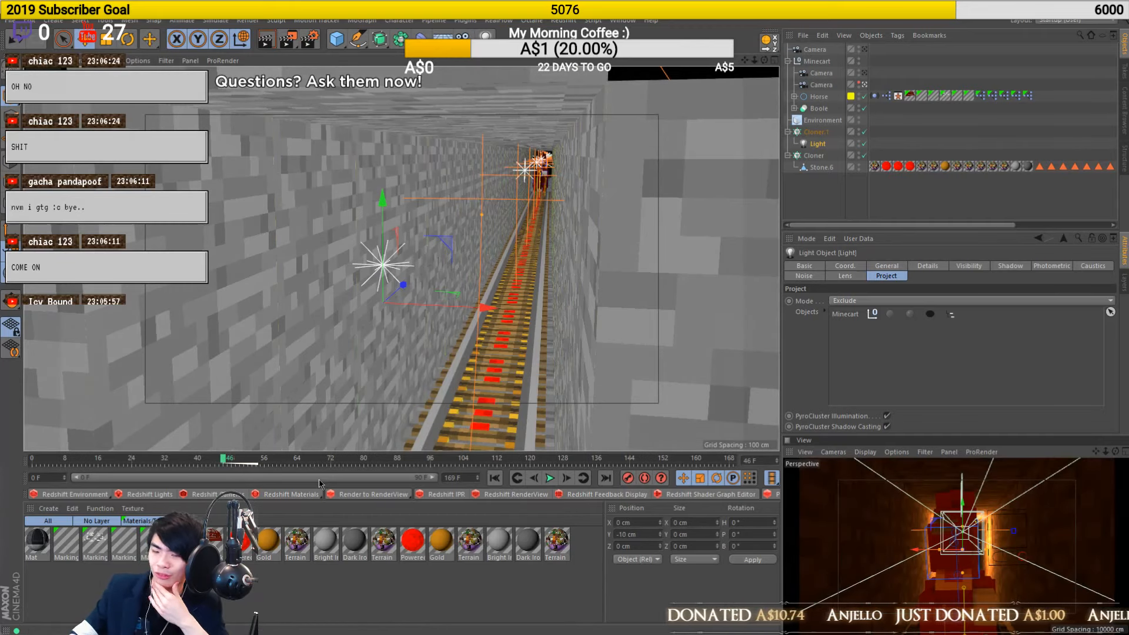
pyautogui.moveTo(76, 631)
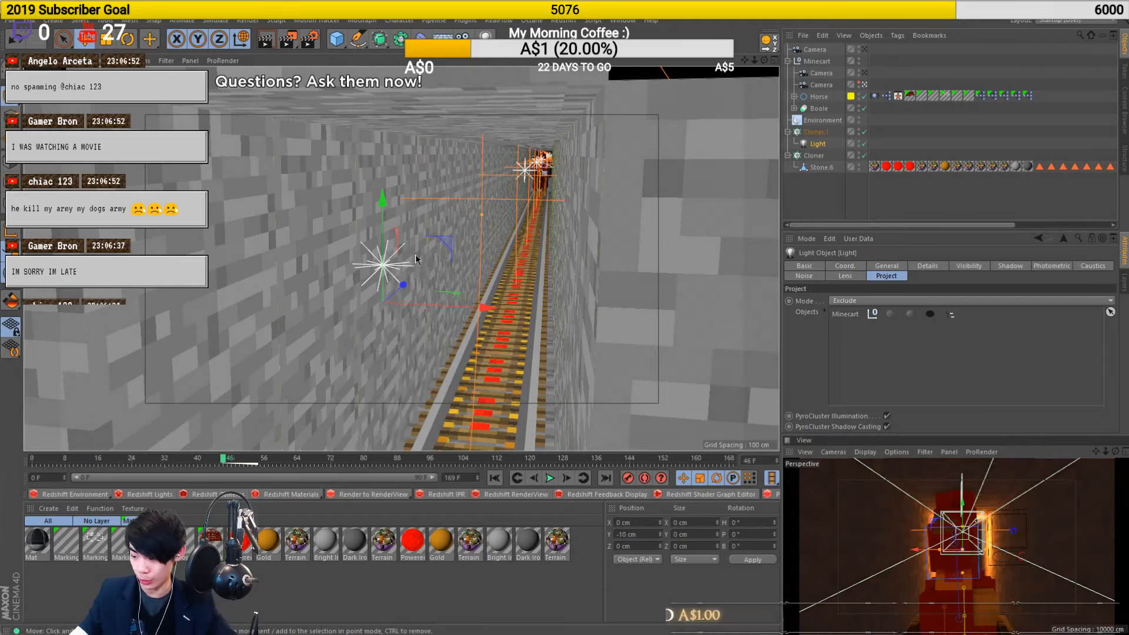
pyautogui.scroll(-10, 415, 259)
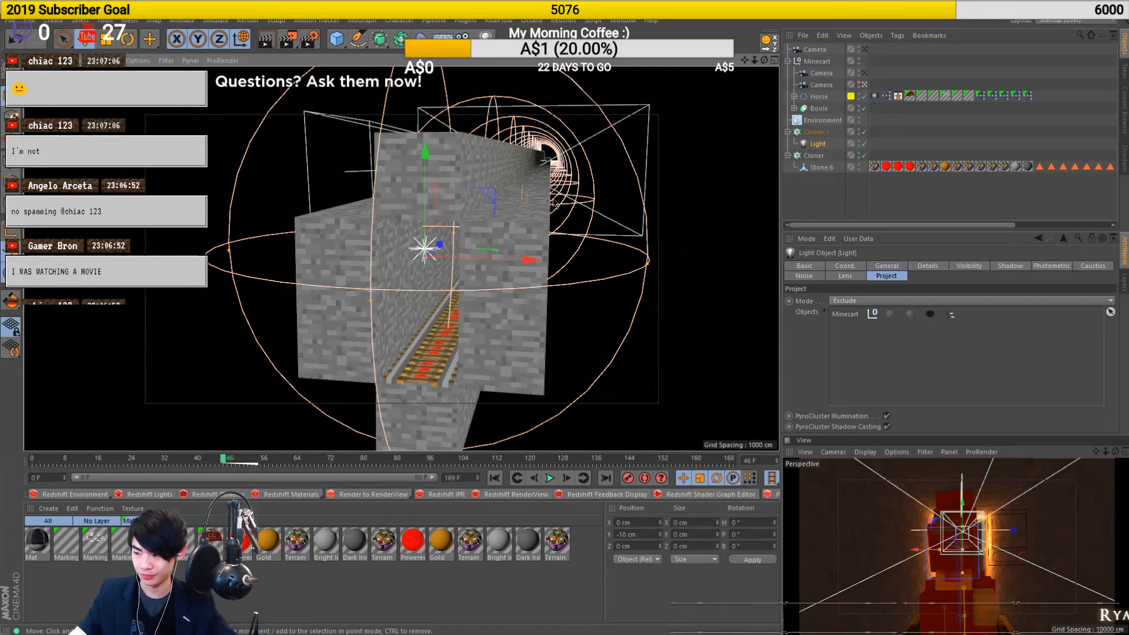
pyautogui.moveTo(480, 235)
pyautogui.keyDown('alt'); pyautogui.mouseDown()
pyautogui.moveTo(487, 221)
pyautogui.moveTo(415, 227)
pyautogui.moveTo(592, 183)
pyautogui.moveTo(438, 299)
pyautogui.moveTo(490, 288)
pyautogui.moveTo(468, 292)
pyautogui.mouseUp(); pyautogui.keyUp('alt')
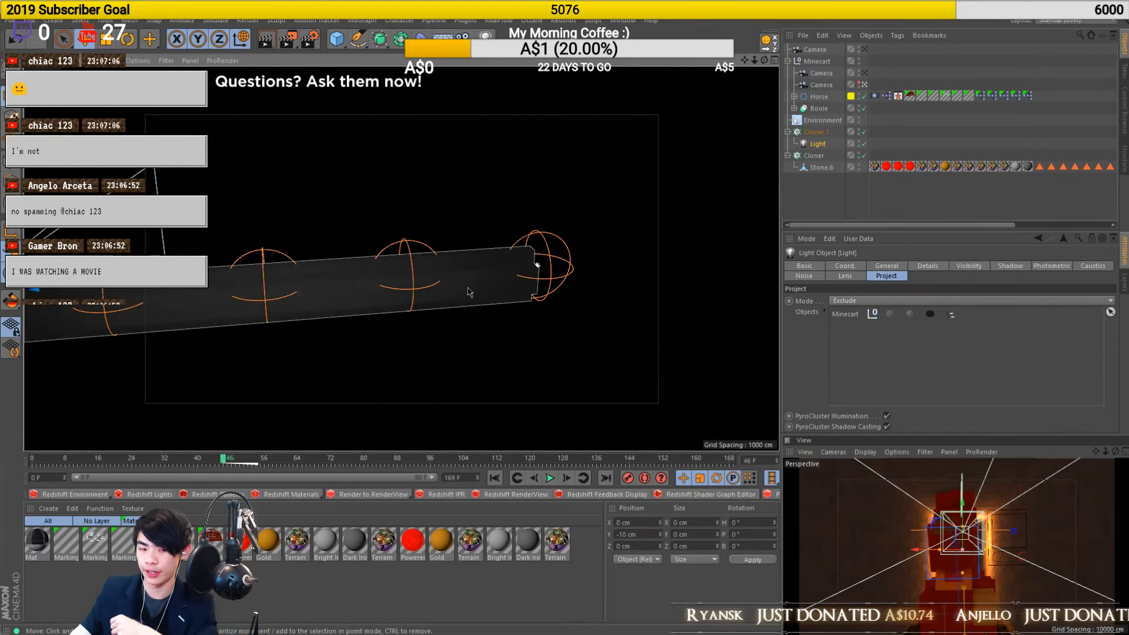
pyautogui.keyDown('alt'); pyautogui.moveTo(466, 284); pyautogui.dragTo(549, 269, button='right'); pyautogui.keyUp('alt')
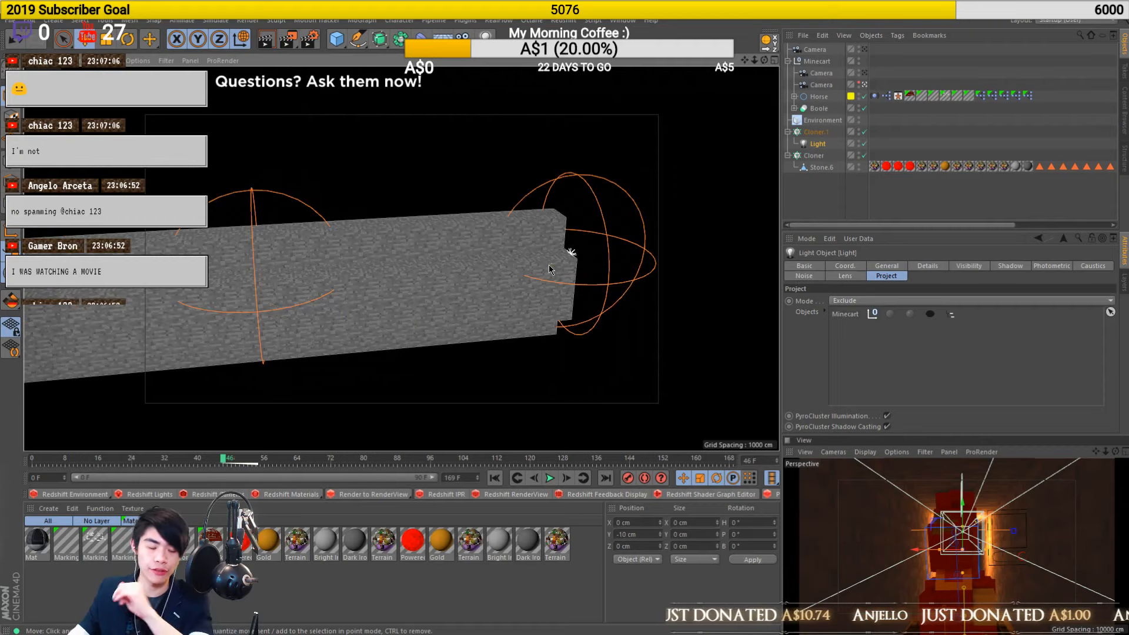
# Examine the Environment object's fog properties while scrubbing the animation through frames 139, 11 and 96 to frame 169
pyautogui.moveTo(232, 467); pyautogui.dragTo(608, 458)
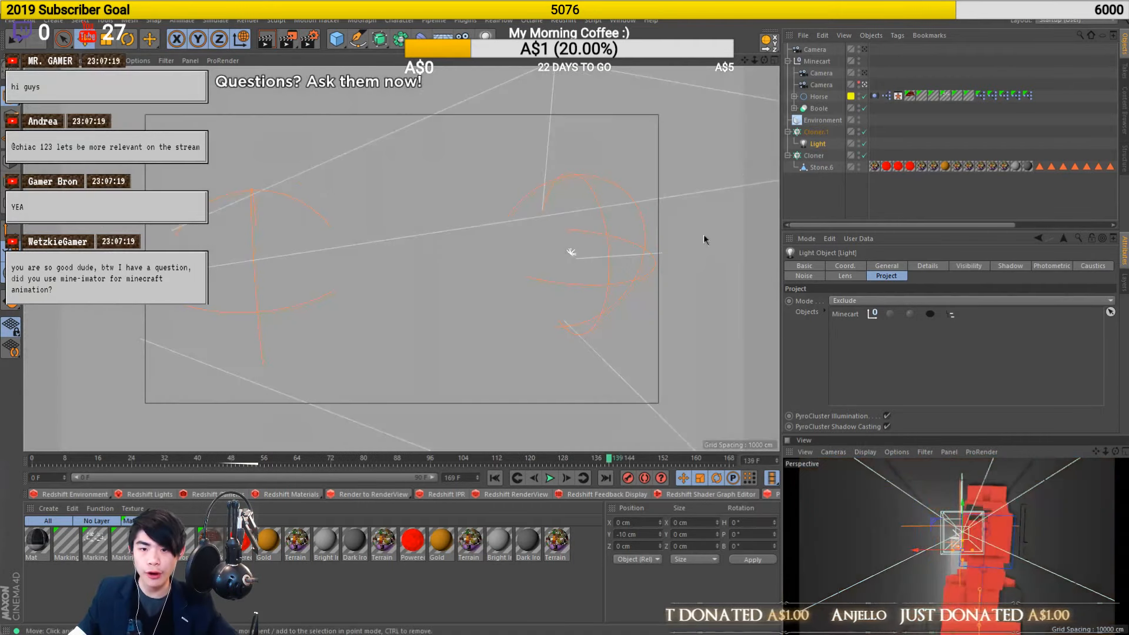
pyautogui.click(835, 121)
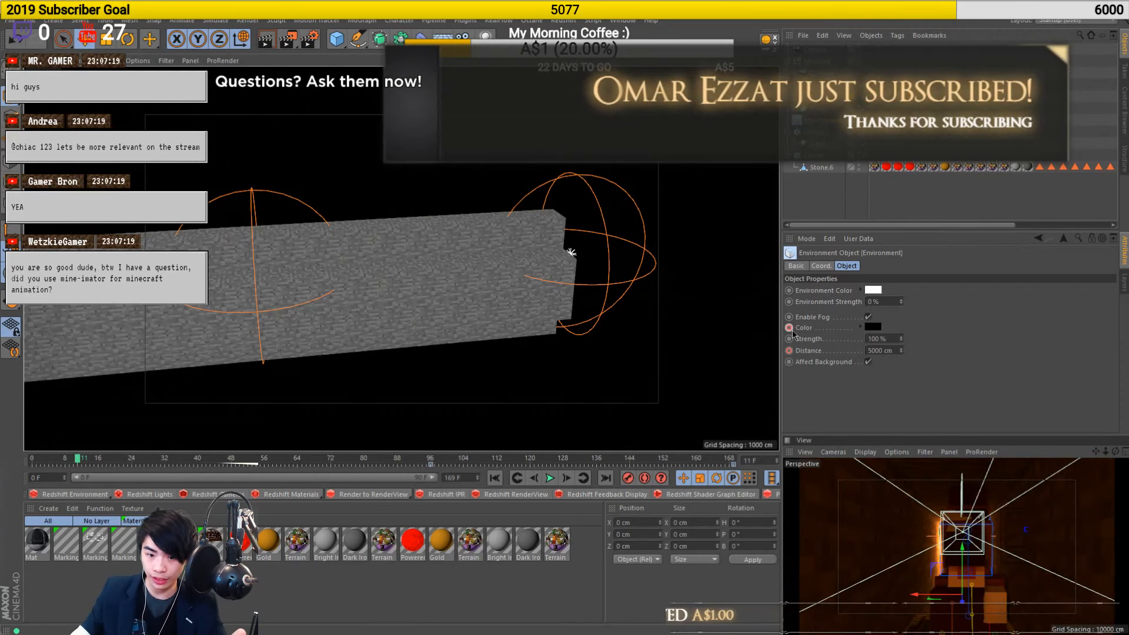
pyautogui.moveTo(101, 468); pyautogui.dragTo(431, 478)
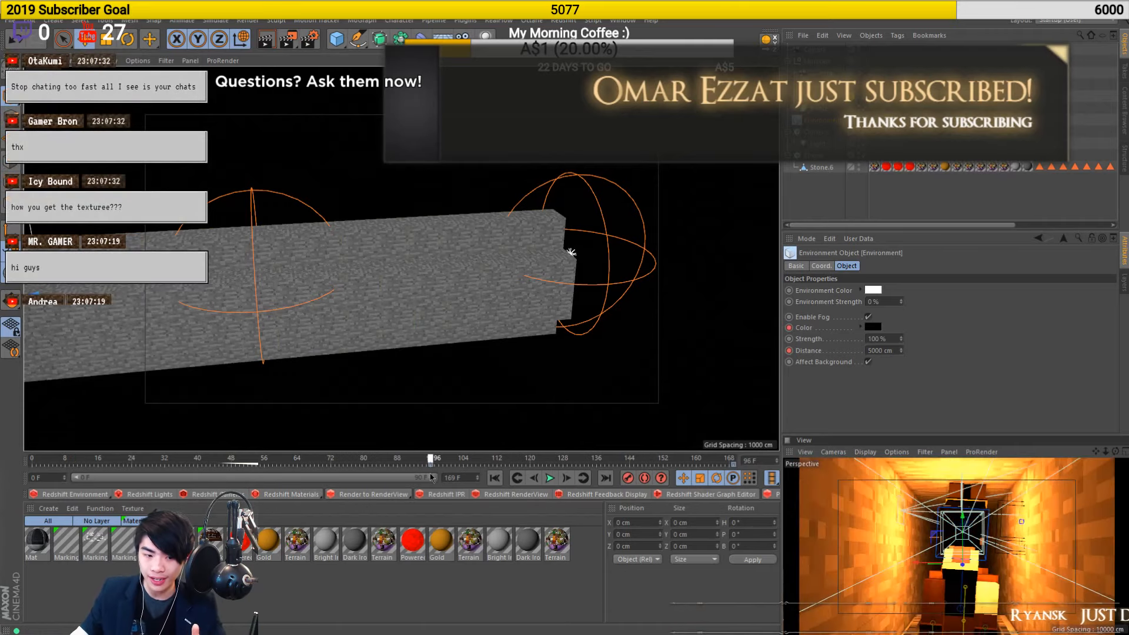
pyautogui.moveTo(432, 464)
pyautogui.mouseDown()
pyautogui.moveTo(592, 465)
pyautogui.moveTo(431, 470)
pyautogui.mouseUp()
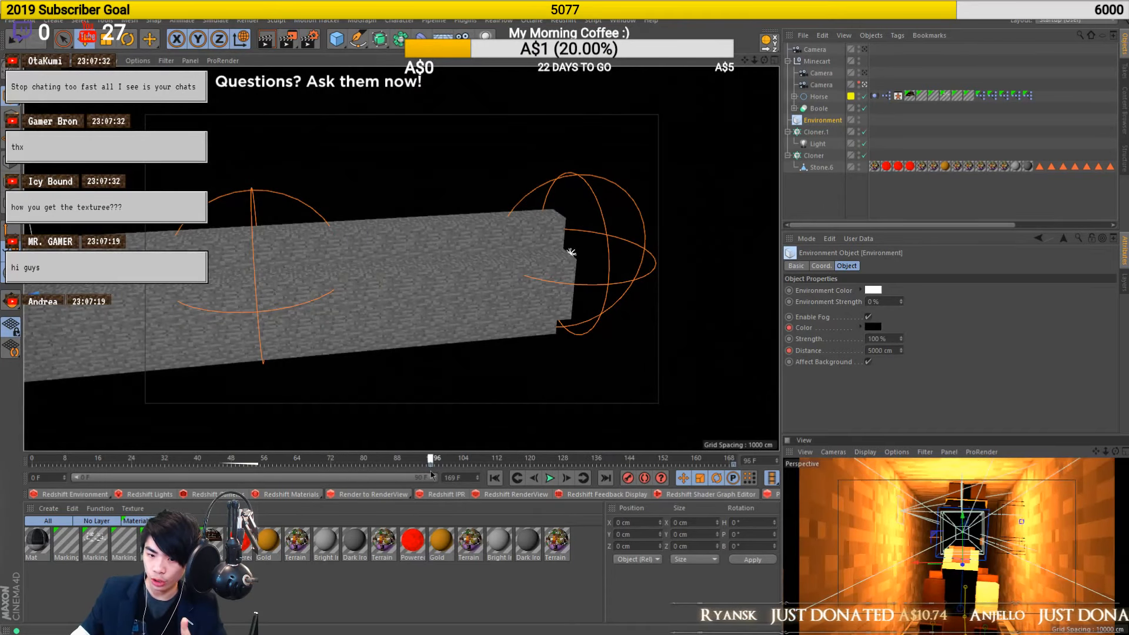
pyautogui.moveTo(430, 470); pyautogui.dragTo(735, 460)
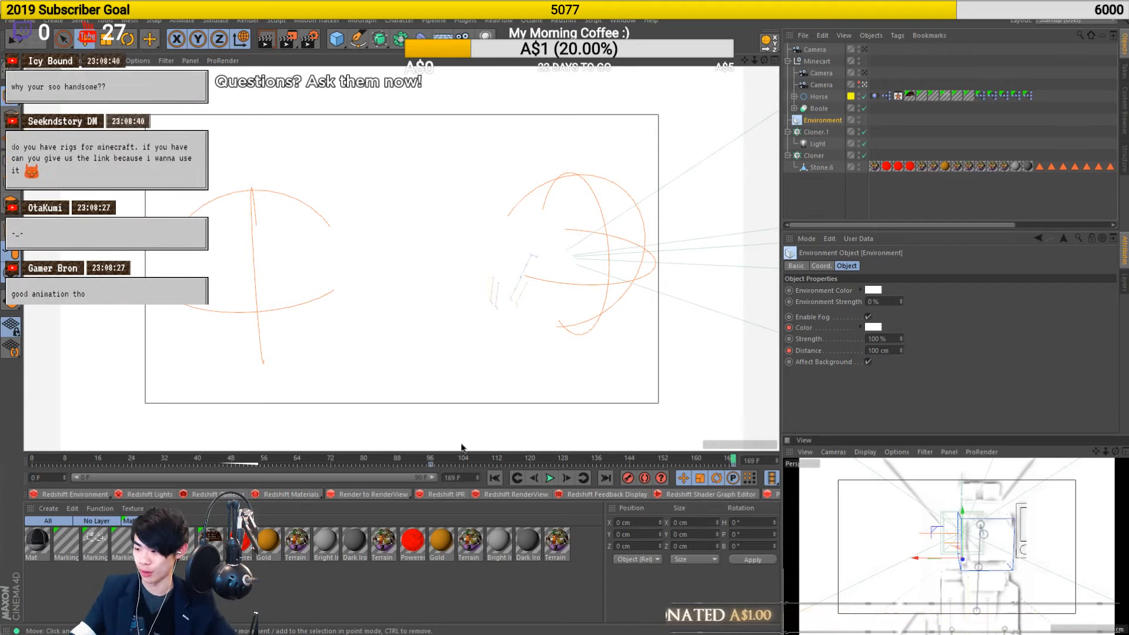
# Compare the fog color and distance around the keyframe at frame 96, finishing on frame 95
pyautogui.click(435, 460)
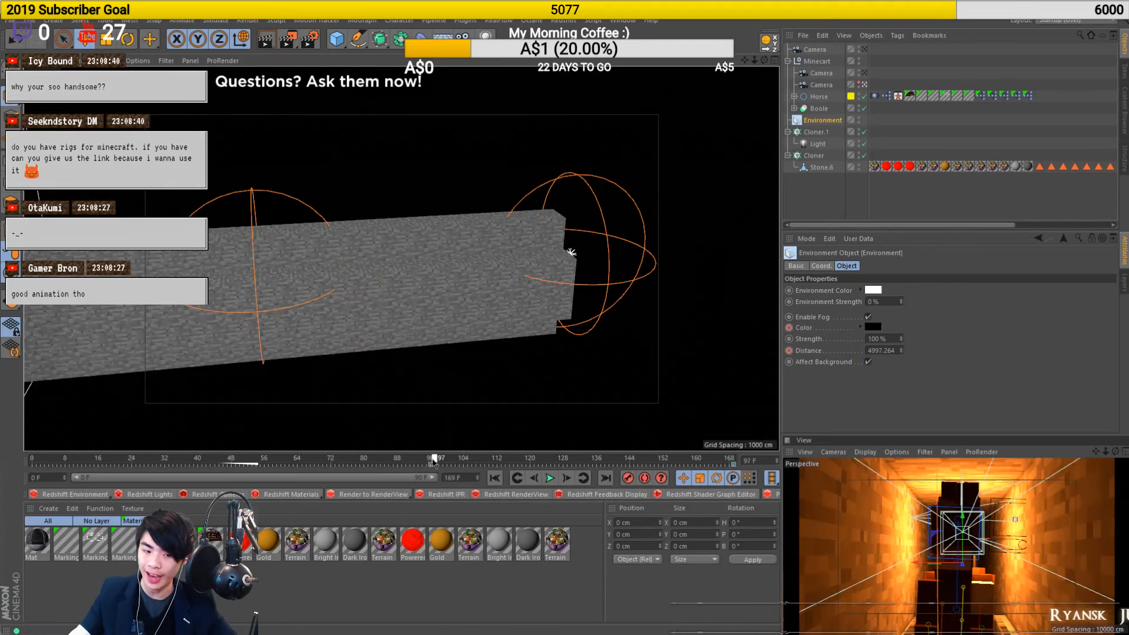
pyautogui.click(433, 462)
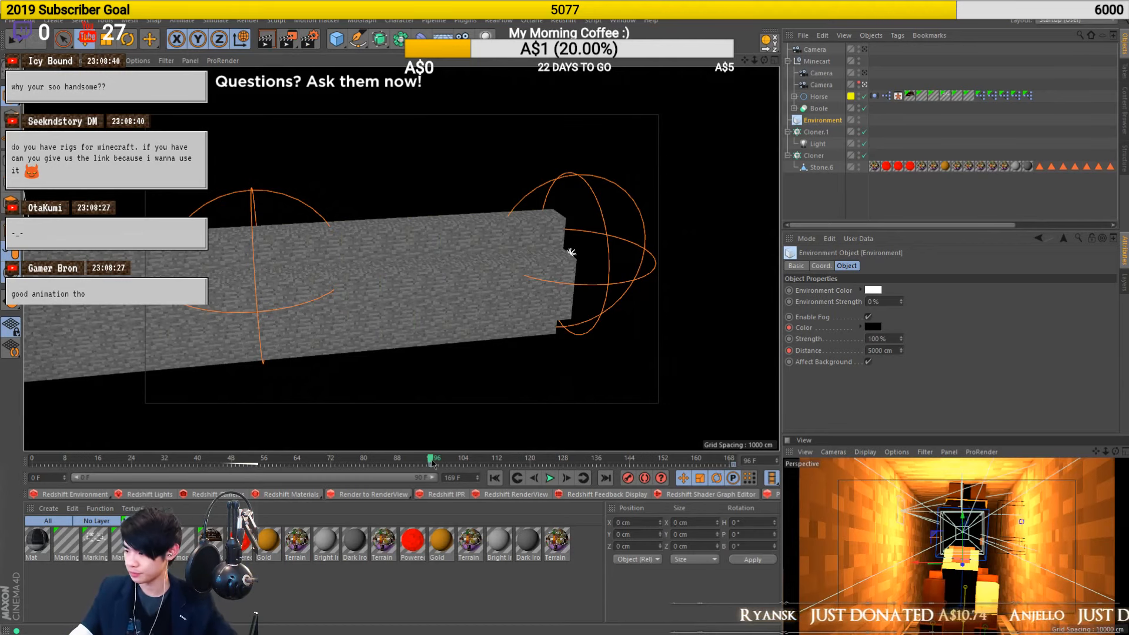
pyautogui.click(469, 461)
pyautogui.click(428, 462)
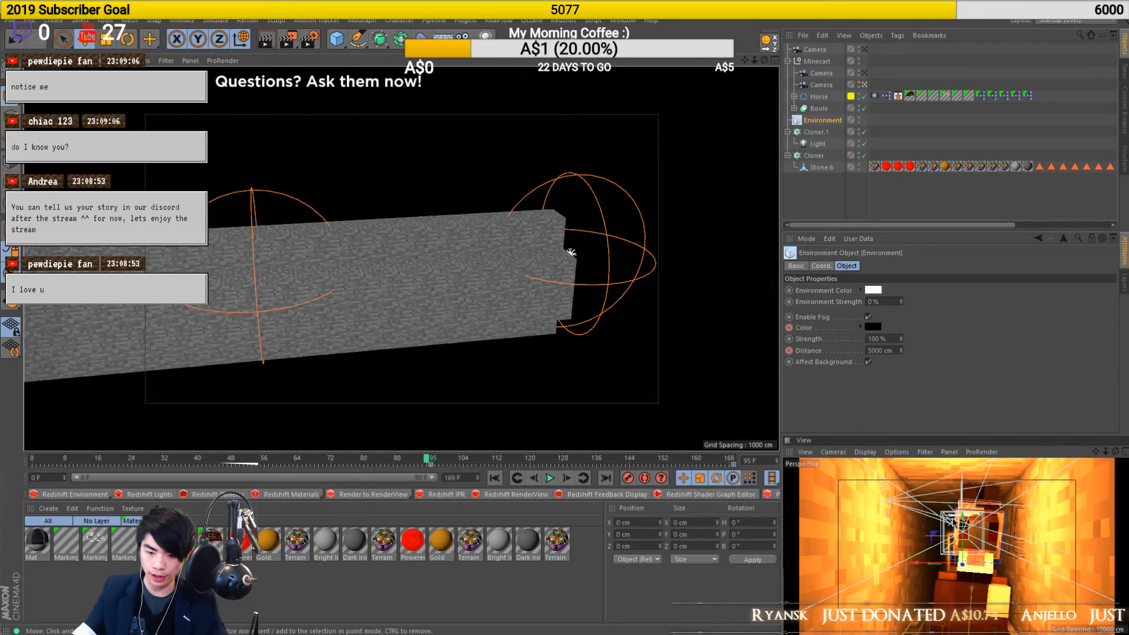
# Deselect the Environment object, inspect the tunnel's stone exterior up close and select its stone Cloner
pyautogui.click(965, 202)
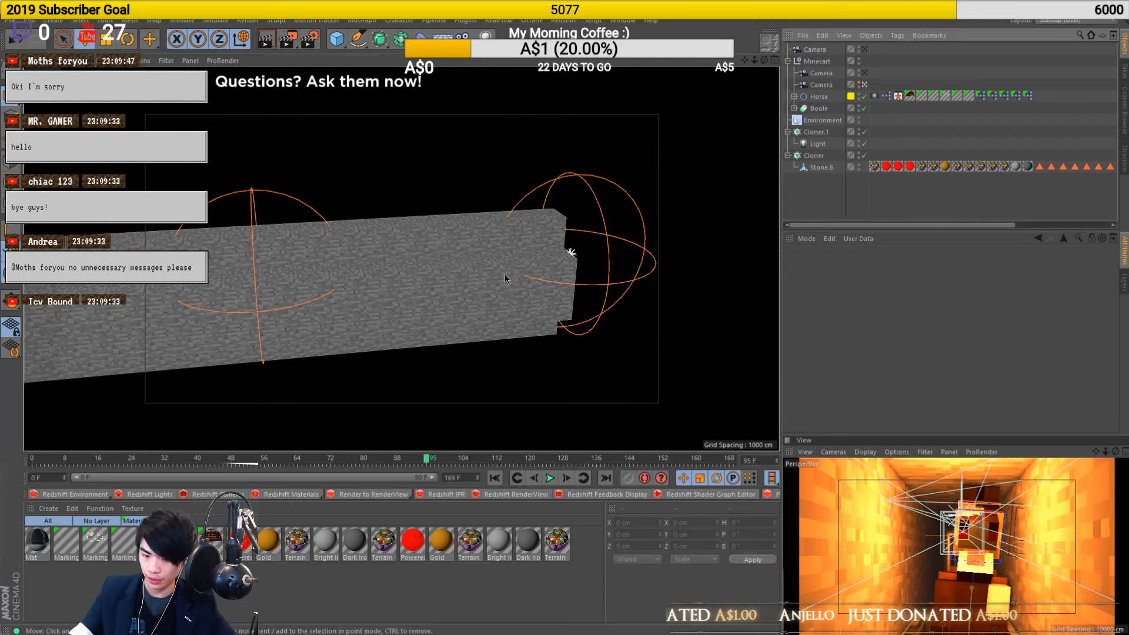
pyautogui.keyDown('alt'); pyautogui.moveTo(508, 272); pyautogui.dragTo(455, 289, button='middle'); pyautogui.keyUp('alt')
pyautogui.scroll(6, 523, 246)
pyautogui.keyDown('alt'); pyautogui.moveTo(482, 275); pyautogui.dragTo(421, 269); pyautogui.keyUp('alt')
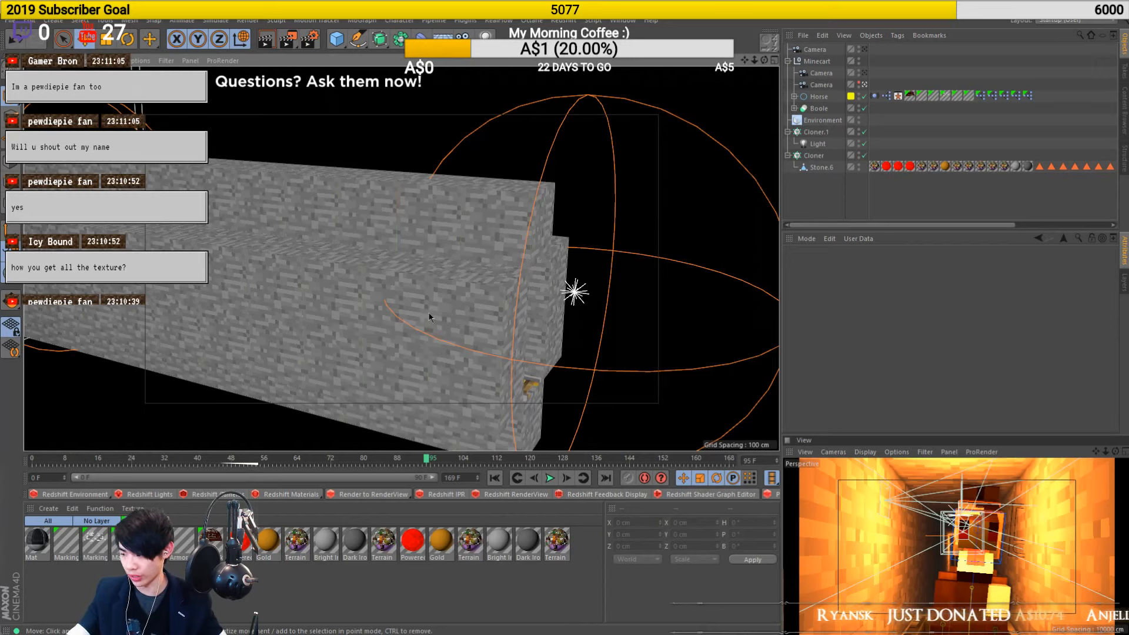
pyautogui.click(390, 231)
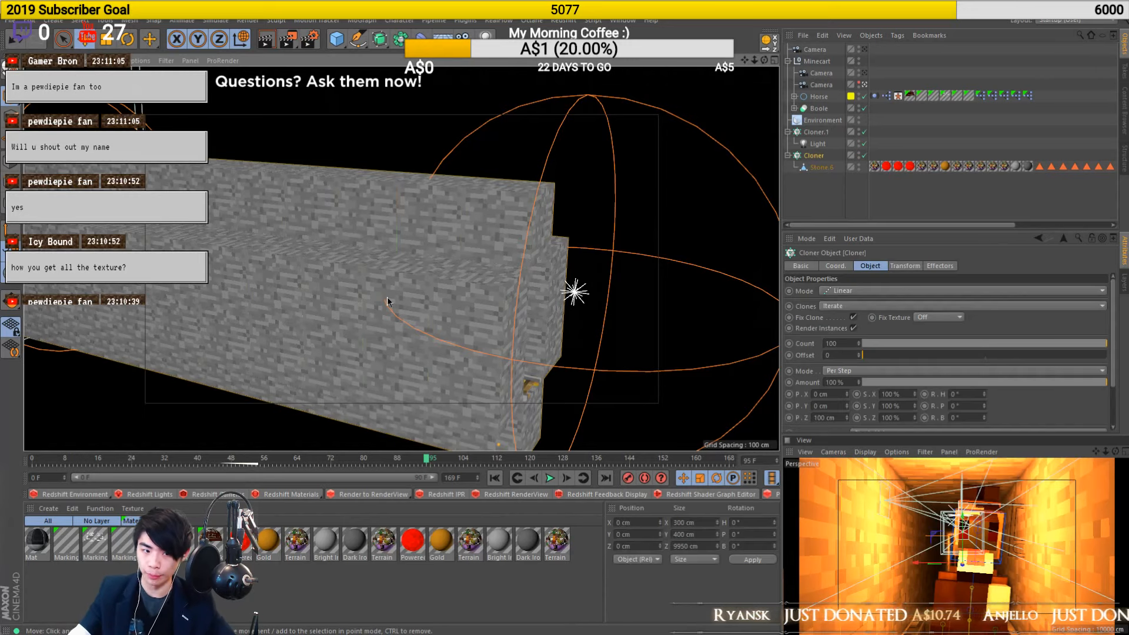
# Search the Content Browser presets for "minecraft"
pyautogui.click(1123, 109)
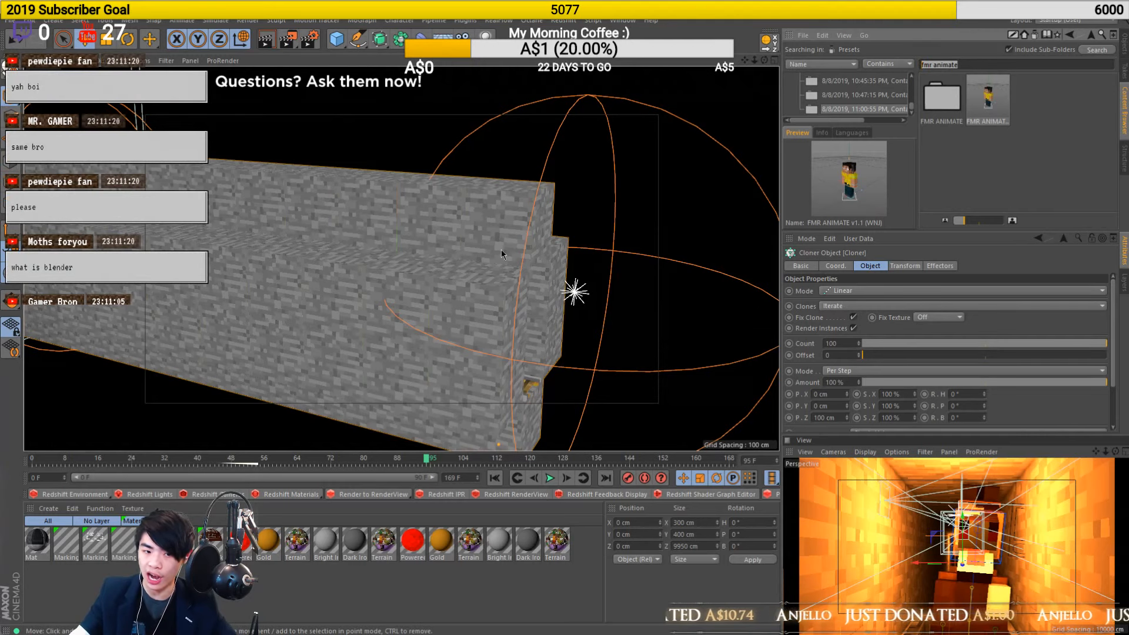
pyautogui.scroll(3, 490, 243)
pyautogui.click(989, 65)
pyautogui.write('minecraft')
pyautogui.press('Return')
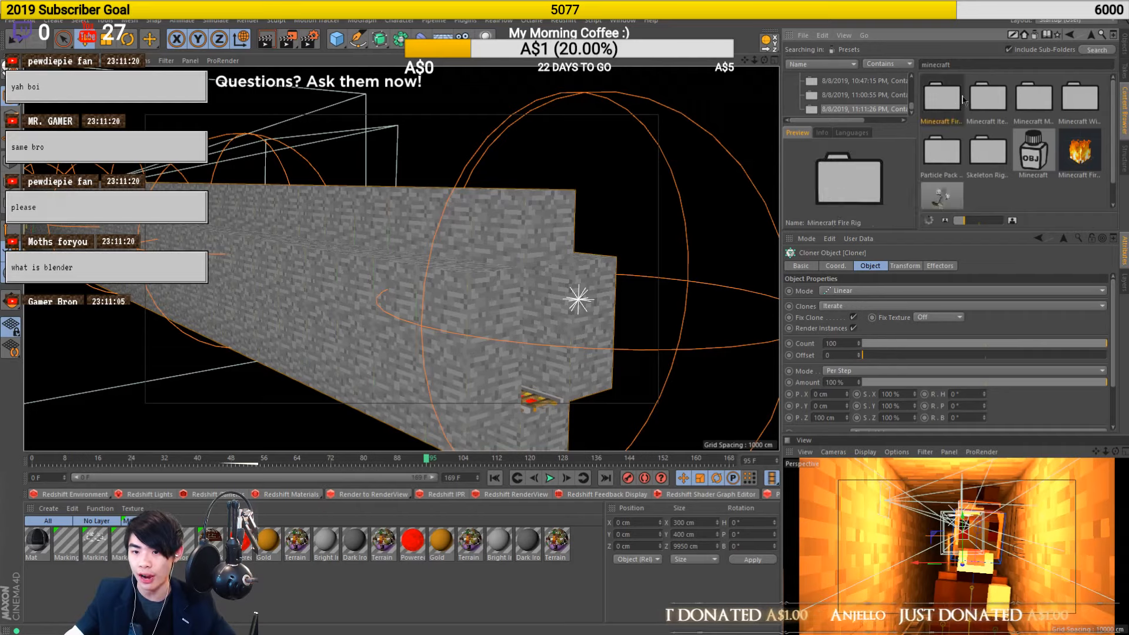
# Browse the Minecraft Model Pack's Other folder, return to the minecraft search results and select the Minecraft Witch Rig folder
pyautogui.click(987, 96)
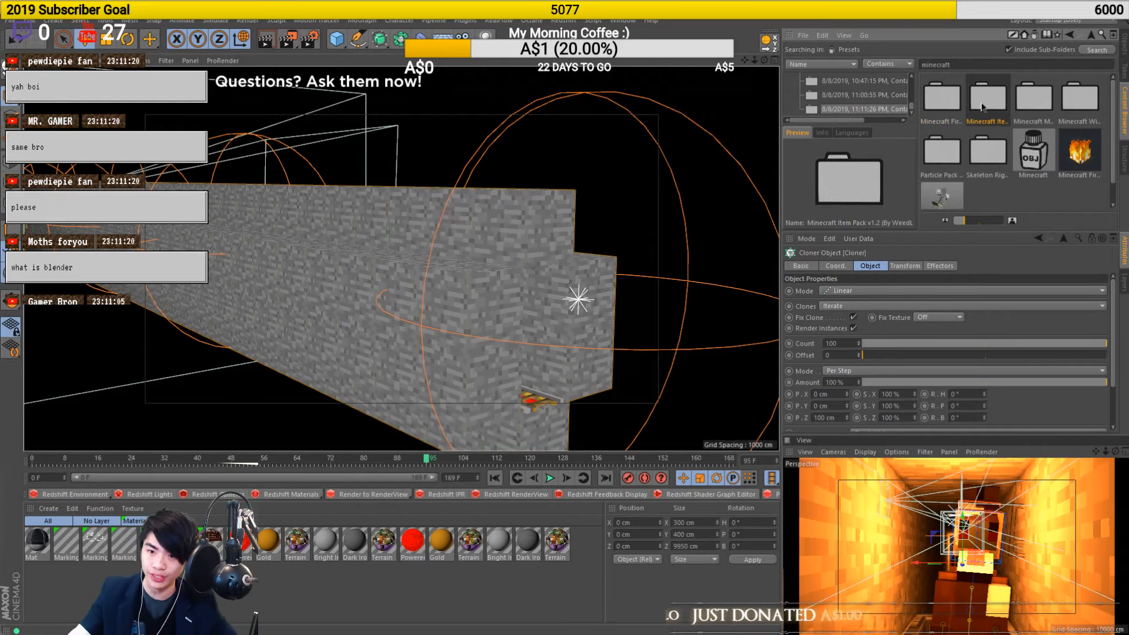
pyautogui.click(1039, 106)
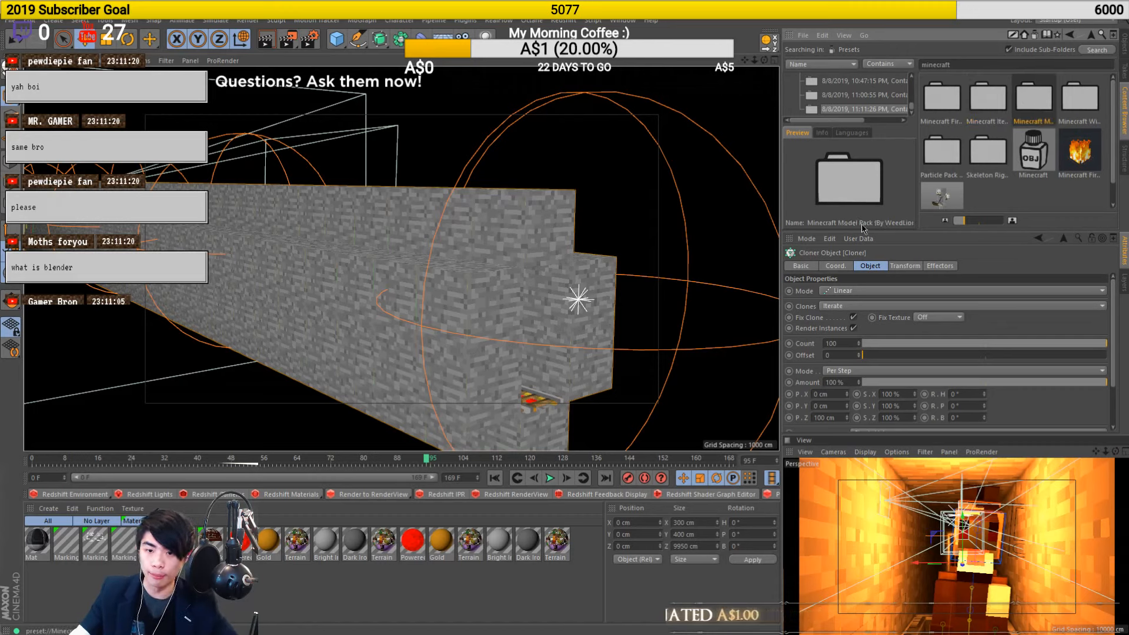
pyautogui.doubleClick(1049, 106)
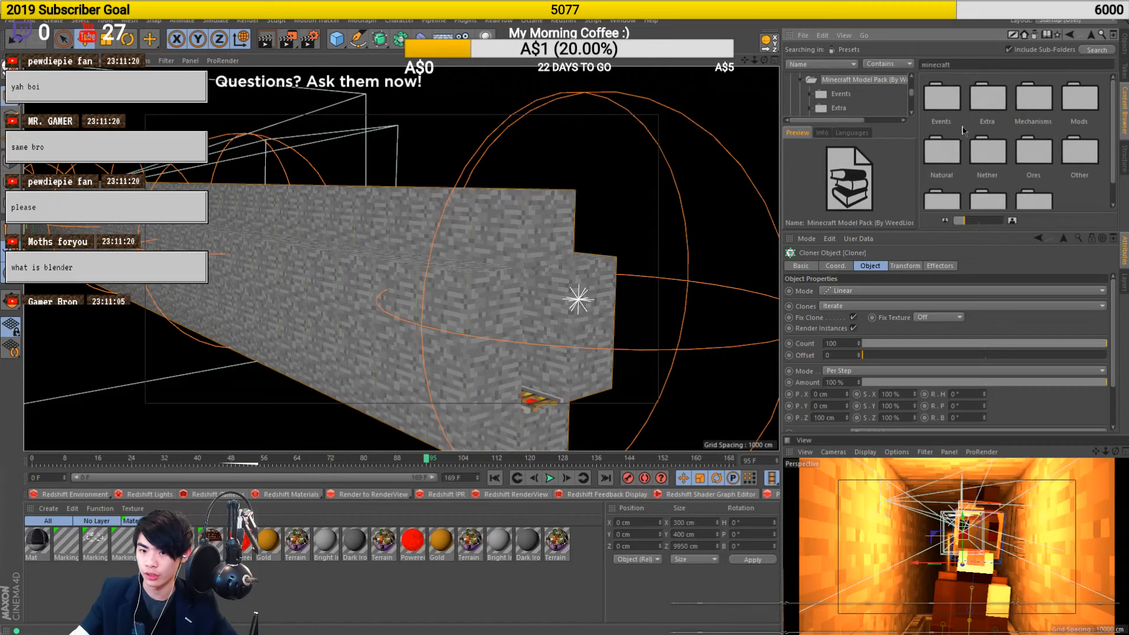
pyautogui.doubleClick(1079, 151)
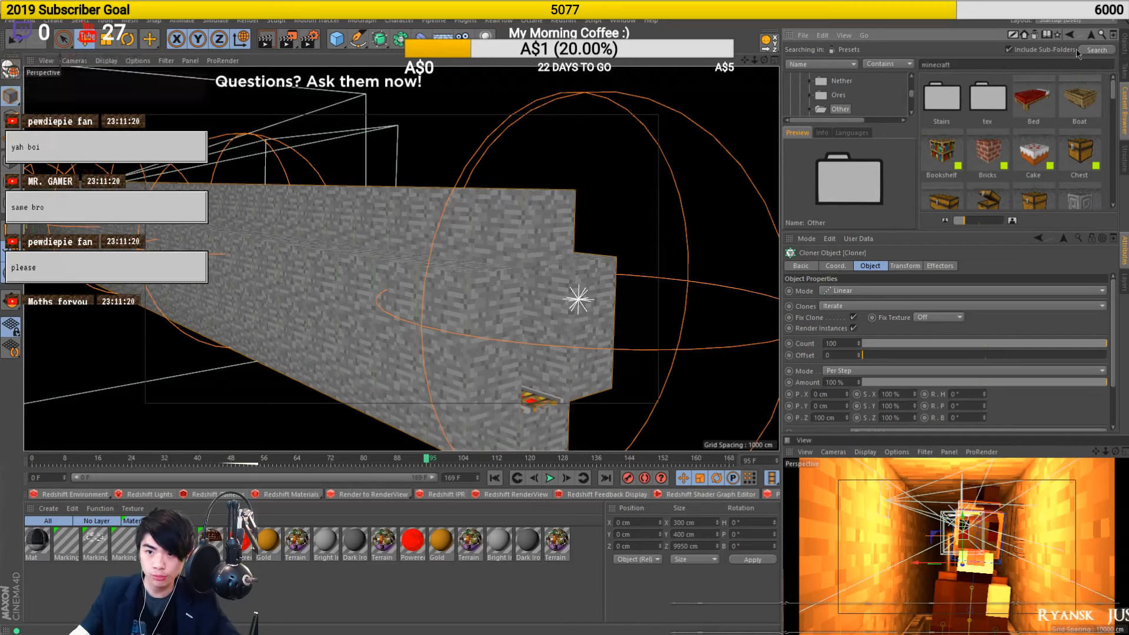
pyautogui.click(1094, 50)
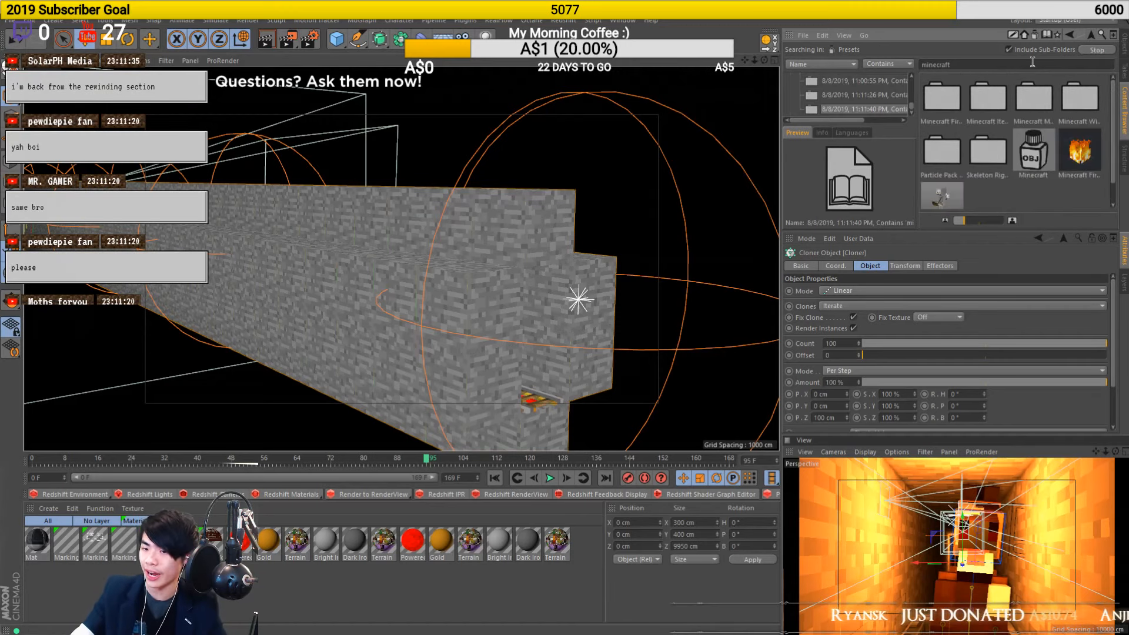
pyautogui.click(1081, 97)
# View the rails through the tunnel's open end and close Joergen9-Tunnel.c4d without saving
pyautogui.keyDown('alt'); pyautogui.moveTo(590, 237); pyautogui.dragTo(503, 309); pyautogui.keyUp('alt')
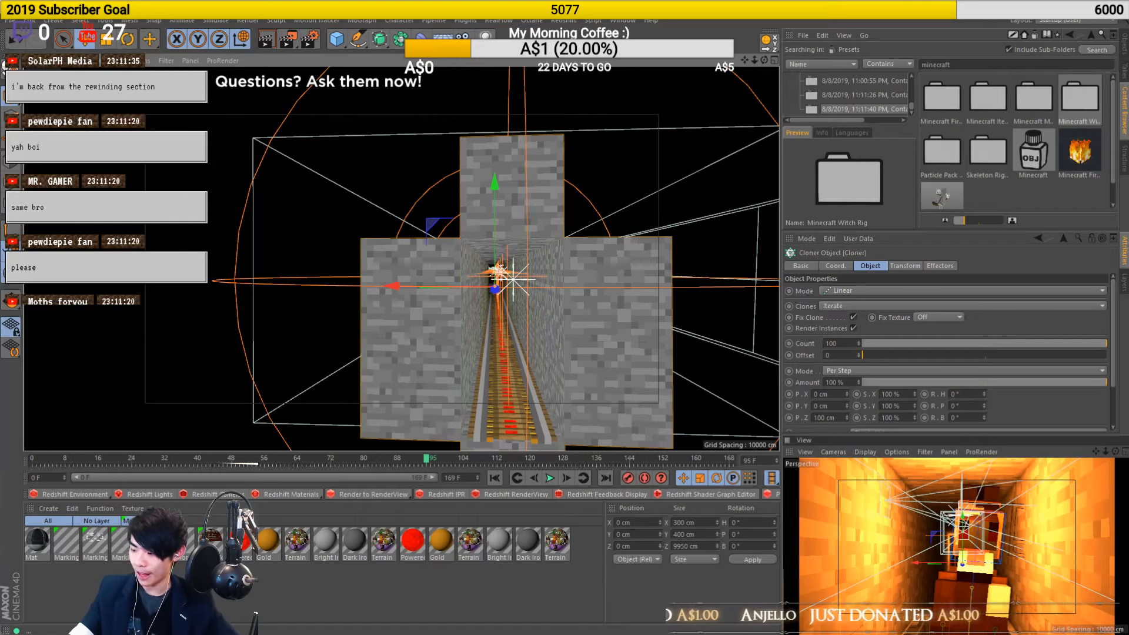
pyautogui.moveTo(540, 331)
pyautogui.keyDown('alt'); pyautogui.mouseDown()
pyautogui.moveTo(511, 321)
pyautogui.moveTo(542, 344)
pyautogui.mouseUp(); pyautogui.keyUp('alt')
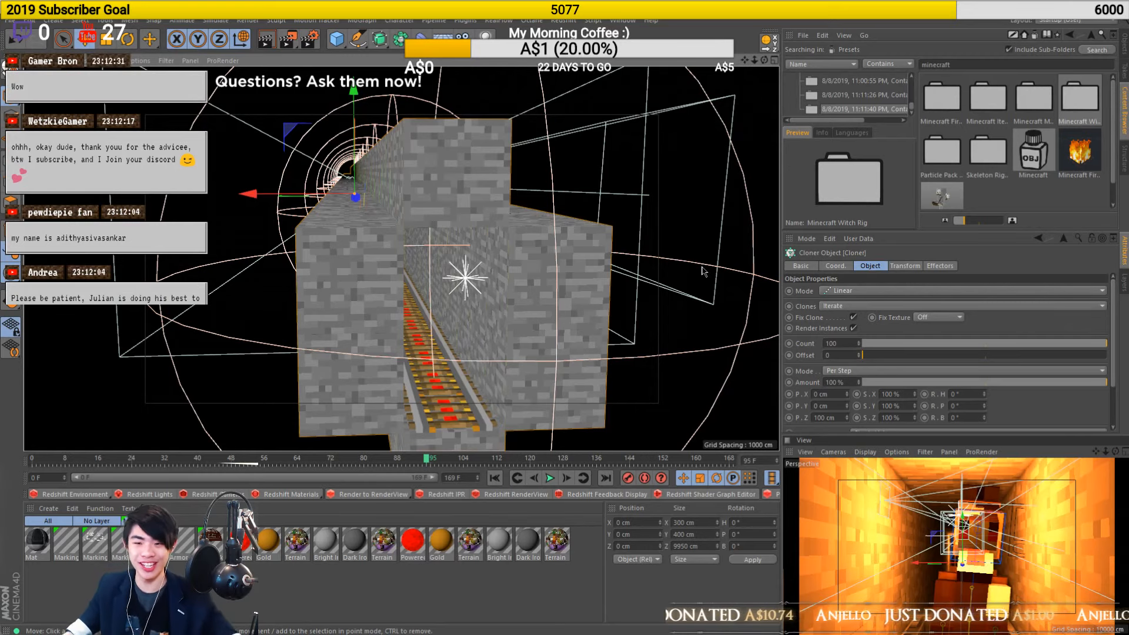
pyautogui.hotkey('ctrl', 'F4')
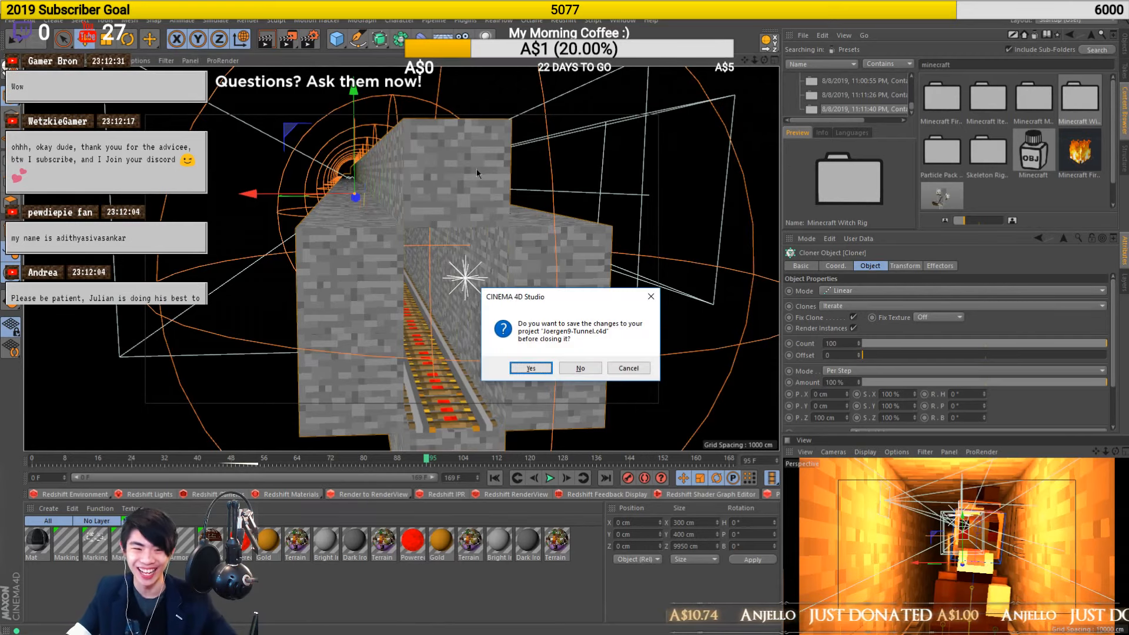
pyautogui.click(585, 370)
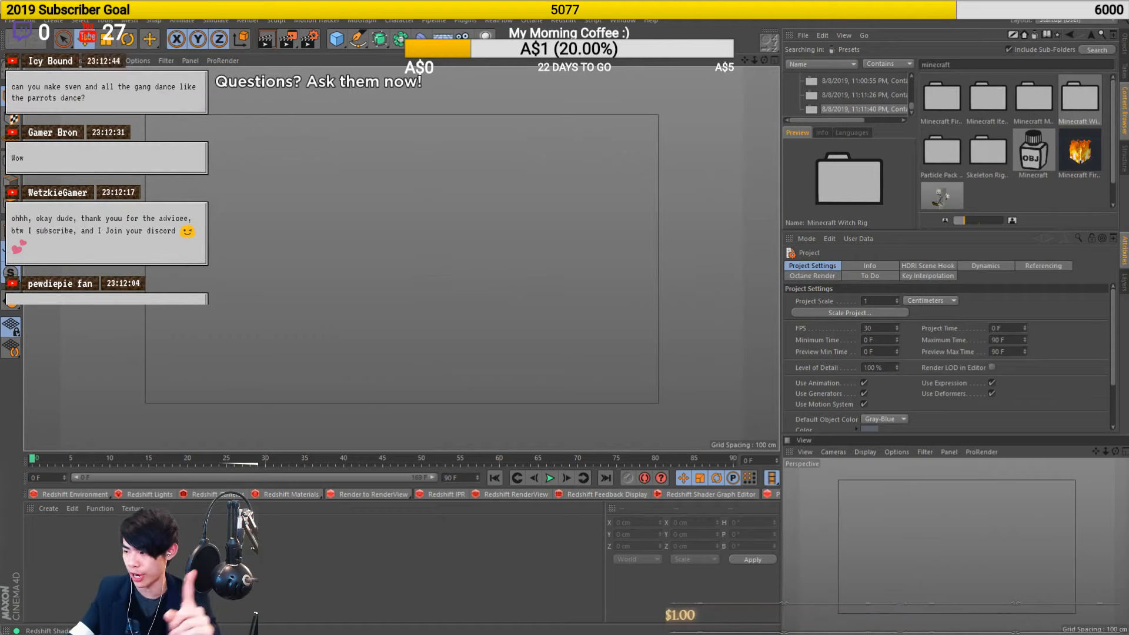
# Open Joergen9-Tunnel_0001.c4d, view its scene at frame 0 and close it without saving
pyautogui.click(328, 607)
pyautogui.moveTo(275, 623)
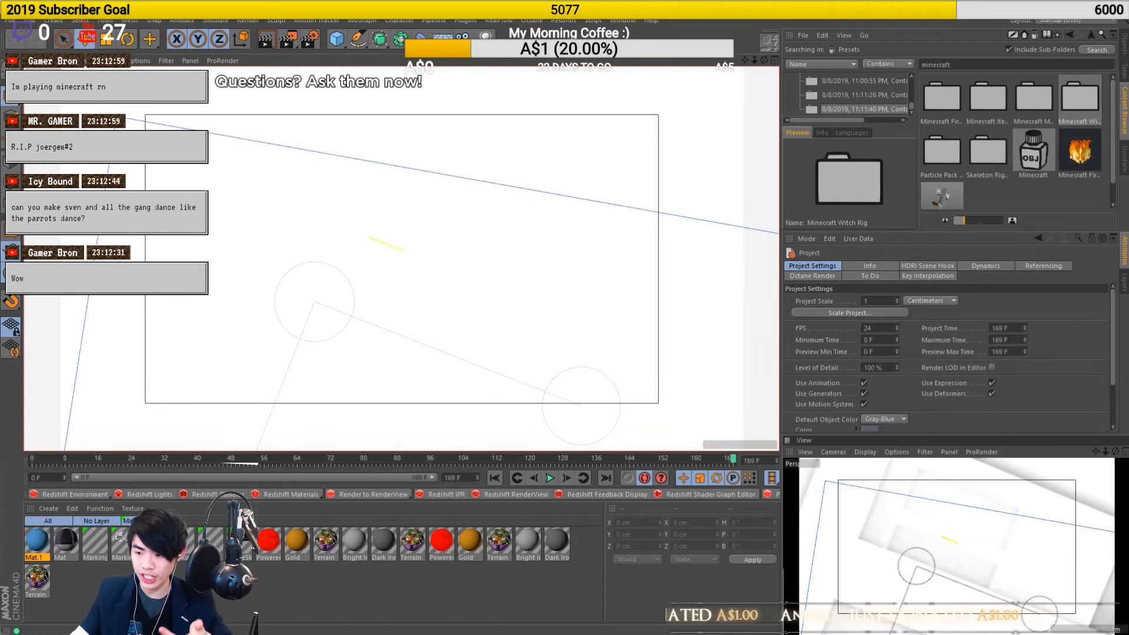
pyautogui.click(310, 461)
pyautogui.moveTo(310, 461); pyautogui.dragTo(33, 461)
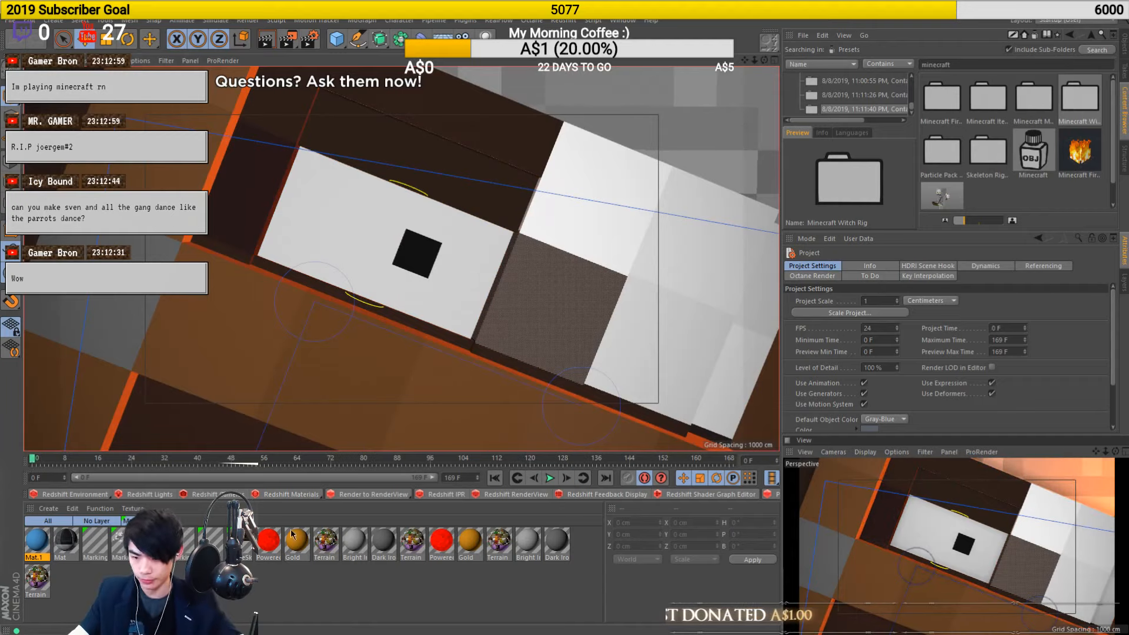
pyautogui.hotkey('ctrl', 'F4')
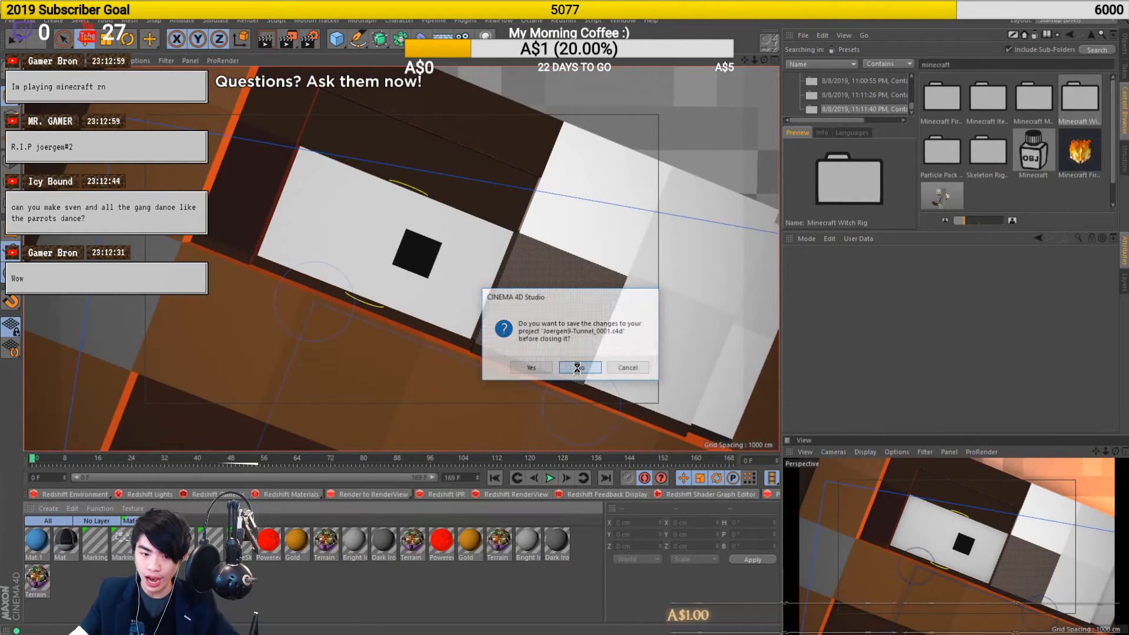
pyautogui.click(576, 368)
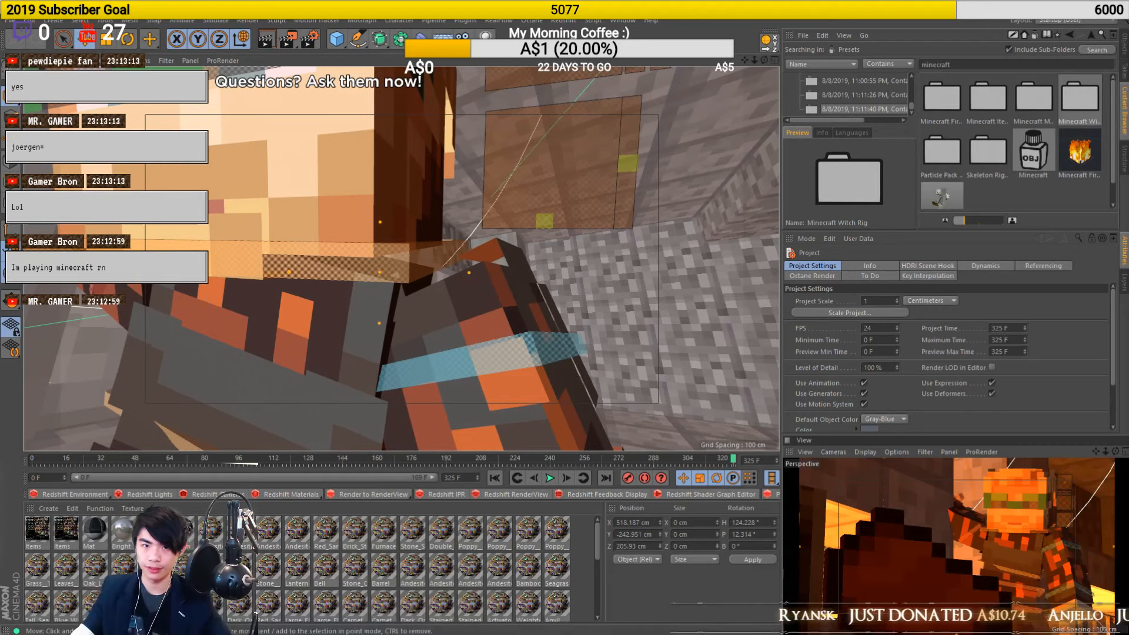
# Rewind the newly opened 325-frame scene to frame 0 and show its object hierarchy
pyautogui.click(32, 460)
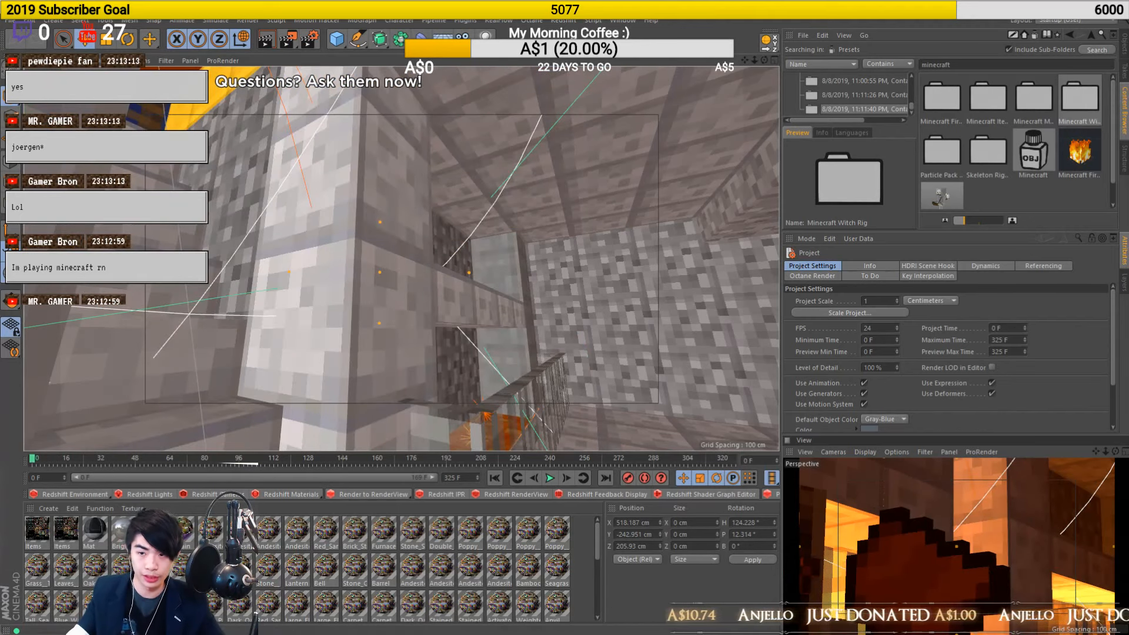
pyautogui.click(1123, 42)
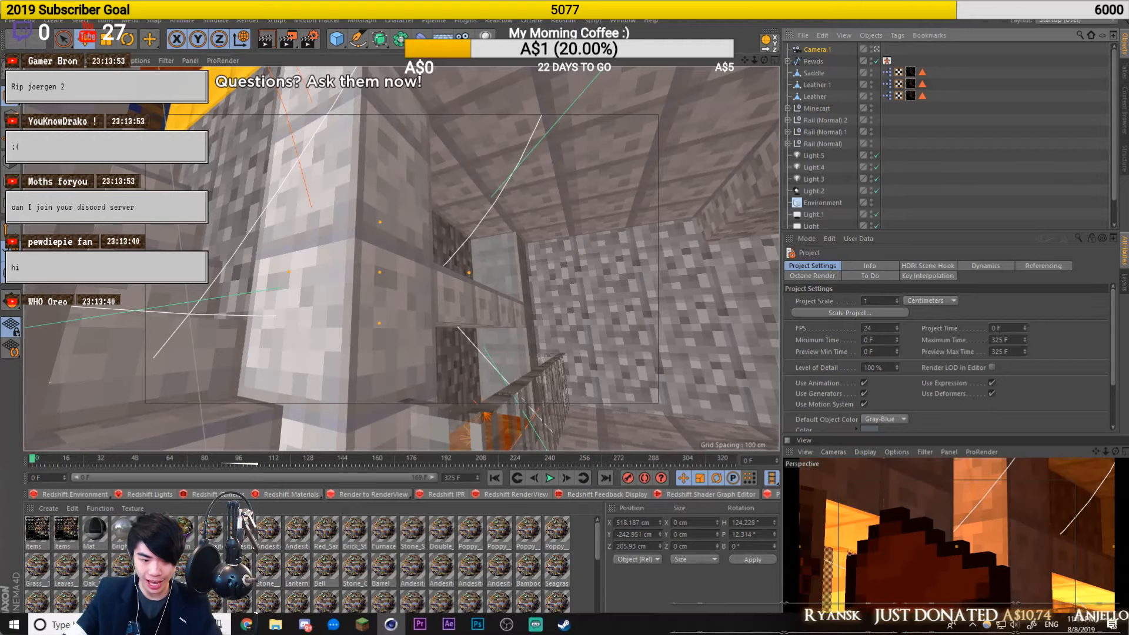
# Switch to Premiere Pro and review the Pewds Animation 2 timeline from its first clip to its end
pyautogui.hotkey('alt', 'Tab')
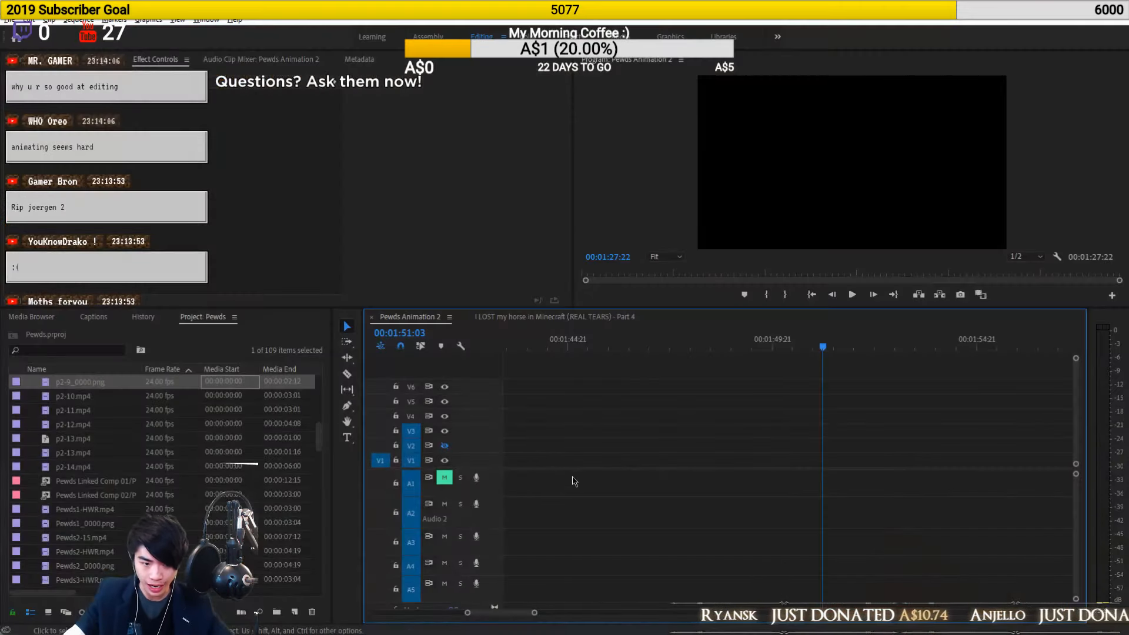
pyautogui.keyDown('alt'); pyautogui.scroll(10, 559, 489); pyautogui.keyUp('alt')
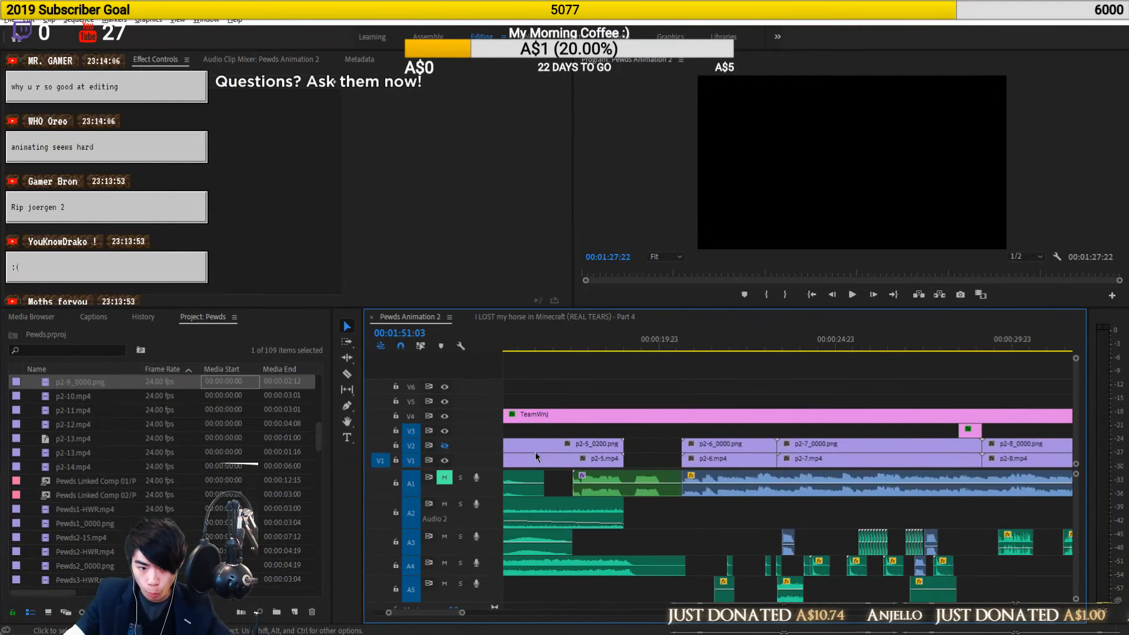
pyautogui.keyDown('alt'); pyautogui.scroll(-4, 750, 457); pyautogui.keyUp('alt')
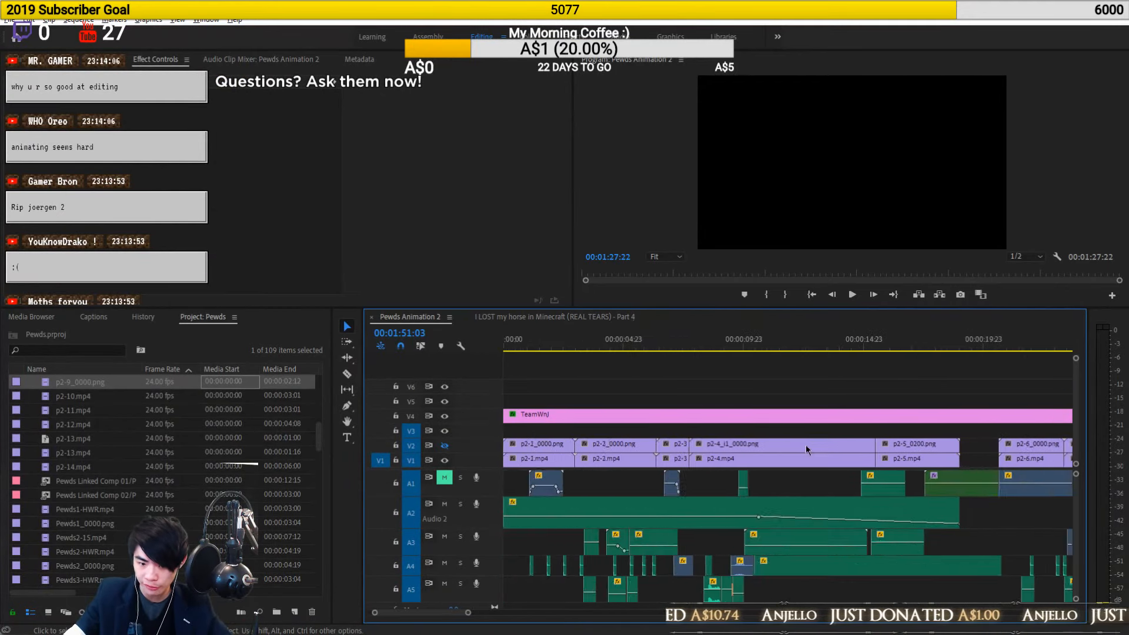
pyautogui.scroll(-10, 749, 457)
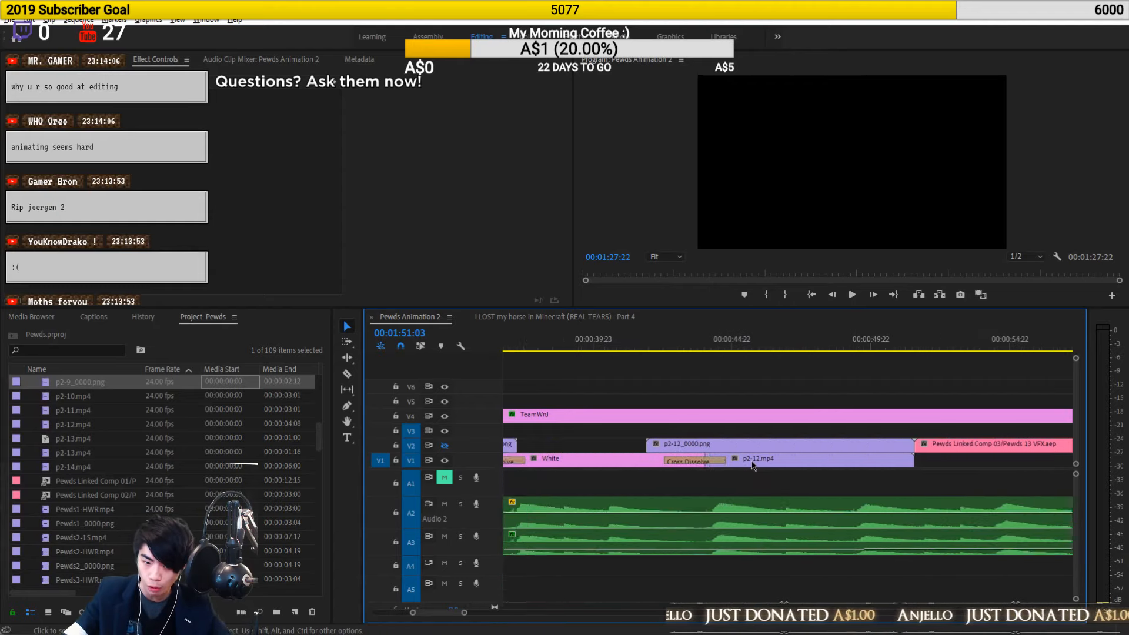
pyautogui.scroll(-8, 753, 467)
pyautogui.keyDown('alt'); pyautogui.scroll(-3, 823, 462); pyautogui.keyUp('alt')
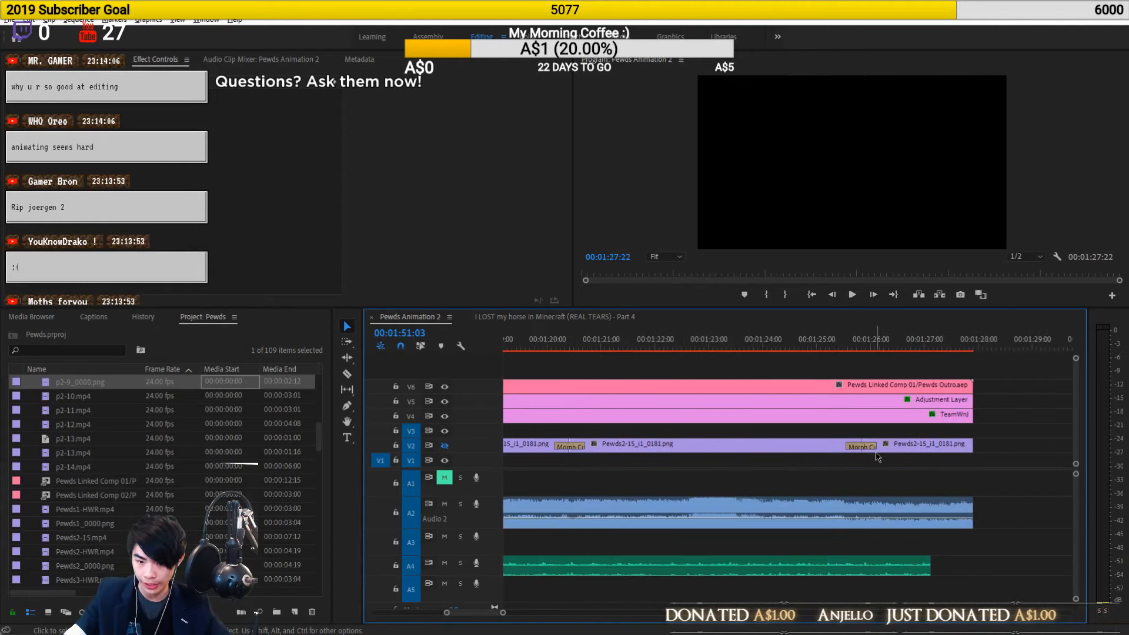
pyautogui.keyDown('alt'); pyautogui.scroll(-5, 877, 457); pyautogui.keyUp('alt')
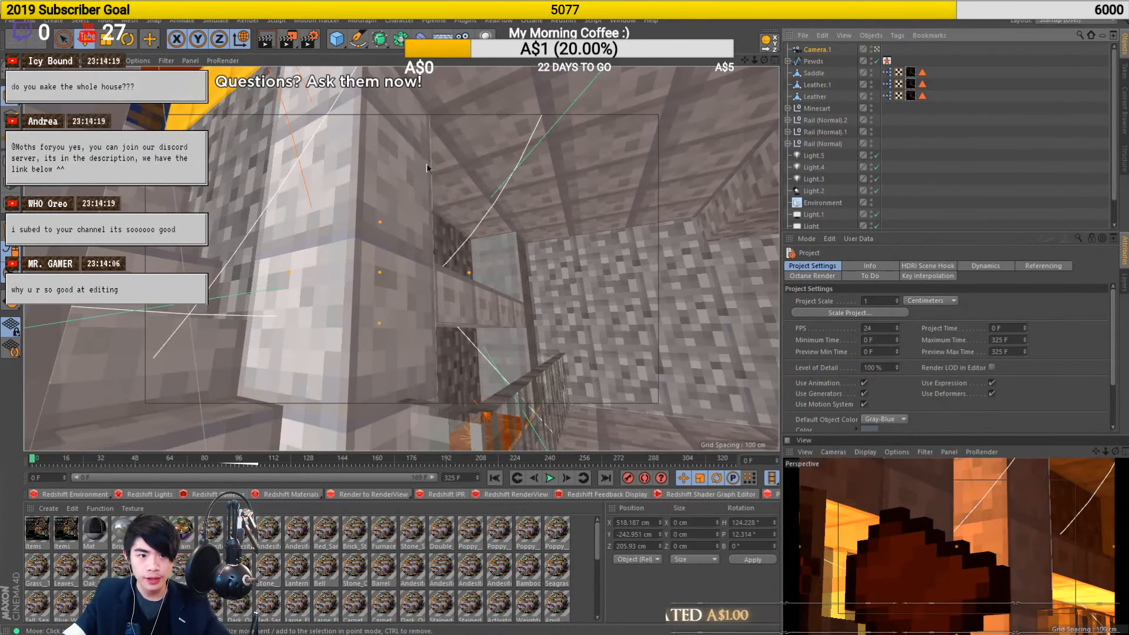
# Open Cinema 4D's render queue beside the scene and review the queued Joergen, Tunnel and Pewds Home jobs
pyautogui.click(288, 42)
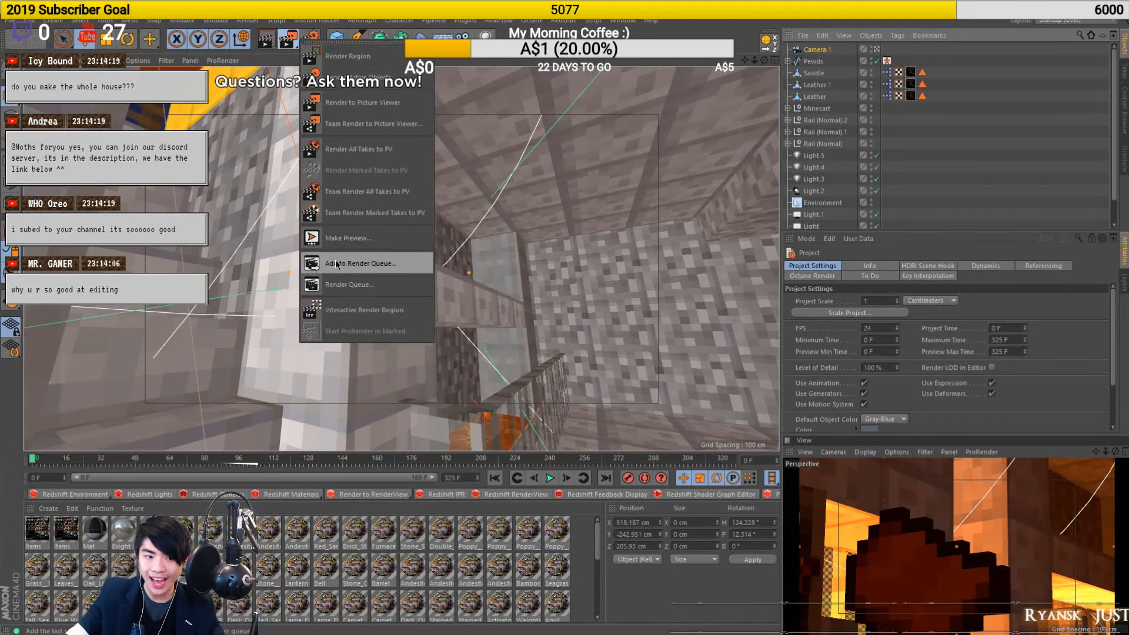
pyautogui.click(372, 265)
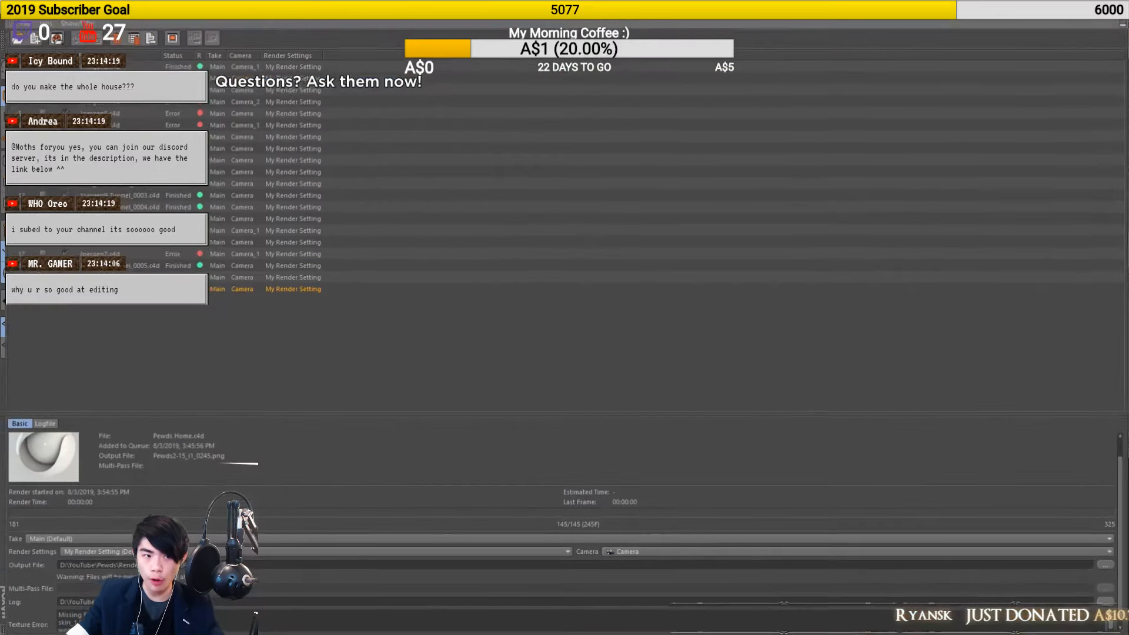
pyautogui.moveTo(308, 342); pyautogui.dragTo(88, 64)
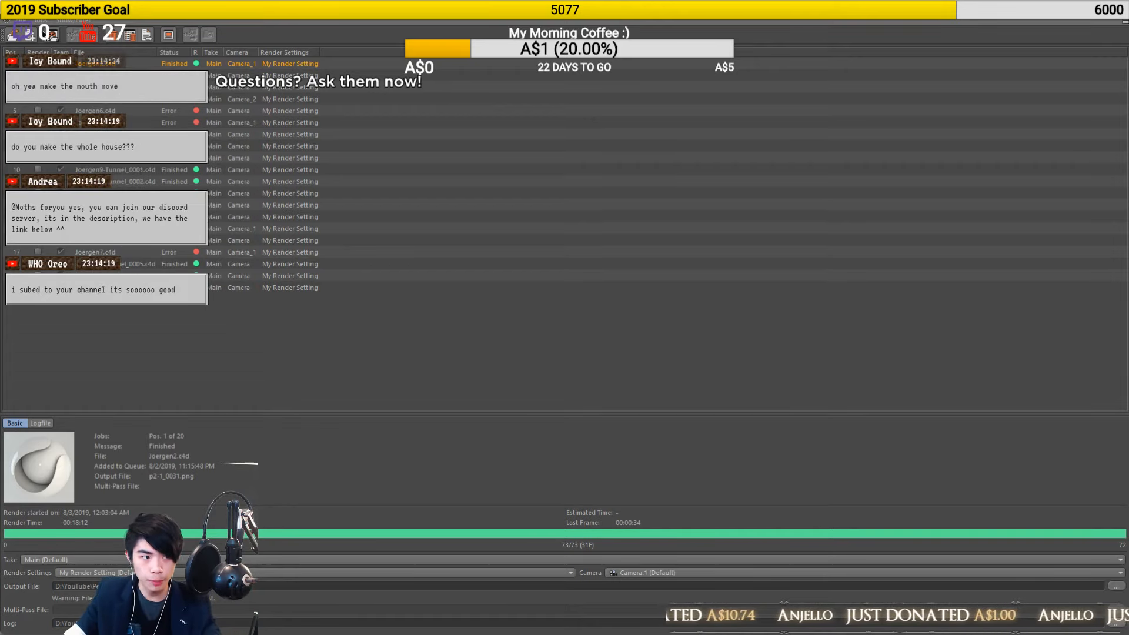
pyautogui.moveTo(335, 59); pyautogui.dragTo(283, 341)
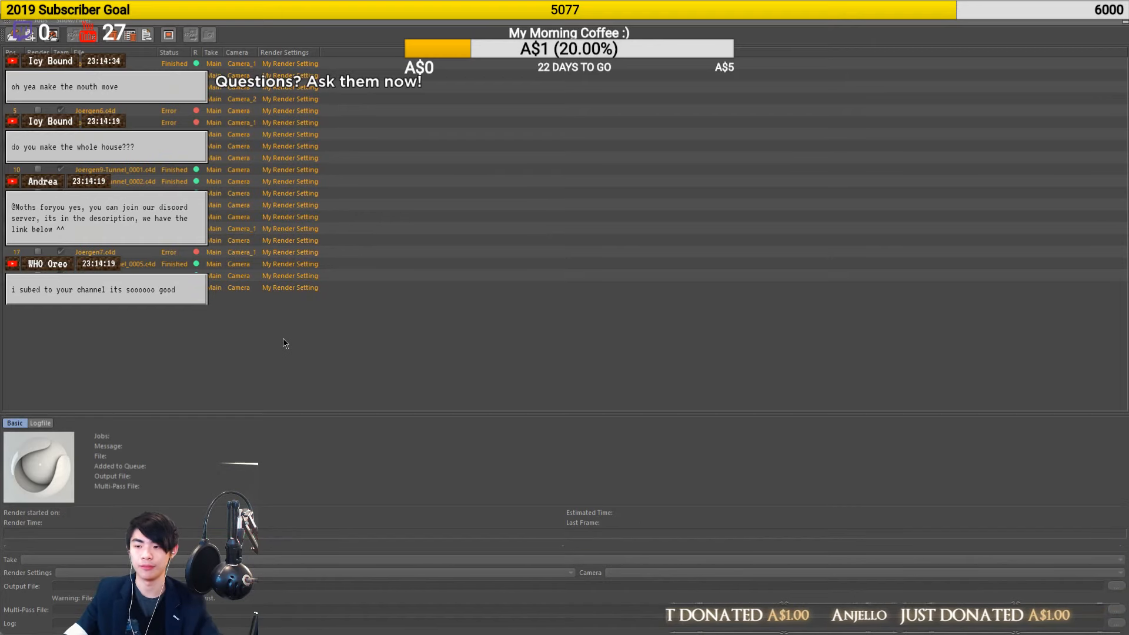
pyautogui.press('super+Down')
pyautogui.press('super+Right')
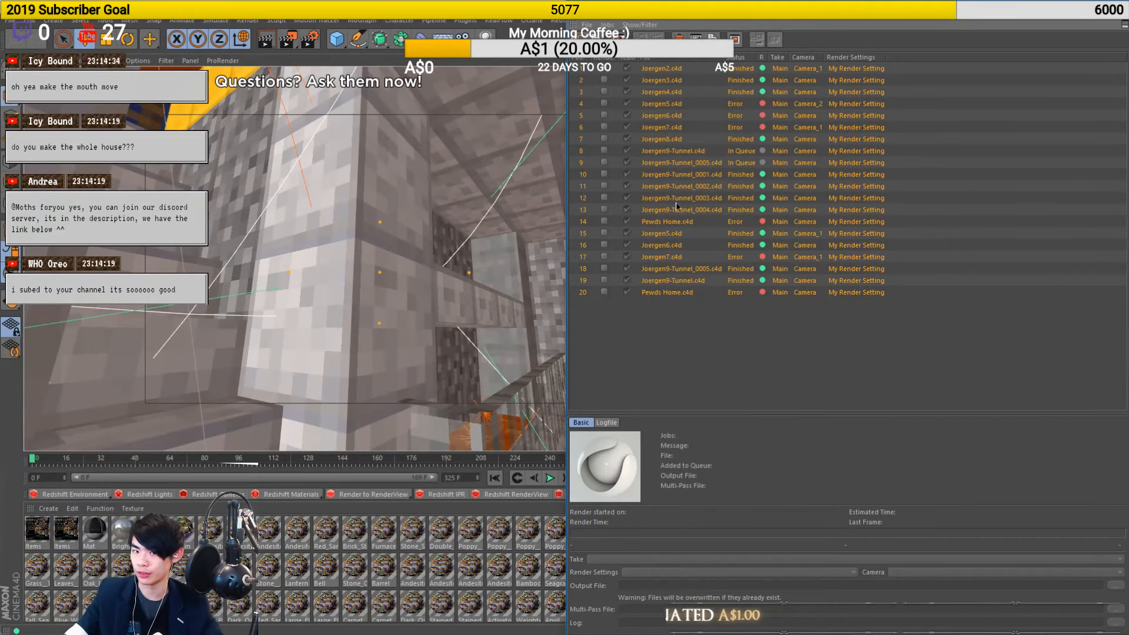
pyautogui.click(699, 324)
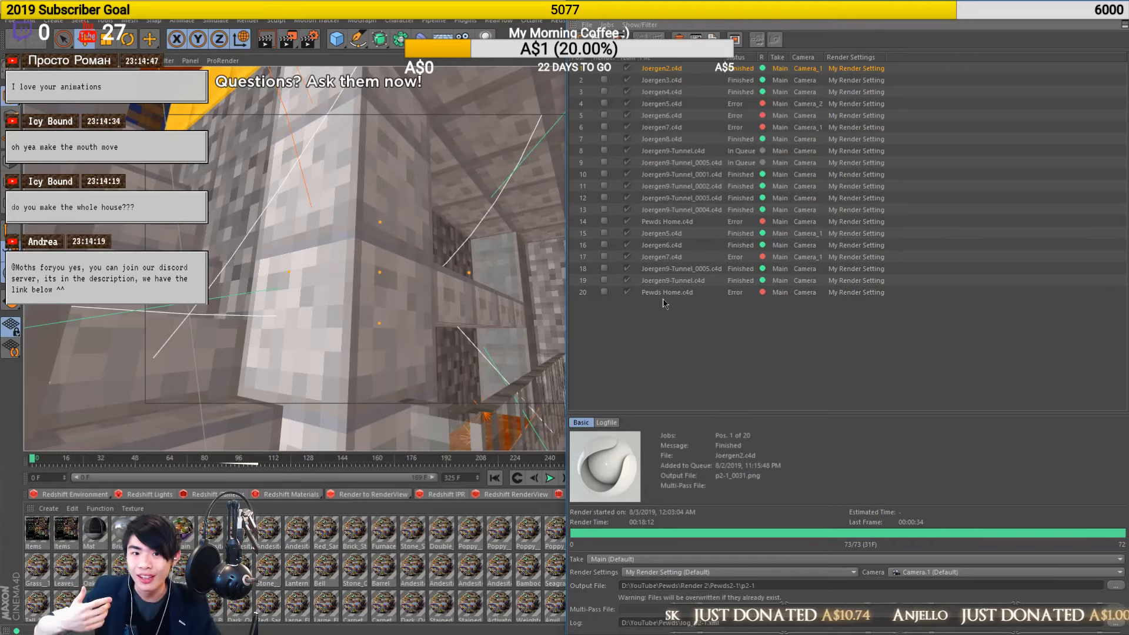
# Show the Team Render machines, then close the machine list and the render queue
pyautogui.click(734, 39)
pyautogui.click(395, 47)
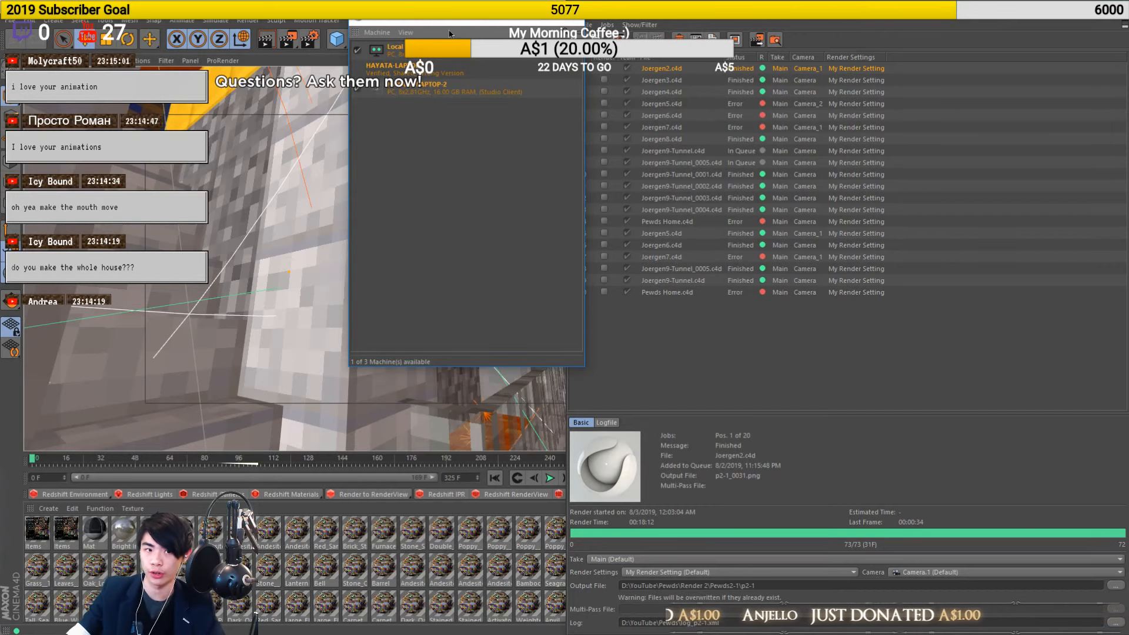
pyautogui.moveTo(435, 22); pyautogui.dragTo(487, 178)
pyautogui.click(622, 172)
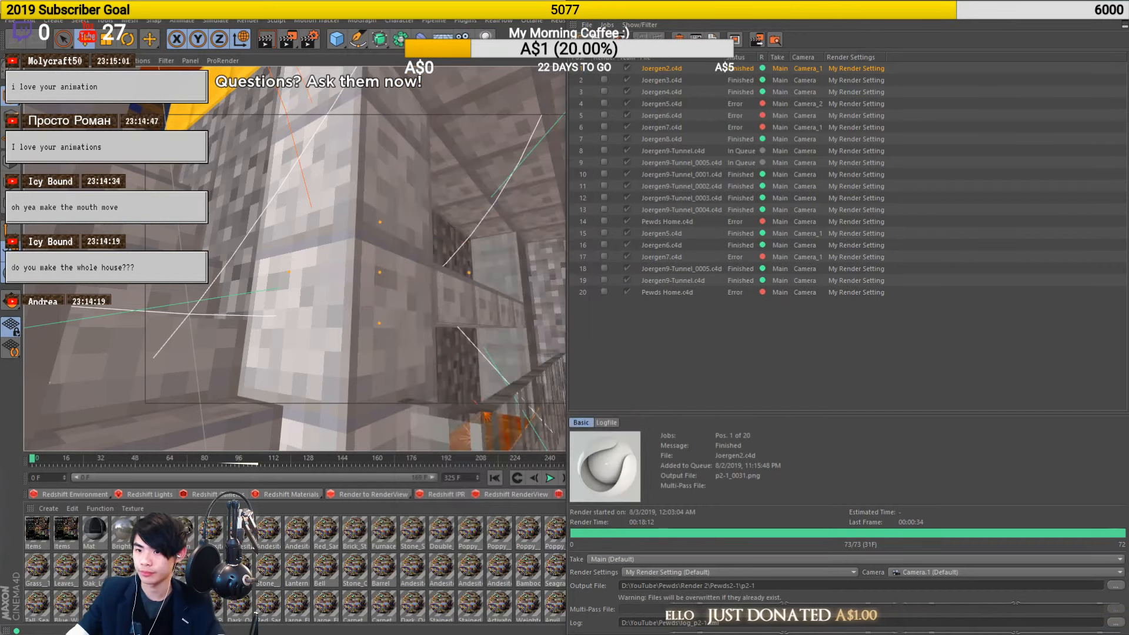
pyautogui.click(1116, 7)
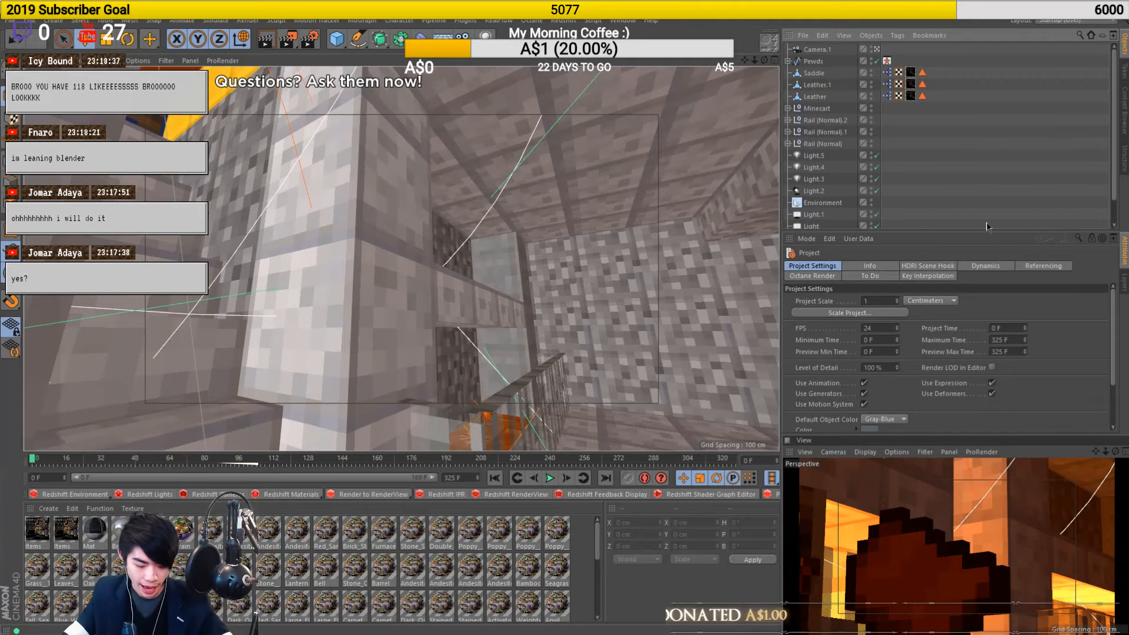
# Create a new empty project and add a default cube to it
pyautogui.hotkey('ctrl', 'n')
pyautogui.click(336, 38)
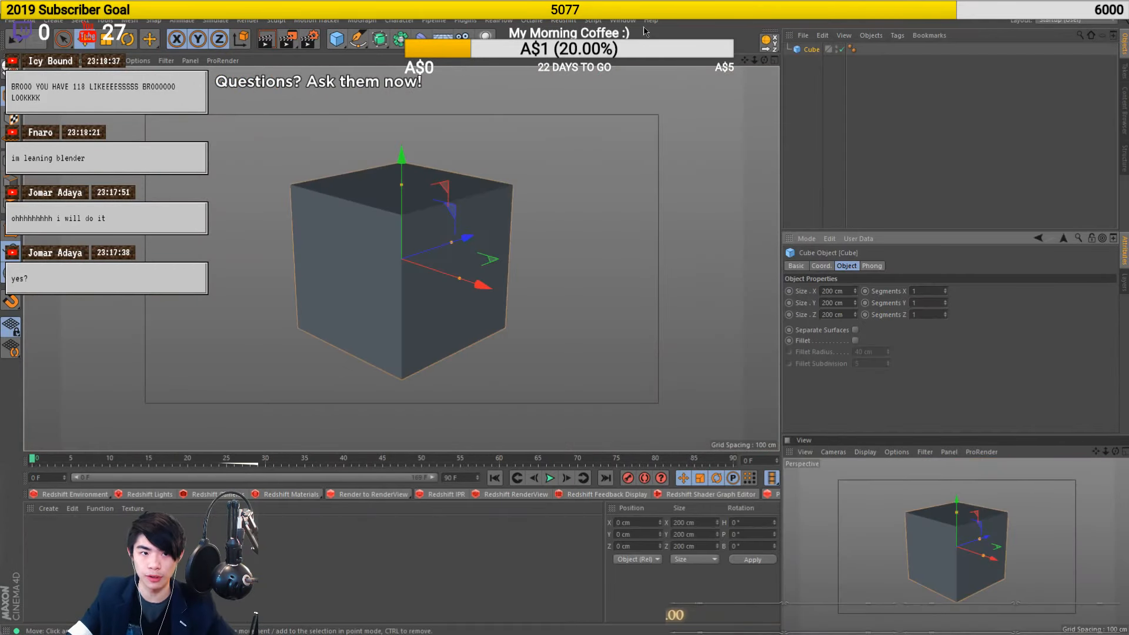
pyautogui.scroll(-5, 402, 301)
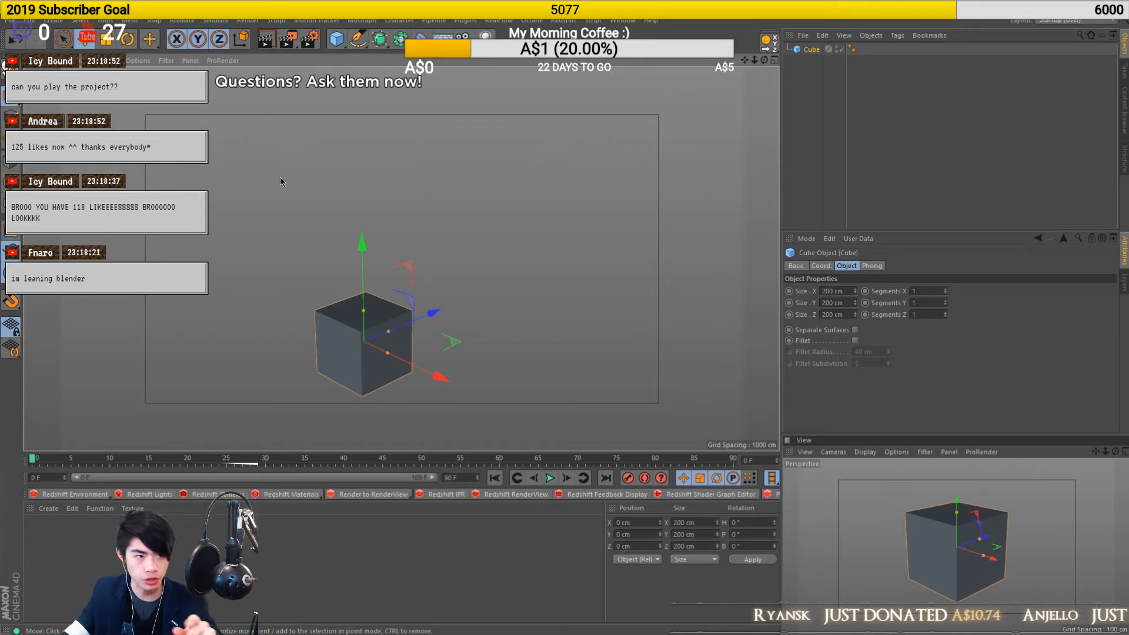
# Find and open the Cappuccino window for recording motion
pyautogui.click(398, 20)
pyautogui.moveTo(104, 21)
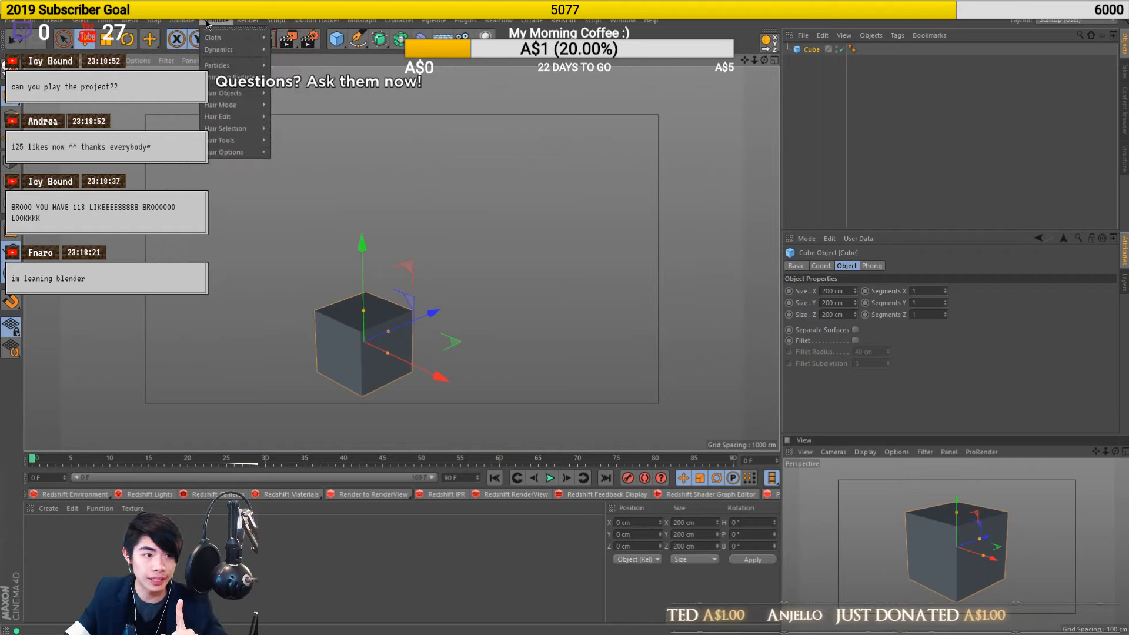
pyautogui.moveTo(251, 22)
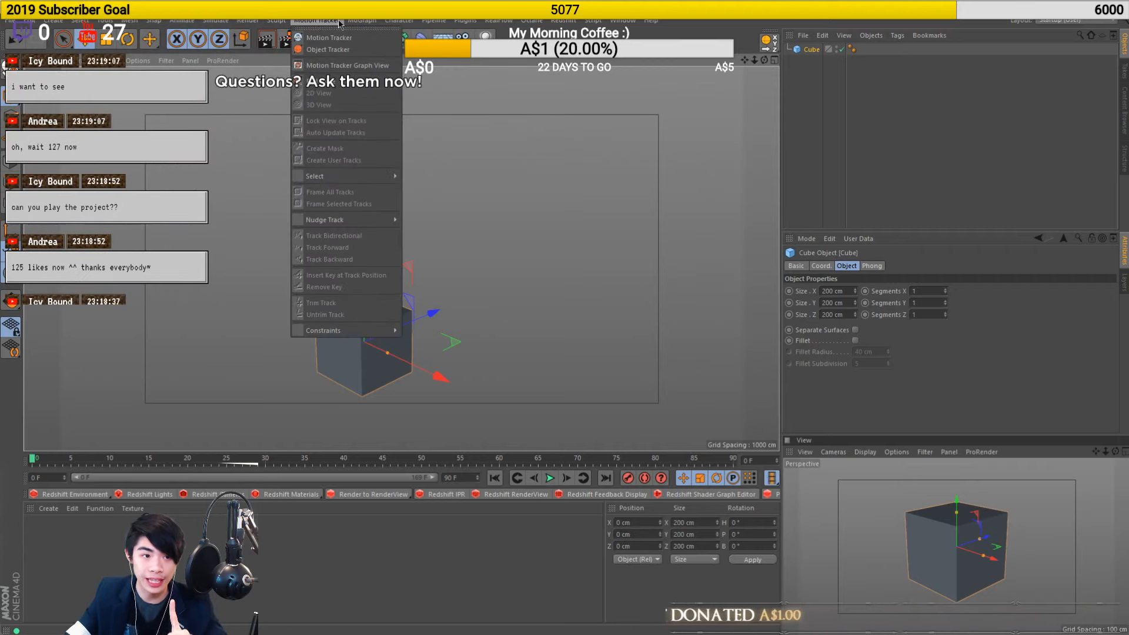
pyautogui.moveTo(368, 22)
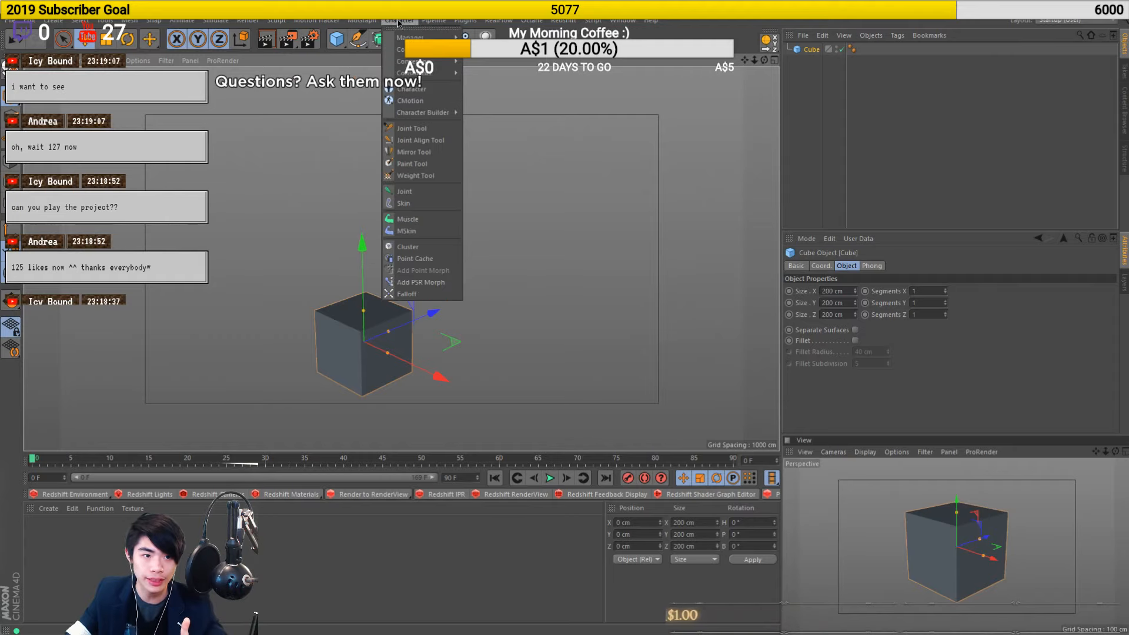
pyautogui.moveTo(443, 25)
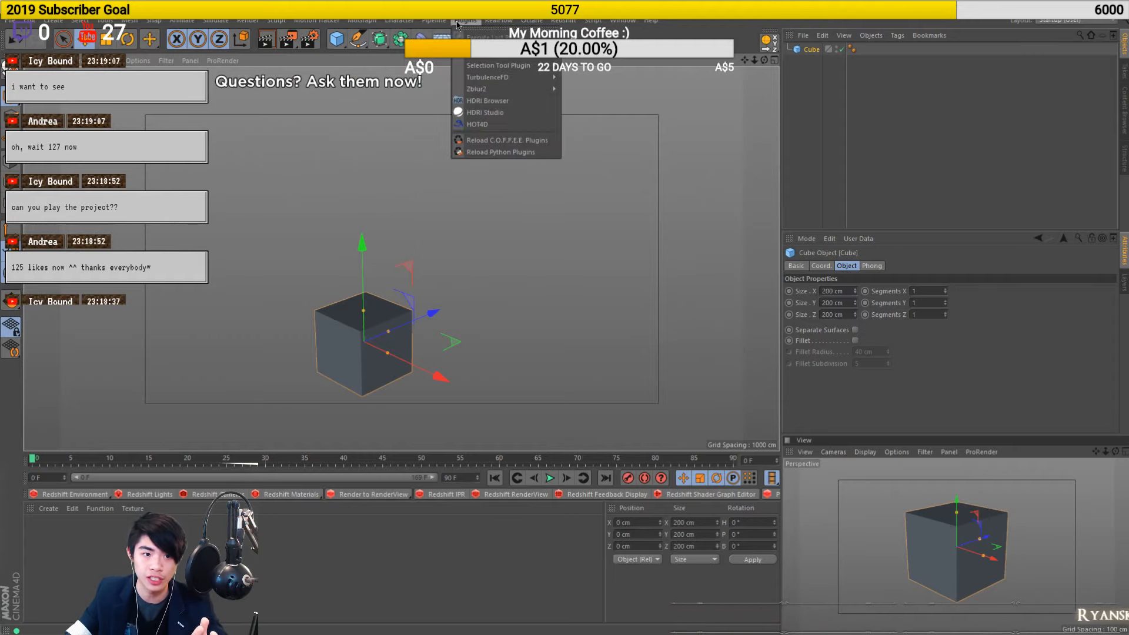
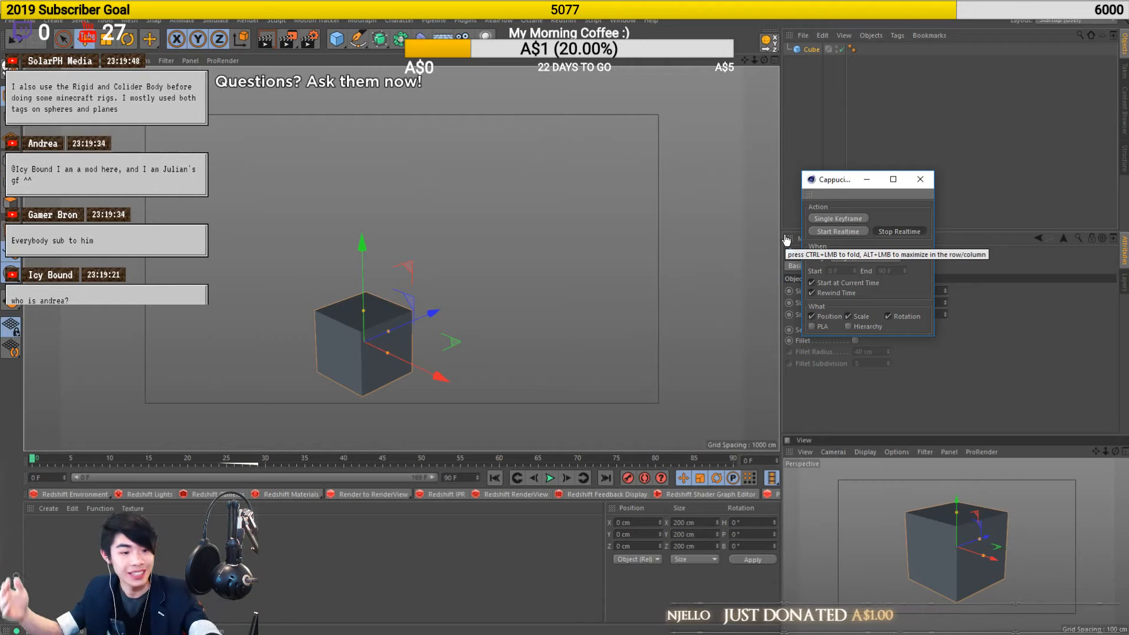
# Delete the cube, search the presets for "fmr animate" and load the FMR ANIMATE character rig into the scene
pyautogui.click(804, 54)
pyautogui.press('Delete')
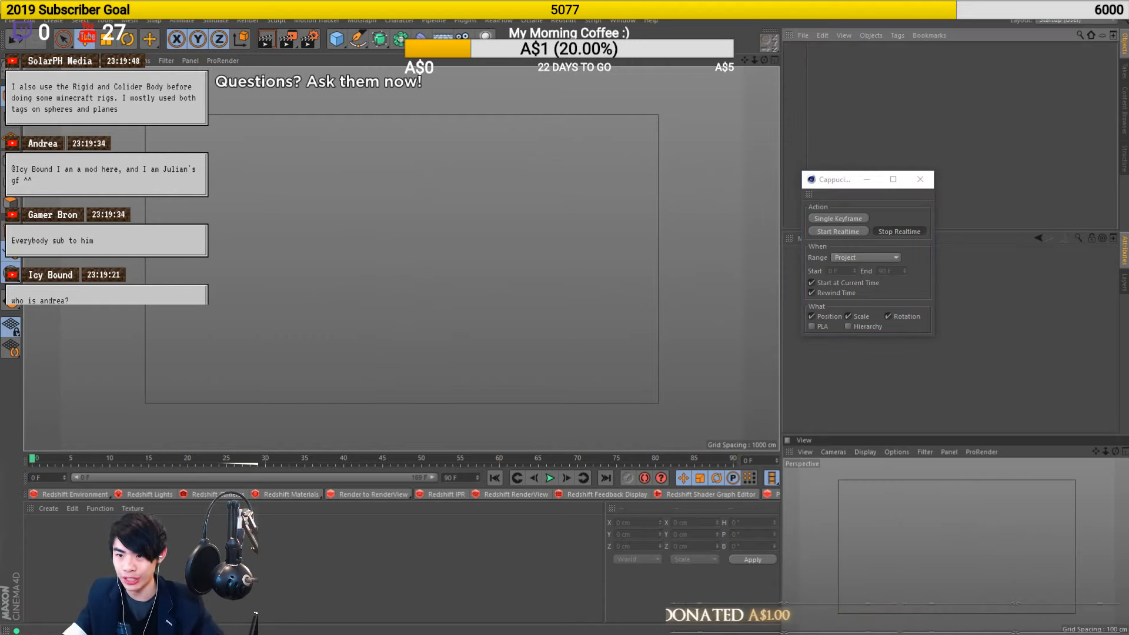
pyautogui.click(1124, 109)
pyautogui.doubleClick(932, 64)
pyautogui.write('fm animate')
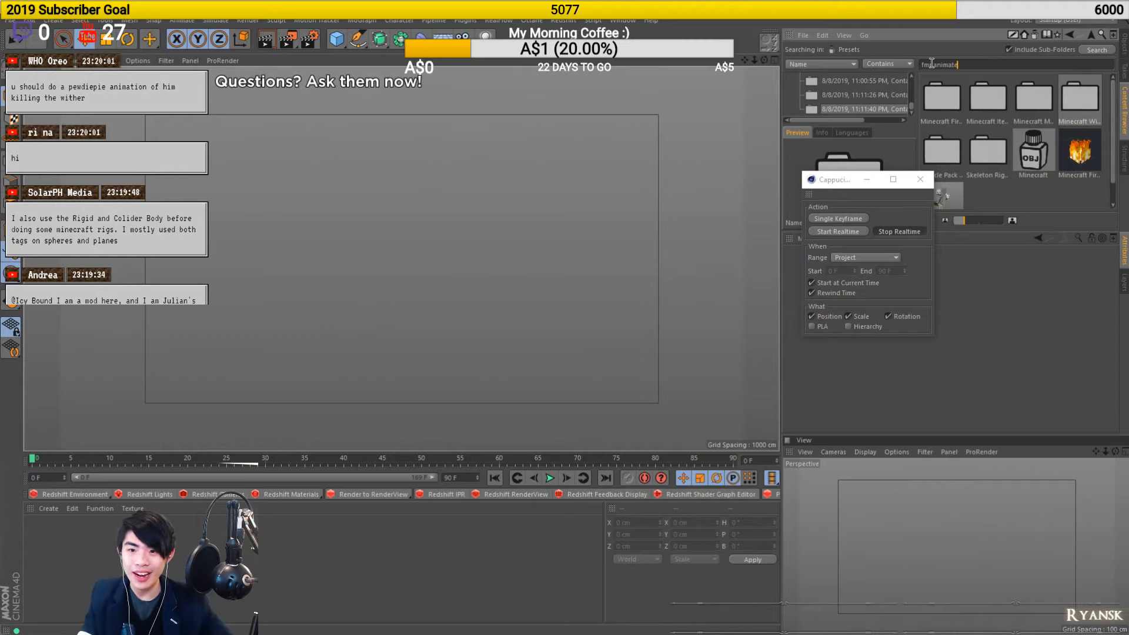
pyautogui.press('Return')
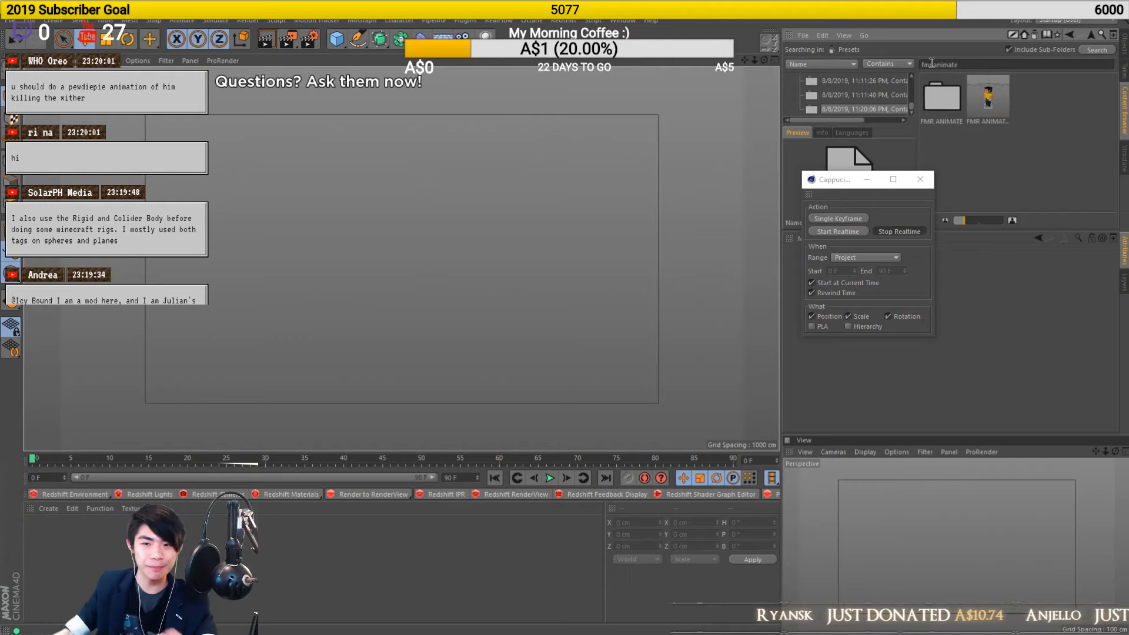
pyautogui.doubleClick(988, 103)
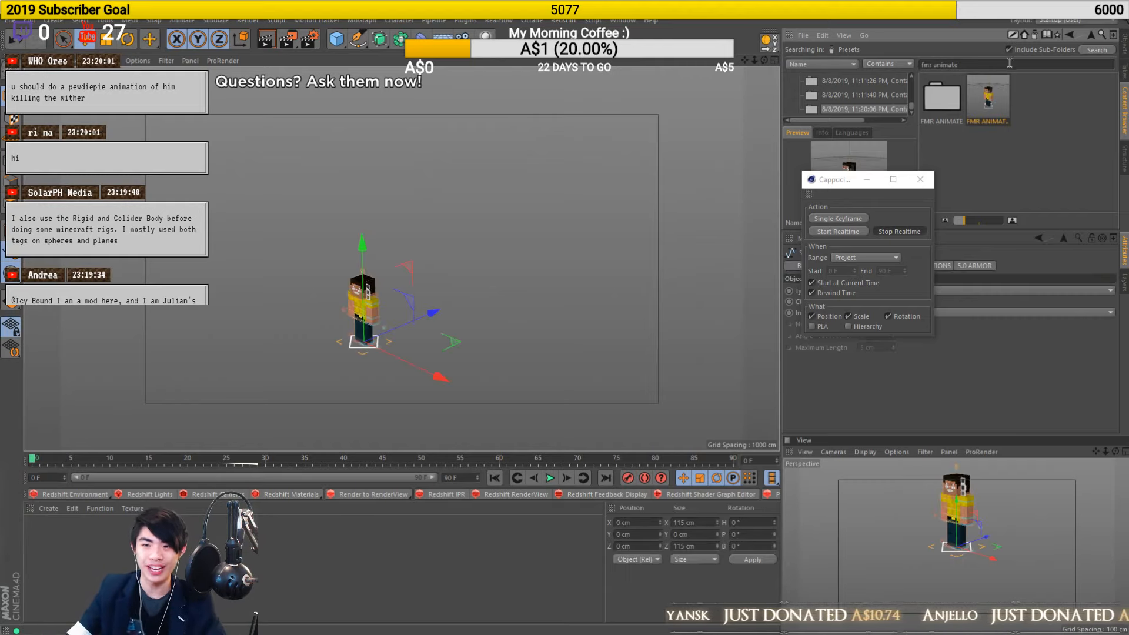
pyautogui.click(1124, 42)
pyautogui.scroll(6, 404, 238)
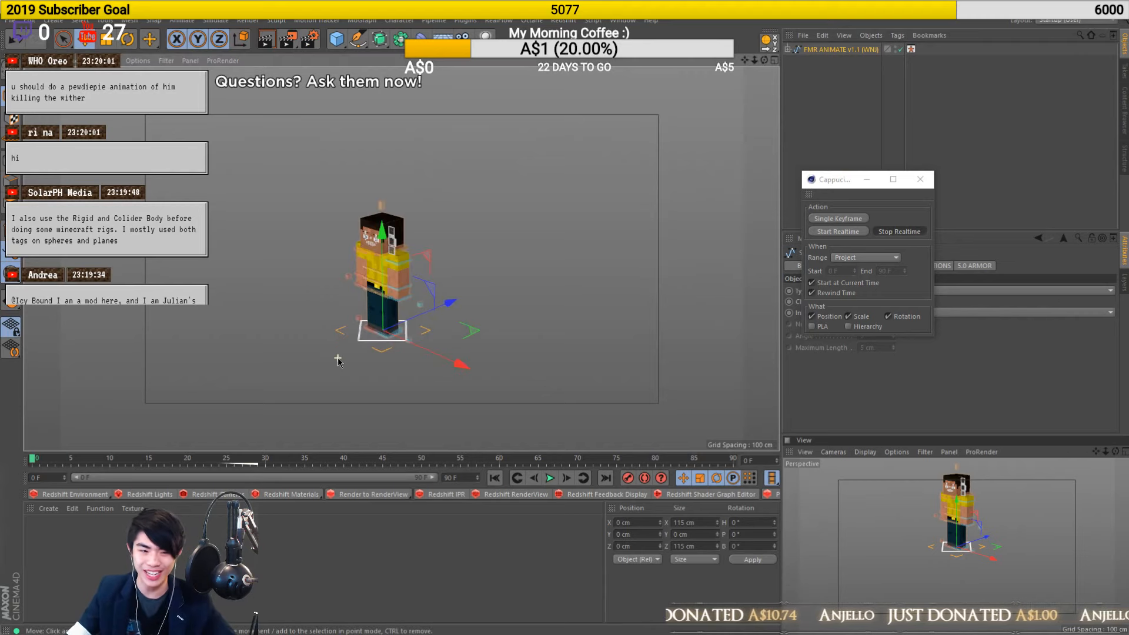
pyautogui.scroll(4, 405, 238)
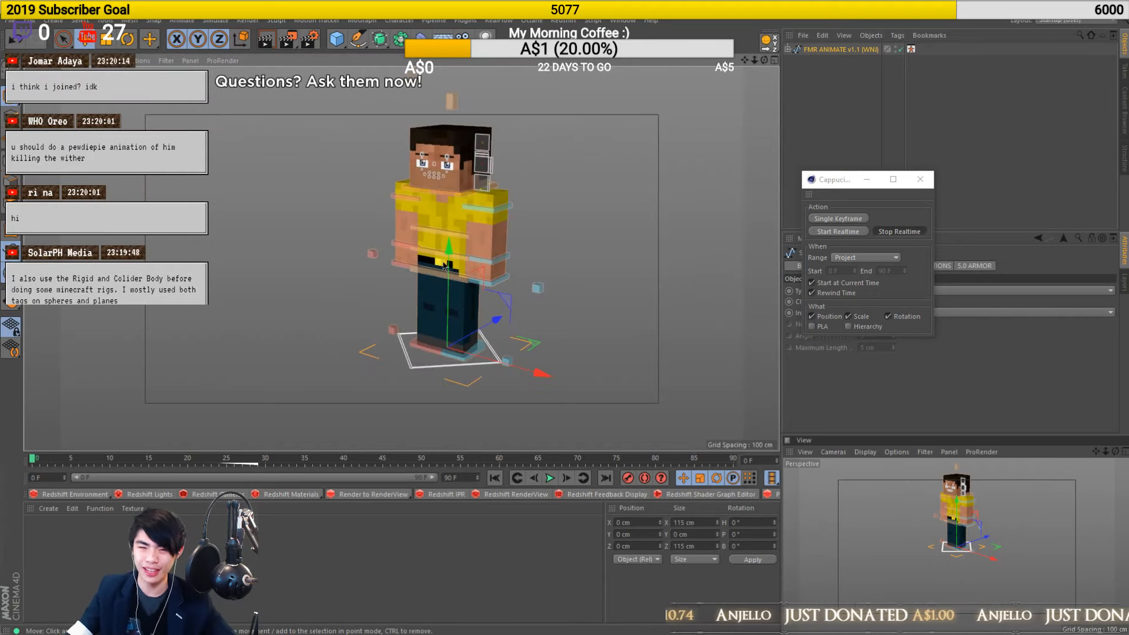
# Examine the rig's waist controllers and select the torso control band just above the belt
pyautogui.click(388, 271)
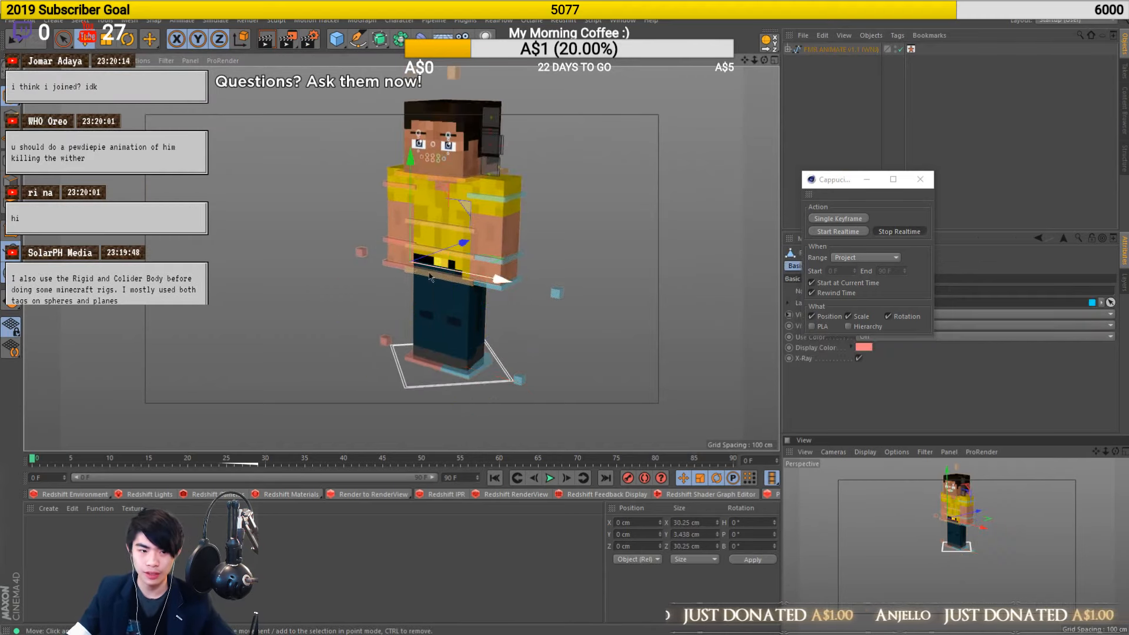
pyautogui.keyDown('alt'); pyautogui.moveTo(454, 292); pyautogui.dragTo(410, 274); pyautogui.keyUp('alt')
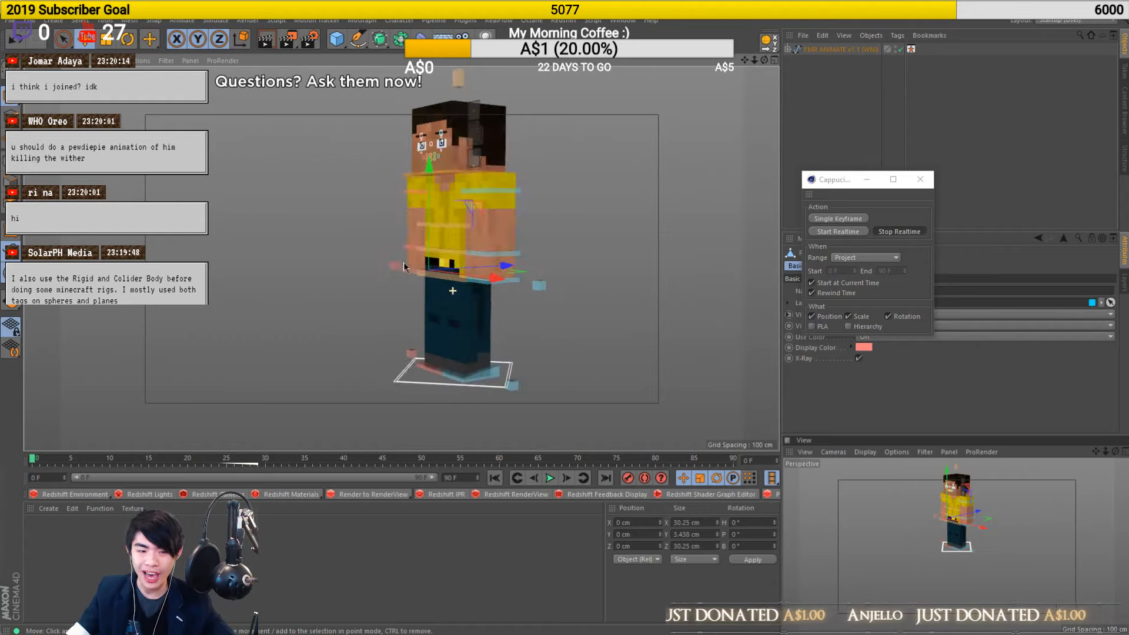
pyautogui.click(832, 181)
pyautogui.keyDown('alt'); pyautogui.moveTo(410, 274); pyautogui.dragTo(497, 313); pyautogui.keyUp('alt')
pyautogui.click(436, 282)
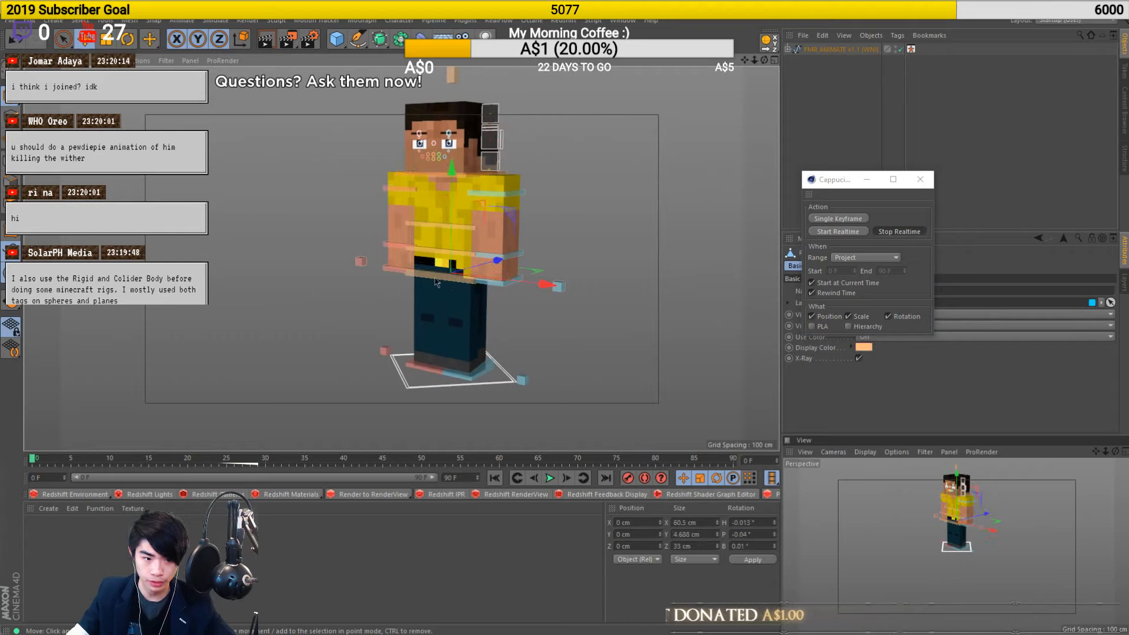
pyautogui.click(432, 258)
pyautogui.keyDown('alt'); pyautogui.moveTo(432, 258); pyautogui.dragTo(436, 258); pyautogui.keyUp('alt')
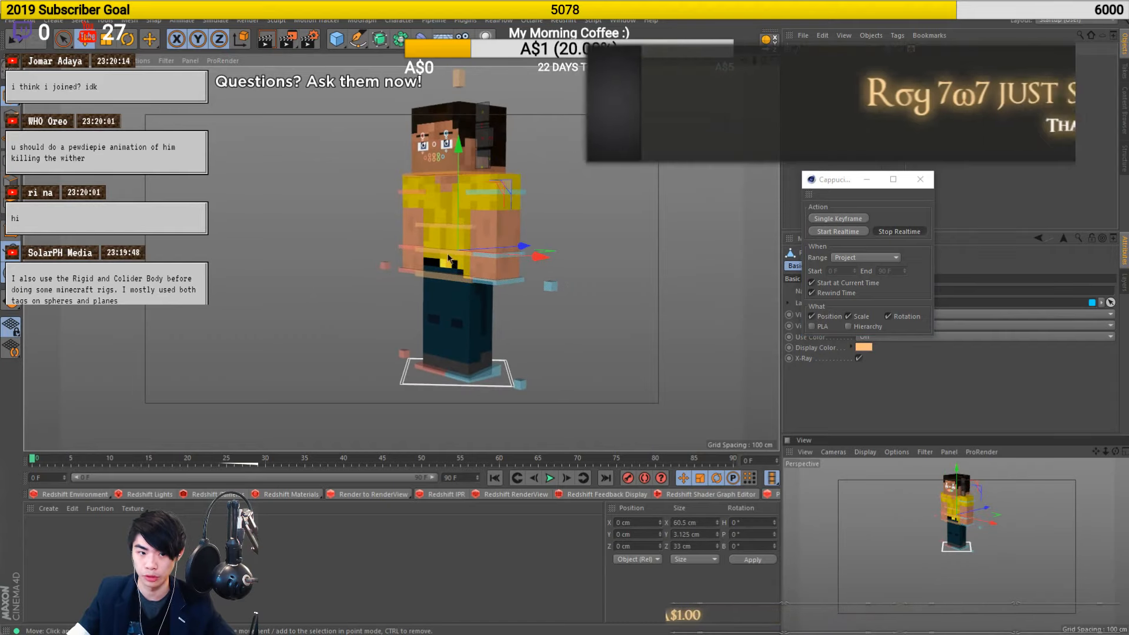
# Record a freehand movement of the selected torso controller in realtime with Cappuccino and play the animation back
pyautogui.click(837, 232)
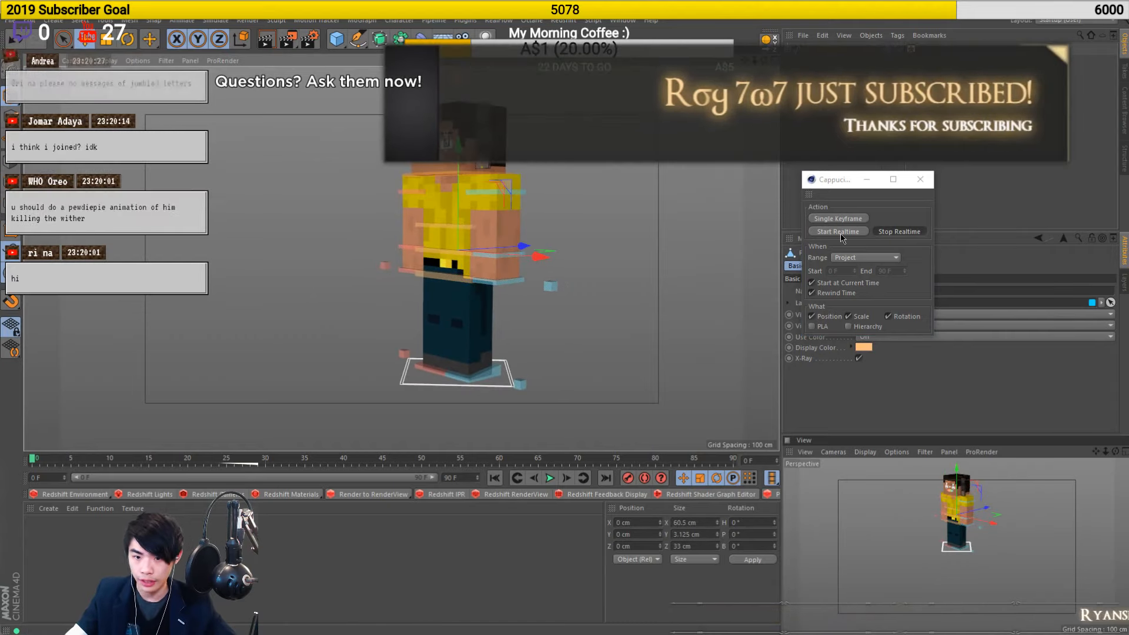
pyautogui.moveTo(403, 301)
pyautogui.mouseDown()
pyautogui.moveTo(376, 317)
pyautogui.moveTo(65, 308)
pyautogui.moveTo(353, 376)
pyautogui.moveTo(506, 352)
pyautogui.moveTo(277, 243)
pyautogui.moveTo(305, 309)
pyautogui.moveTo(494, 276)
pyautogui.mouseUp()
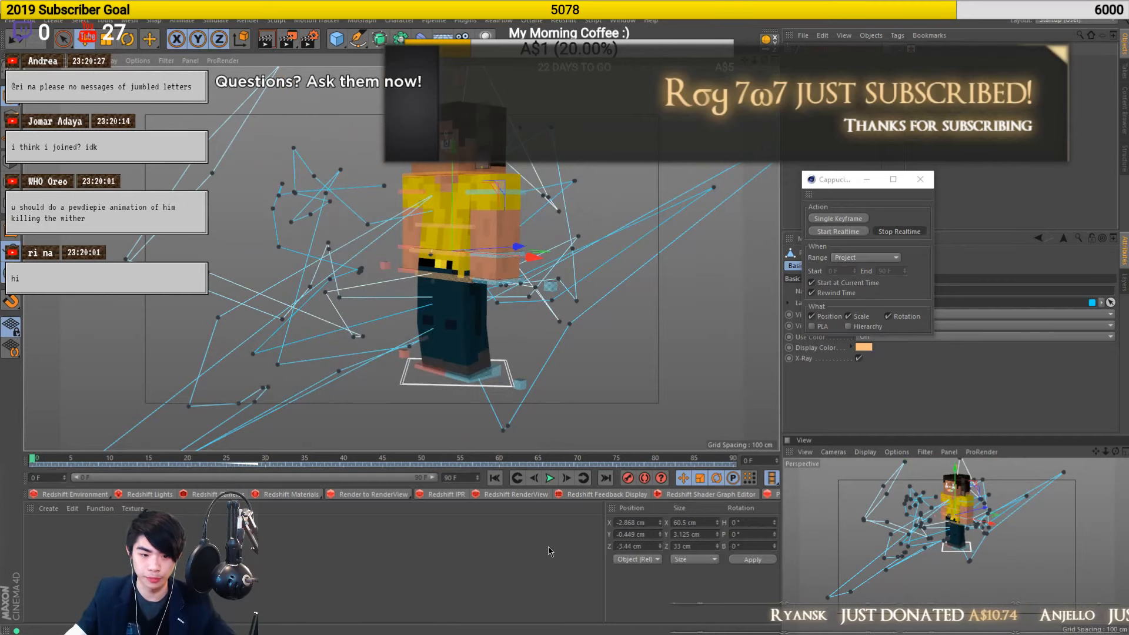
pyautogui.click(545, 479)
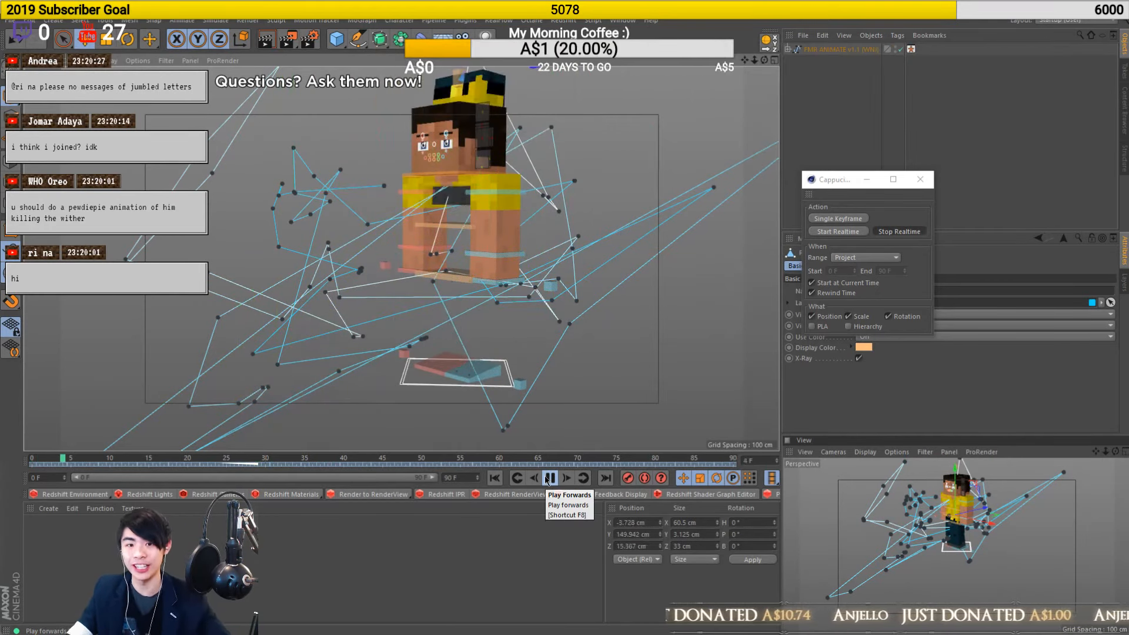
# Return to frame 0 and record a freehand rotation of the mid-torso controller in realtime with Cappuccino
pyautogui.click(548, 479)
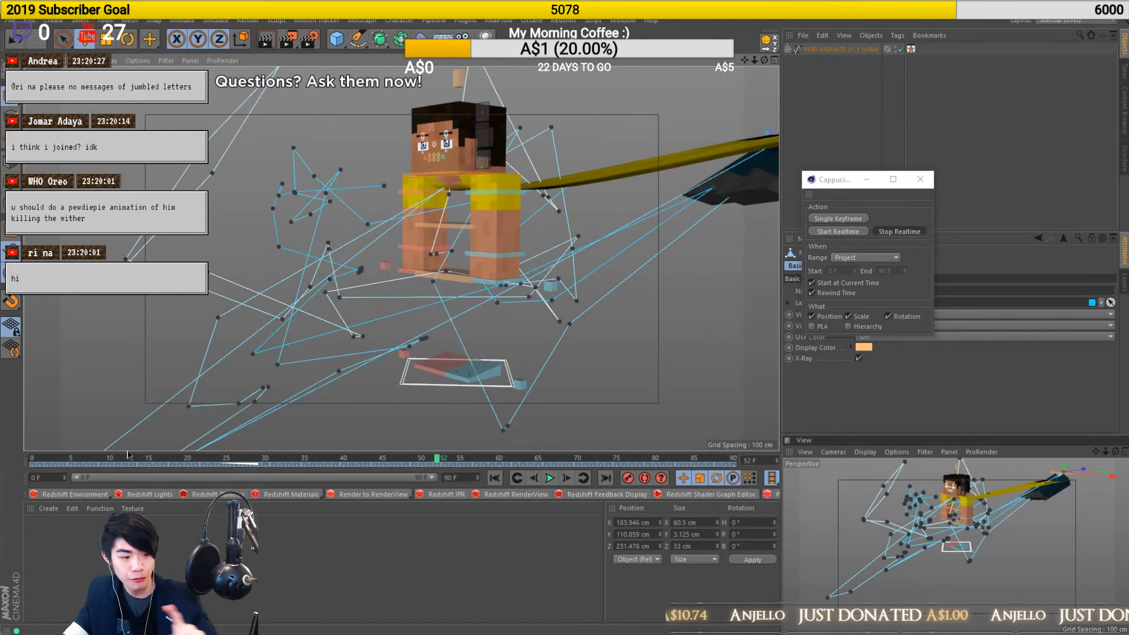
pyautogui.moveTo(58, 453); pyautogui.dragTo(46, 459)
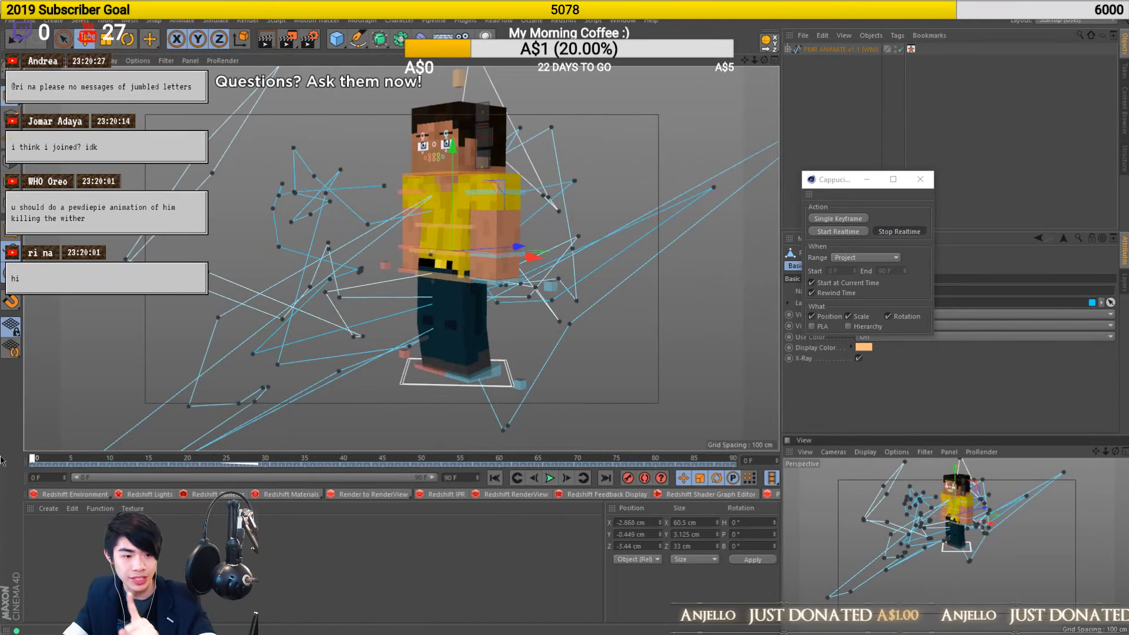
pyautogui.click(420, 171)
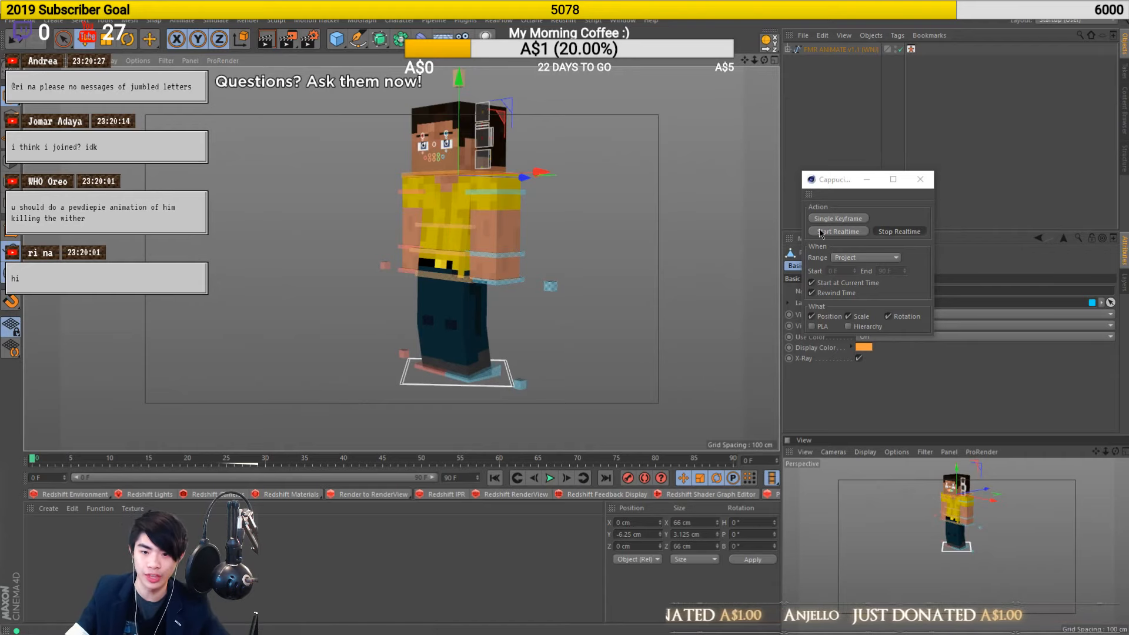
pyautogui.click(425, 220)
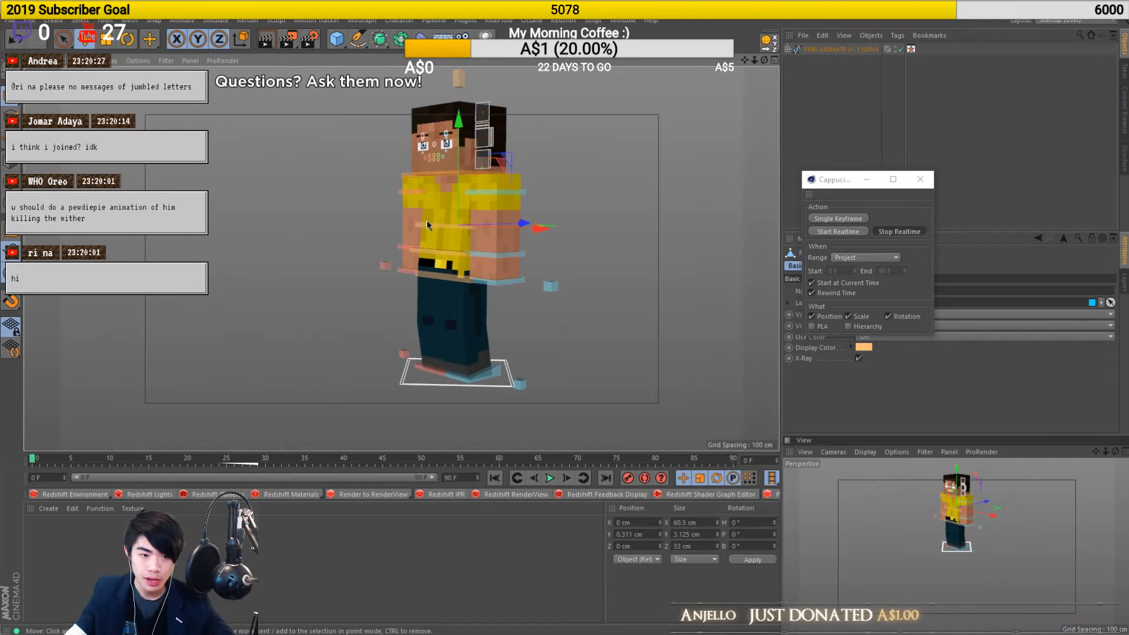
pyautogui.press('r')
pyautogui.click(831, 232)
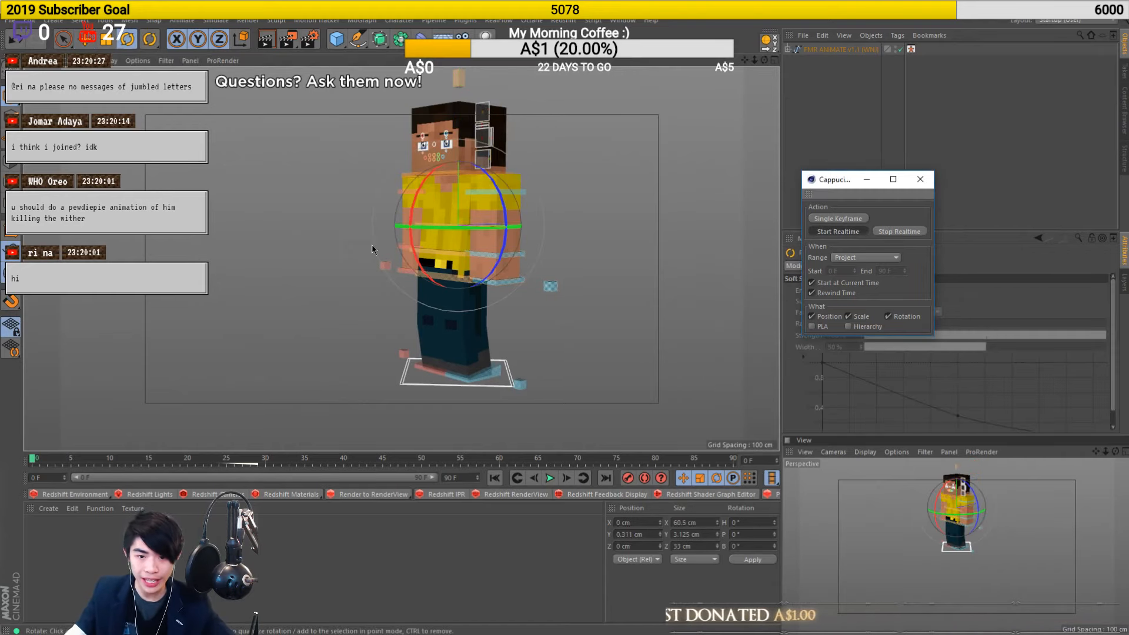
pyautogui.moveTo(313, 246)
pyautogui.mouseDown()
pyautogui.moveTo(368, 218)
pyautogui.moveTo(464, 294)
pyautogui.moveTo(447, 294)
pyautogui.mouseUp()
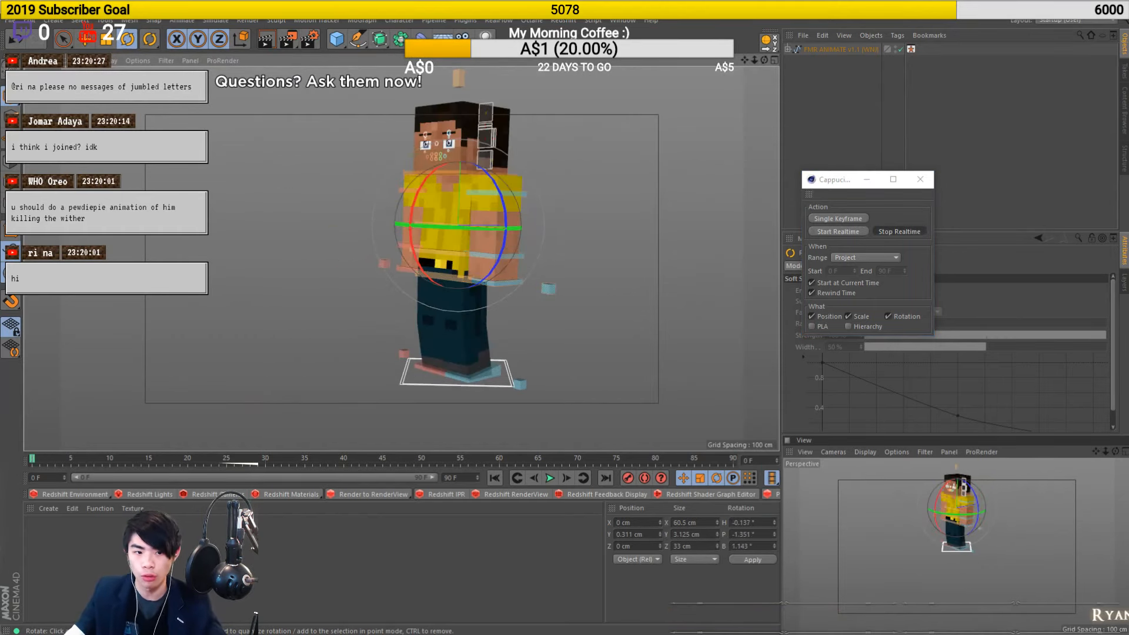
# Play back the recorded torso rotation twice, rewinding to frame 0 in between
pyautogui.click(549, 477)
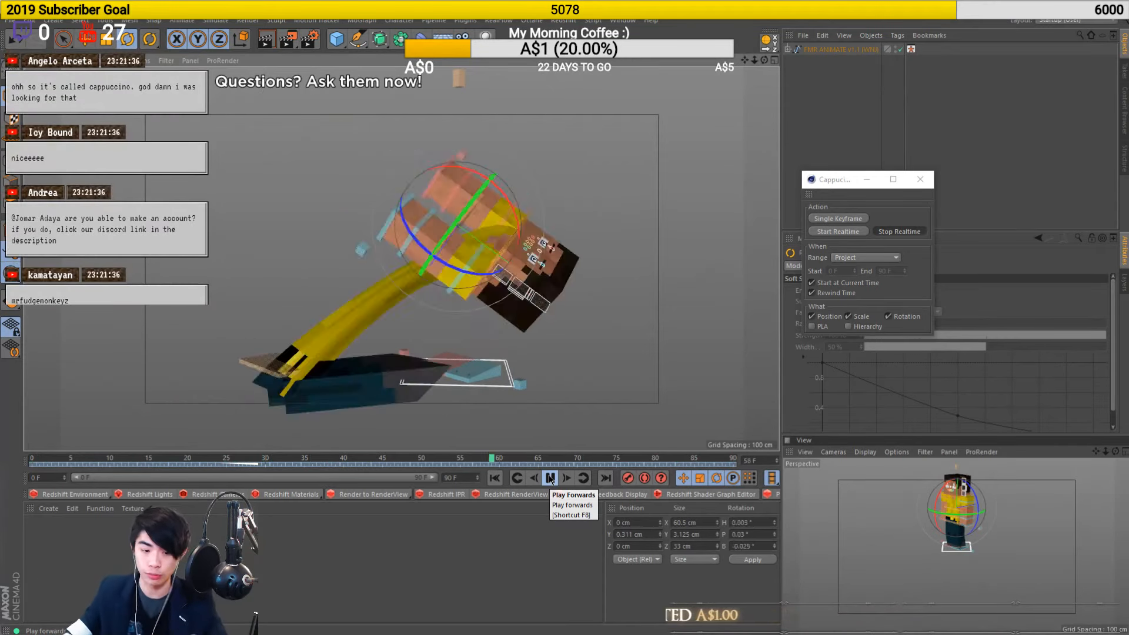
pyautogui.click(550, 479)
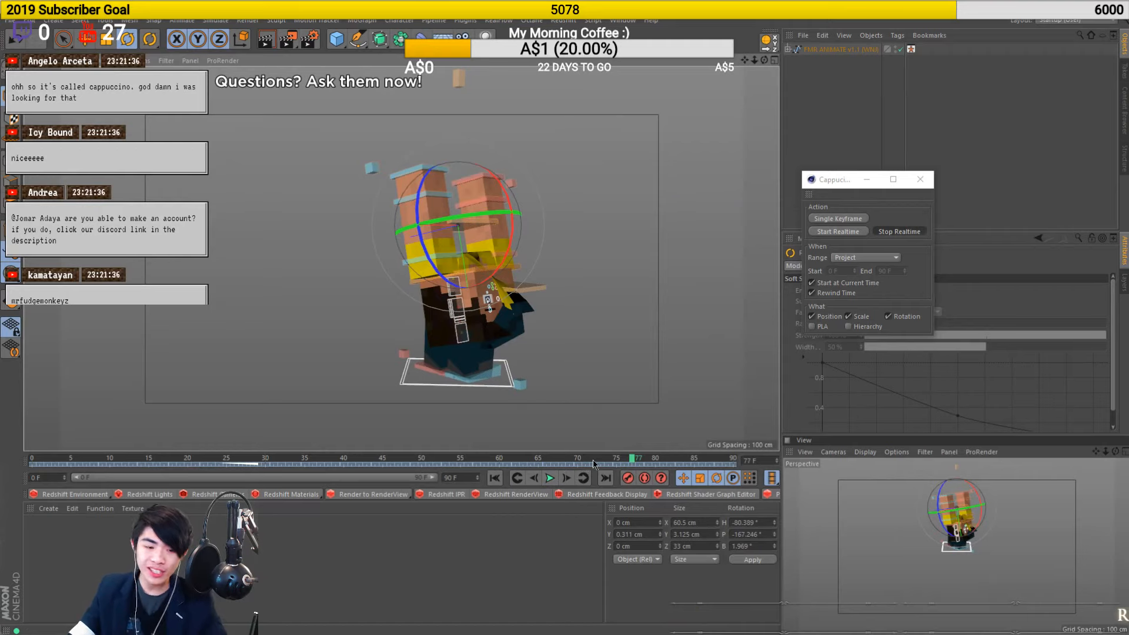
pyautogui.moveTo(592, 463); pyautogui.dragTo(34, 483)
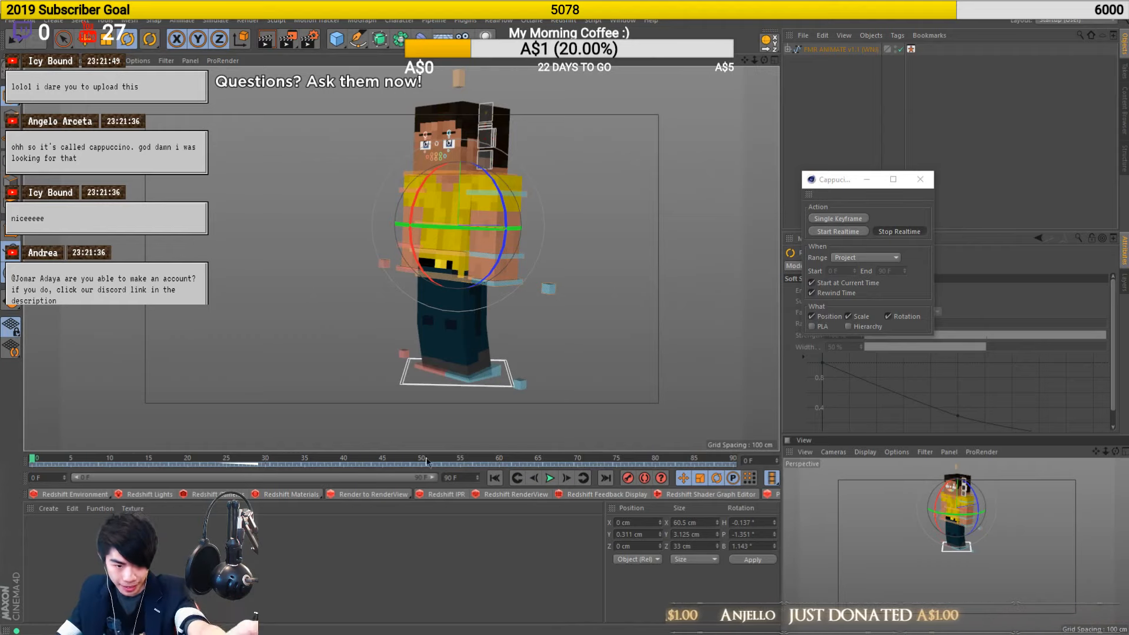
pyautogui.click(551, 477)
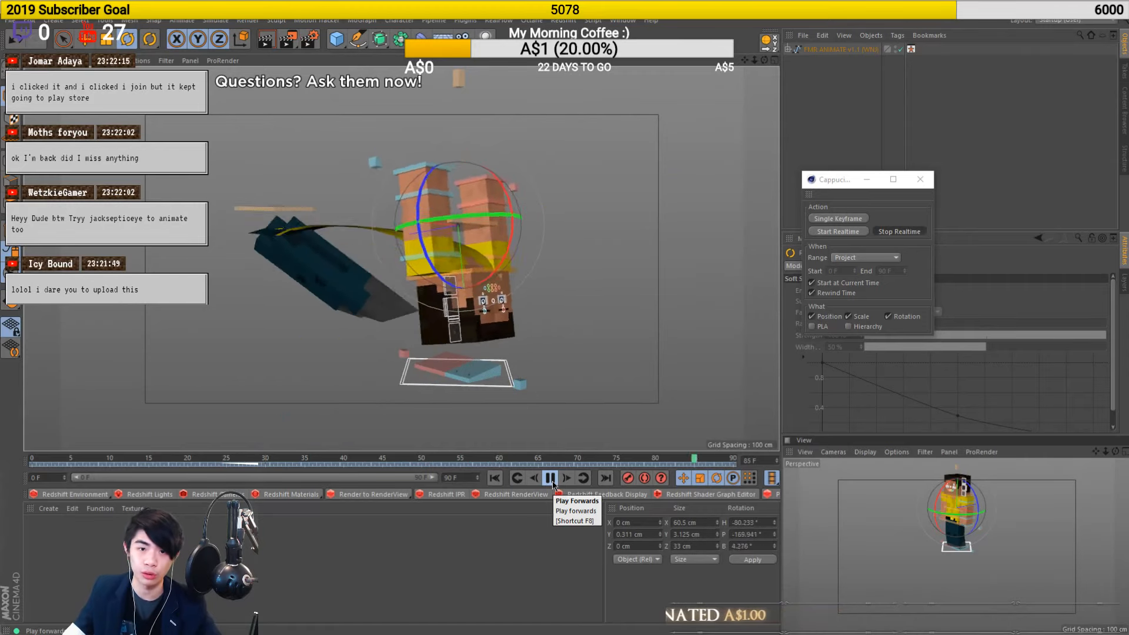
pyautogui.click(552, 484)
# Close the character rig project without saving it and close the Cappuccino window
pyautogui.hotkey('ctrl', 'F4')
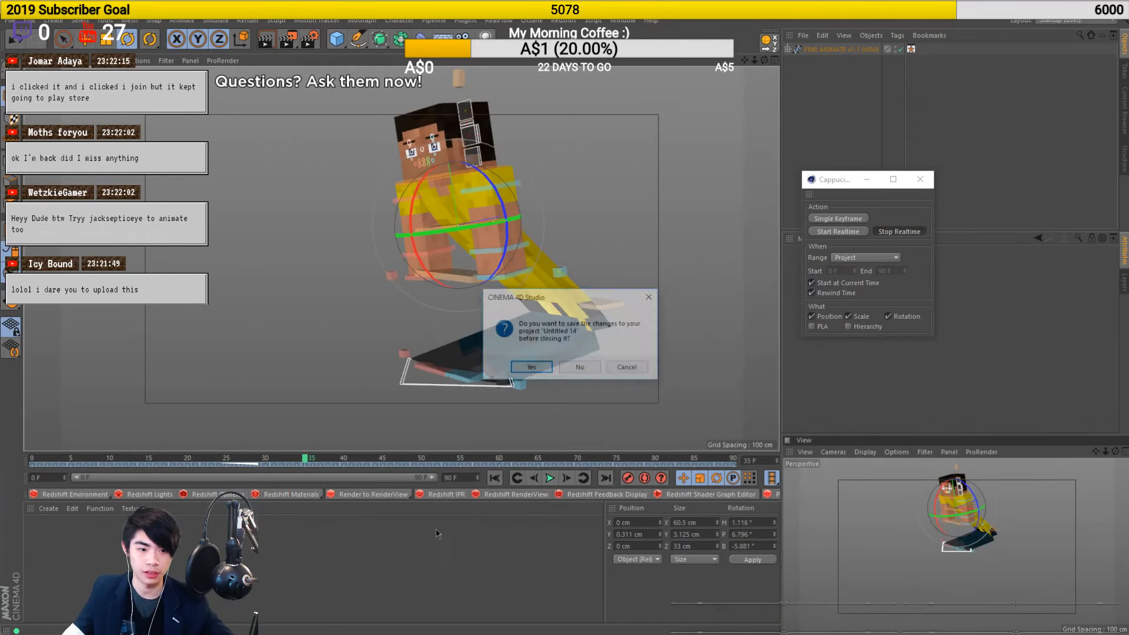
pyautogui.click(580, 368)
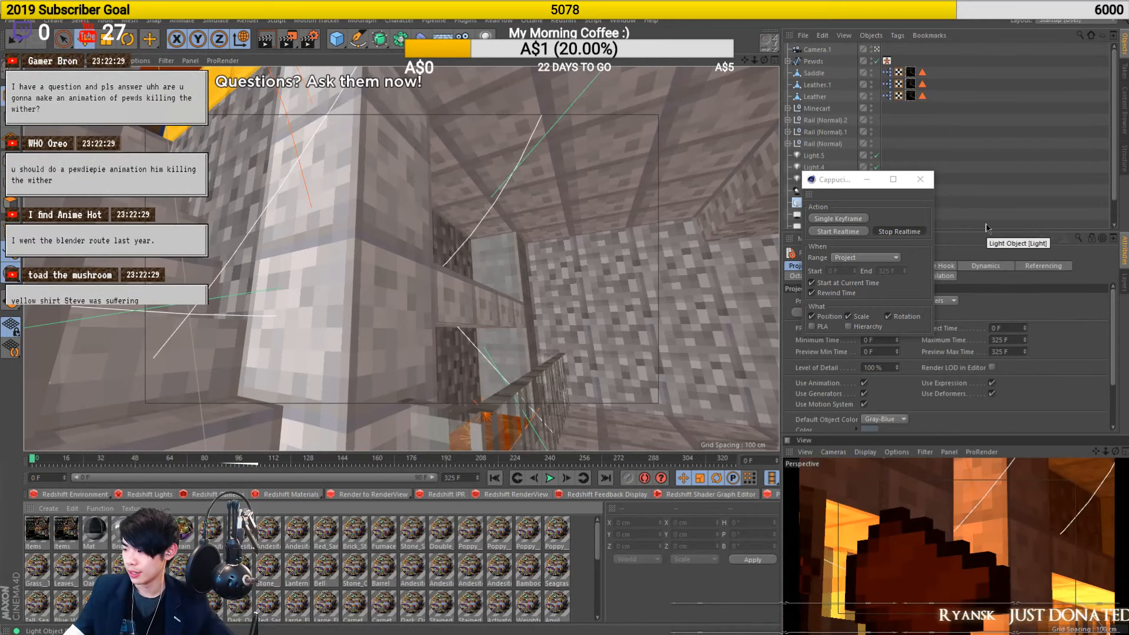
pyautogui.click(918, 184)
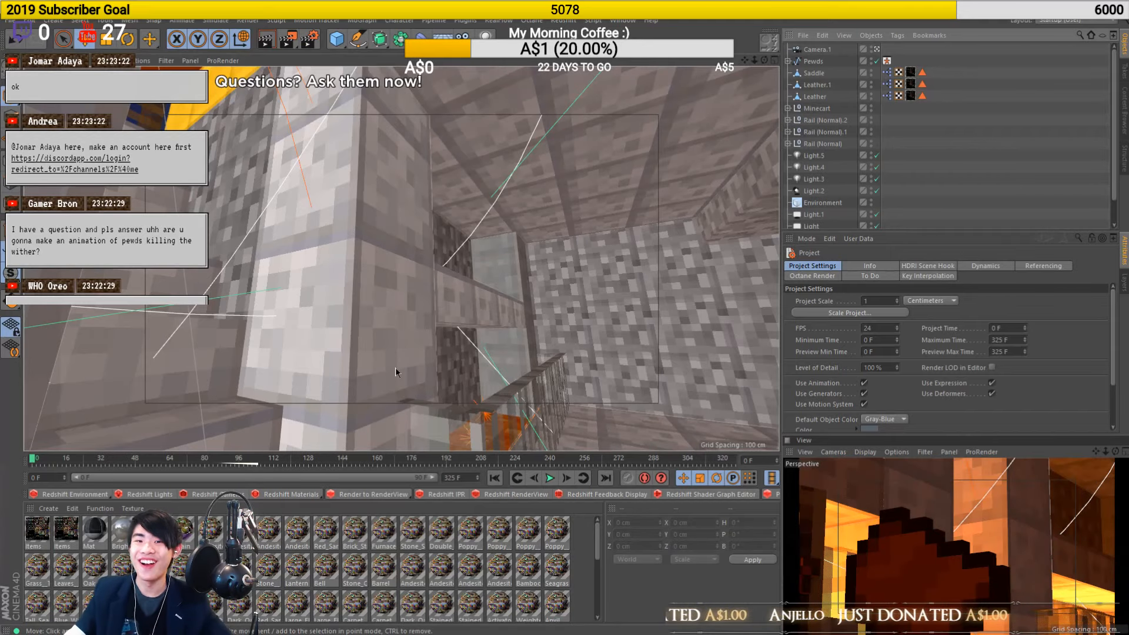
pyautogui.scroll(-6, 396, 371)
pyautogui.scroll(-2, 388, 395)
pyautogui.keyDown('alt'); pyautogui.moveTo(394, 396); pyautogui.dragTo(412, 343); pyautogui.keyUp('alt')
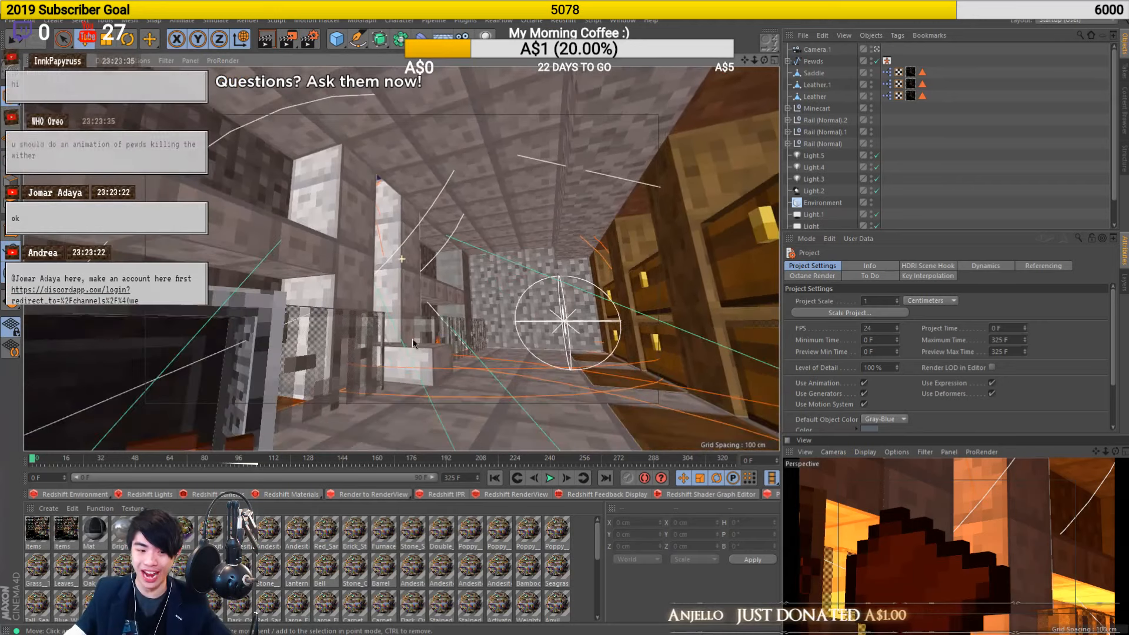
pyautogui.scroll(-4, 399, 352)
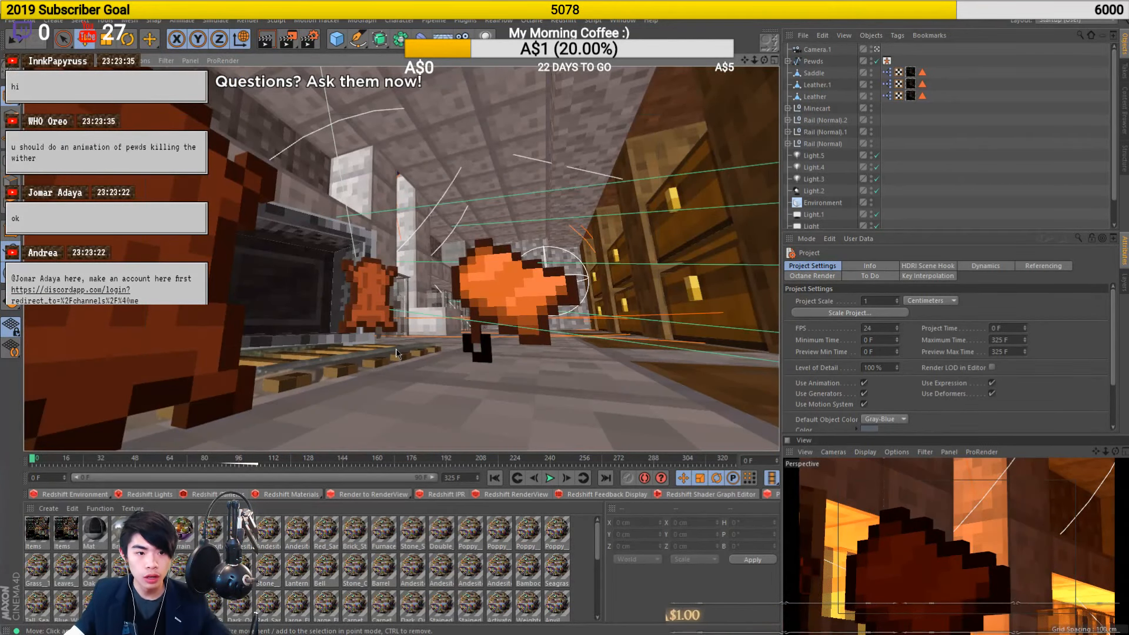
pyautogui.keyDown('alt'); pyautogui.moveTo(396, 352); pyautogui.dragTo(366, 383); pyautogui.keyUp('alt')
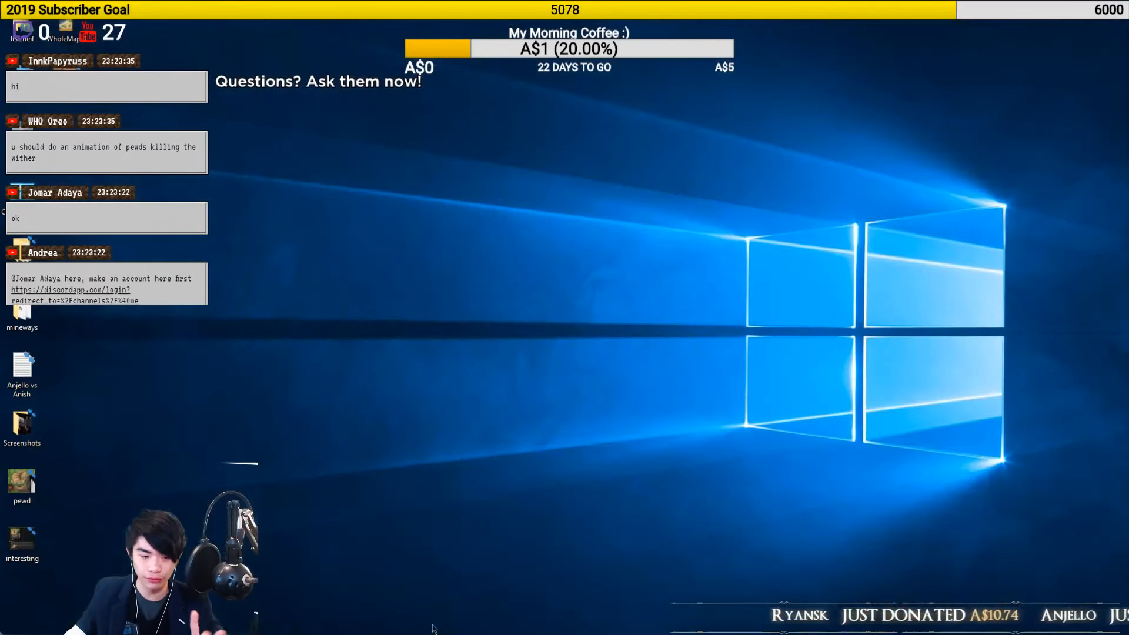
# Reopen the scene with the minecart, rails and leather items from the recent project files
pyautogui.moveTo(404, 633)
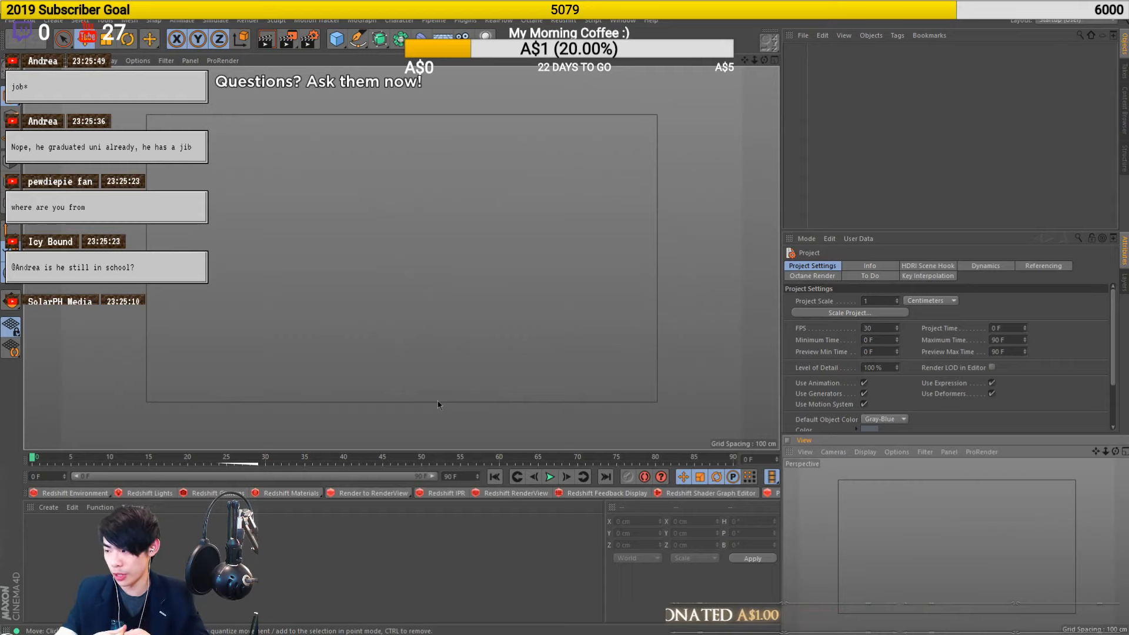
pyautogui.click(507, 196)
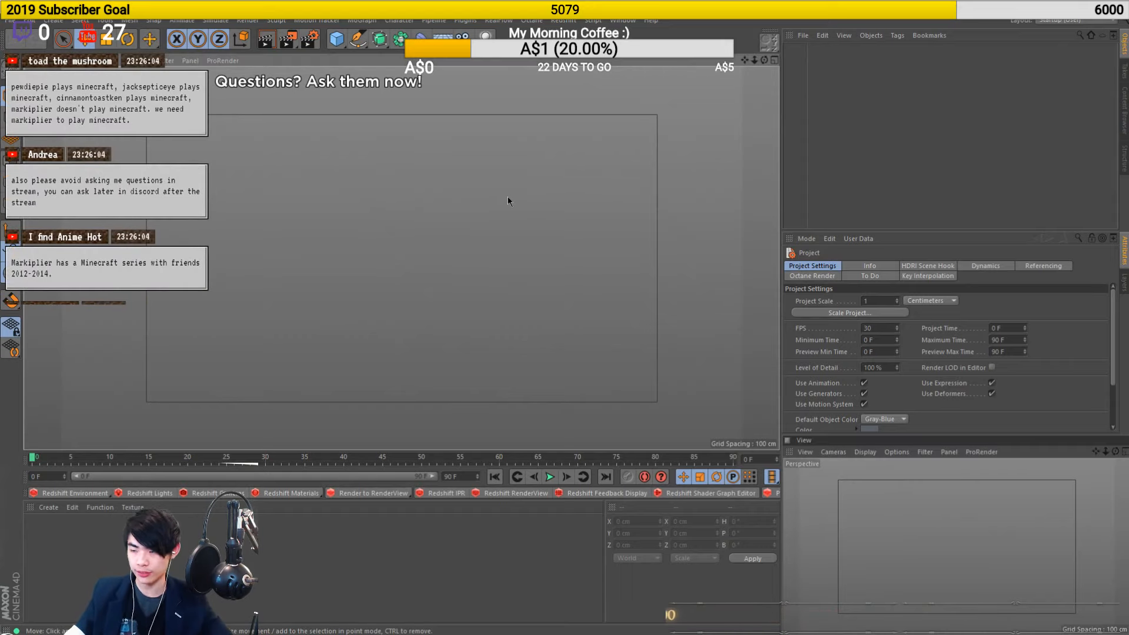
pyautogui.click(9, 20)
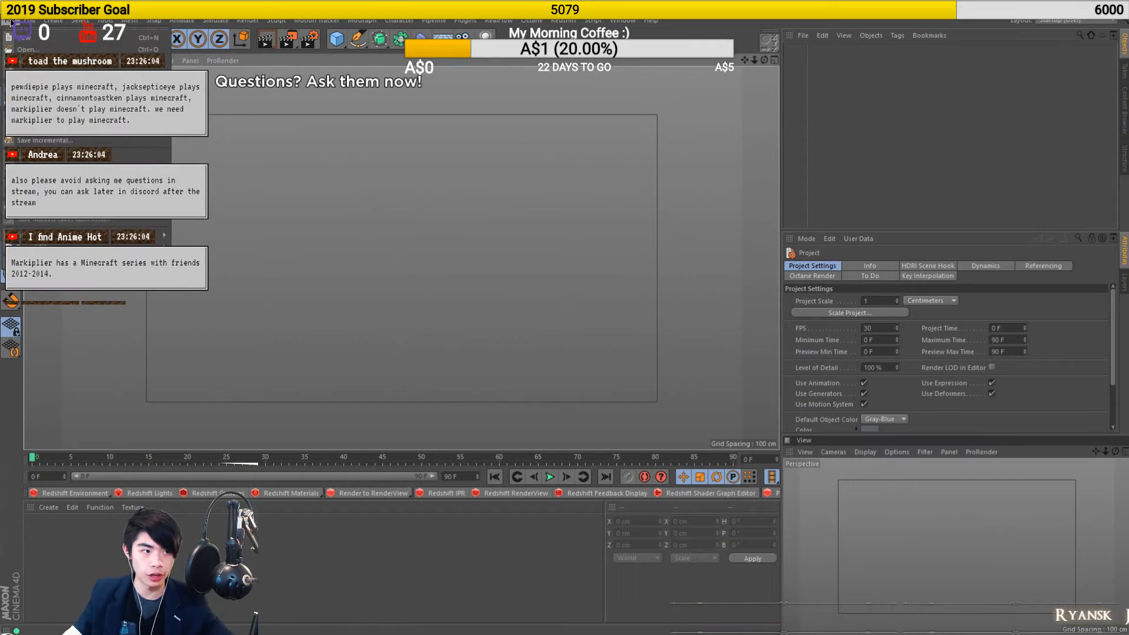
pyautogui.moveTo(88, 241)
pyautogui.click(202, 245)
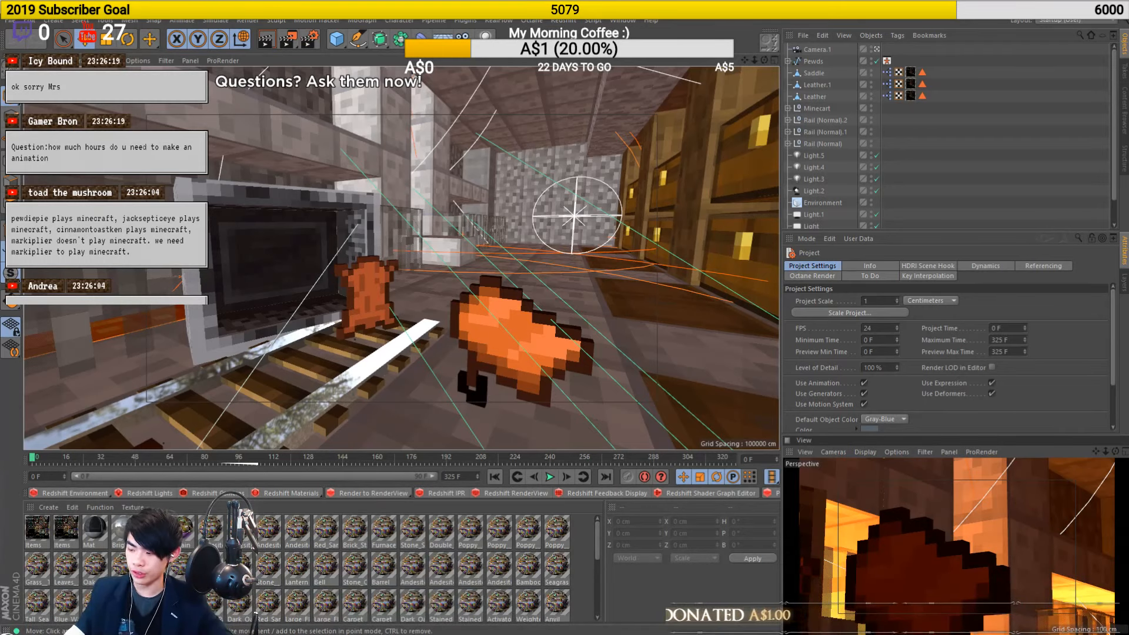
pyautogui.keyDown('alt'); pyautogui.moveTo(178, 270); pyautogui.dragTo(297, 333); pyautogui.keyUp('alt')
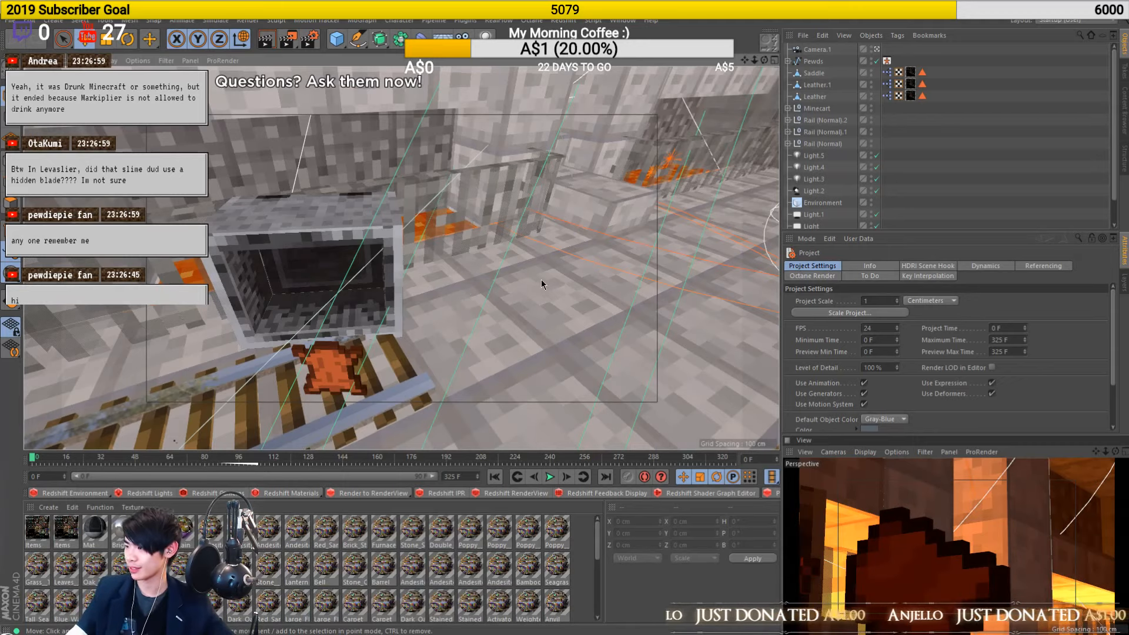
pyautogui.keyDown('alt'); pyautogui.moveTo(609, 271); pyautogui.dragTo(563, 302); pyautogui.keyUp('alt')
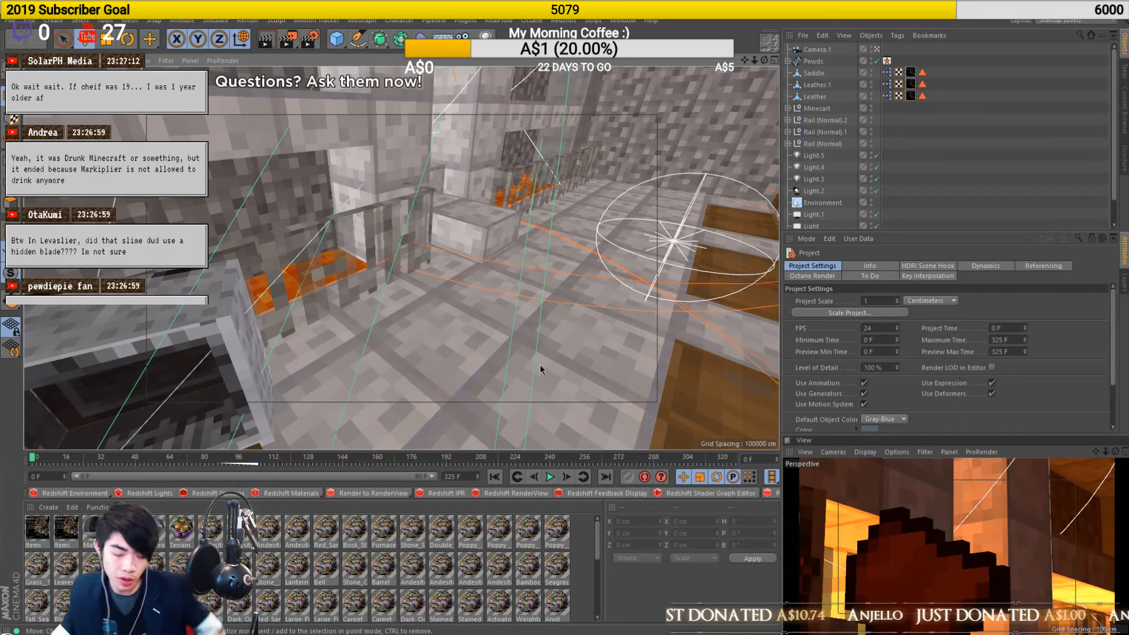
pyautogui.moveTo(258, 632)
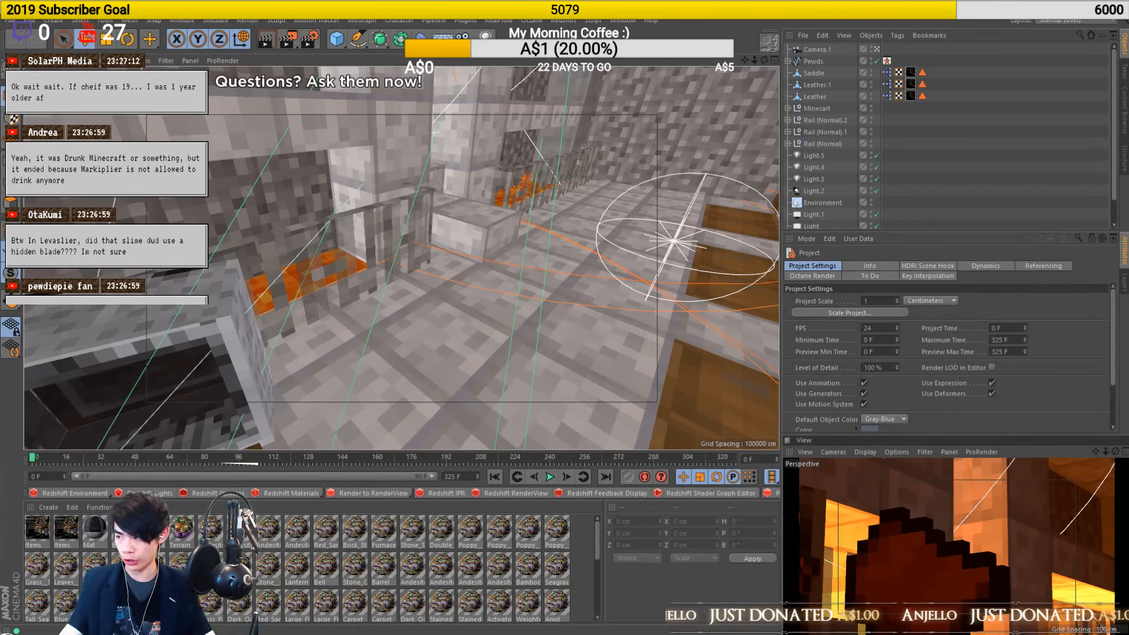
pyautogui.hotkey('alt', 'Tab')
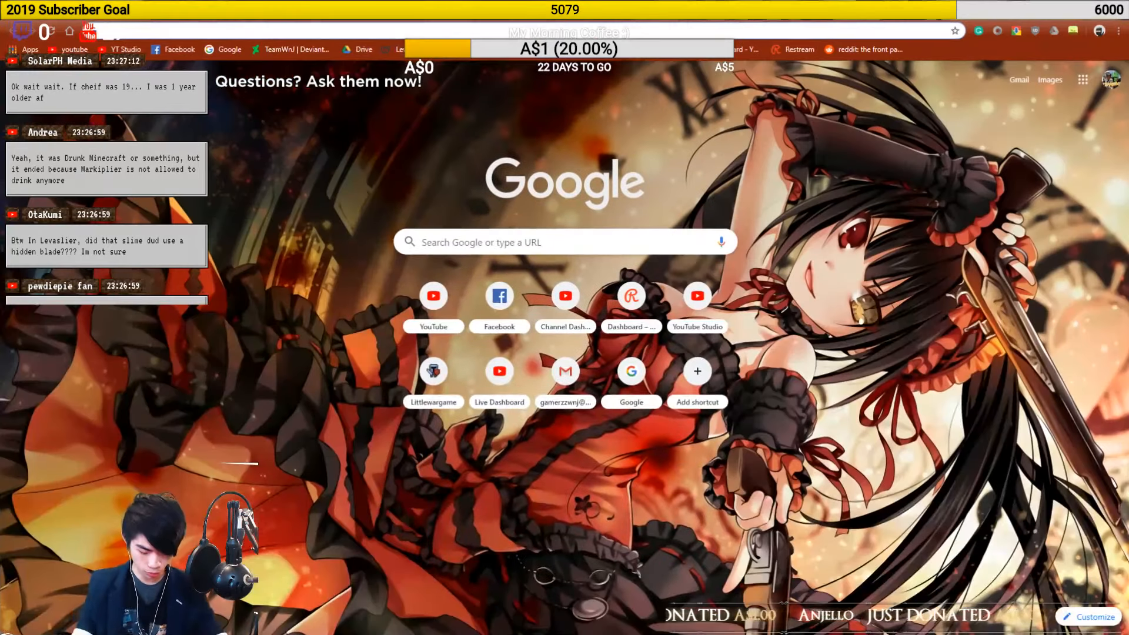
pyautogui.hotkey('alt', 'Tab')
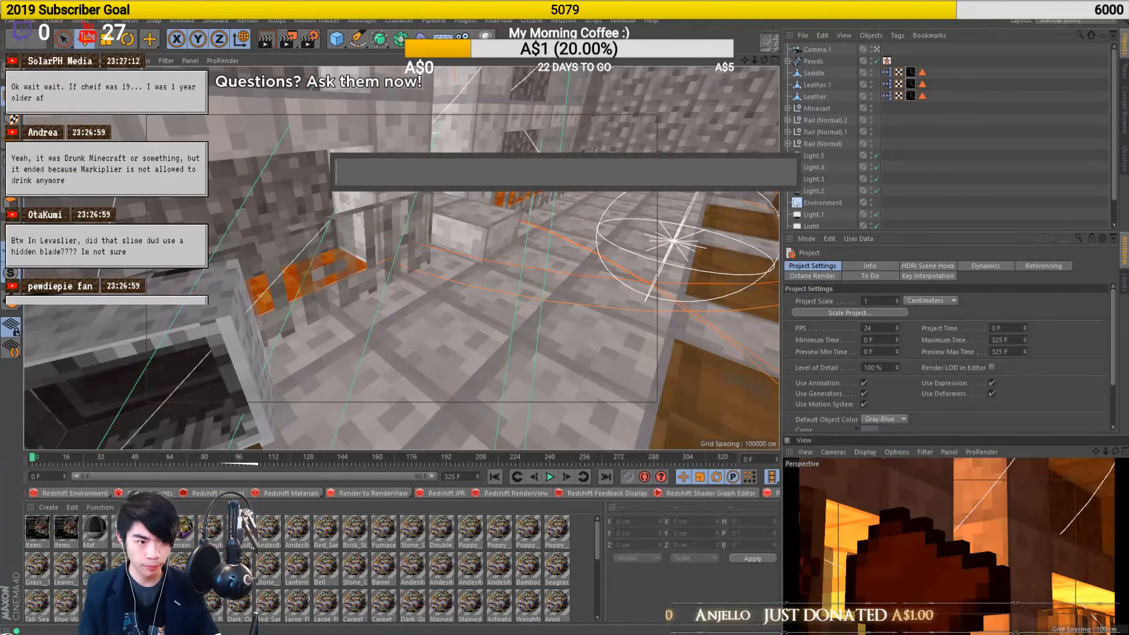
pyautogui.write('lev-')
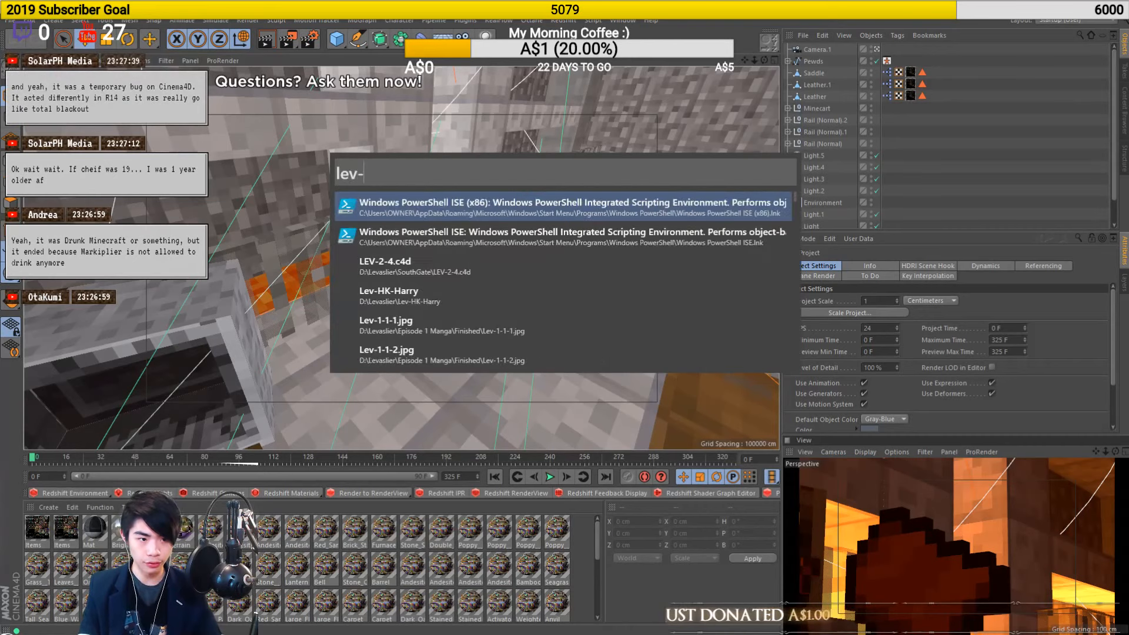
pyautogui.write('lock')
pyautogui.press('BackSpace')
pyautogui.press('BackSpace')
pyautogui.press('BackSpace')
pyautogui.press('BackSpace')
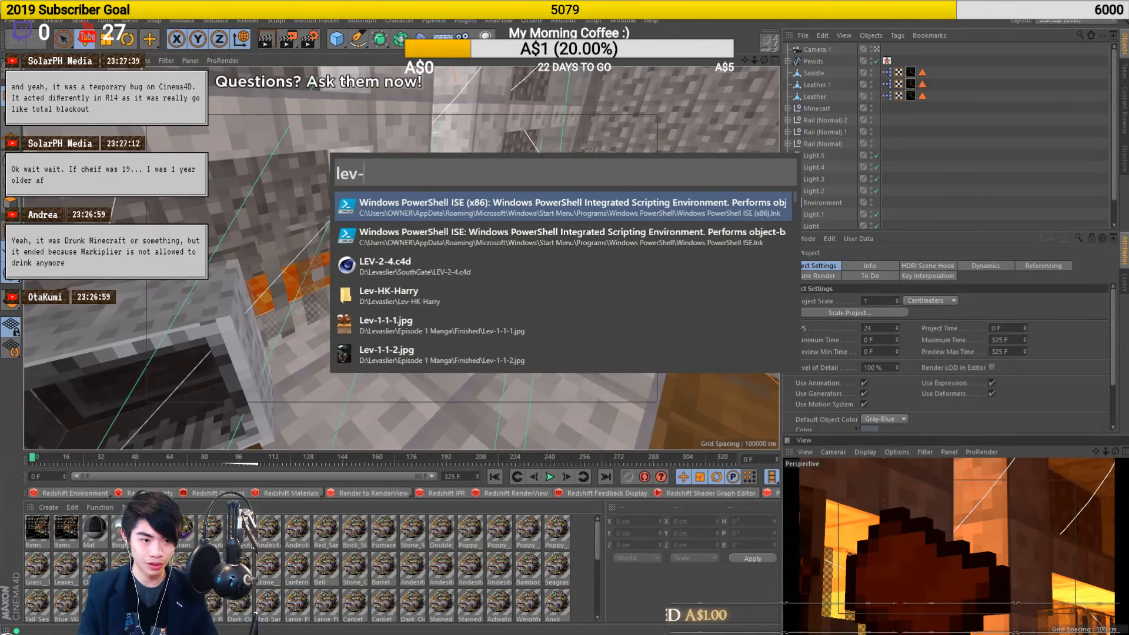
pyautogui.press('BackSpace')
pyautogui.press('BackSpace')
pyautogui.press('BackSpace')
pyautogui.press('BackSpace')
# Search the computer for "lockoff", open LEVCON-PRO-LOCKOFF1(6-10-18).mp4 in VLC and decline the player update
pyautogui.write('lockoff')
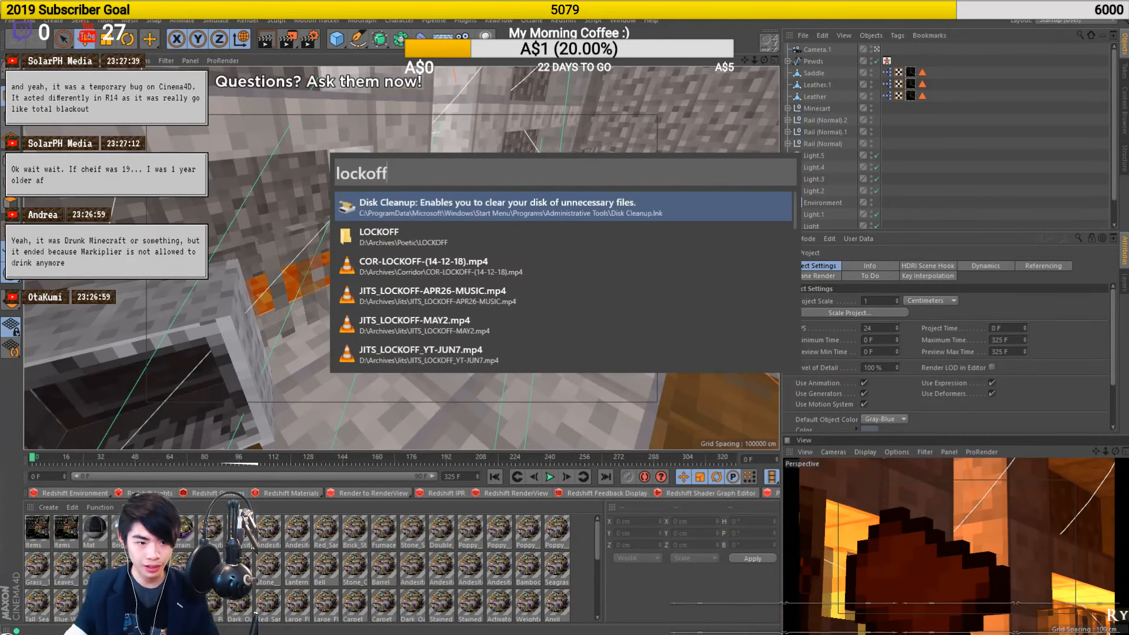
pyautogui.scroll(-3, 418, 313)
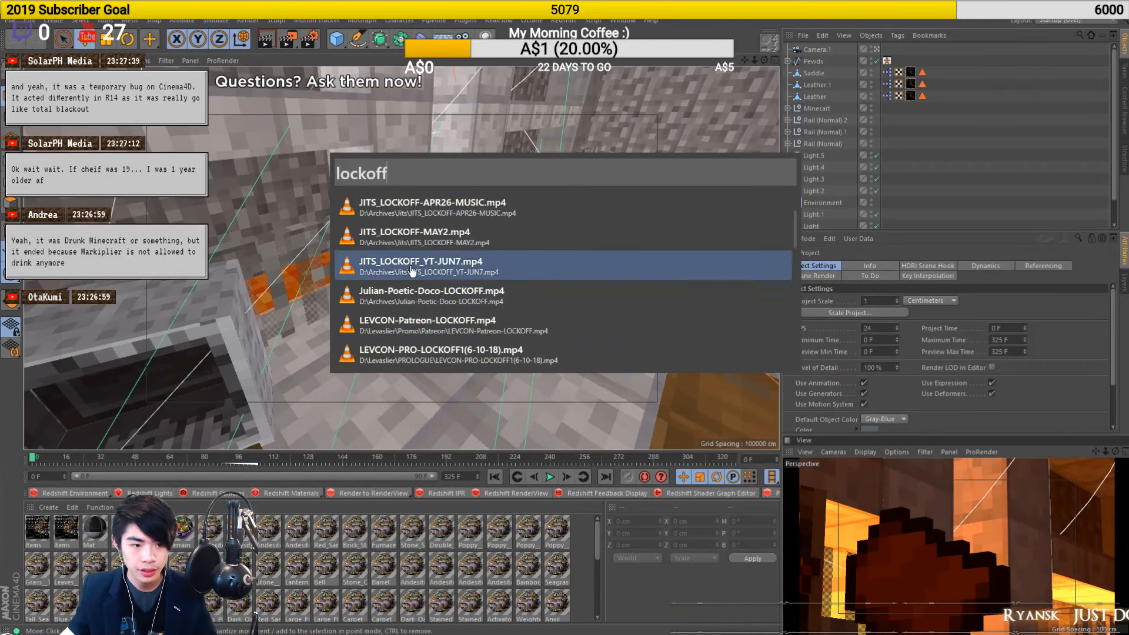
pyautogui.scroll(-3, 438, 291)
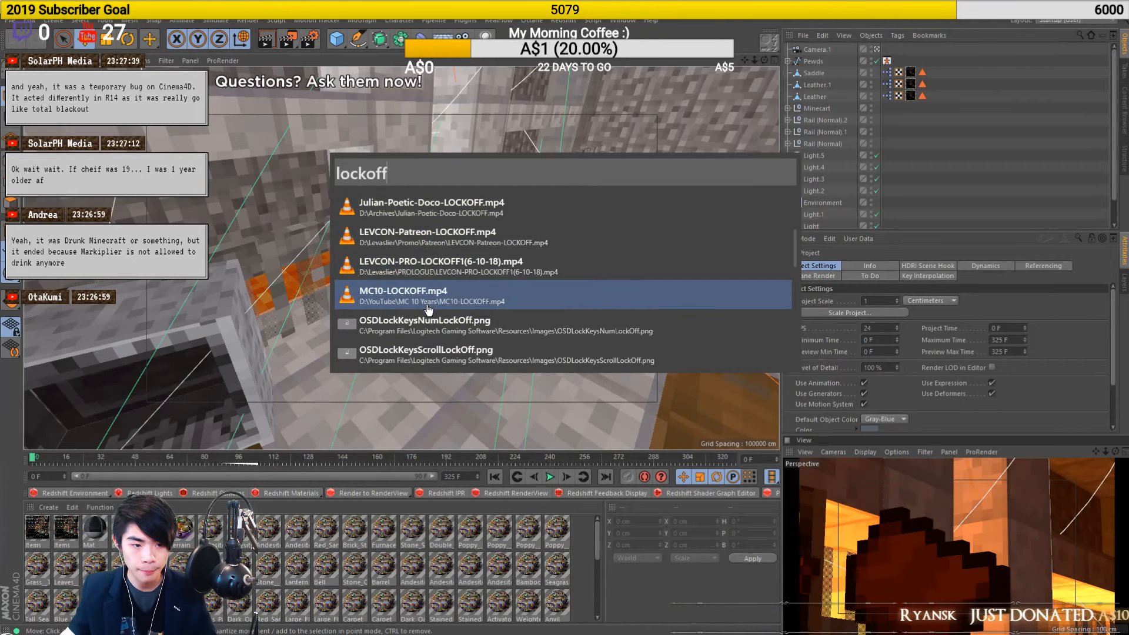
pyautogui.click(400, 266)
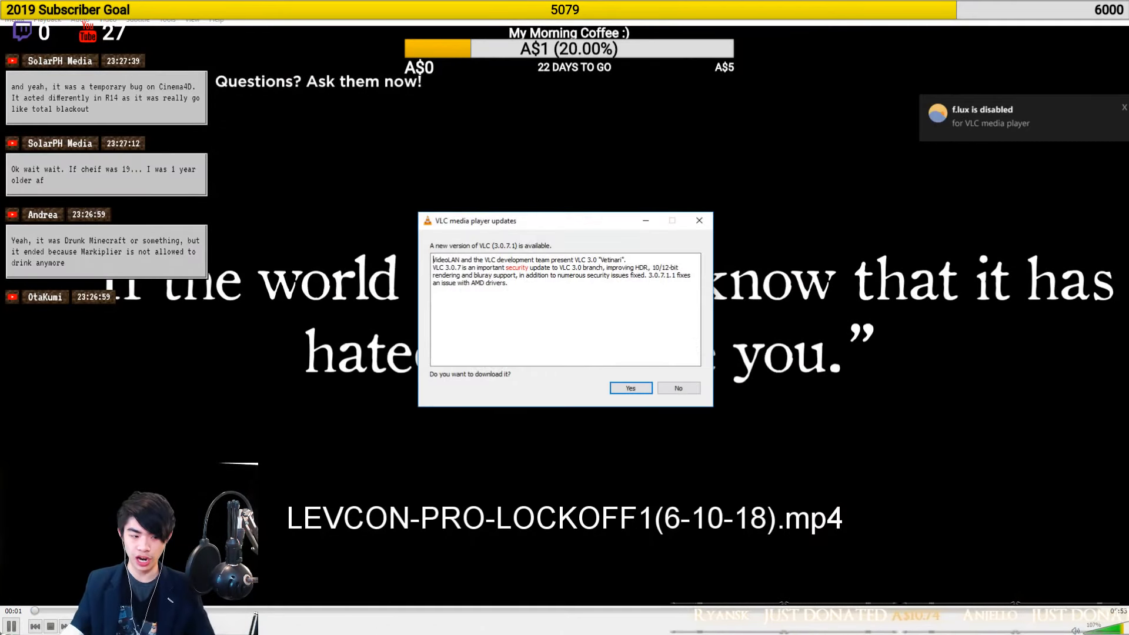
pyautogui.click(679, 388)
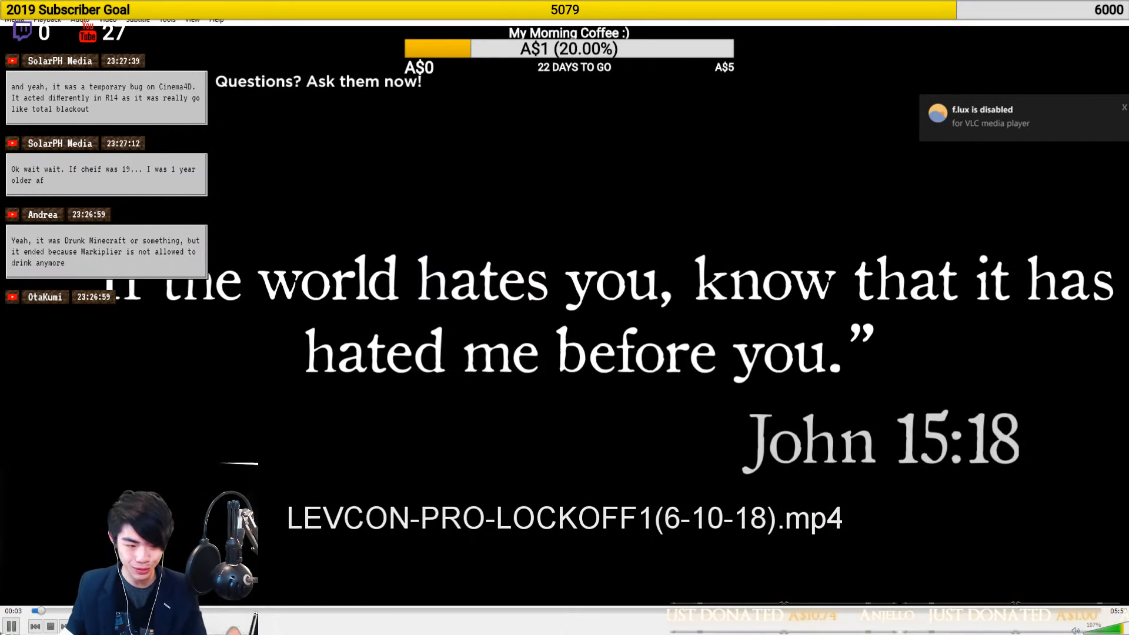
# Lower the video's volume to 0% and skip ahead to 01:39 to view the animation
pyautogui.press('Right')
pyautogui.press('Right')
pyautogui.press('Right')
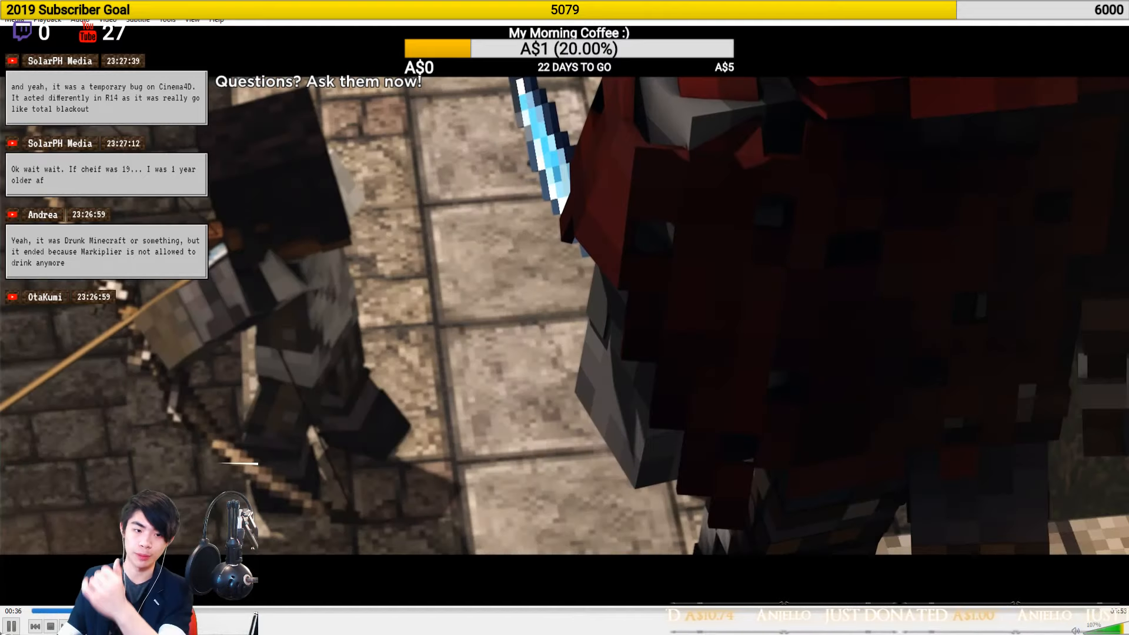
pyautogui.scroll(-20, 862, 472)
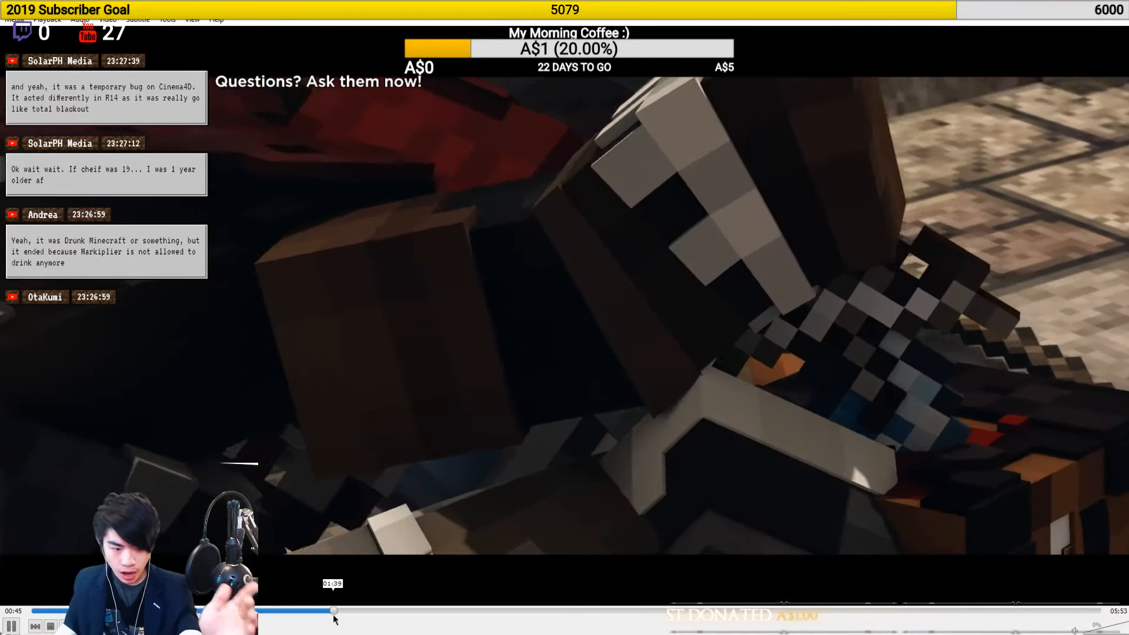
pyautogui.click(334, 614)
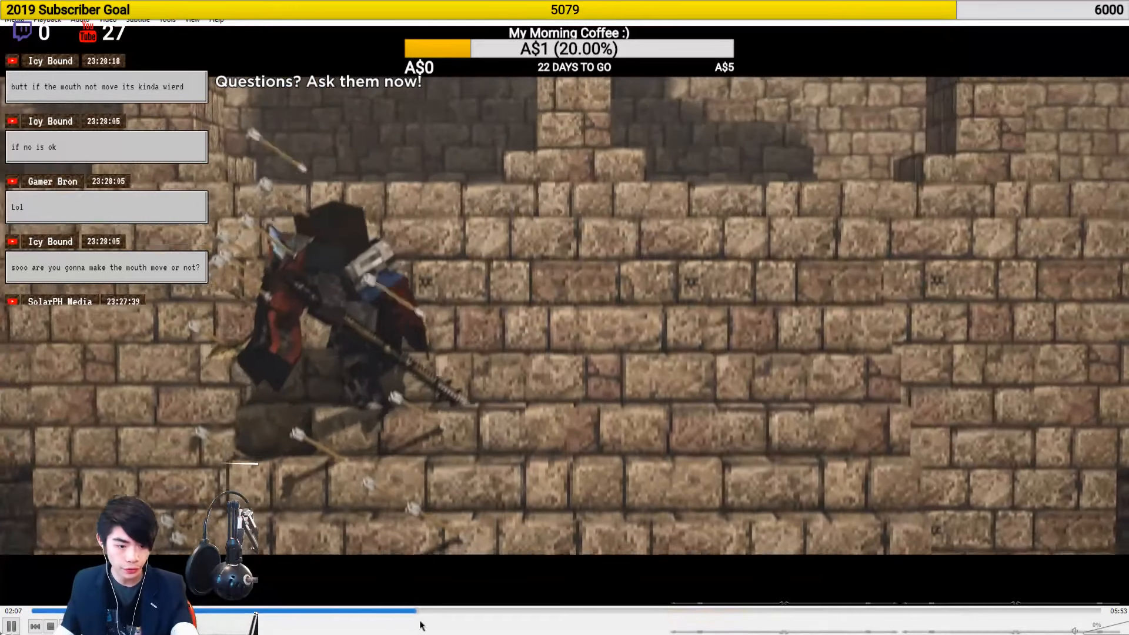
# Replay the video's overhead fight from 01:58, pausing at 02:01 and 02:03 to examine the character movements
pyautogui.press('space')
pyautogui.click(390, 611)
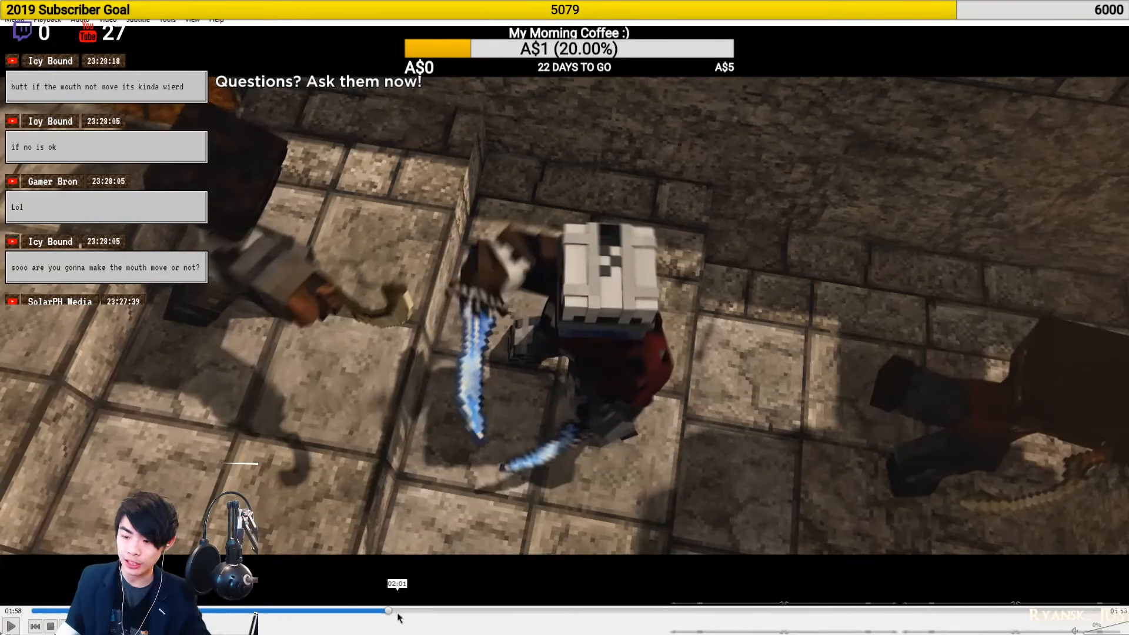
pyautogui.press('space')
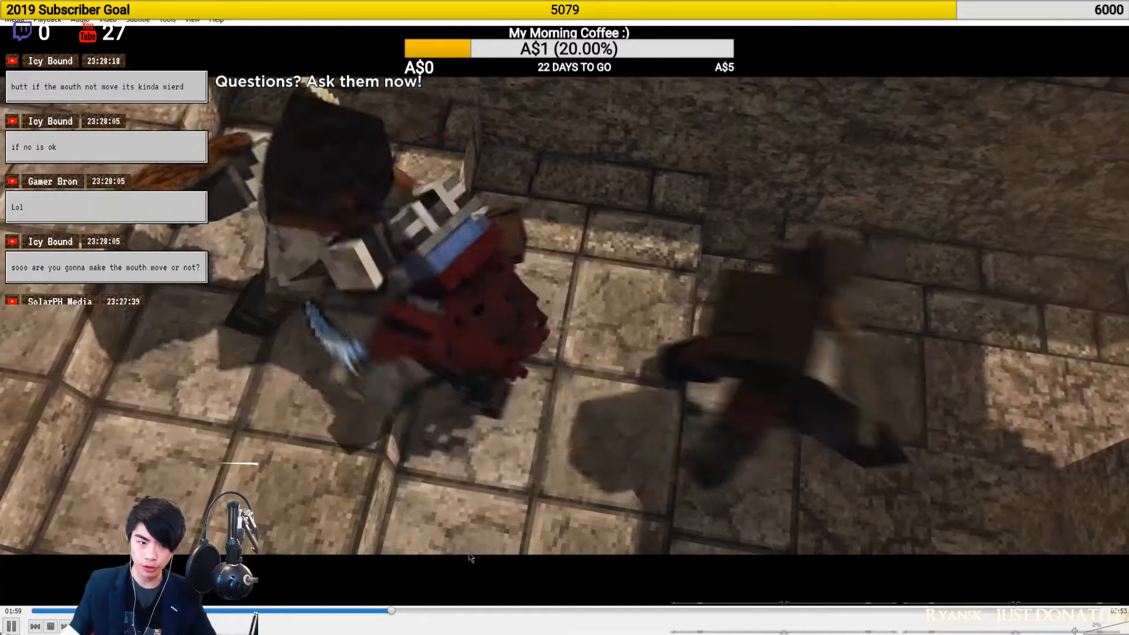
pyautogui.press('space')
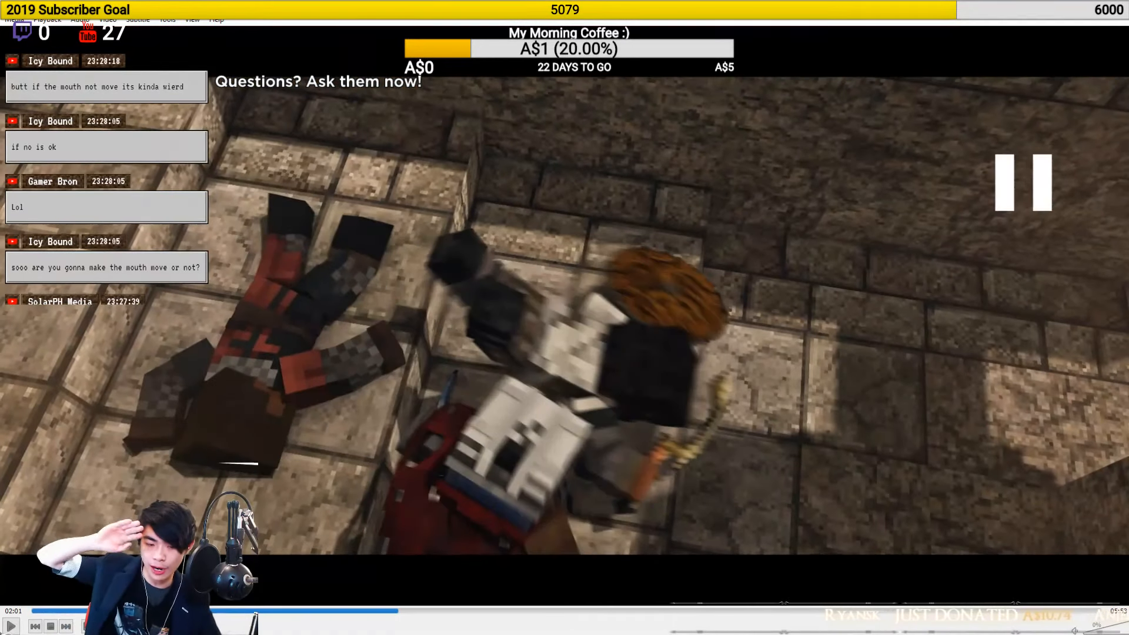
pyautogui.press('space')
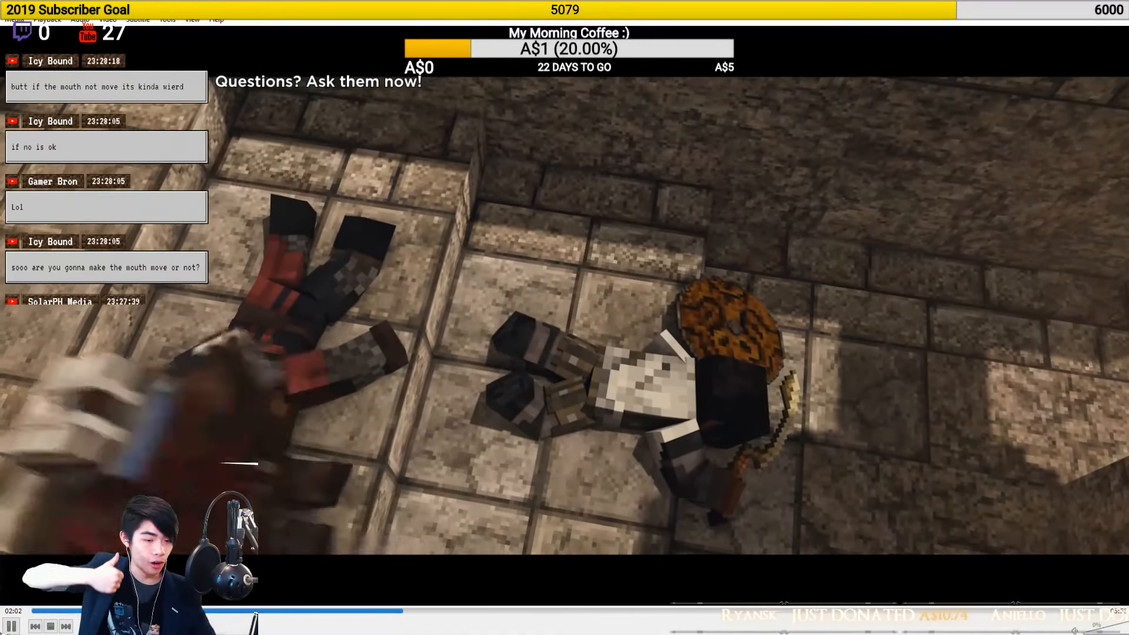
pyautogui.press('space')
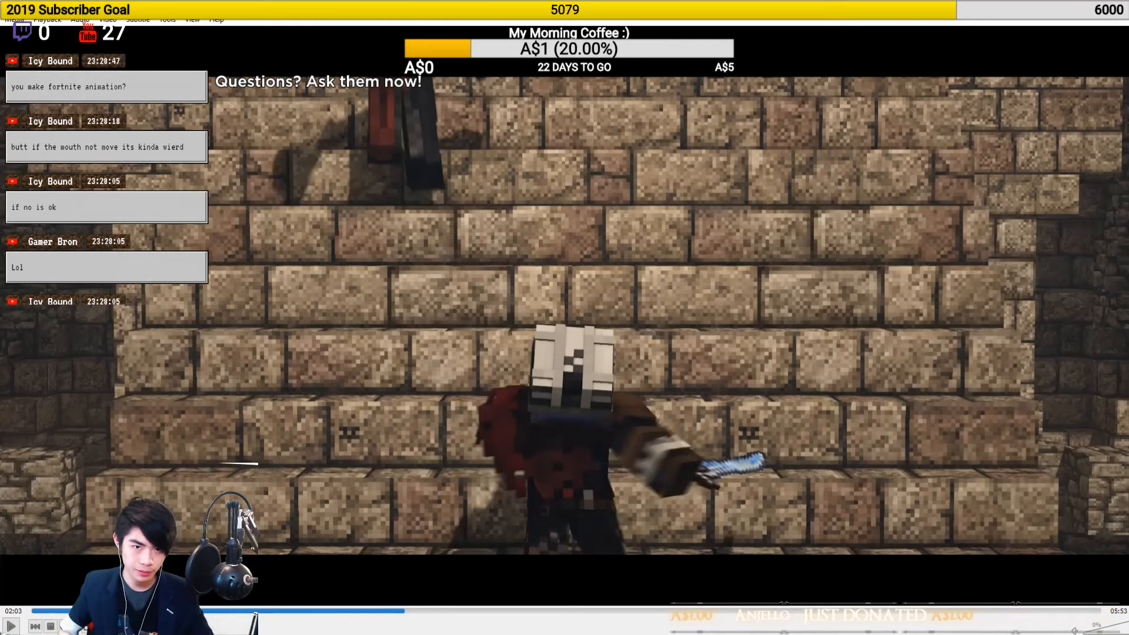
# Continue the video through the stairway fight to 02:10, pausing at short intervals to examine the poses and motion
pyautogui.press('space')
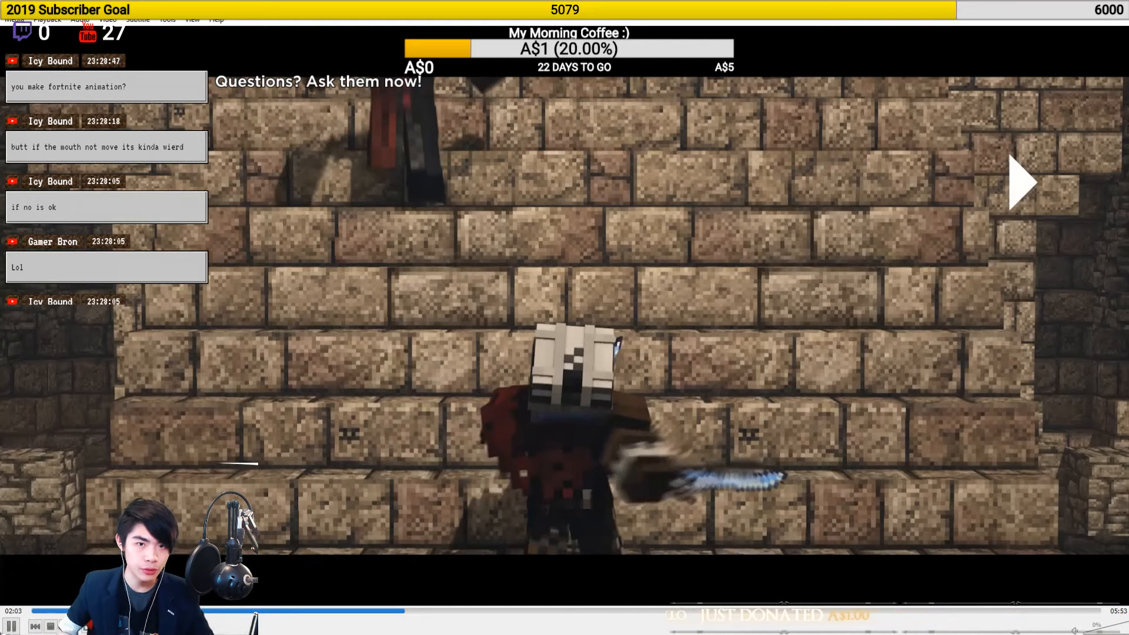
pyautogui.press('space')
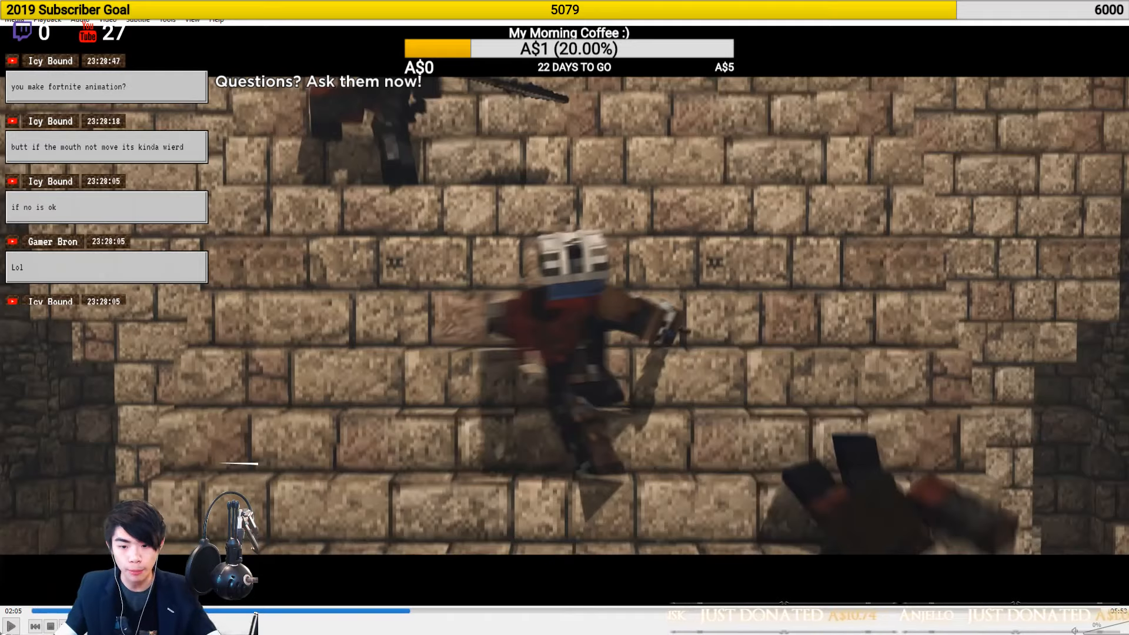
pyautogui.press('space')
pyautogui.press('space')
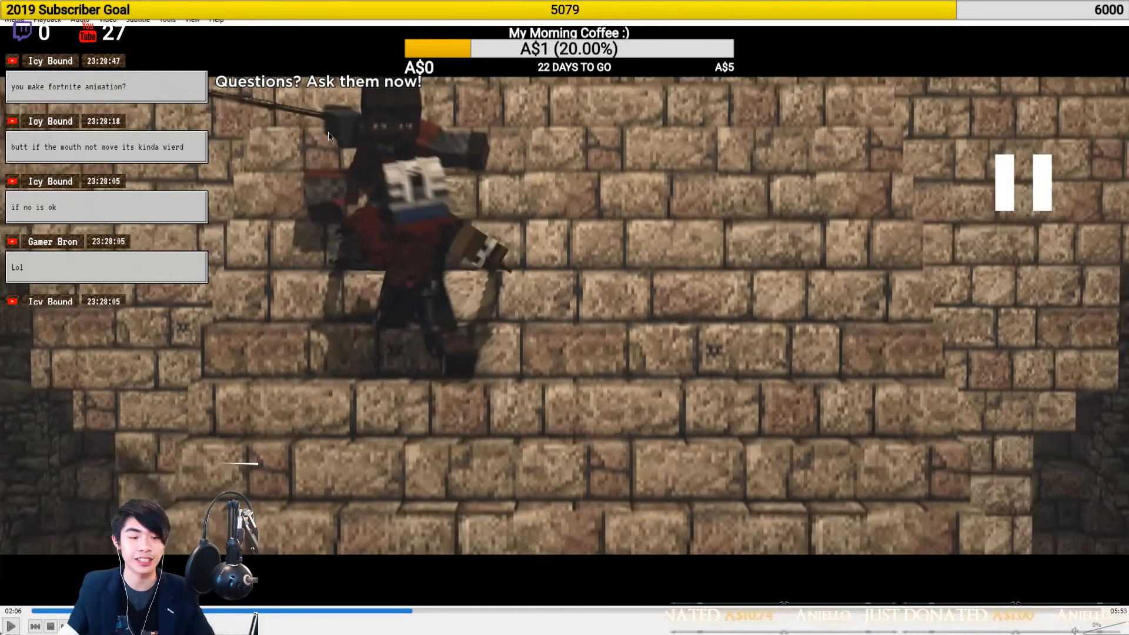
pyautogui.press('space')
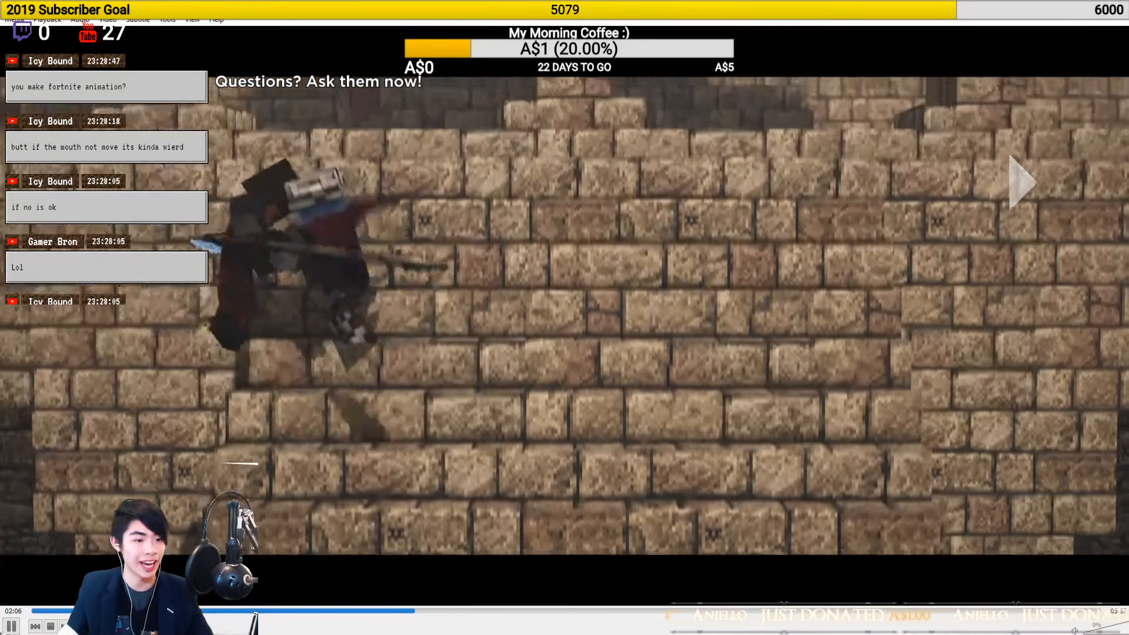
pyautogui.press('space')
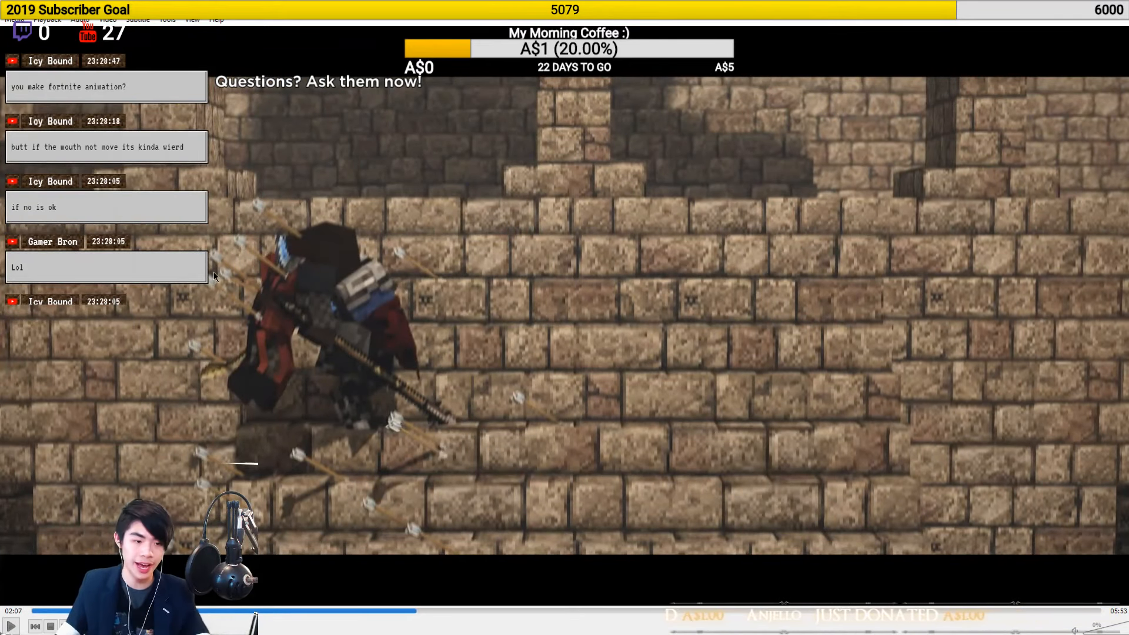
pyautogui.press('space')
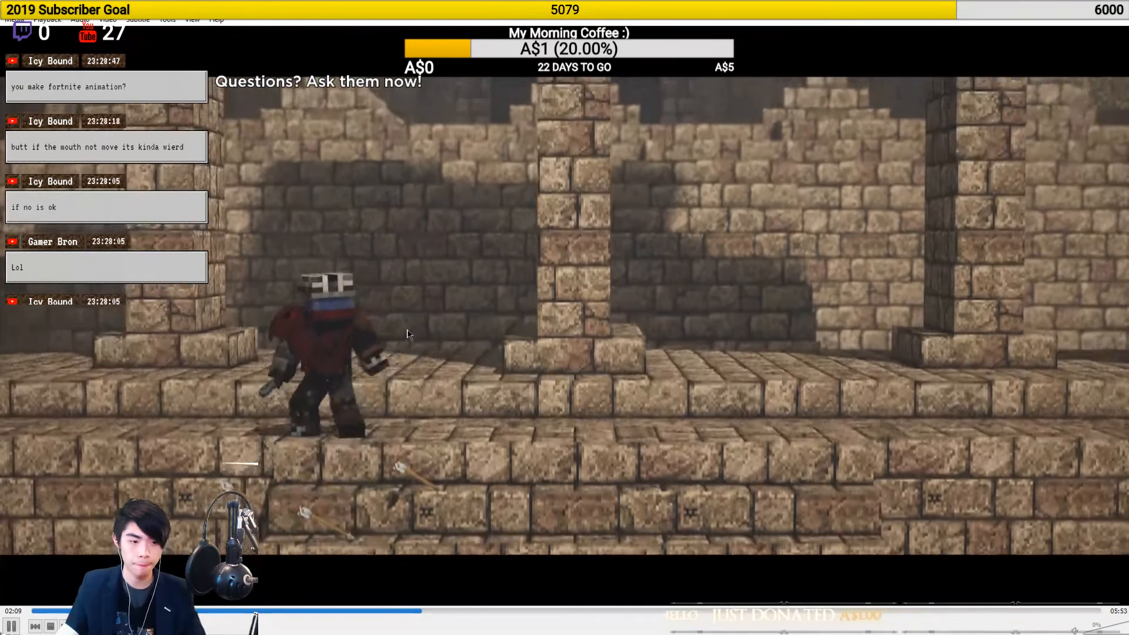
pyautogui.press('space')
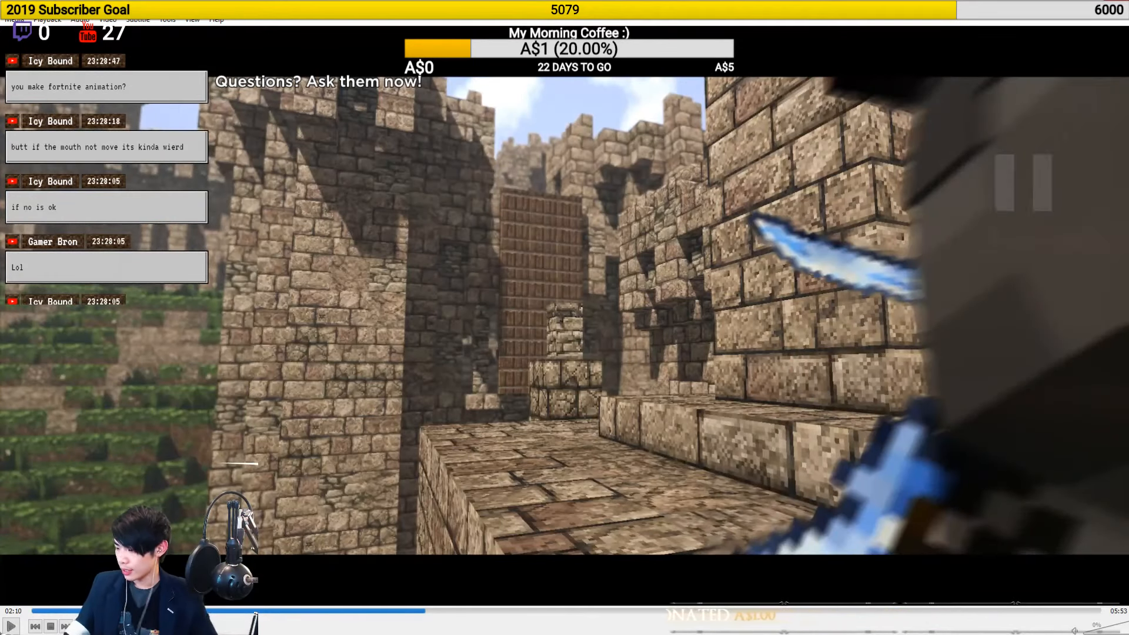
# Switch to Cinema 4D, inspect the room and Camera.1, and show the small perspective view through the scene's original Camera
pyautogui.hotkey('alt', 'Tab')
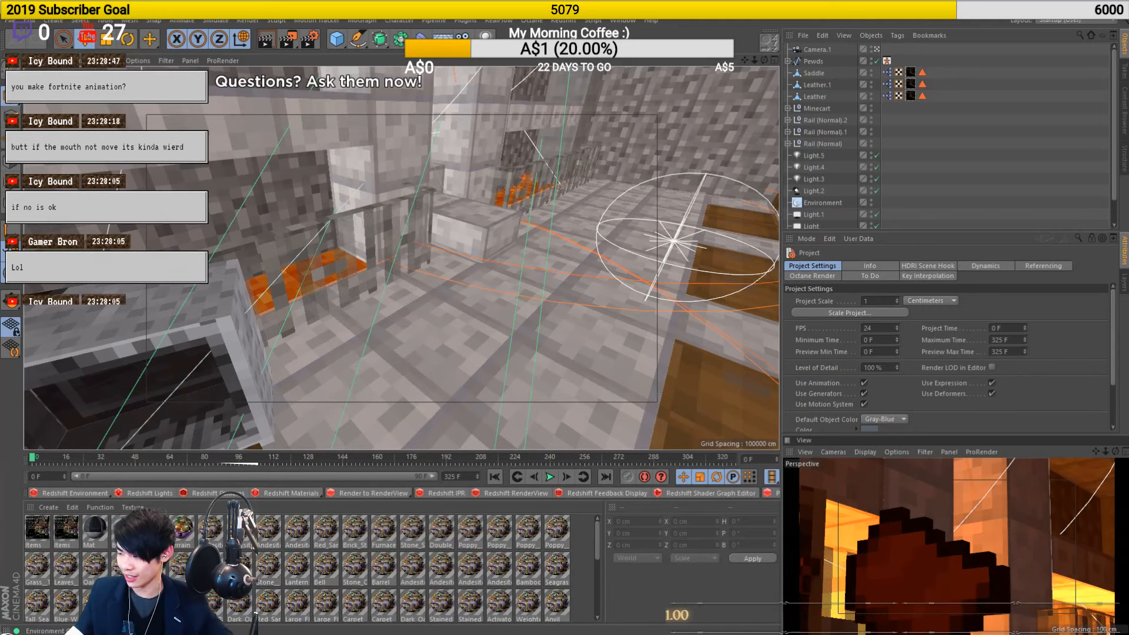
pyautogui.keyDown('alt'); pyautogui.moveTo(518, 323); pyautogui.dragTo(521, 299); pyautogui.keyUp('alt')
pyautogui.keyDown('alt'); pyautogui.moveTo(470, 340); pyautogui.dragTo(445, 318); pyautogui.keyUp('alt')
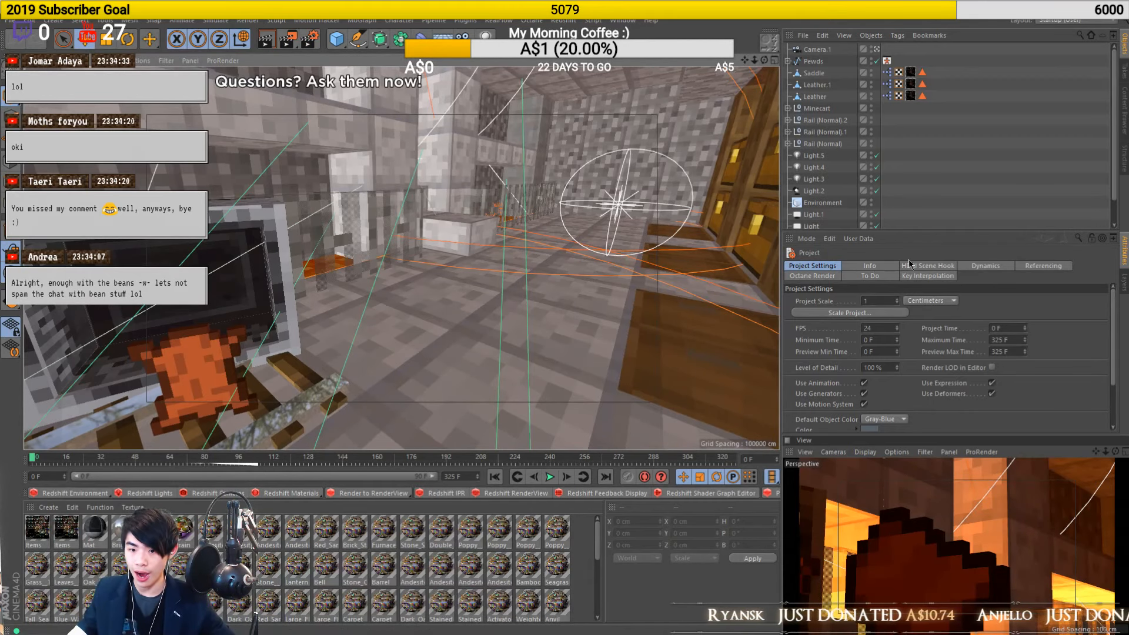
pyautogui.click(818, 49)
pyautogui.scroll(2, 951, 317)
pyautogui.scroll(-1, 950, 317)
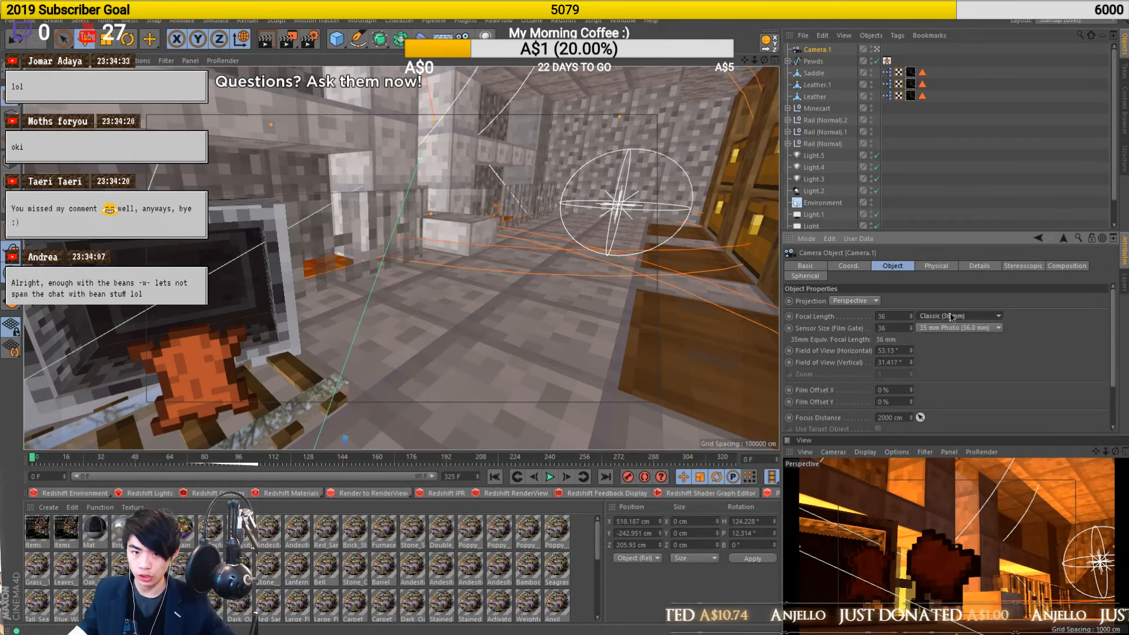
pyautogui.click(948, 139)
pyautogui.scroll(-2, 945, 139)
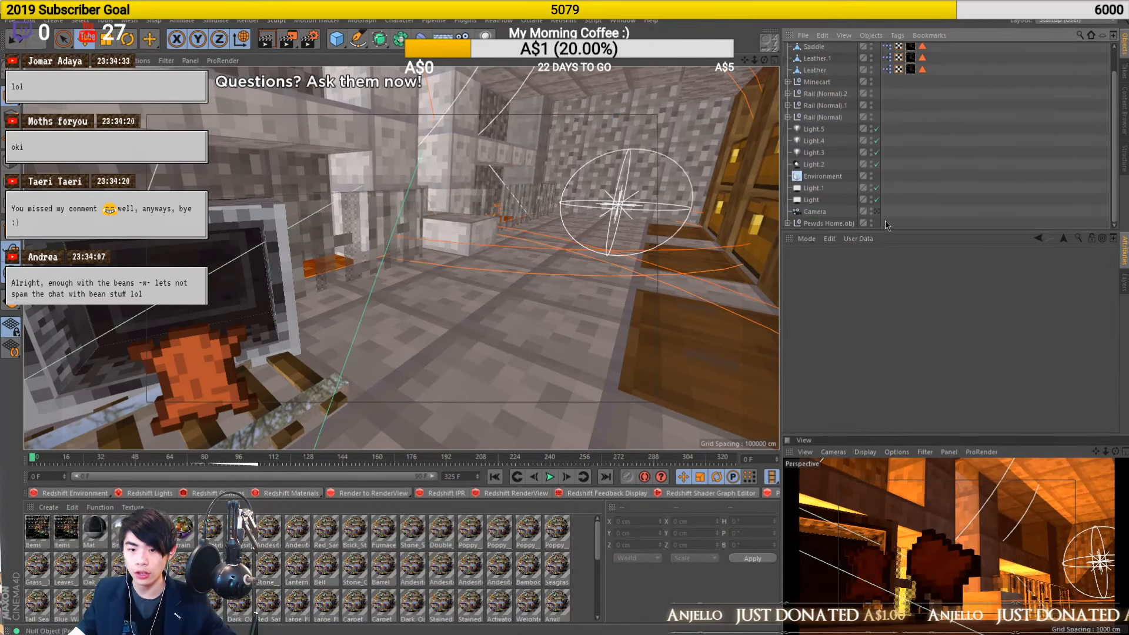
pyautogui.scroll(2, 870, 94)
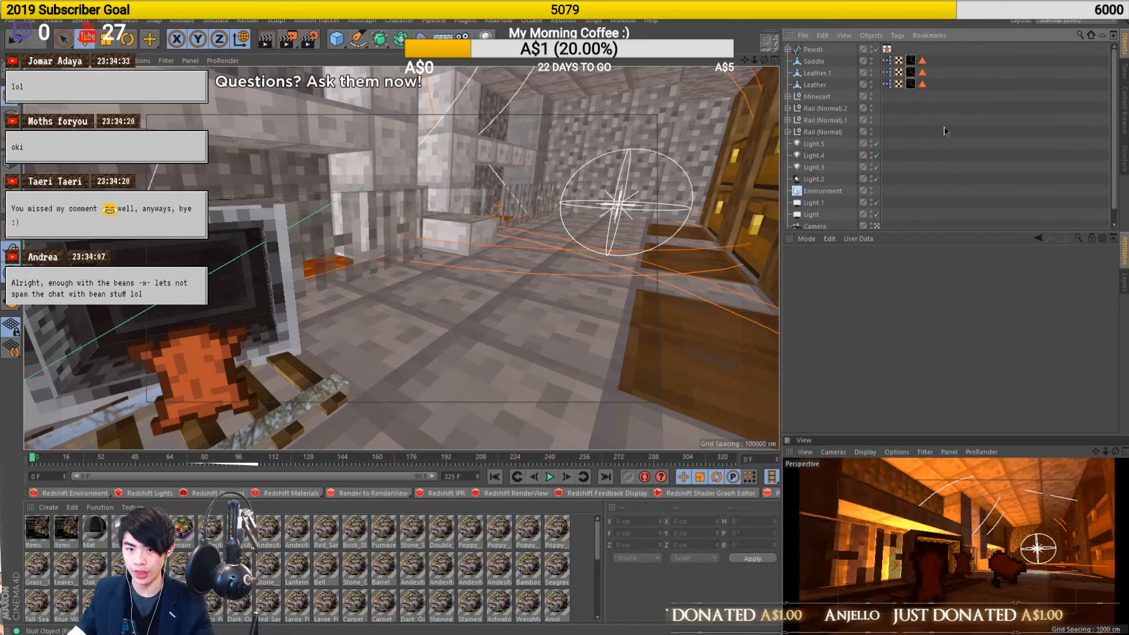
pyautogui.scroll(-1, 990, 141)
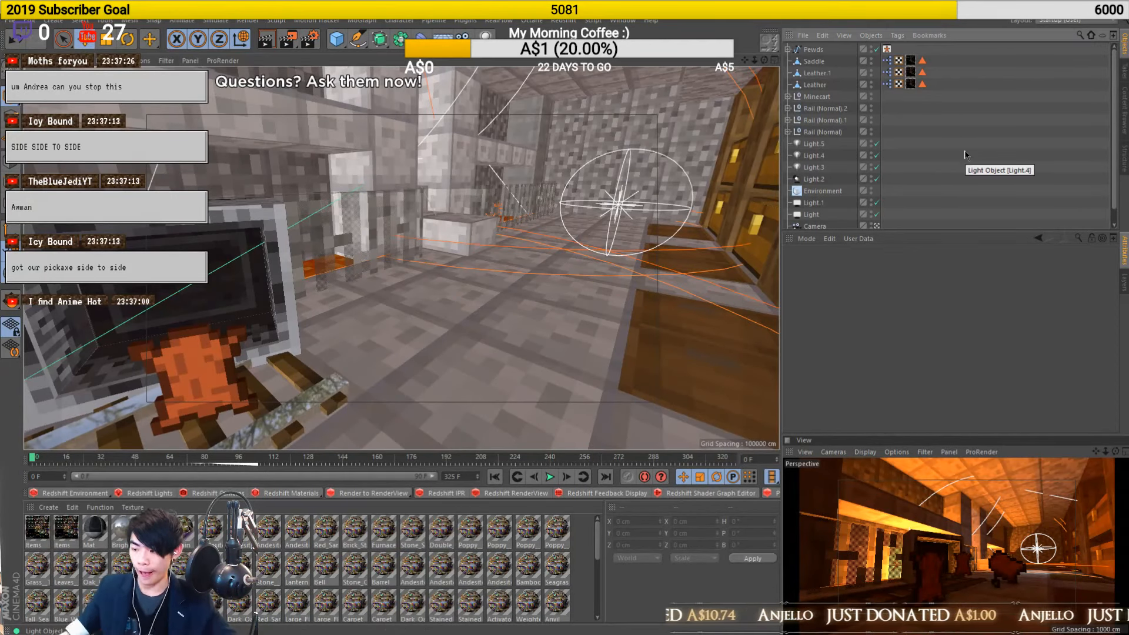
# Open the render settings and examine the Ambient Occlusion and Global Illumination options
pyautogui.click(309, 39)
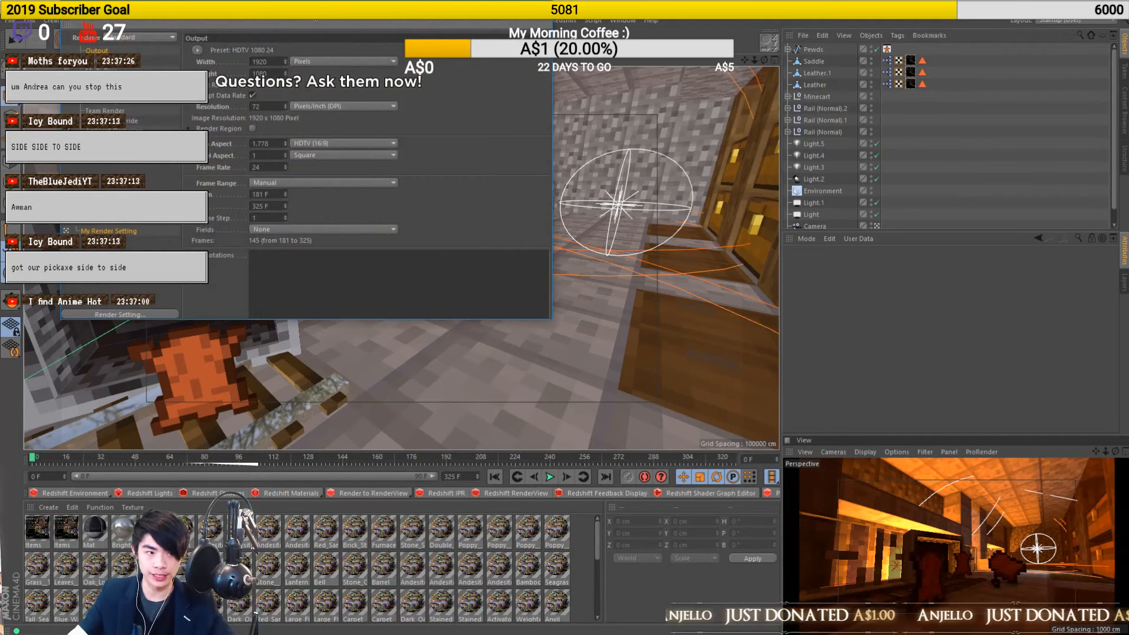
pyautogui.click(100, 165)
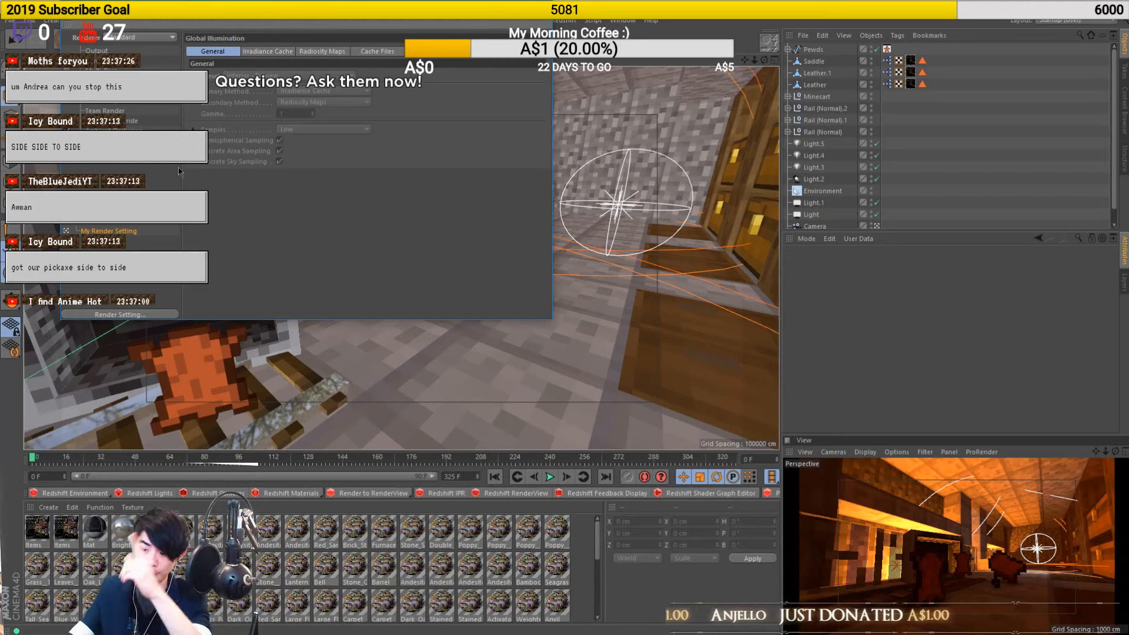
pyautogui.moveTo(250, 11); pyautogui.dragTo(485, 129)
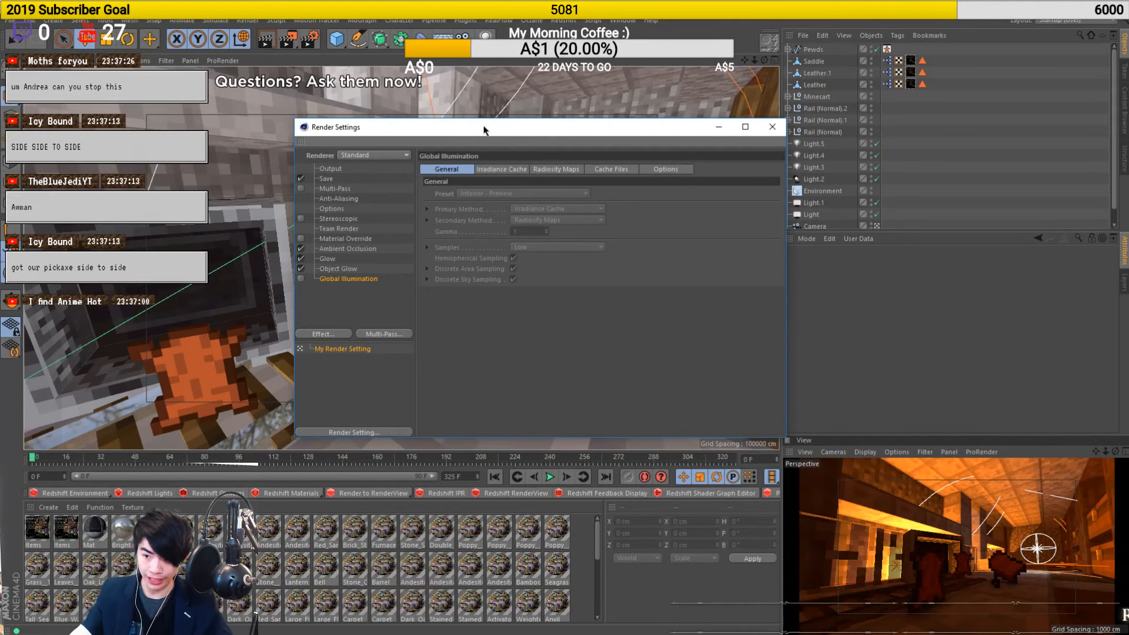
pyautogui.moveTo(484, 130); pyautogui.dragTo(457, 133)
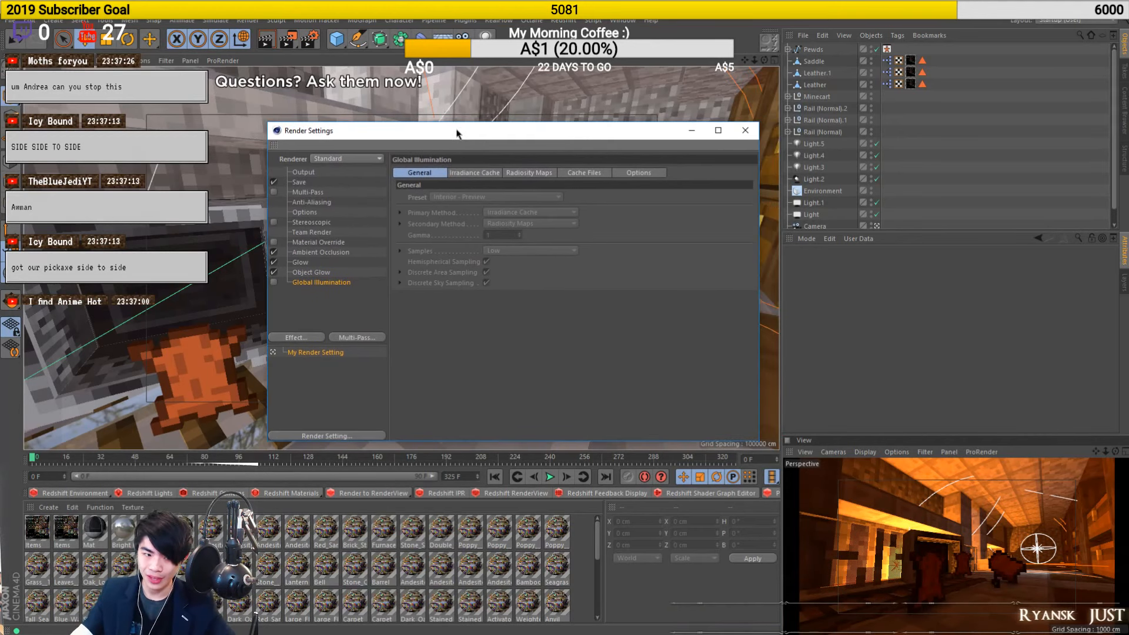
pyautogui.click(310, 252)
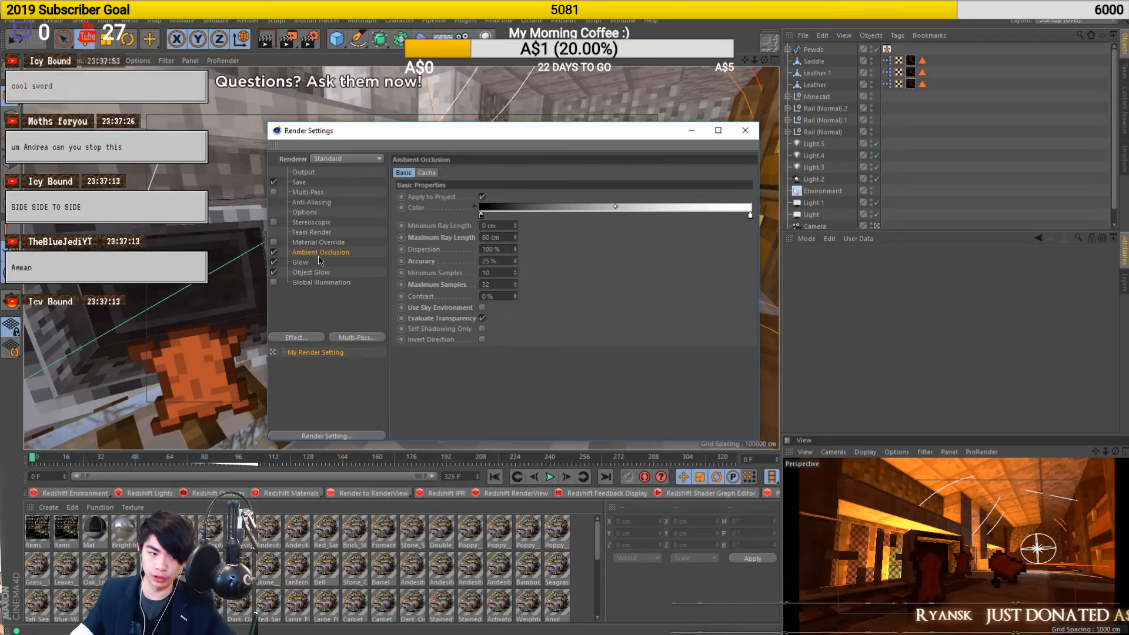
pyautogui.click(339, 282)
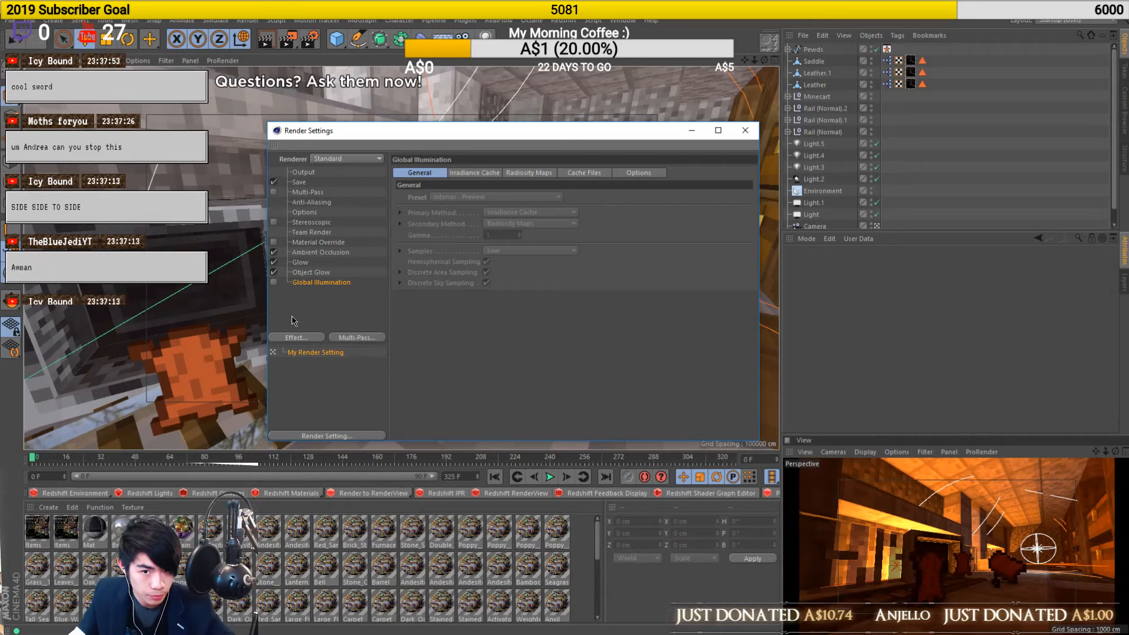
# Enable Global Illumination with the Interior - Preview preset and render the small perspective view
pyautogui.click(273, 282)
pyautogui.middleClick(876, 485)
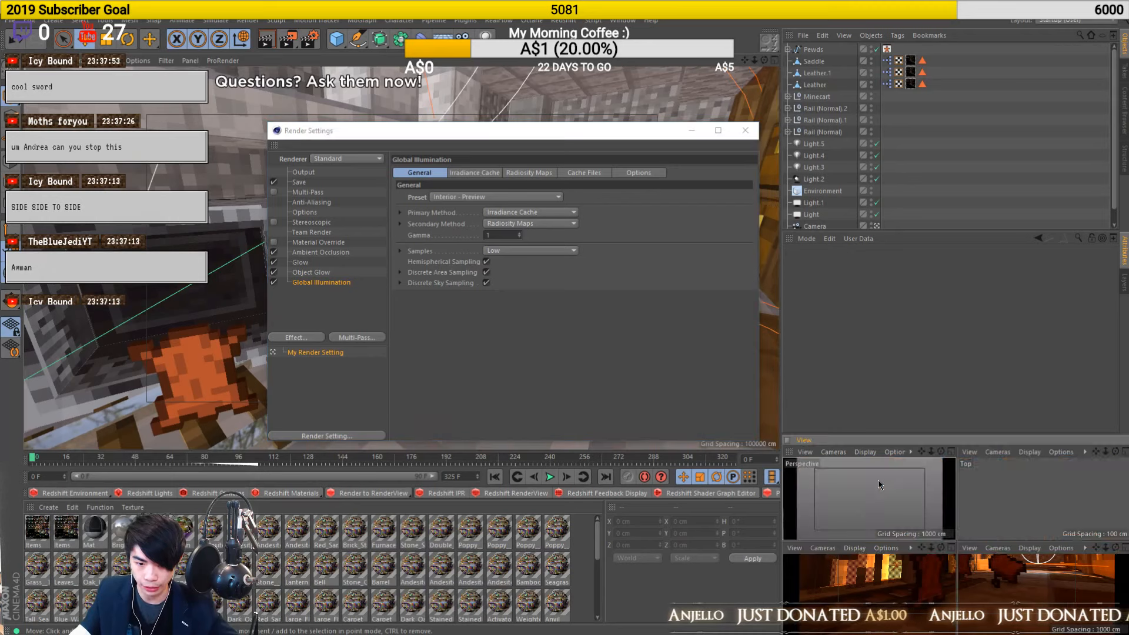
pyautogui.middleClick(872, 483)
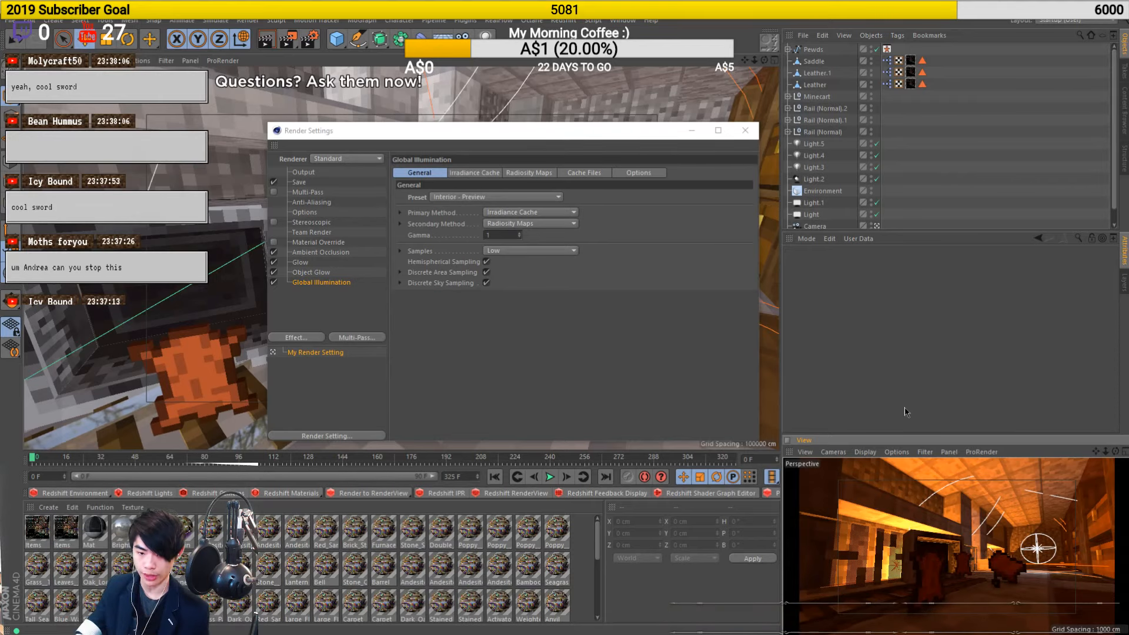
pyautogui.click(491, 197)
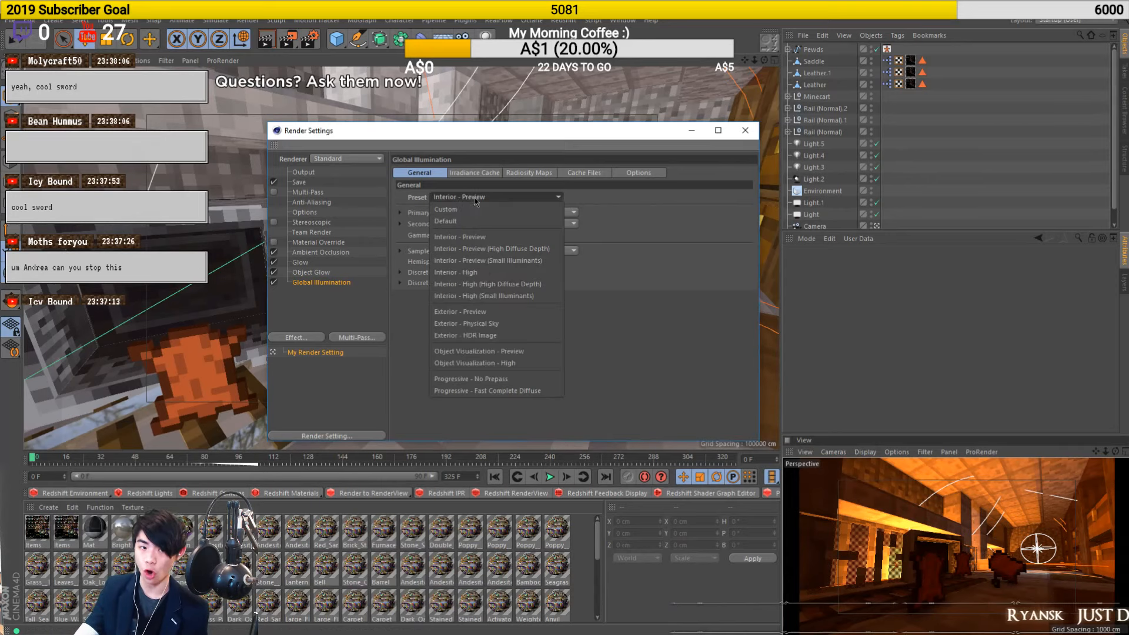
pyautogui.click(467, 238)
pyautogui.click(880, 479)
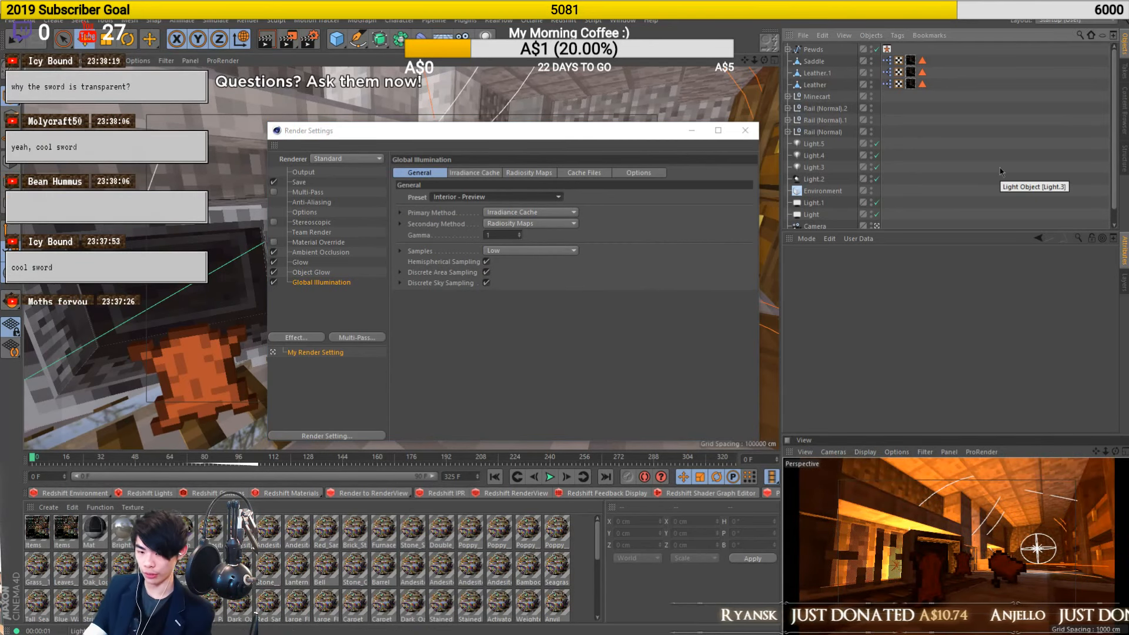
pyautogui.hotkey('ctrl', 'r')
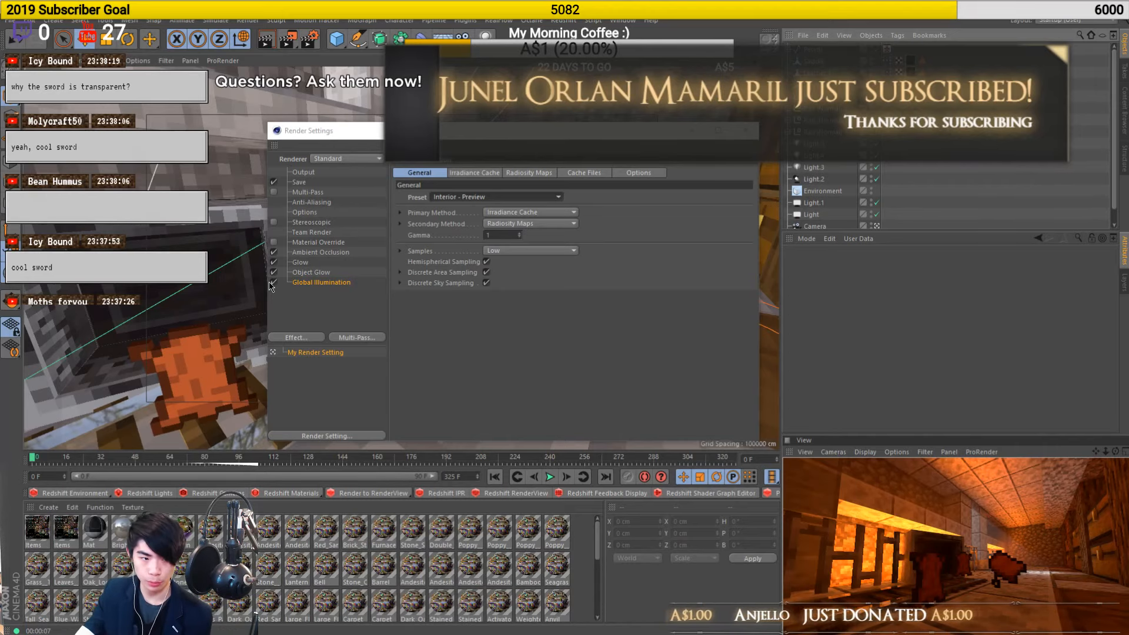
# Disable Global Illumination, render the small perspective view for comparison and close the render settings
pyautogui.click(946, 547)
pyautogui.hotkey('ctrl', 'r')
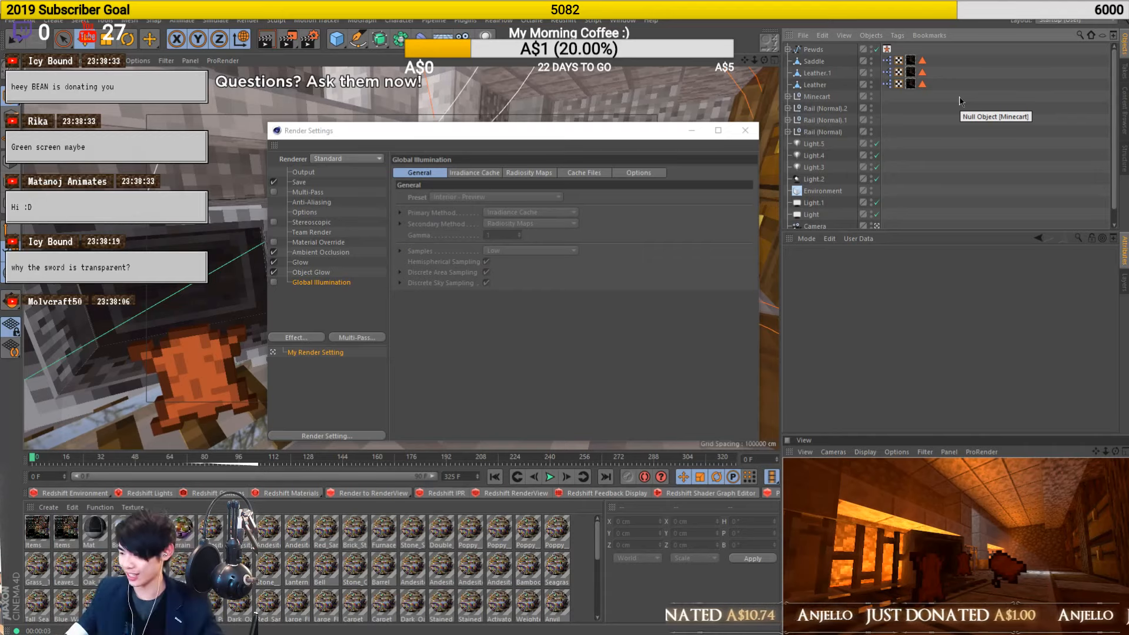
pyautogui.click(563, 338)
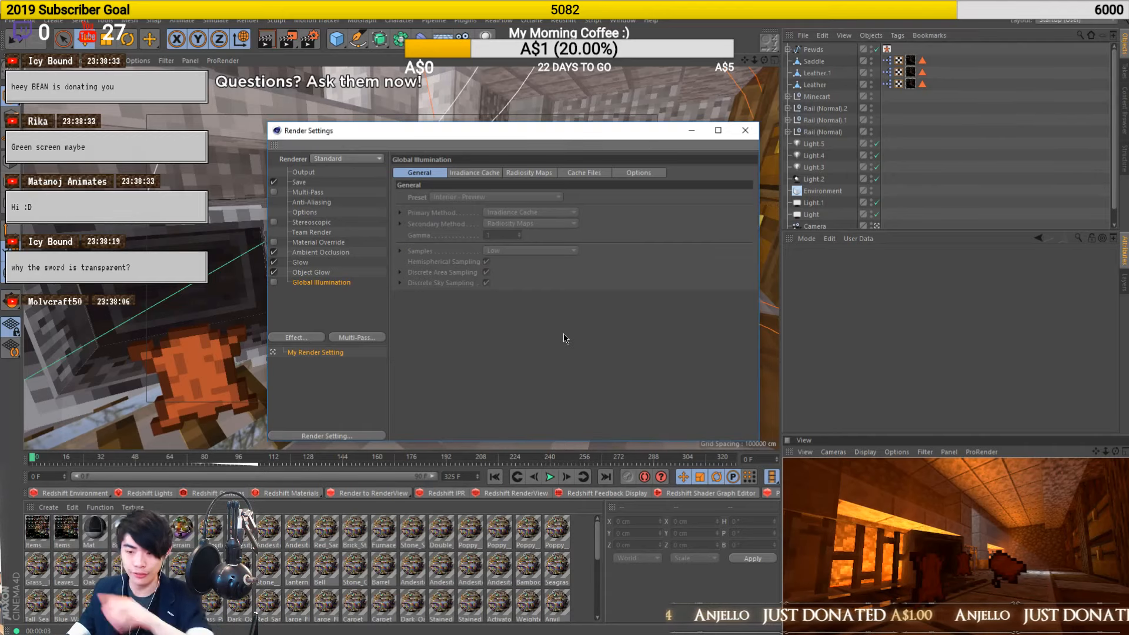
pyautogui.click(745, 131)
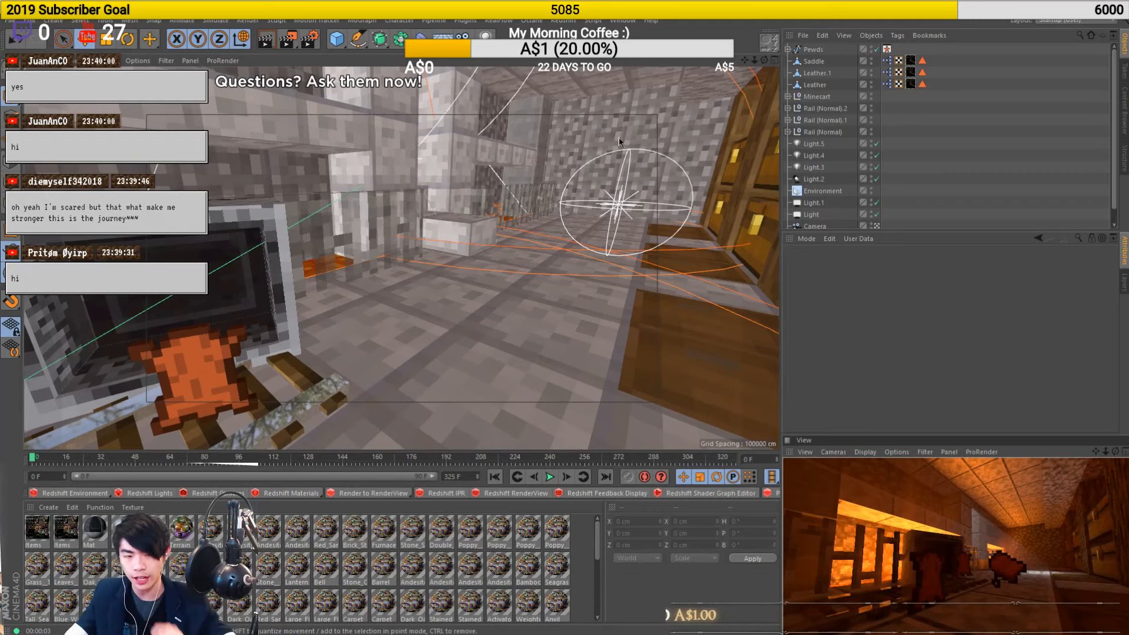
# Clear the object selection and render the small perspective view again
pyautogui.click(985, 204)
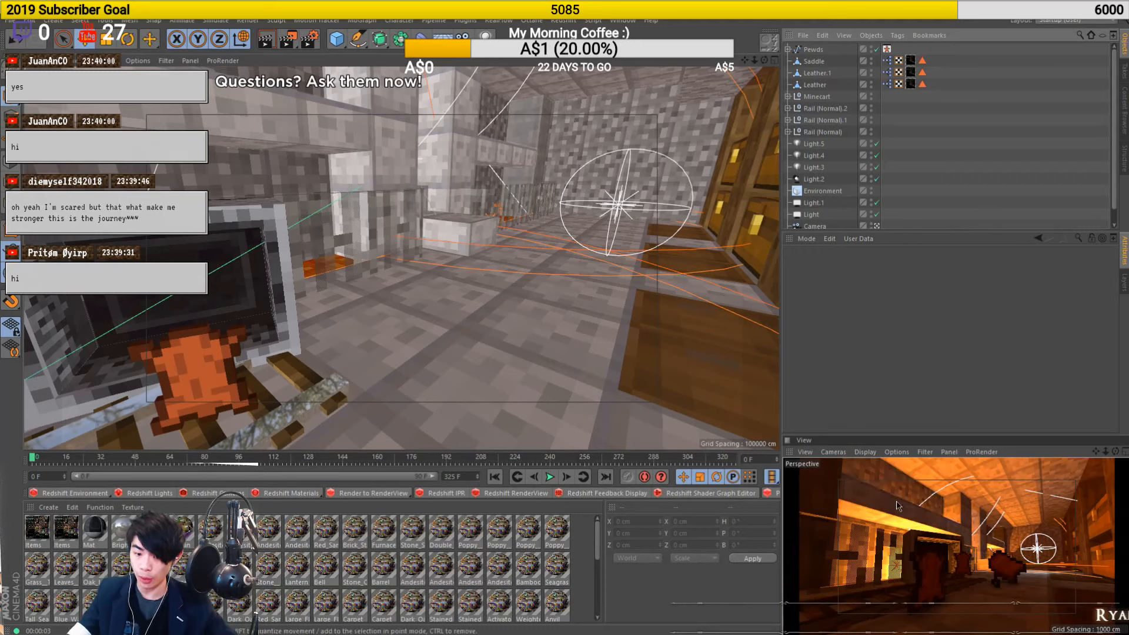
pyautogui.middleClick(896, 505)
pyautogui.middleClick(896, 506)
pyautogui.hotkey('ctrl', 'r')
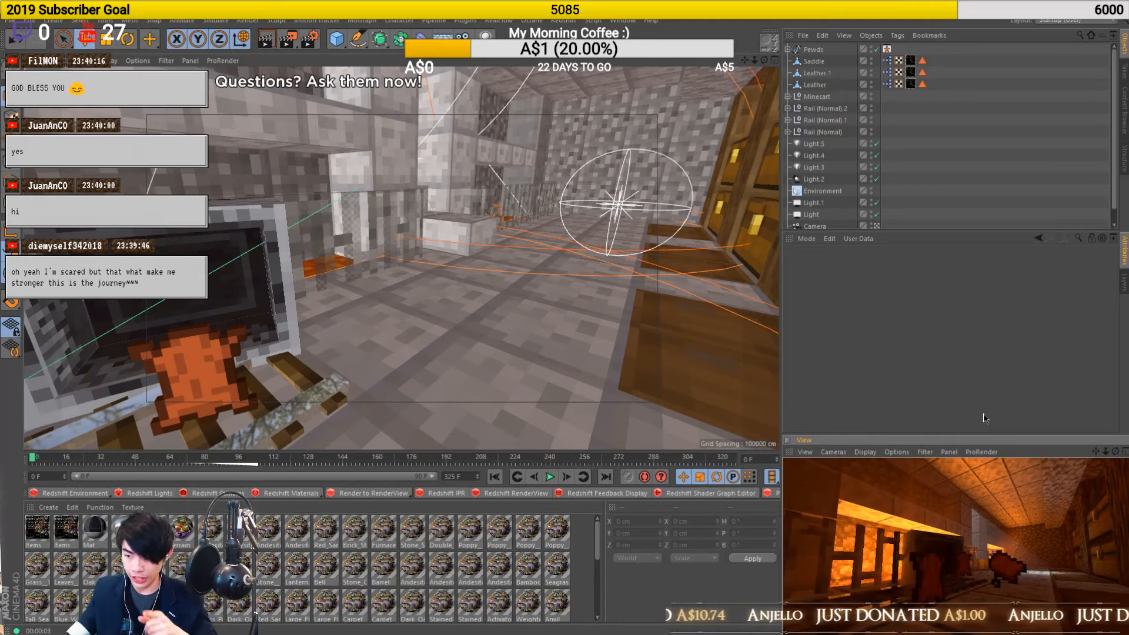
# Show the main view through the scene's Camera and return it to the free editor camera
pyautogui.click(82, 61)
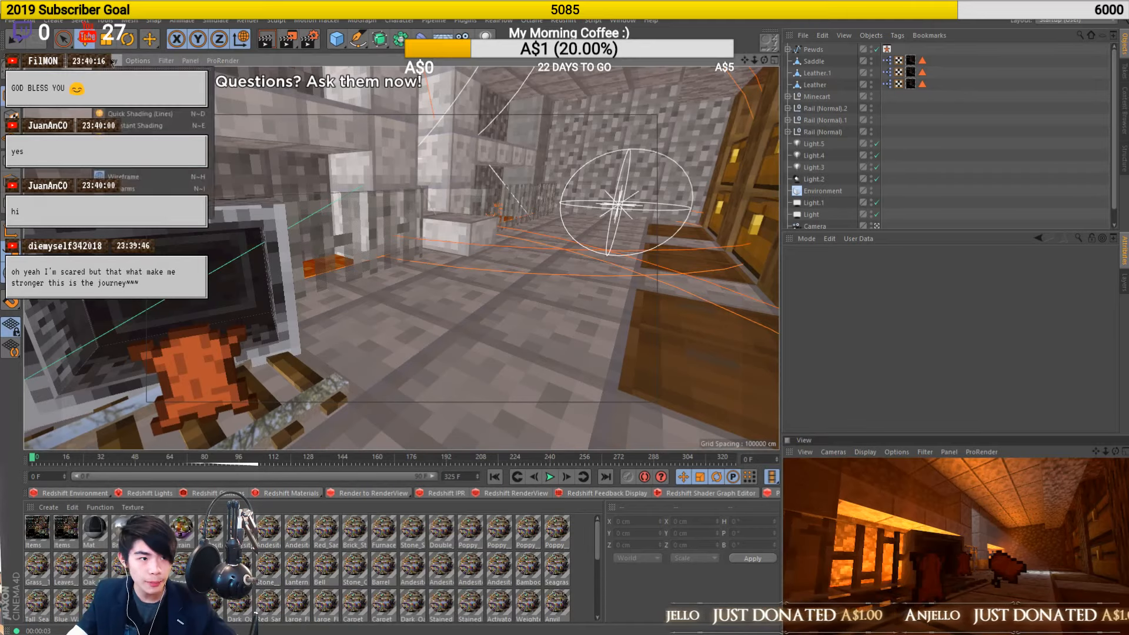
pyautogui.moveTo(111, 89)
pyautogui.click(221, 107)
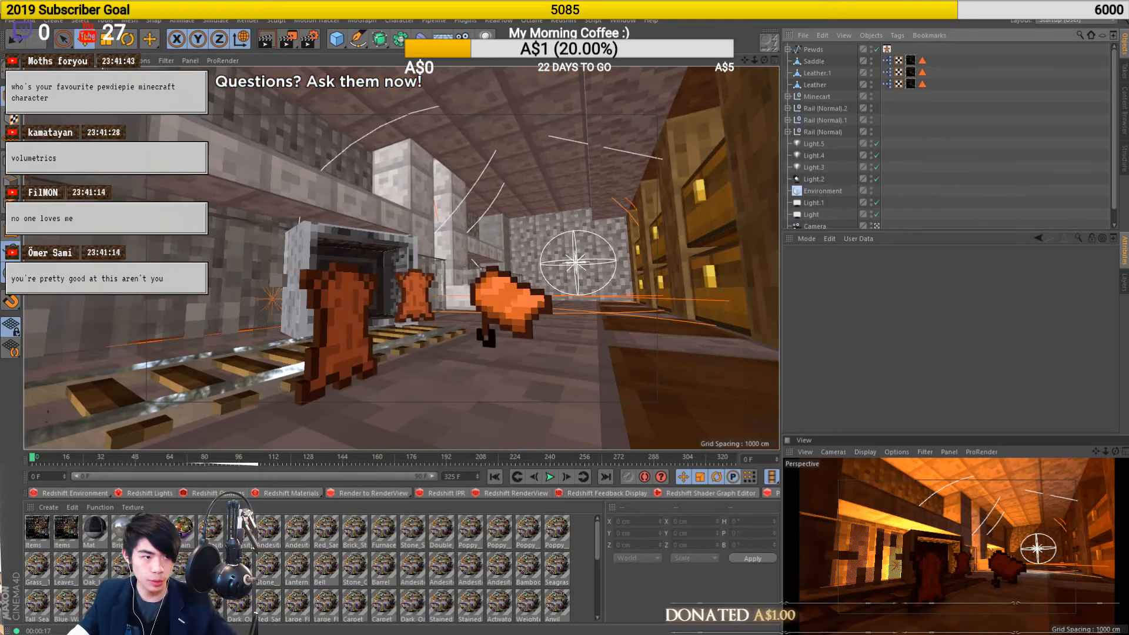
pyautogui.click(140, 61)
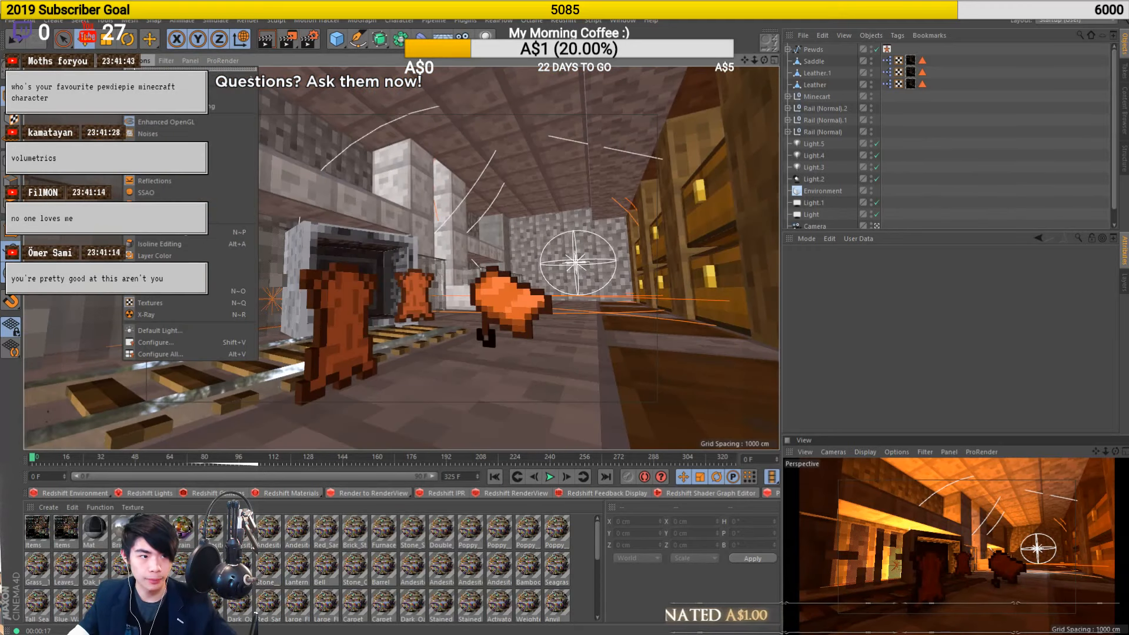
pyautogui.moveTo(75, 61)
pyautogui.moveTo(117, 90)
pyautogui.click(203, 94)
# Select the volumetric spot light Light.2 above the building and examine where its cone enters the room
pyautogui.keyDown('alt'); pyautogui.moveTo(307, 208); pyautogui.dragTo(394, 284, button='middle'); pyautogui.keyUp('alt')
pyautogui.keyDown('alt'); pyautogui.moveTo(470, 165); pyautogui.dragTo(451, 187, button='middle'); pyautogui.keyUp('alt')
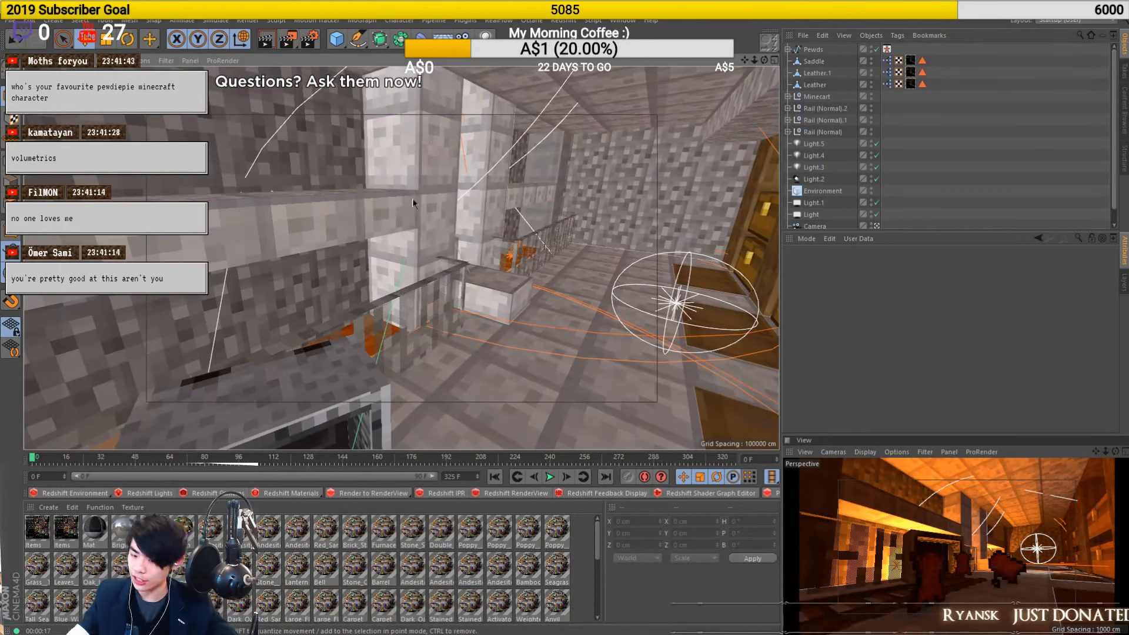
pyautogui.keyDown('alt'); pyautogui.moveTo(462, 146); pyautogui.dragTo(448, 151, button='middle'); pyautogui.keyUp('alt')
pyautogui.scroll(3, 431, 157)
pyautogui.keyDown('alt'); pyautogui.moveTo(427, 211); pyautogui.dragTo(381, 214); pyautogui.keyUp('alt')
pyautogui.scroll(-5, 491, 225)
pyautogui.click(381, 214)
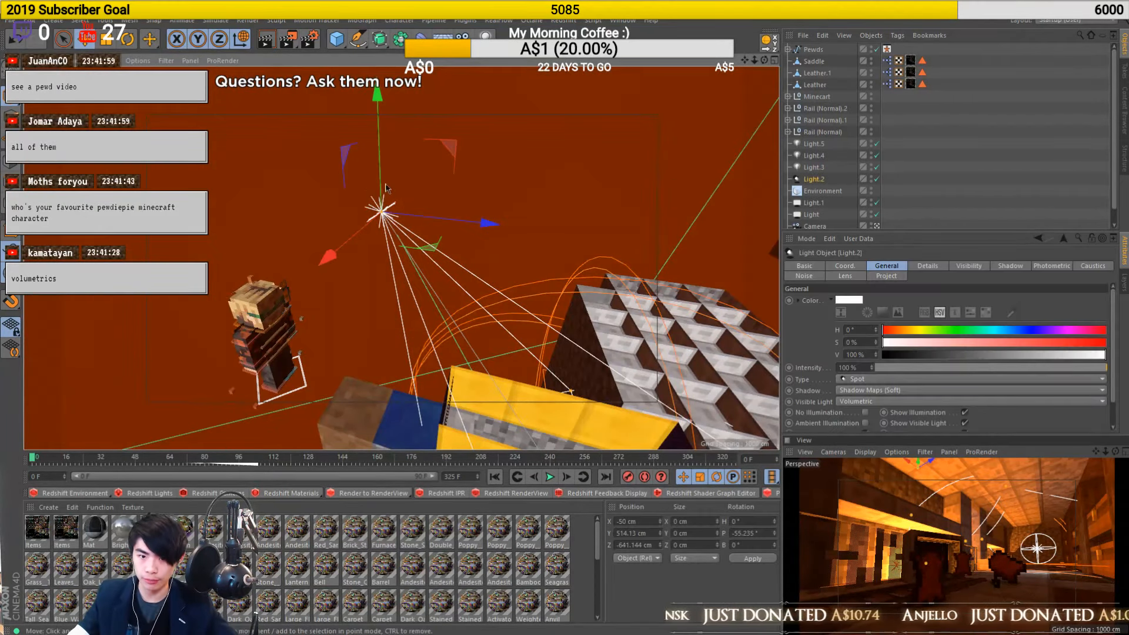
pyautogui.scroll(4, 483, 389)
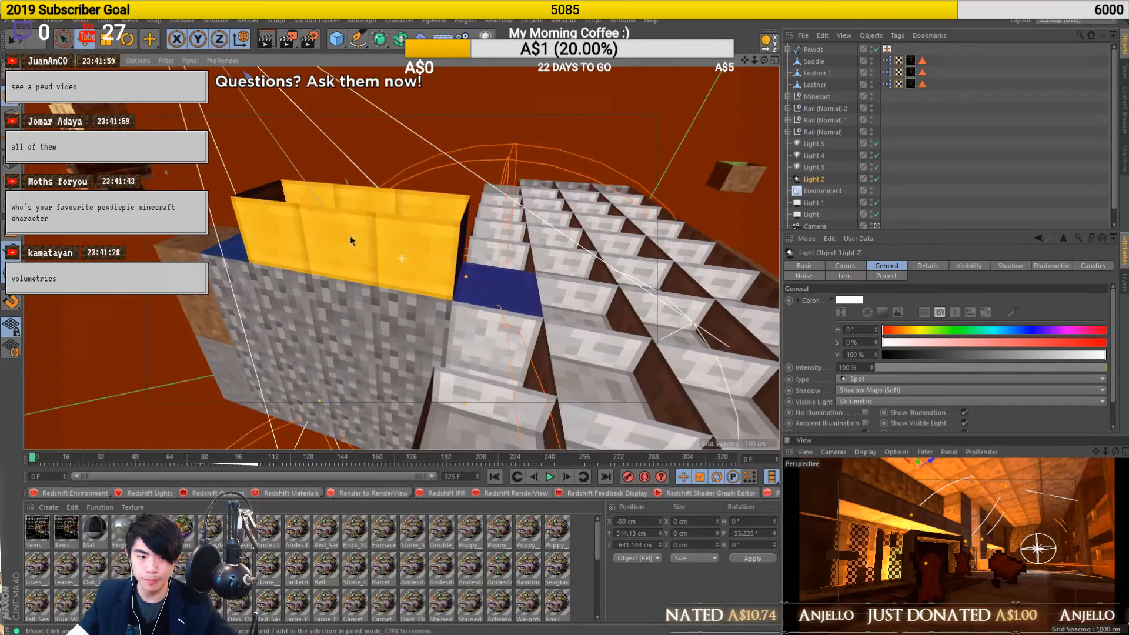
pyautogui.scroll(2, 519, 364)
pyautogui.scroll(6, 302, 212)
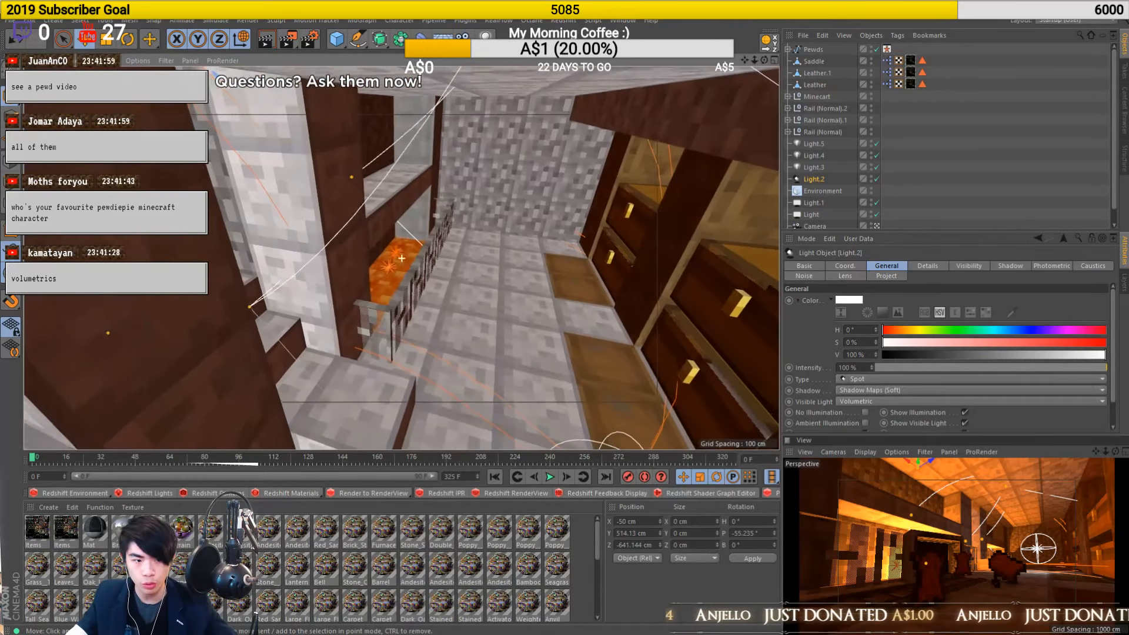
pyautogui.scroll(-1, 392, 321)
# Select the omni light Light.3 and examine its placement in the room from several angles
pyautogui.click(813, 167)
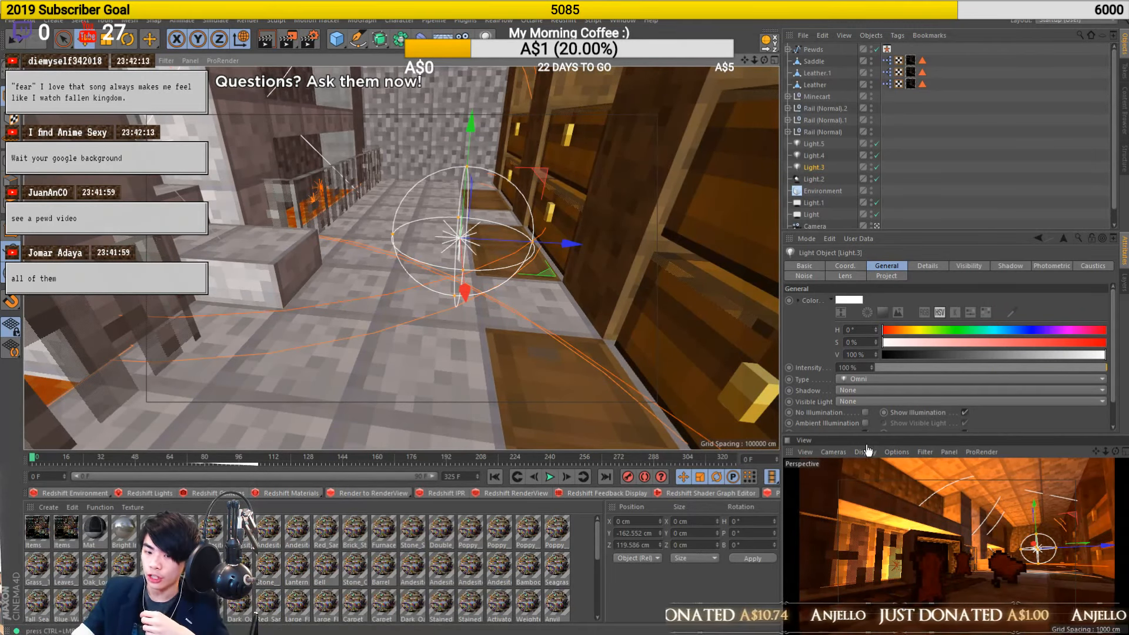
pyautogui.click(895, 451)
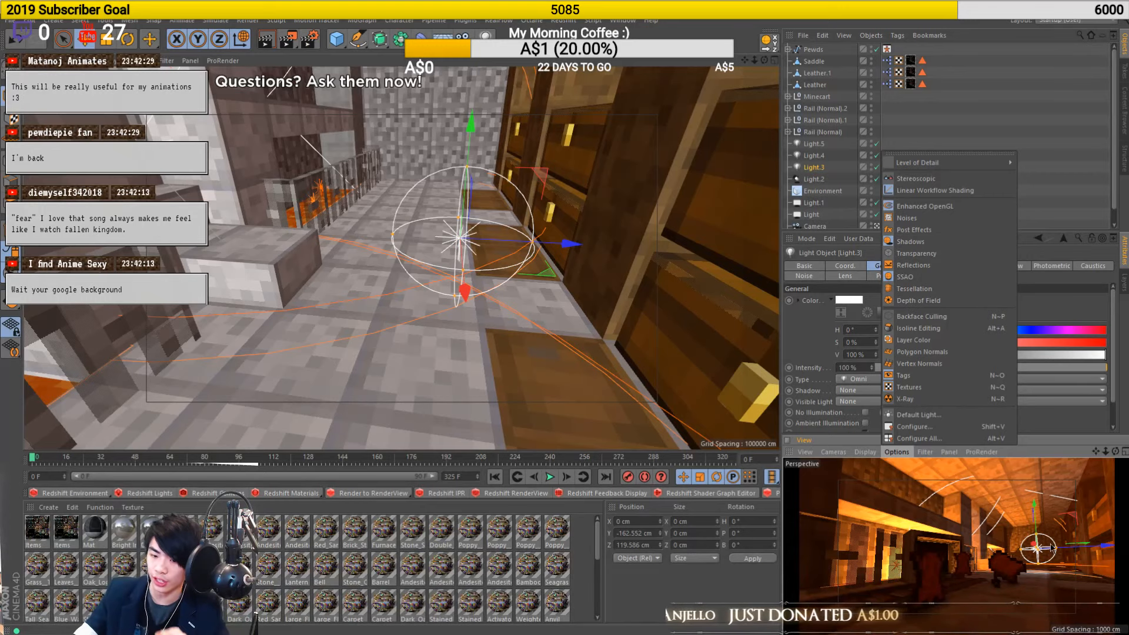
pyautogui.click(1049, 443)
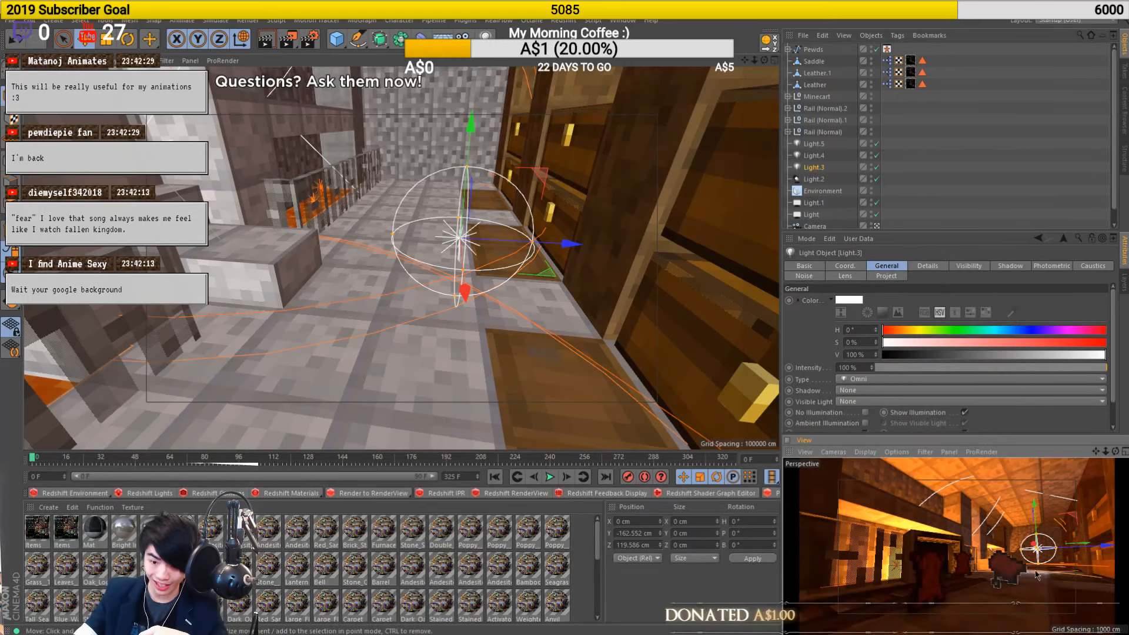
pyautogui.keyDown('alt'); pyautogui.moveTo(461, 240); pyautogui.dragTo(541, 369); pyautogui.keyUp('alt')
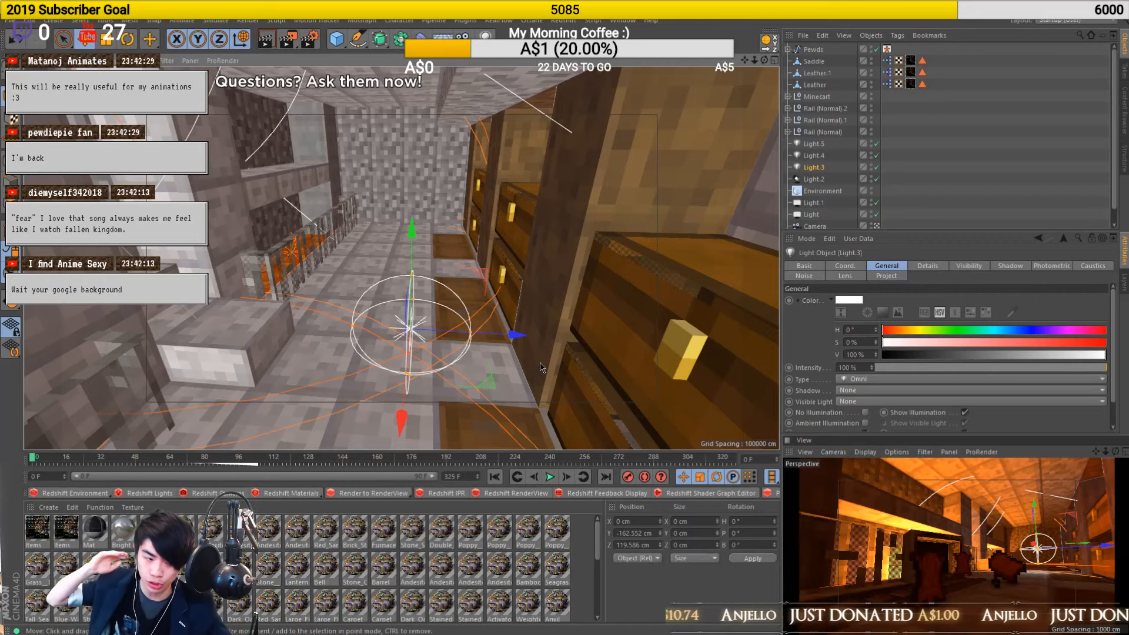
pyautogui.keyDown('alt'); pyautogui.moveTo(541, 367); pyautogui.dragTo(462, 248); pyautogui.keyUp('alt')
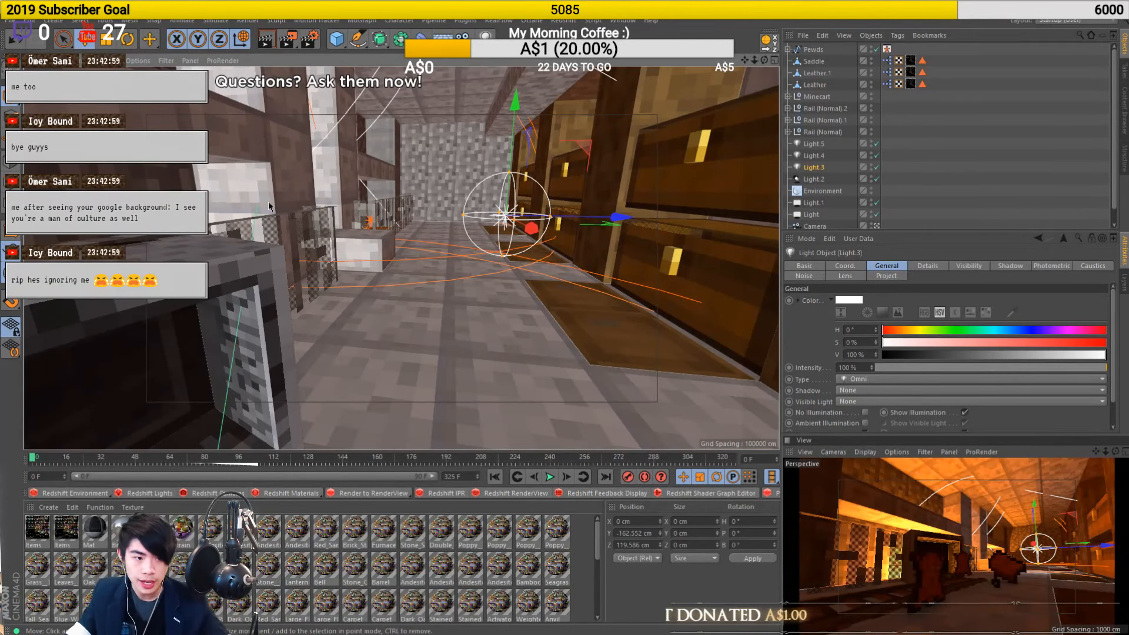
pyautogui.keyDown('alt'); pyautogui.moveTo(289, 252); pyautogui.dragTo(485, 217); pyautogui.keyUp('alt')
pyautogui.keyDown('alt'); pyautogui.moveTo(386, 391); pyautogui.dragTo(464, 282); pyautogui.keyUp('alt')
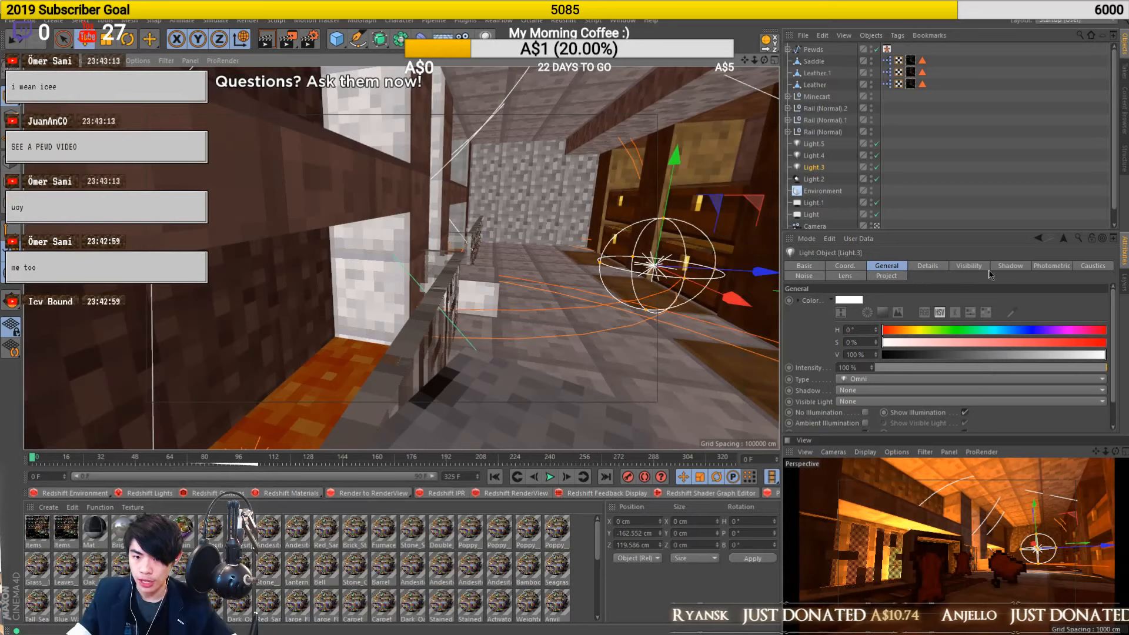
# Try Shadow Maps (Soft) with a dark brown shadow color on Light.3 and set its shadow type back to None
pyautogui.click(1014, 268)
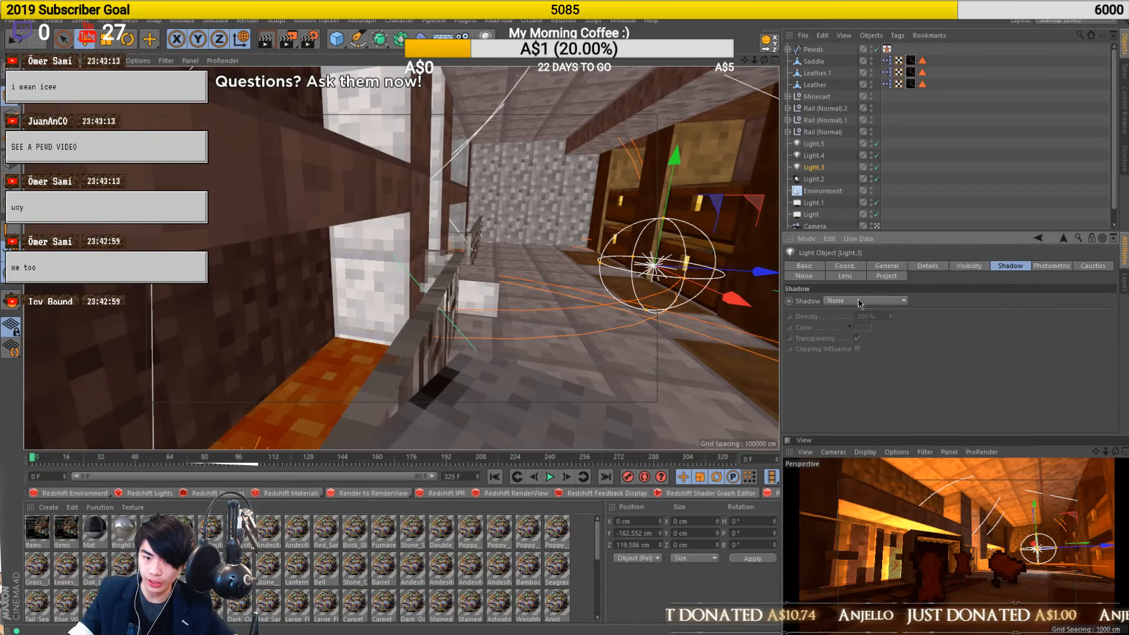
pyautogui.click(858, 300)
pyautogui.click(858, 311)
pyautogui.click(877, 327)
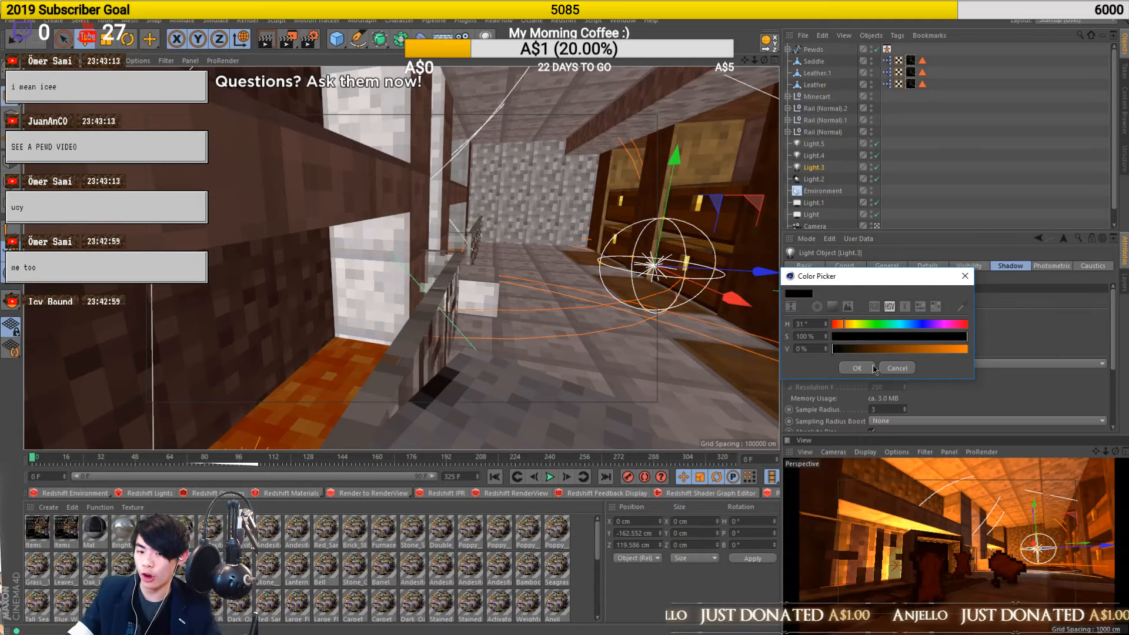
pyautogui.click(852, 351)
pyautogui.click(856, 368)
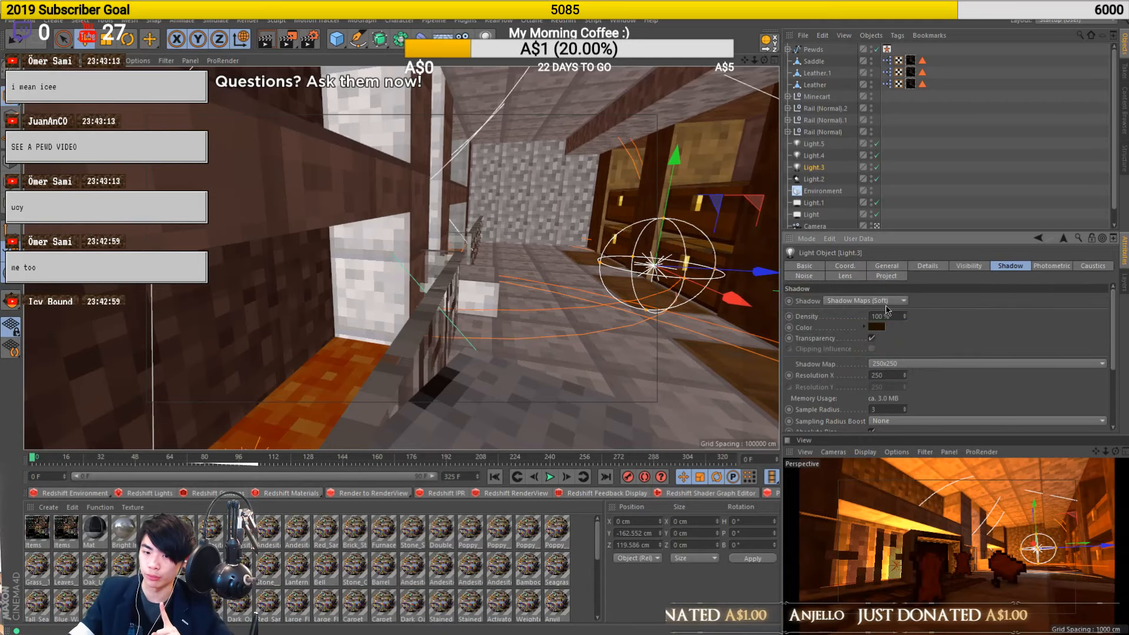
pyautogui.click(866, 301)
pyautogui.click(867, 307)
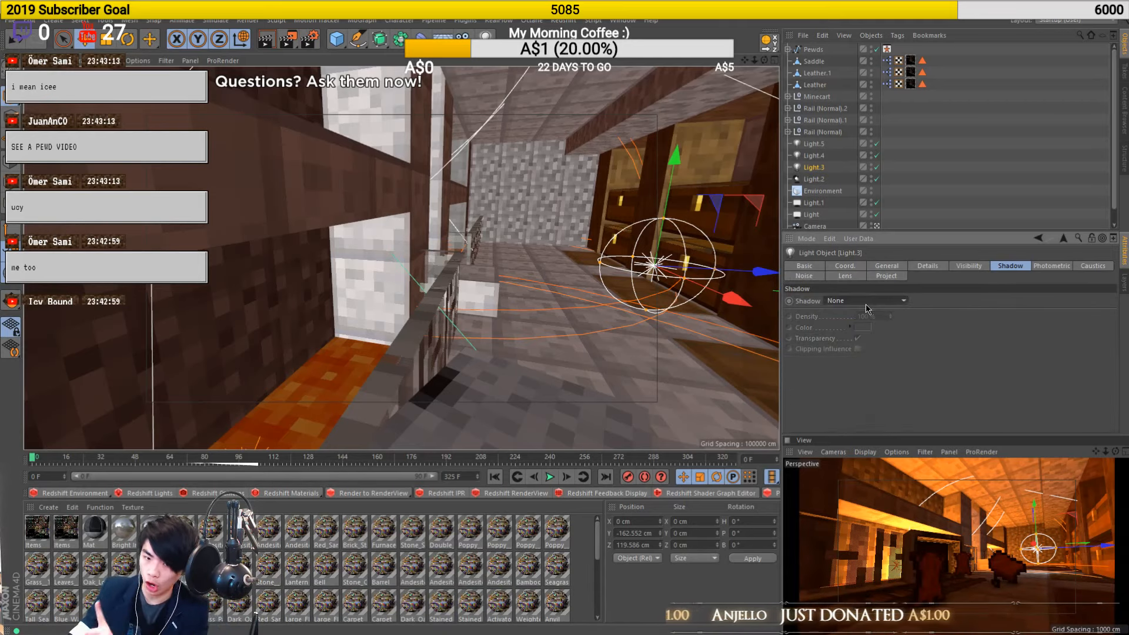
# Turn the Environment object's fog off and on again to compare the live render of the room
pyautogui.click(928, 225)
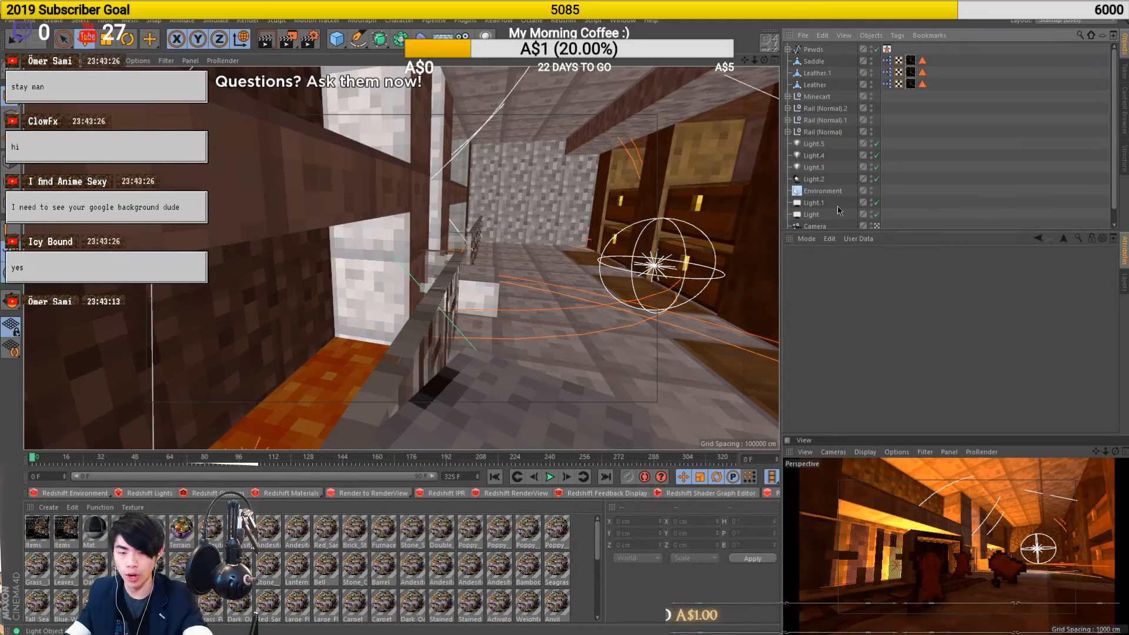
pyautogui.click(805, 196)
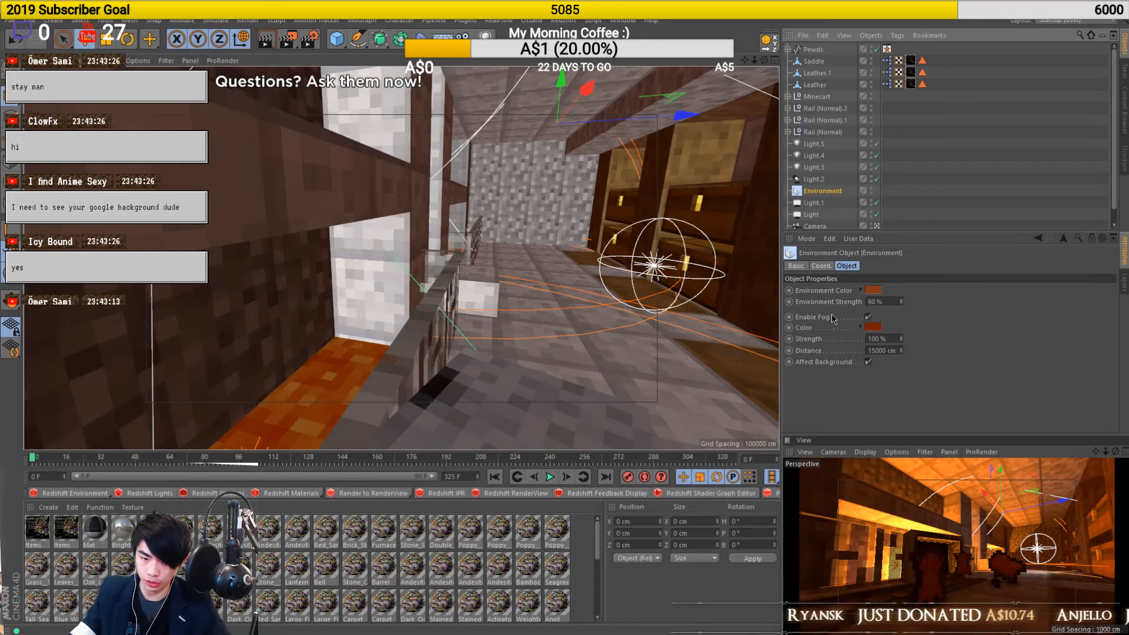
pyautogui.keyDown('alt'); pyautogui.moveTo(547, 349); pyautogui.dragTo(437, 365, button='middle'); pyautogui.keyUp('alt')
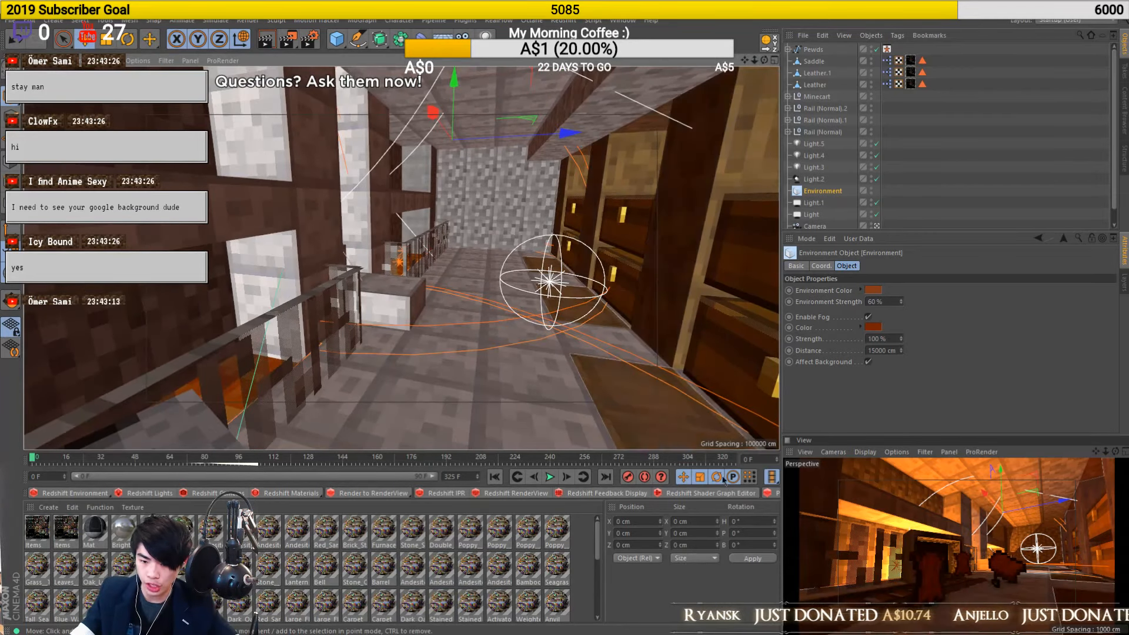
pyautogui.middleClick(365, 235)
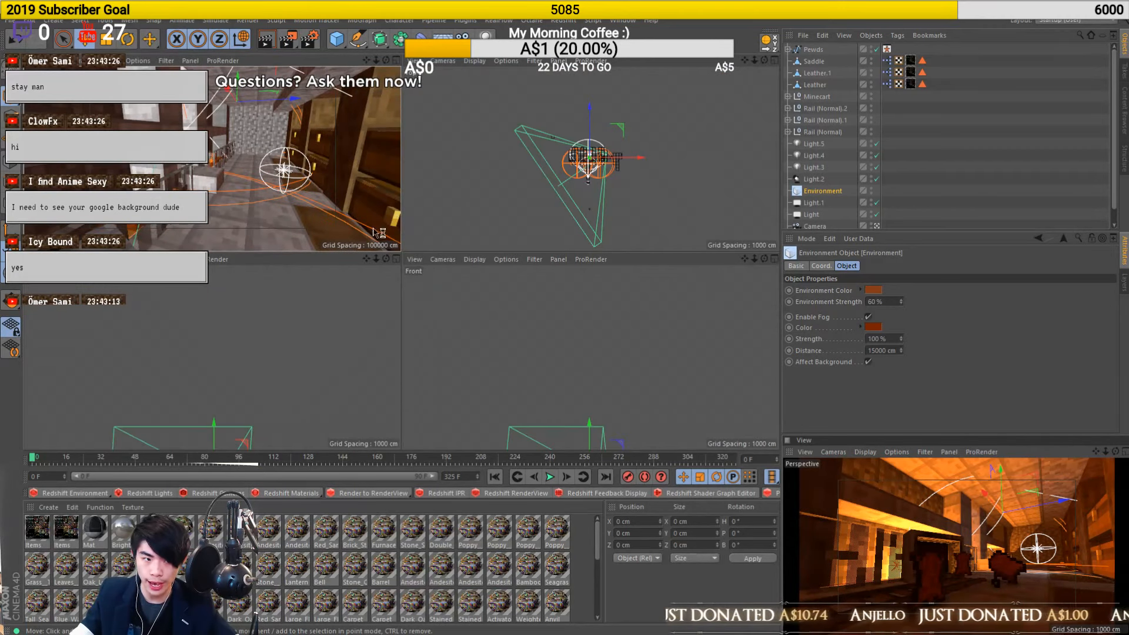
pyautogui.middleClick(327, 214)
pyautogui.scroll(-4, 322, 215)
pyautogui.keyDown('alt'); pyautogui.moveTo(413, 341); pyautogui.dragTo(420, 314); pyautogui.keyUp('alt')
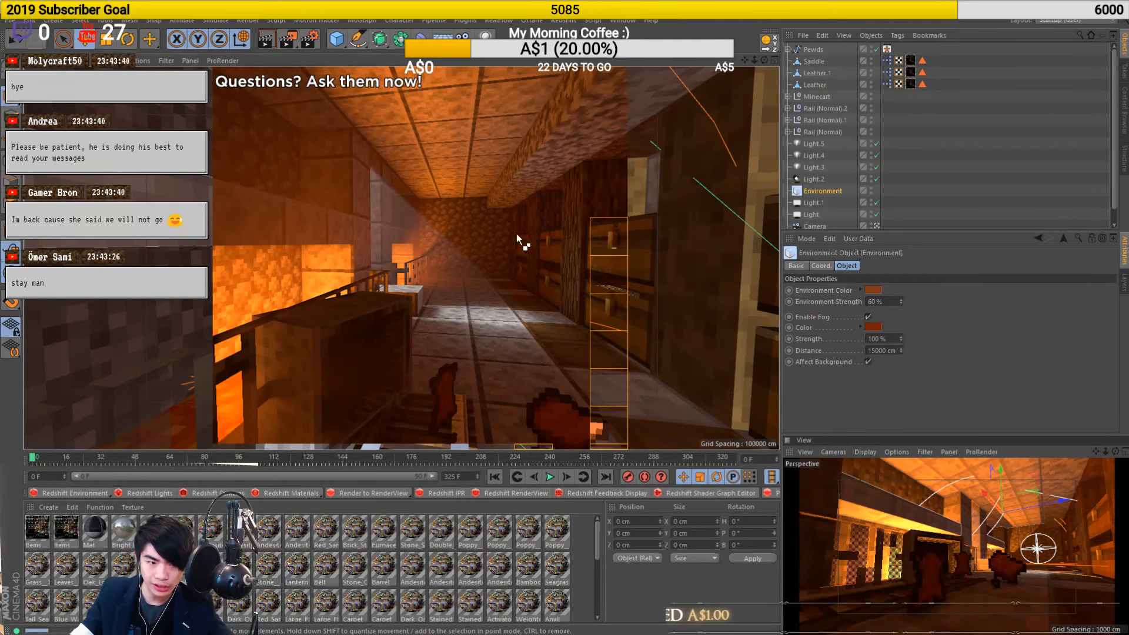
pyautogui.click(868, 317)
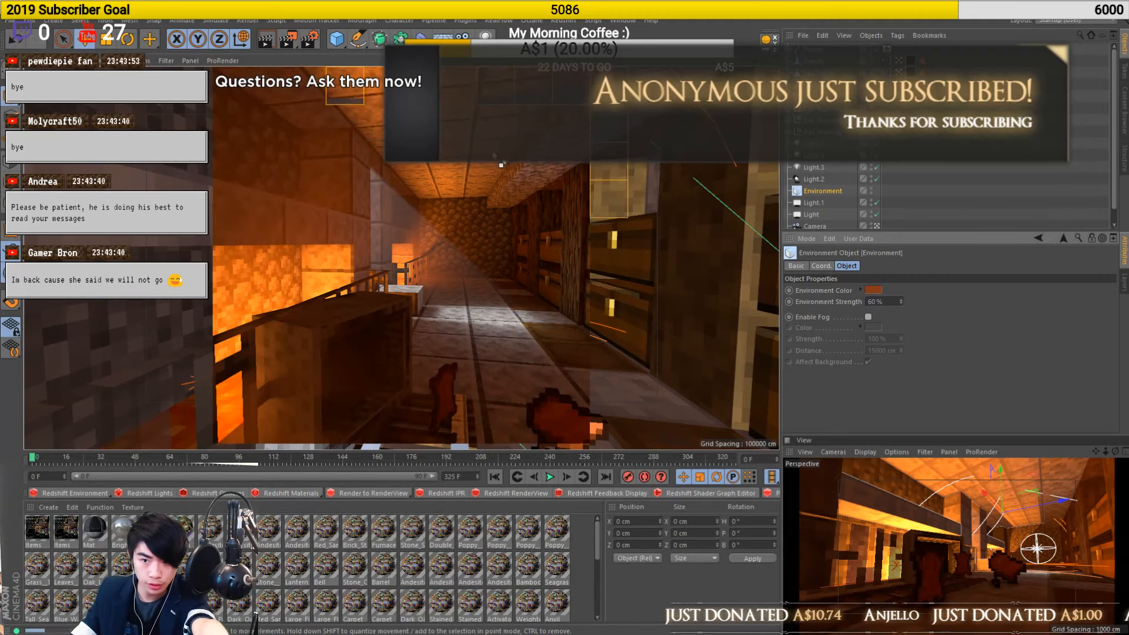
pyautogui.click(868, 317)
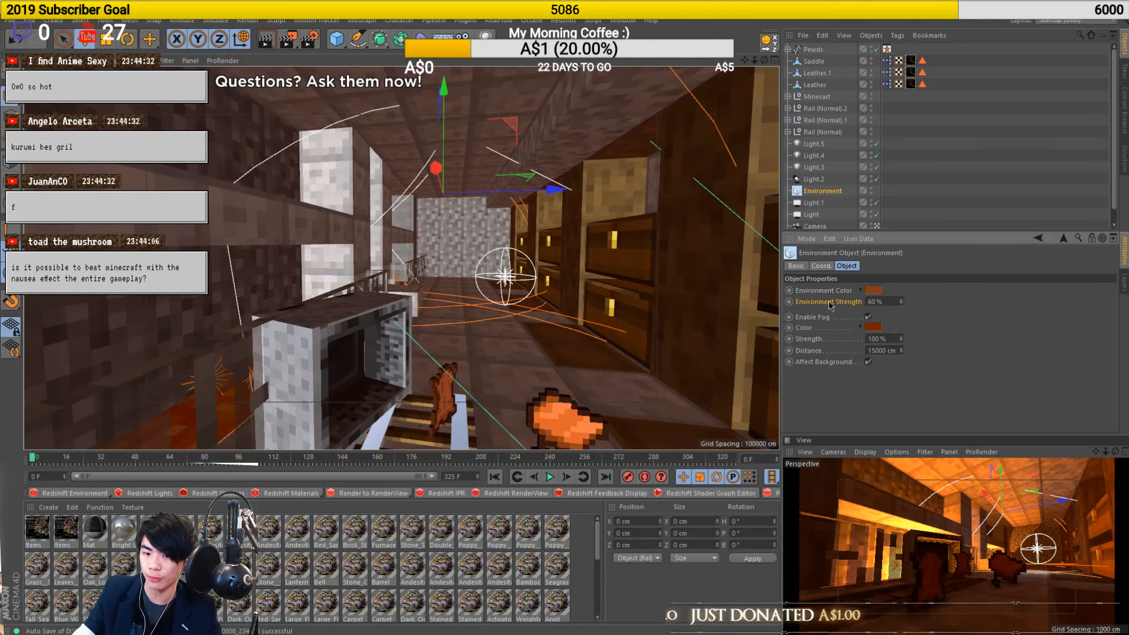
# Try Environment Strength values of 0% and 100% on the Environment object and return it to 60%
pyautogui.moveTo(894, 301); pyautogui.dragTo(865, 314)
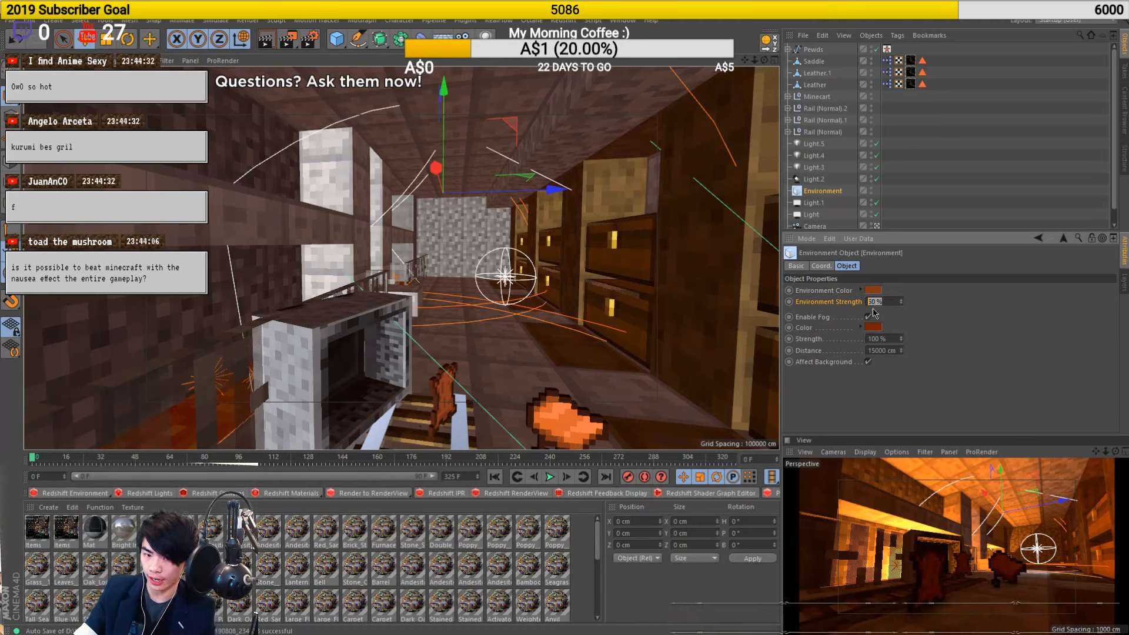
pyautogui.write('0')
pyautogui.press('Return')
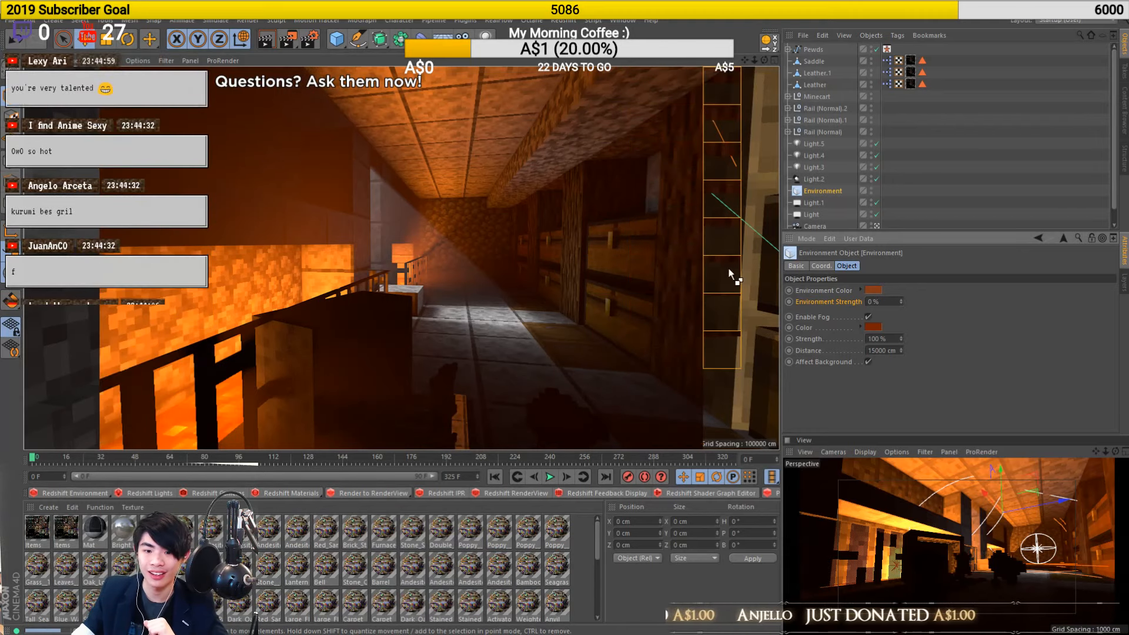
pyautogui.doubleClick(878, 302)
pyautogui.write('4')
pyautogui.press('Return')
pyautogui.hotkey('ctrl', 'z')
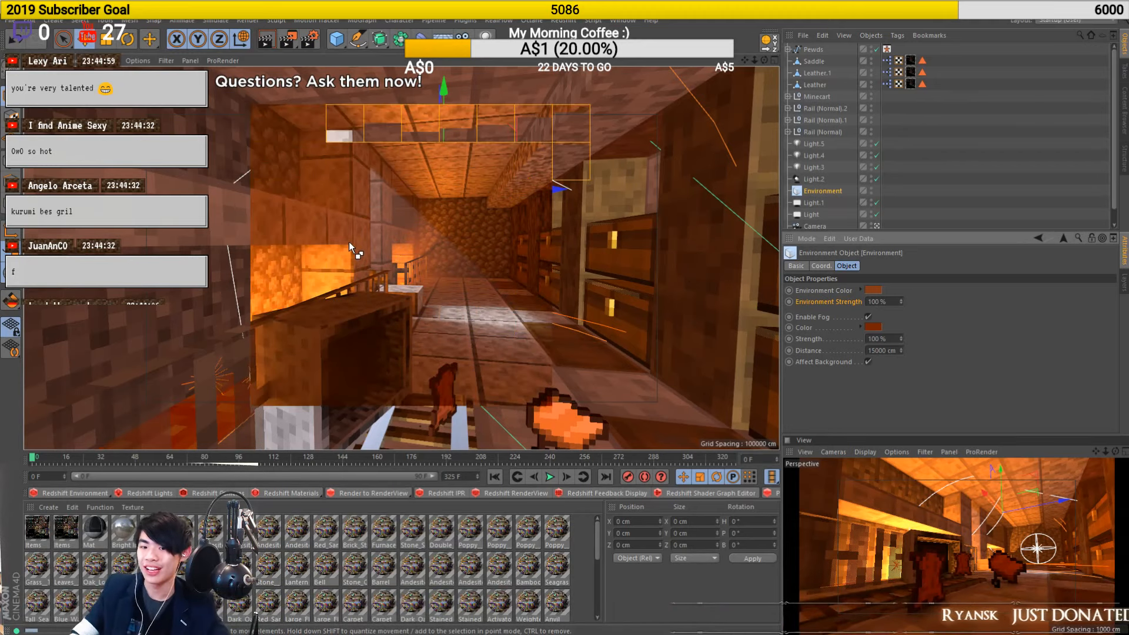
pyautogui.doubleClick(875, 304)
pyautogui.write('60')
pyautogui.press('Return')
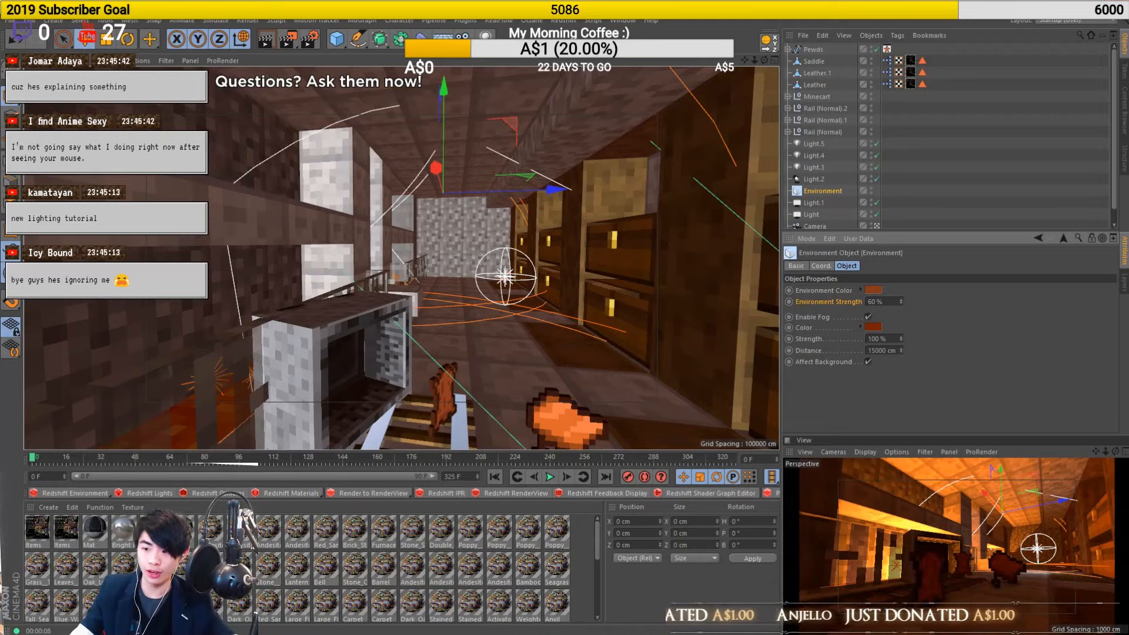
# Switch to the browser's new tab page to show its background and return to Cinema 4D
pyautogui.hotkey('alt', 'Tab')
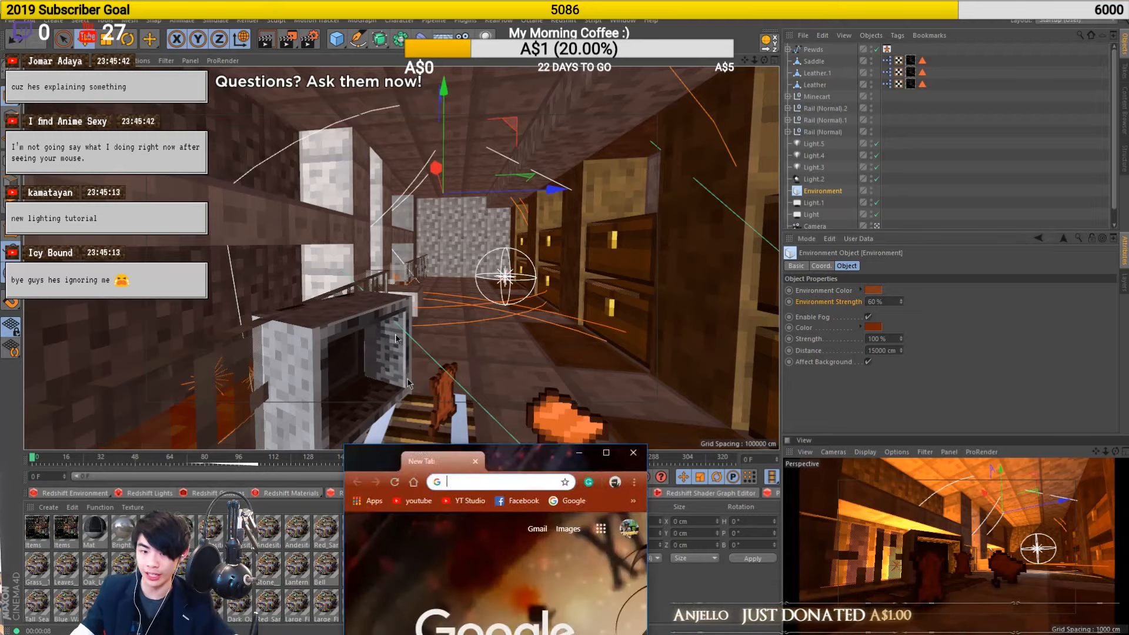
pyautogui.hotkey('alt', 'Tab')
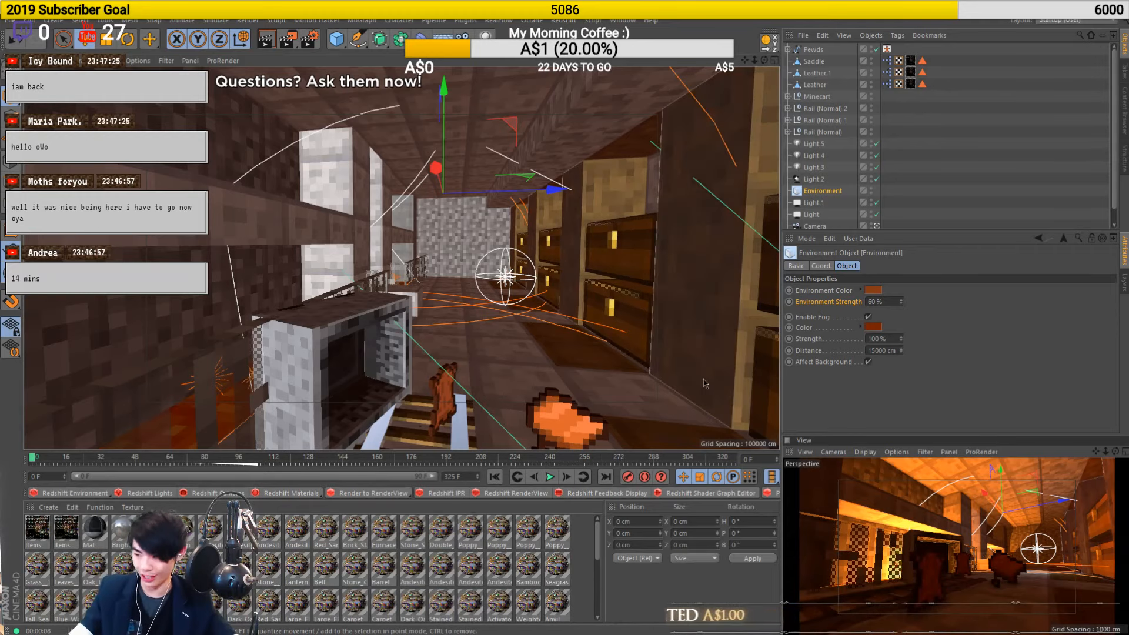
# Clear the selection and examine the glowing lava and stone pillars behind the fence in a live render
pyautogui.keyDown('alt'); pyautogui.moveTo(574, 357); pyautogui.dragTo(390, 308); pyautogui.keyUp('alt')
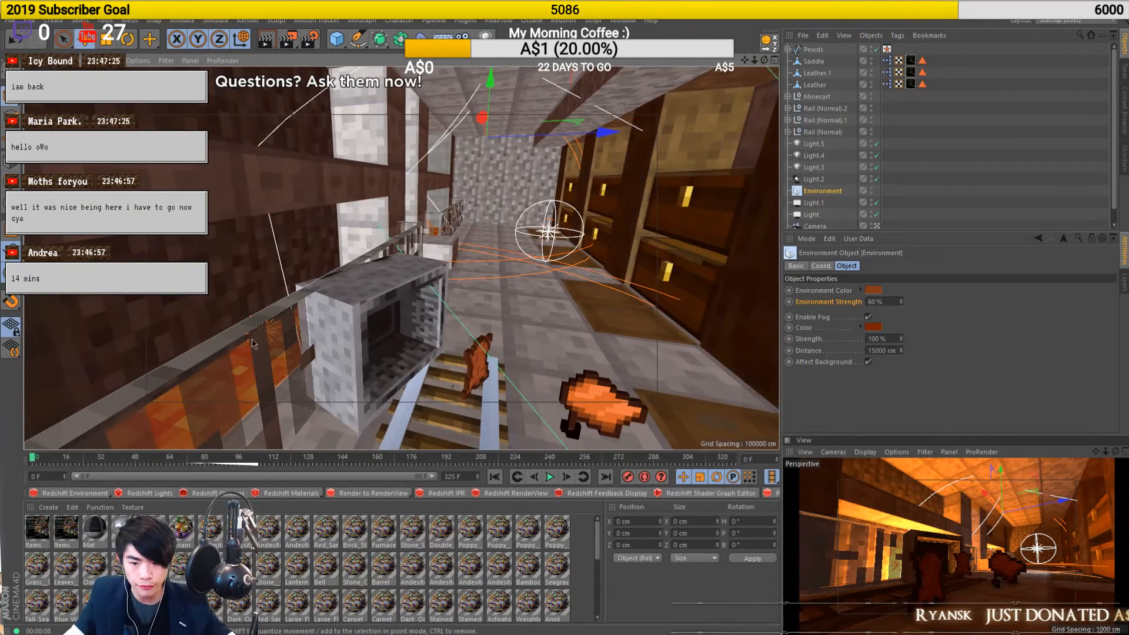
pyautogui.click(962, 138)
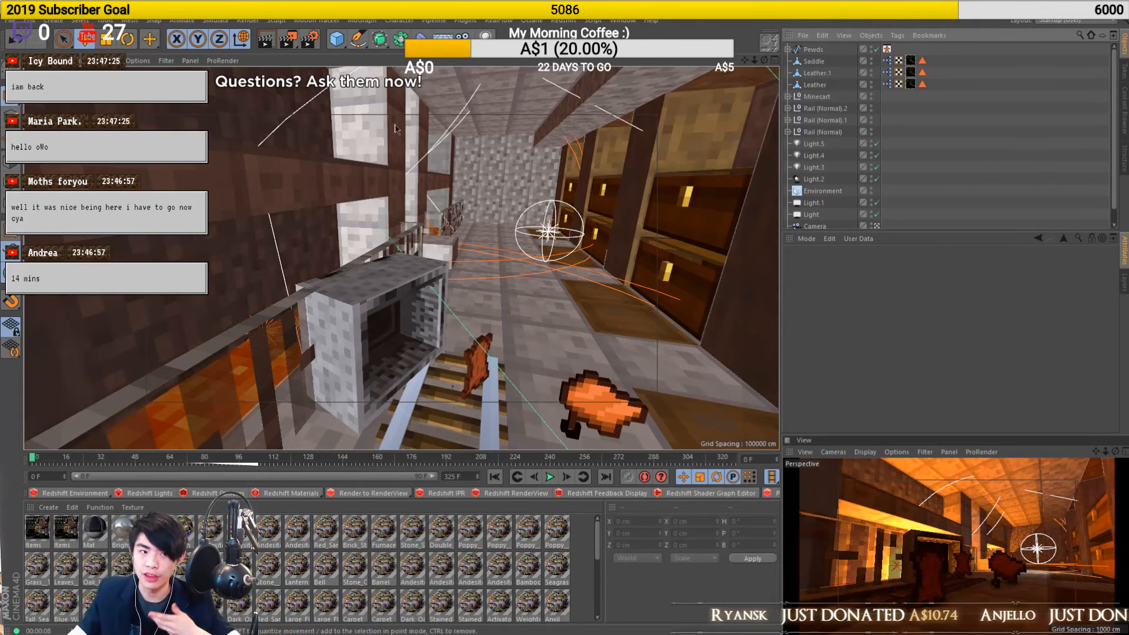
pyautogui.scroll(5, 421, 148)
pyautogui.keyDown('alt'); pyautogui.moveTo(375, 188); pyautogui.dragTo(472, 335); pyautogui.keyUp('alt')
pyautogui.click(408, 255)
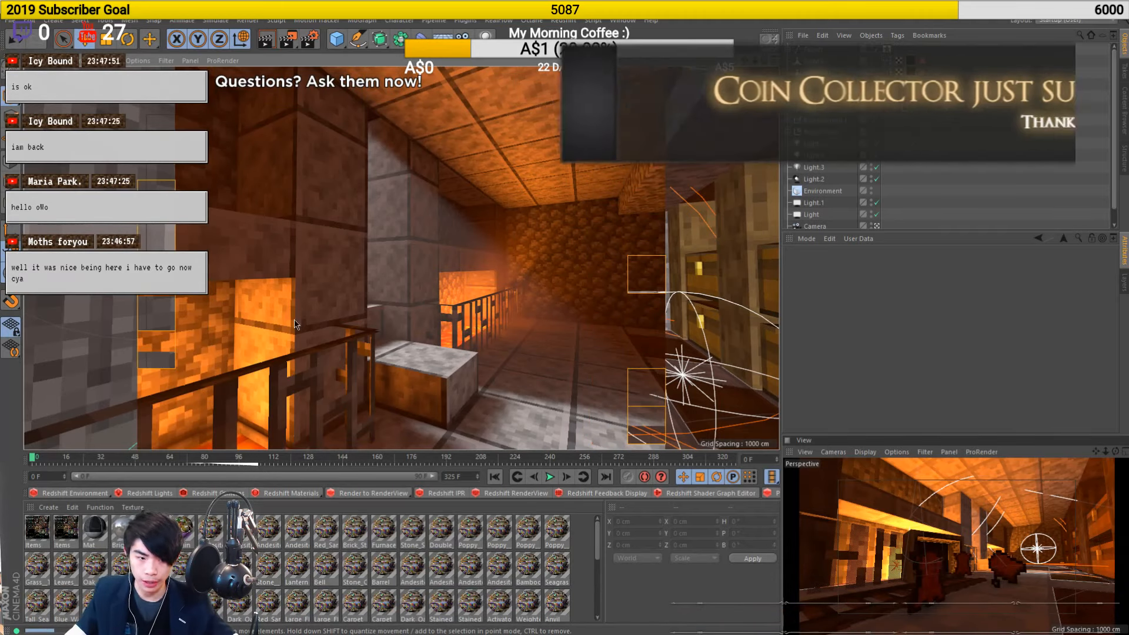
pyautogui.keyDown('alt'); pyautogui.moveTo(332, 312); pyautogui.dragTo(411, 312); pyautogui.keyUp('alt')
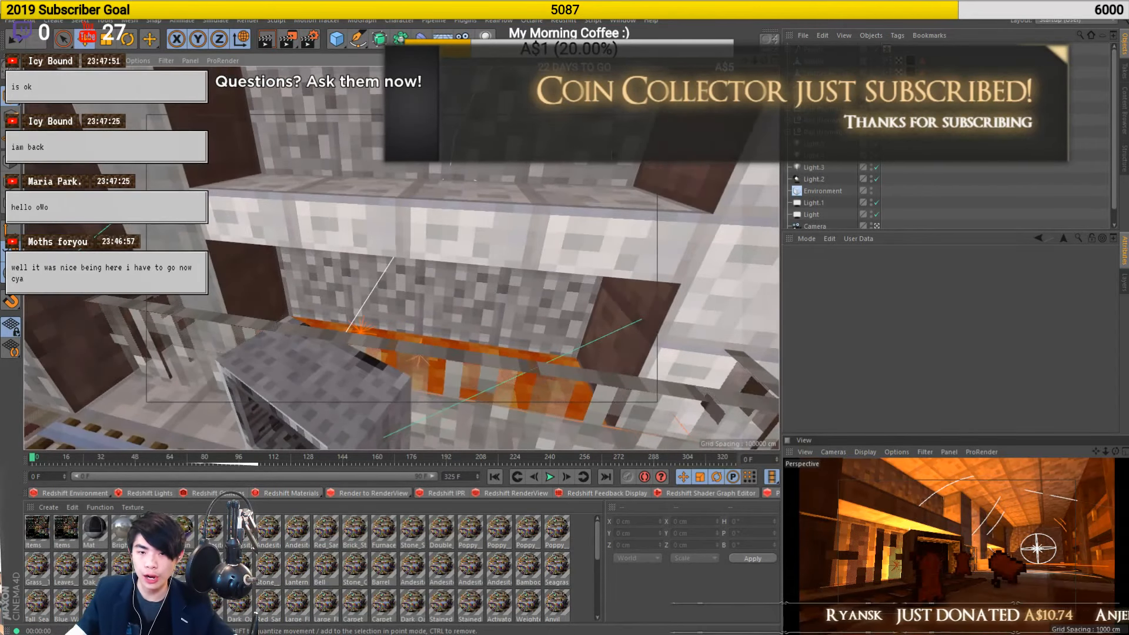
pyautogui.scroll(-8, 568, 175)
pyautogui.keyDown('alt'); pyautogui.moveTo(530, 175); pyautogui.dragTo(467, 219, button='middle'); pyautogui.keyUp('alt')
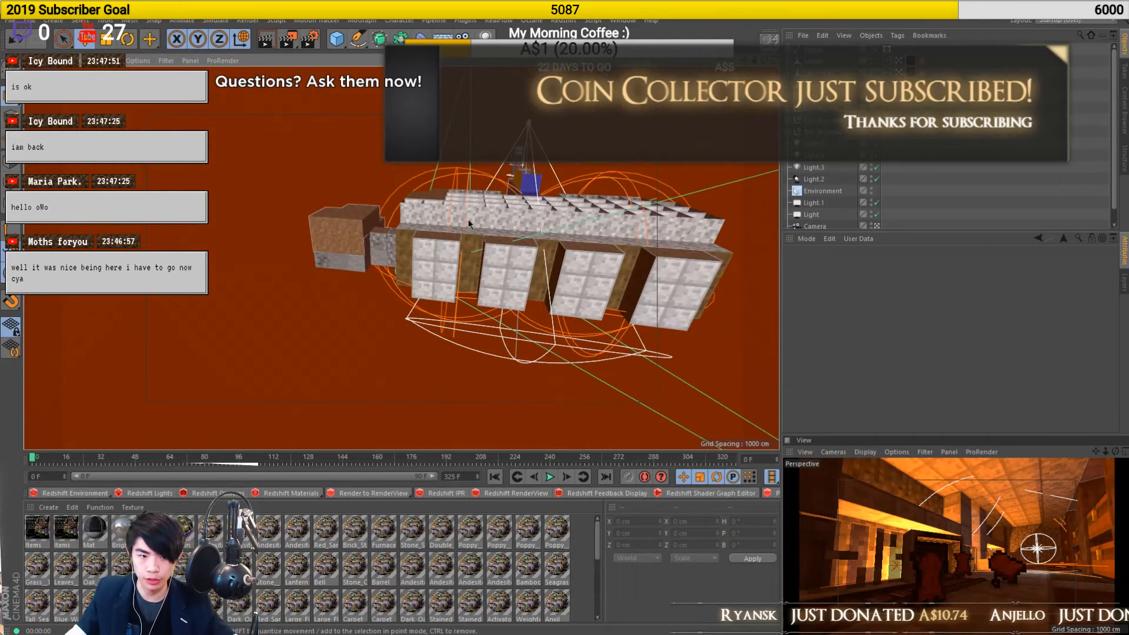
pyautogui.scroll(8, 441, 301)
# Create a new project, add an Omni light with Visible Light set to Volumetric, and render the view
pyautogui.hotkey('ctrl', 'n')
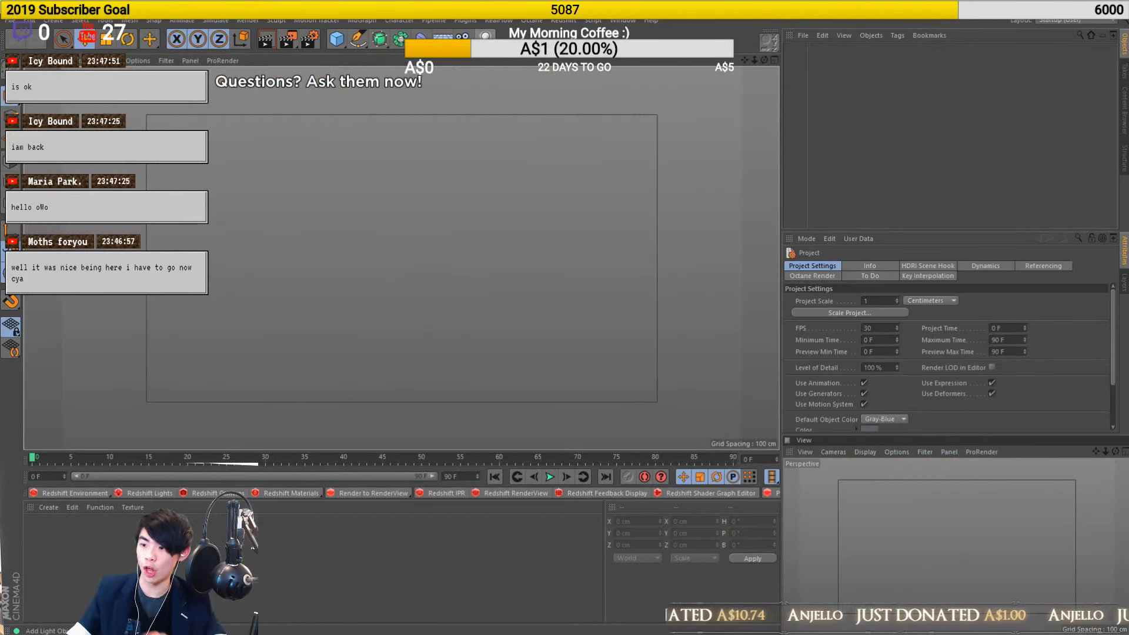
pyautogui.click(768, 41)
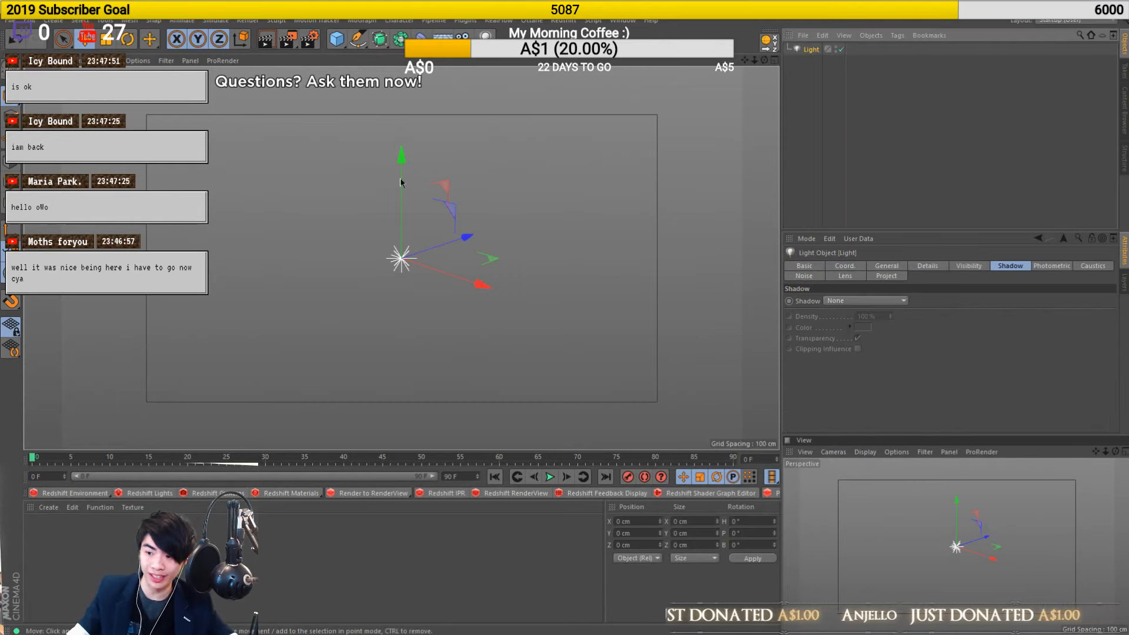
pyautogui.click(896, 265)
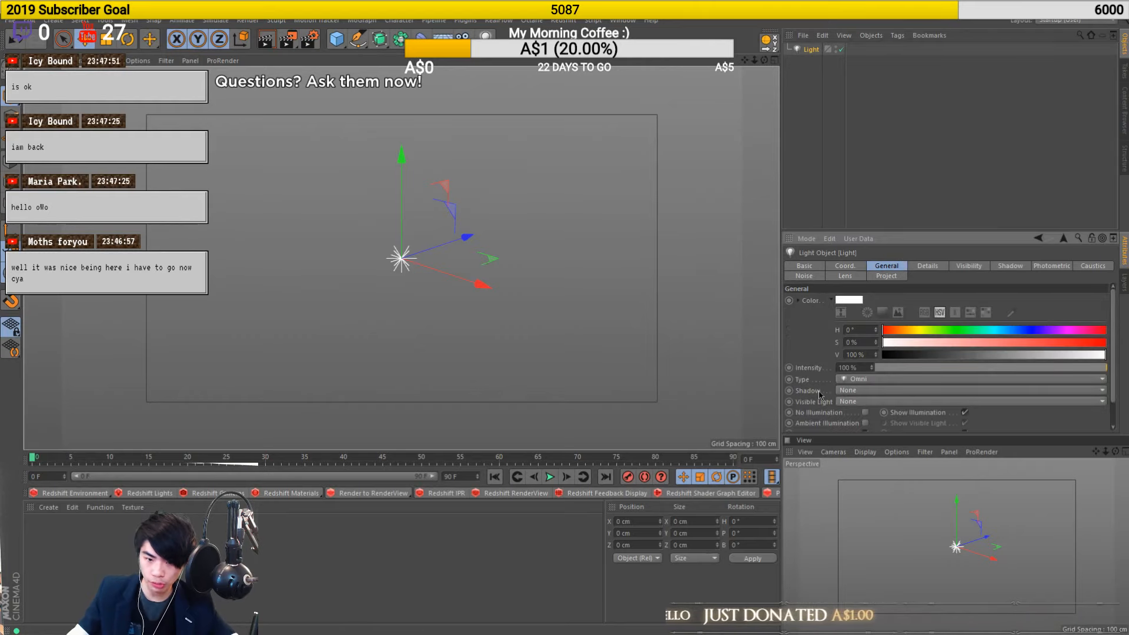
pyautogui.click(858, 402)
pyautogui.click(871, 442)
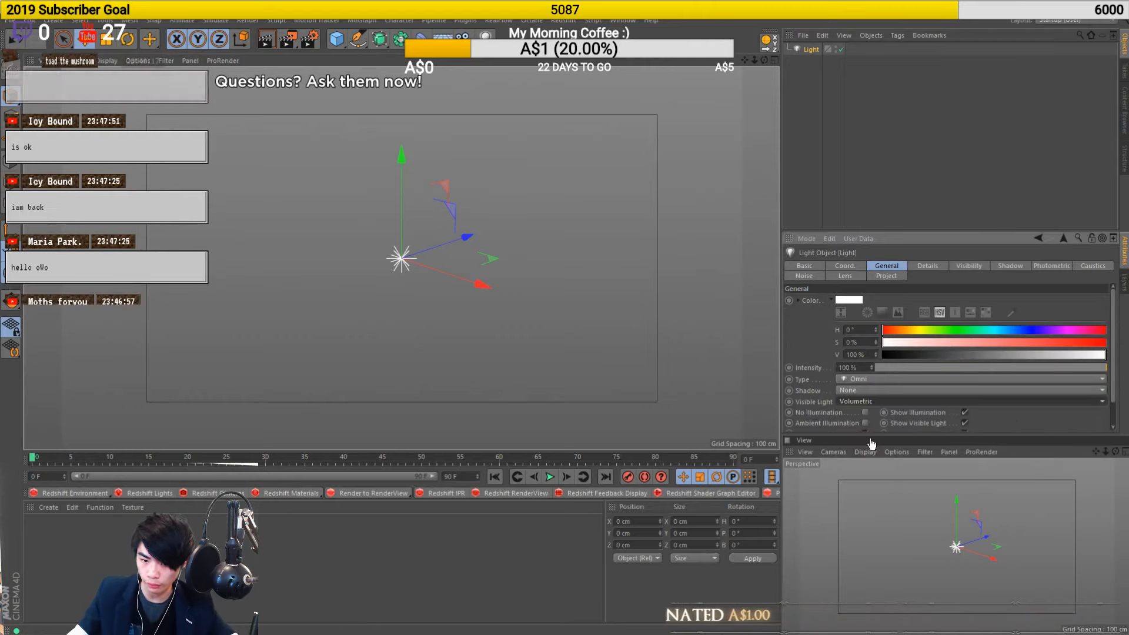
pyautogui.hotkey('ctrl', 'r')
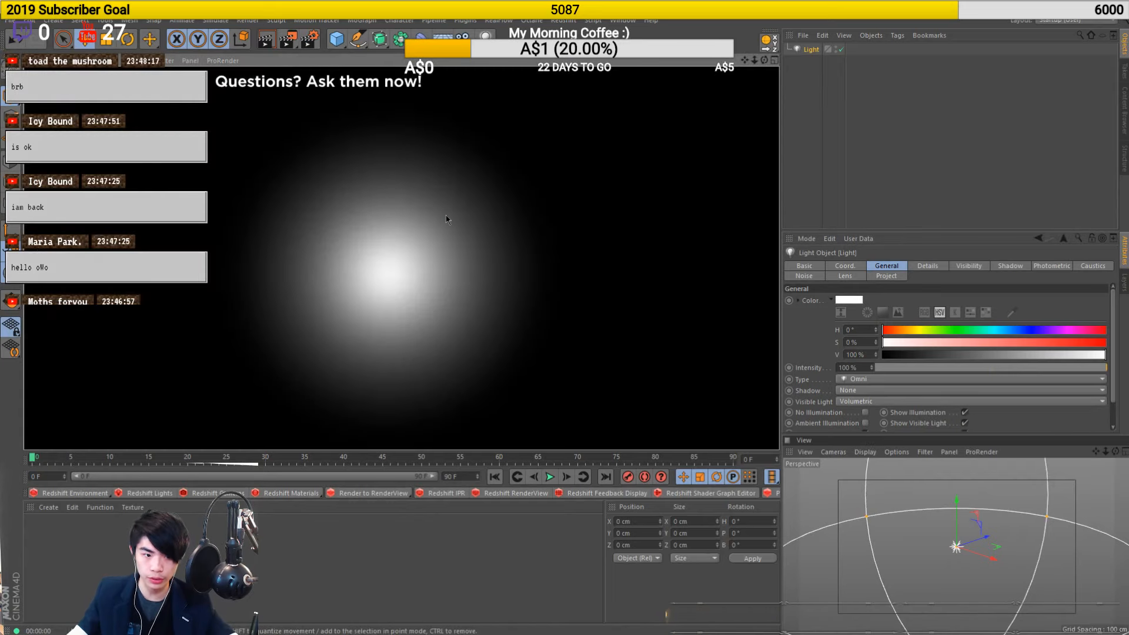
# Add a 200 cm cube, move it beside the light to about 252 cm on X, and render the volumetric light
pyautogui.click(336, 39)
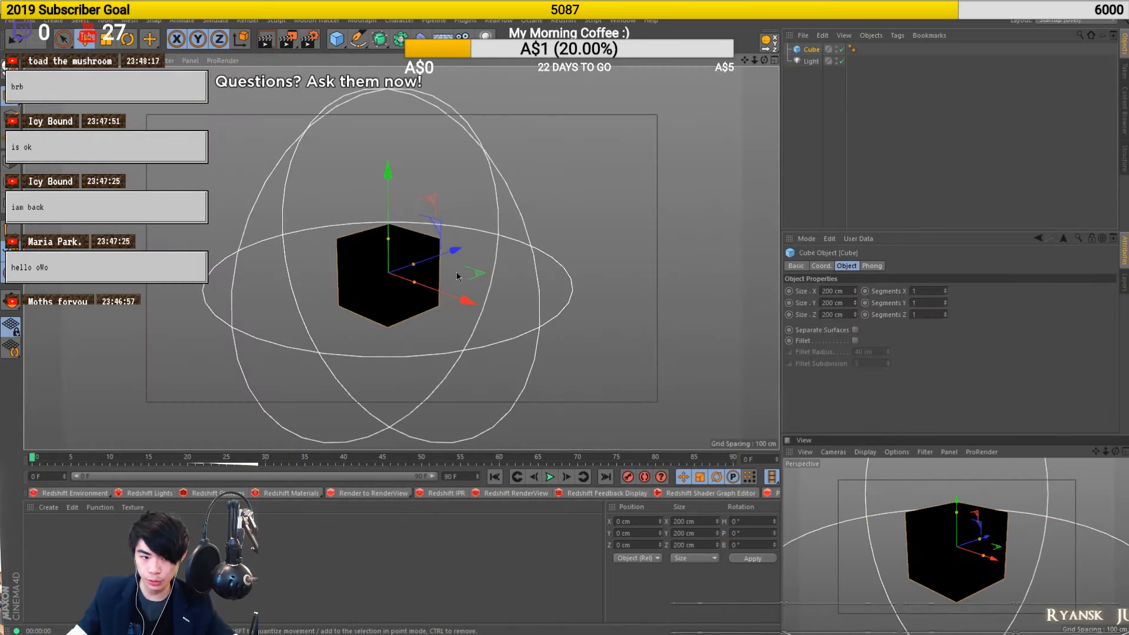
pyautogui.moveTo(464, 301); pyautogui.dragTo(469, 271)
pyautogui.hotkey('ctrl', 'r')
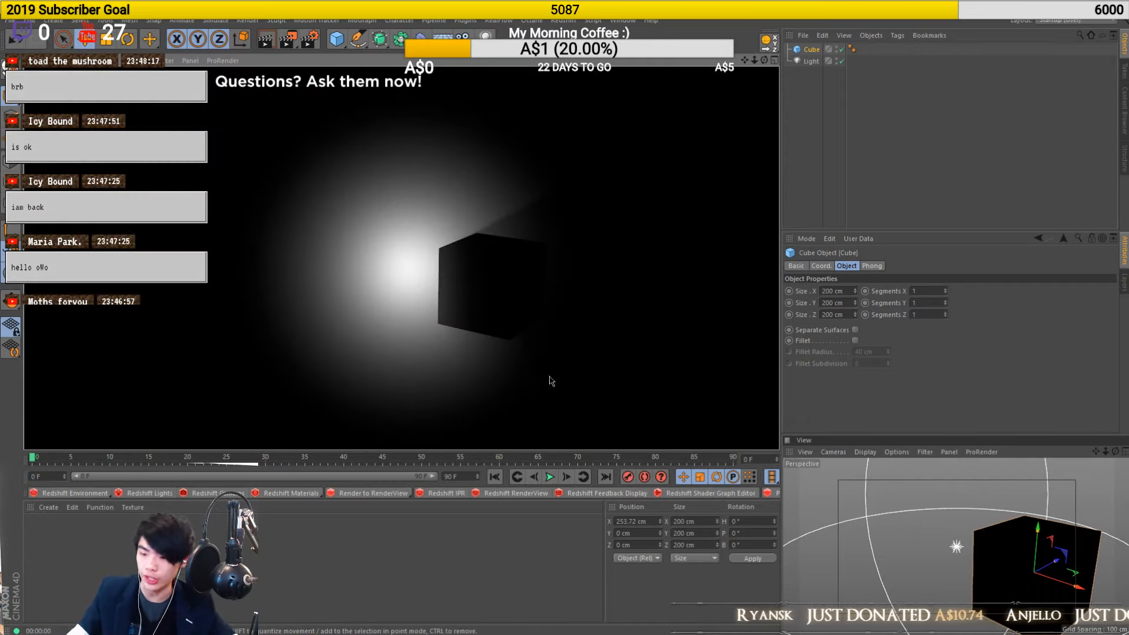
# Set the light's Visible Light to Visible and then to Inverse Volumetric, rendering the view with each option
pyautogui.click(810, 52)
pyautogui.click(810, 62)
pyautogui.click(856, 401)
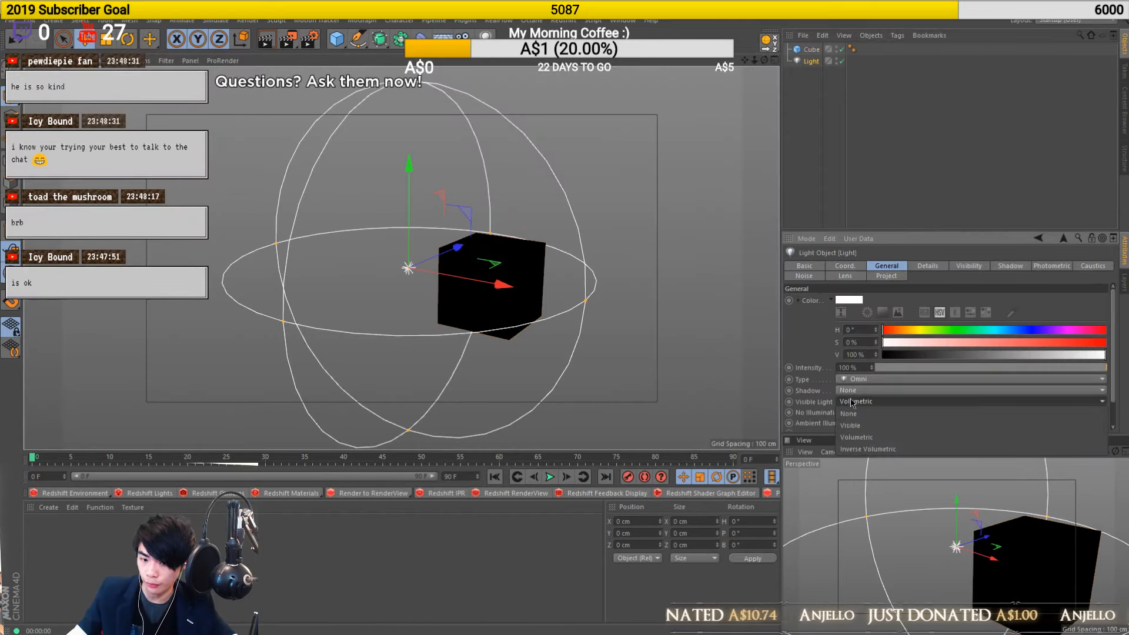
pyautogui.click(860, 428)
pyautogui.hotkey('ctrl', 'r')
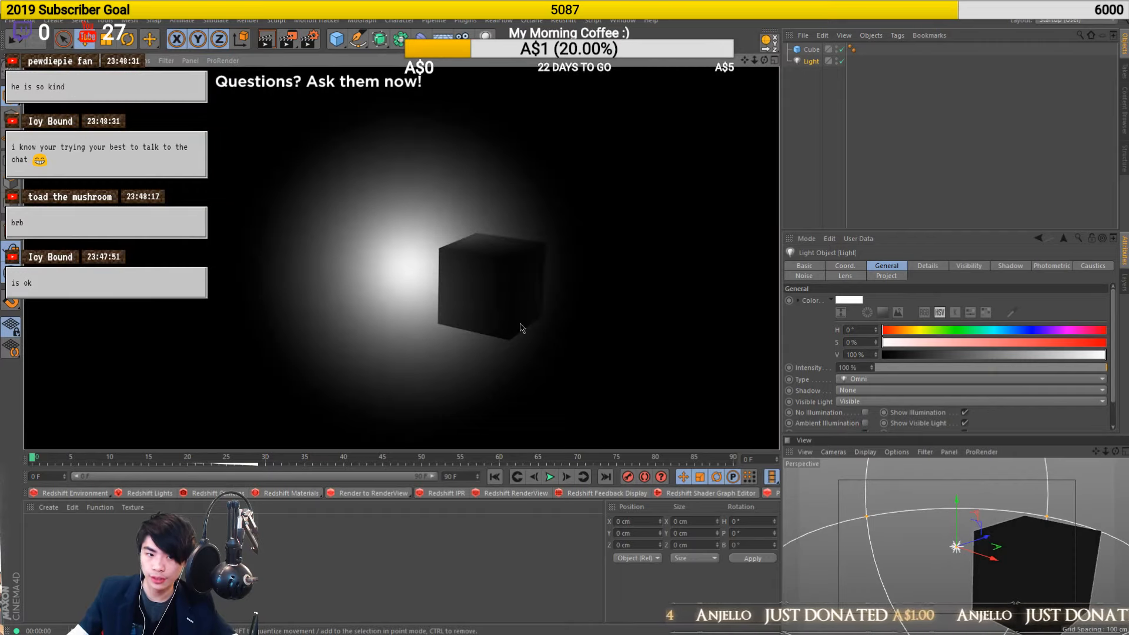
pyautogui.click(850, 401)
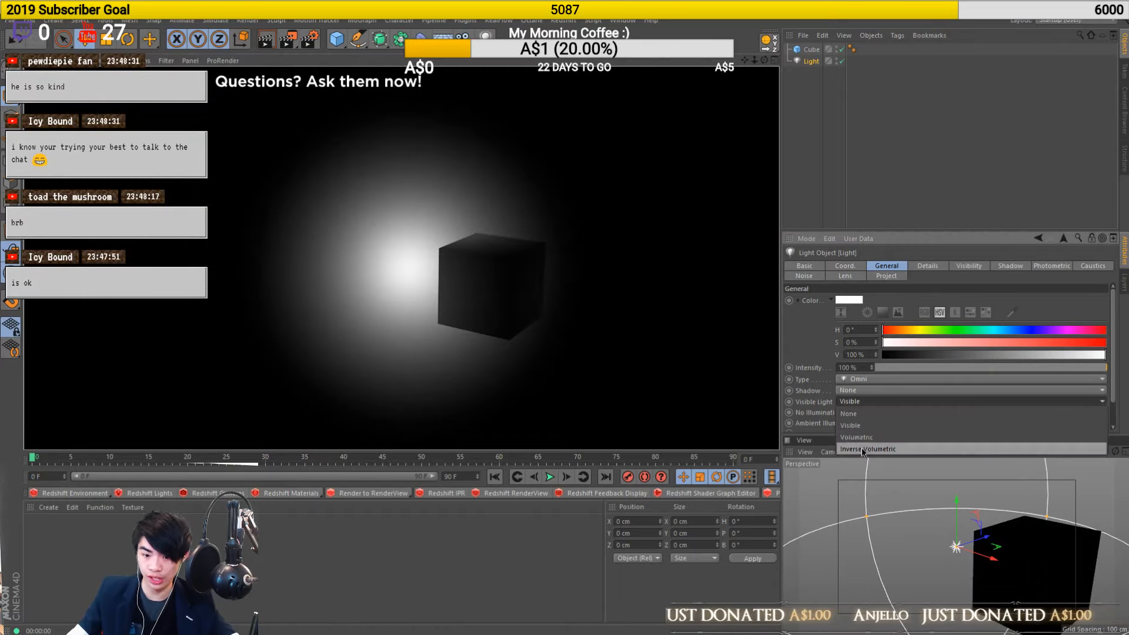
pyautogui.click(863, 450)
pyautogui.hotkey('ctrl', 'r')
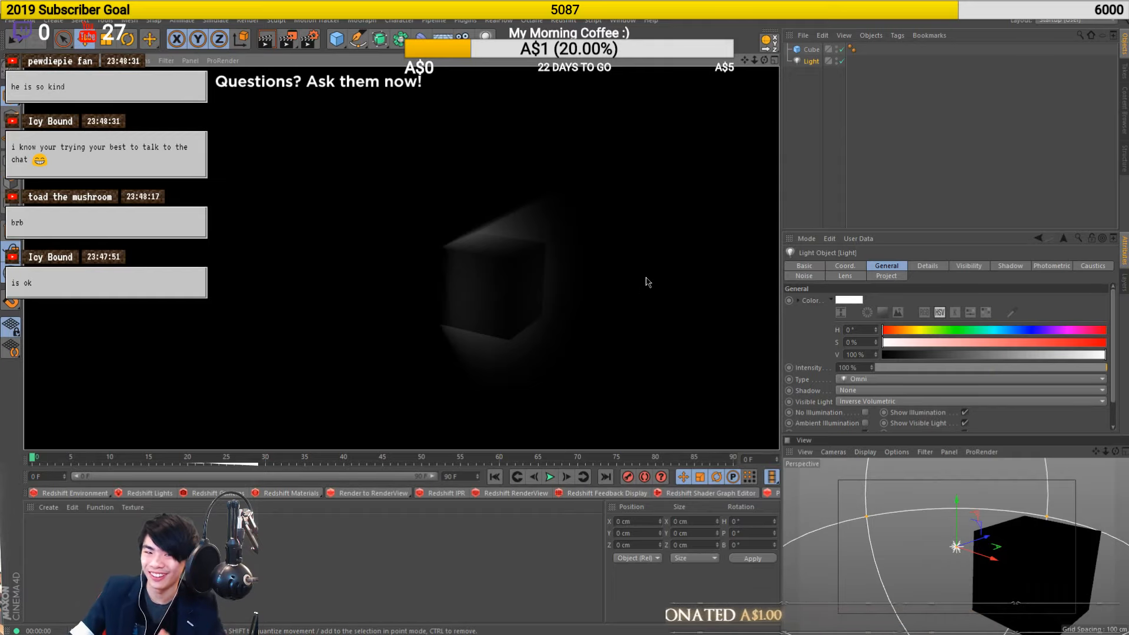
# Delete the cube from the light test scene
pyautogui.click(791, 82)
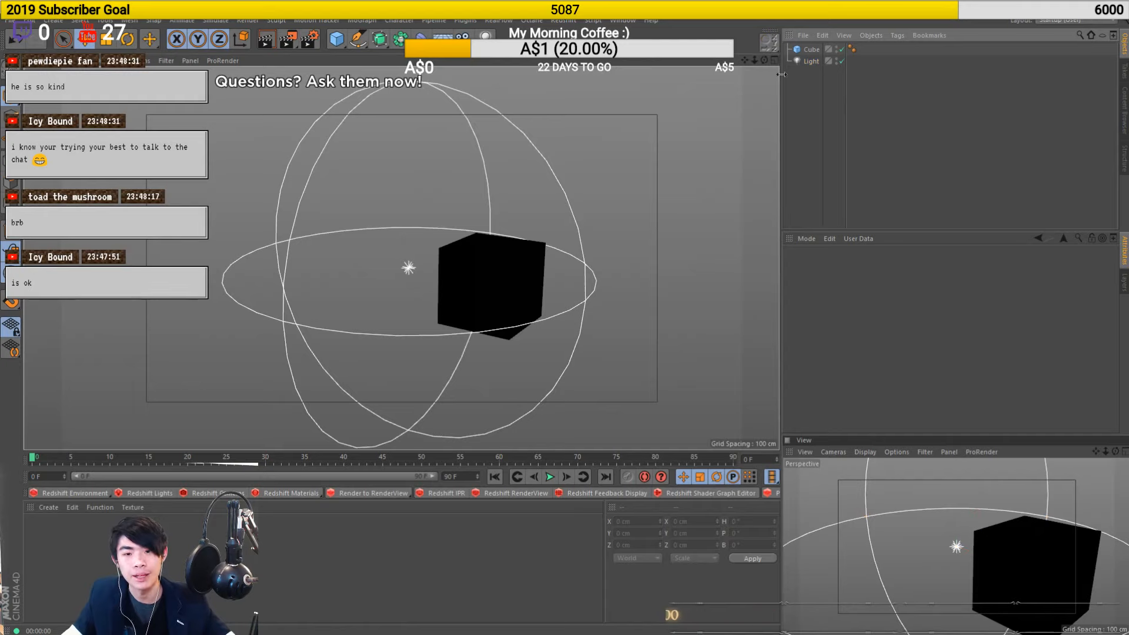
pyautogui.click(804, 51)
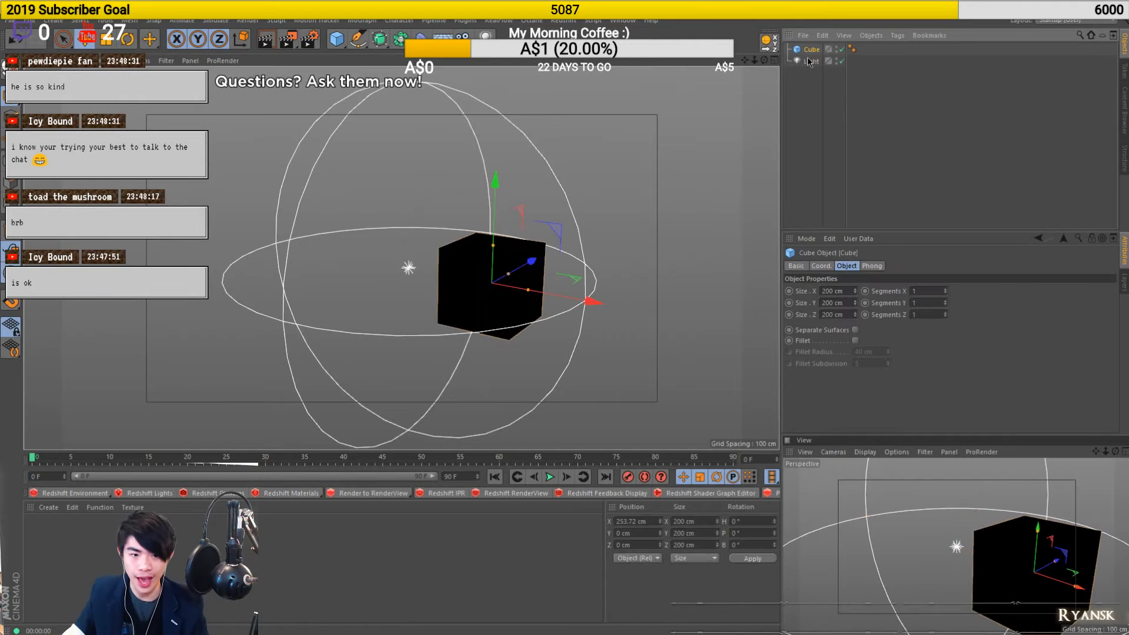
pyautogui.press('Delete')
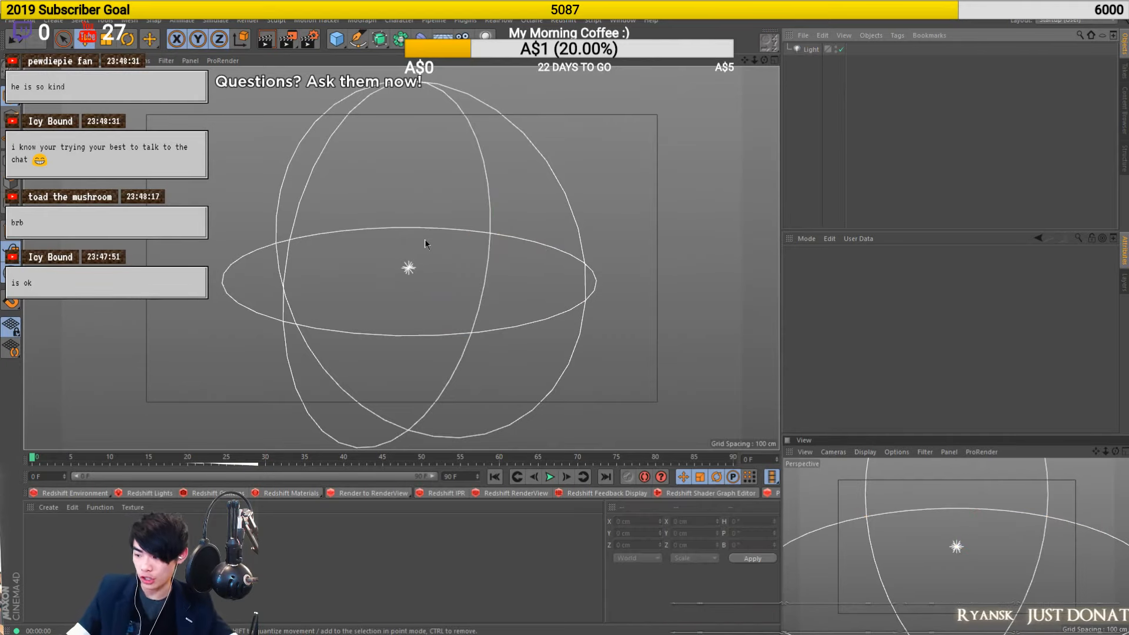
# Return to the Pewds Home.c4d project and look at the lava pool behind the fence
pyautogui.click(623, 20)
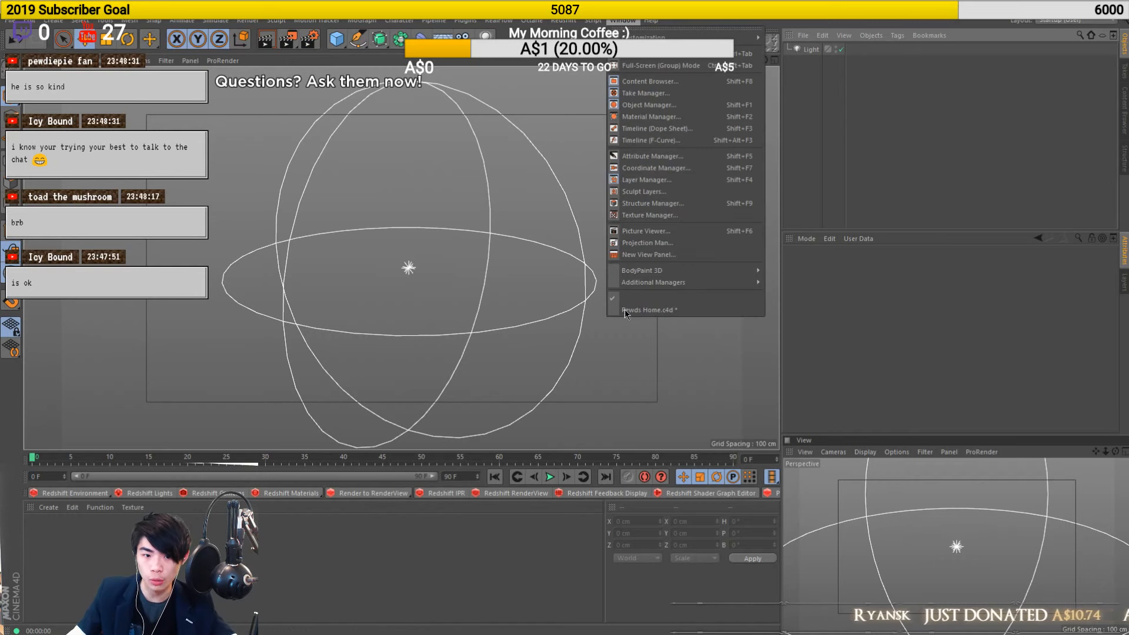
pyautogui.click(641, 309)
pyautogui.keyDown('alt'); pyautogui.moveTo(532, 343); pyautogui.dragTo(518, 313); pyautogui.keyUp('alt')
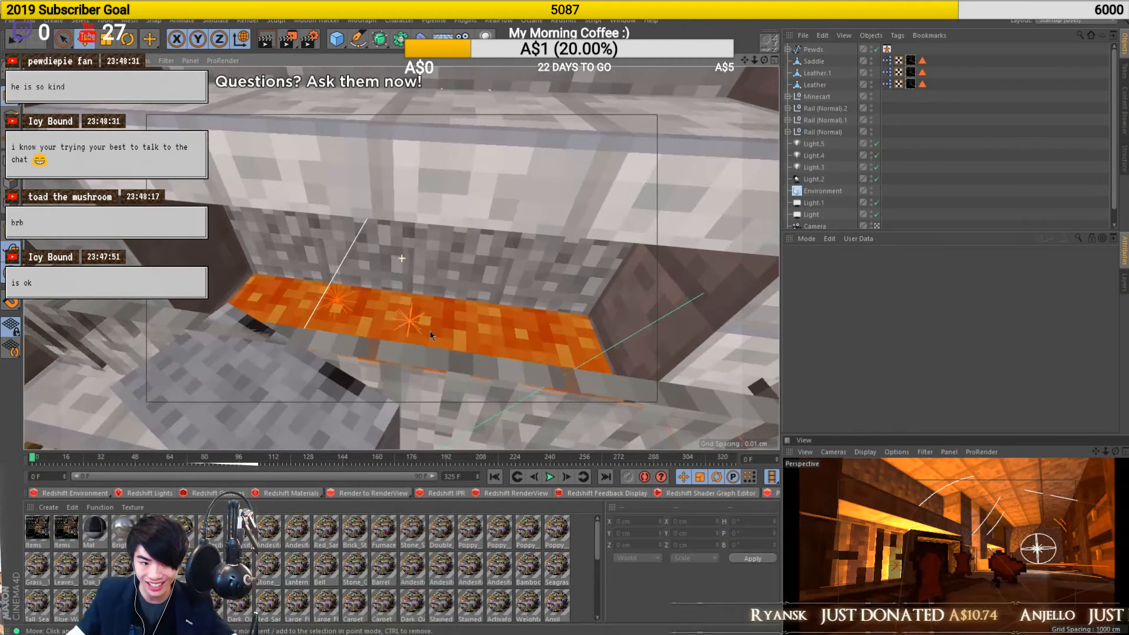
pyautogui.hotkey('alt', 'Tab')
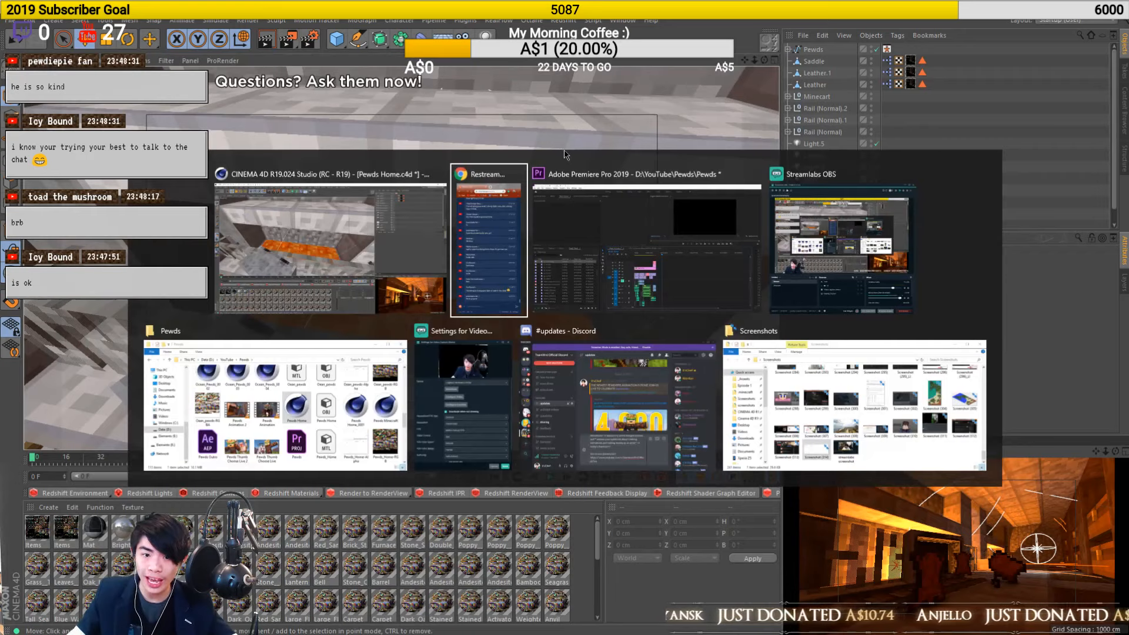
# Create another new project, add an Omni light and bring up the choice of primitive objects
pyautogui.hotkey('ctrl', 'n')
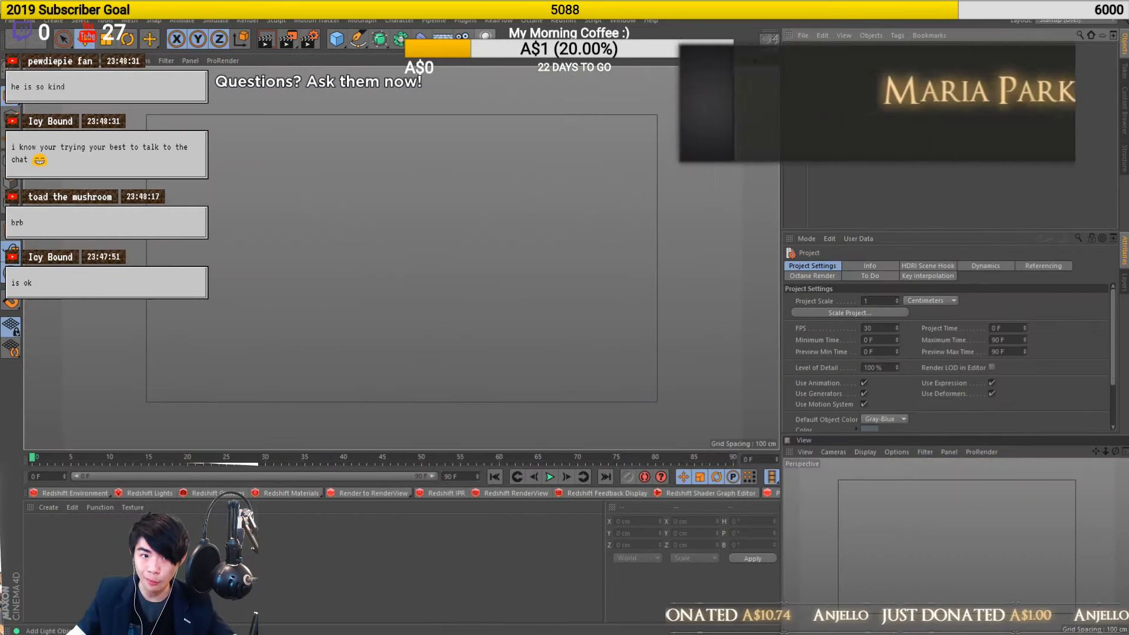
pyautogui.click(485, 37)
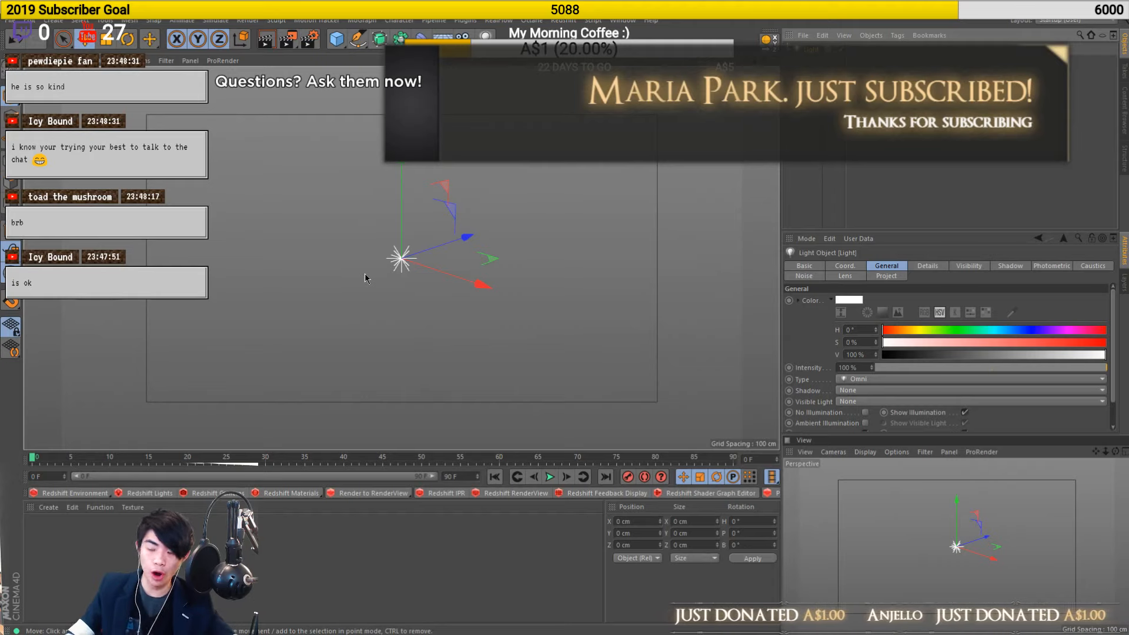
pyautogui.click(336, 39)
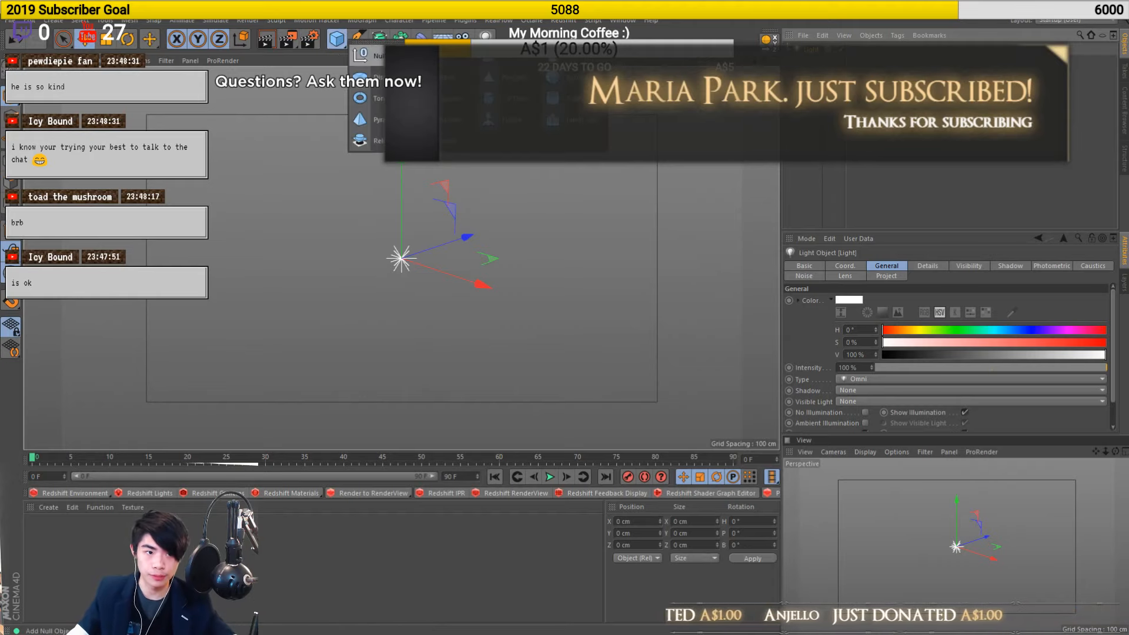
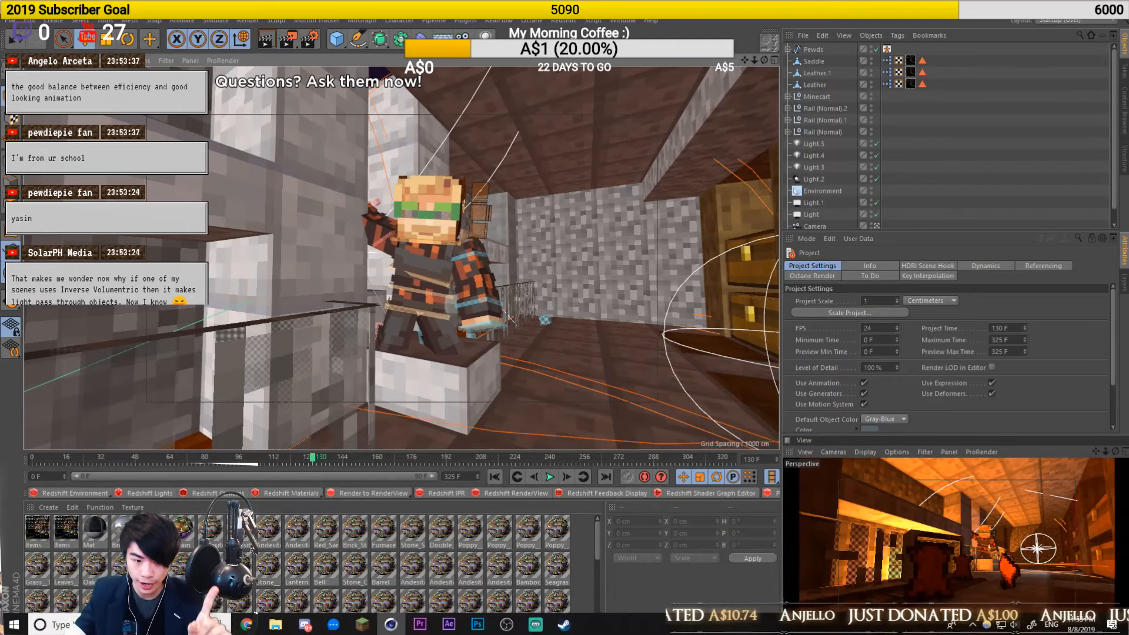
# Switch to Premiere Pro and scrub the Pewds Animation 2 sequence to 00:01:04:06 in the p2-14 shot
pyautogui.hotkey('alt', 'Tab')
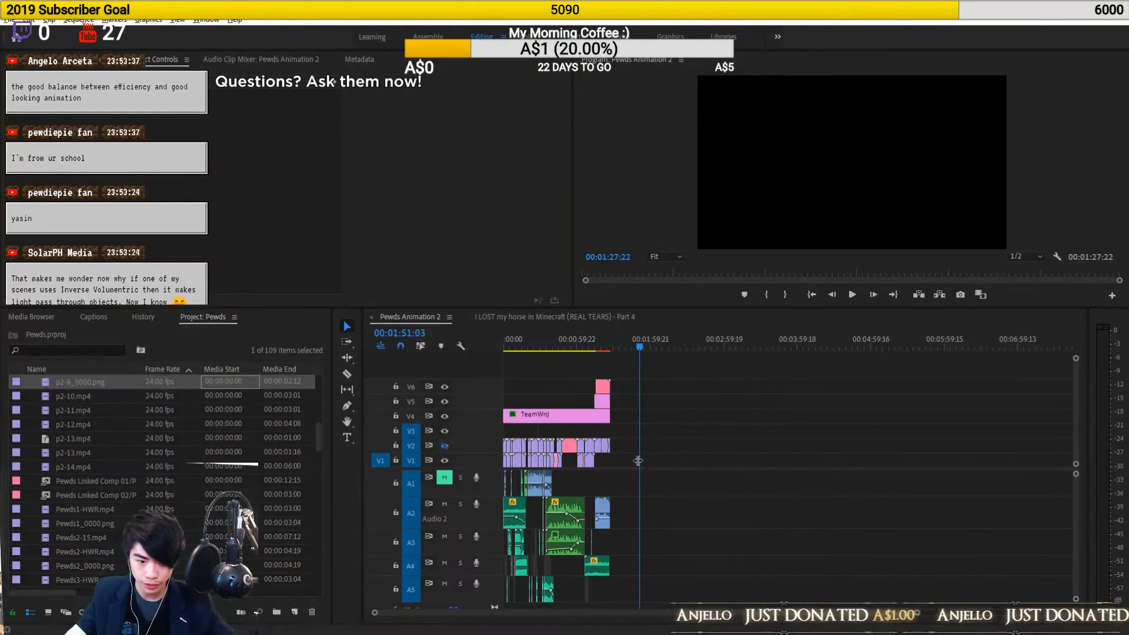
pyautogui.press('\\')
pyautogui.keyDown('alt'); pyautogui.scroll(3, 770, 475); pyautogui.keyUp('alt')
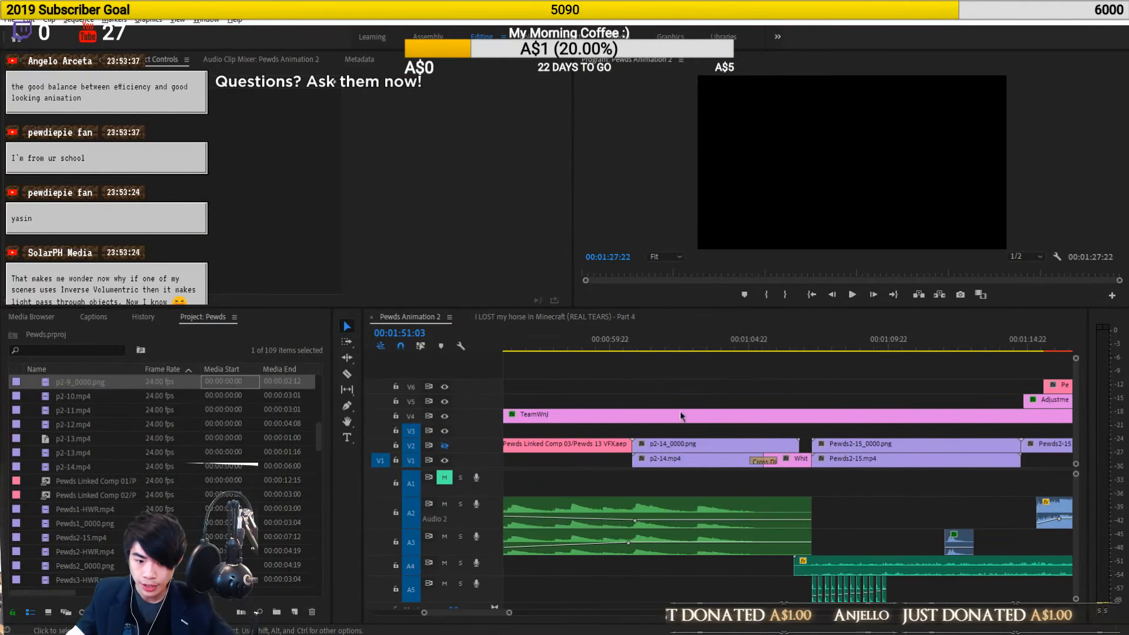
pyautogui.click(774, 347)
pyautogui.moveTo(775, 347); pyautogui.dragTo(694, 445)
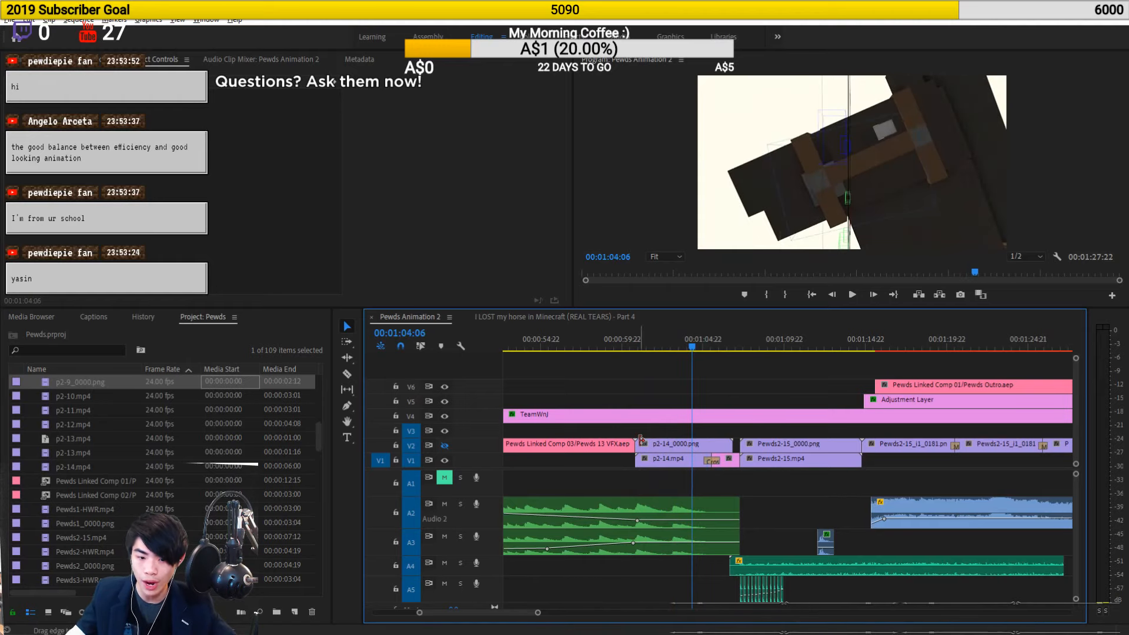
# Scrub to 00:01:06:00 and play the sequence into the Pewds2-15 shot, stopping at 00:01:08:14
pyautogui.keyDown('alt'); pyautogui.scroll(-2, 688, 441); pyautogui.keyUp('alt')
pyautogui.scroll(5, 685, 435)
pyautogui.moveTo(569, 346); pyautogui.dragTo(893, 436)
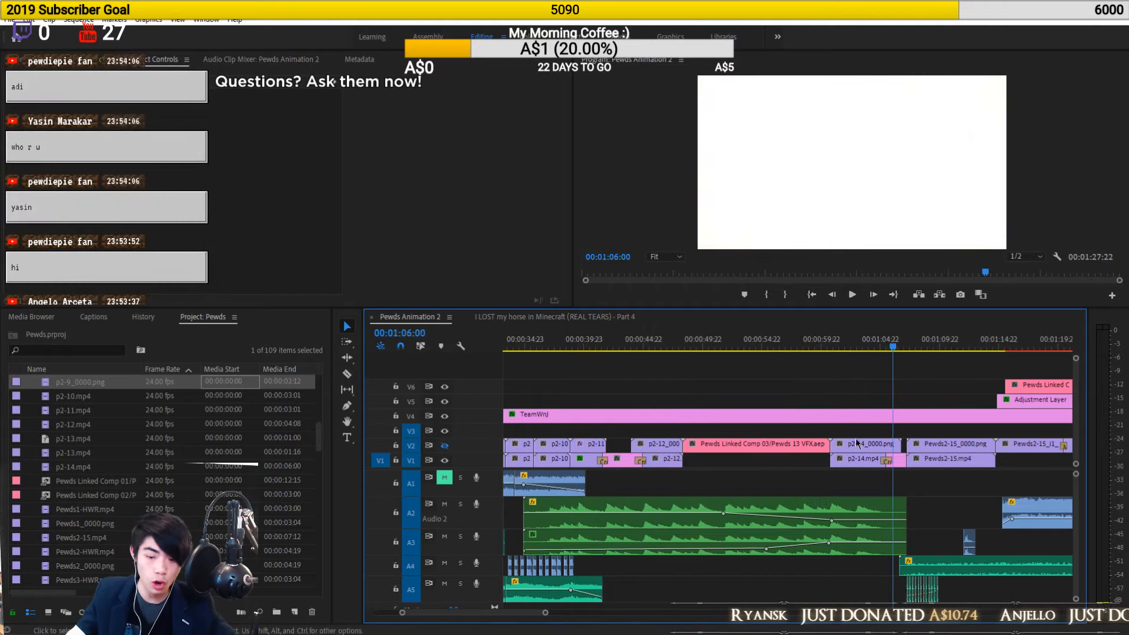
pyautogui.scroll(-5, 775, 470)
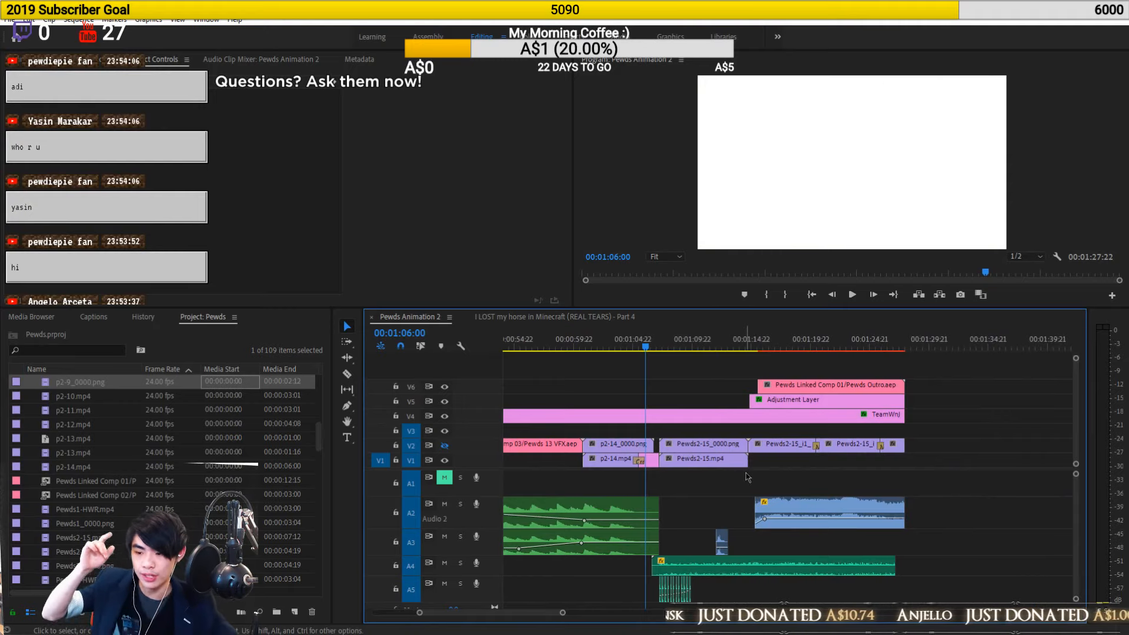
pyautogui.press('space')
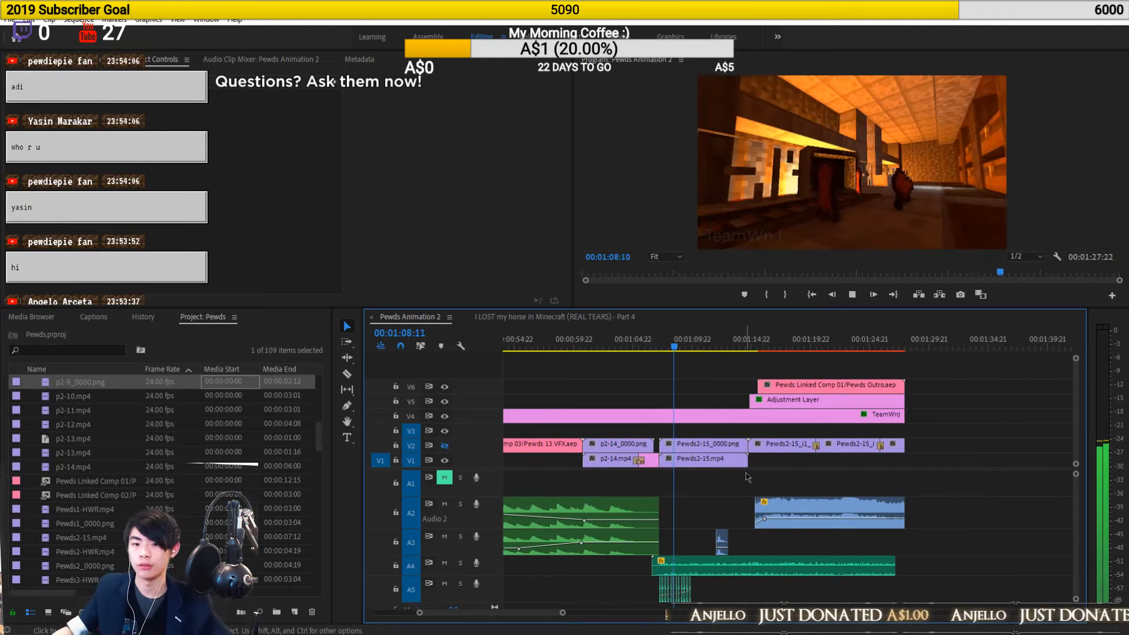
pyautogui.press('space')
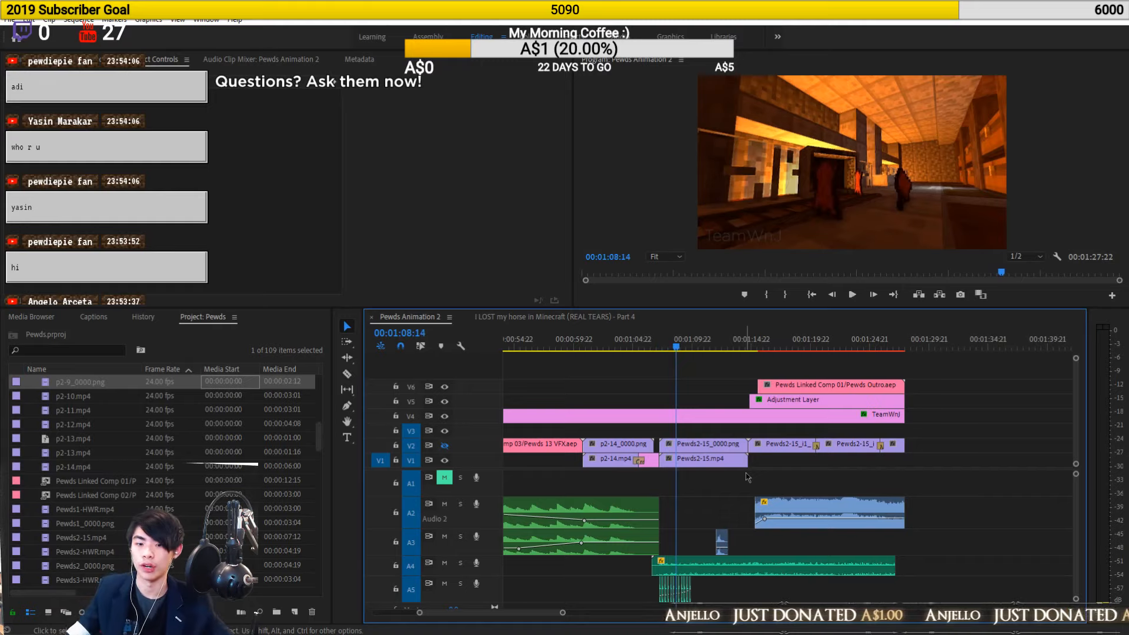
# Turn on the output of video track V2 and scrub from the p2-11 shot to the start of p2-12 at 00:00:43:22
pyautogui.click(444, 447)
pyautogui.moveTo(674, 343); pyautogui.dragTo(654, 360)
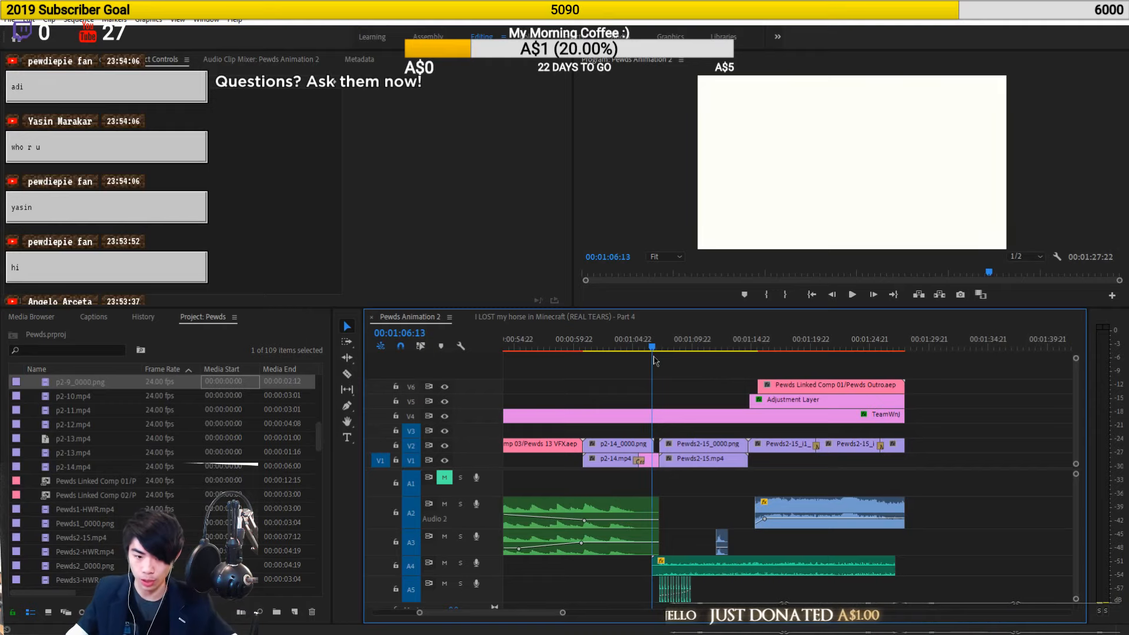
pyautogui.scroll(6, 680, 490)
pyautogui.keyDown('alt'); pyautogui.scroll(3, 680, 490); pyautogui.keyUp('alt')
pyautogui.keyDown('alt'); pyautogui.scroll(1, 631, 466); pyautogui.keyUp('alt')
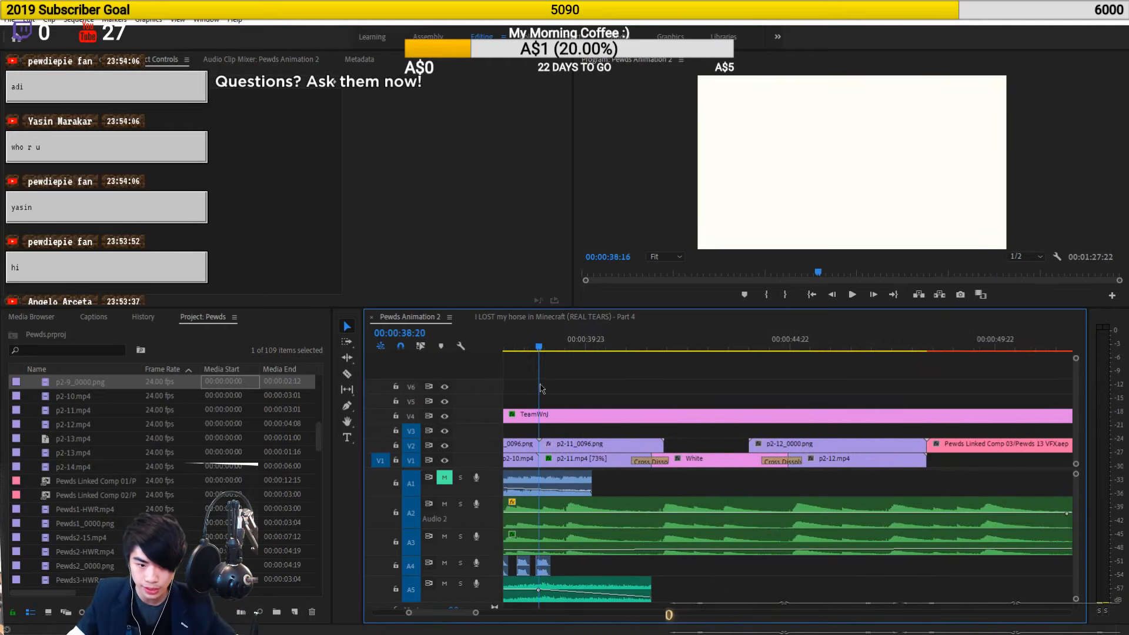
pyautogui.click(540, 348)
pyautogui.moveTo(541, 349); pyautogui.dragTo(752, 417)
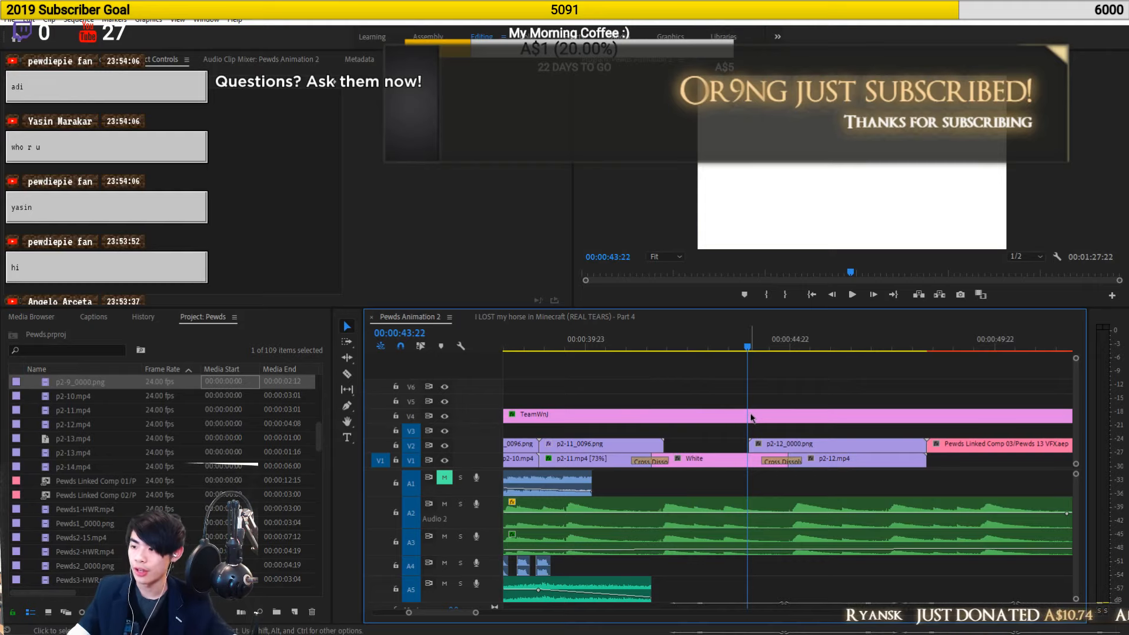
# Scrub the sequence forward to 00:01:06:08, just before the Pewds2-15 shot
pyautogui.keyDown('alt'); pyautogui.scroll(-3, 699, 435); pyautogui.keyUp('alt')
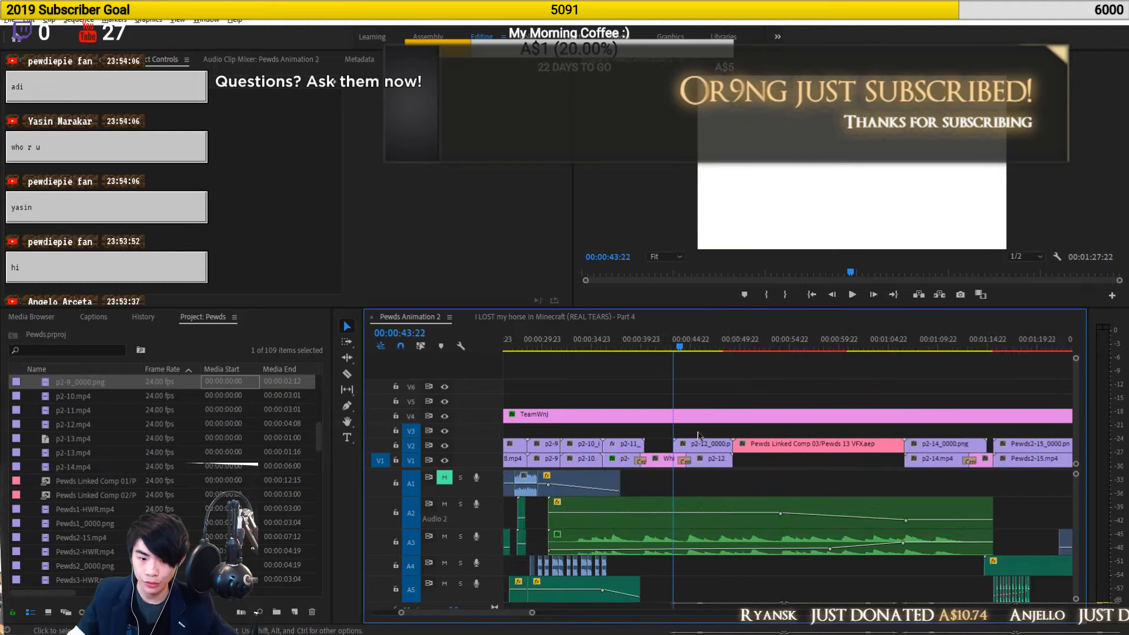
pyautogui.keyDown('alt'); pyautogui.scroll(-2, 698, 435); pyautogui.keyUp('alt')
pyautogui.moveTo(650, 340); pyautogui.dragTo(757, 426)
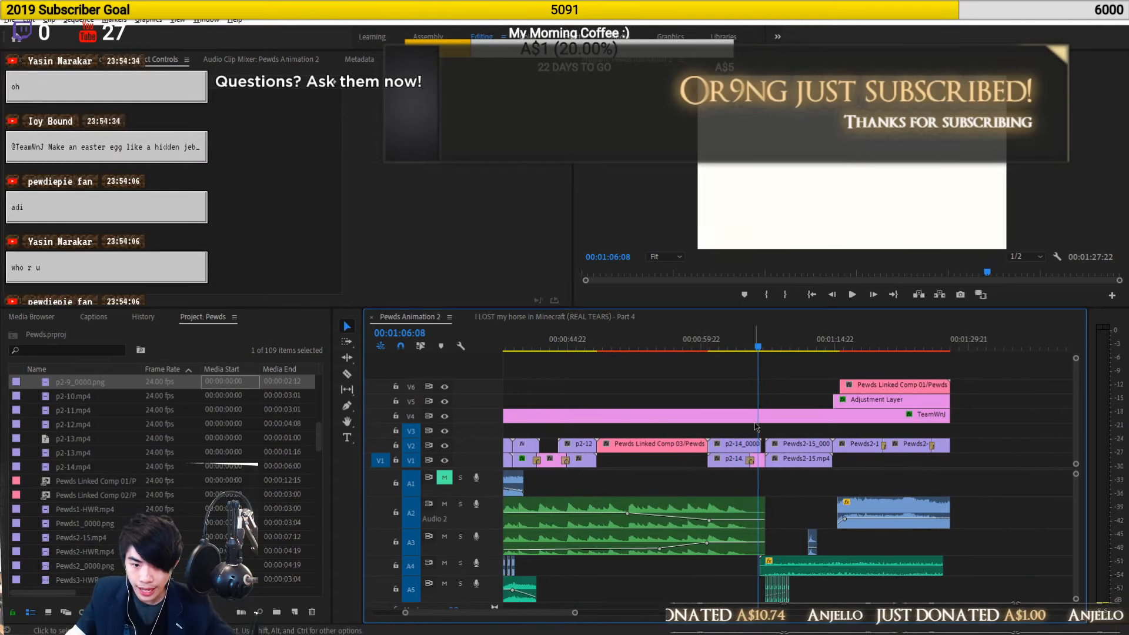
# Play the sequence from the white transition into the Pewds2-15 shot, stopping at 00:01:08:04
pyautogui.keyDown('alt'); pyautogui.scroll(4, 757, 425); pyautogui.keyUp('alt')
pyautogui.moveTo(727, 347); pyautogui.dragTo(792, 356)
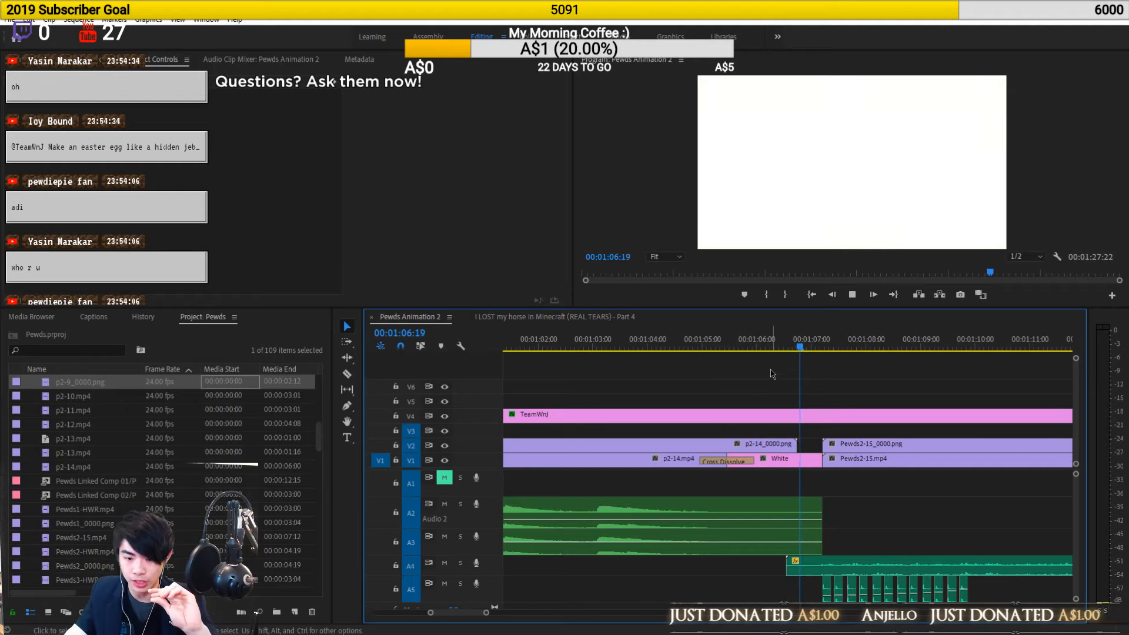
pyautogui.press('space')
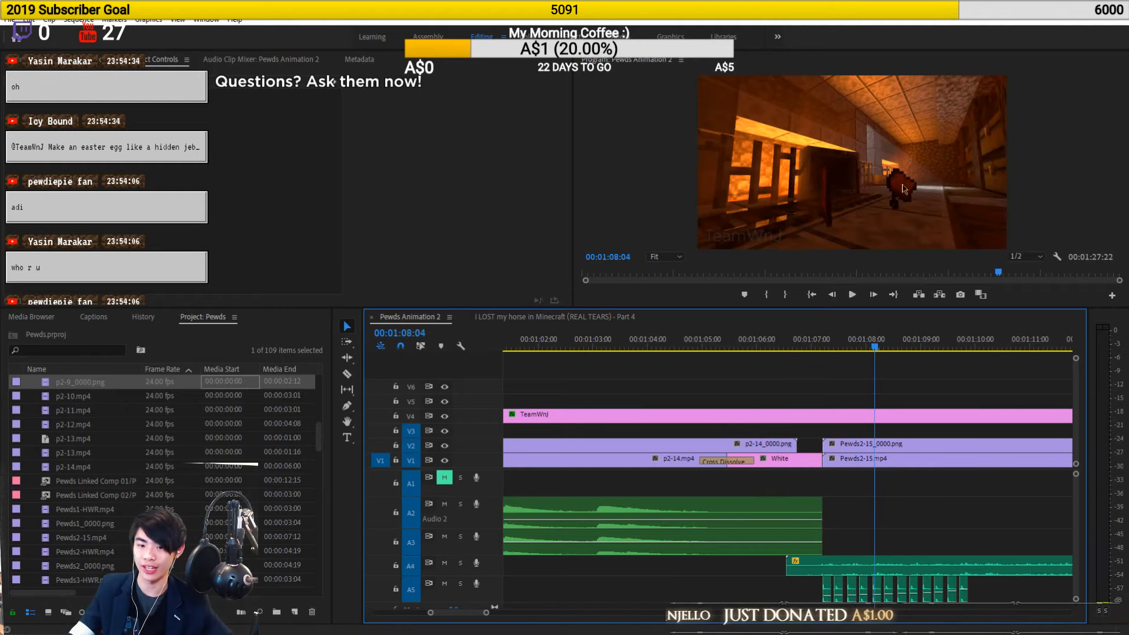
# Replay the start of the Pewds2-15 shot from 00:01:07:03, just before its first frame
pyautogui.keyDown('alt'); pyautogui.scroll(-5, 820, 490); pyautogui.keyUp('alt')
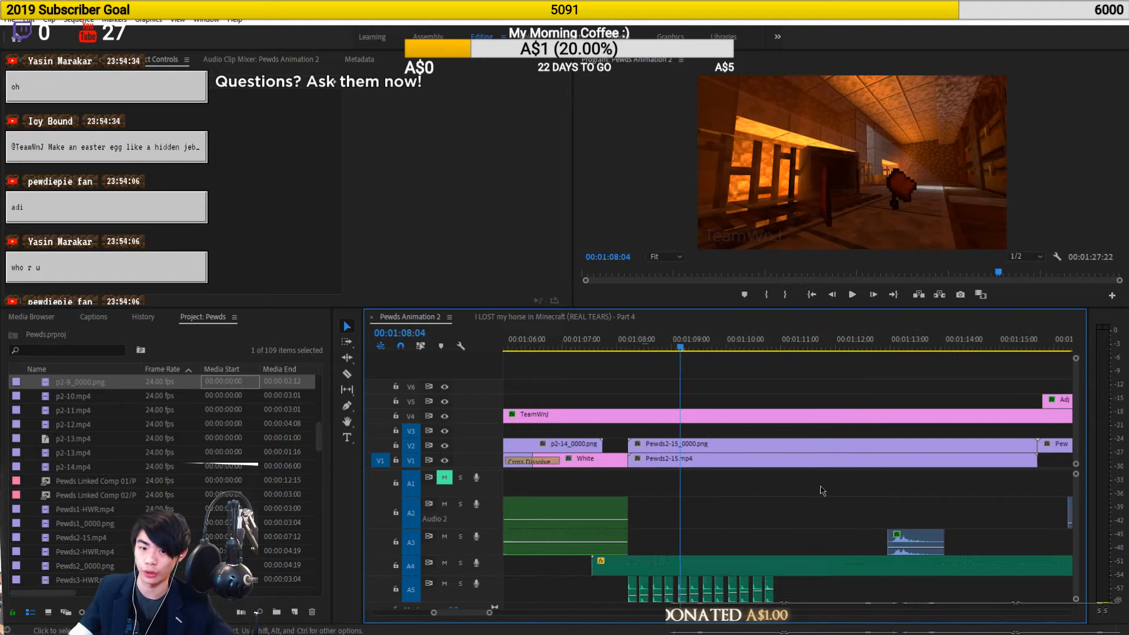
pyautogui.scroll(-3, 662, 600)
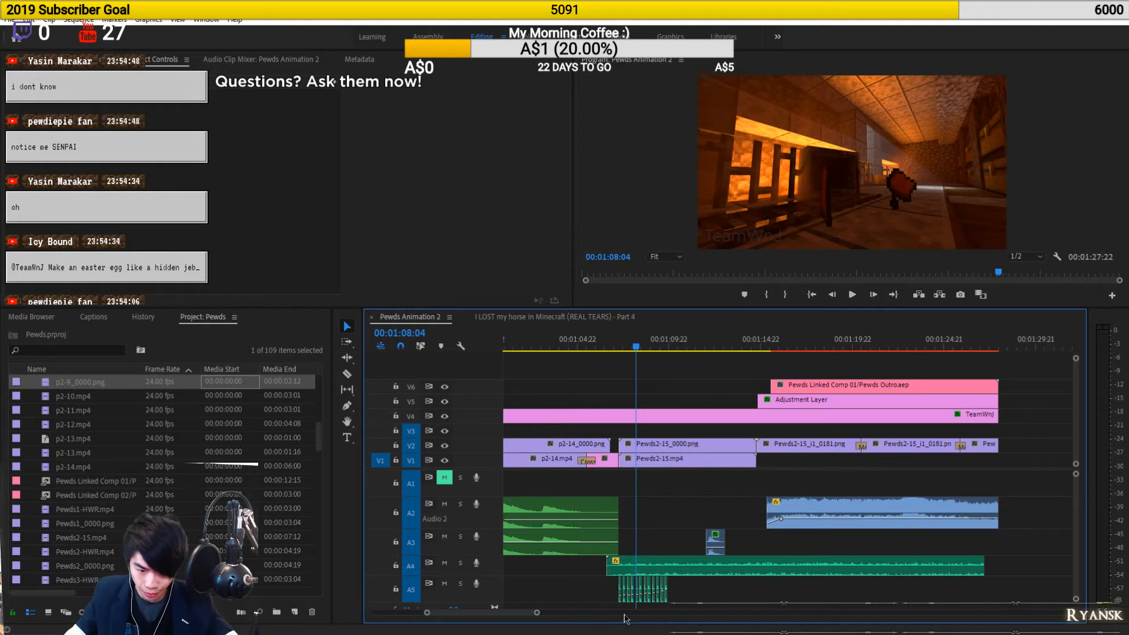
pyautogui.keyDown('alt'); pyautogui.scroll(-4, 569, 596); pyautogui.keyUp('alt')
pyautogui.keyDown('alt'); pyautogui.scroll(15, 569, 596); pyautogui.keyUp('alt')
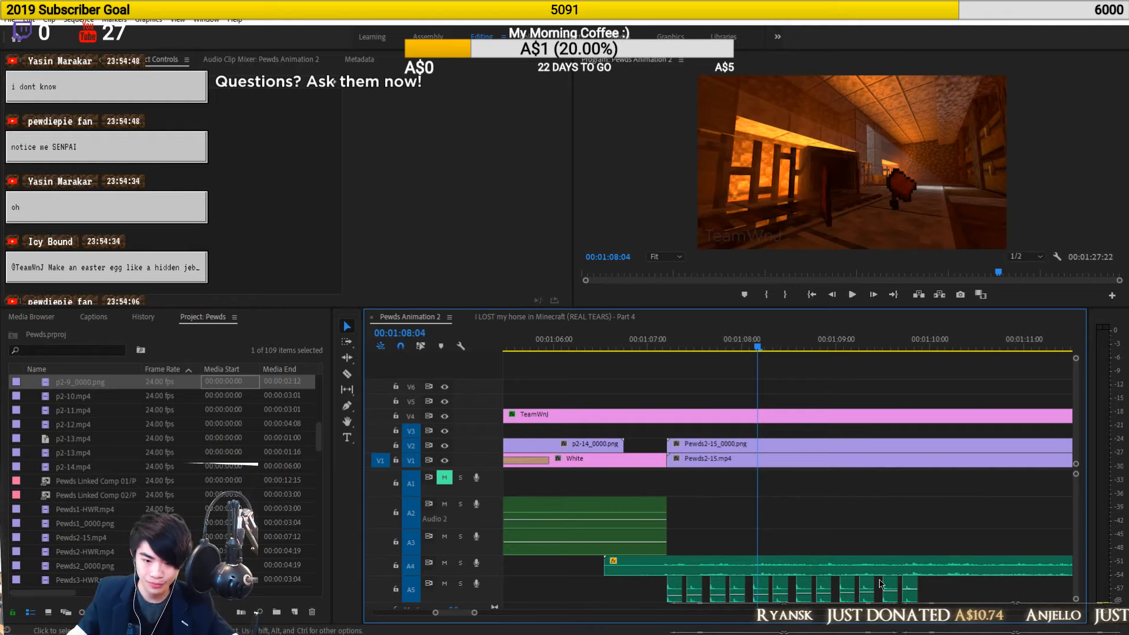
pyautogui.click(660, 345)
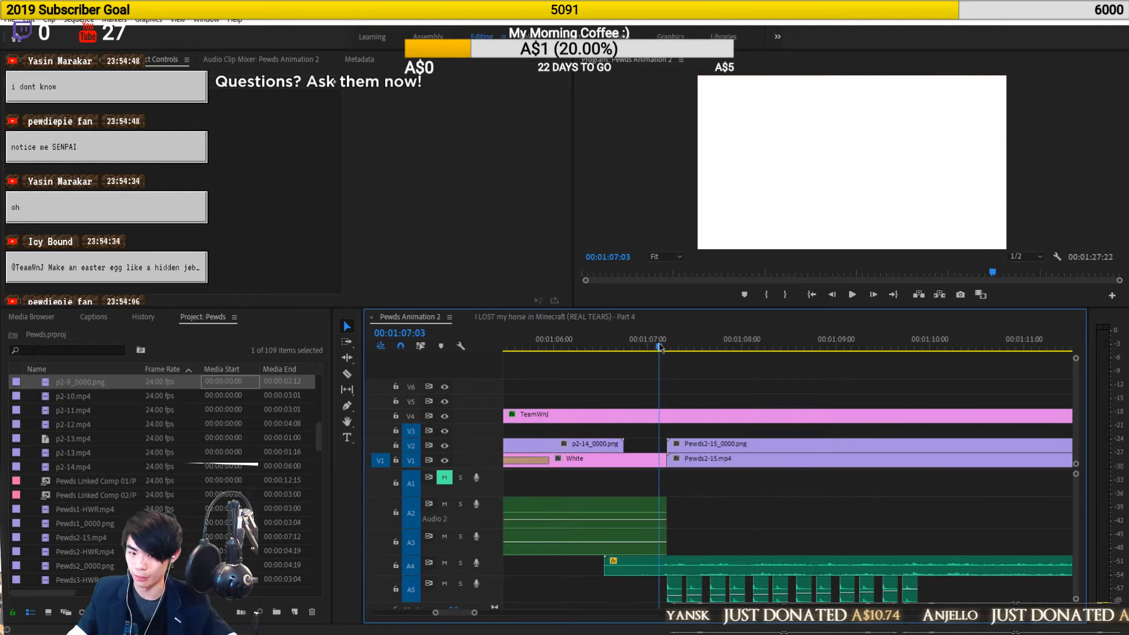
pyautogui.press('space')
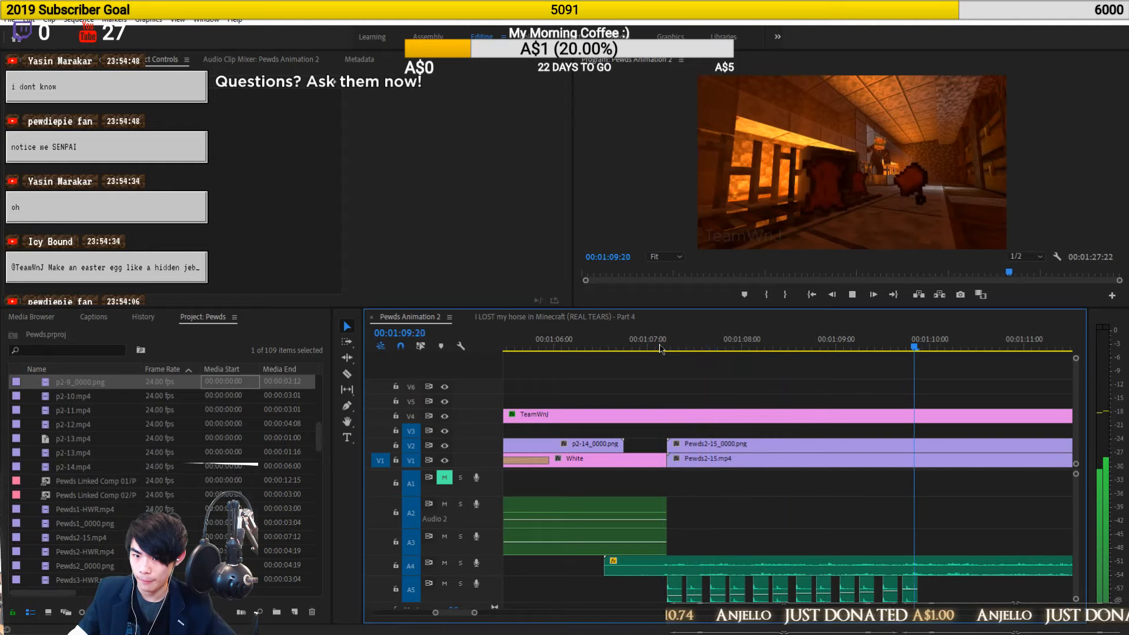
# Scrub through the Pewds2-15 shot from 00:01:08:00 to 00:01:11:10 to examine the floating items' motion
pyautogui.moveTo(660, 347); pyautogui.dragTo(741, 351)
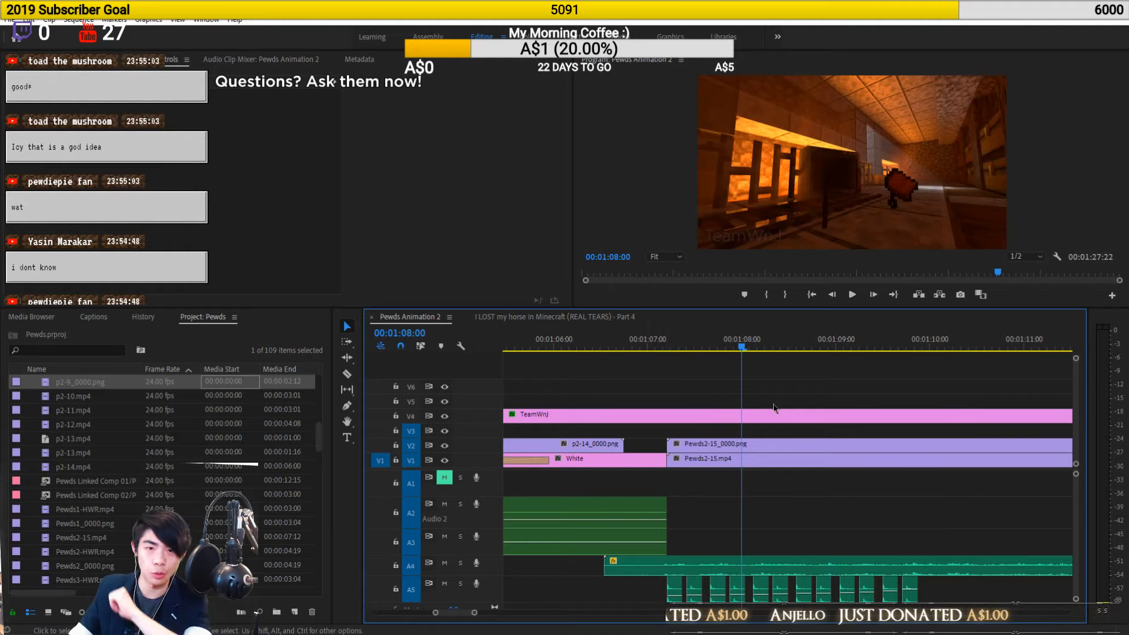
pyautogui.moveTo(745, 347); pyautogui.dragTo(838, 378)
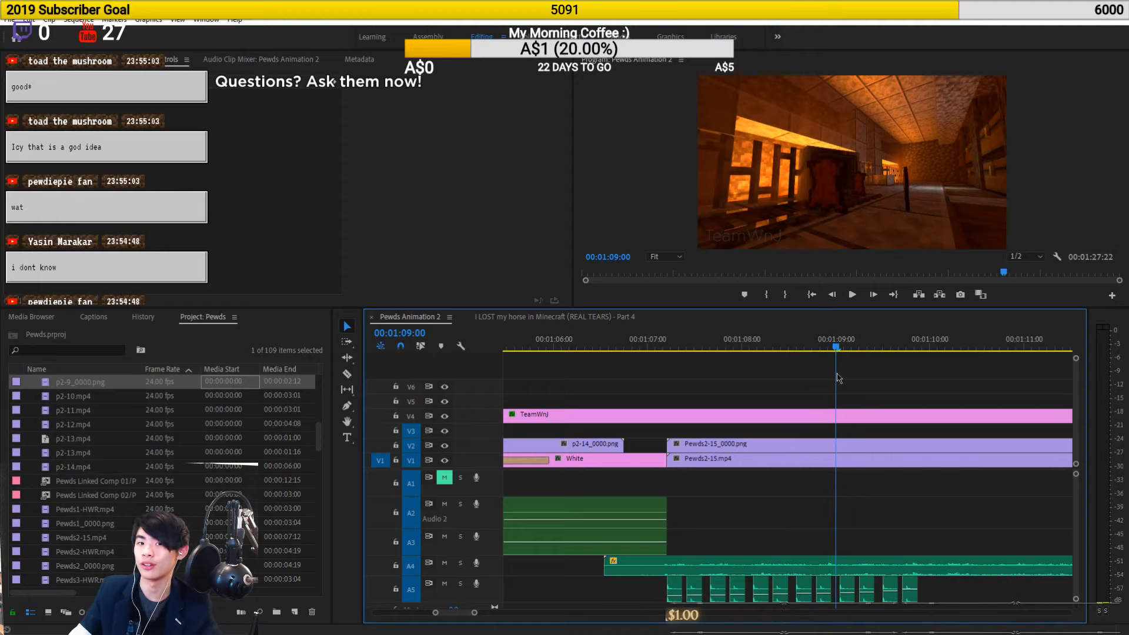
pyautogui.moveTo(837, 378); pyautogui.dragTo(967, 427)
pyautogui.scroll(-5, 888, 452)
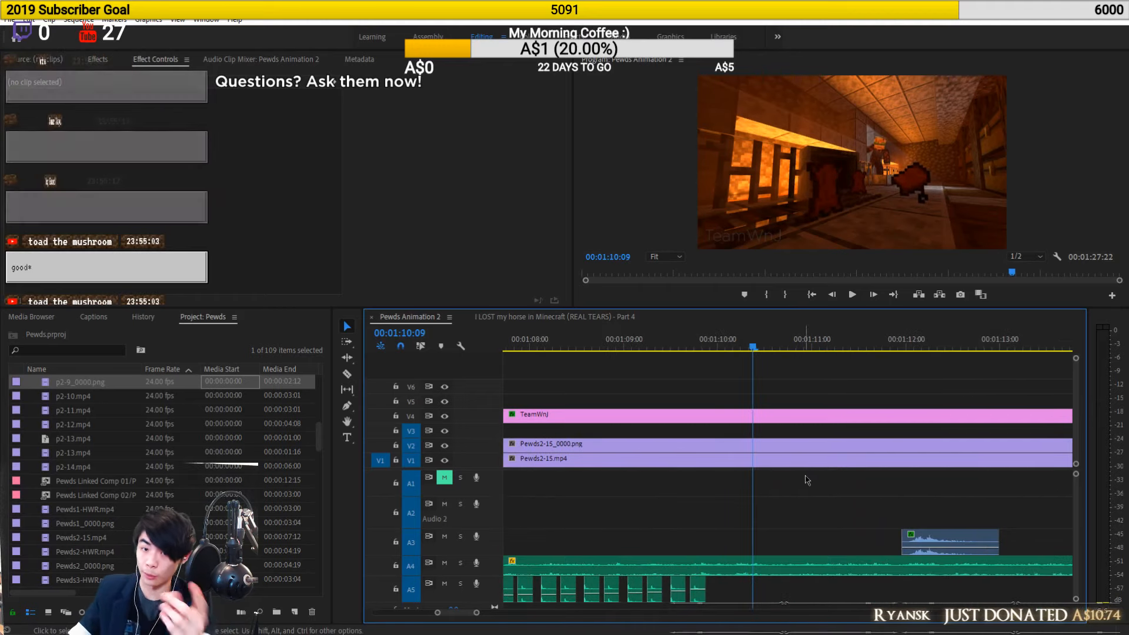
pyautogui.moveTo(700, 349); pyautogui.dragTo(850, 422)
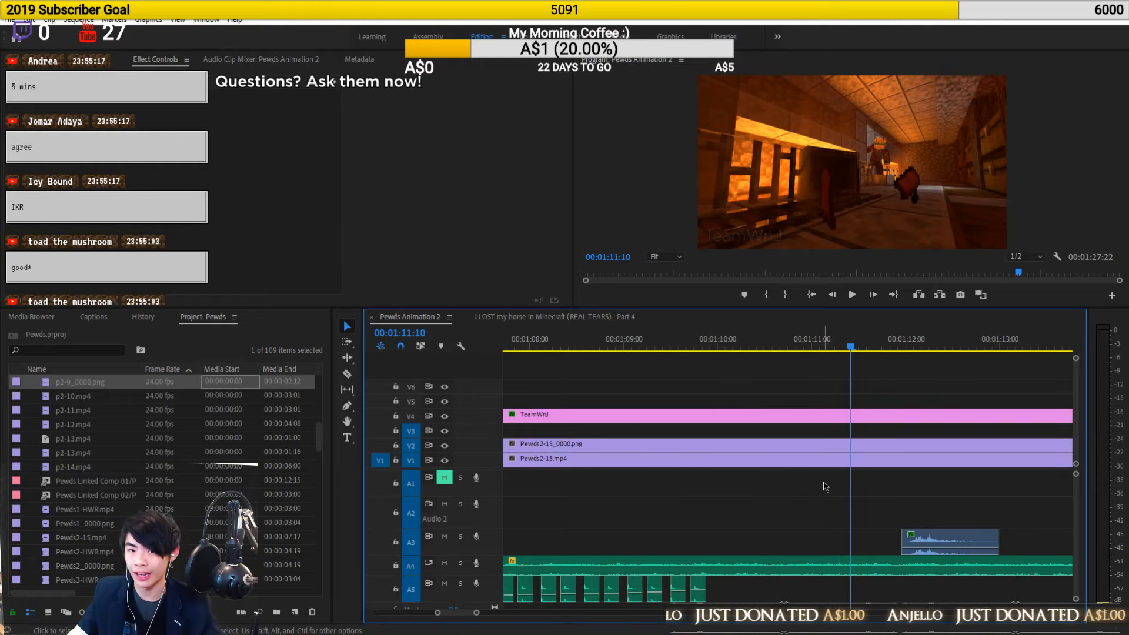
# Play from early in the Pewds2-15 shot into the outro, stopping at 00:01:16:22, and save the project
pyautogui.moveTo(856, 339); pyautogui.dragTo(659, 509)
pyautogui.keyDown('alt'); pyautogui.scroll(-3, 688, 512); pyautogui.keyUp('alt')
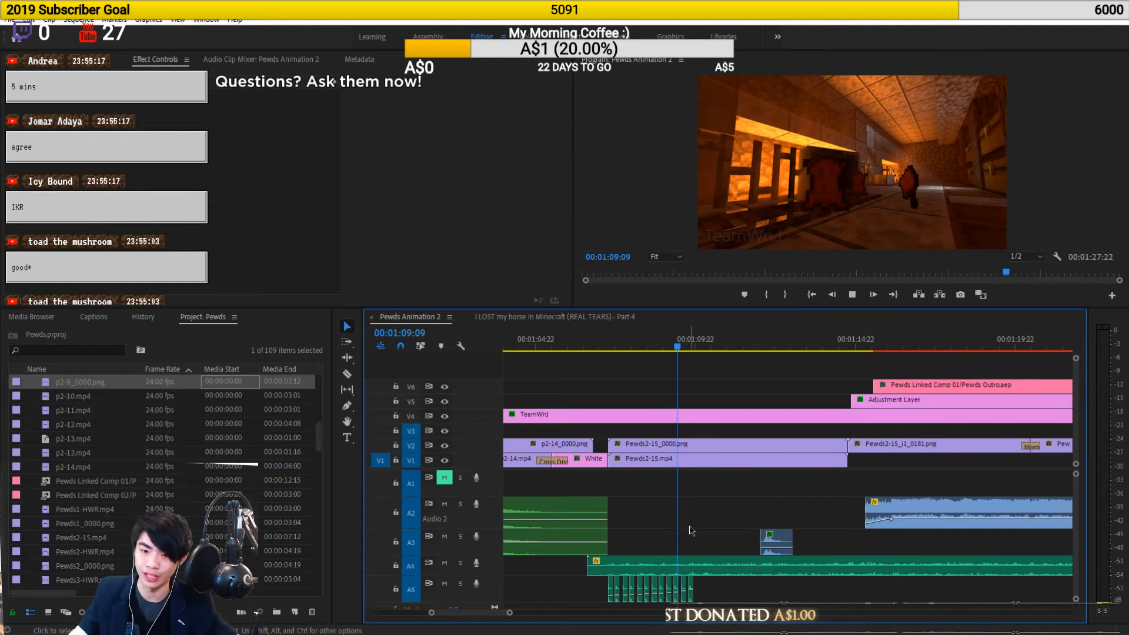
pyautogui.press('space')
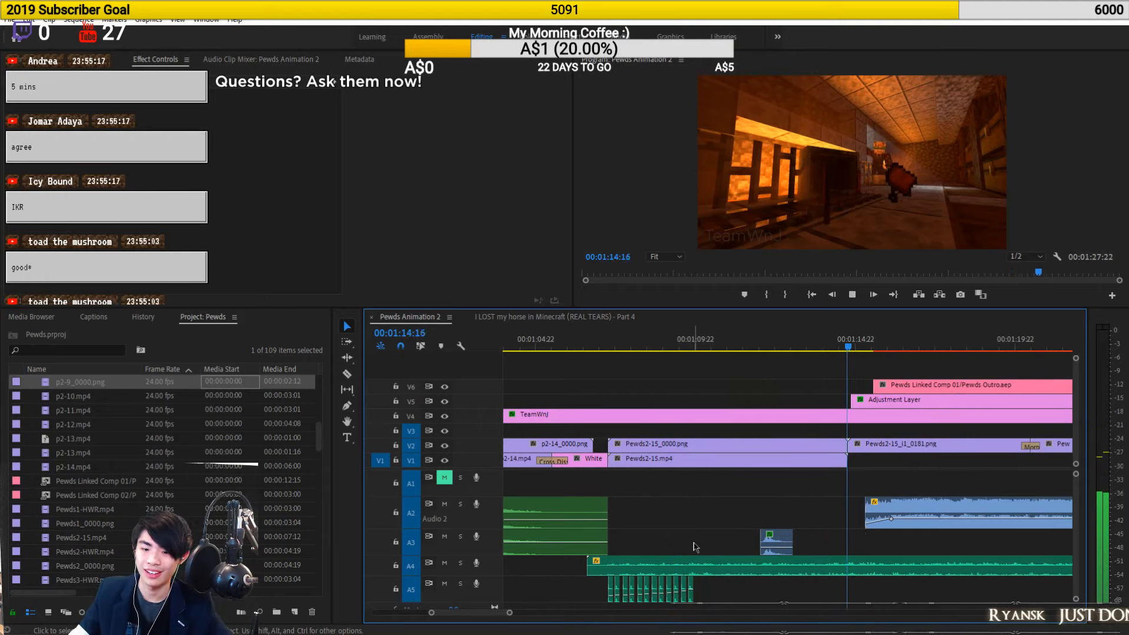
pyautogui.press('space')
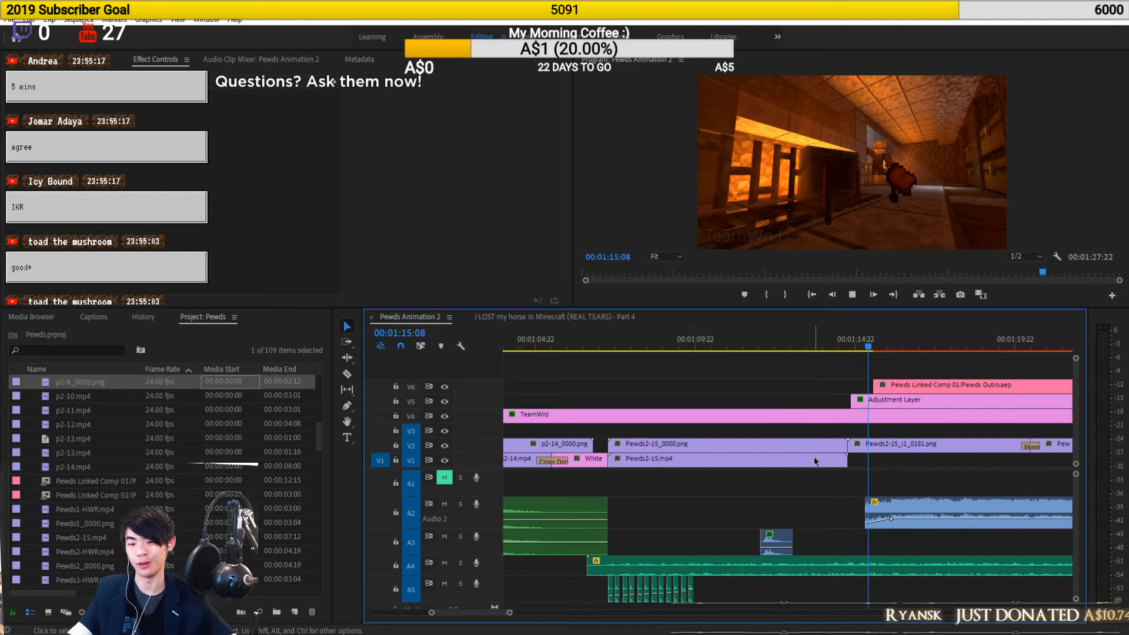
pyautogui.press('space')
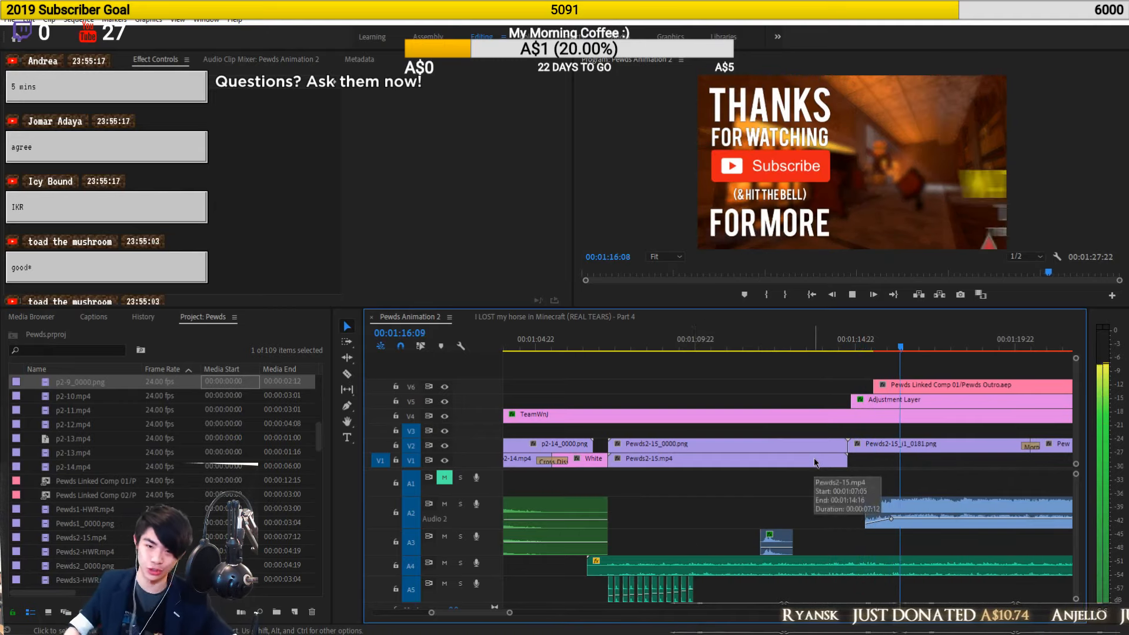
pyautogui.press('space')
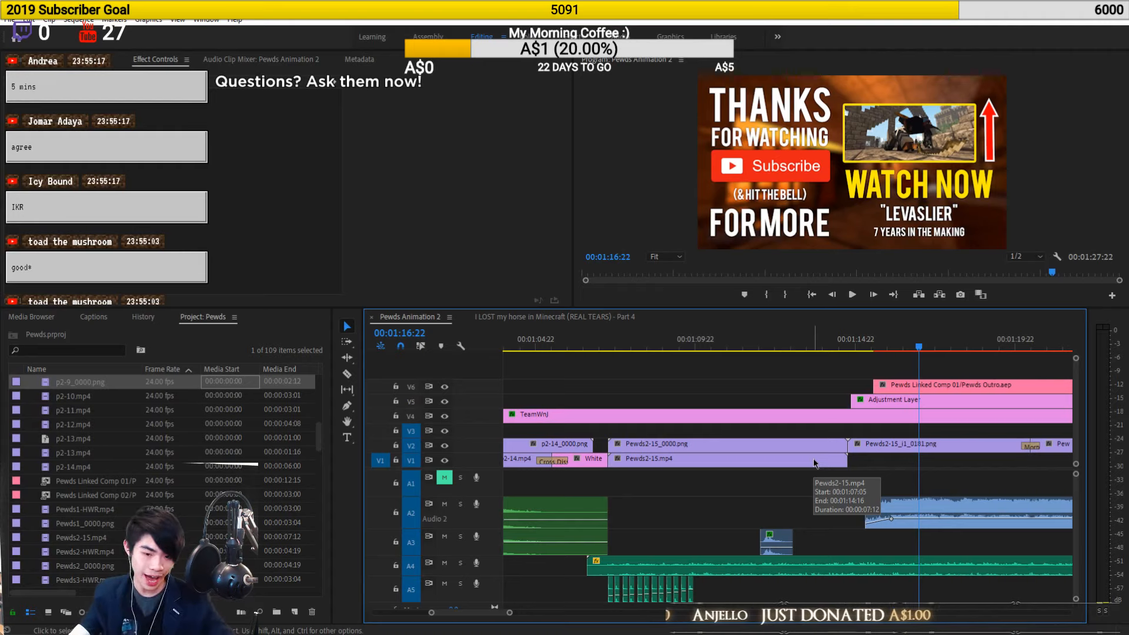
pyautogui.scroll(-3, 813, 459)
pyautogui.hotkey('ctrl', 's')
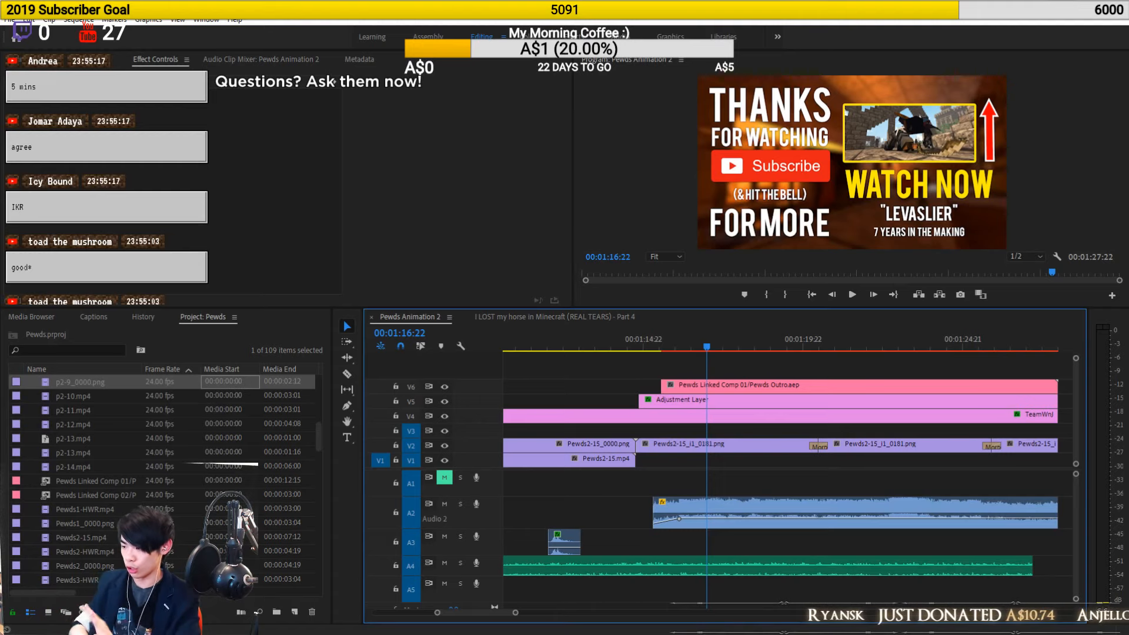
# Switch to Cinema 4D, bring the leather items by the minecart rails into view and open Leather.1's XPresso setup
pyautogui.hotkey('alt', 'Tab')
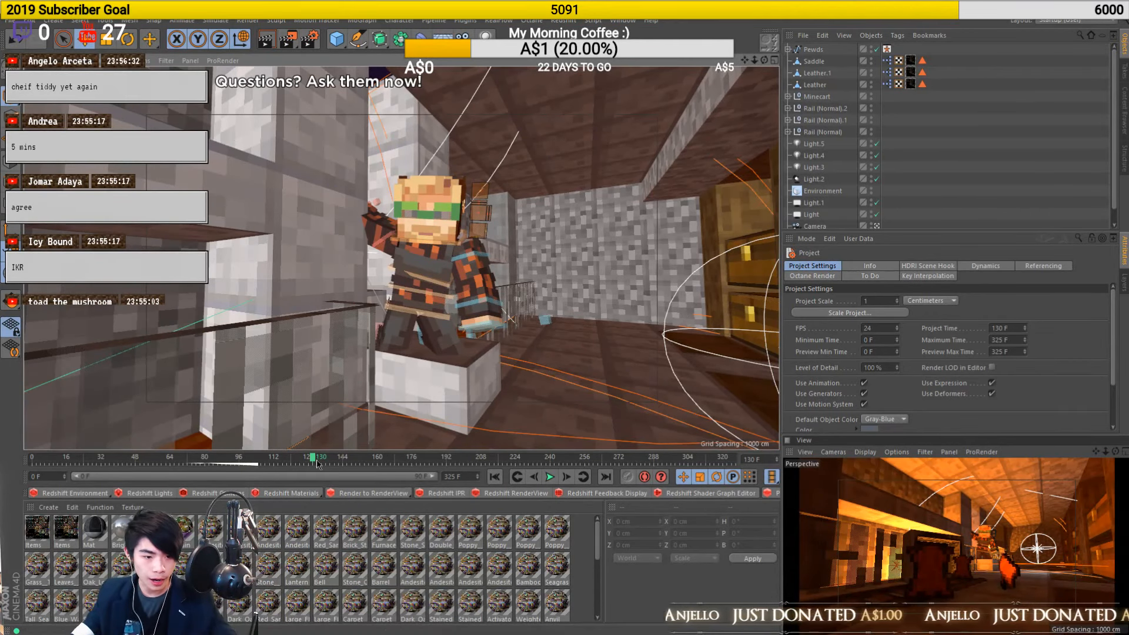
pyautogui.keyDown('alt'); pyautogui.moveTo(410, 372); pyautogui.dragTo(372, 378); pyautogui.keyUp('alt')
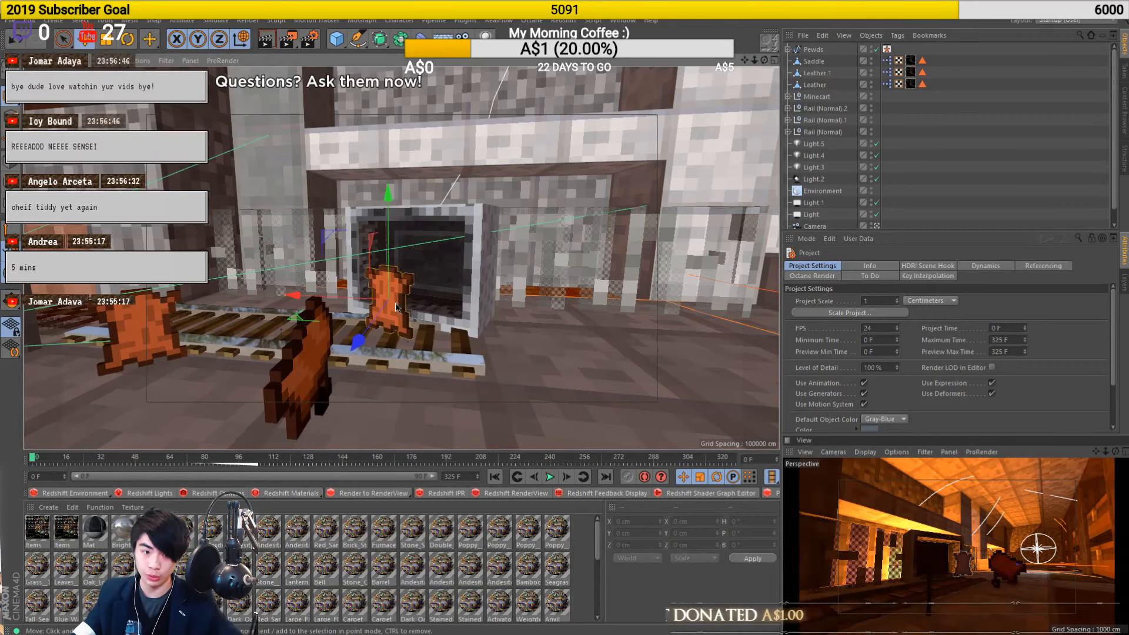
pyautogui.click(817, 73)
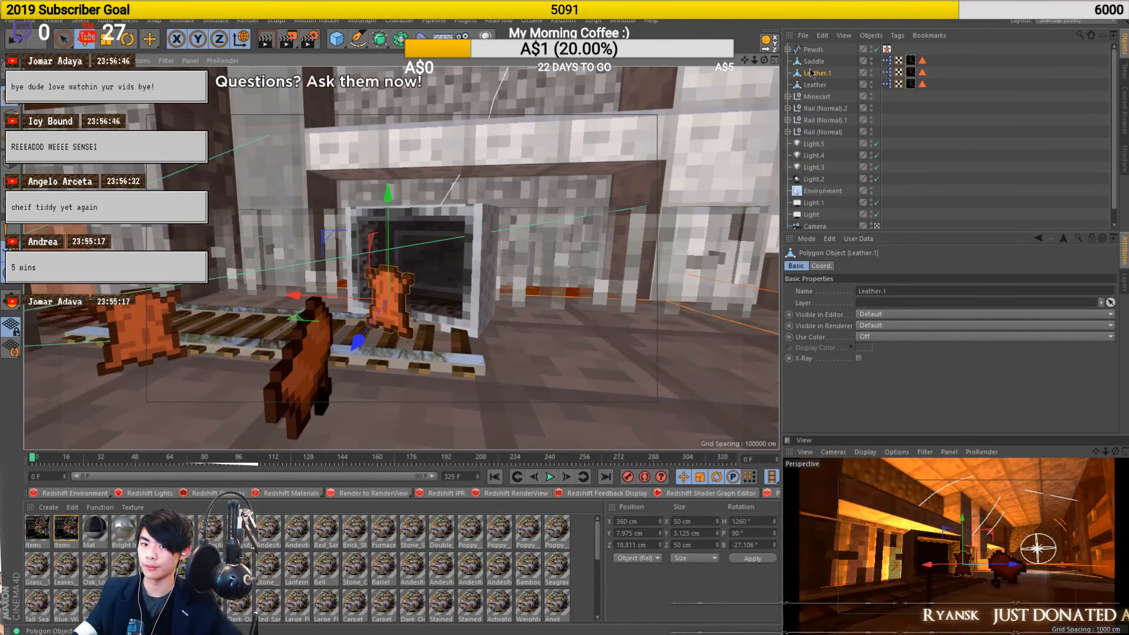
pyautogui.click(885, 73)
pyautogui.doubleClick(885, 73)
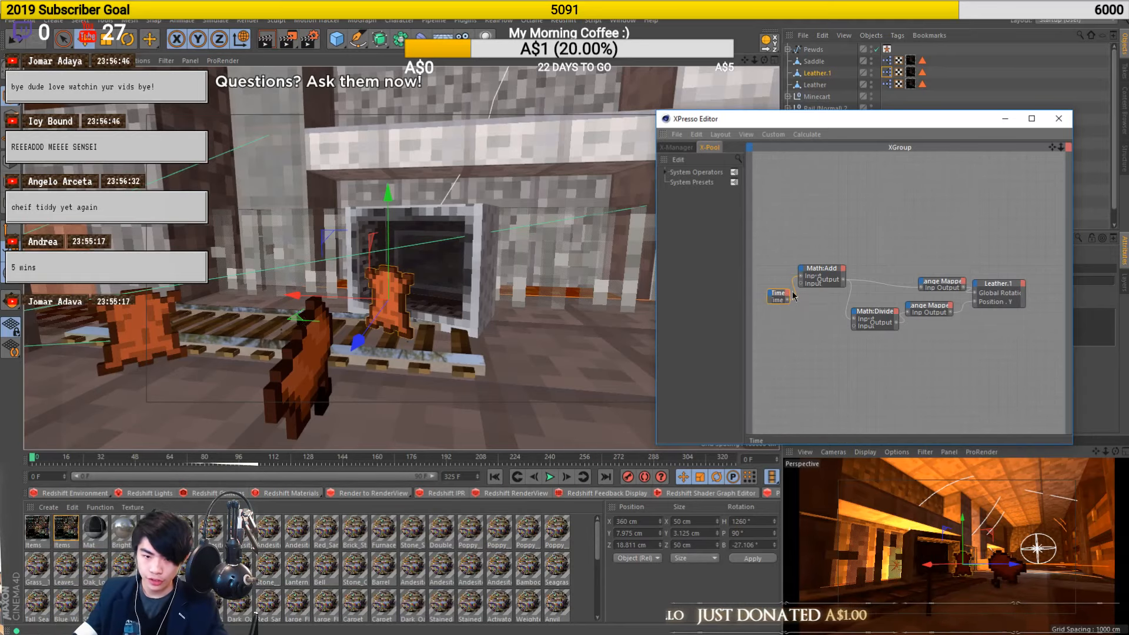
# Inspect the Math:Add node's parameters in Leather.1's XPresso setup and move the XPresso Editor clear of the leather items
pyautogui.click(830, 275)
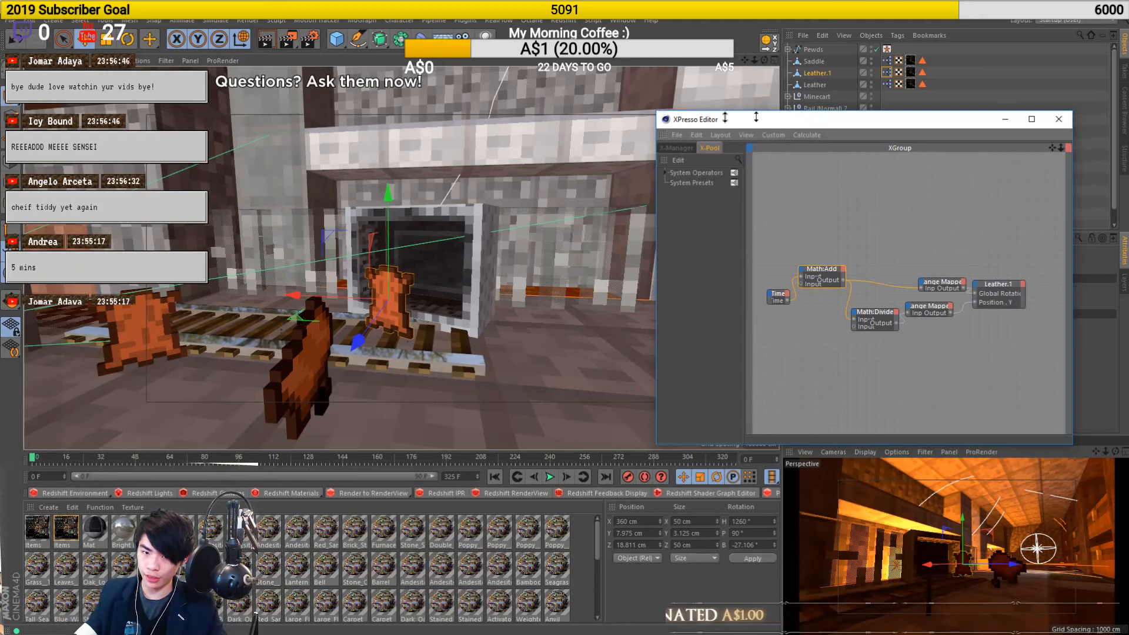
pyautogui.moveTo(764, 124); pyautogui.dragTo(446, 108)
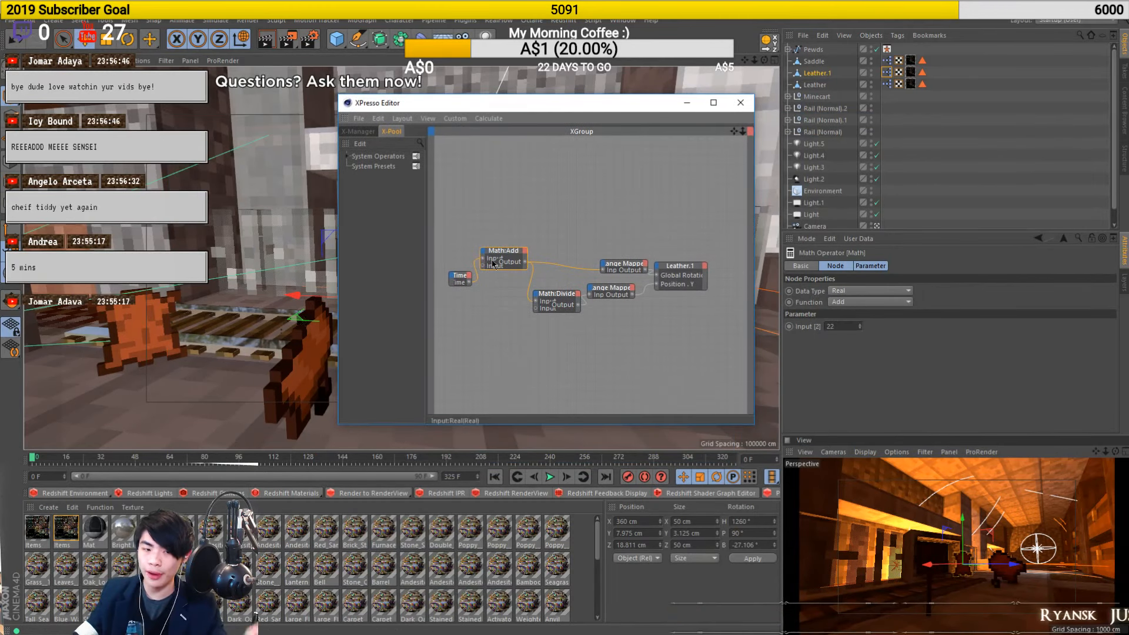
pyautogui.moveTo(516, 102); pyautogui.dragTo(866, 154)
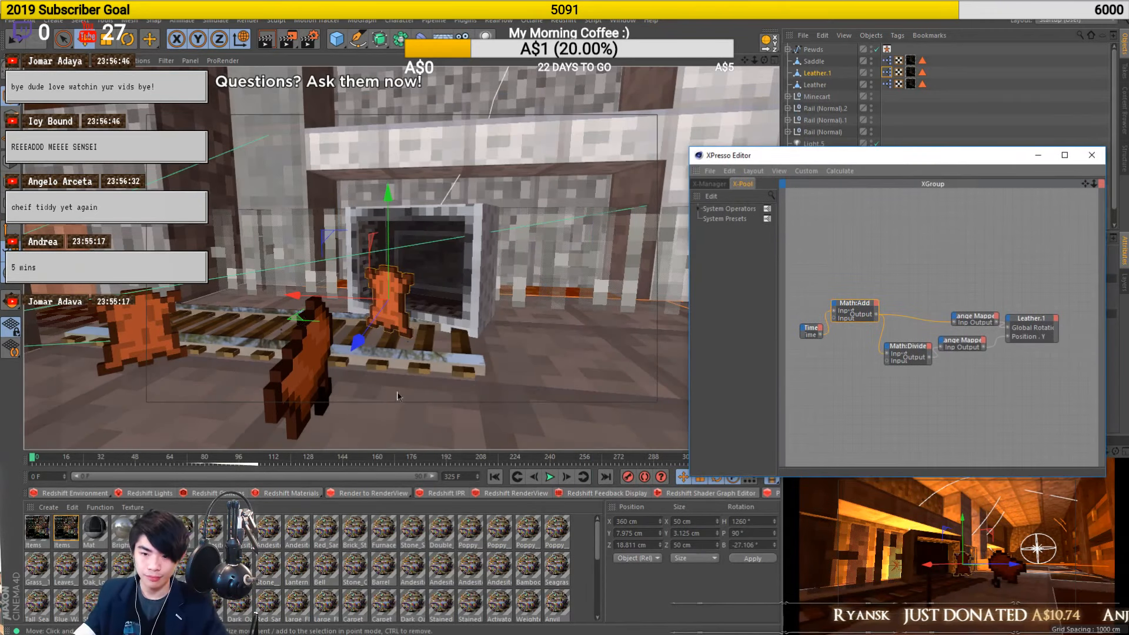